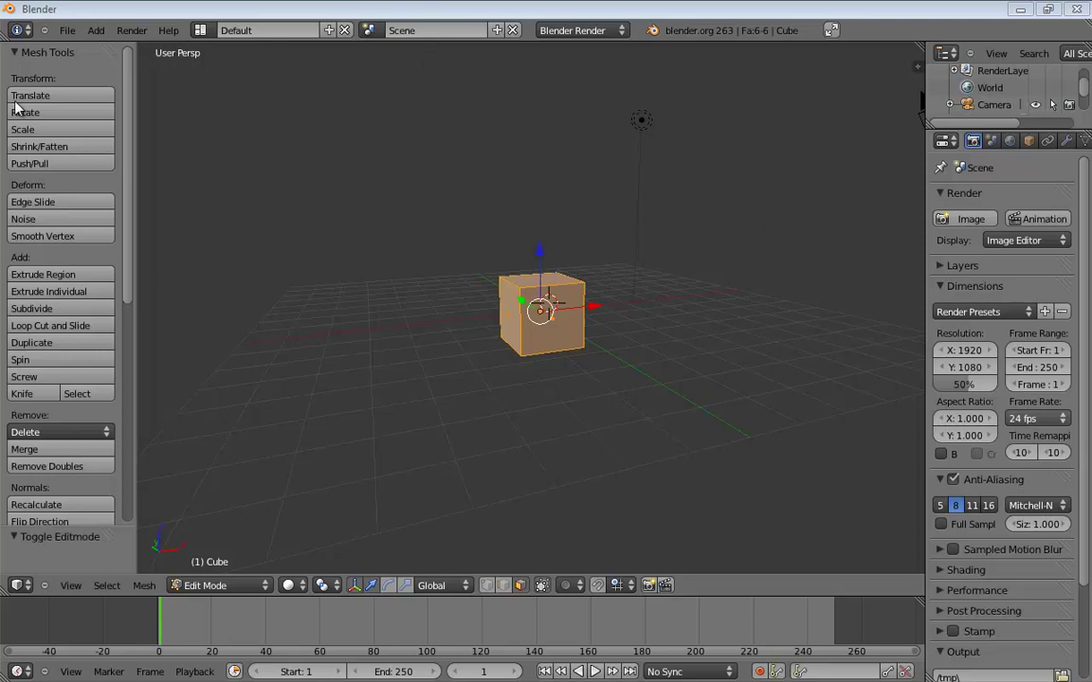
Start the Screencast Keys display from the 3D view sidebar so key presses appear on screen.
click(64, 31)
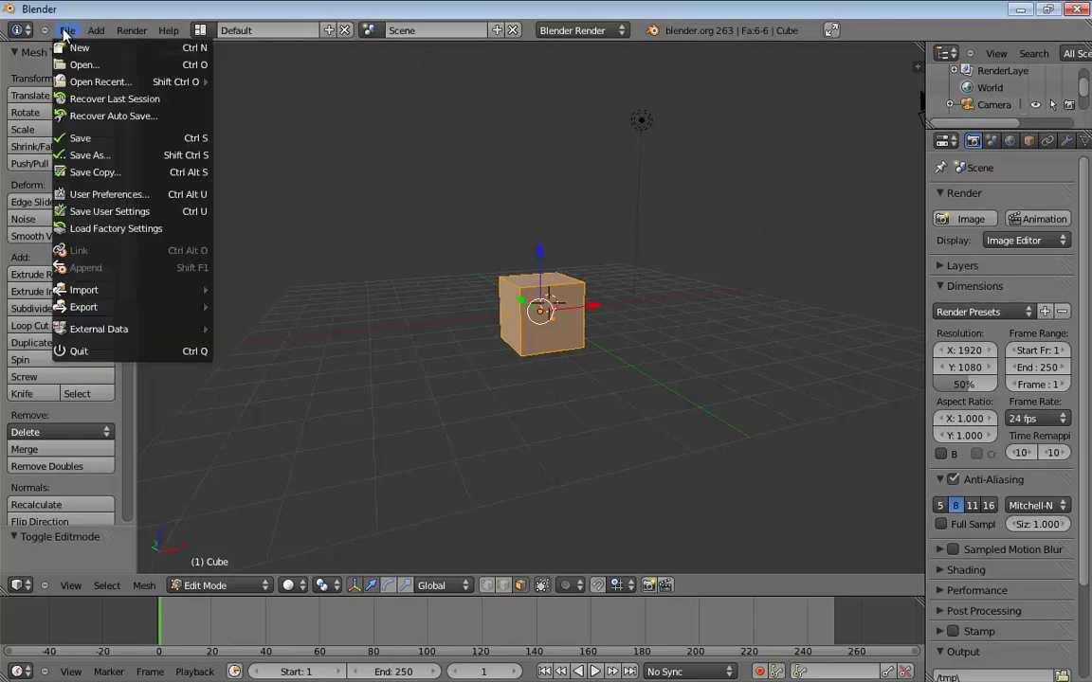
click(107, 199)
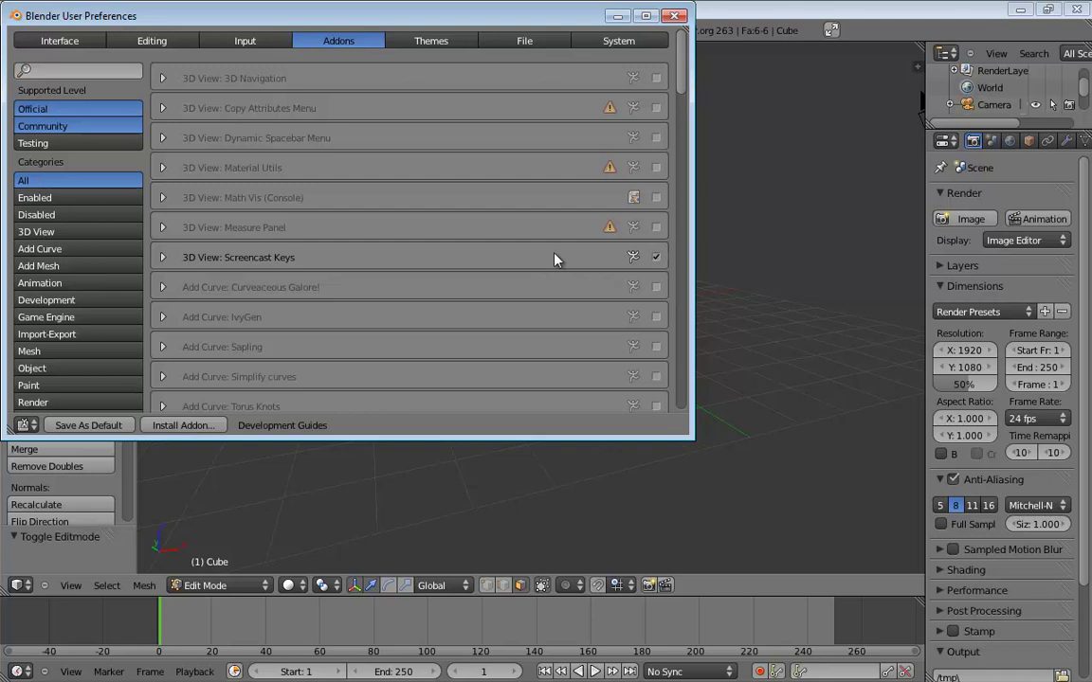
click(886, 288)
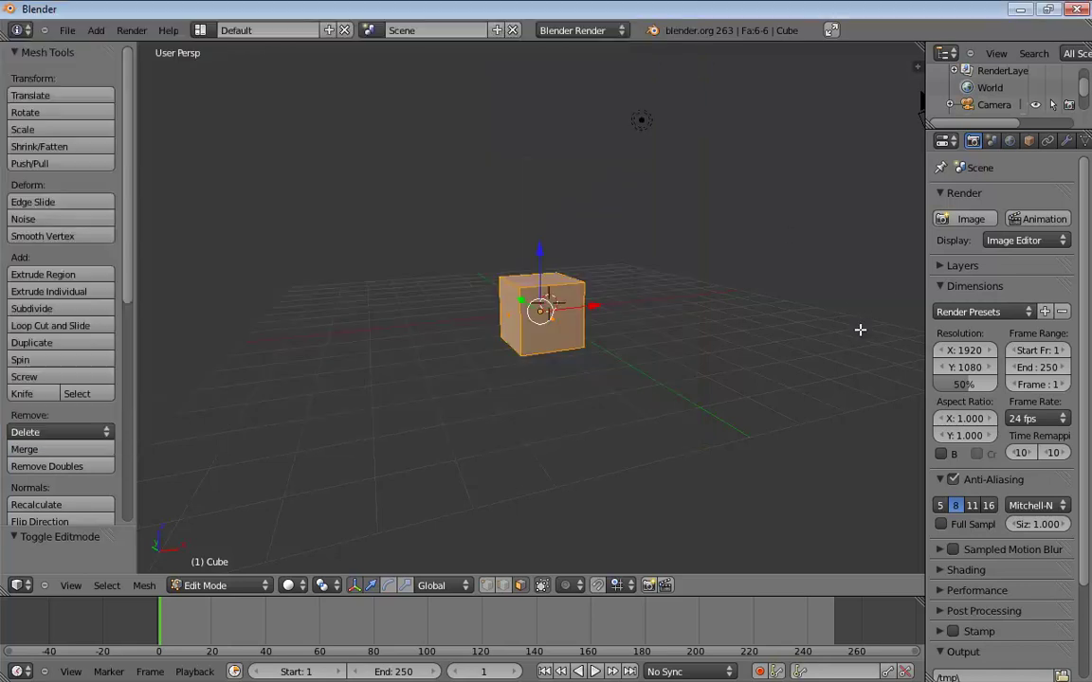
key(n)
scroll(834, 445, down, 8)
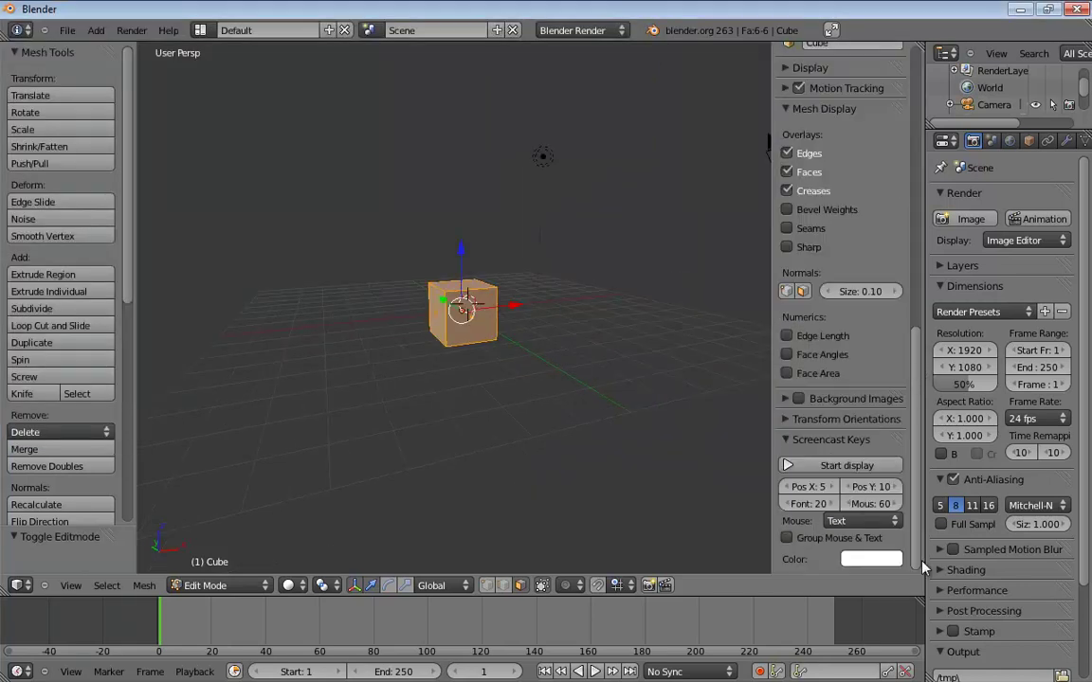
click(816, 466)
Turn on Release confirms in the Editing preferences and save the preferences as default.
key(n)
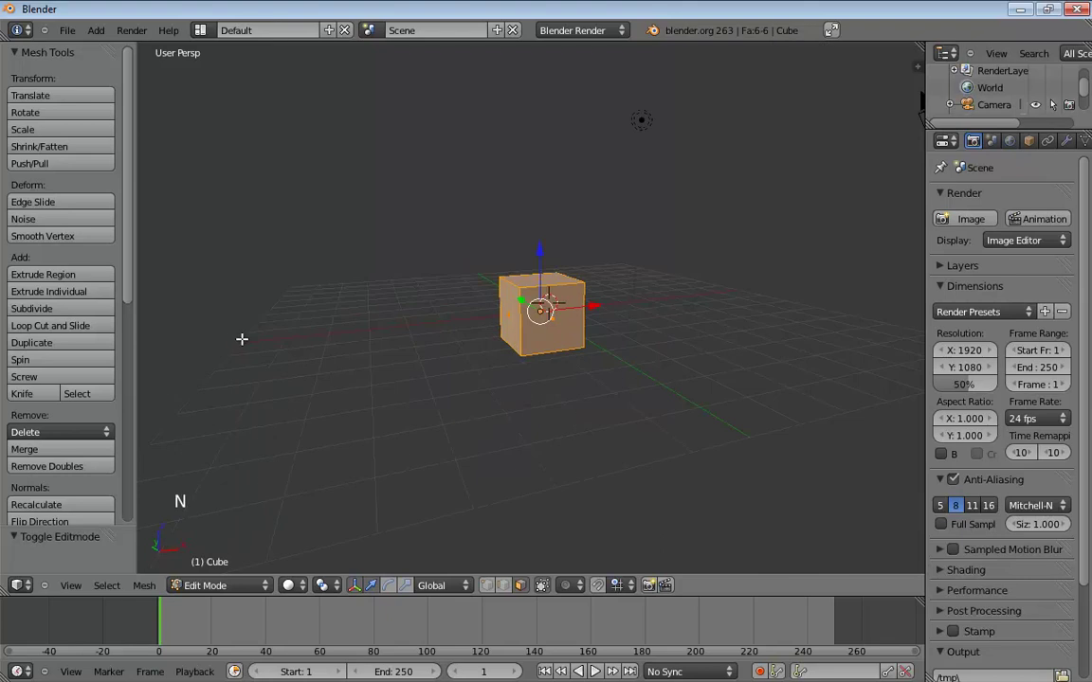
click(66, 33)
click(112, 194)
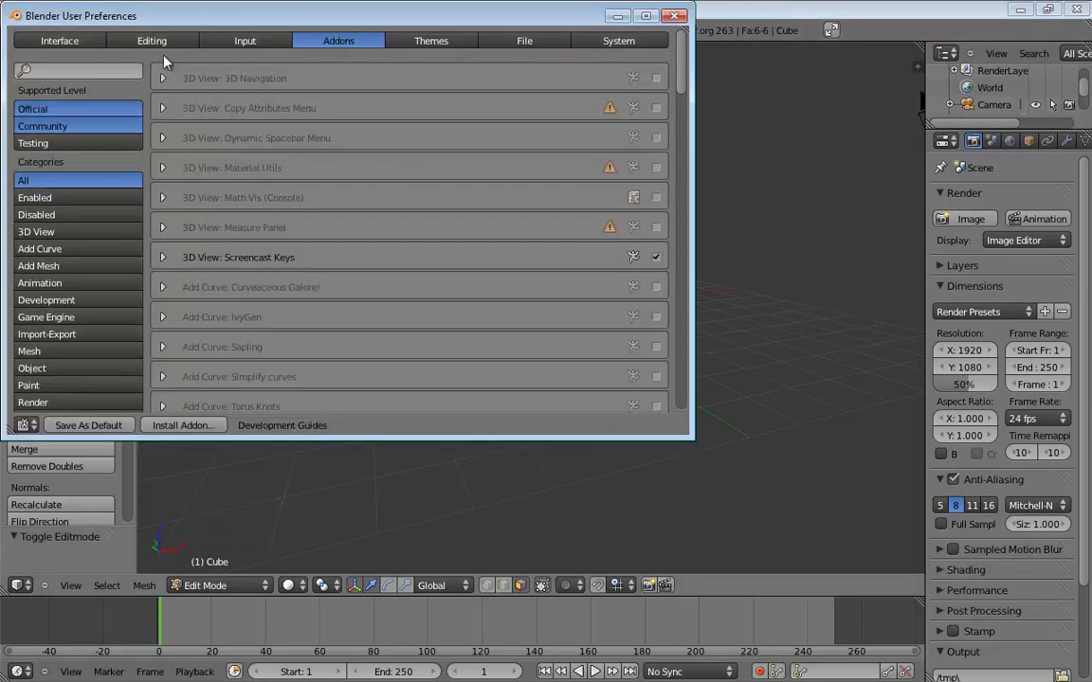
click(231, 43)
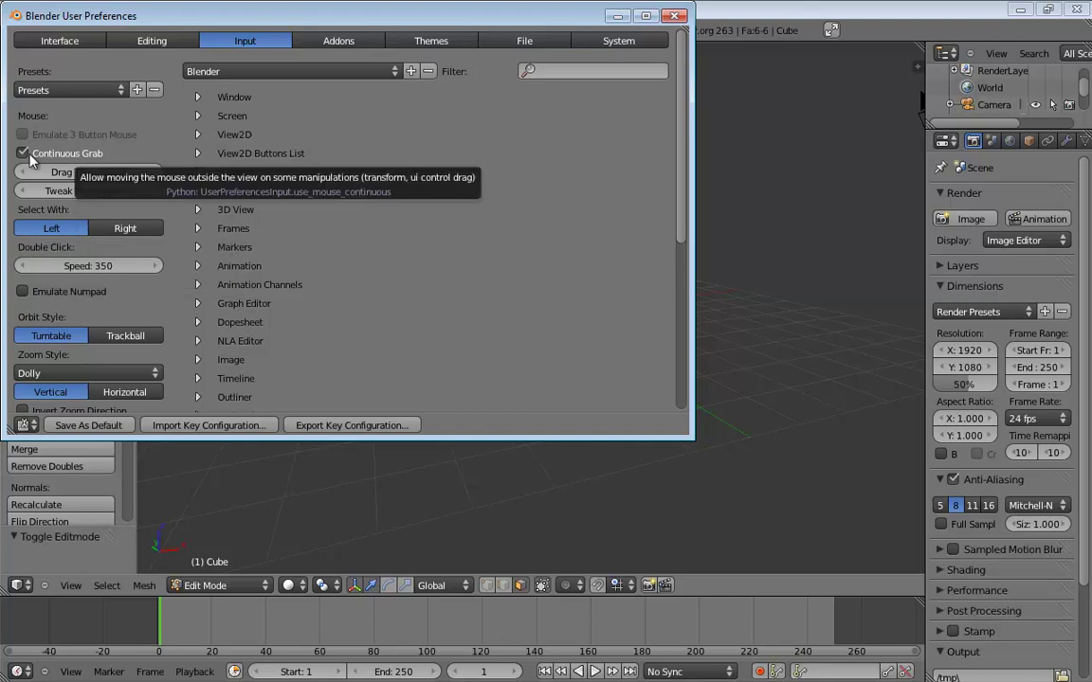
click(146, 44)
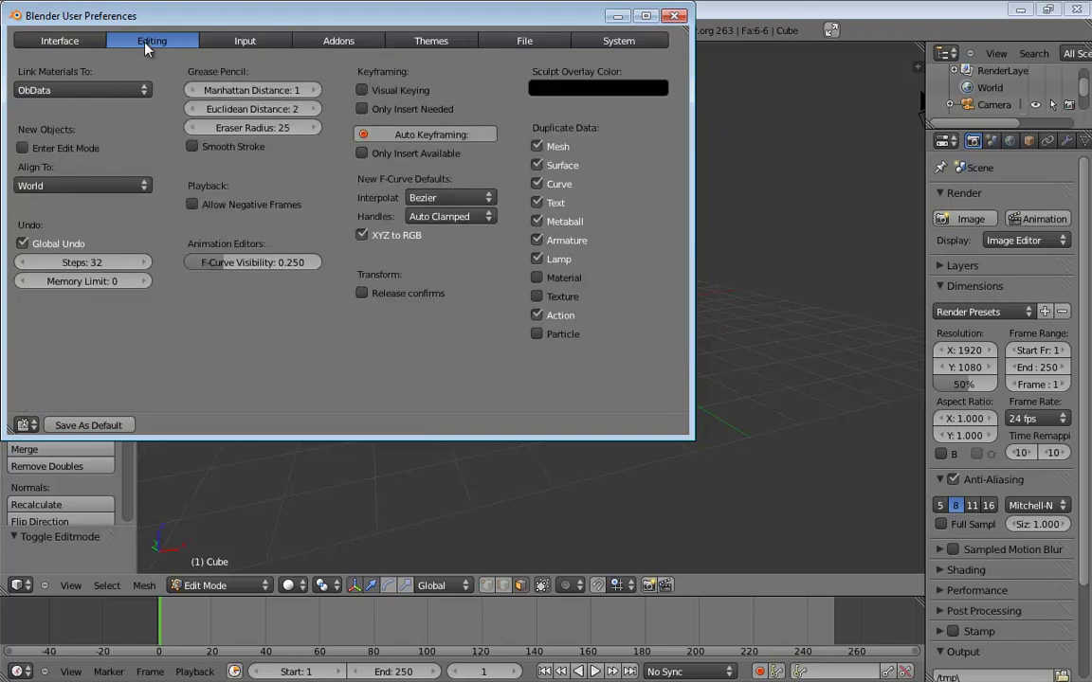
click(361, 293)
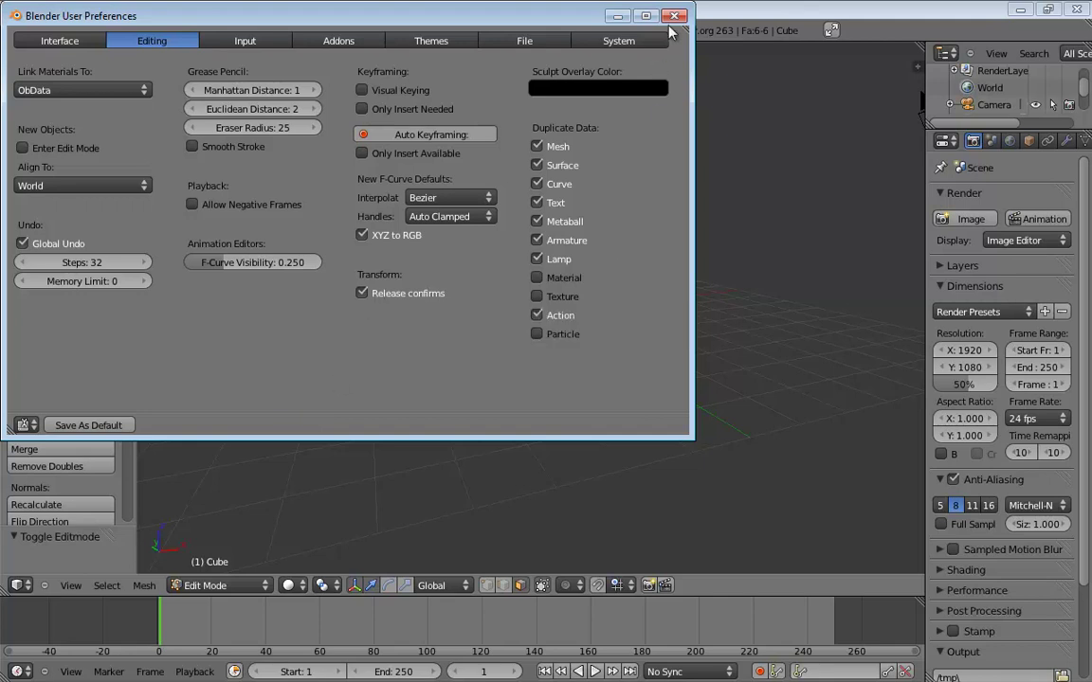
click(90, 426)
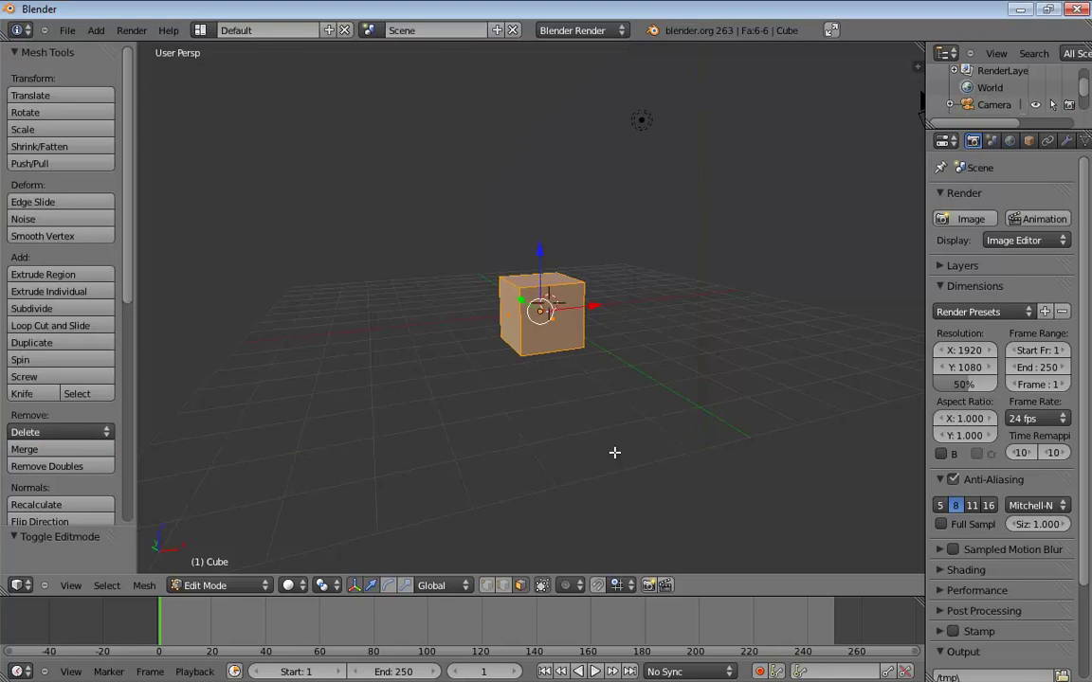
Enable background images and load 102Girl_Front.jpg from E:\Work\Classes\Blender\Modeling.
middle_drag(734, 426, 623, 452)
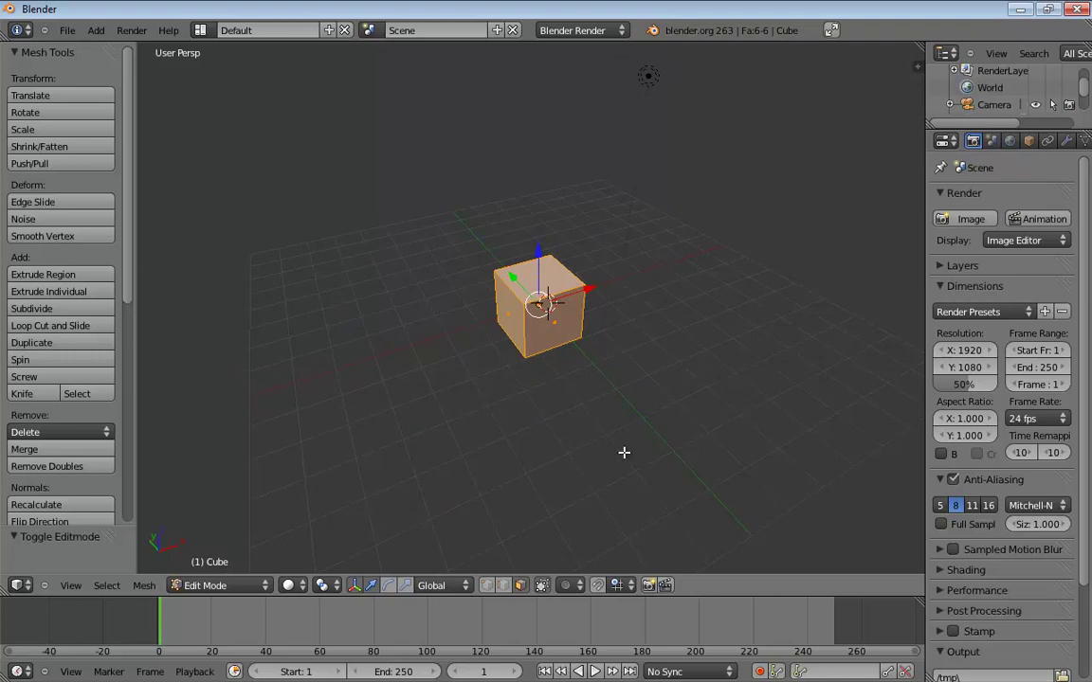
key(n)
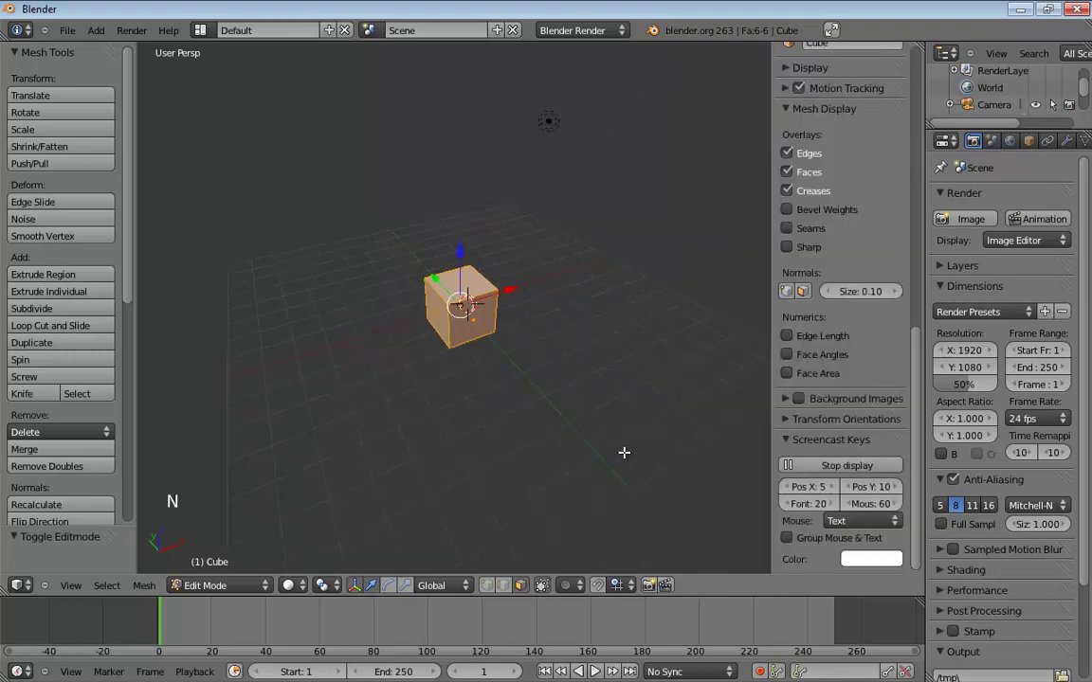
click(918, 377)
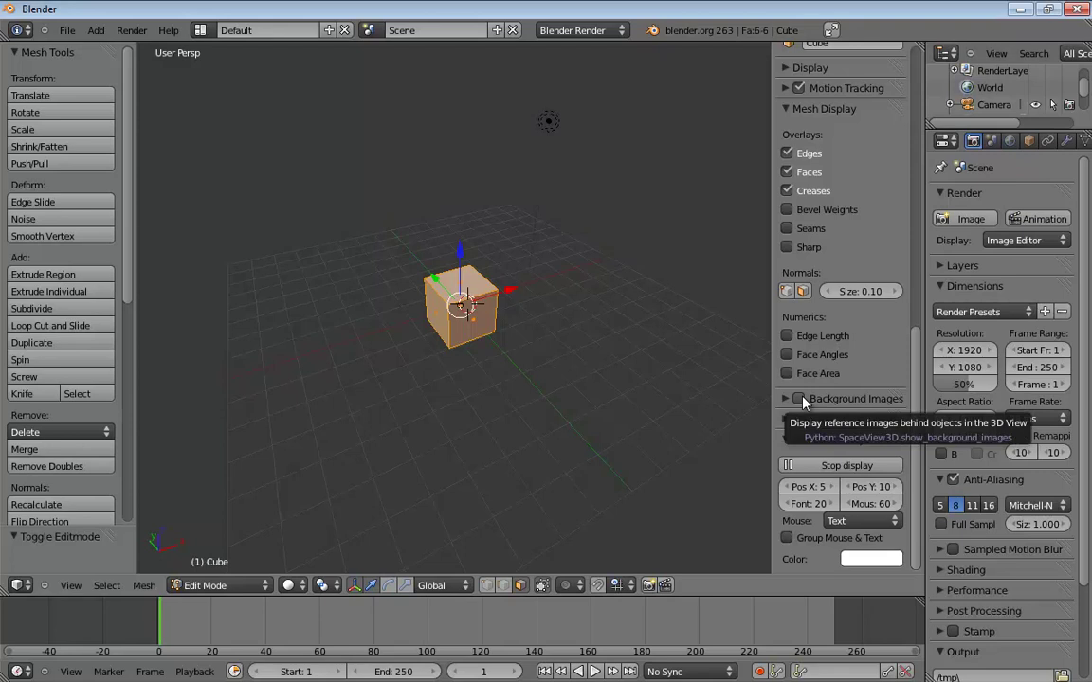
click(800, 400)
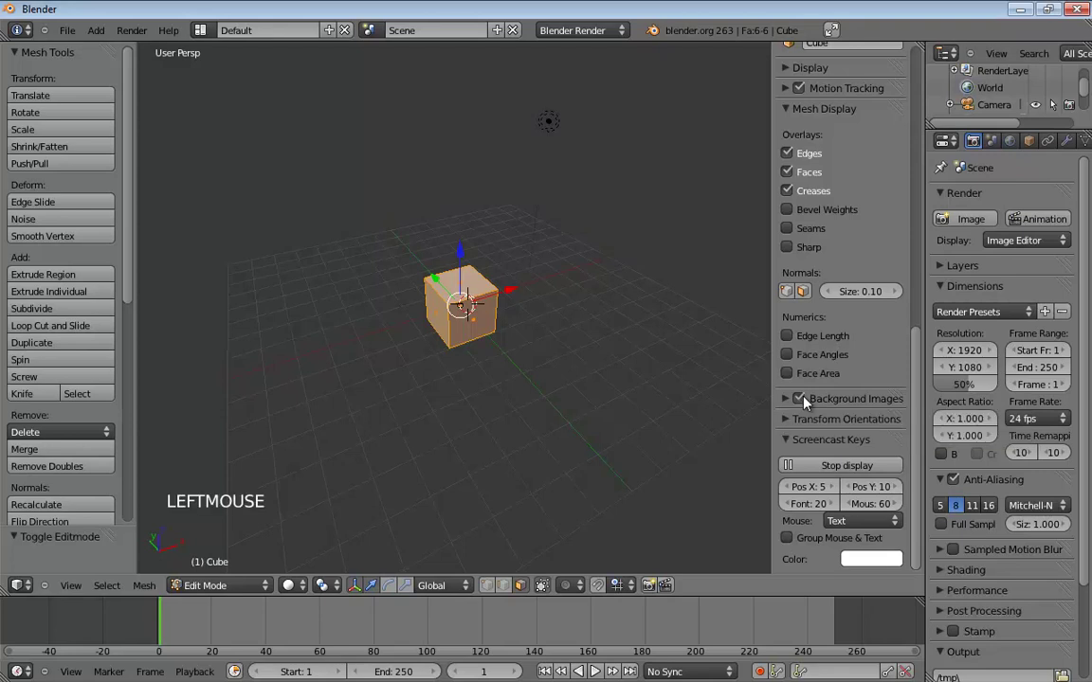
click(790, 404)
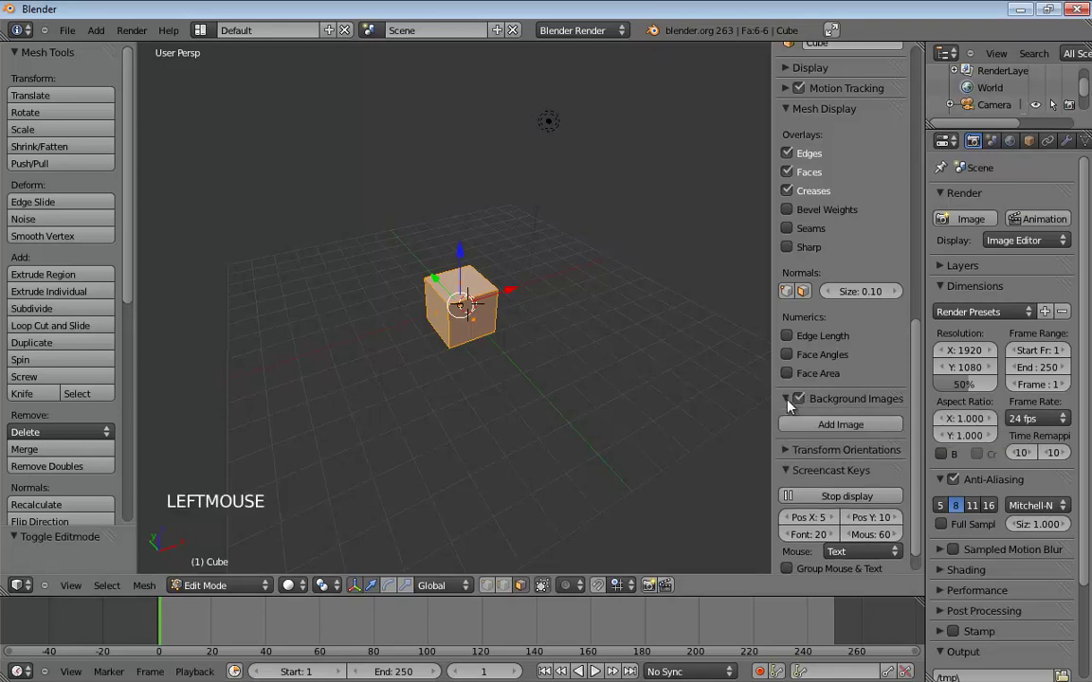
click(848, 428)
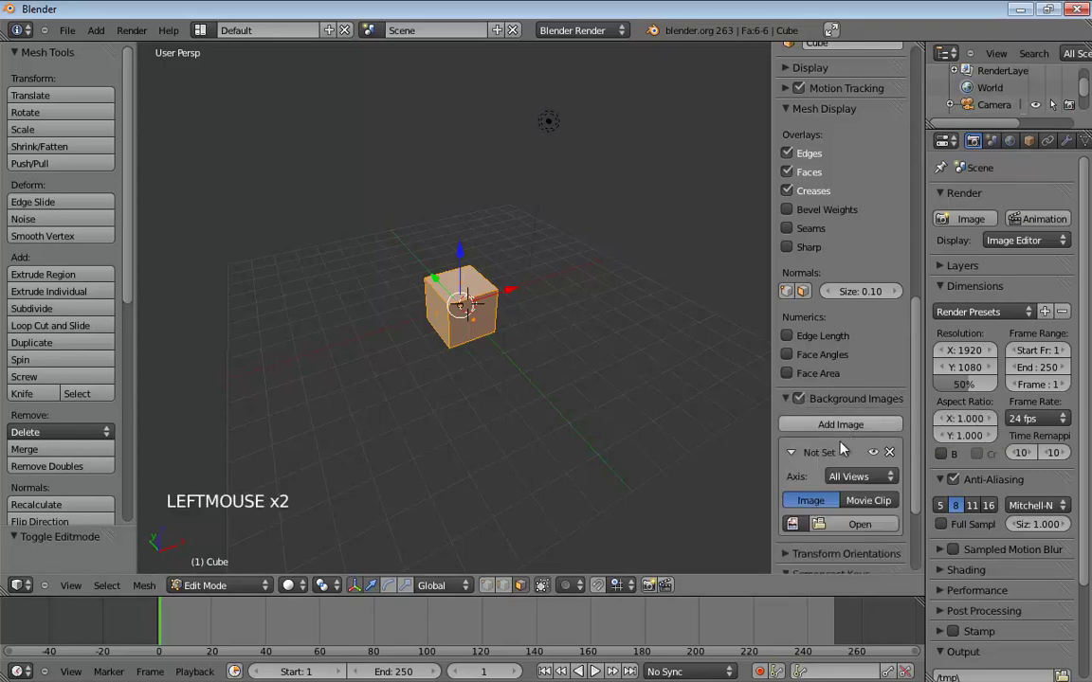
click(858, 523)
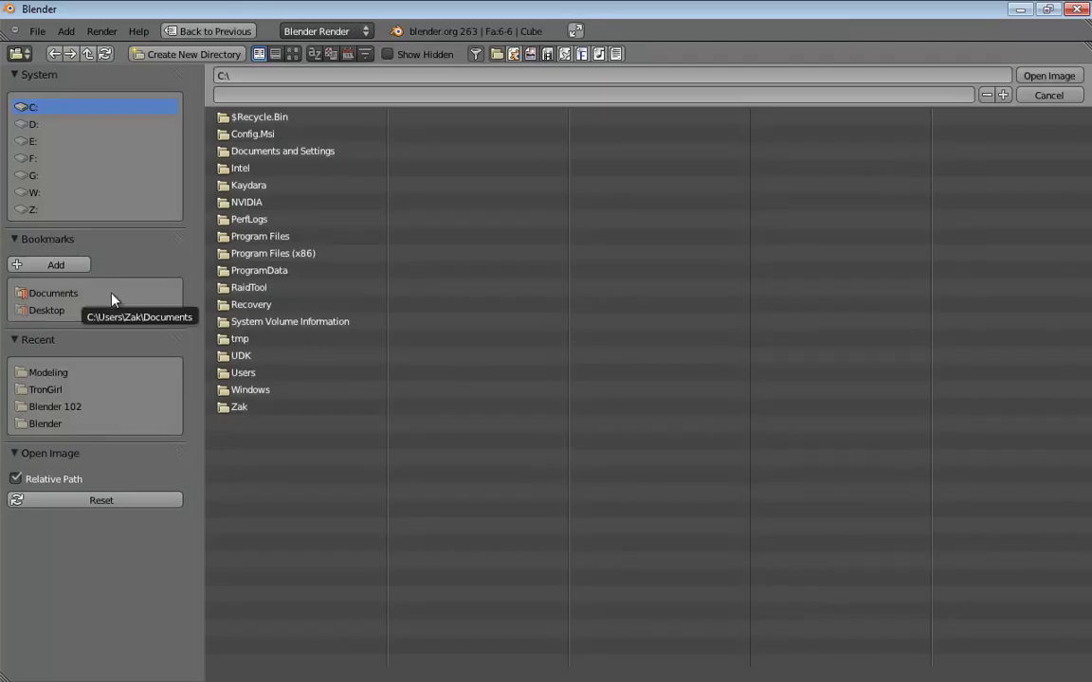
click(43, 143)
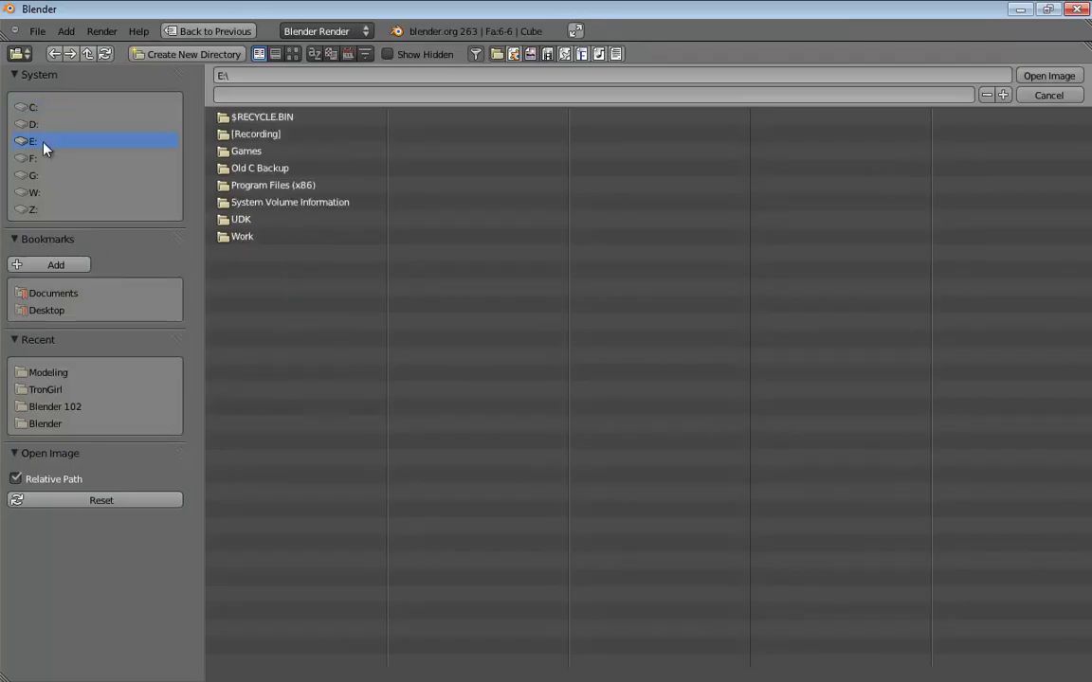
click(239, 236)
click(245, 169)
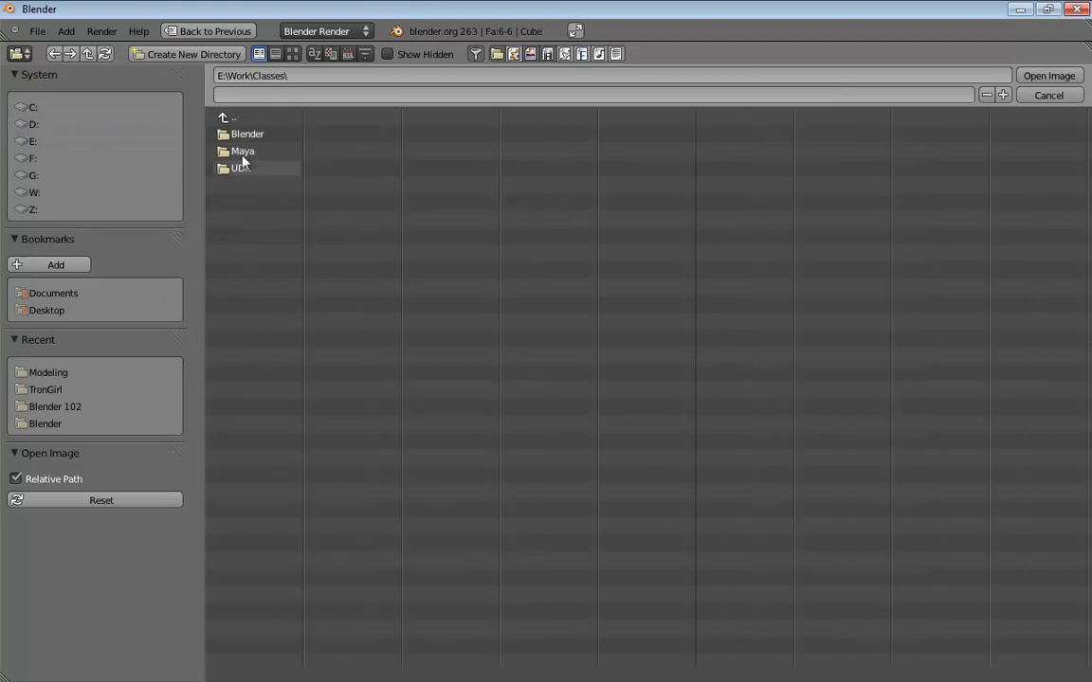
click(243, 136)
click(244, 134)
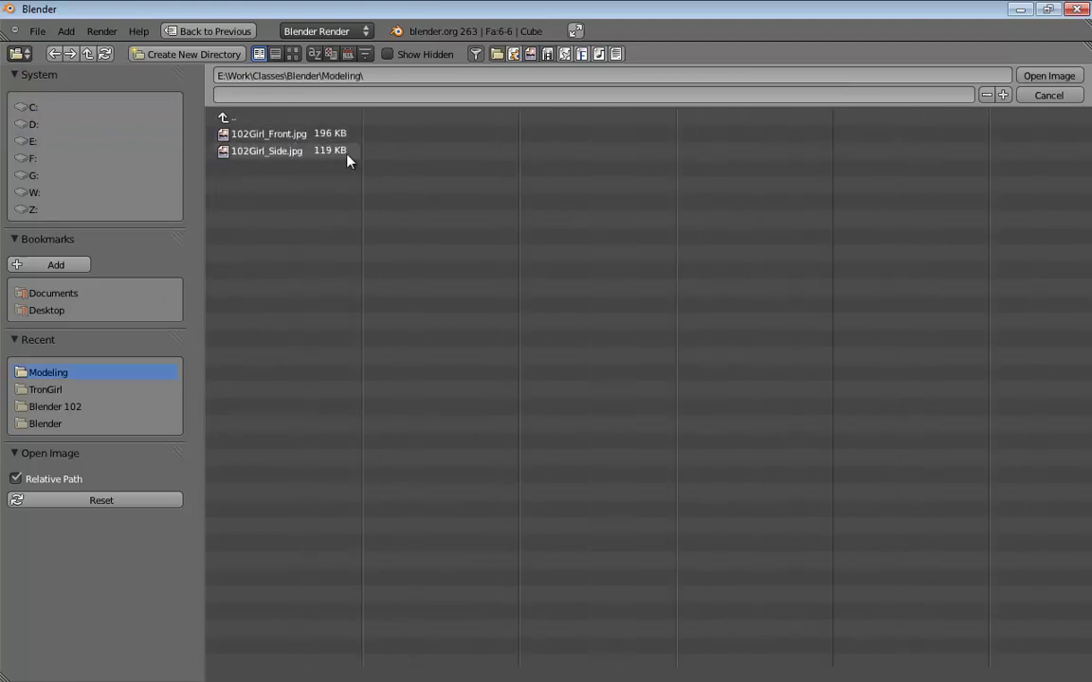
click(297, 136)
double_click(299, 135)
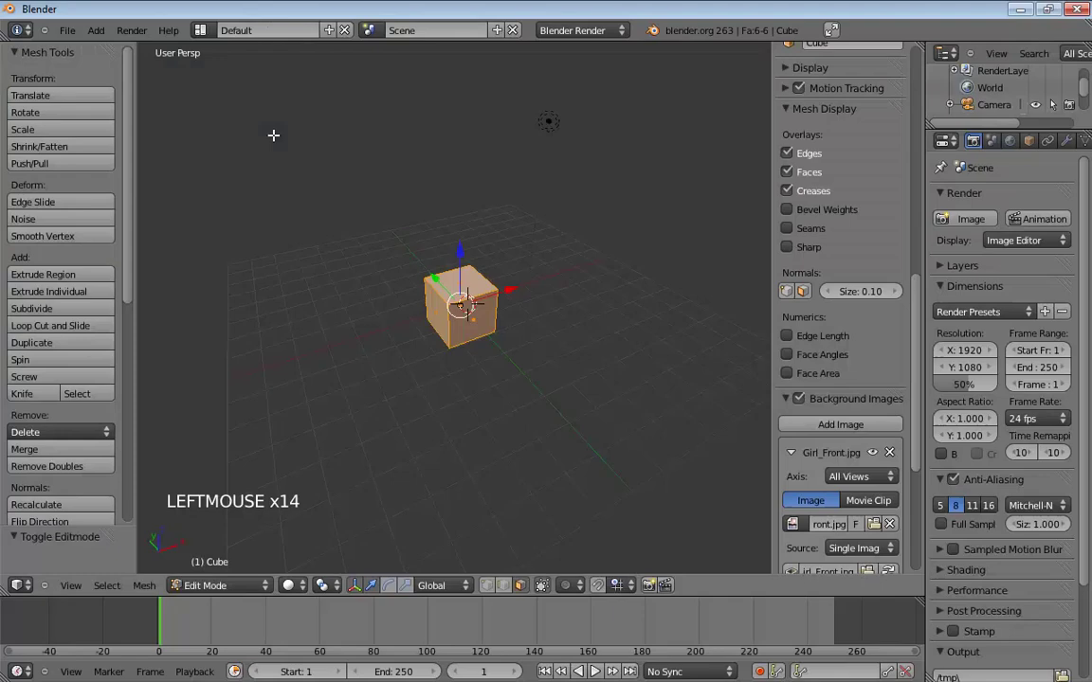
Add a second background image slot and load 102Girl_Side.jpg from the same Modeling folder.
click(841, 425)
drag(918, 383, 927, 470)
scroll(824, 417, down, 3)
click(823, 484)
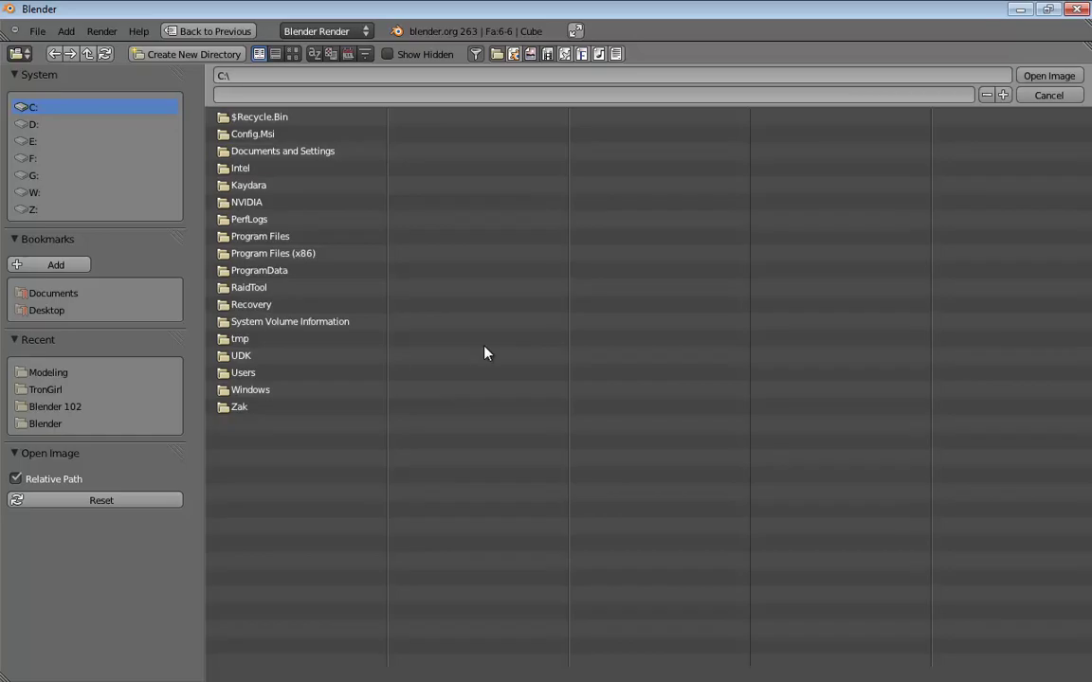
click(28, 141)
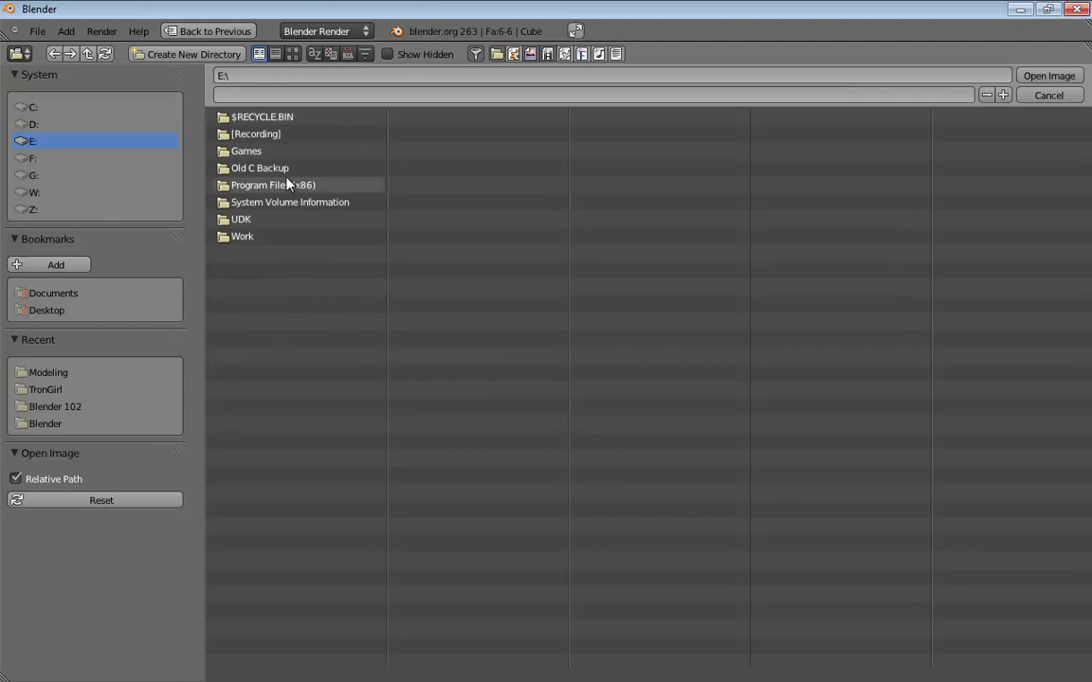
click(243, 237)
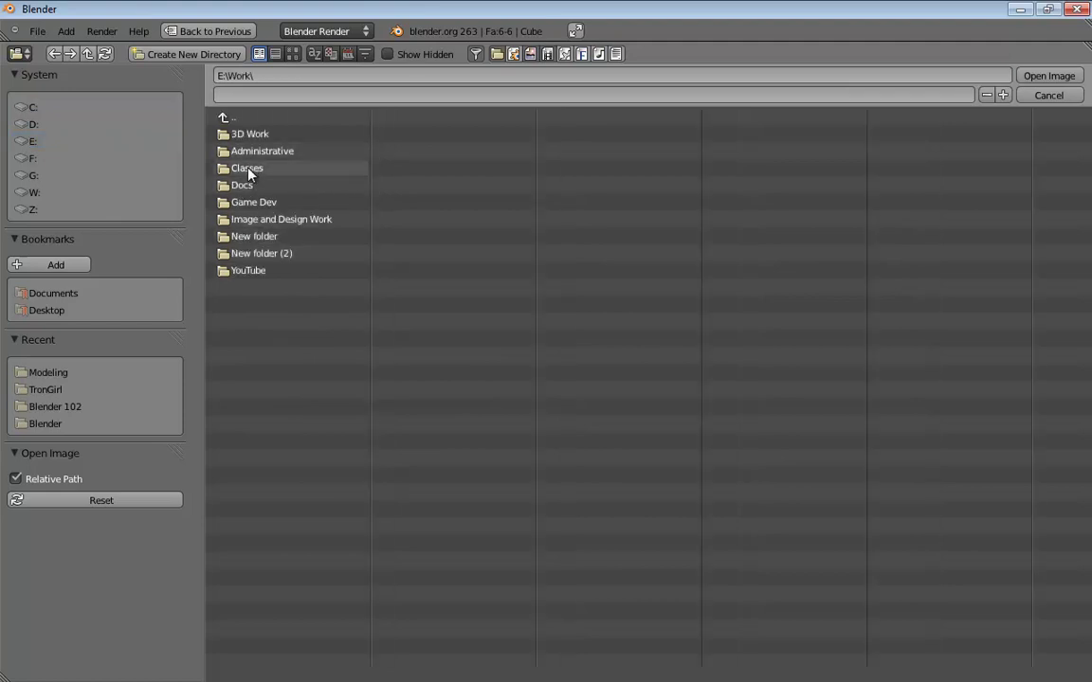
click(238, 168)
click(244, 134)
click(244, 134)
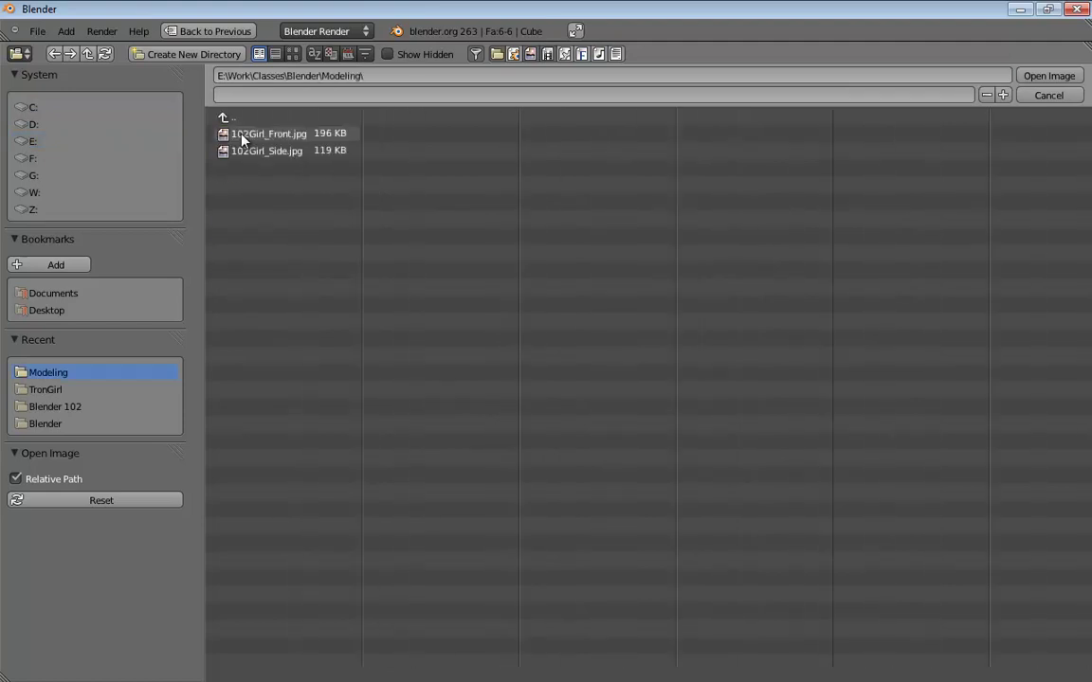
double_click(270, 151)
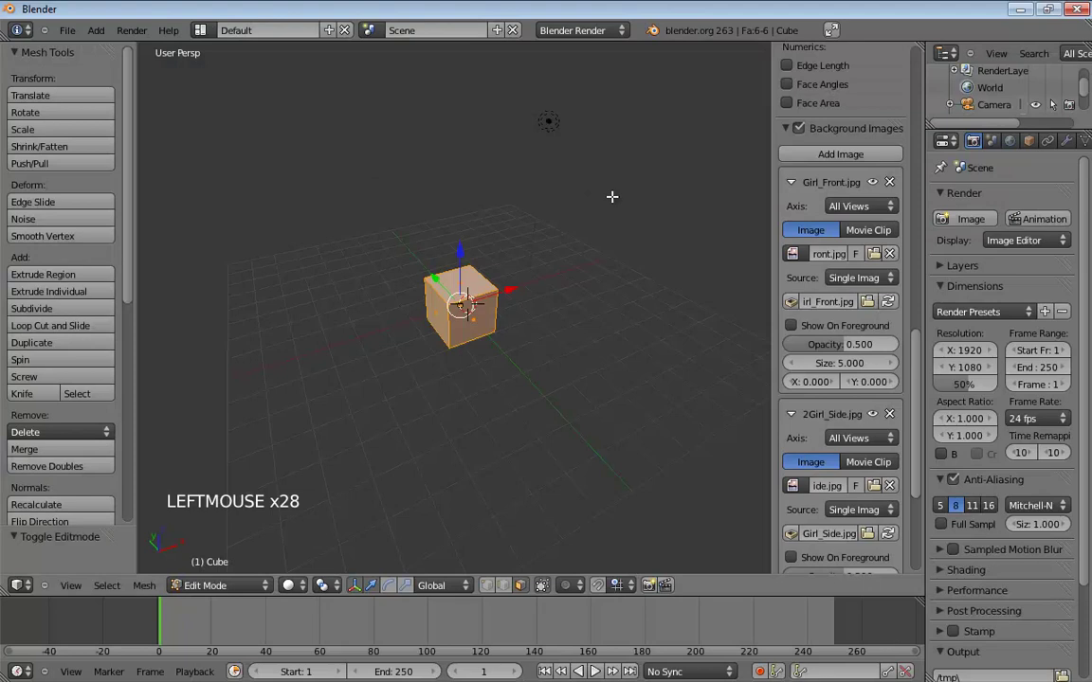
Set the front sketch to show only in Front view and check it in front orthographic.
click(914, 405)
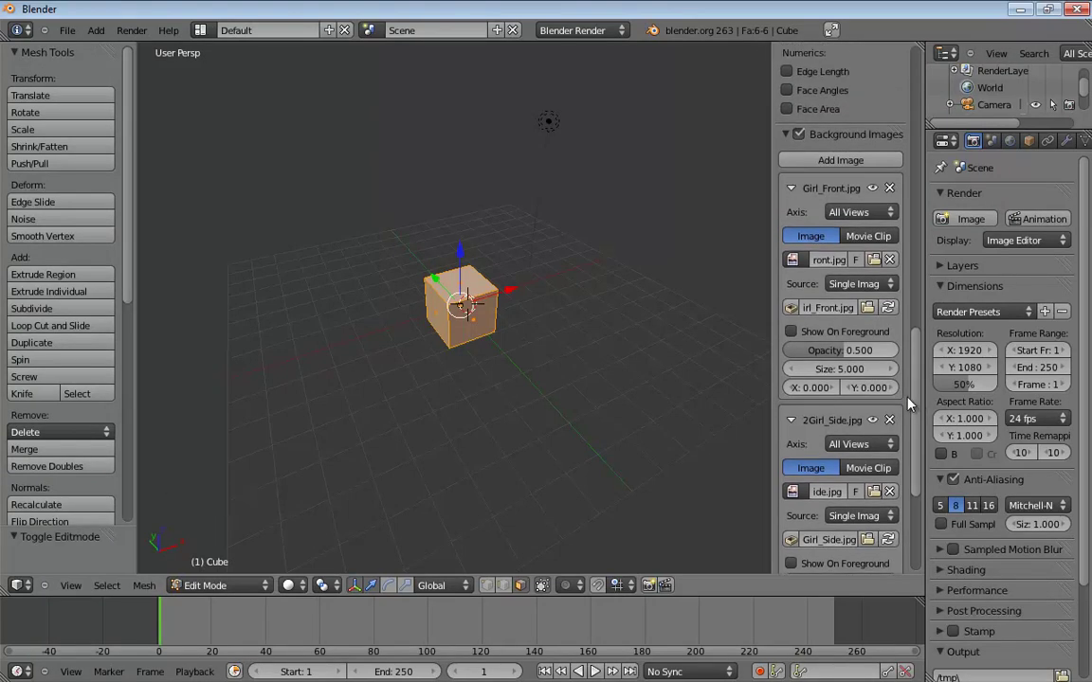
click(853, 217)
click(662, 196)
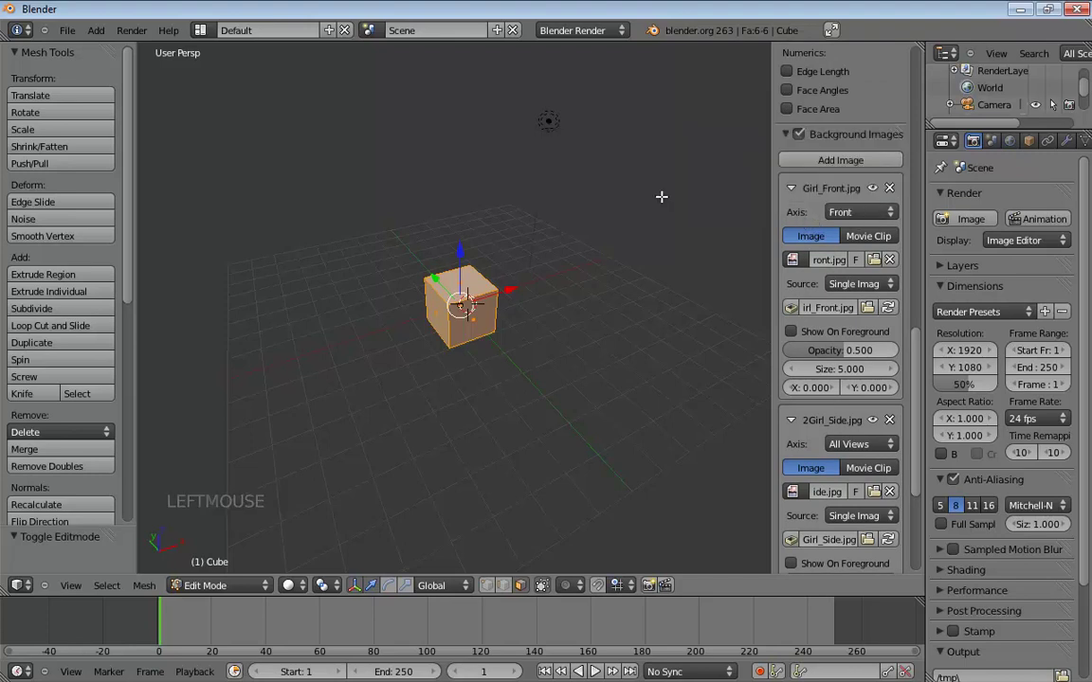
mouse_move(634, 273)
middle_down()
mouse_move(597, 293)
mouse_move(615, 279)
middle_up()
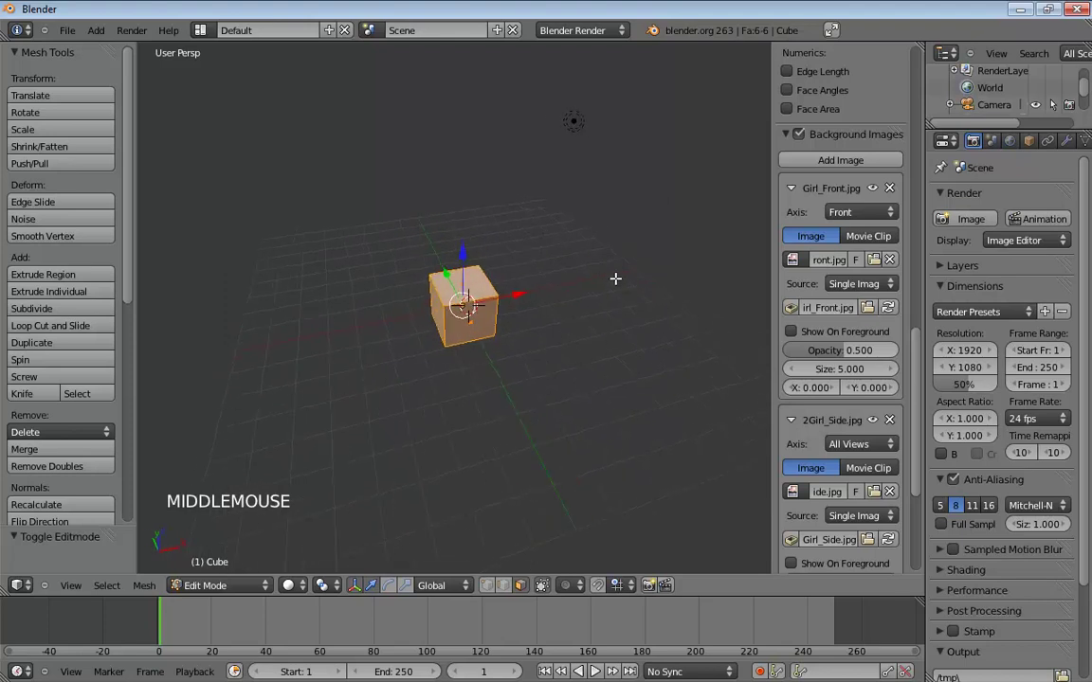
key(KP_1)
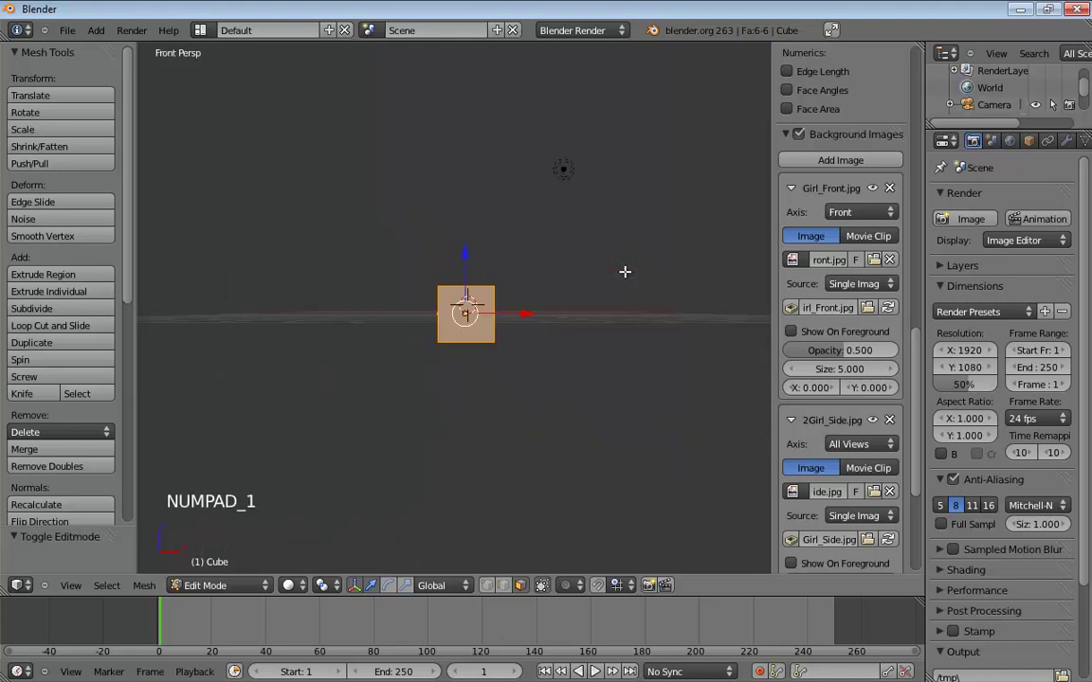
key(KP_5)
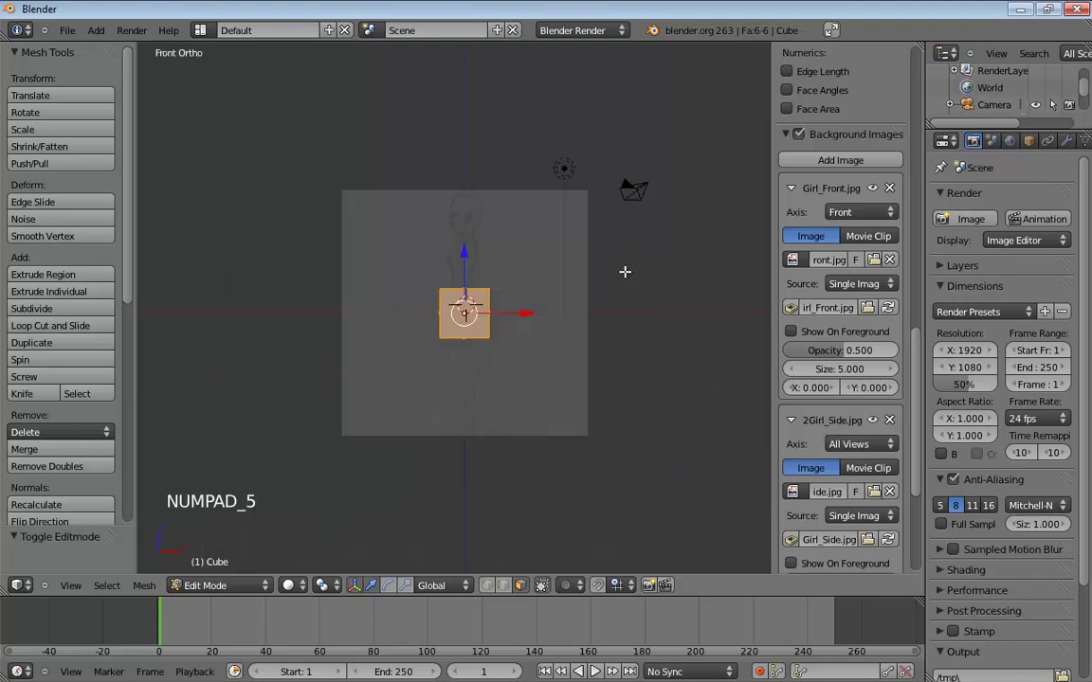
Set the side sketch's axis to Right and verify both sketches in front and right views.
click(868, 451)
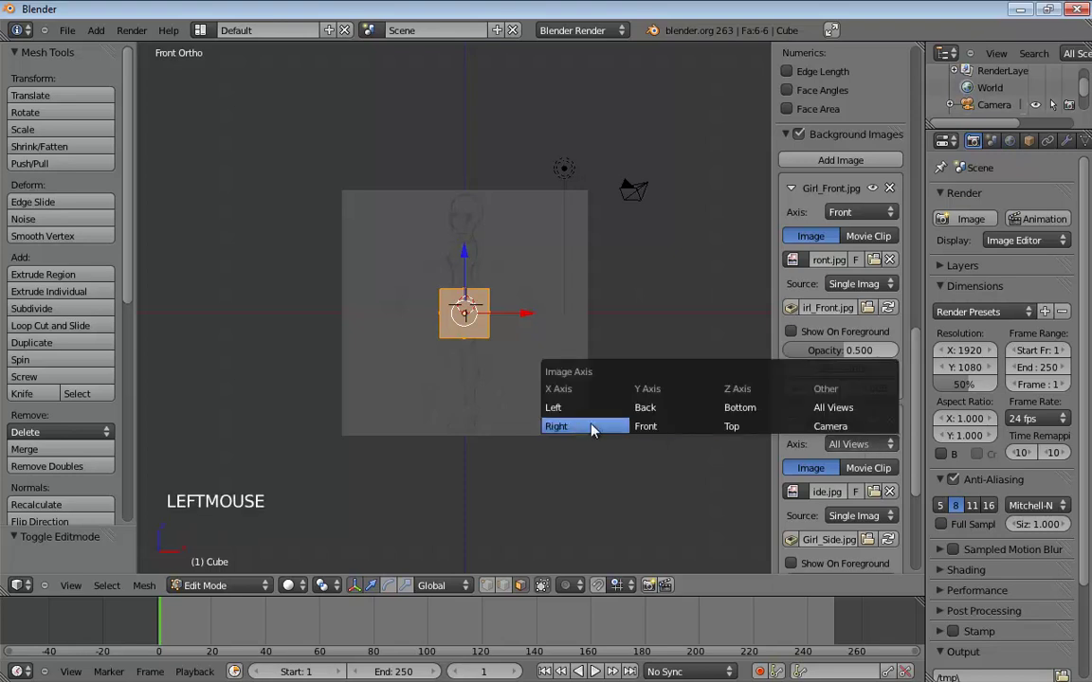
click(559, 427)
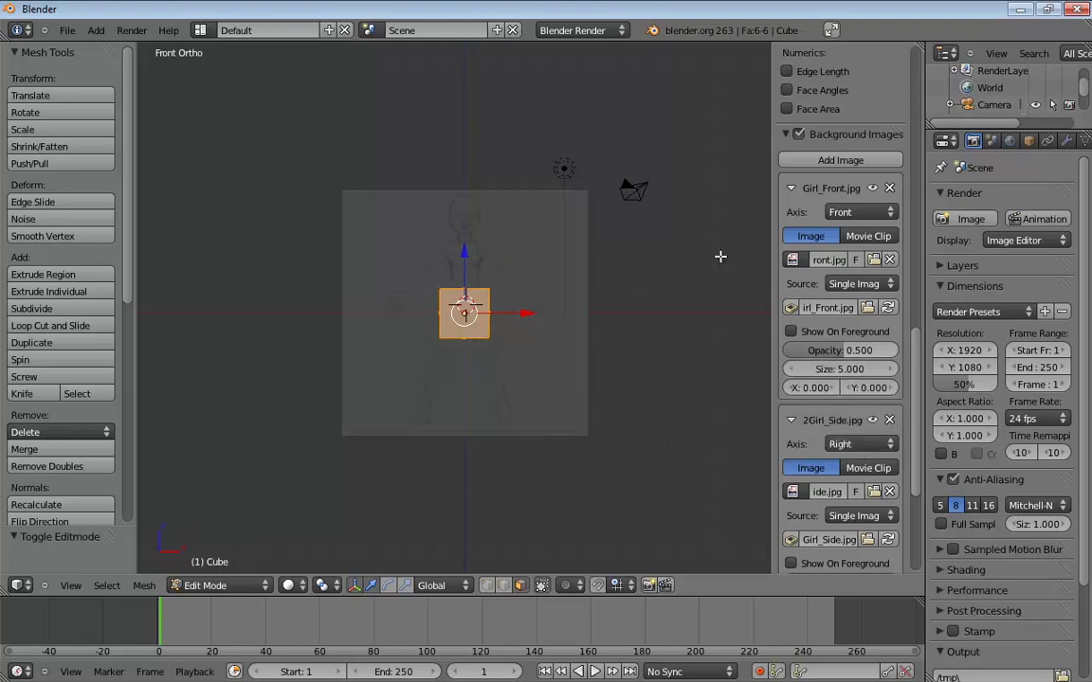
key(KP_5)
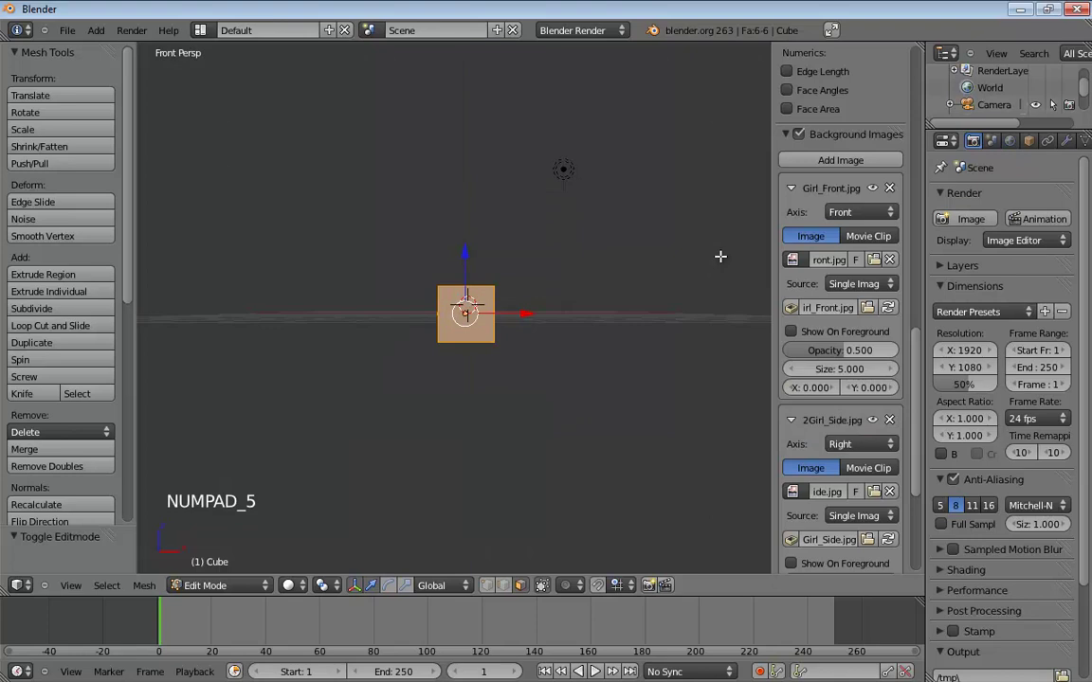
key(KP_1)
key(KP_5)
key(KP_3)
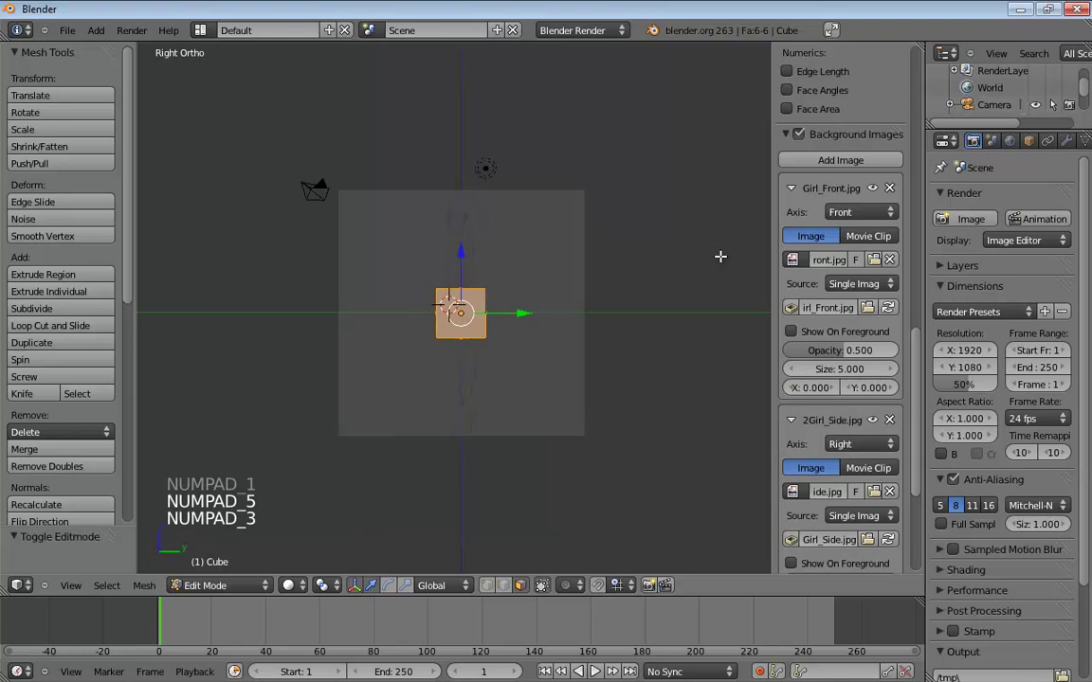
middle_drag(723, 305, 679, 292)
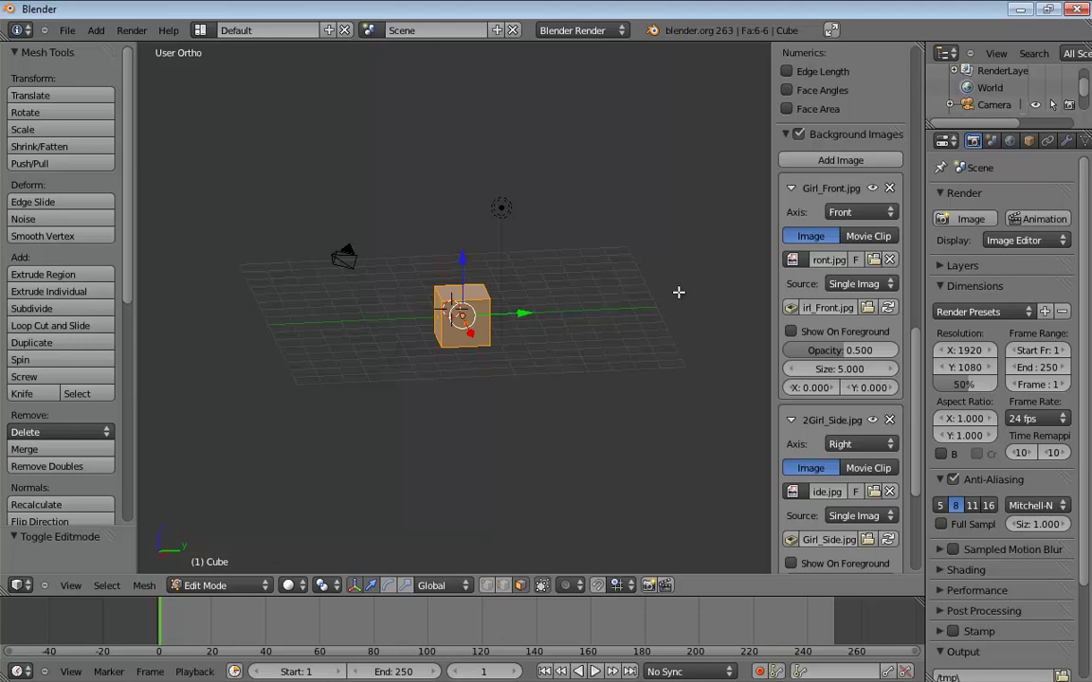
key(KP_1)
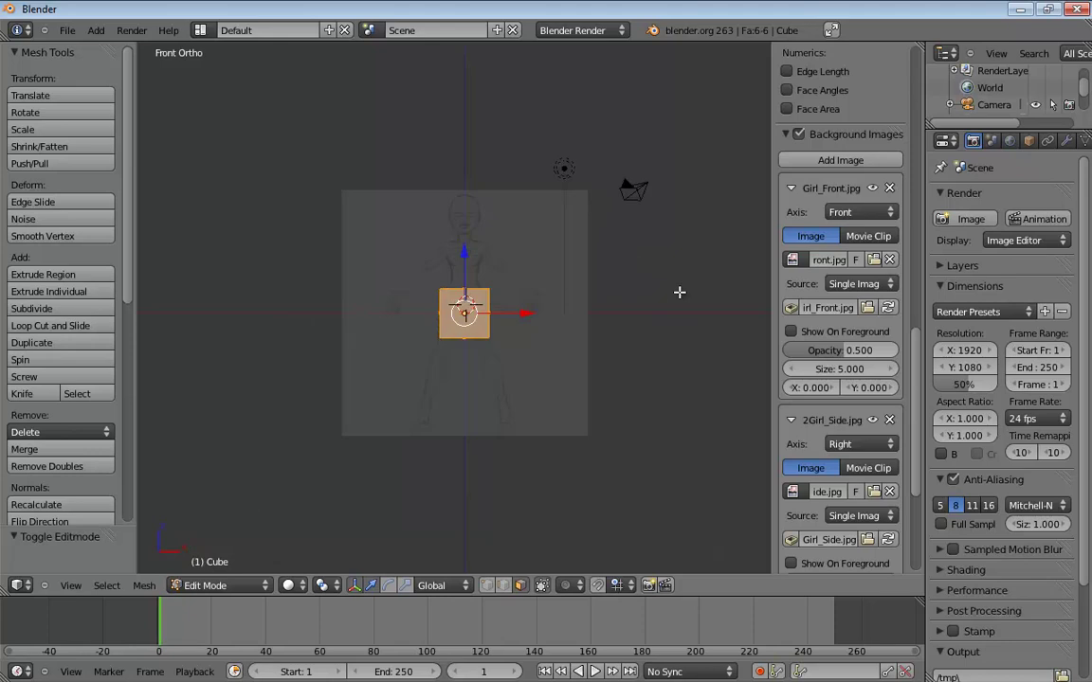
scroll(578, 346, up, 4)
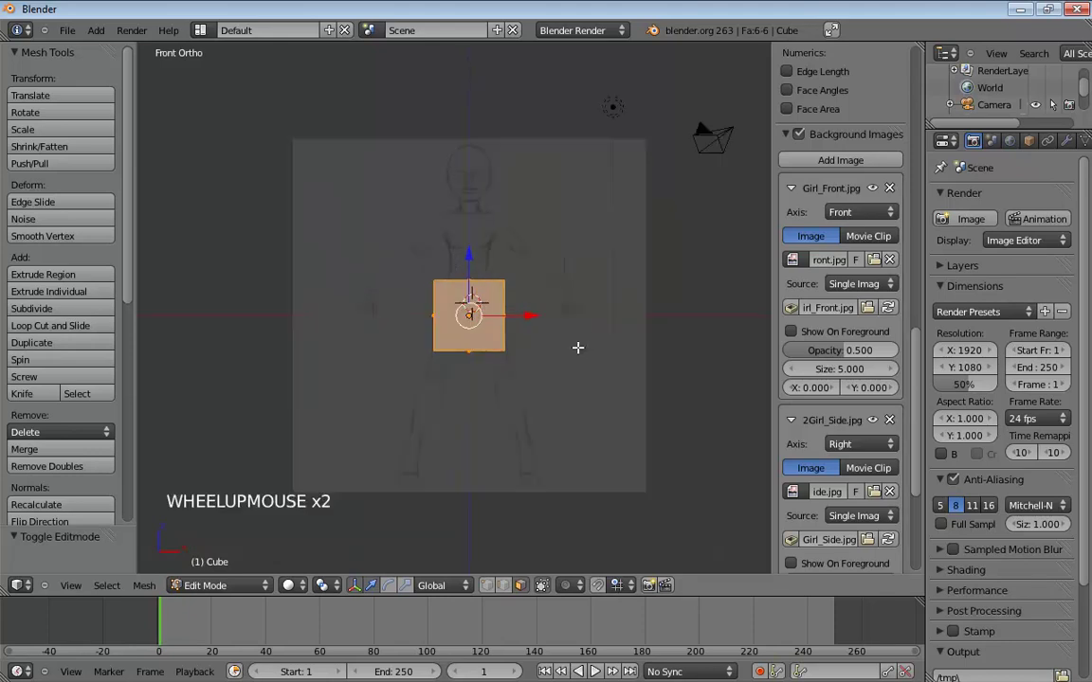
shift+middle_drag(661, 356, 621, 336)
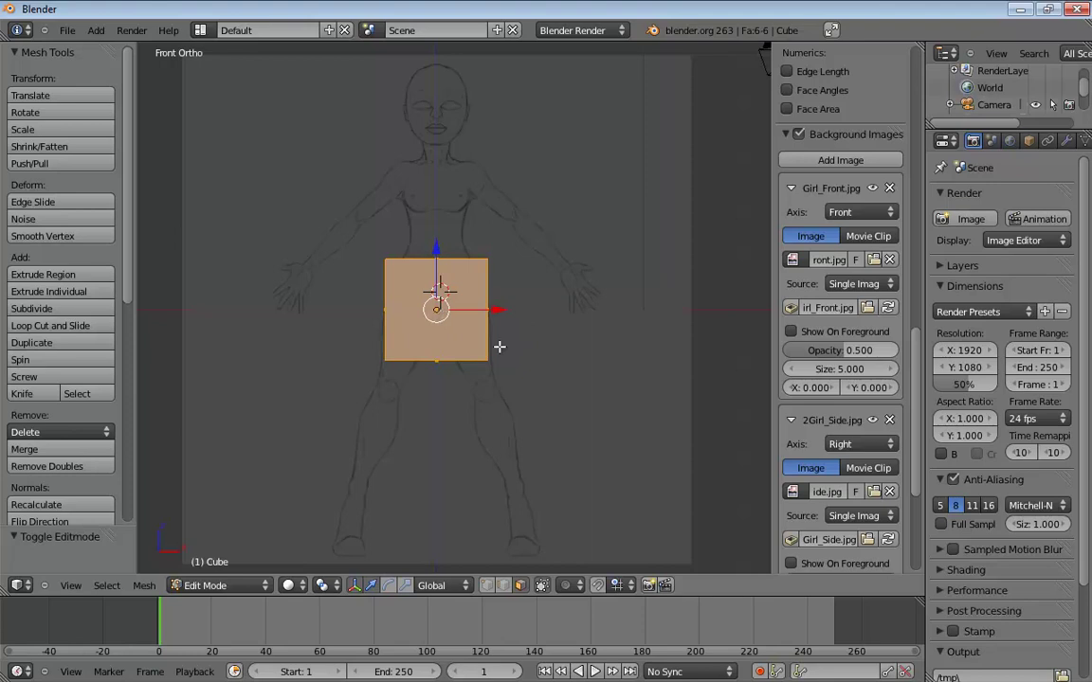
middle_drag(578, 344, 490, 372)
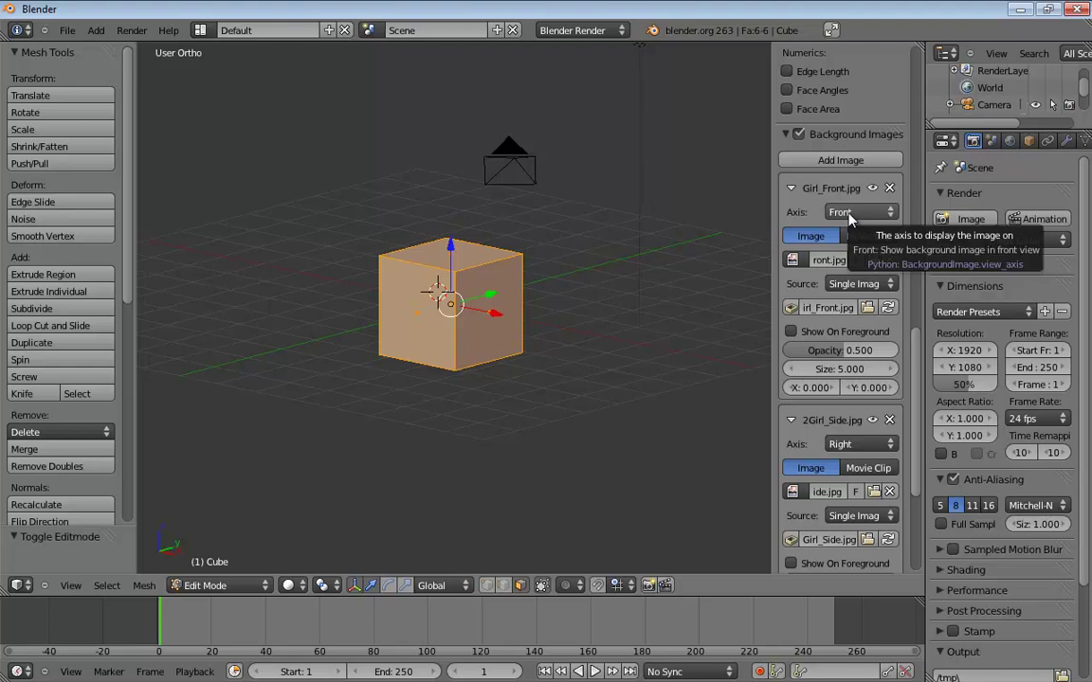
key(KP_1)
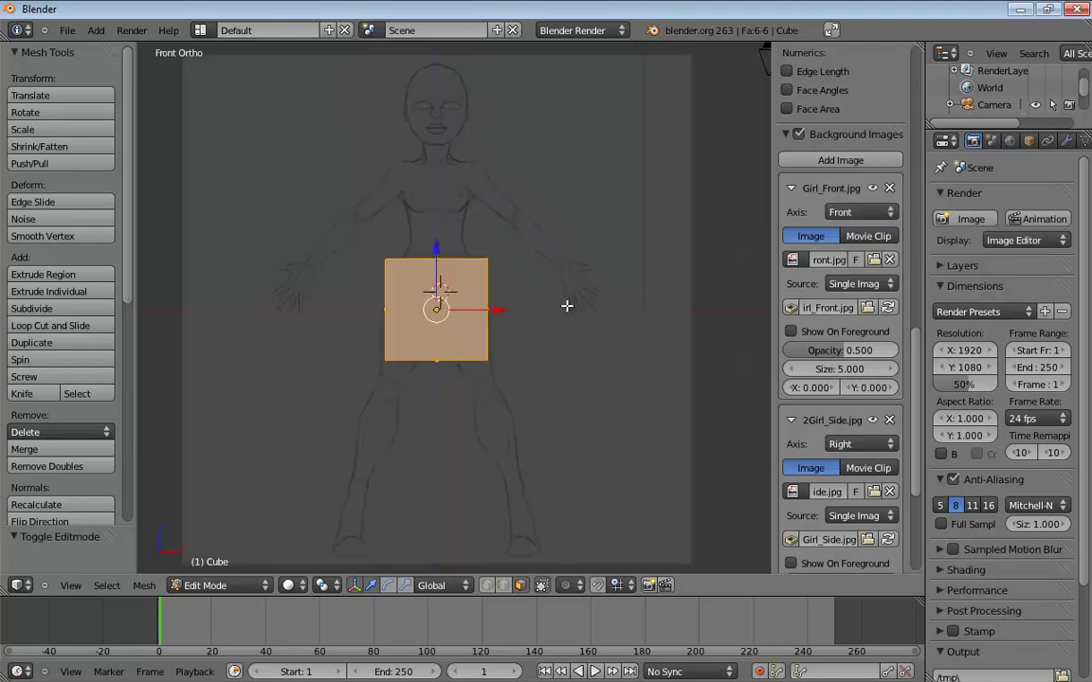
key(KP_1)
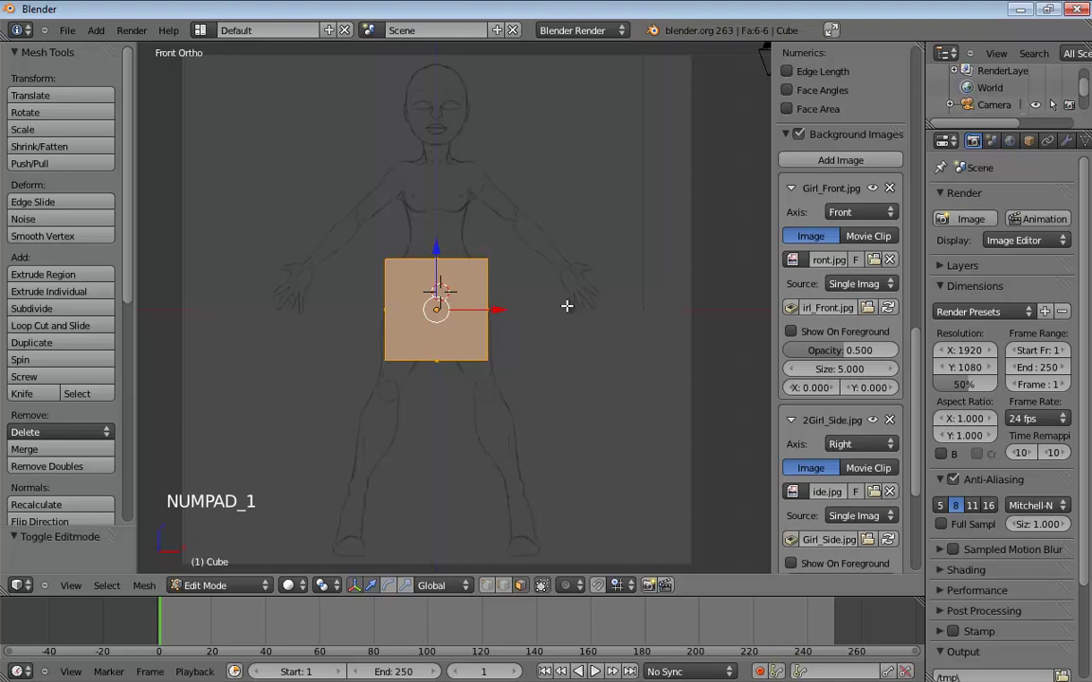
key(KP_3)
key(KP_1)
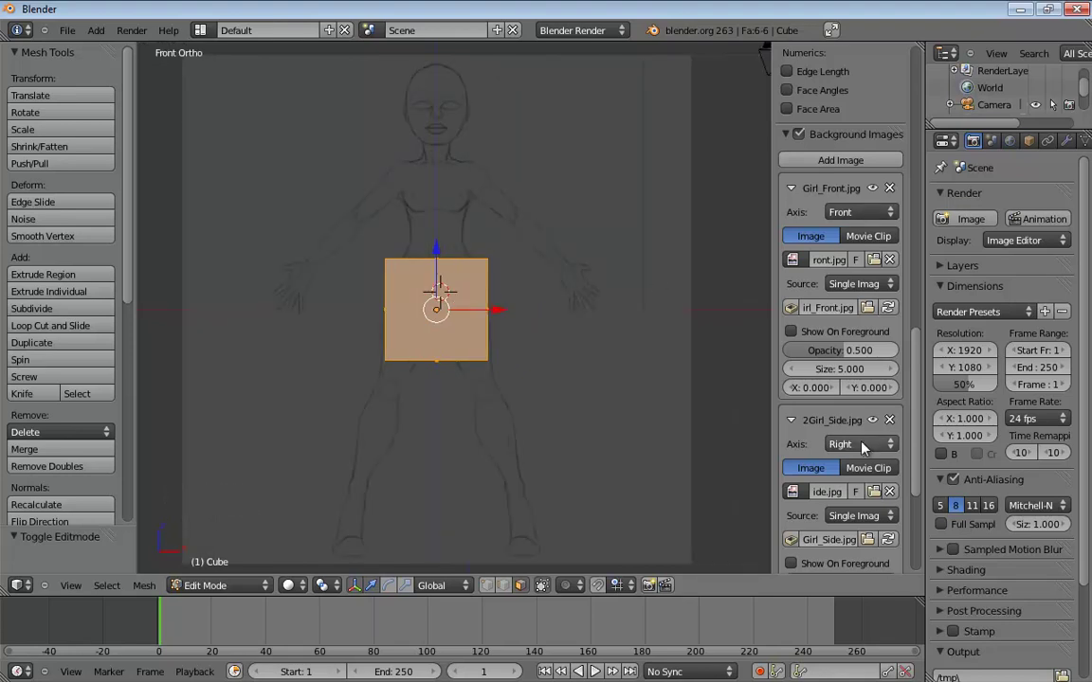
key(KP_3)
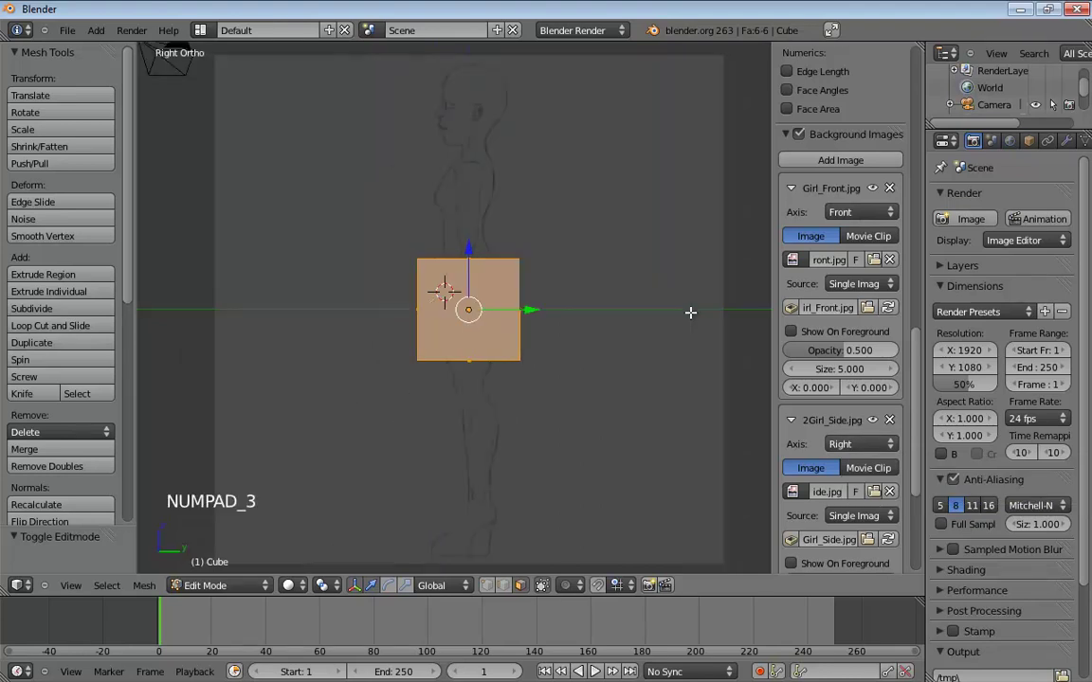
key(KP_1)
key(KP_3)
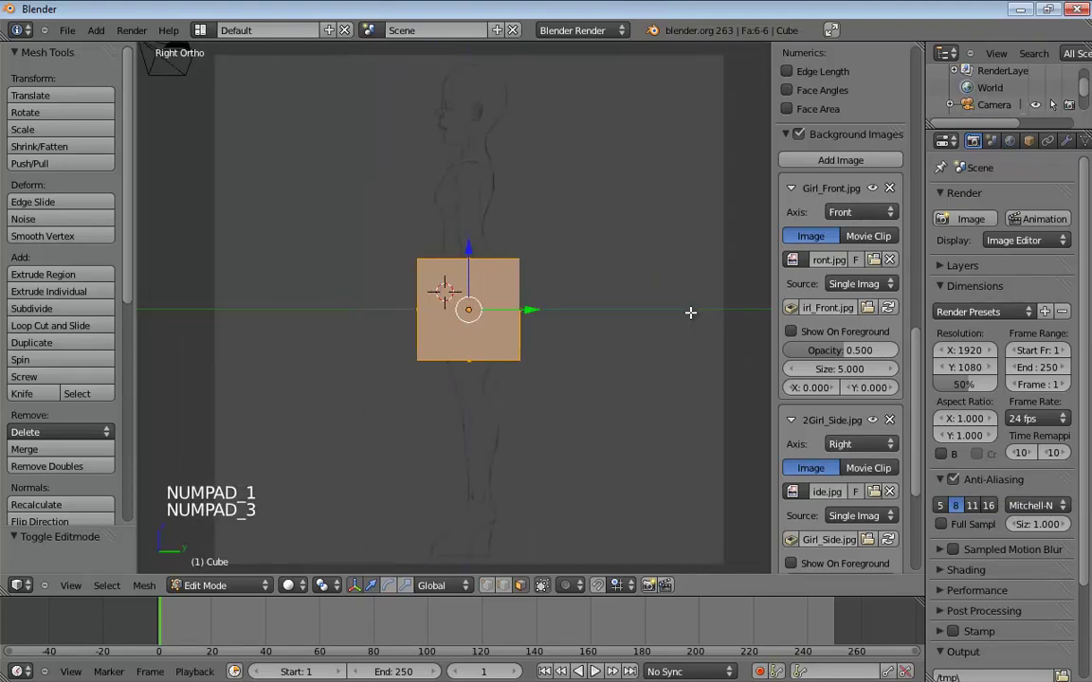
key(KP_1)
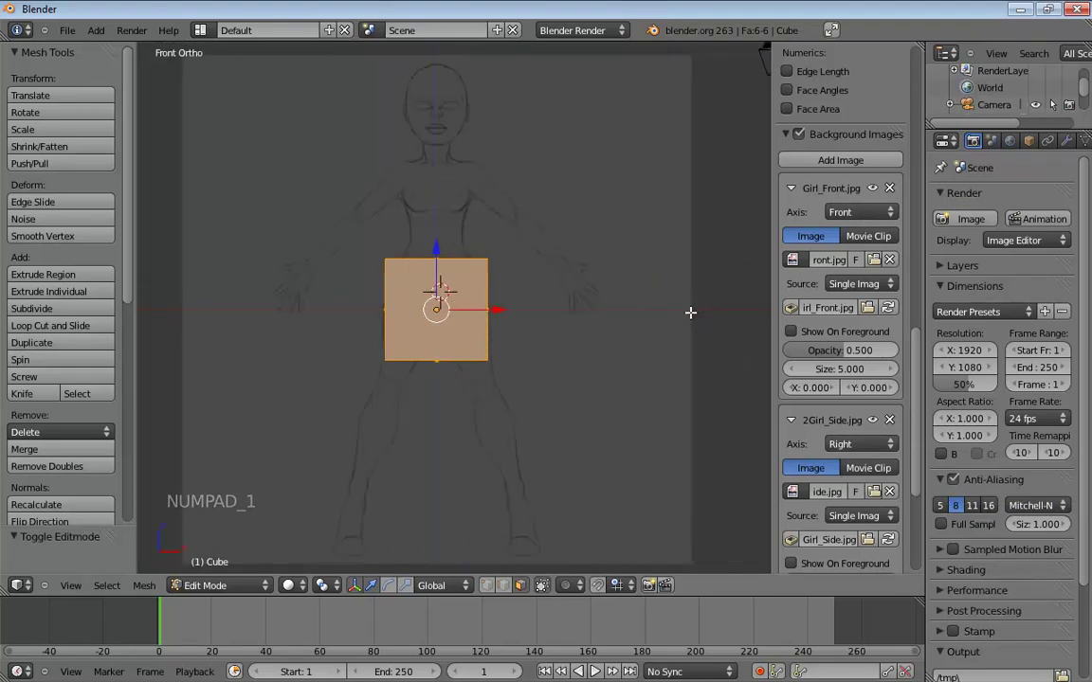
scroll(515, 294, up, 5)
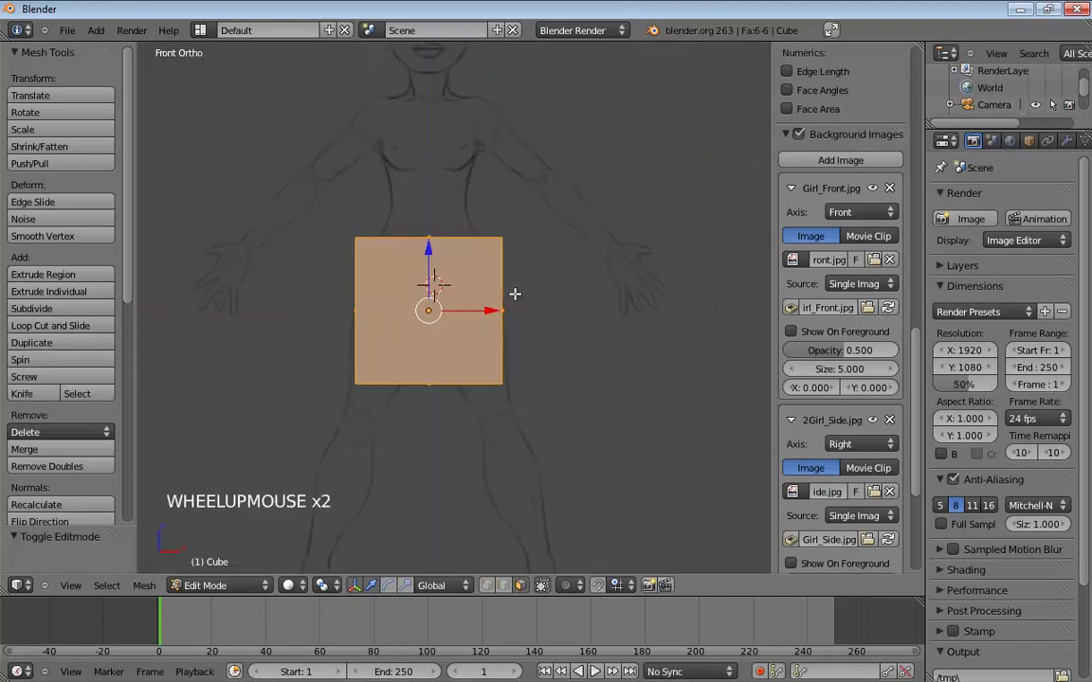
scroll(514, 294, down, 4)
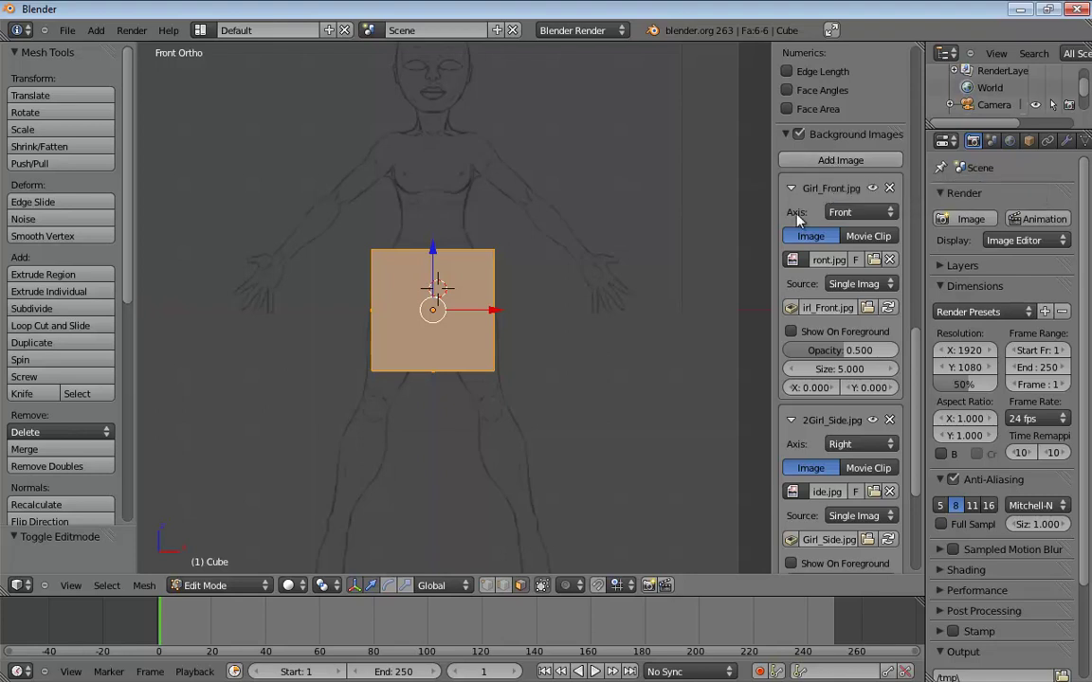
Maximize the 3D view, hide both shelves, switch to perspective, then deselect all and begin a loop cut.
middle_drag(607, 293, 550, 324)
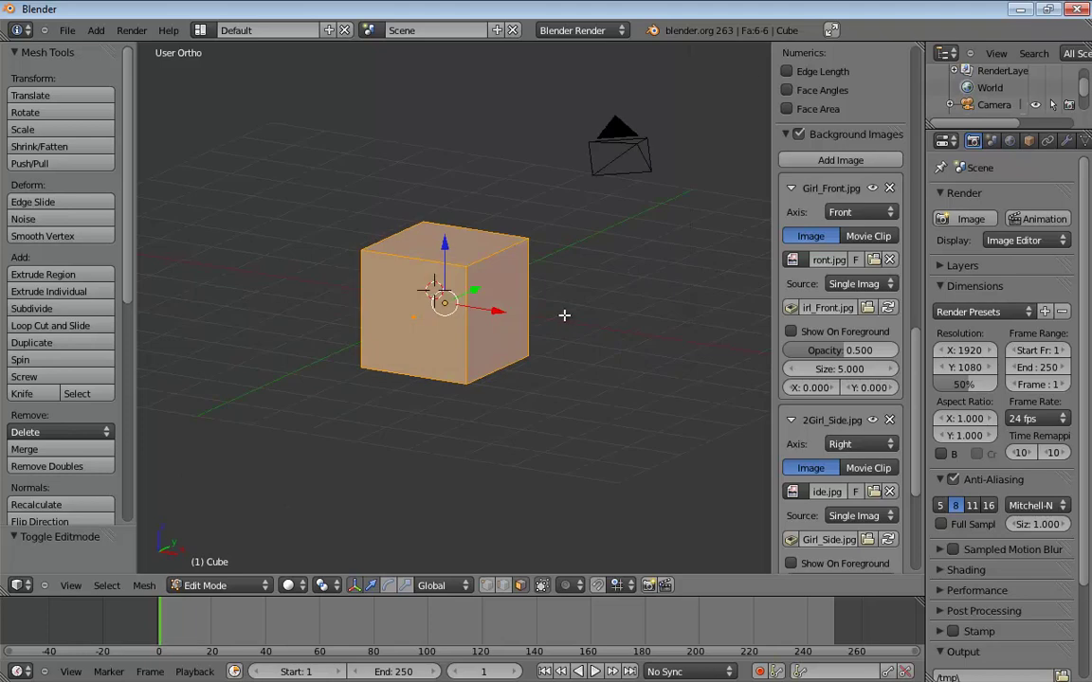
key(ctrl+Up)
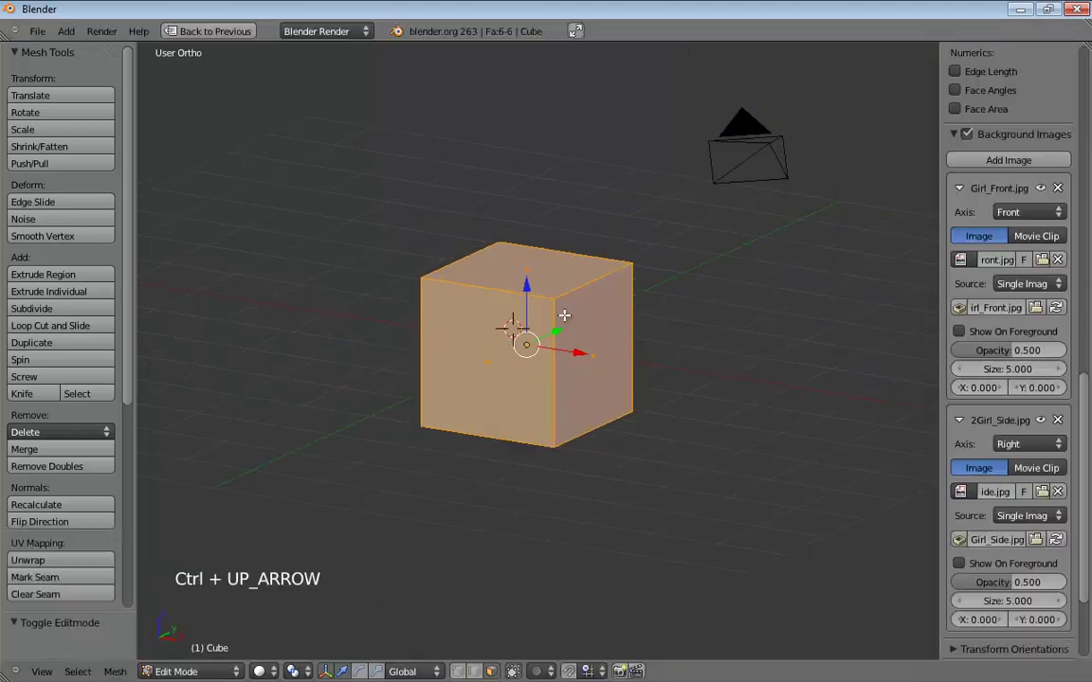
key(t)
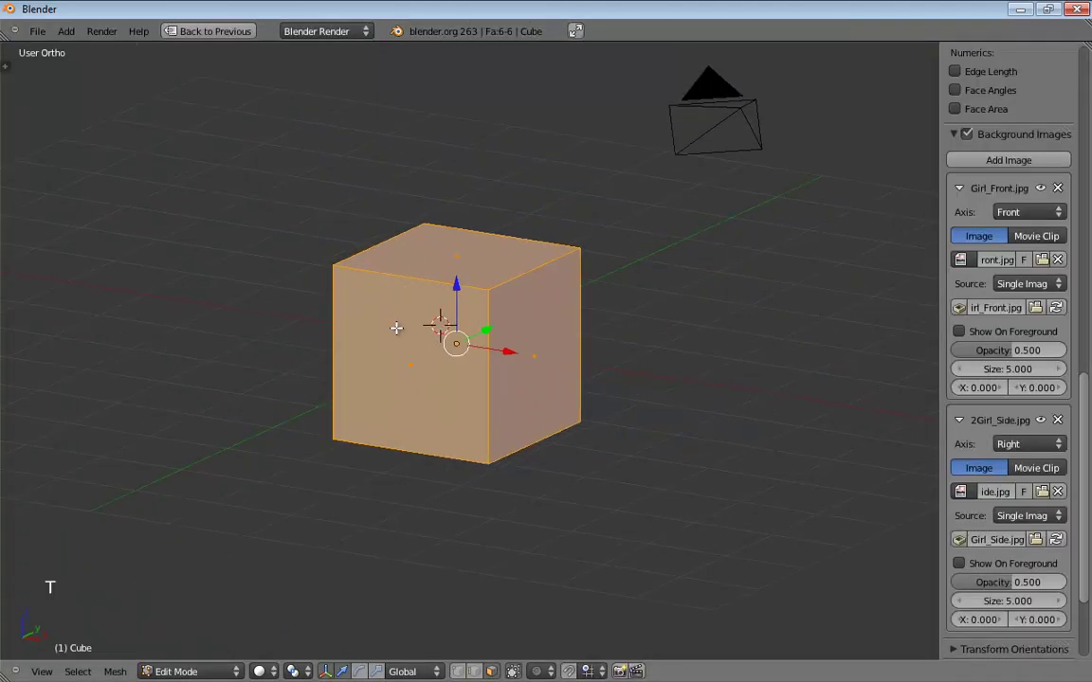
key(n)
middle_drag(726, 451, 741, 438)
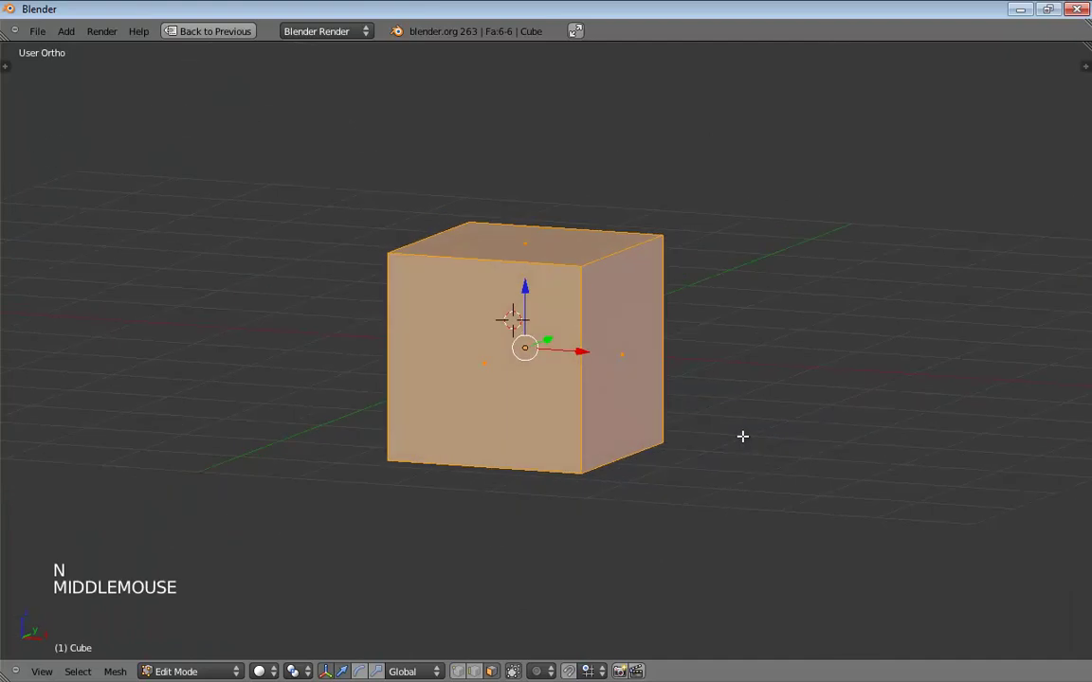
key(KP_5)
scroll(699, 401, down, 2)
middle_drag(699, 401, 749, 417)
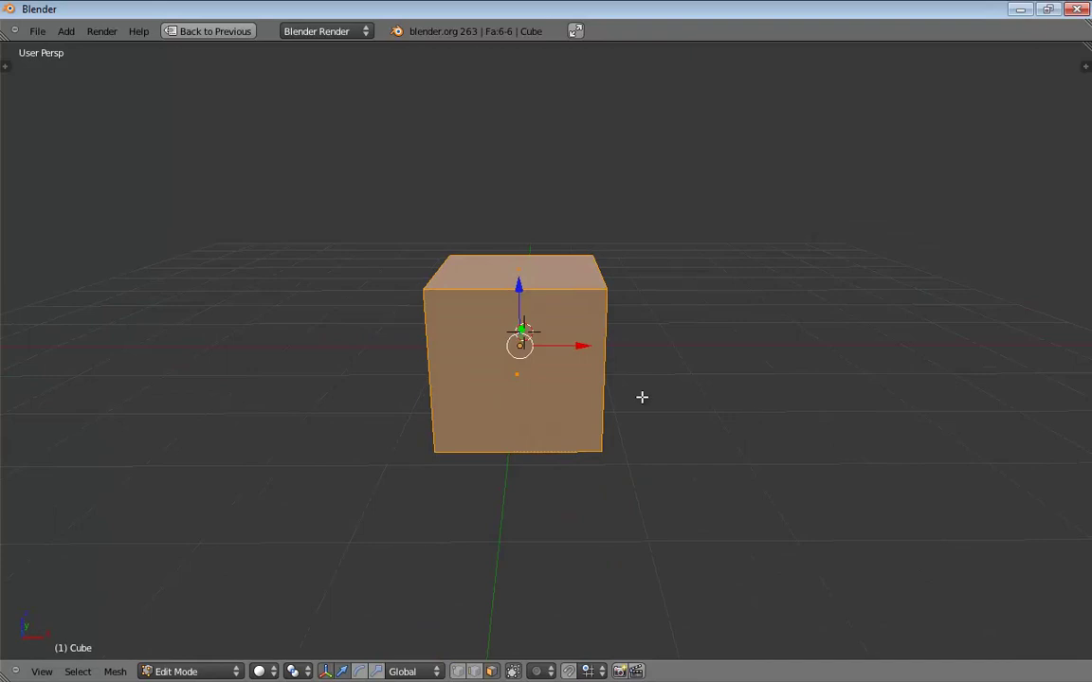
key(a)
key(ctrl+r)
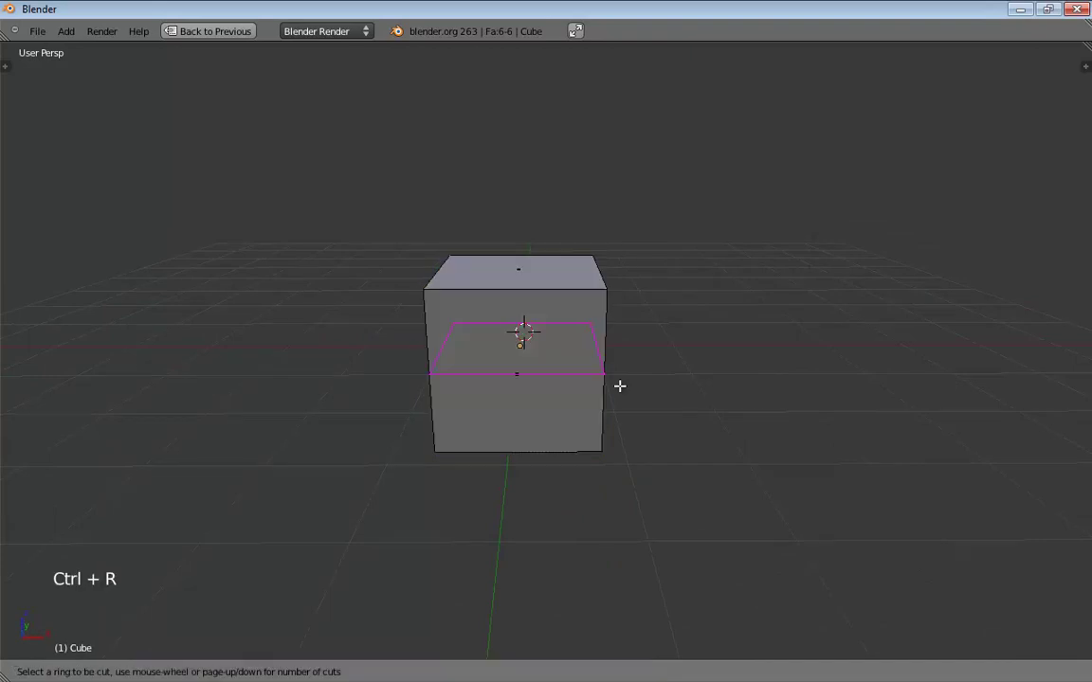
Place a vertical edge loop through the cube's middle and switch to wireframe display.
click(526, 291)
middle_drag(652, 353, 606, 430)
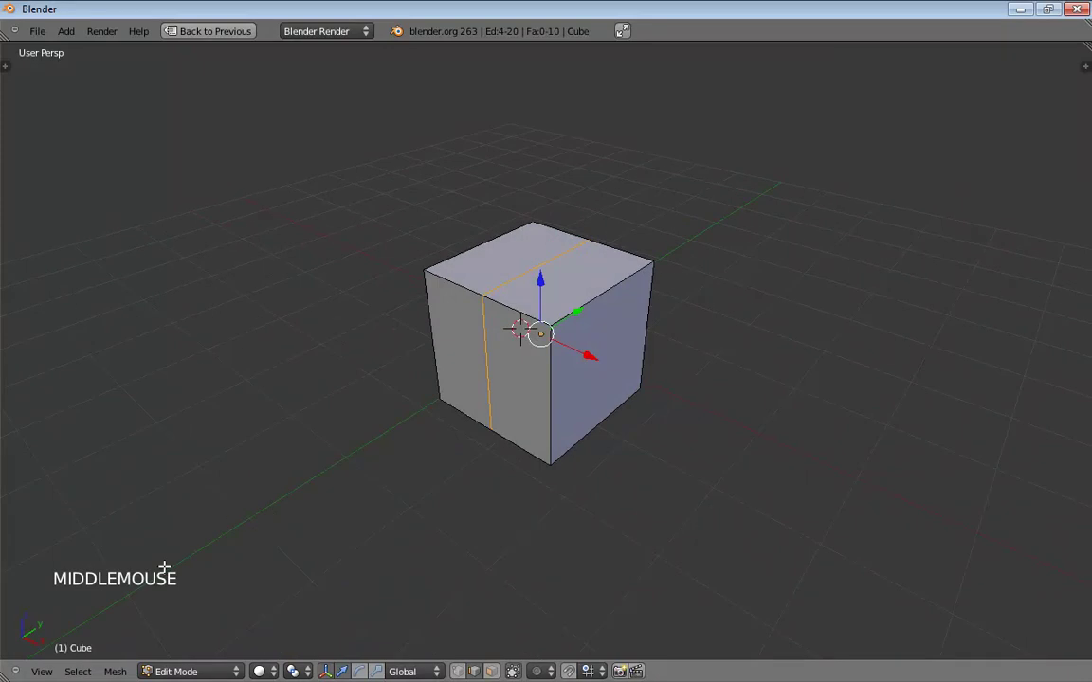
middle_drag(788, 298, 557, 264)
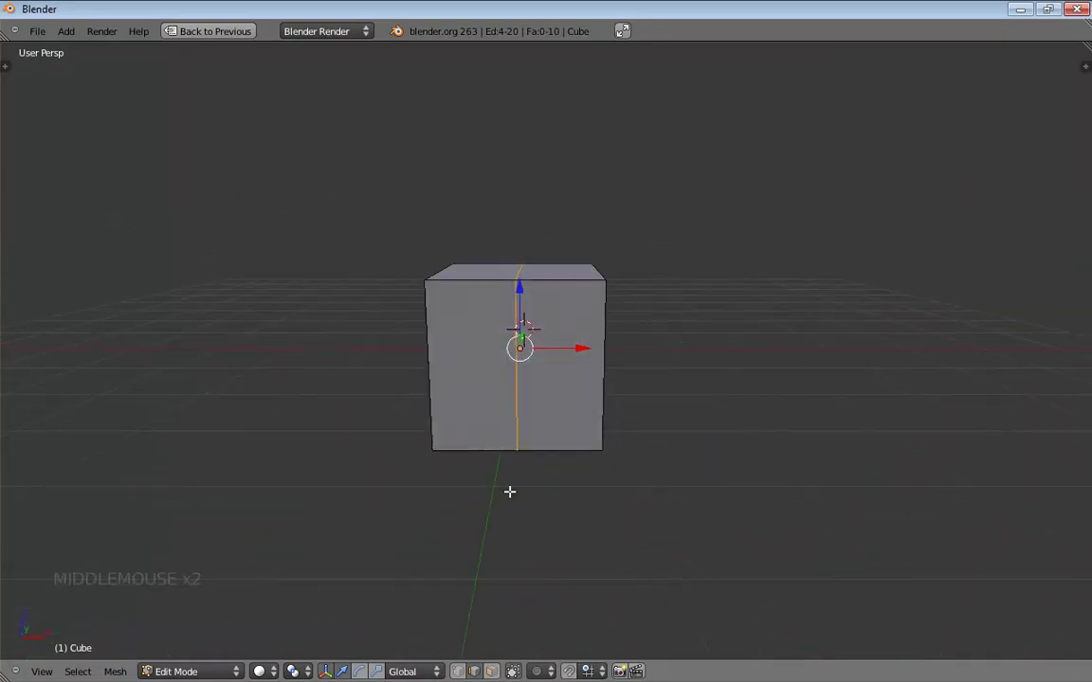
middle_drag(509, 492, 677, 459)
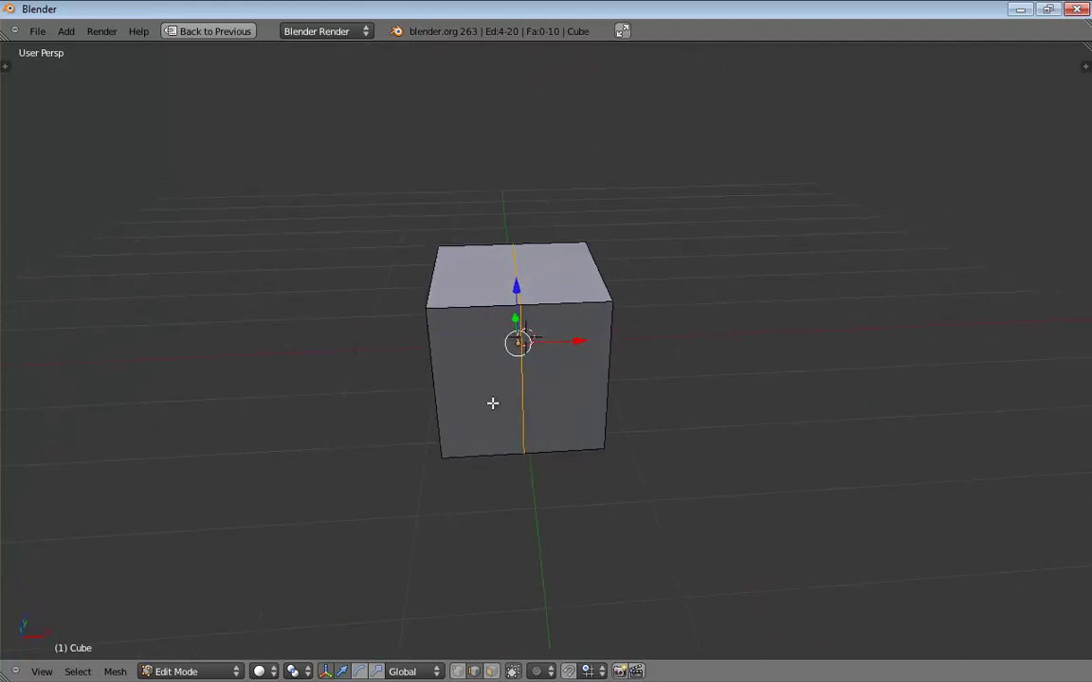
key(z)
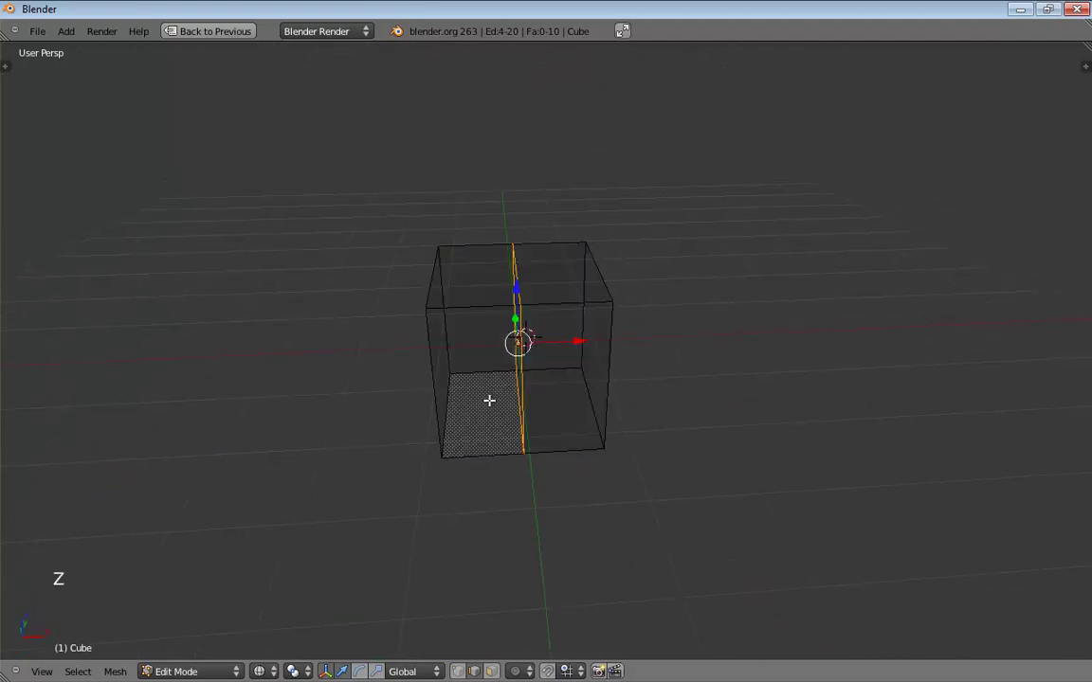
mouse_move(590, 449)
middle_down()
mouse_move(558, 468)
mouse_move(590, 452)
middle_up()
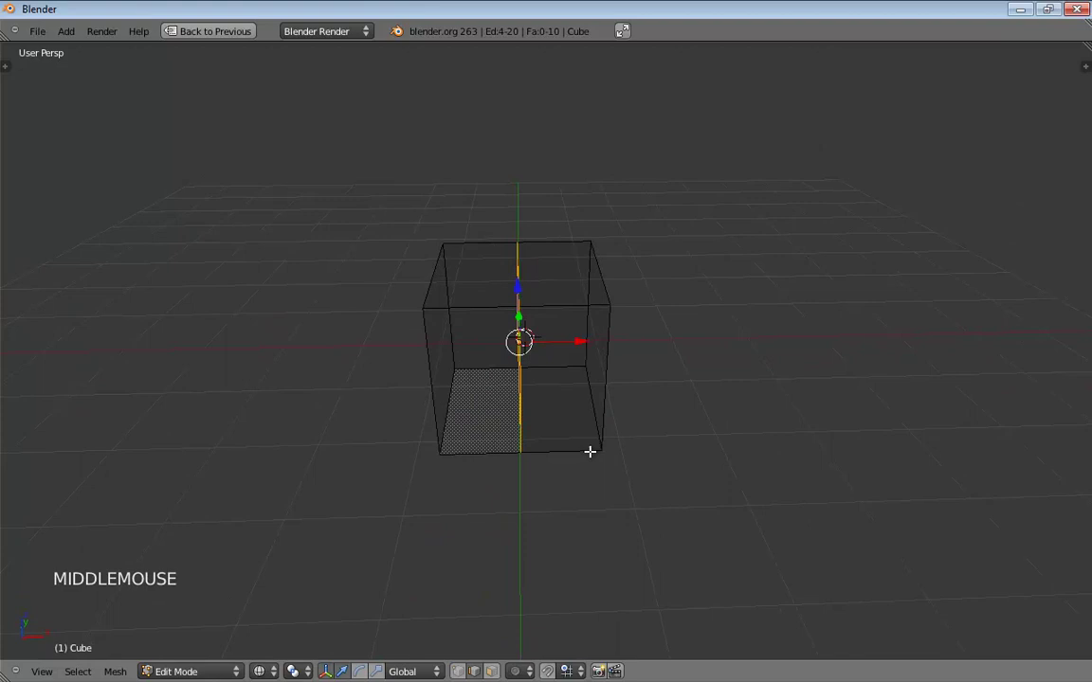
Box-select the left-half faces in face mode and delete them, then view from the front.
key(ctrl+Tab)
click(540, 486)
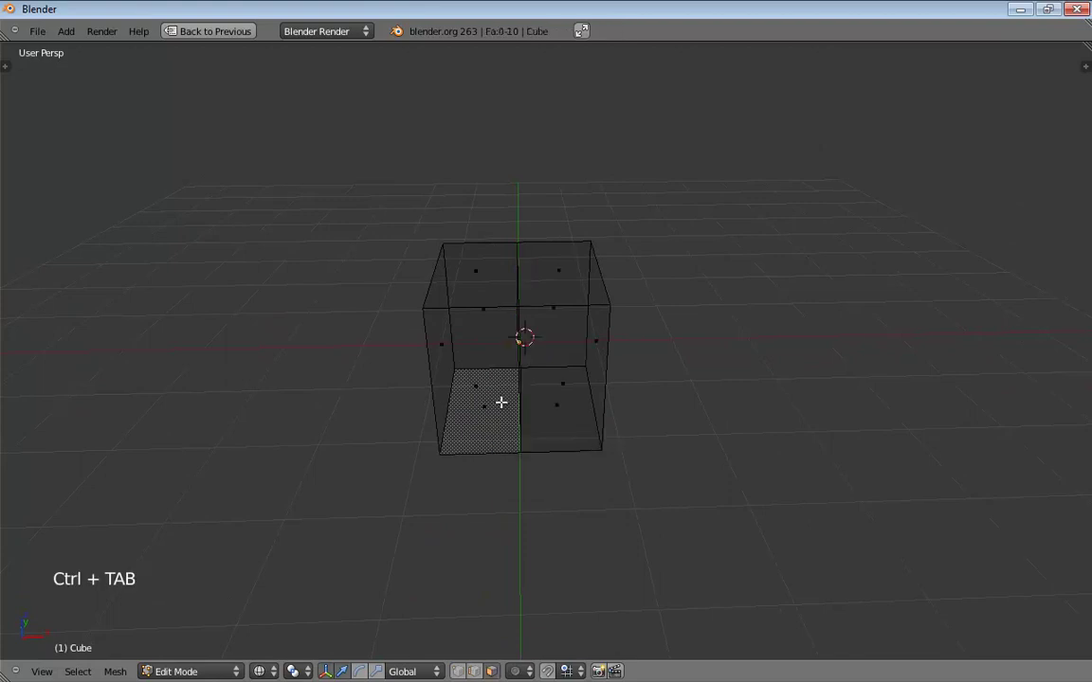
key(b)
drag(368, 169, 478, 453)
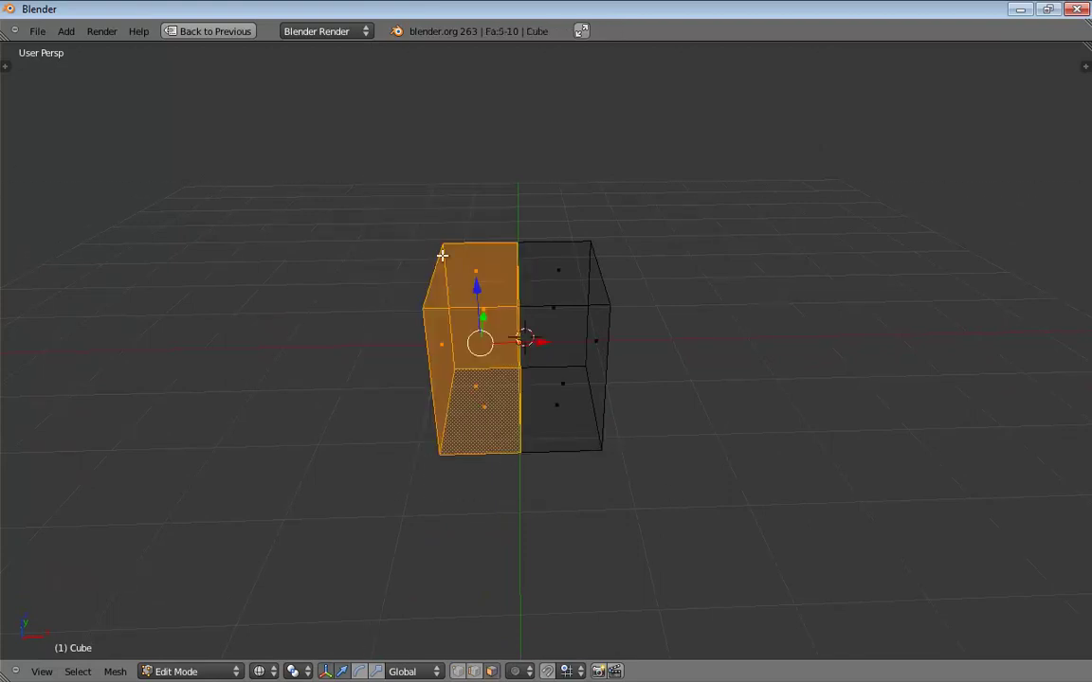
middle_drag(587, 401, 486, 471)
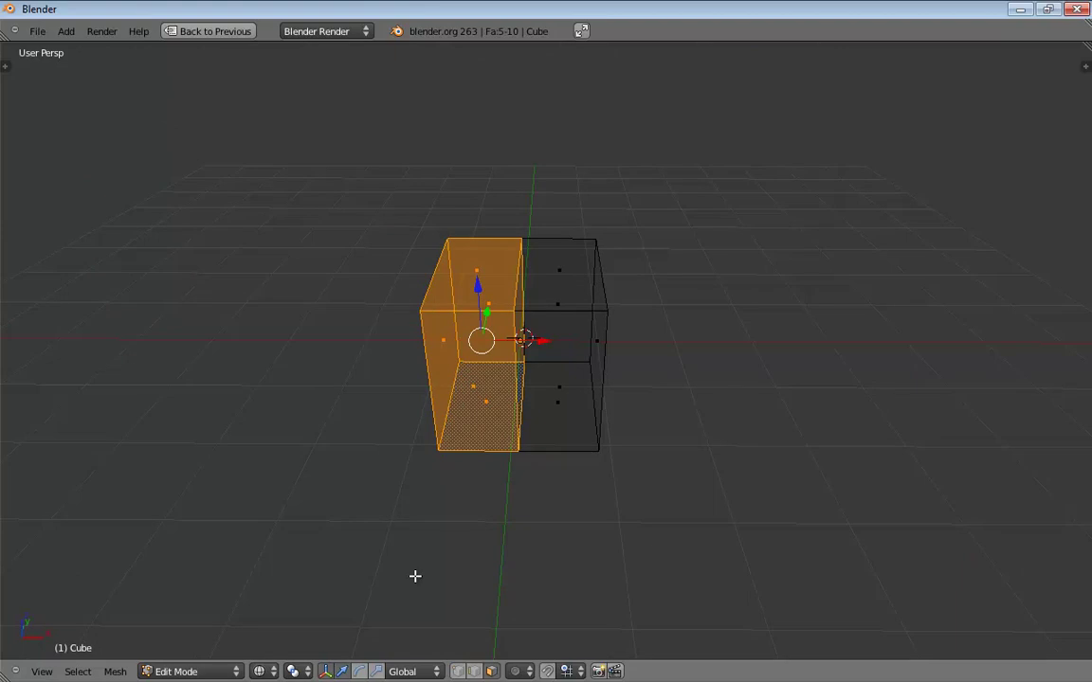
key(x)
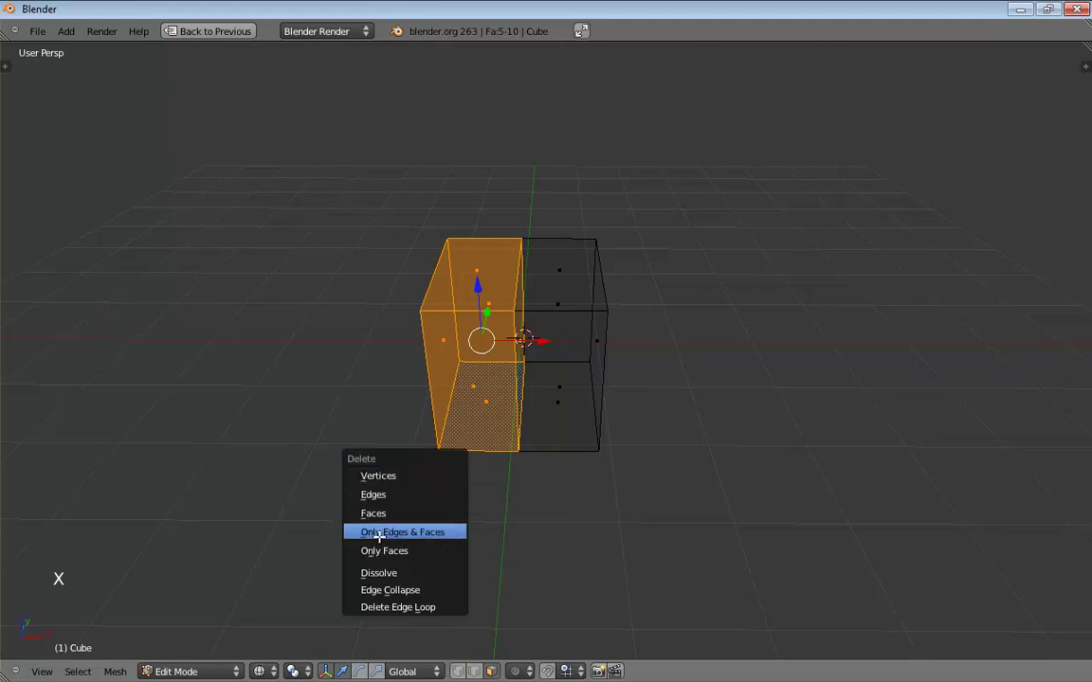
click(449, 512)
middle_drag(674, 461, 653, 453)
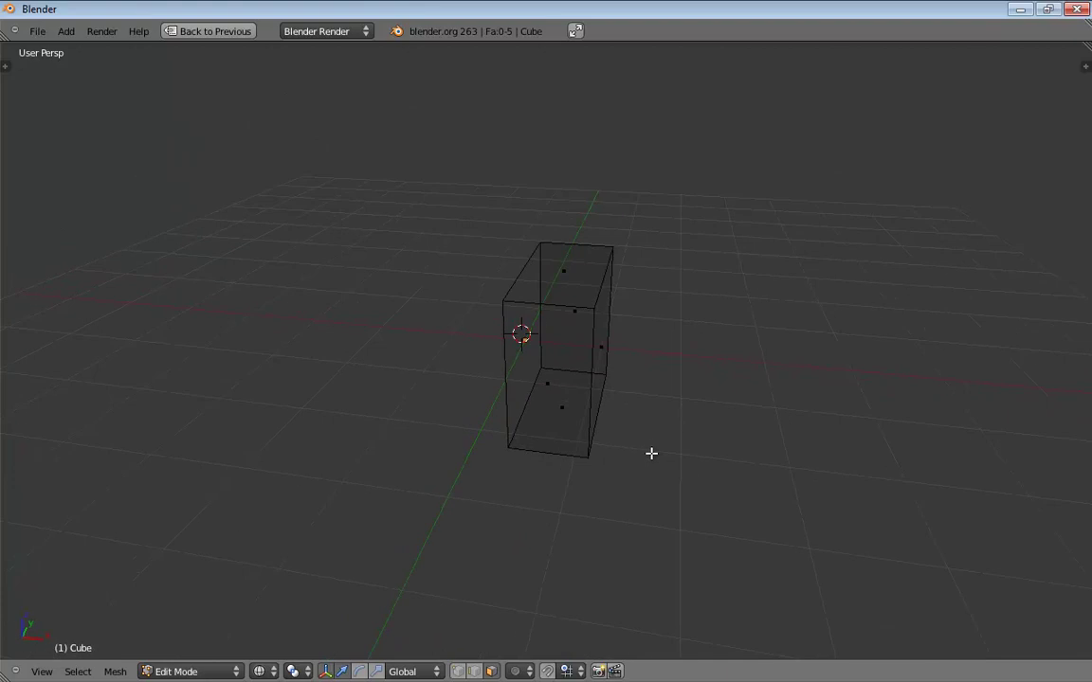
key(KP_1)
Go orthographic, reposition the view, and delete the half box's top face.
key(KP_5)
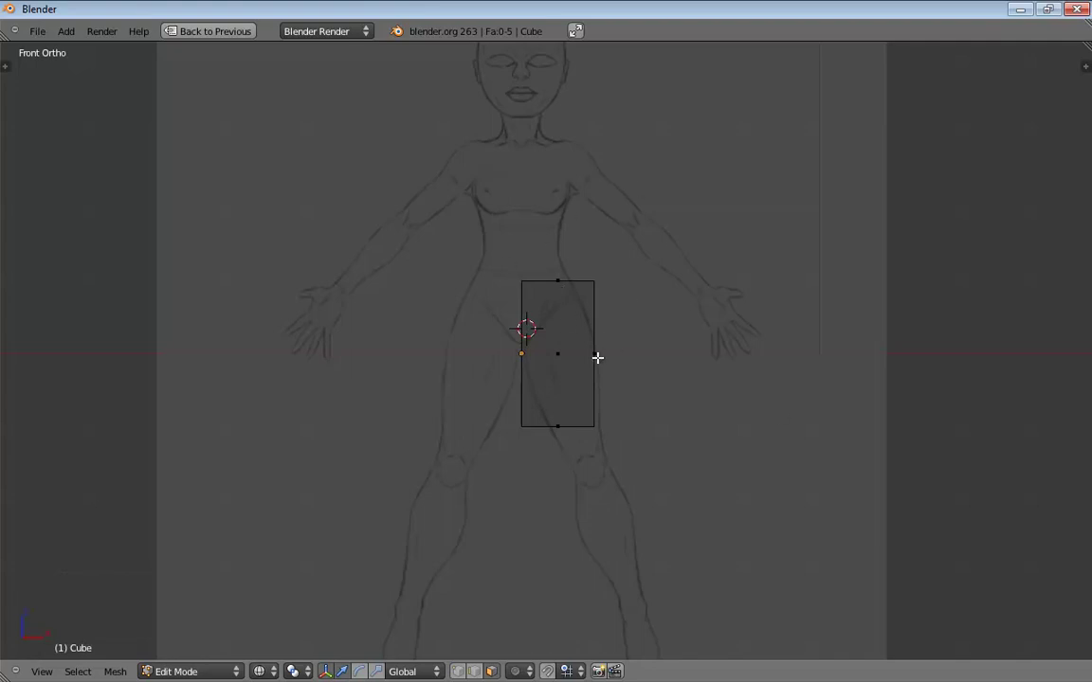
shift+middle_drag(607, 391, 602, 492)
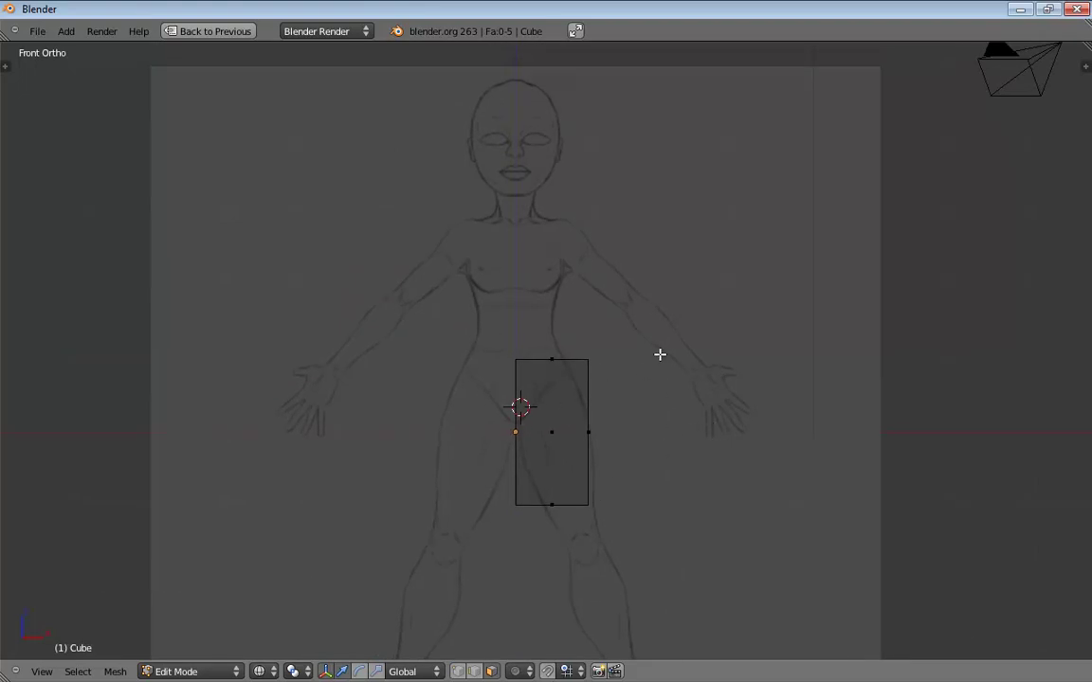
middle_drag(661, 358, 615, 414)
click(553, 350)
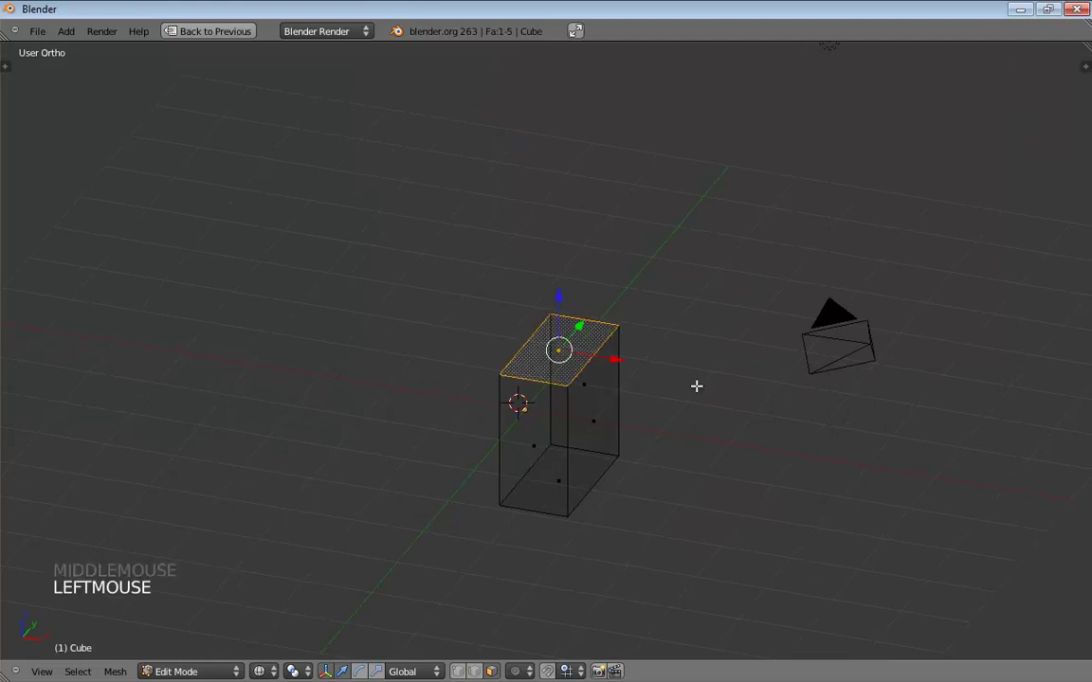
key(x)
click(697, 387)
Delete the bottom face and inspect the open shell in front and perspective views.
middle_drag(675, 402, 675, 299)
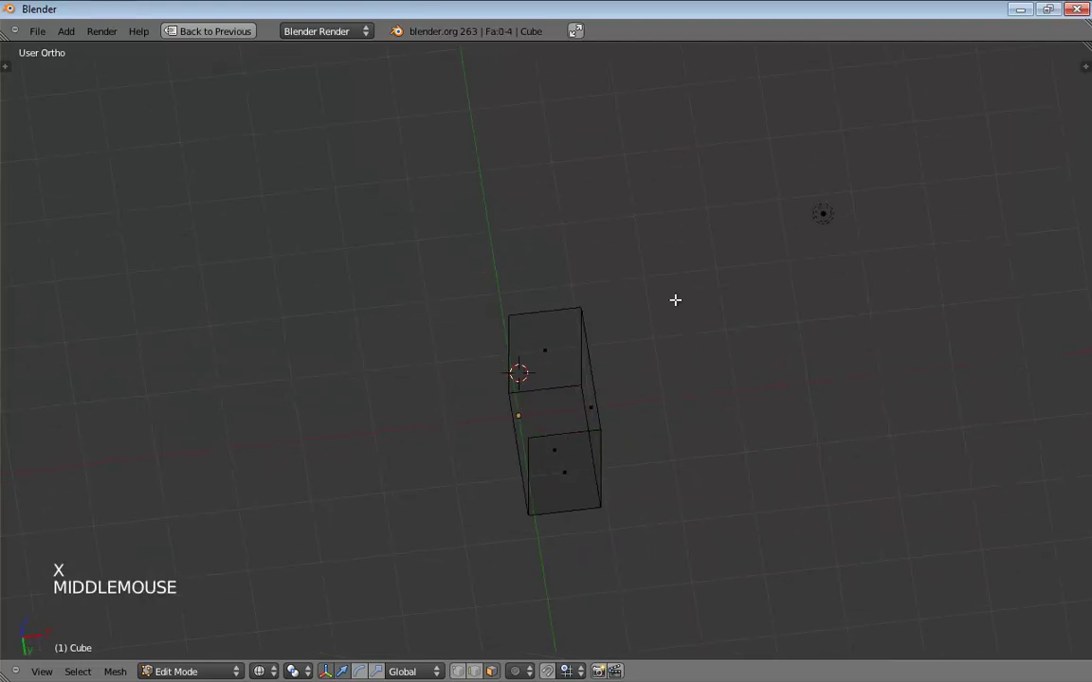
click(561, 445)
key(x)
click(560, 445)
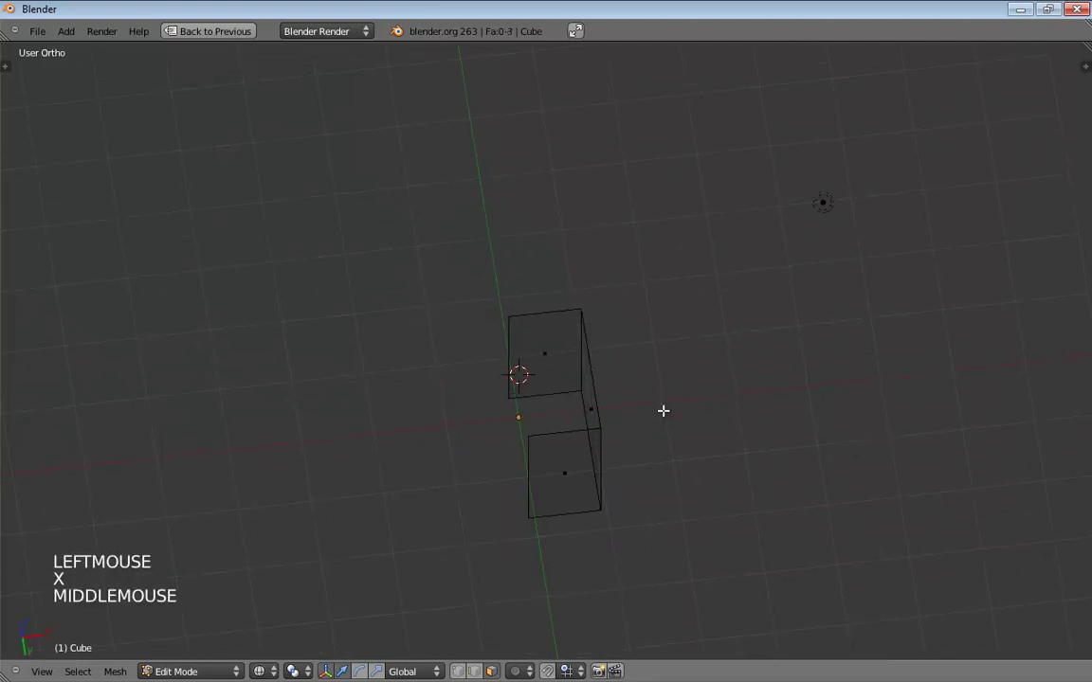
mouse_move(663, 409)
middle_down()
mouse_move(652, 530)
mouse_move(661, 560)
mouse_move(690, 427)
middle_up()
key(KP_1)
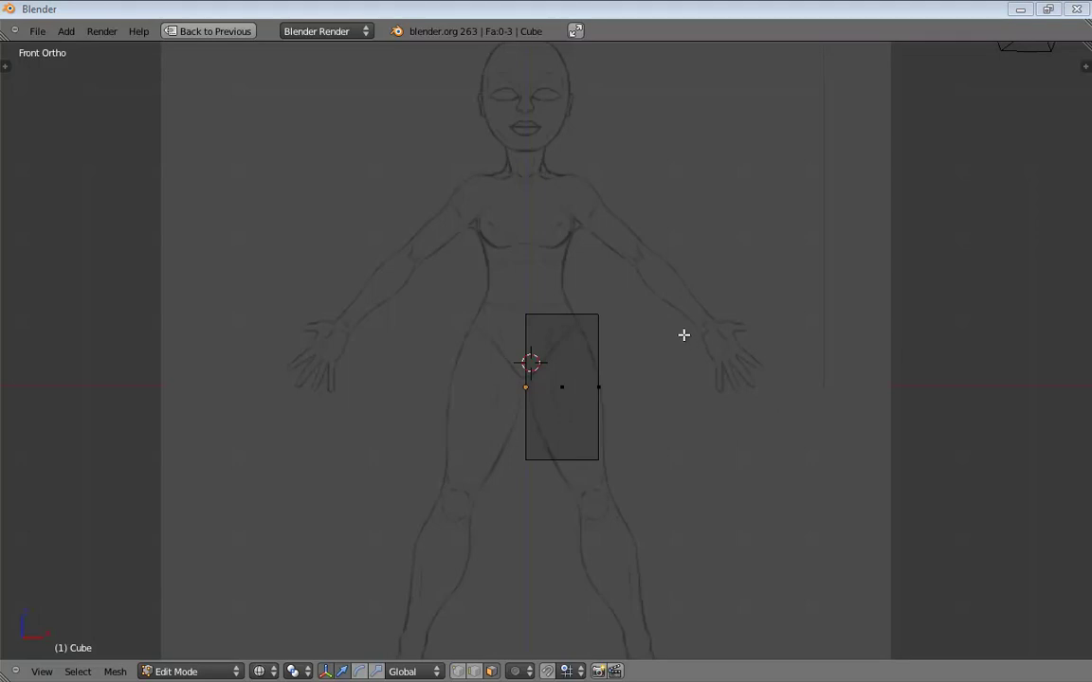
middle_drag(683, 334, 538, 373)
key(KP_5)
middle_drag(598, 404, 583, 430)
In edge mode, shift the shell's left and right vertical edges along the depth axis.
key(ctrl+Tab)
click(567, 400)
click(533, 410)
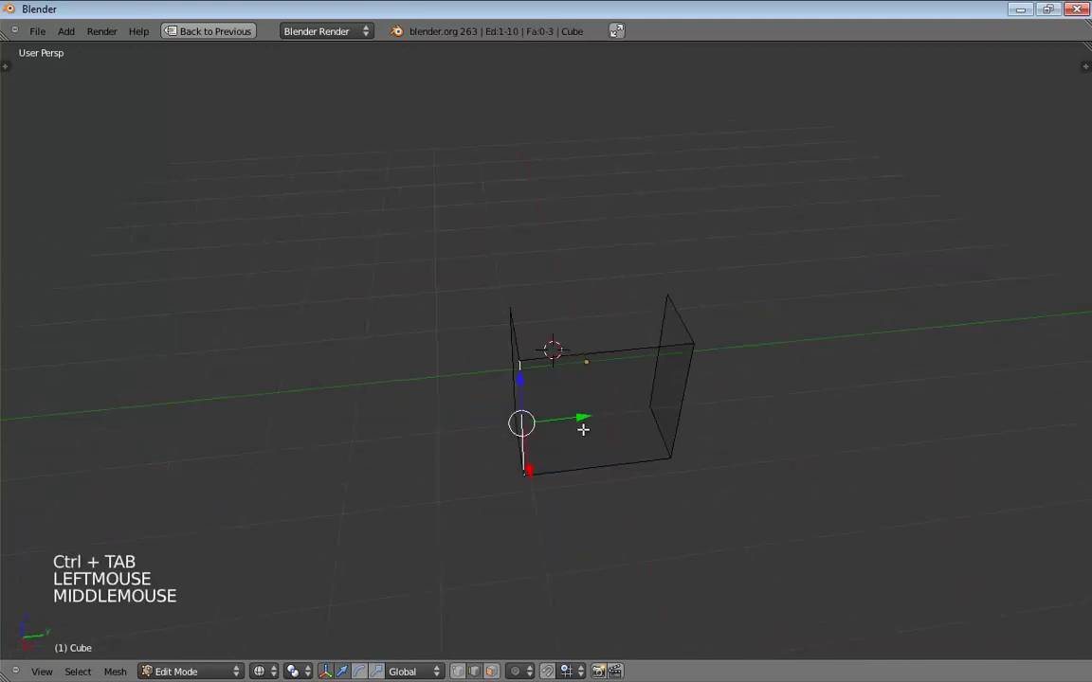
drag(583, 429, 625, 407)
click(686, 388)
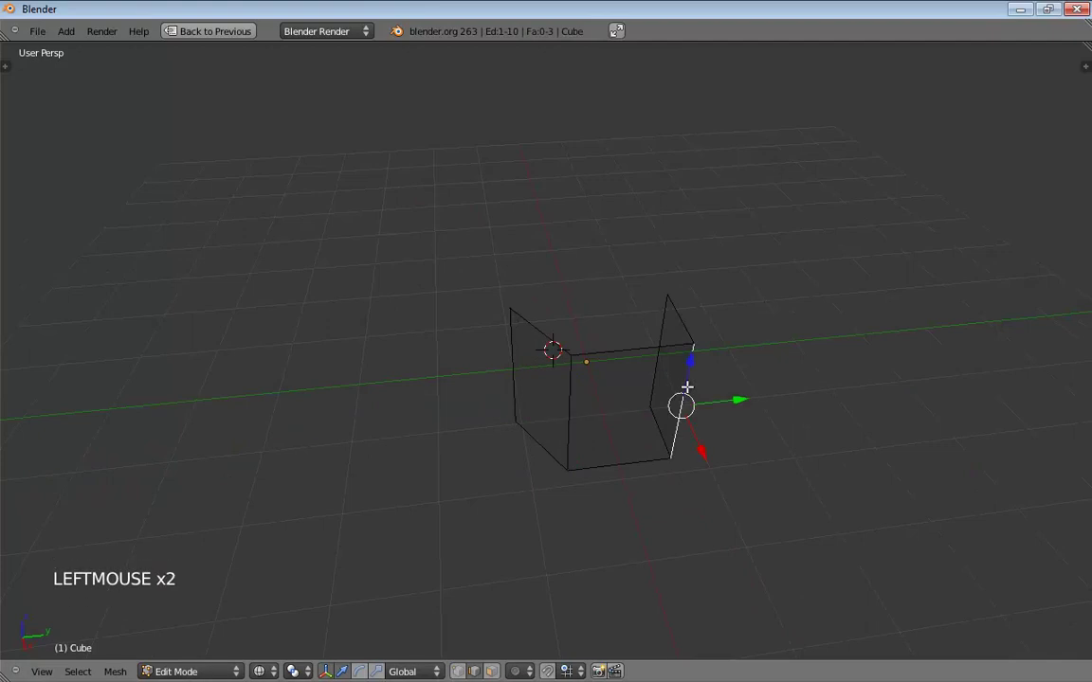
drag(737, 400, 718, 399)
middle_drag(738, 376, 695, 445)
mouse_move(695, 445)
mouse_down()
mouse_move(658, 440)
mouse_move(690, 453)
mouse_move(683, 446)
mouse_up()
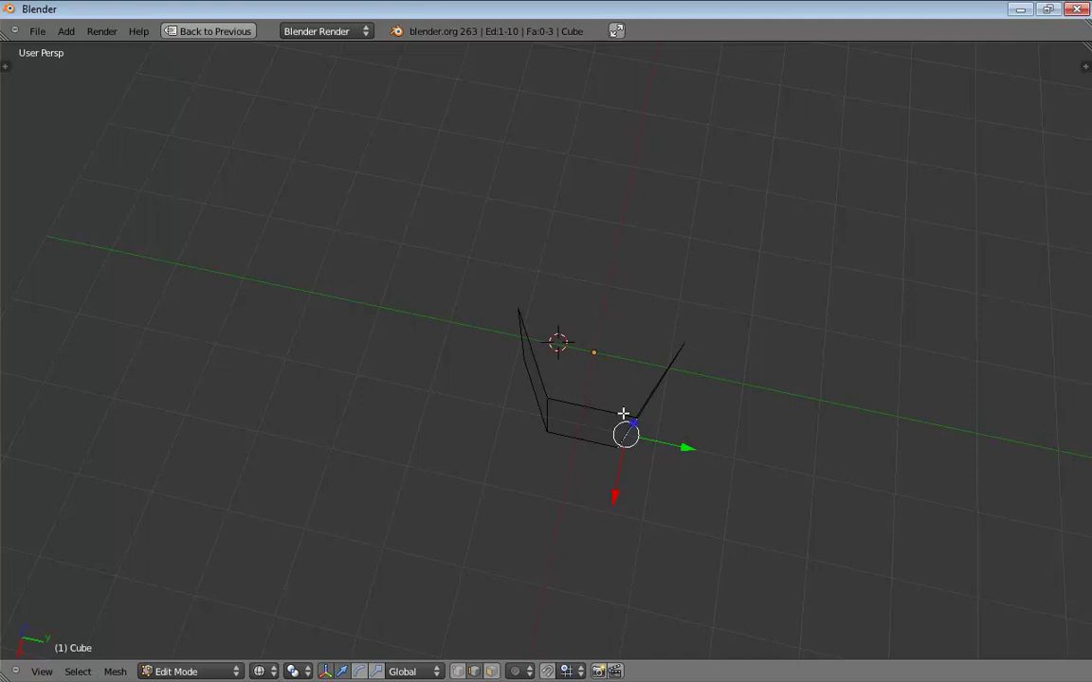
Move the bottom-left edge about 0.4467 along depth, then view from the right in orthographic.
click(546, 415)
double_click(608, 432)
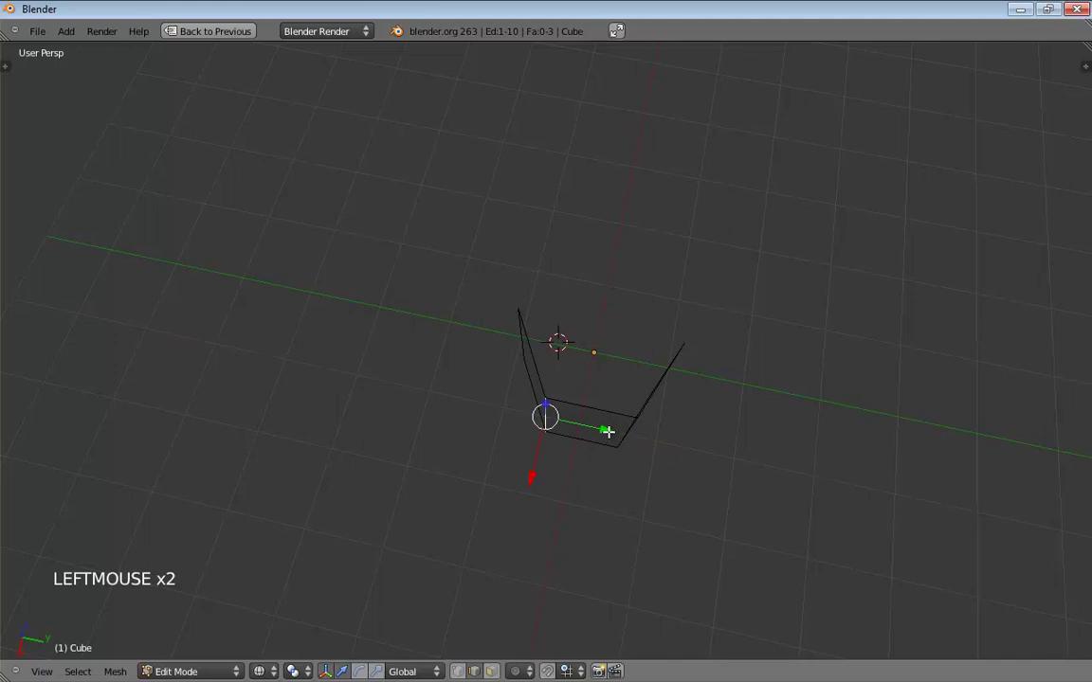
middle_drag(688, 431, 706, 326)
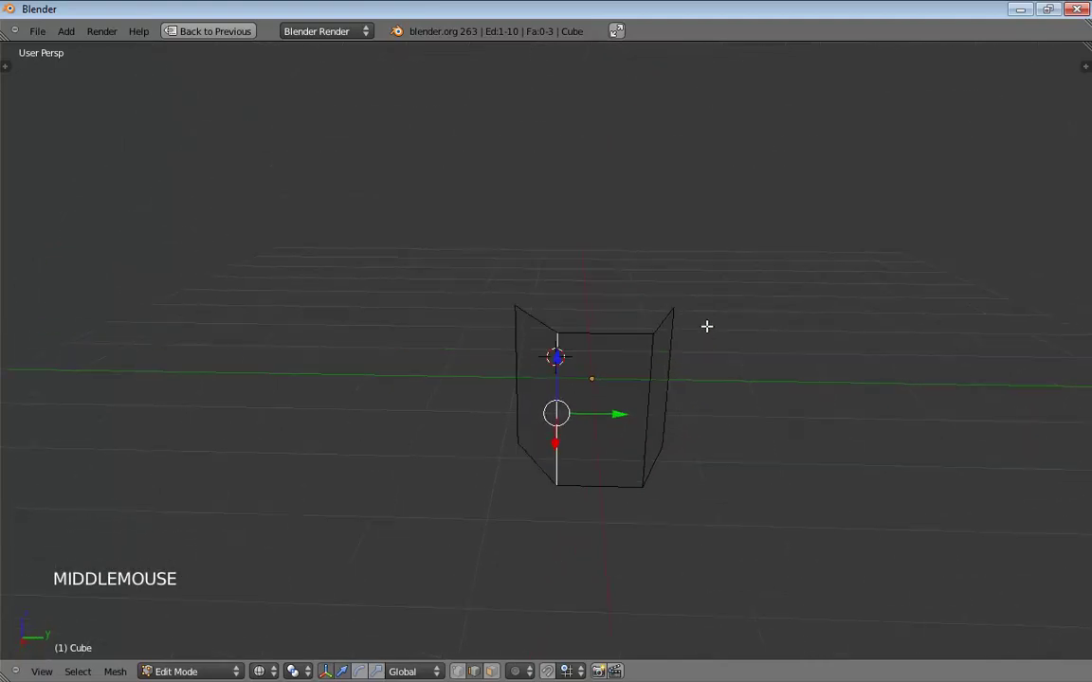
key(KP_3)
key(KP_5)
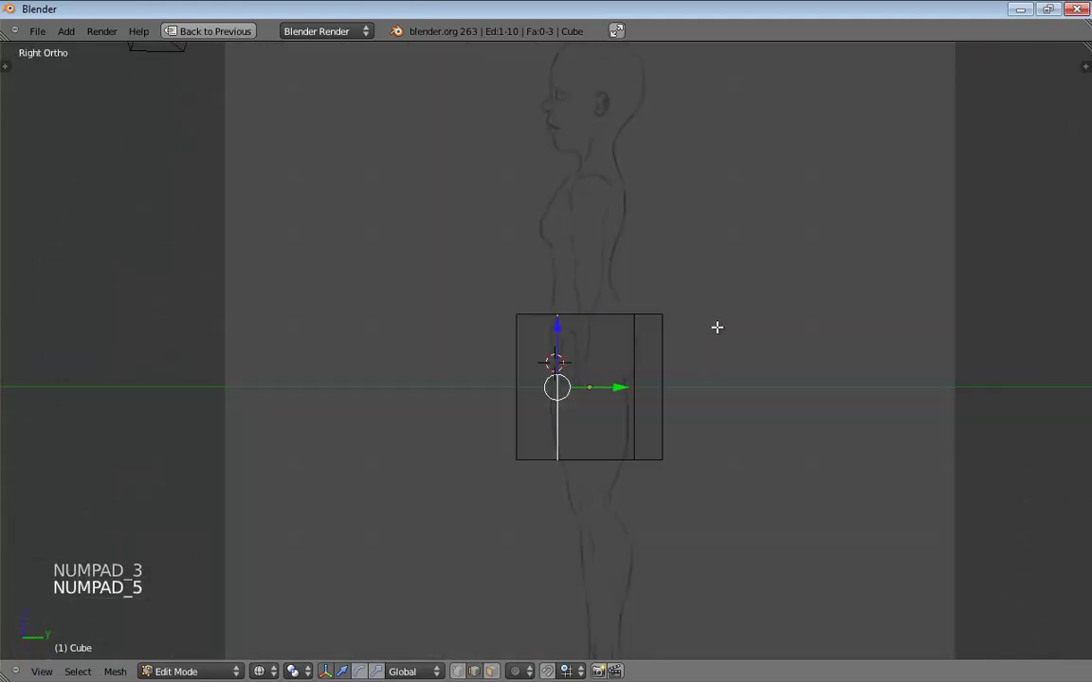
Zoom in, switch to vertex mode, hide the widget, and raise the four top vertices to the waist.
shift+middle_drag(706, 326, 680, 360)
scroll(701, 381, up, 4)
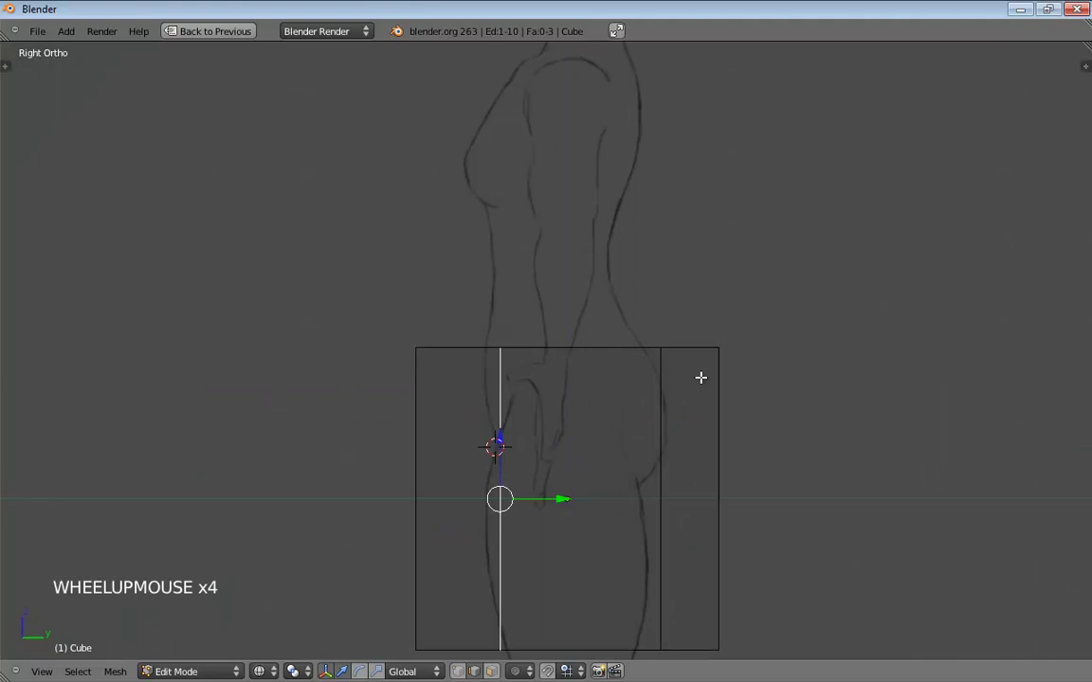
key(ctrl+Tab)
click(438, 355)
click(418, 350)
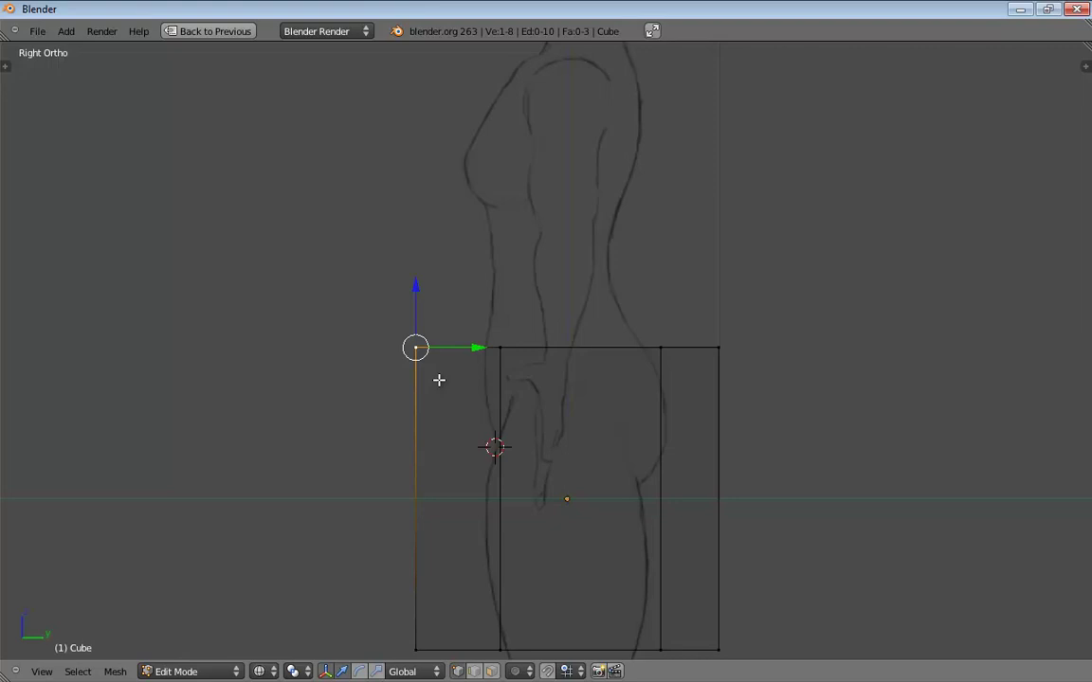
key(ctrl+space)
drag(435, 385, 511, 286)
drag(501, 348, 539, 252)
drag(665, 349, 579, 244)
drag(717, 346, 608, 242)
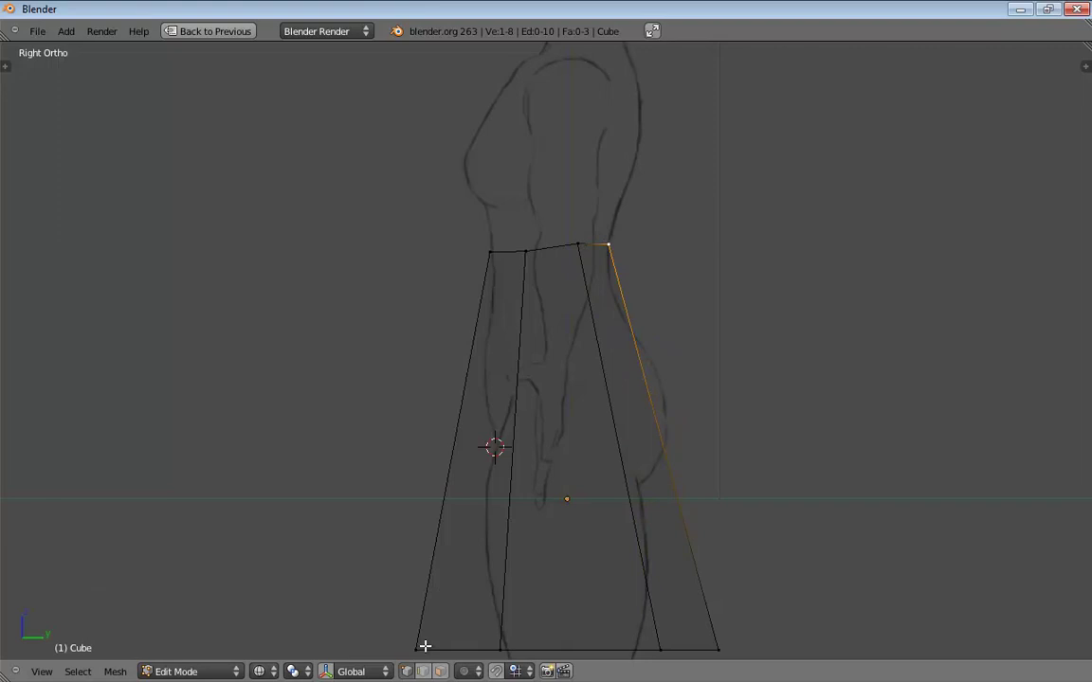
Pull the four bottom vertices up to form the narrow waist band along the side sketch.
drag(424, 645, 502, 305)
drag(504, 652, 530, 308)
drag(669, 644, 580, 296)
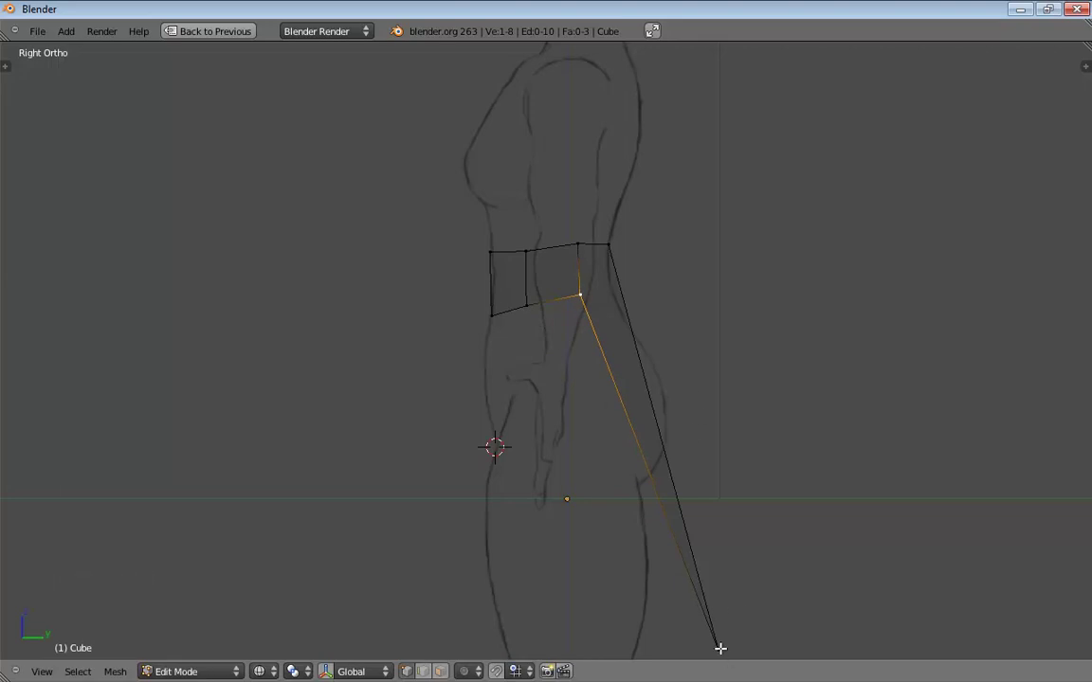
drag(717, 645, 527, 304)
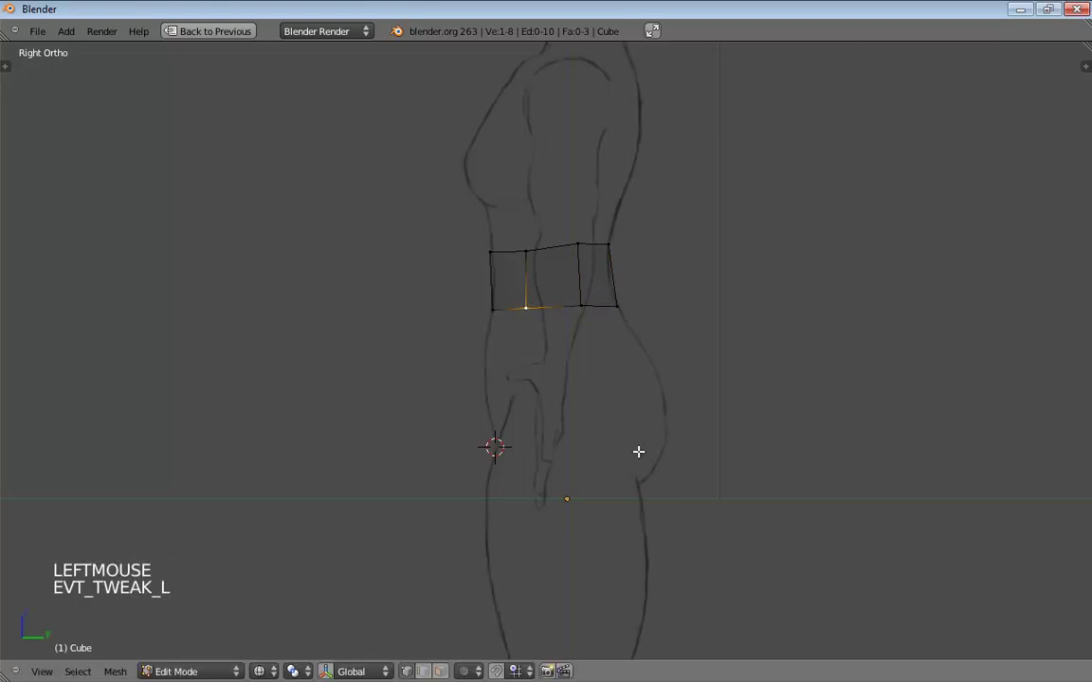
Adjust the band's bottom-row vertices to sit on the sketch's hip outline.
scroll(622, 404, up, 4)
shift+middle_drag(641, 320, 630, 413)
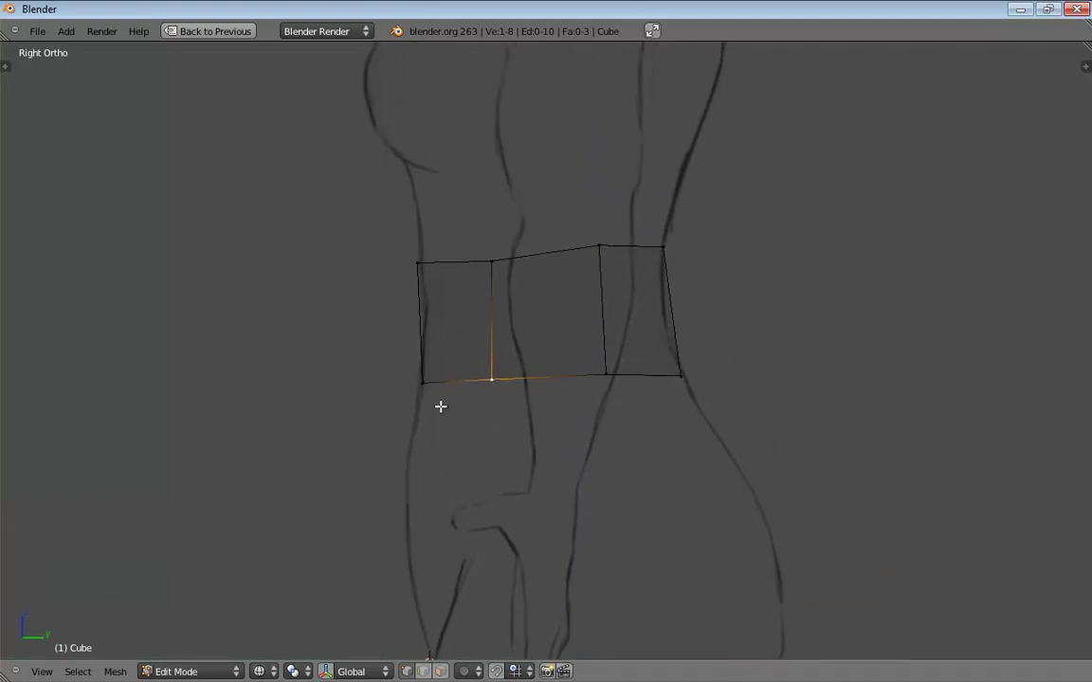
drag(427, 396, 426, 425)
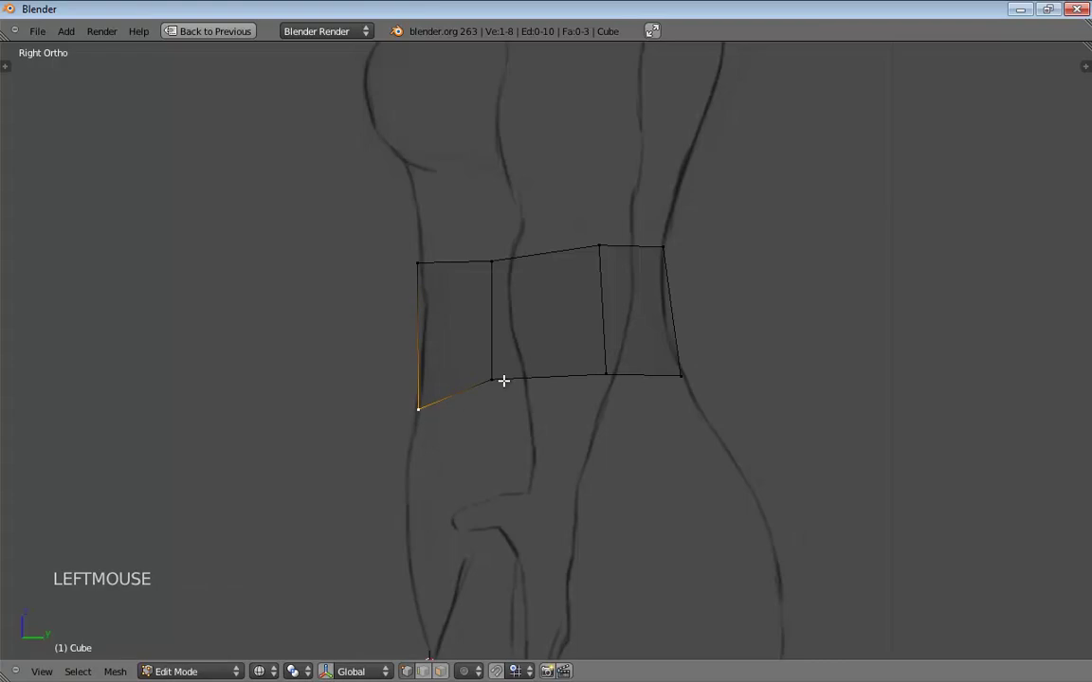
drag(502, 380, 496, 371)
drag(605, 360, 603, 337)
drag(683, 375, 675, 359)
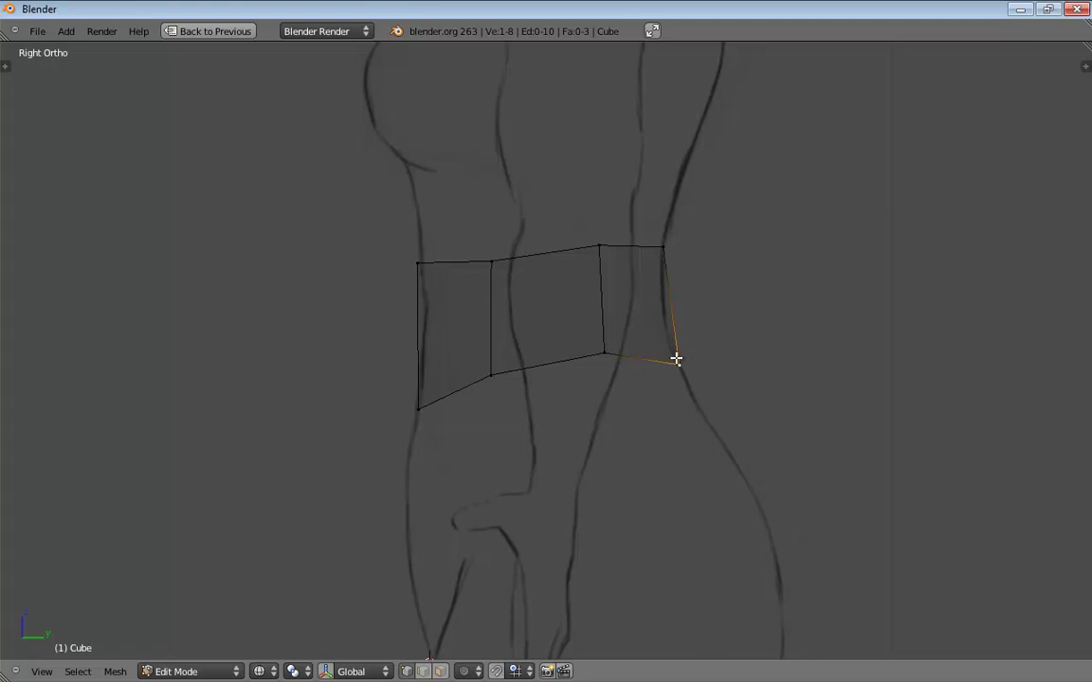
drag(676, 360, 678, 364)
click(494, 375)
click(606, 350)
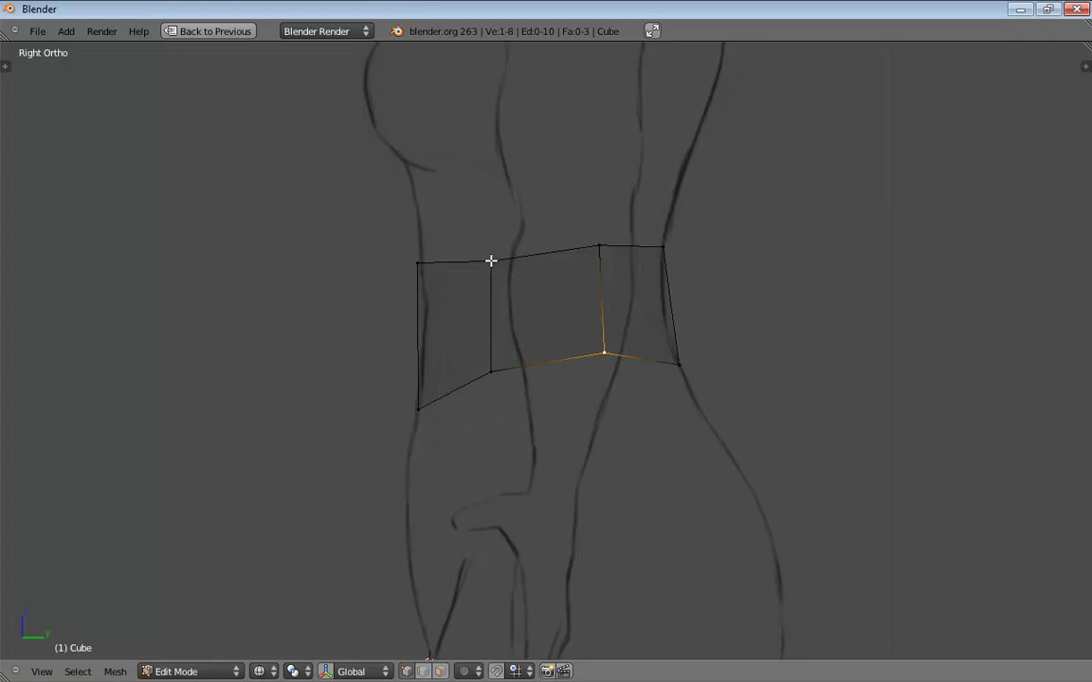
Lower the top-row vertices and refine the corner vertices onto the sketch outline.
drag(492, 261, 492, 269)
click(598, 251)
drag(597, 258, 597, 273)
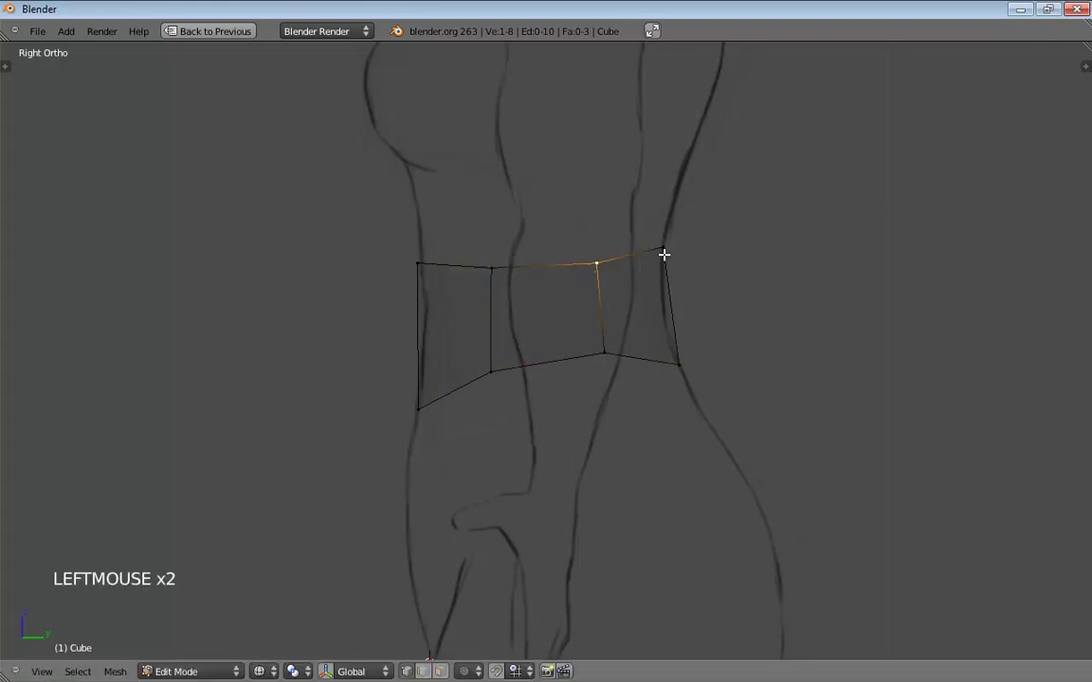
drag(662, 253, 662, 258)
drag(678, 364, 667, 335)
drag(667, 253, 662, 259)
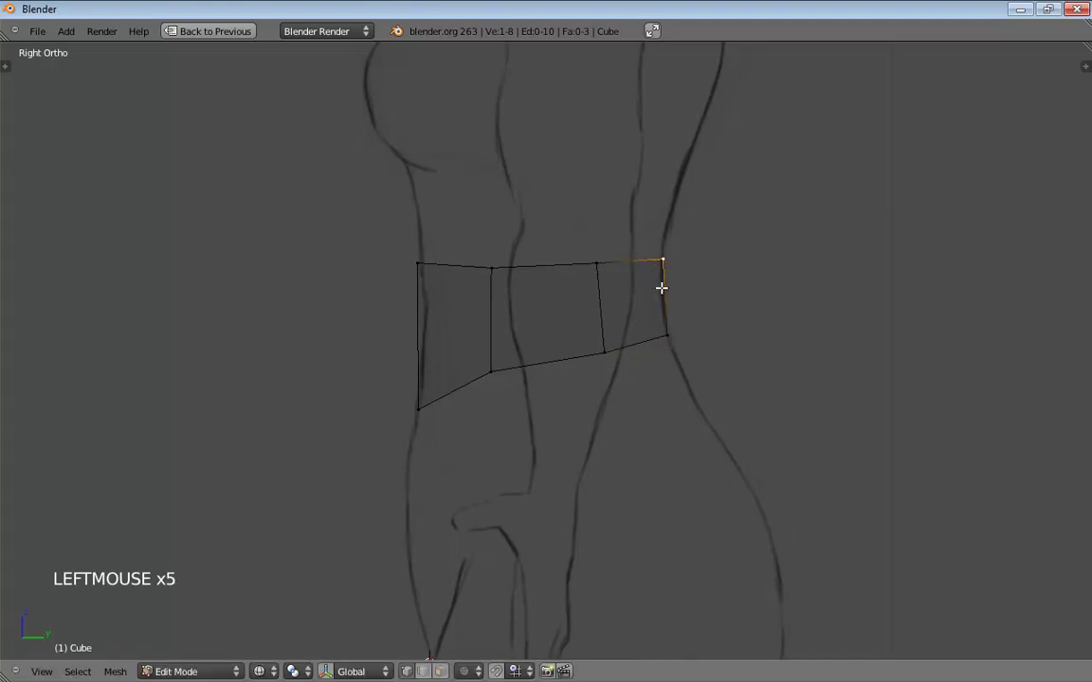
drag(604, 353, 598, 347)
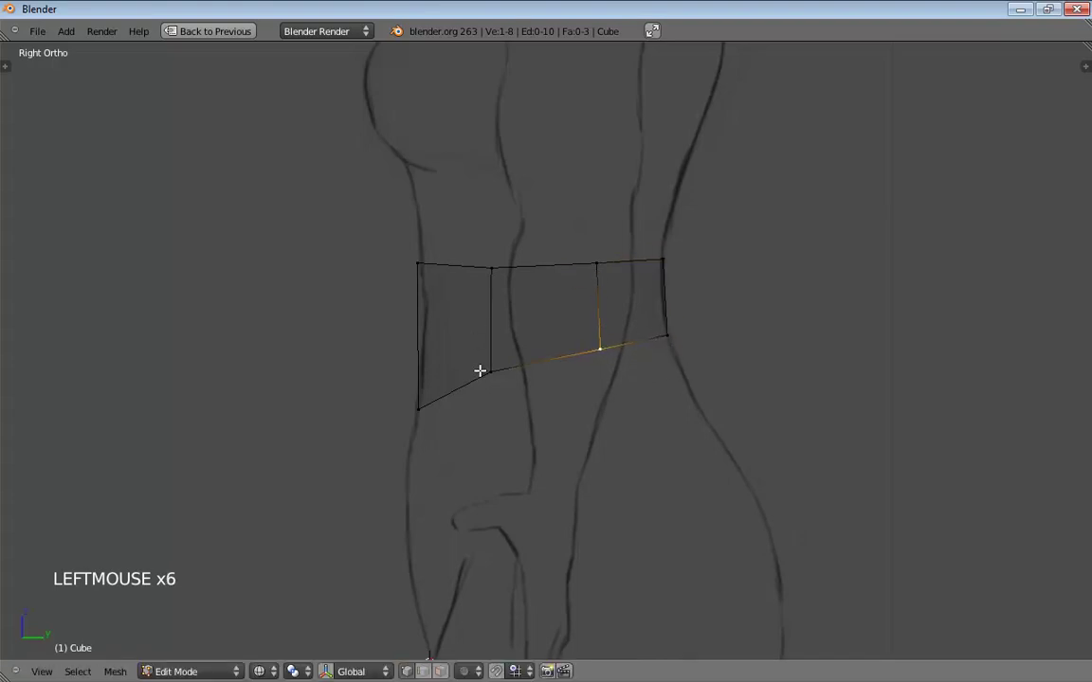
click(420, 397)
drag(420, 398, 422, 385)
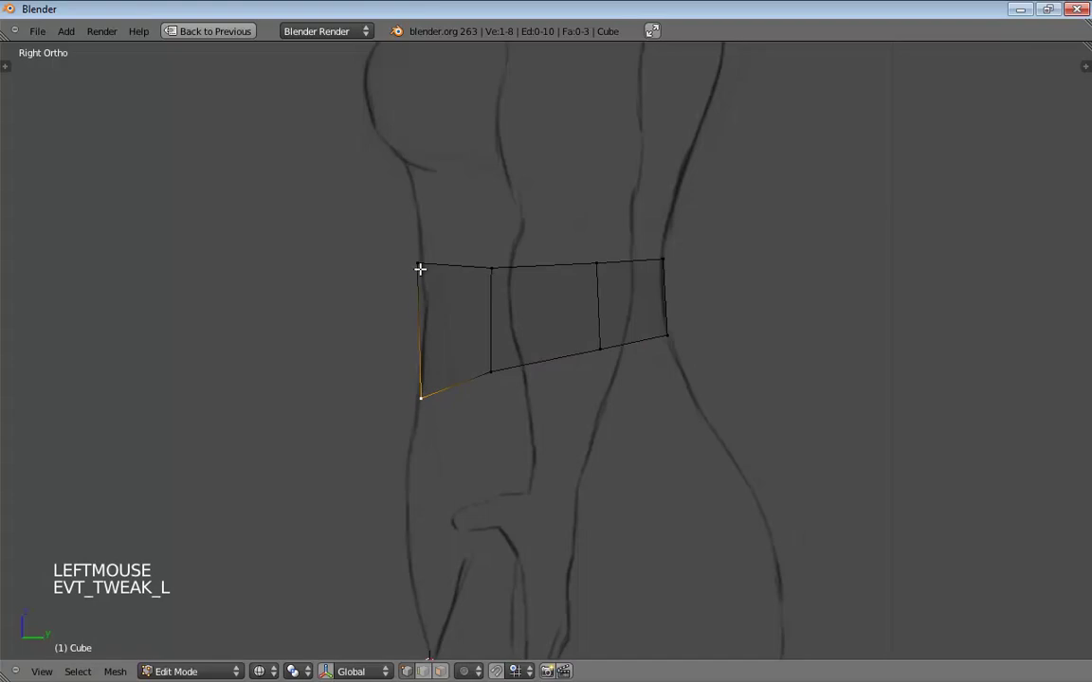
drag(420, 268, 423, 276)
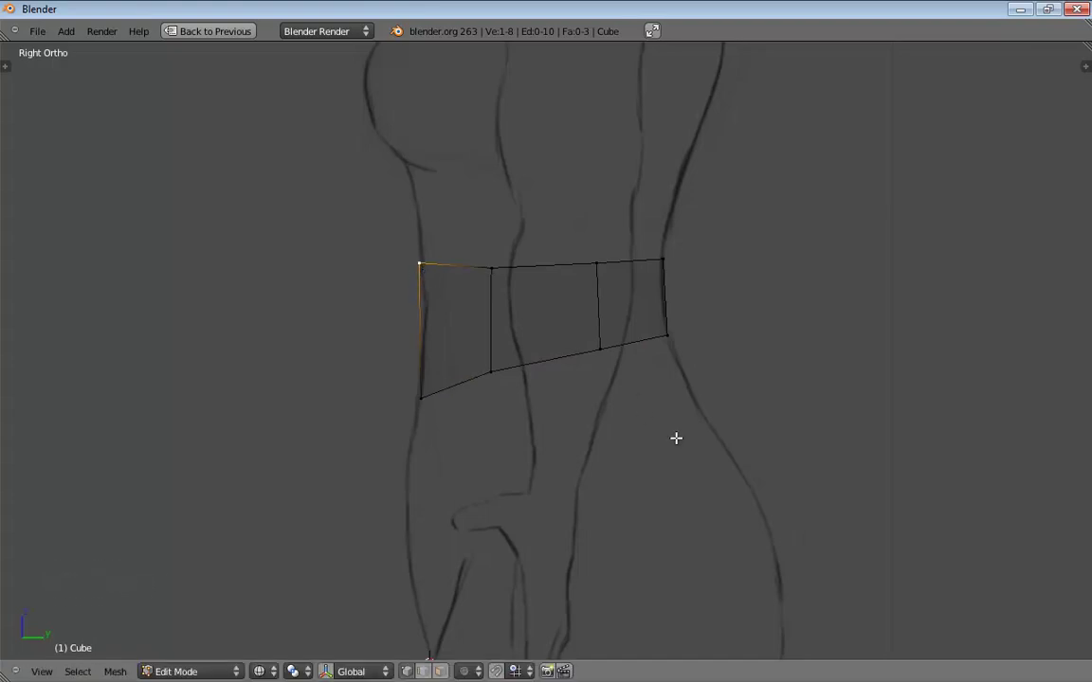
In front view, select the right-edge vertices and slide them left along X.
key(KP_1)
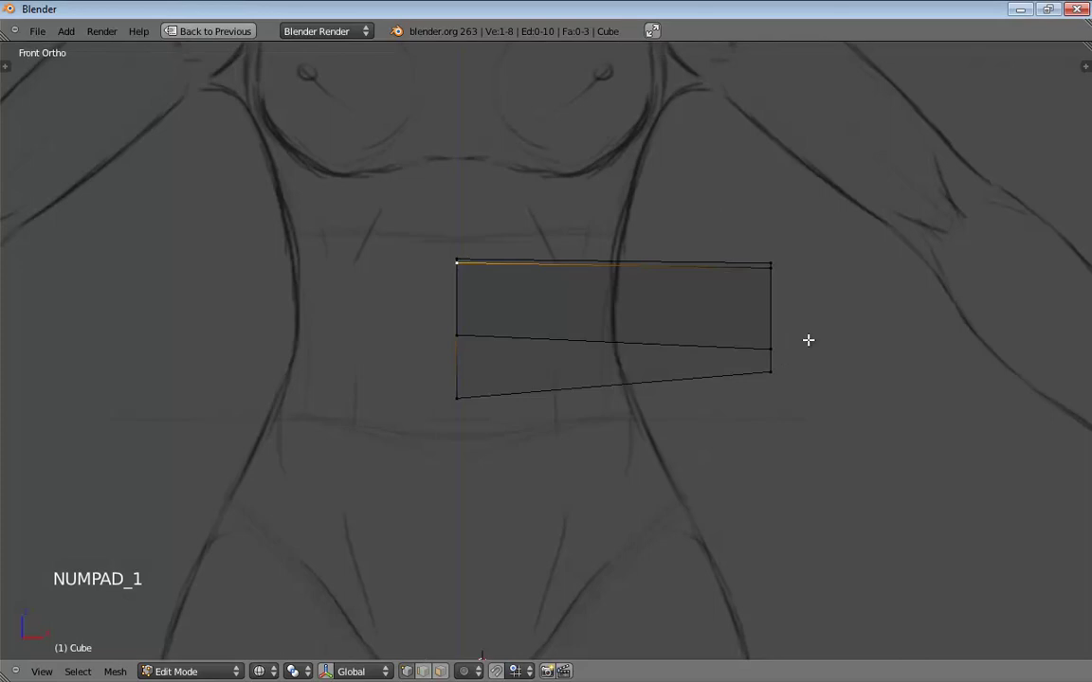
click(771, 266)
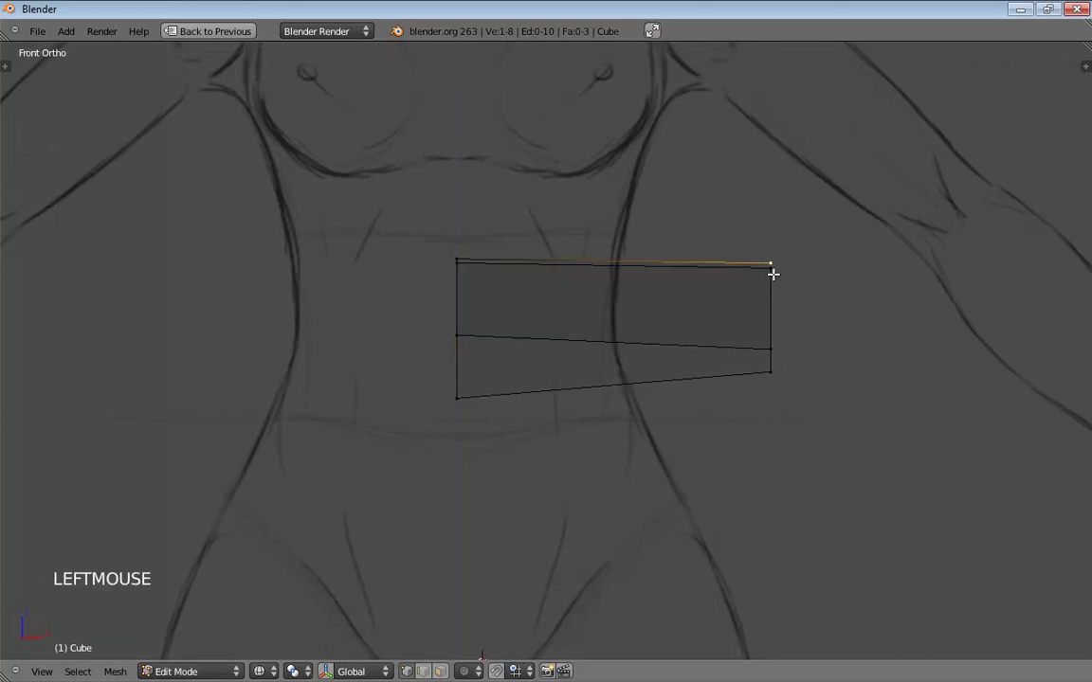
click(772, 273)
shift+click(773, 371)
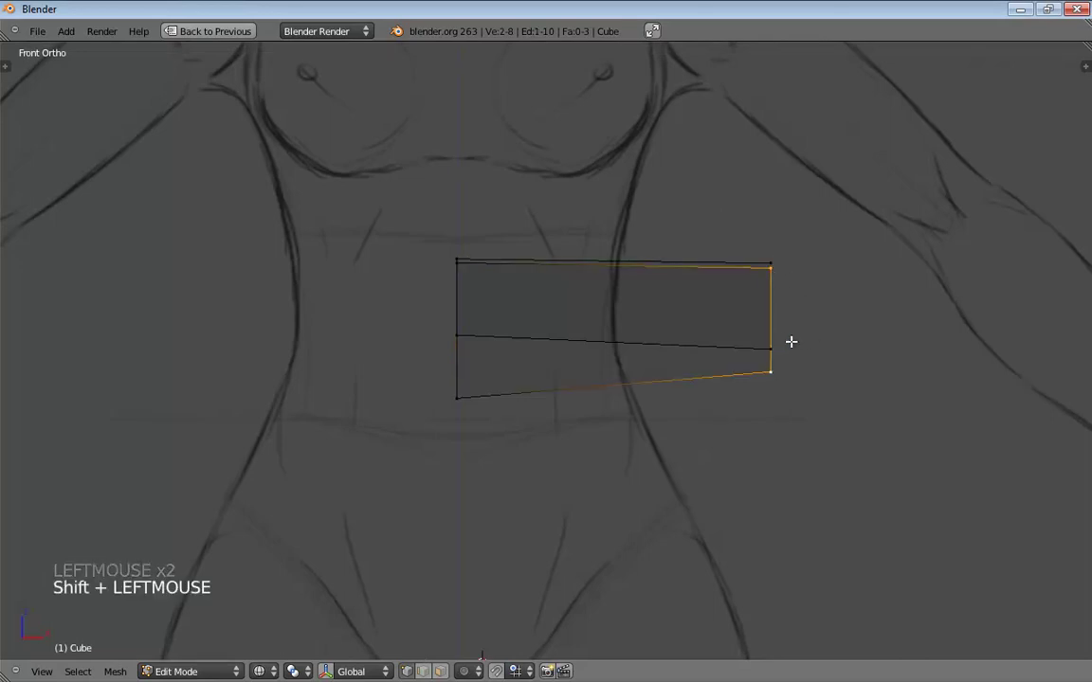
mouse_move(787, 320)
middle_down()
mouse_move(815, 352)
mouse_move(772, 363)
middle_up()
key(KP_1)
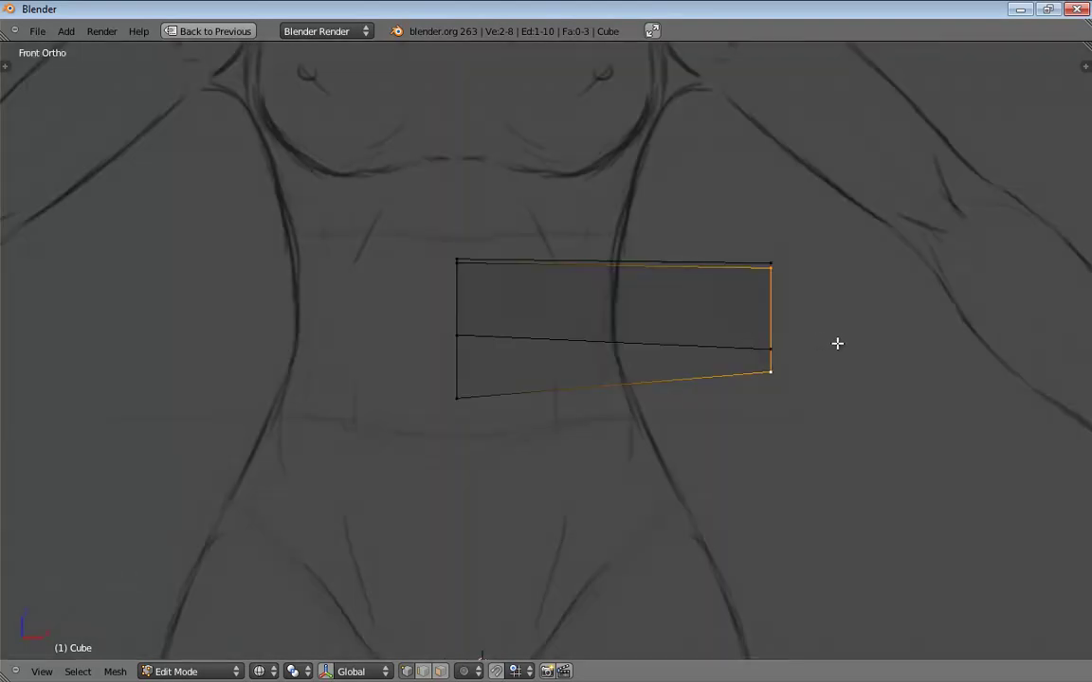
middle_drag(837, 343, 816, 346)
key(KP_1)
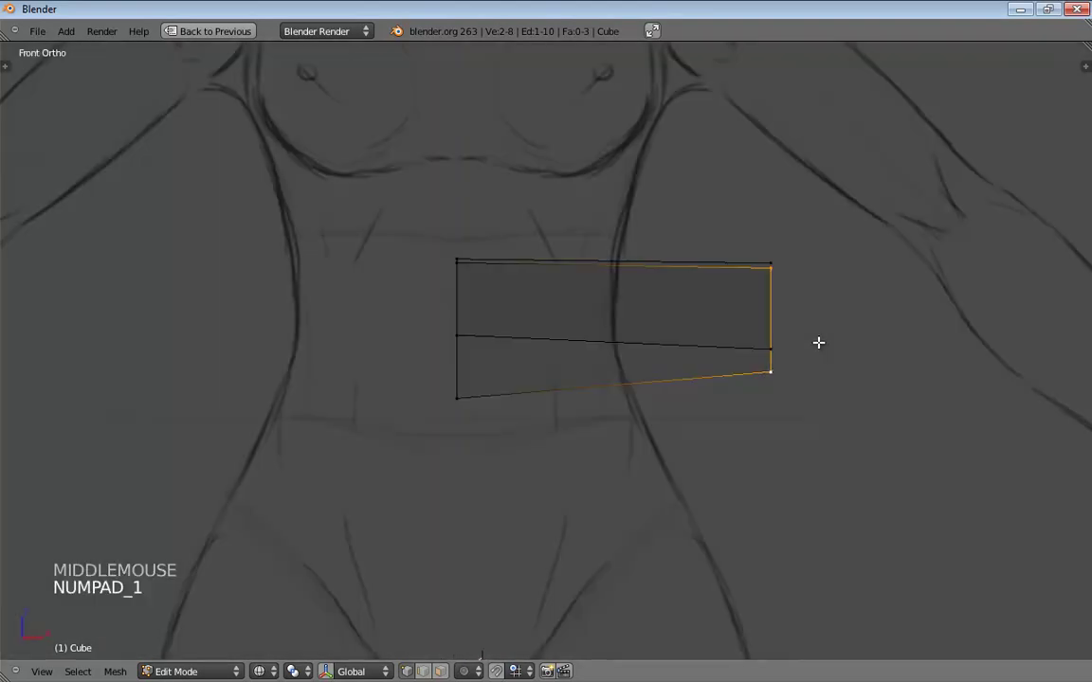
key(g)
key(x)
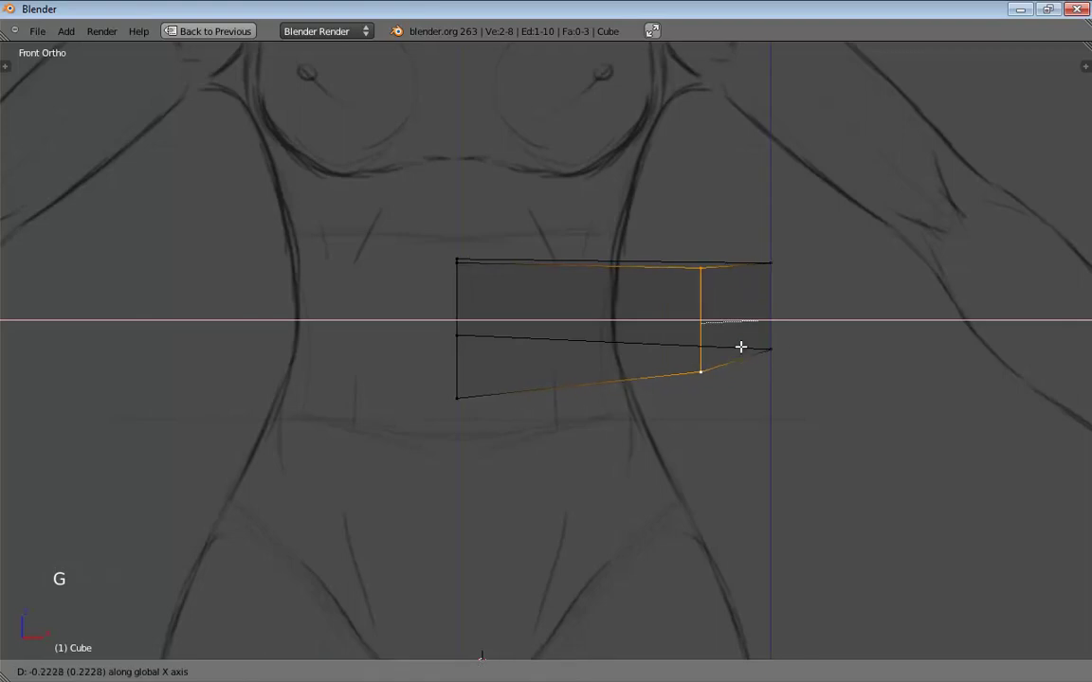
click(652, 354)
Place the right edge on the sketch's waistline along X and nudge its vertices onto the outline.
click(766, 263)
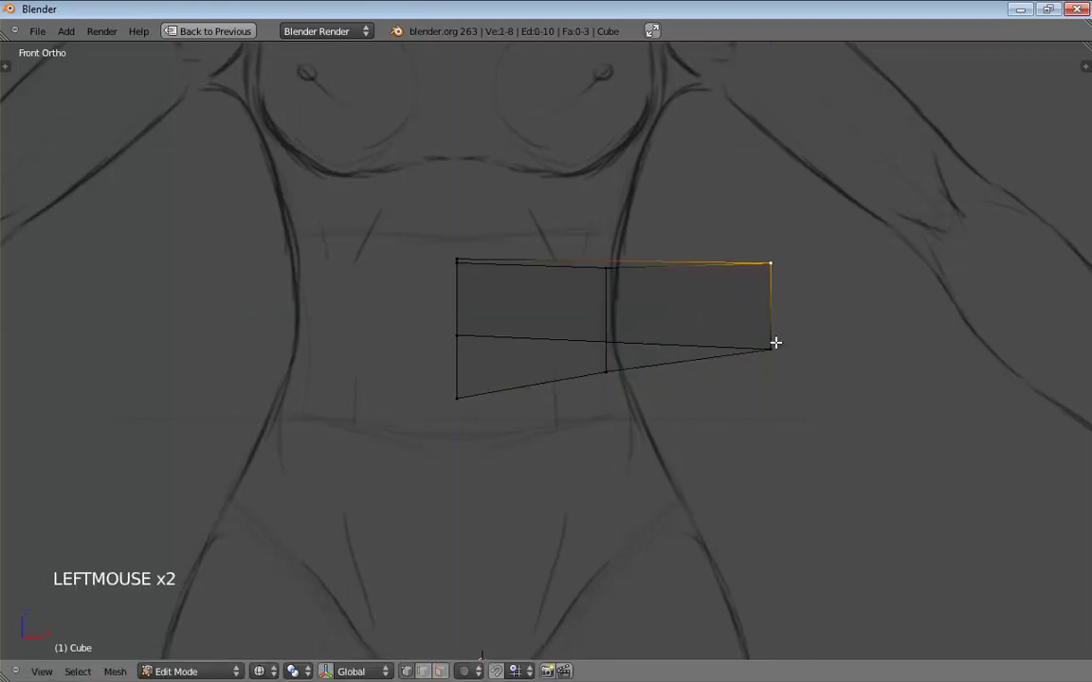
shift+click(771, 347)
key(g)
key(x)
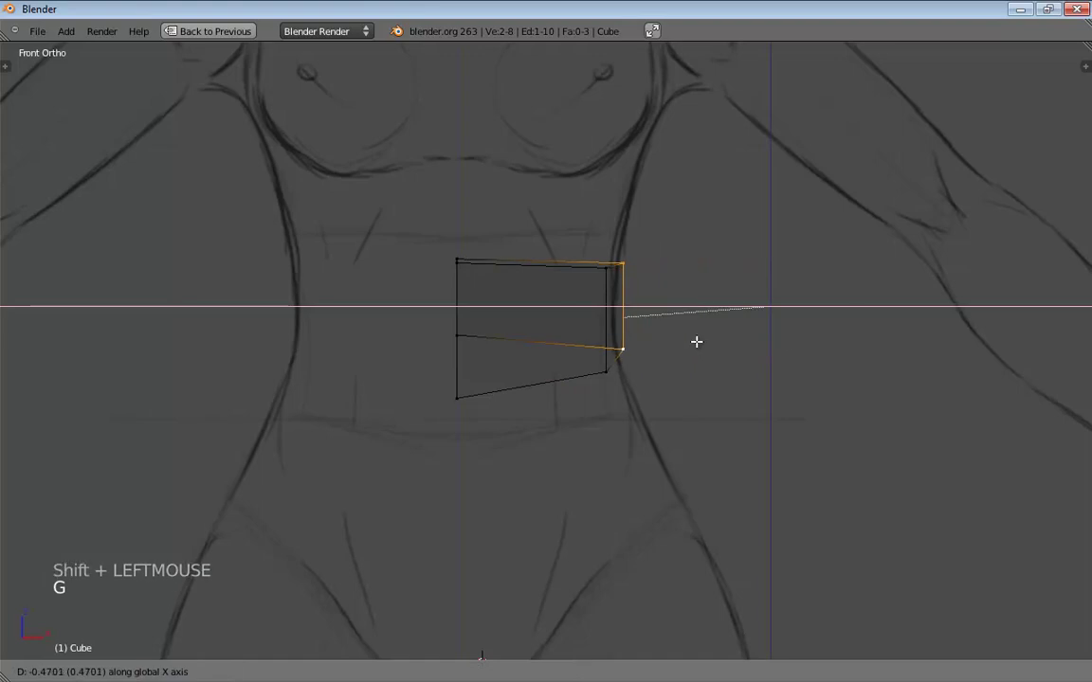
click(692, 341)
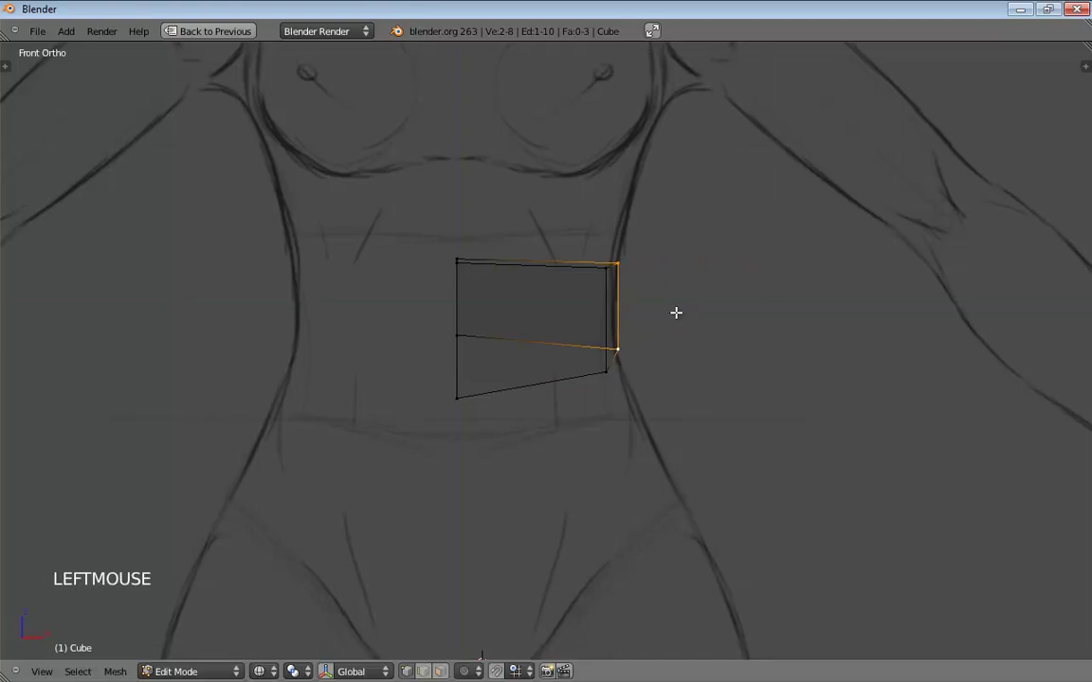
drag(618, 266, 580, 270)
click(591, 270)
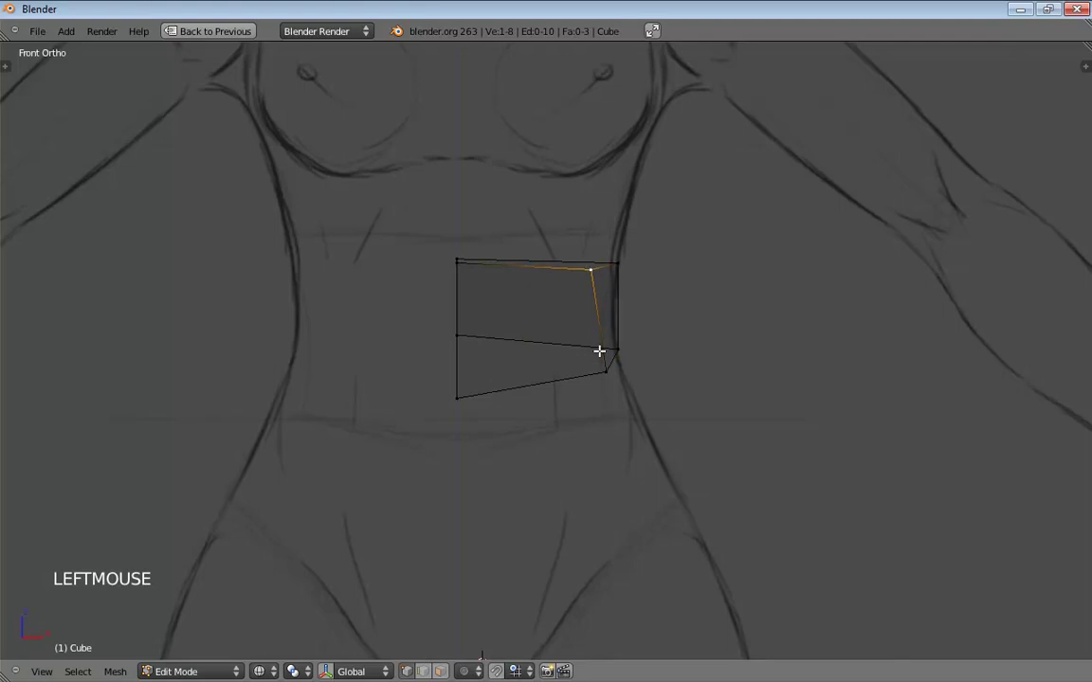
drag(605, 371, 603, 372)
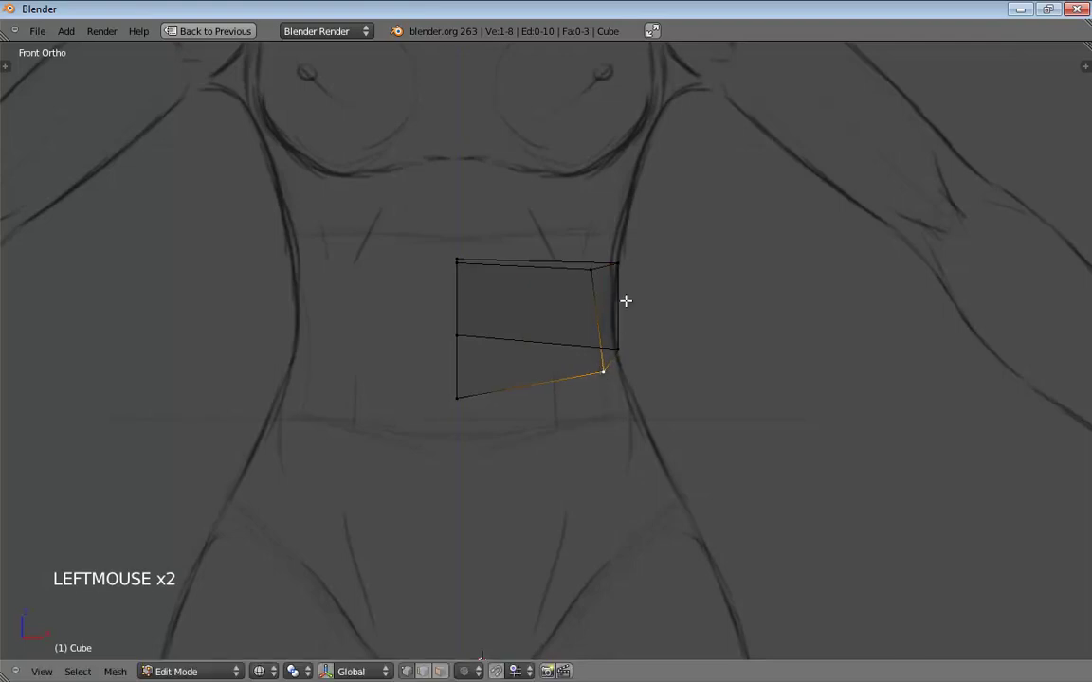
click(618, 266)
drag(616, 268, 614, 273)
click(612, 347)
drag(613, 348, 617, 350)
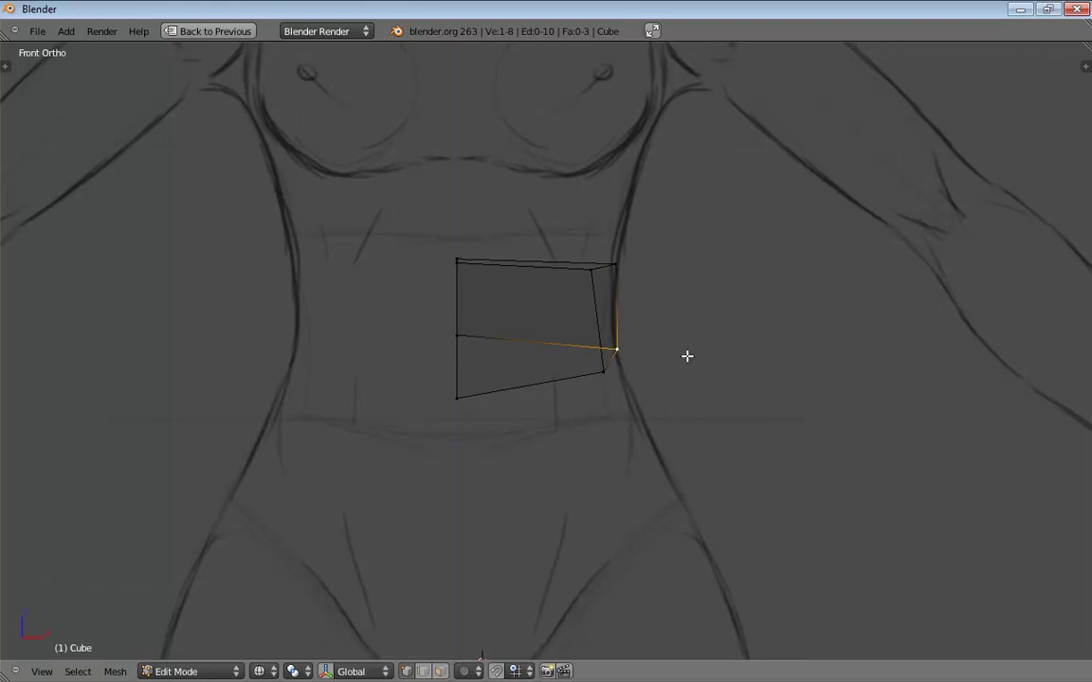
middle_drag(765, 324, 702, 395)
scroll(642, 337, down, 3)
key(KP_5)
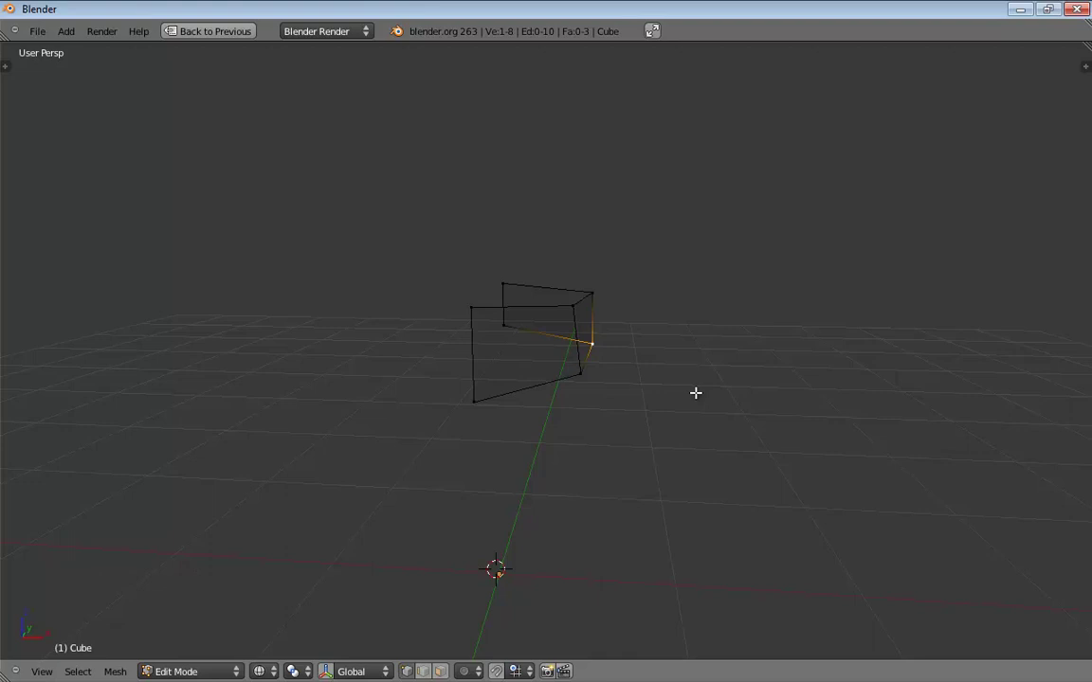
Add a Mirror modifier to the mesh with Clipping enabled.
key(ctrl+Up)
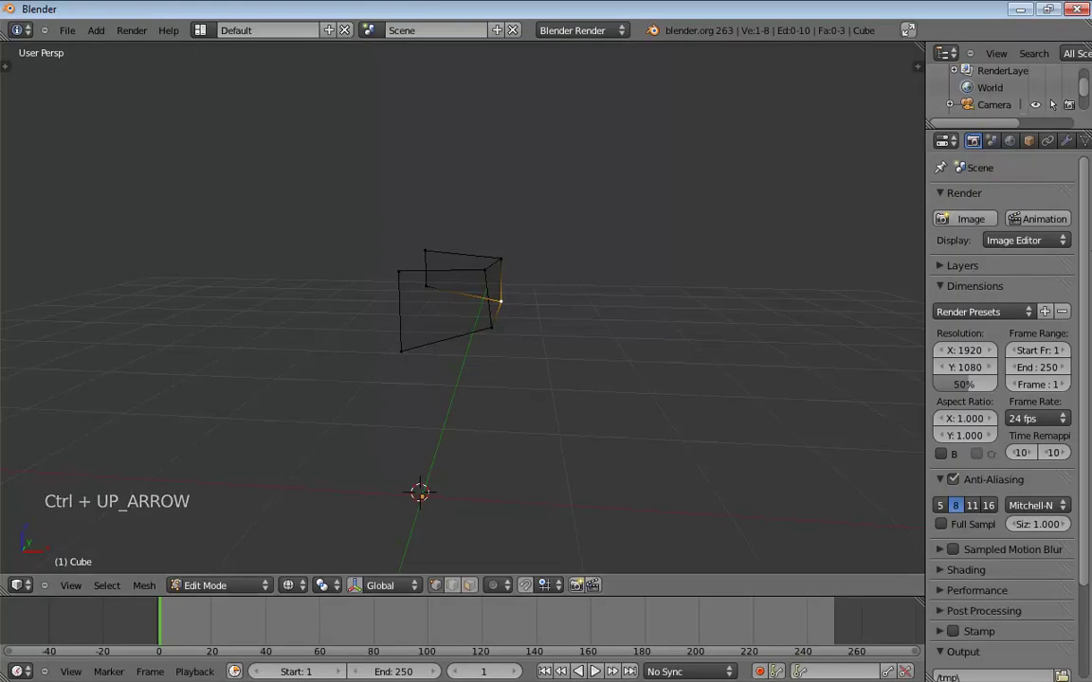
click(1066, 141)
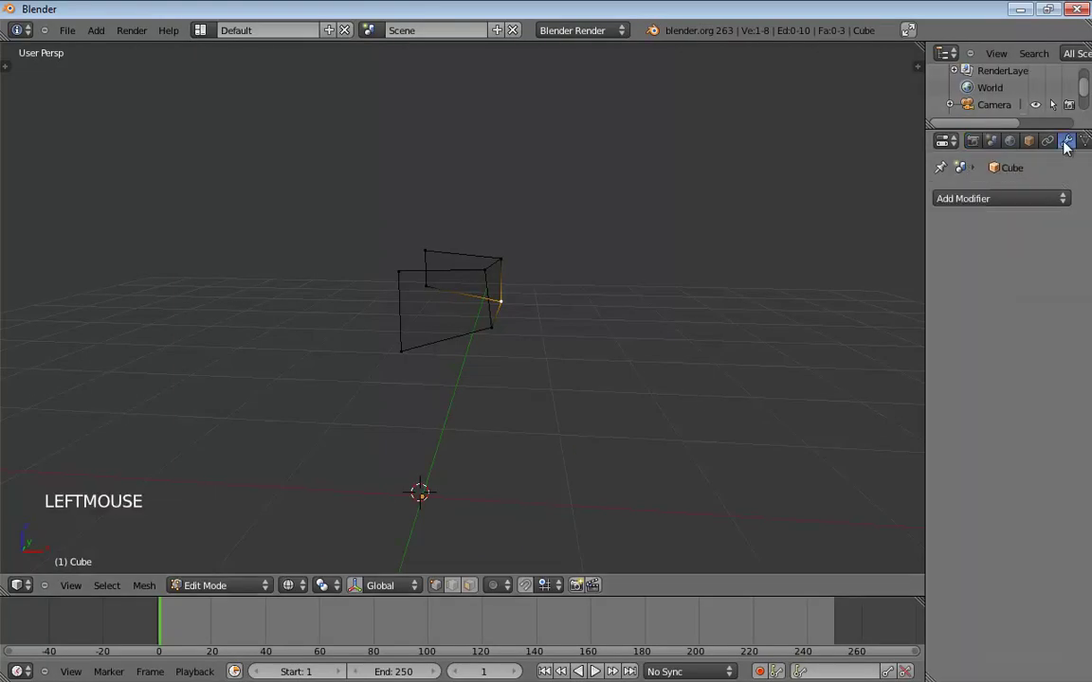
click(974, 201)
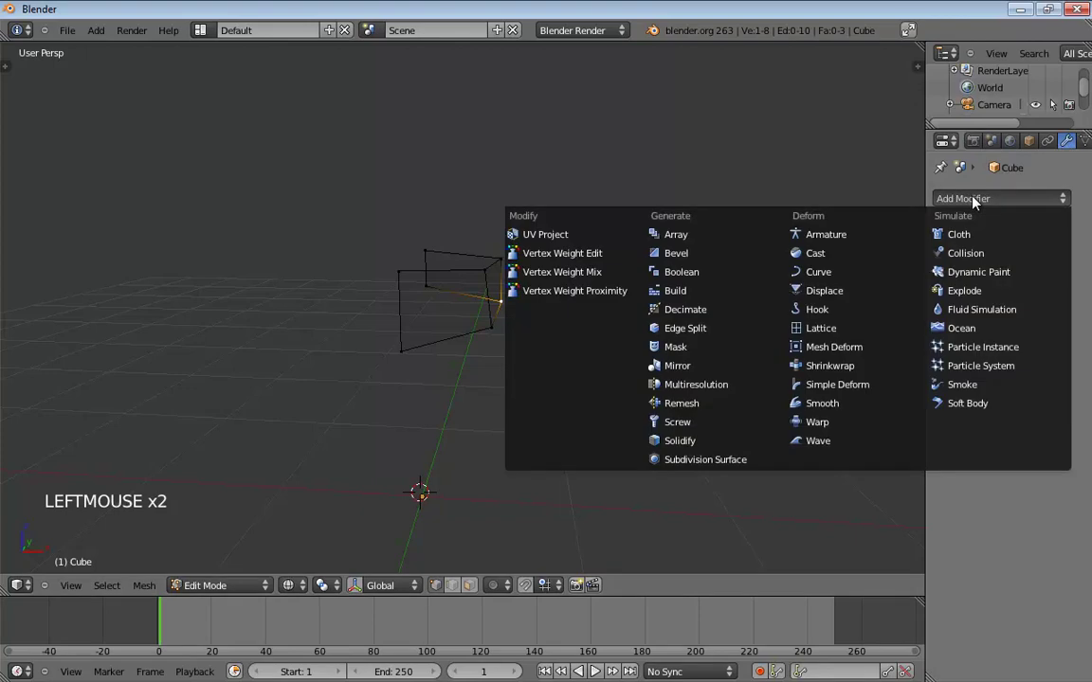
click(685, 366)
middle_drag(575, 378, 509, 340)
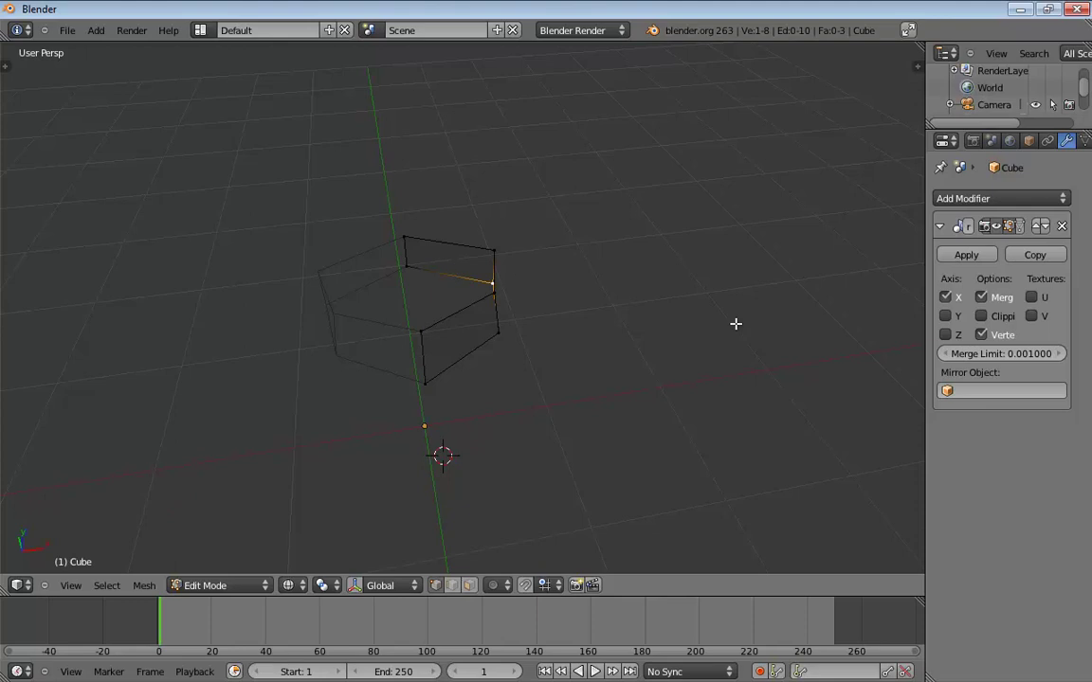
click(982, 317)
Add a Subdivision Surface modifier to smooth the mirrored mesh.
click(988, 201)
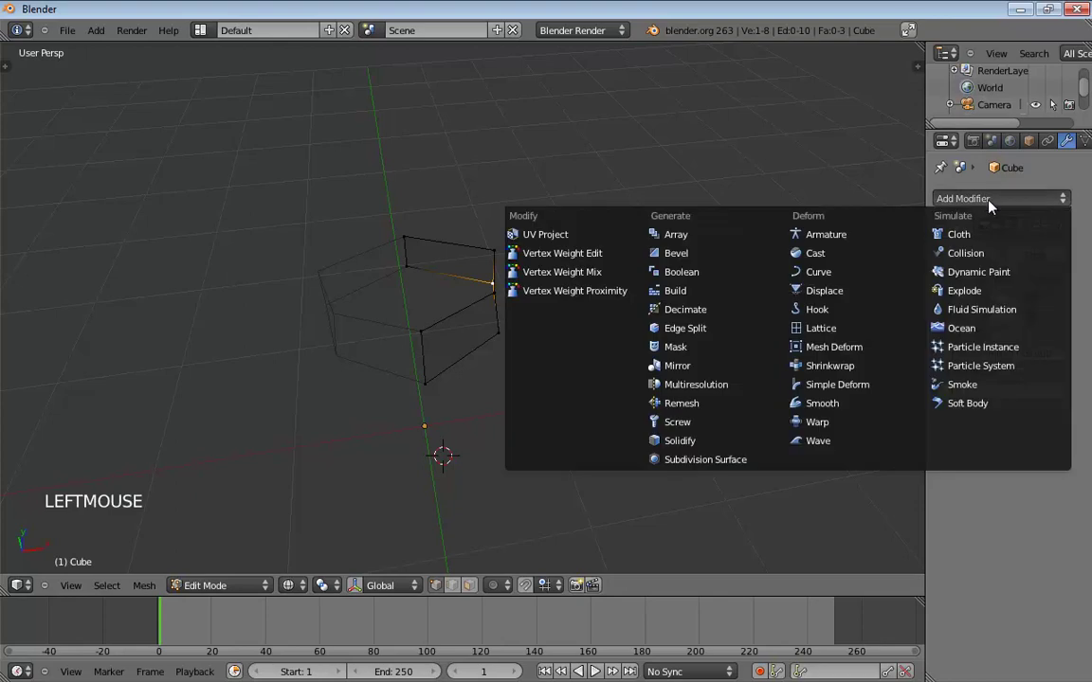
click(723, 462)
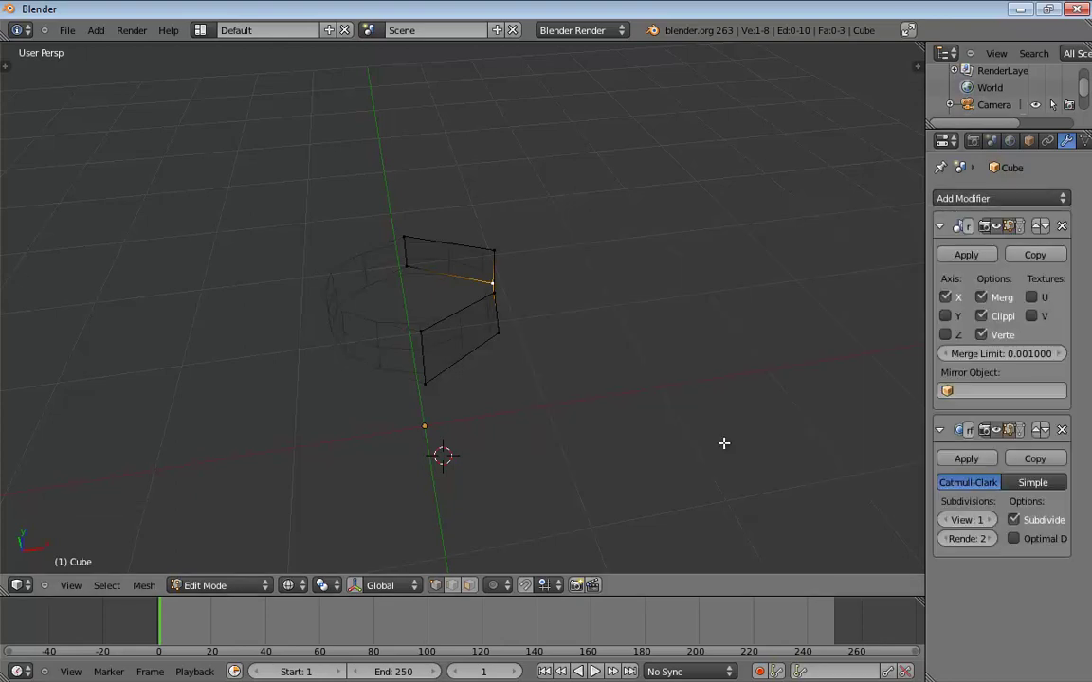
middle_drag(685, 414, 643, 314)
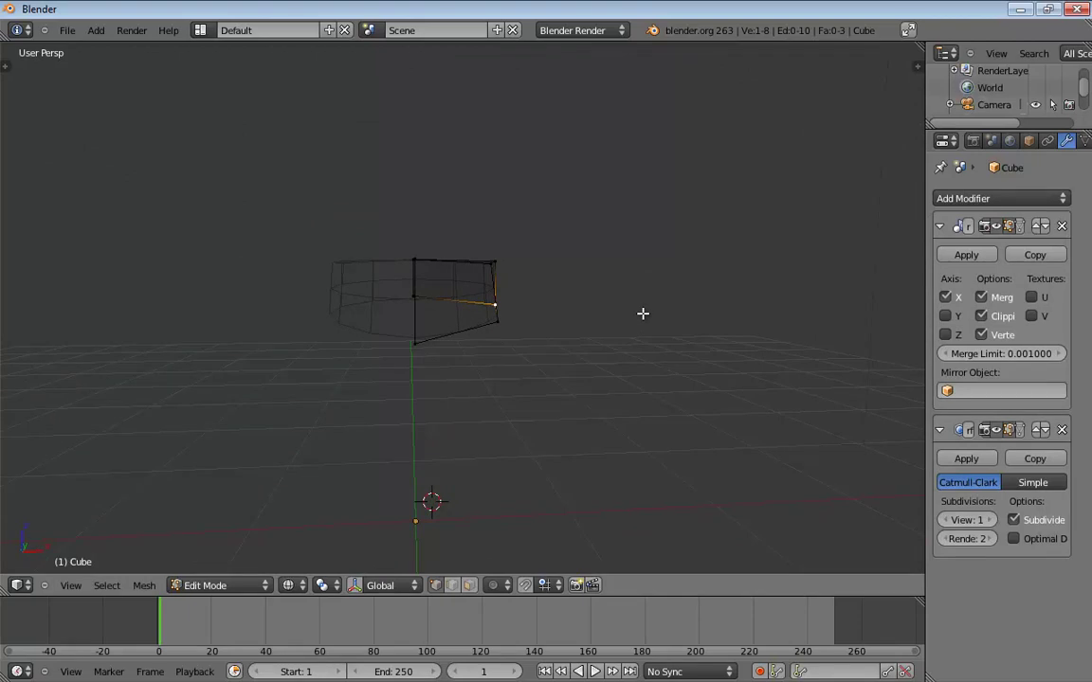
key(KP_1)
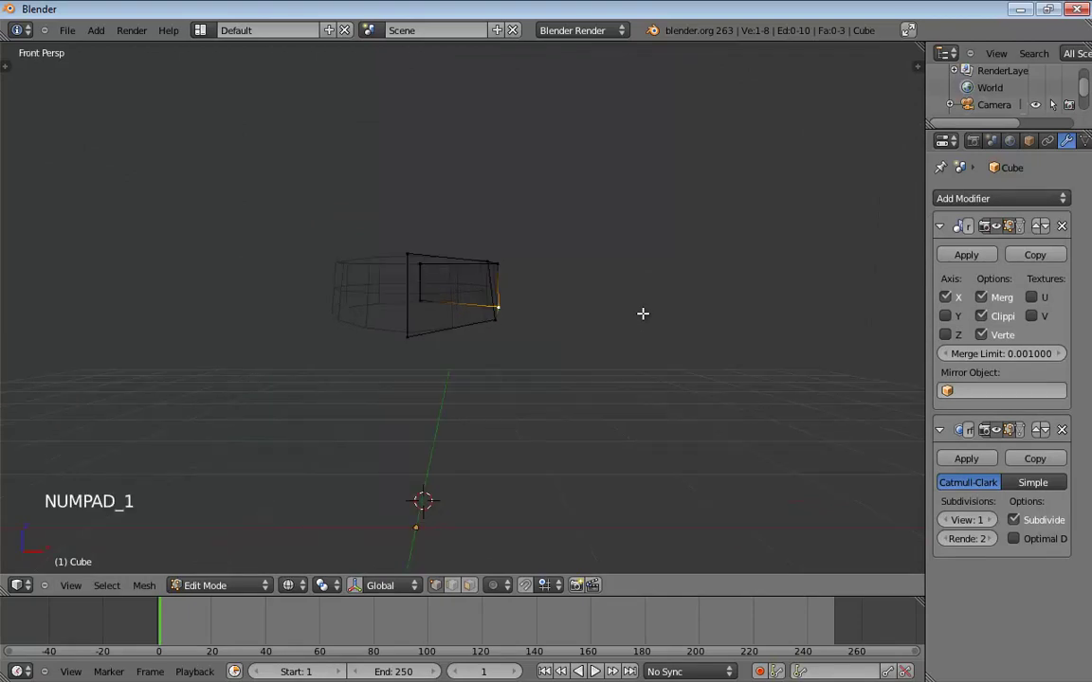
key(KP_5)
scroll(593, 327, up, 5)
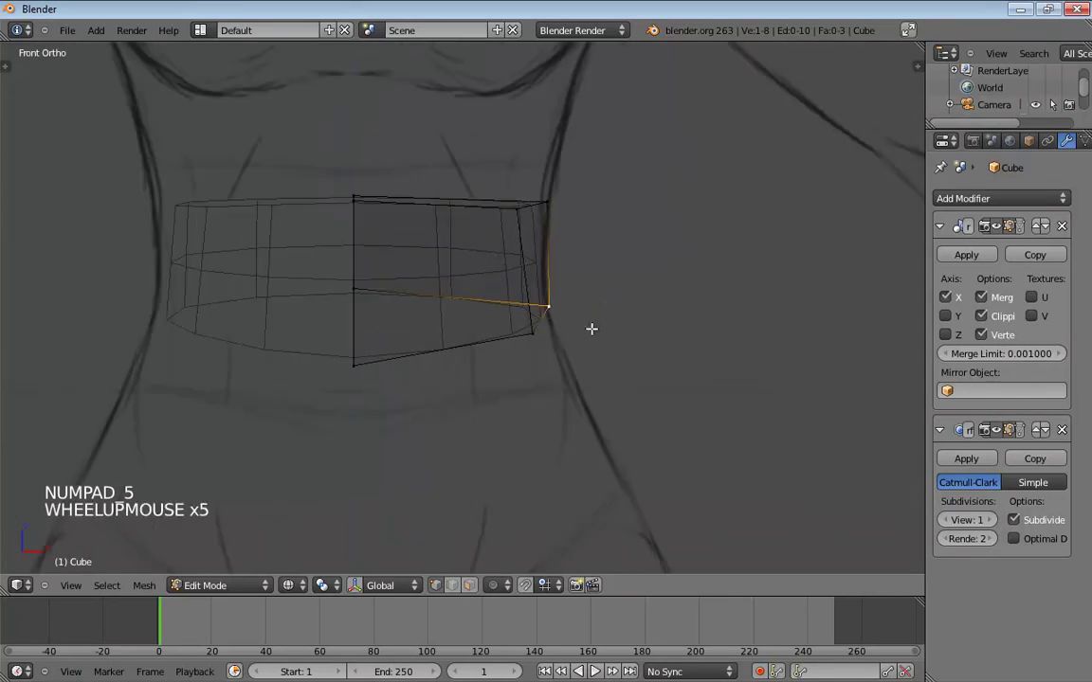
shift+middle_drag(592, 327, 589, 258)
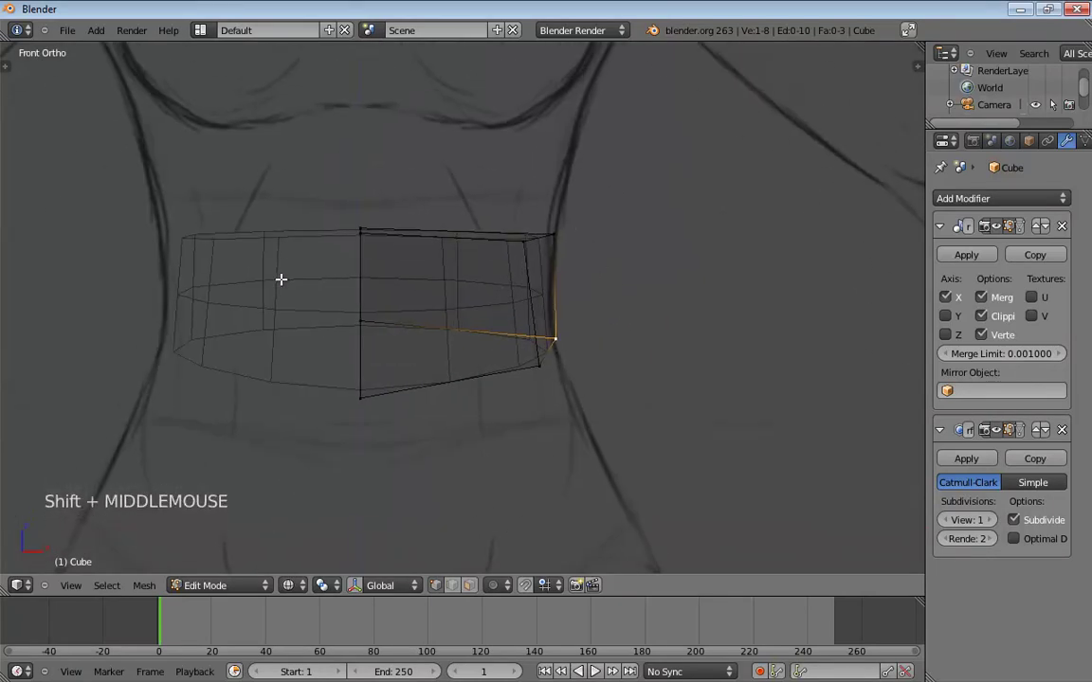
click(539, 364)
click(554, 234)
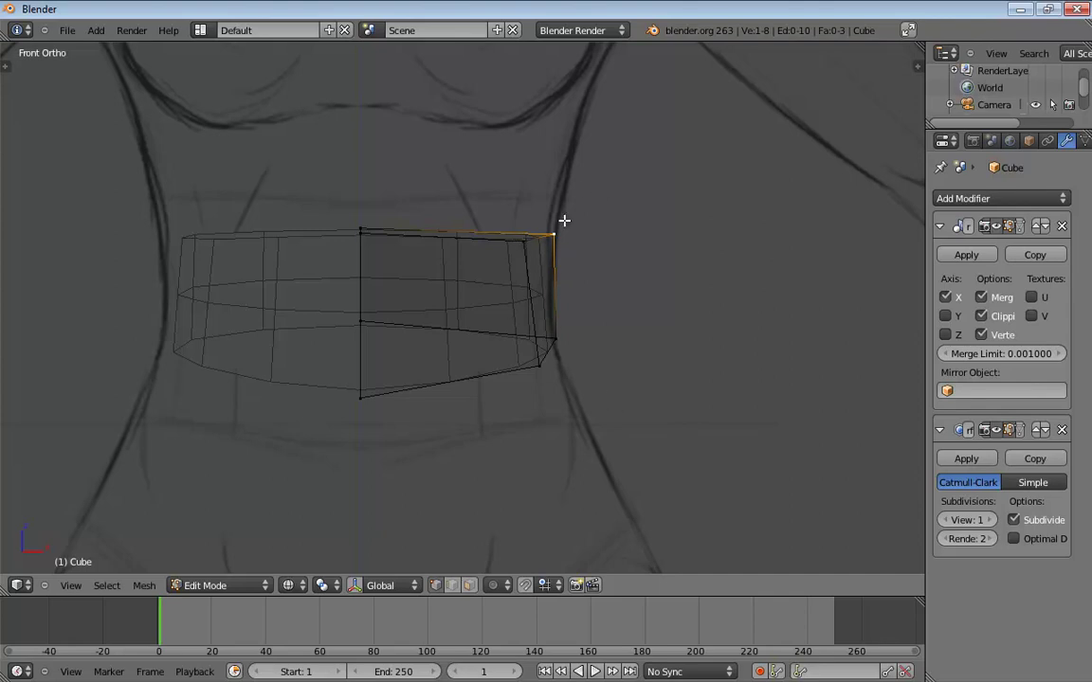
middle_drag(637, 375, 524, 393)
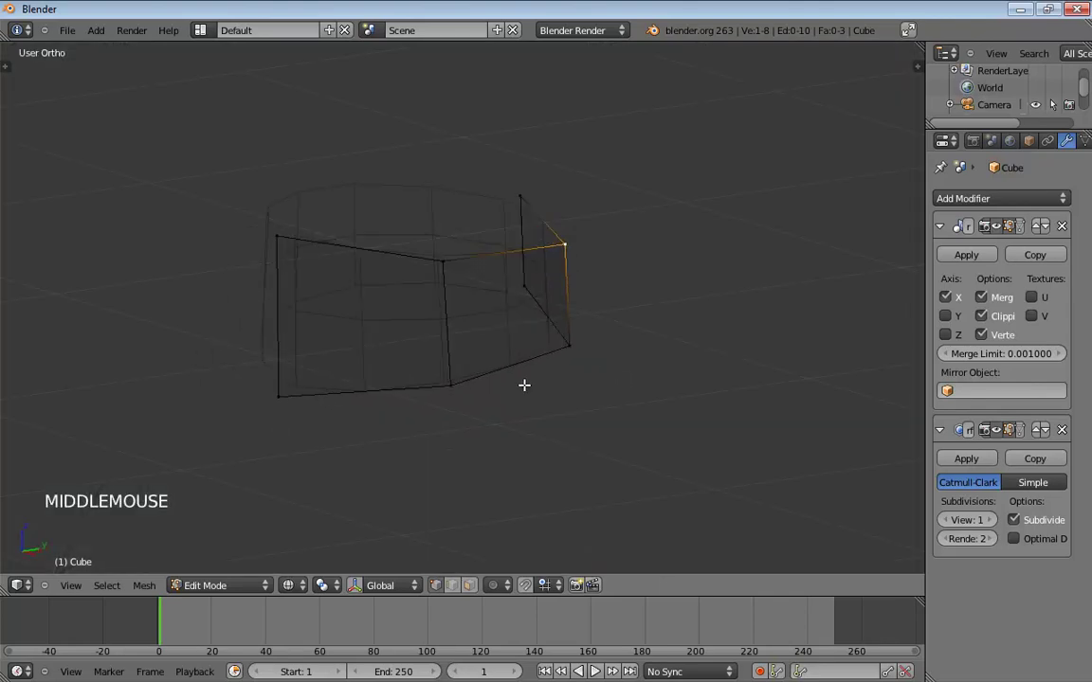
key(KP_5)
scroll(505, 341, down, 3)
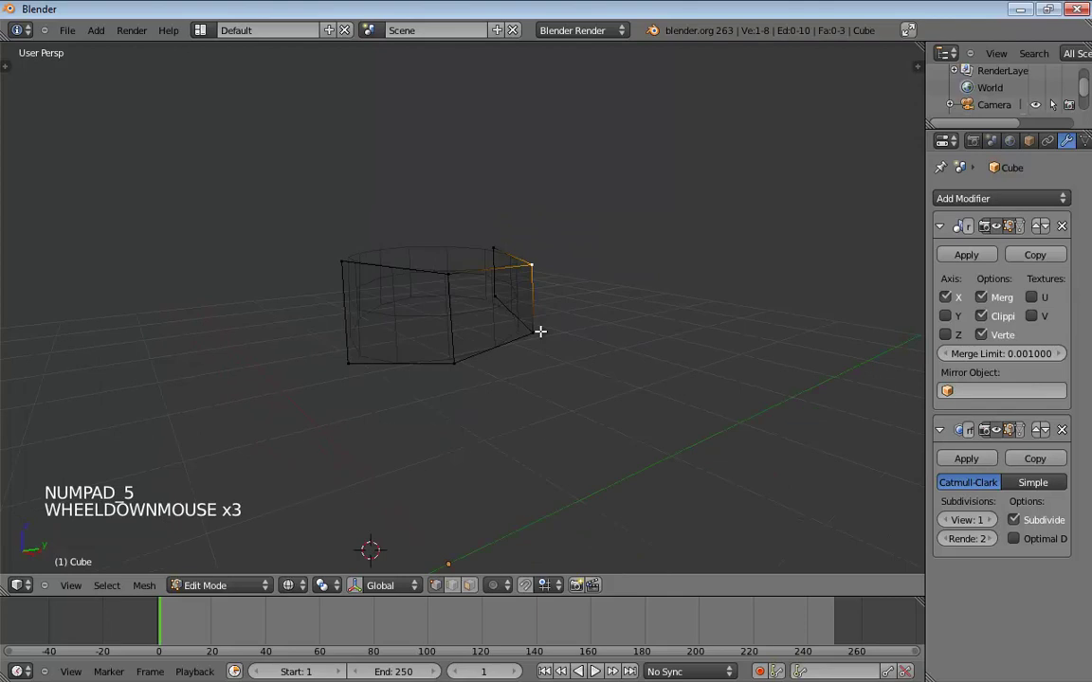
key(KP_3)
key(KP_5)
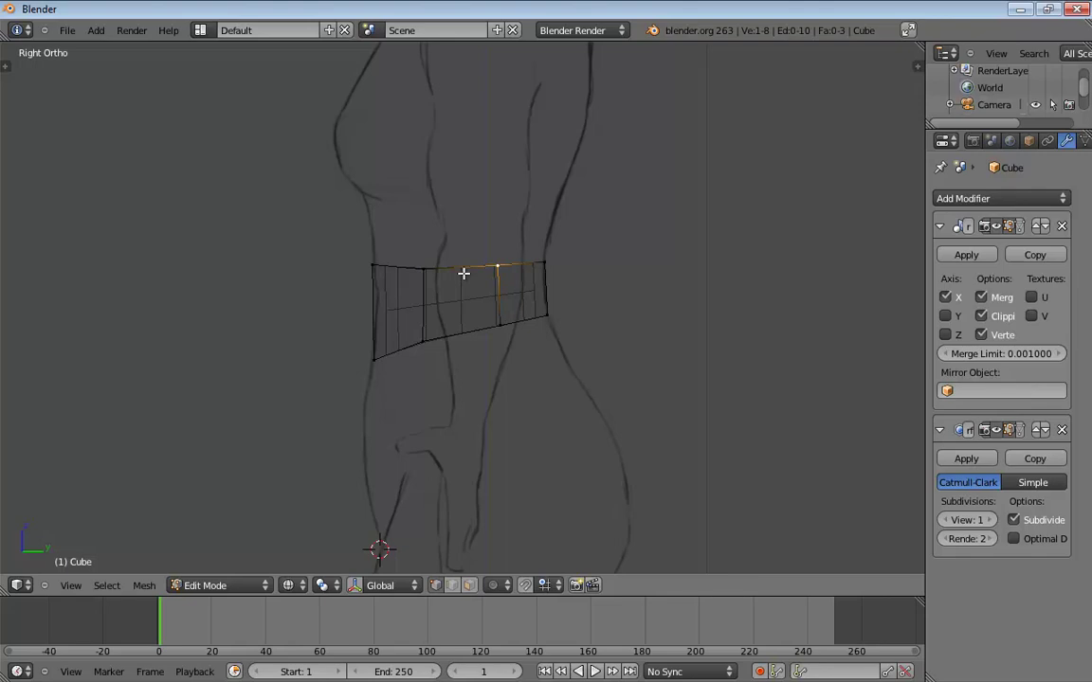
mouse_move(389, 312)
middle_down()
mouse_move(298, 310)
mouse_move(402, 312)
middle_up()
Save the file under the name ThursdayClass_Model in the TronGirl folder.
key(ctrl+s)
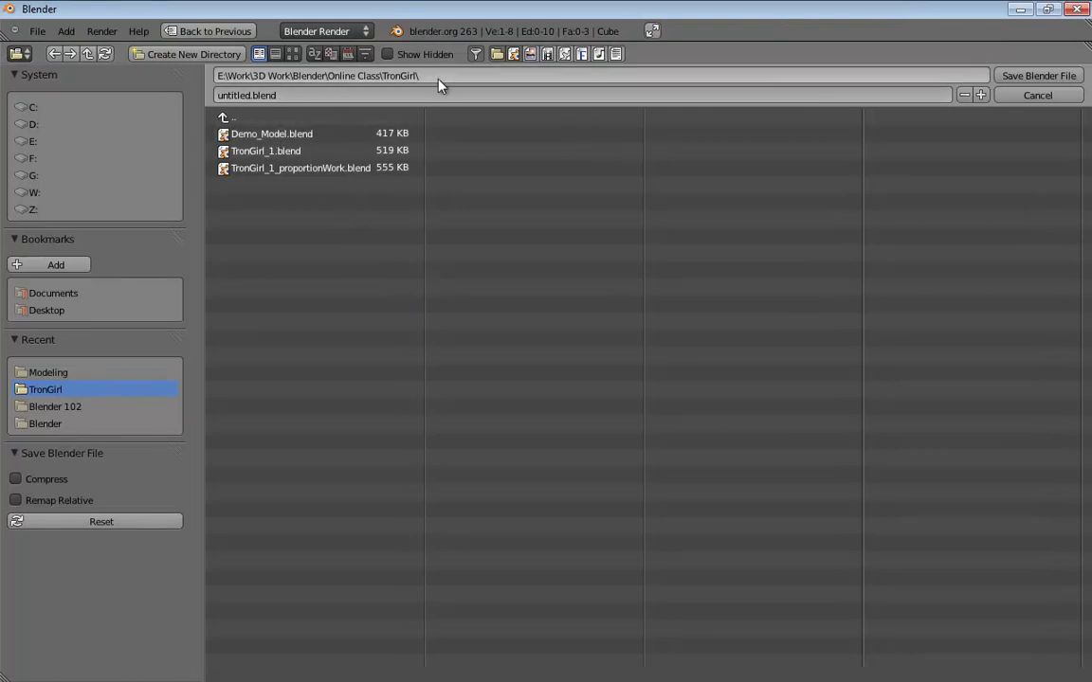
click(404, 96)
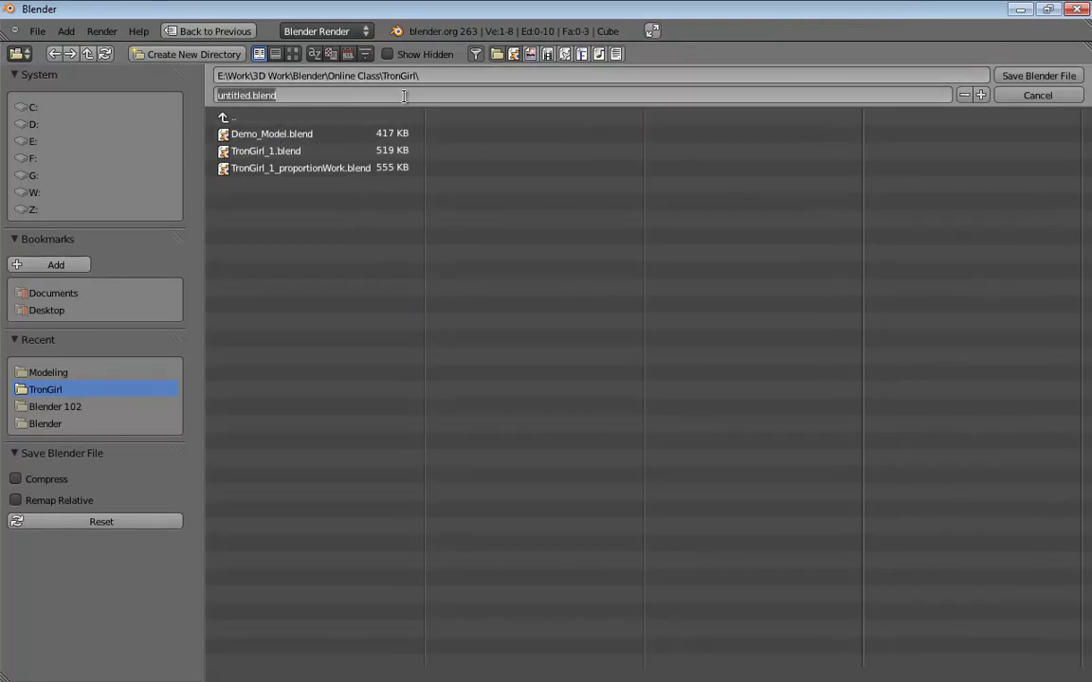
text(Th)
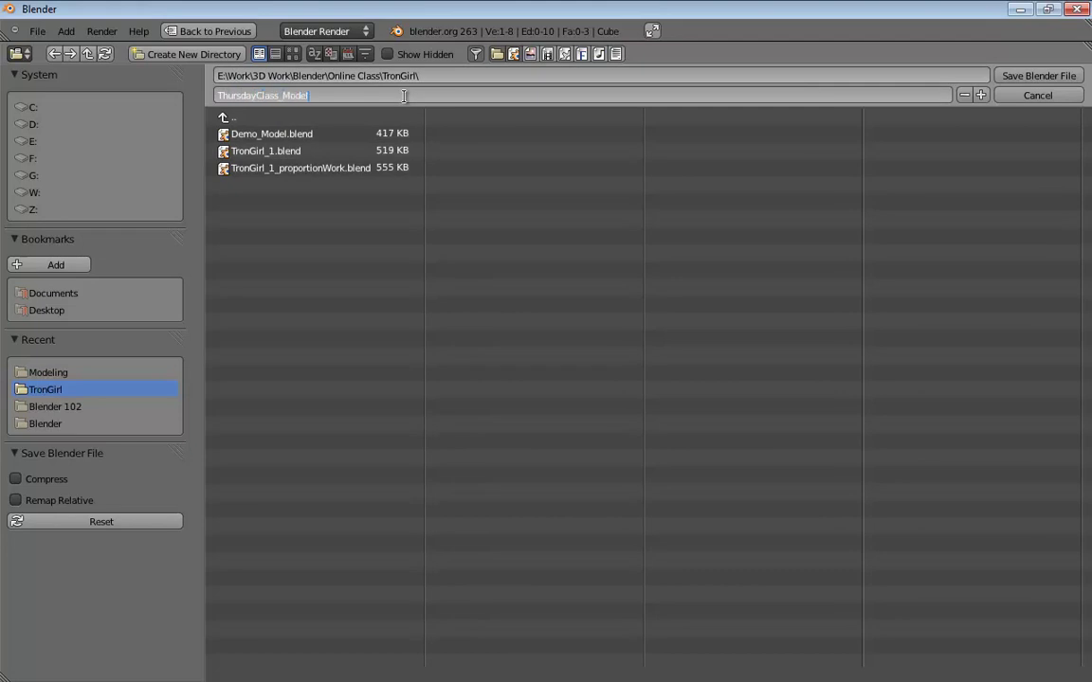
text(ursdayClass_Model)
key(Return)
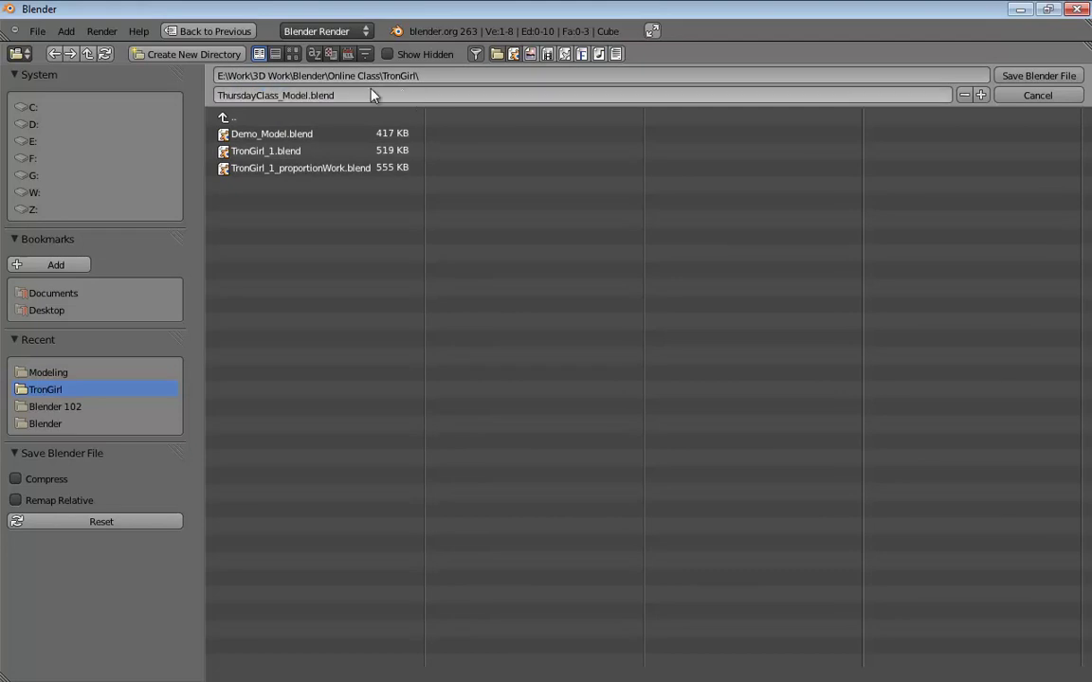
click(1042, 76)
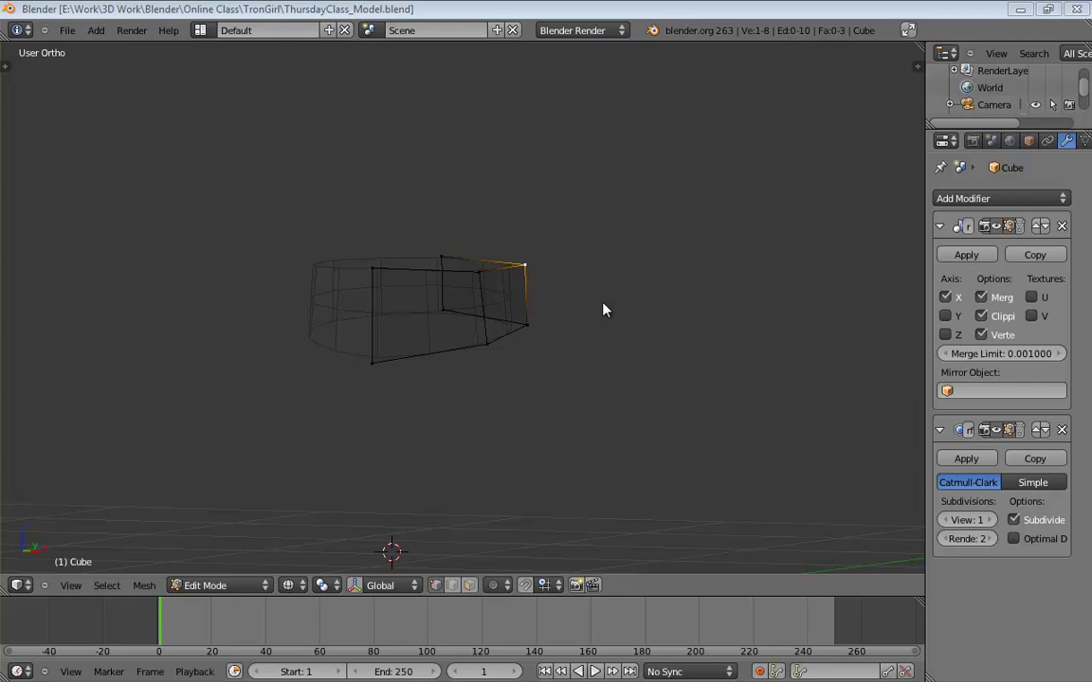
In front orthographic view, extrude the top edge loop upward toward the sketch's chest.
middle_drag(603, 309, 603, 303)
key(KP_1)
key(KP_5)
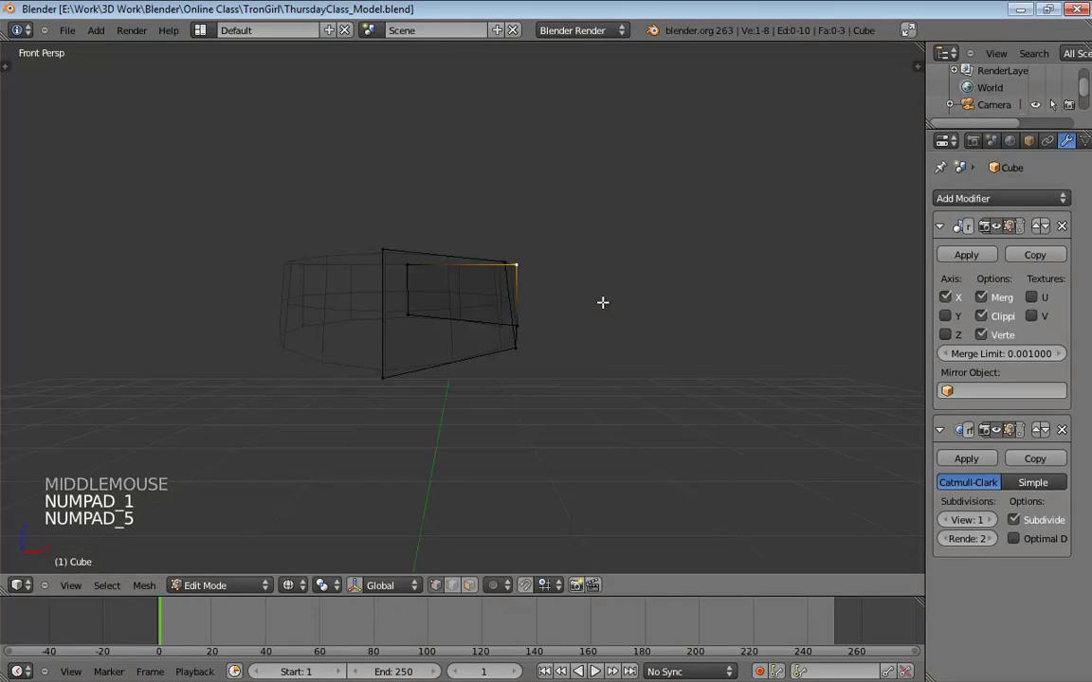
key(KP_5)
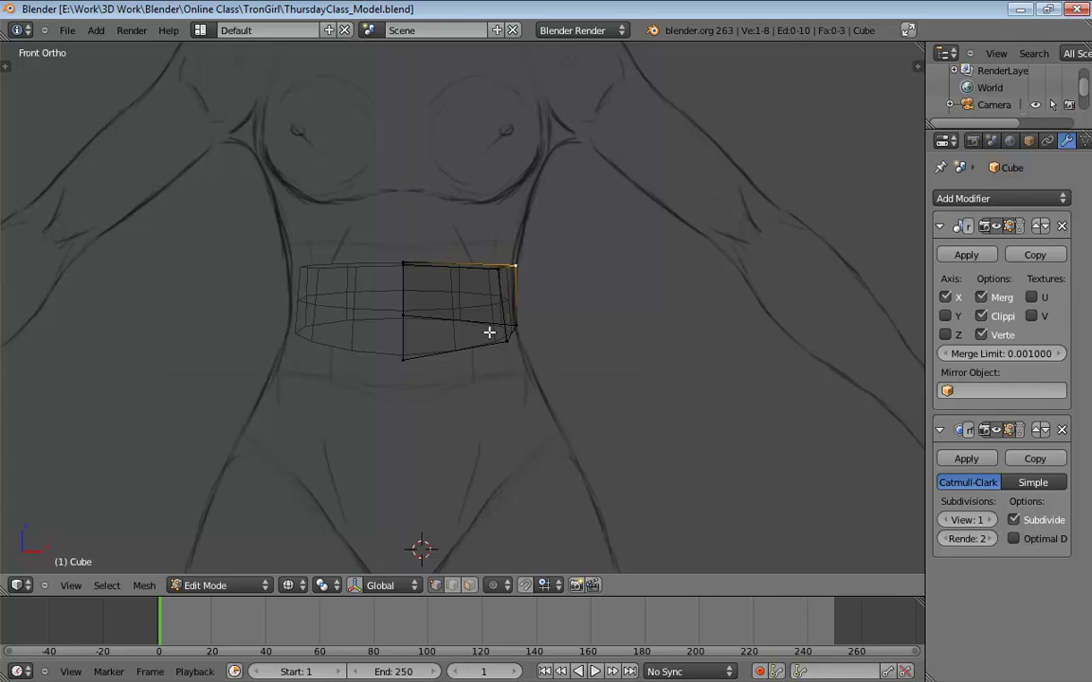
shift+middle_drag(530, 311, 628, 400)
scroll(628, 392, up, 2)
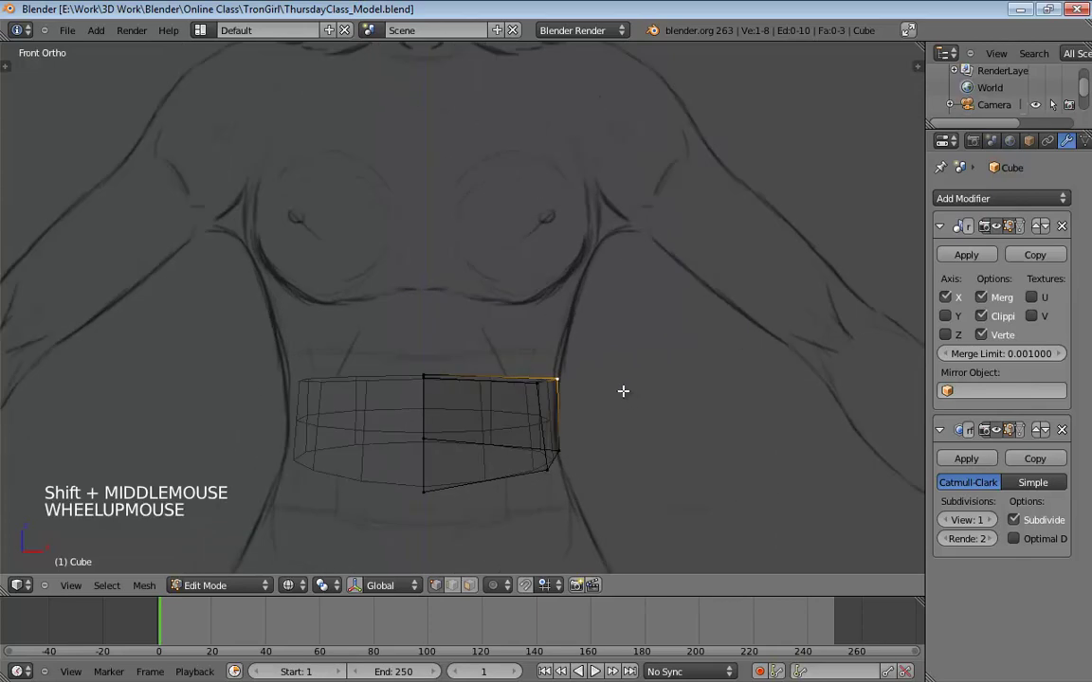
alt+click(474, 380)
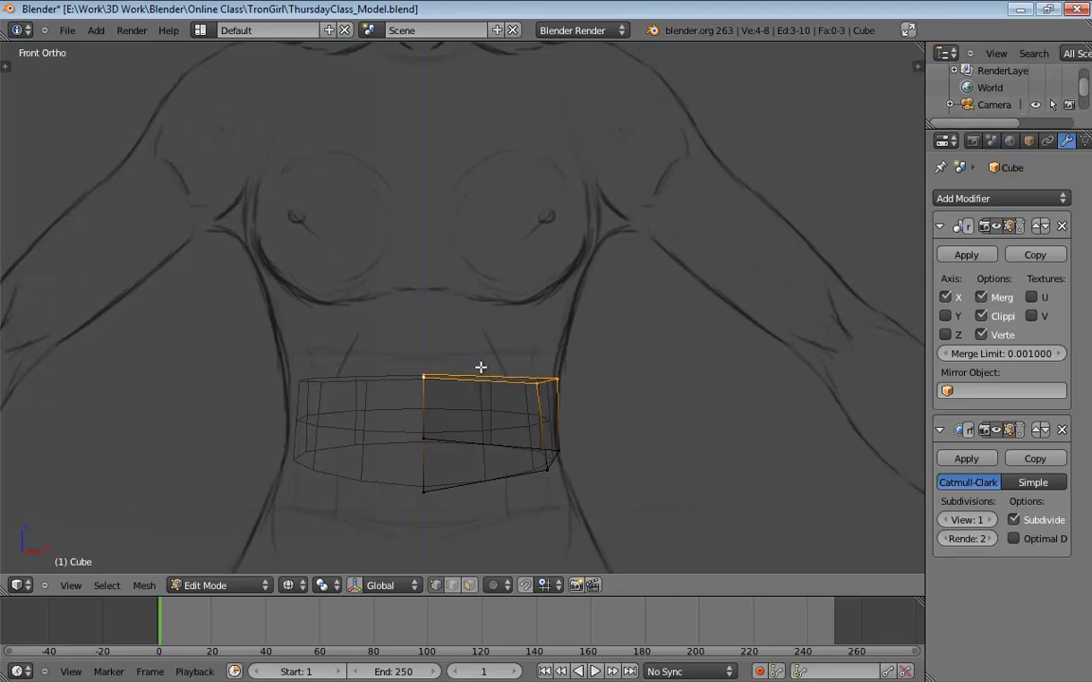
key(e)
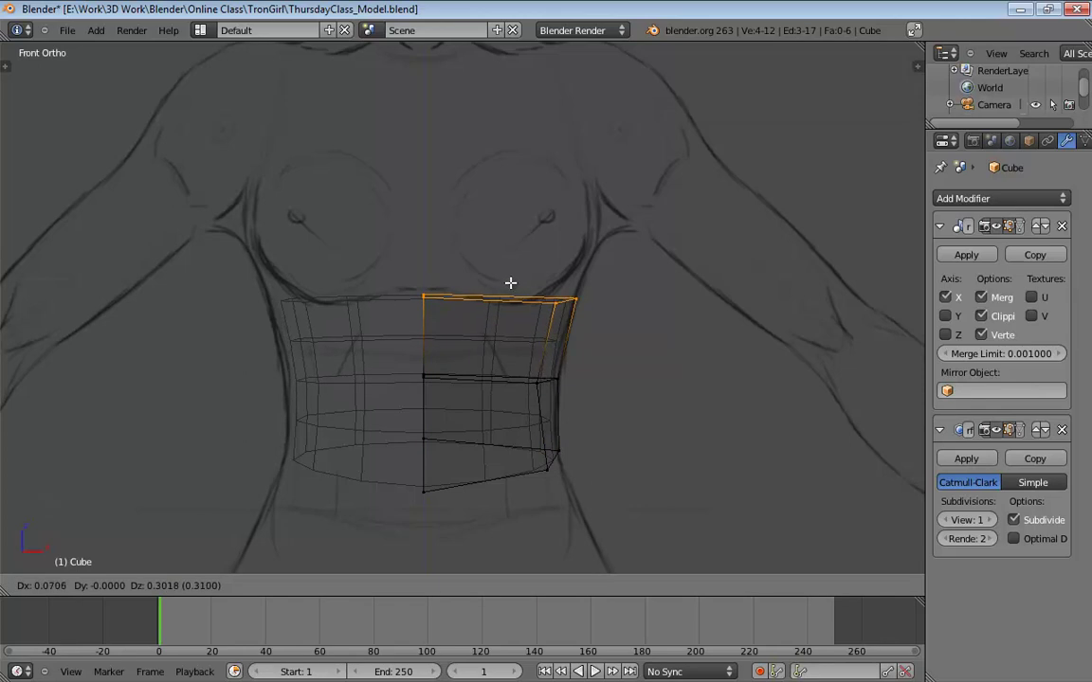
click(509, 286)
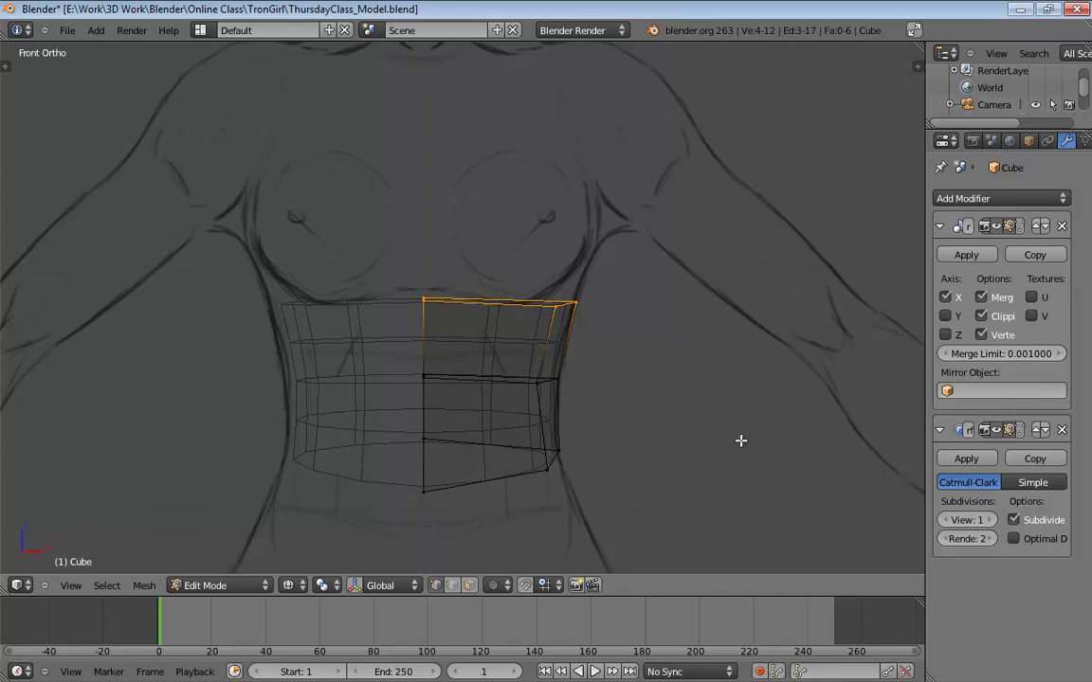
mouse_move(740, 441)
middle_down()
mouse_move(651, 417)
mouse_move(600, 419)
mouse_move(729, 429)
middle_up()
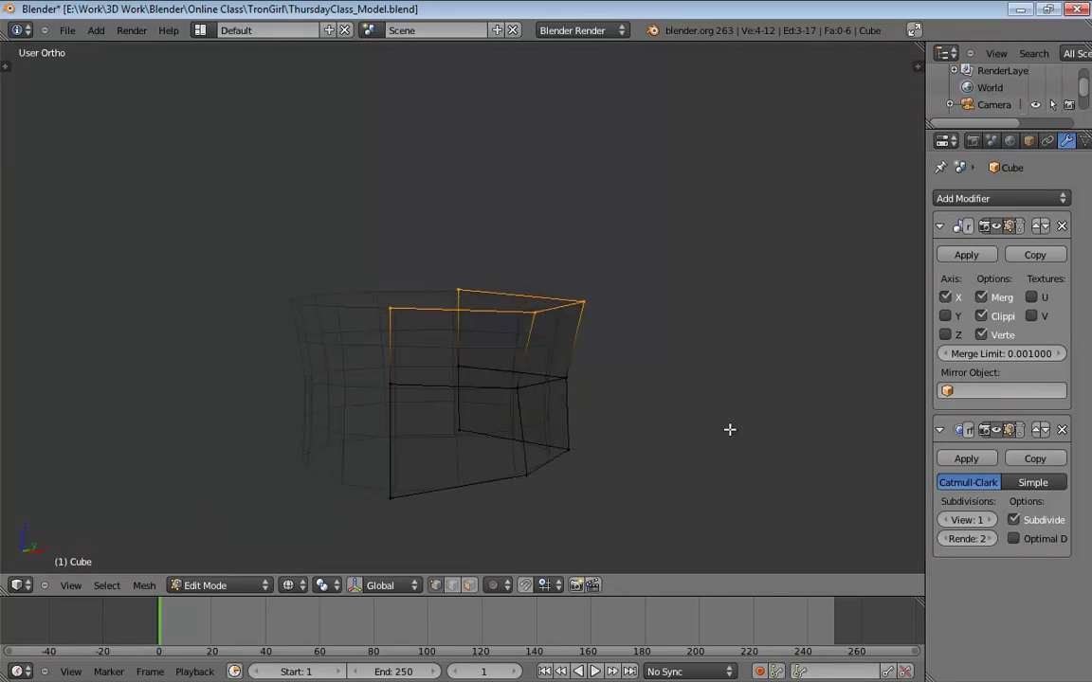
key(KP_1)
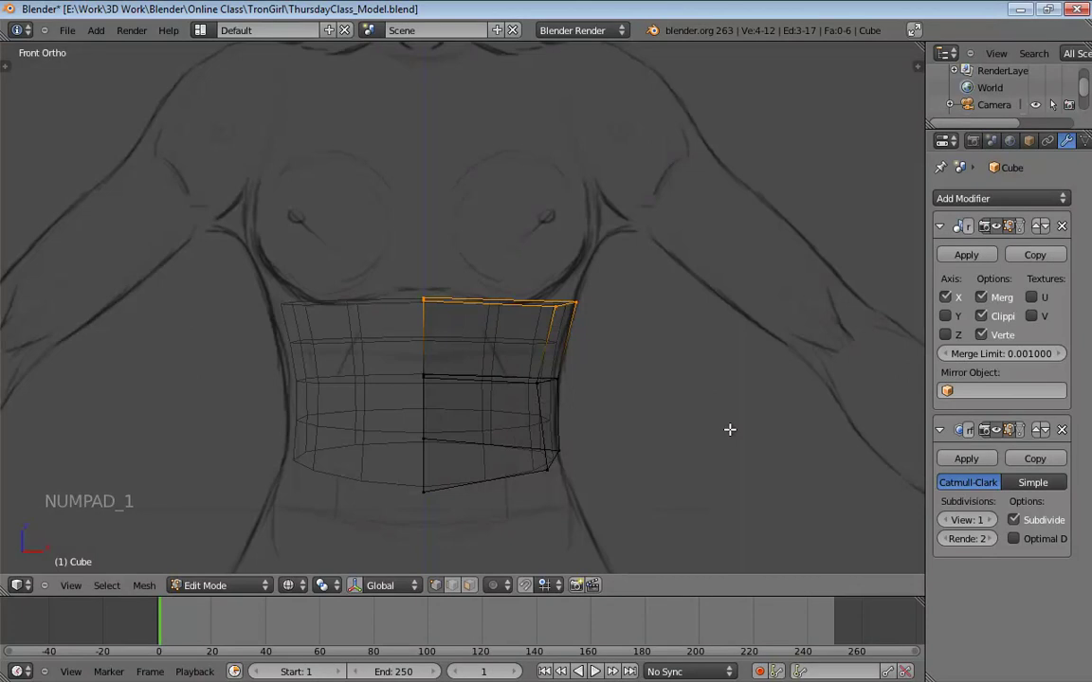
key(KP_3)
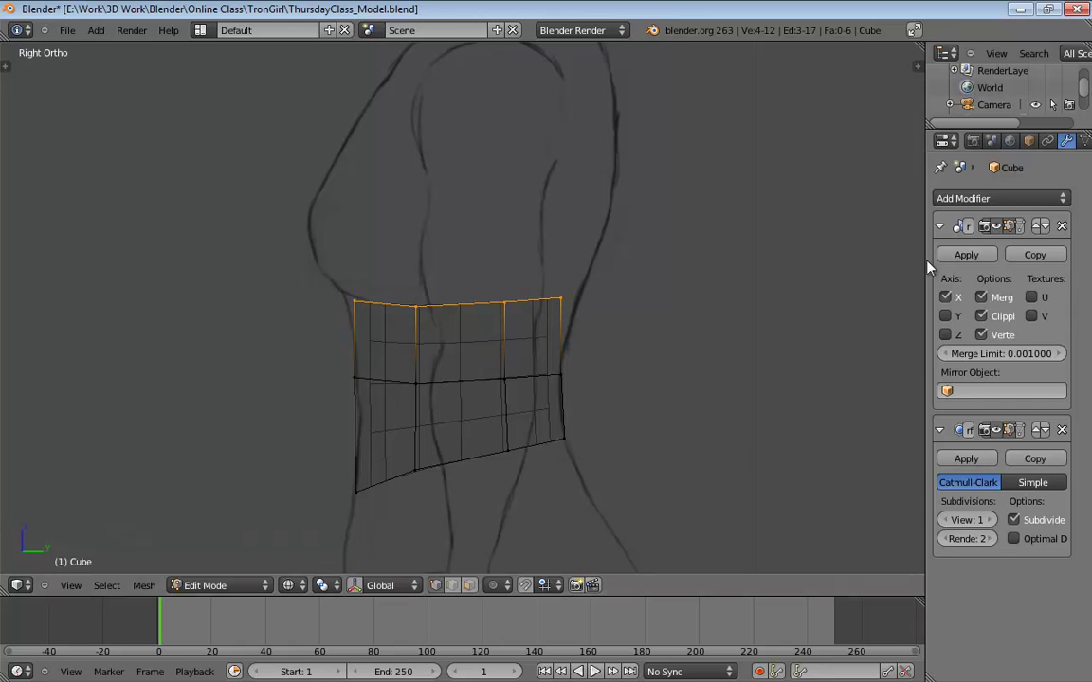
Merge the timeline into the 3D viewport and maximize the viewport.
drag(927, 256, 979, 264)
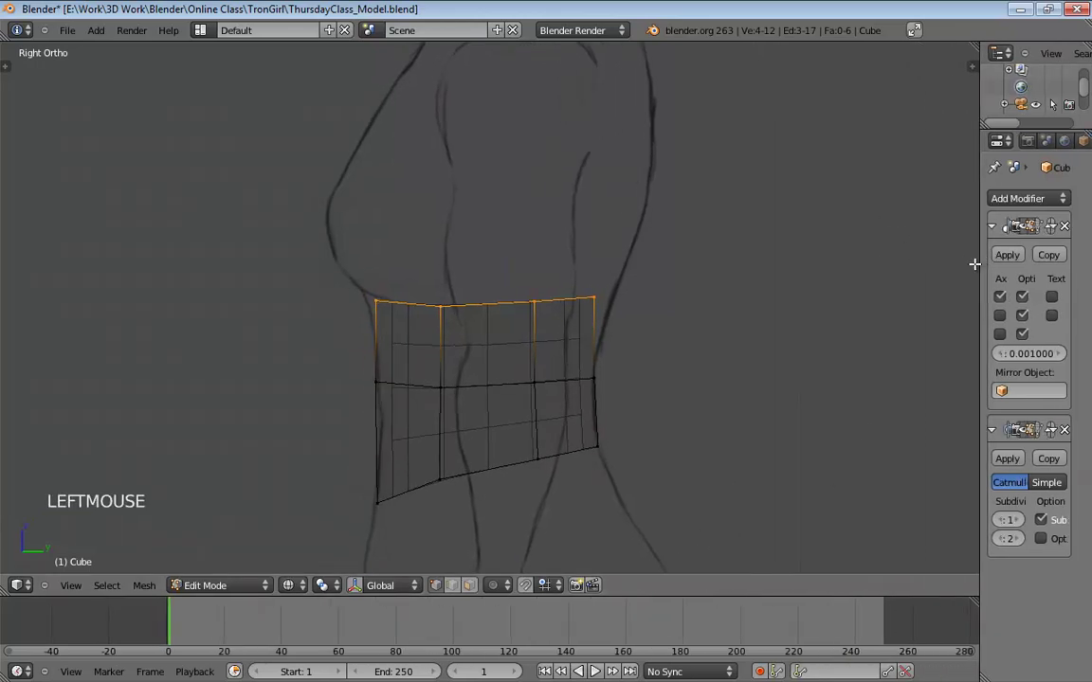
mouse_move(3, 592)
mouse_down()
mouse_move(6, 625)
mouse_move(6, 607)
mouse_up()
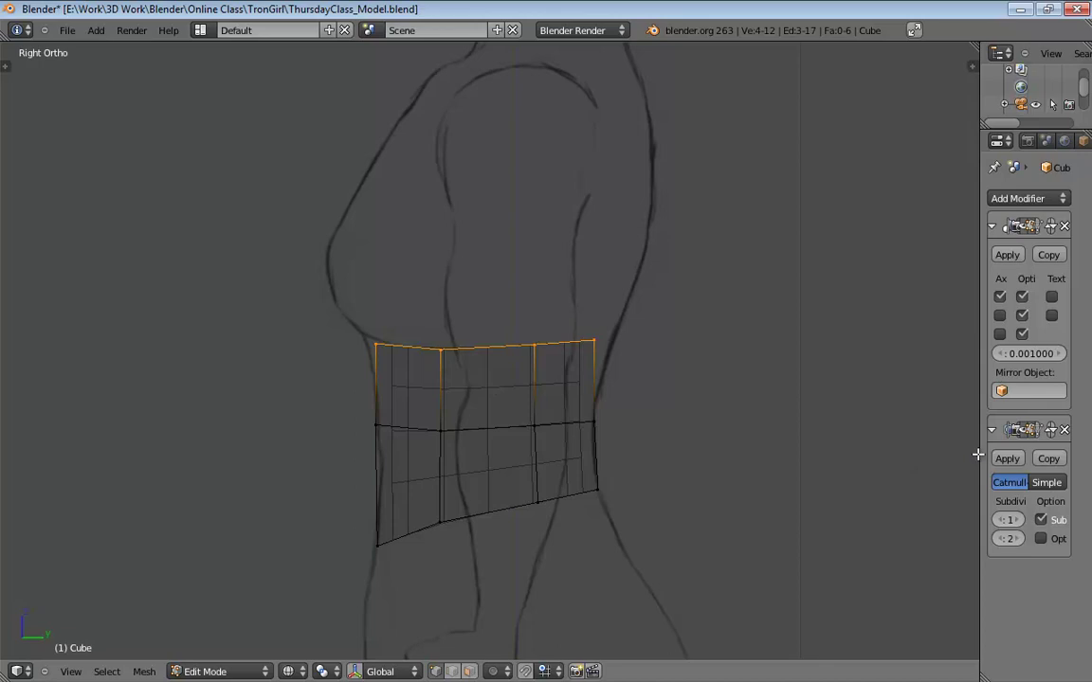
drag(980, 452, 953, 455)
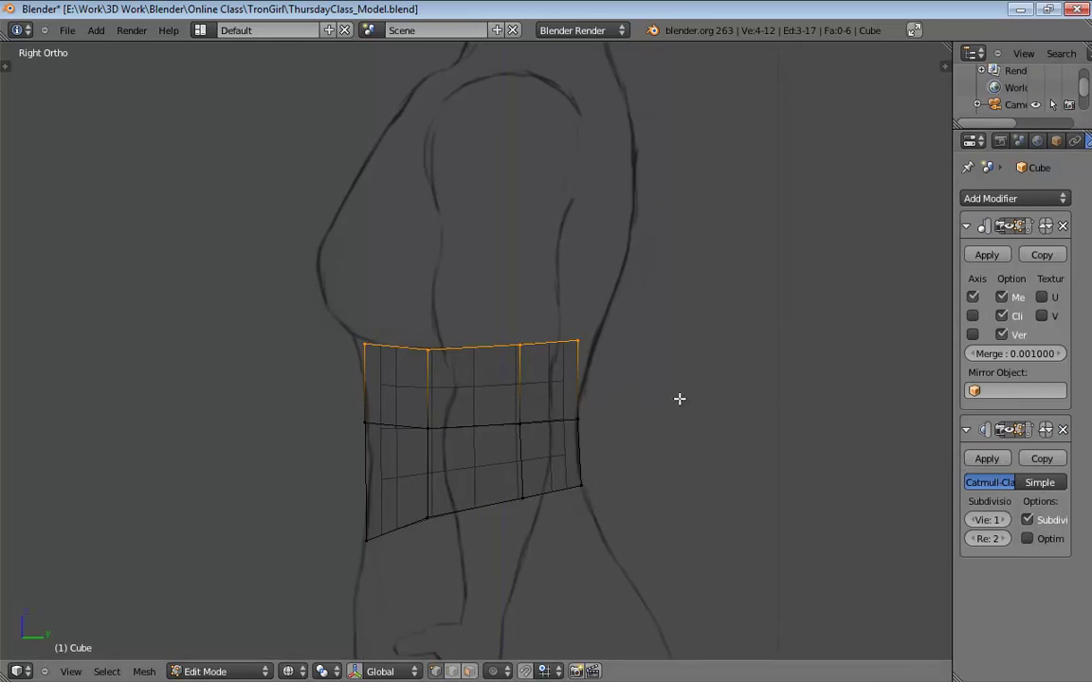
key(shift+space)
key(shift+space)
scroll(664, 404, up, 1)
scroll(663, 402, up, 1)
scroll(662, 402, down, 1)
Move the top-rim vertices to follow the side sketch's chest and back curves.
drag(599, 337, 634, 309)
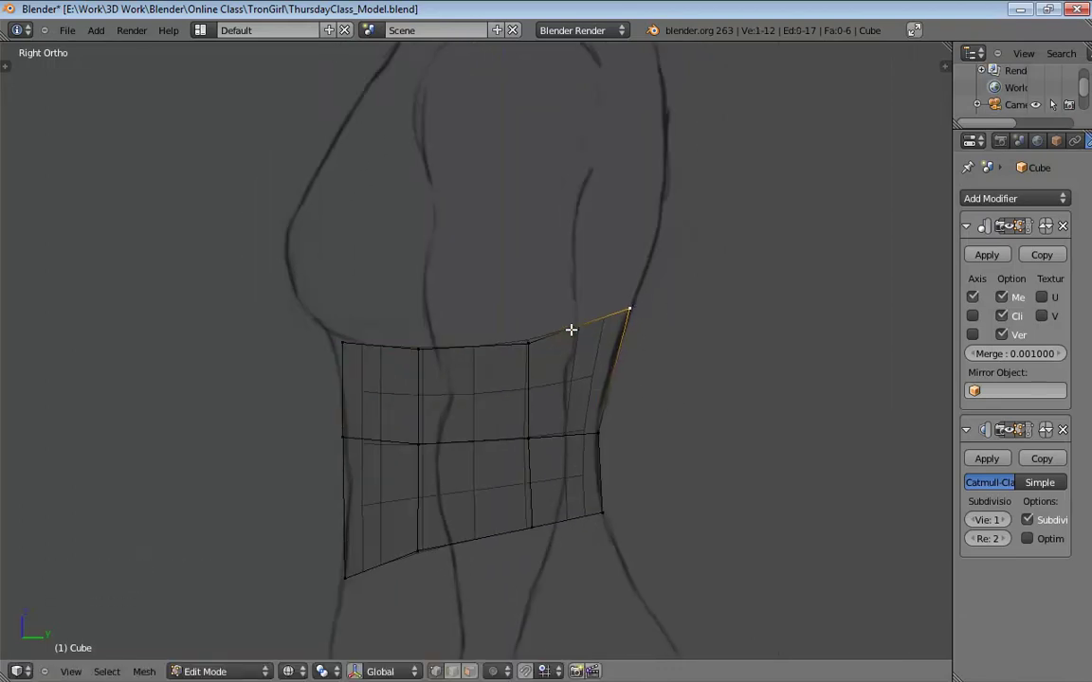
click(534, 347)
drag(534, 347, 541, 342)
drag(422, 355, 425, 361)
drag(345, 345, 328, 335)
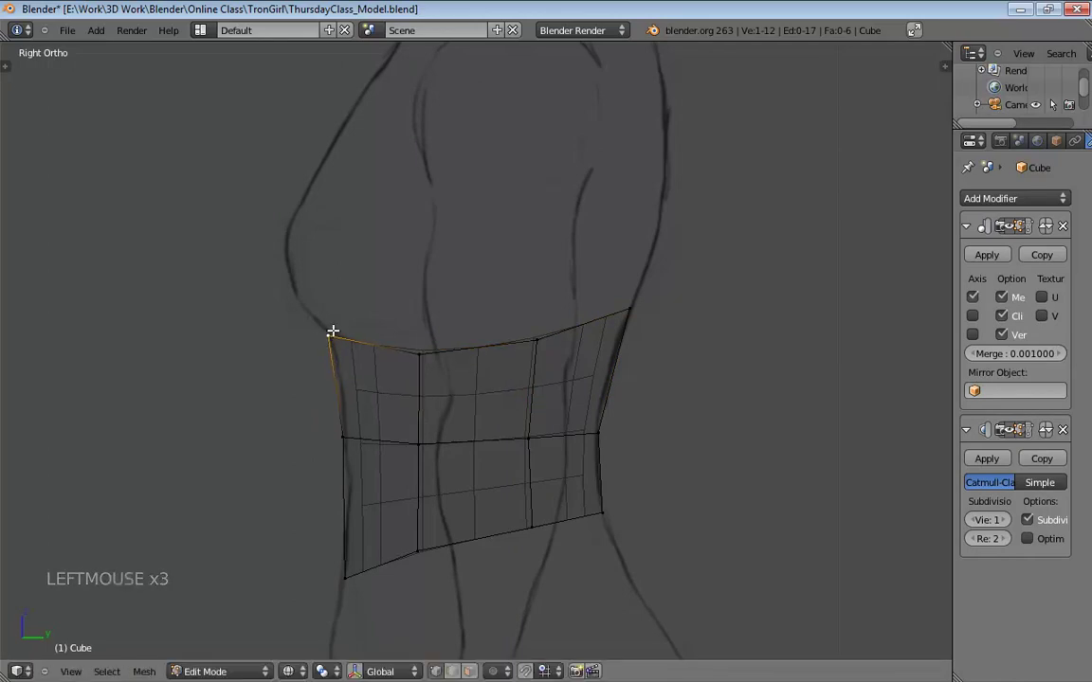
click(628, 307)
drag(628, 307, 633, 306)
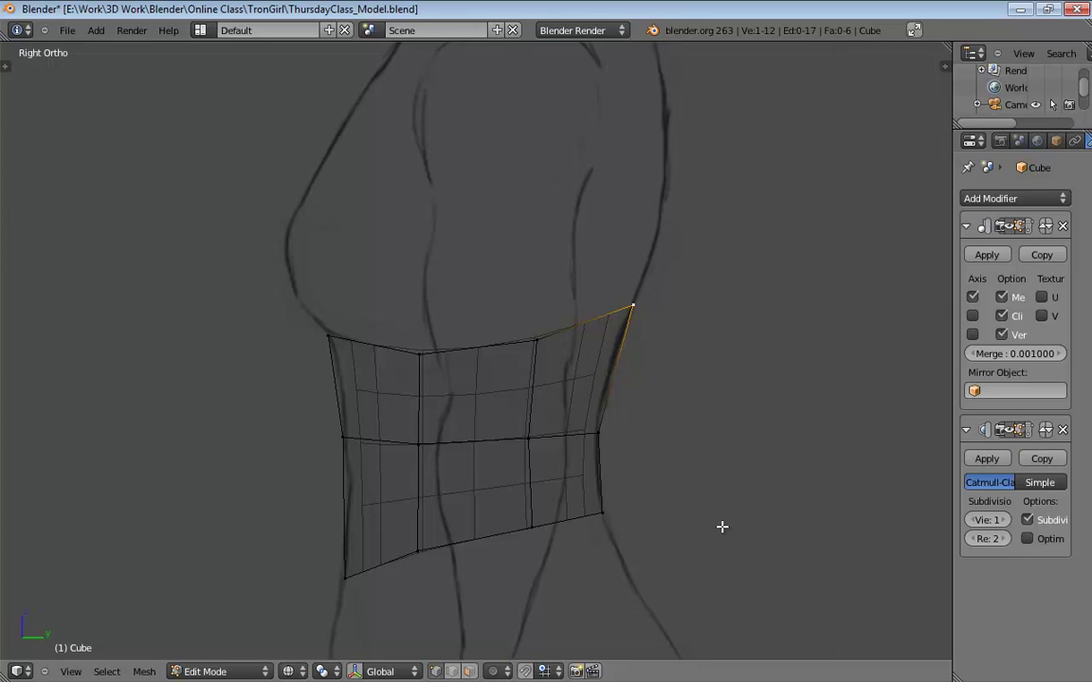
mouse_move(722, 528)
shift+middle_down()
mouse_move(731, 395)
mouse_move(731, 472)
shift+middle_up()
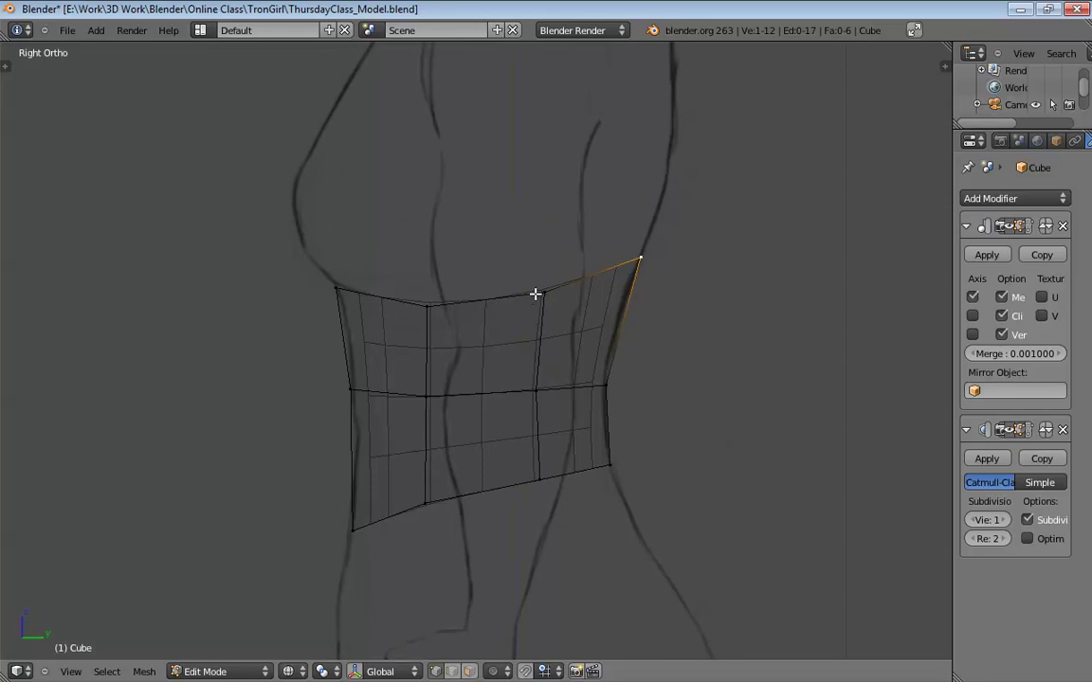
Check the mesh in 3D, return to orthographic side view, and select the bottom edge loop.
mouse_move(563, 397)
middle_down()
mouse_move(671, 398)
mouse_move(713, 441)
mouse_move(644, 460)
mouse_move(611, 378)
mouse_move(559, 383)
mouse_move(566, 409)
mouse_move(456, 487)
mouse_move(471, 519)
mouse_move(630, 391)
middle_up()
key(KP_5)
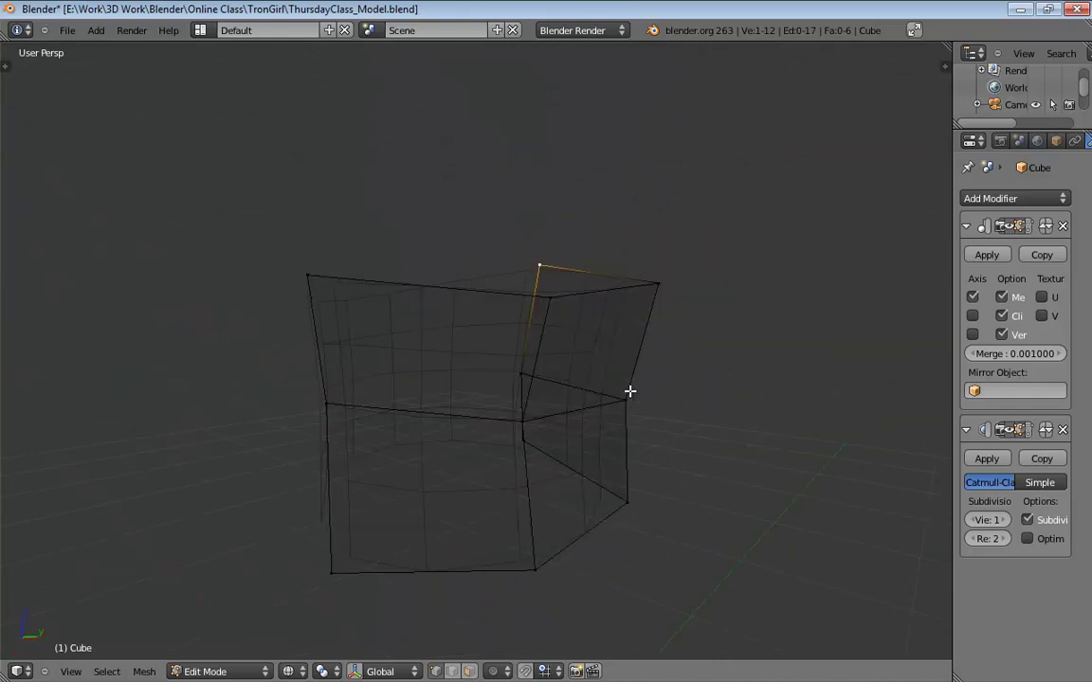
key(KP_3)
key(KP_5)
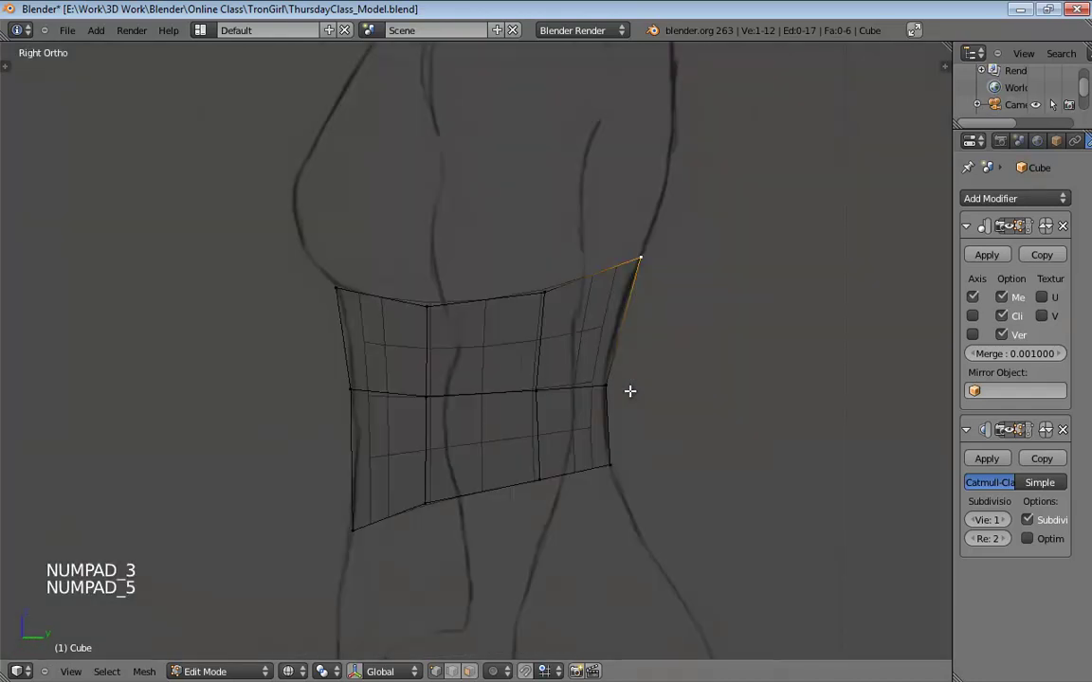
shift+middle_drag(630, 391, 642, 233)
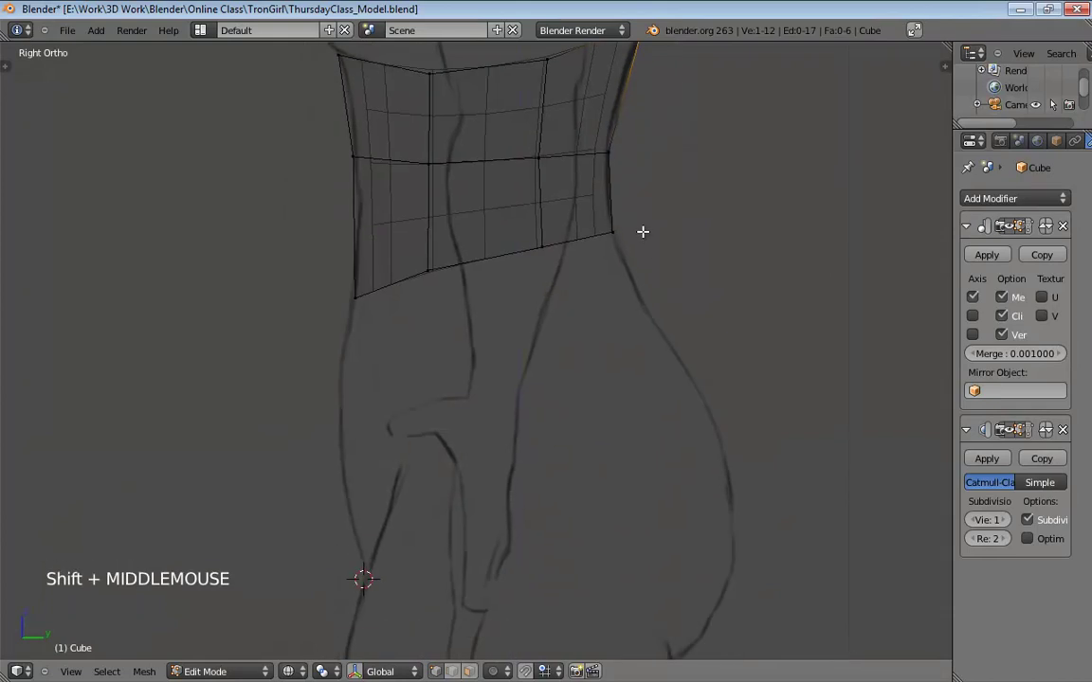
alt+click(400, 281)
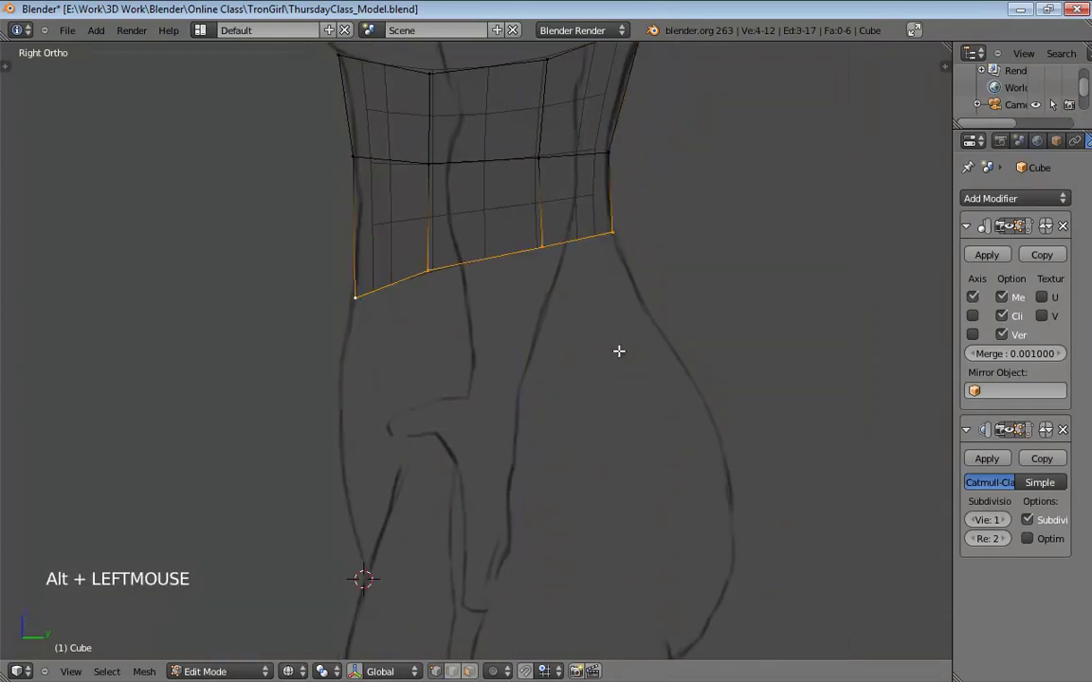
shift+middle_drag(619, 354, 631, 445)
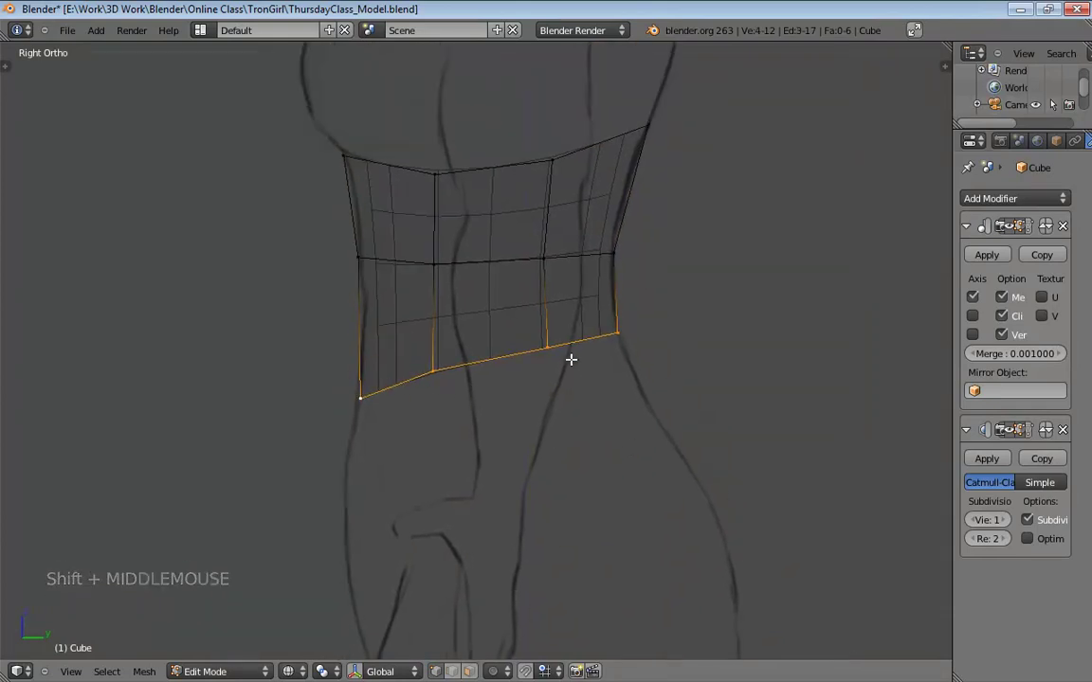
Extrude the bottom loop downward and shape the new rim vertices along the side sketch's hip line.
key(e)
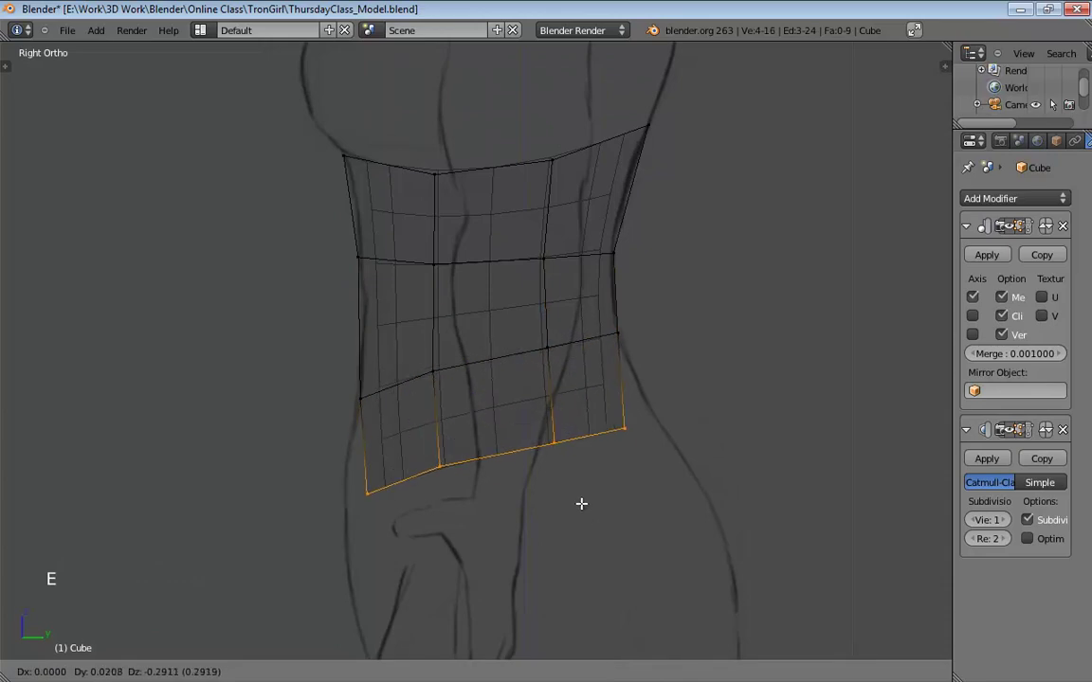
click(584, 528)
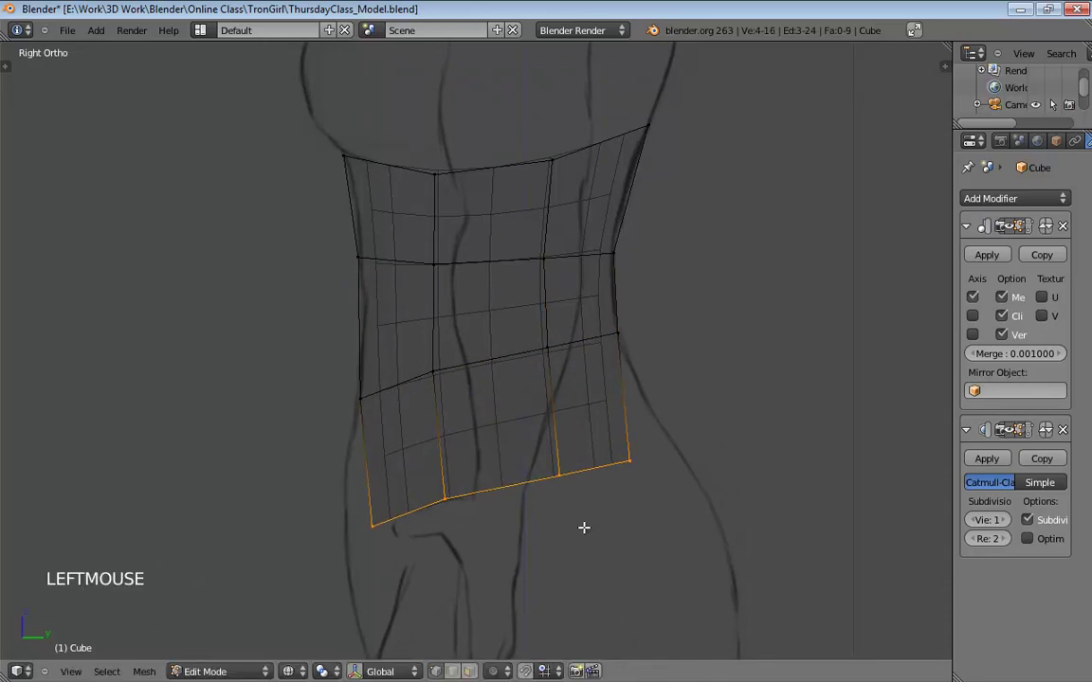
drag(630, 459, 662, 423)
drag(569, 464, 557, 406)
drag(445, 495, 428, 449)
drag(367, 520, 336, 510)
drag(661, 426, 667, 417)
drag(563, 417, 547, 420)
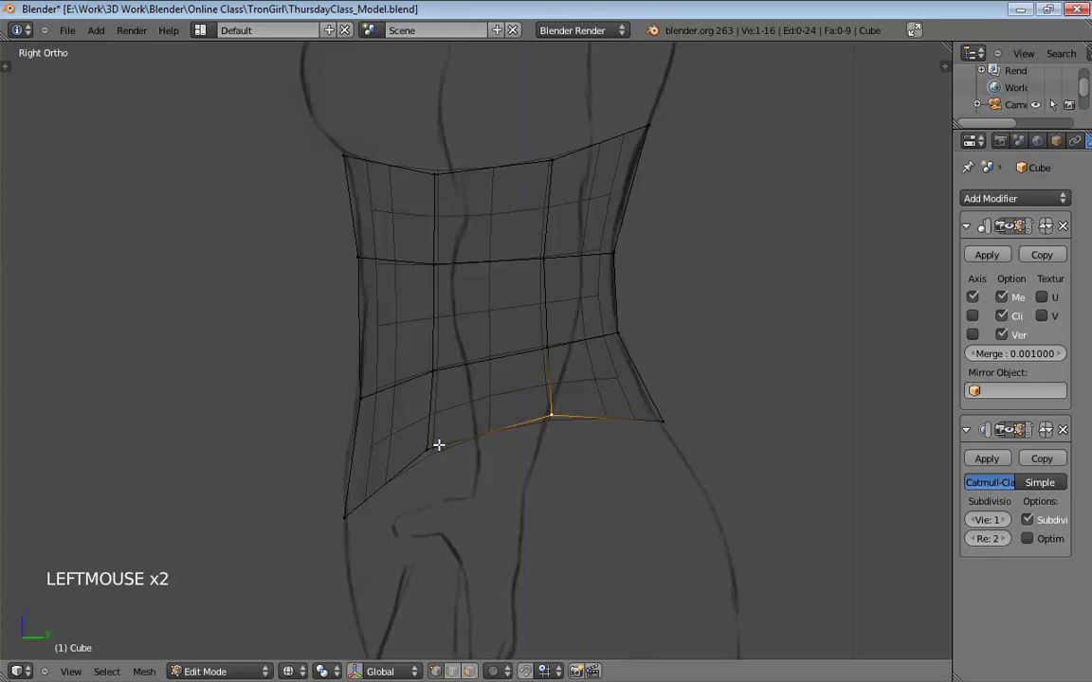
drag(439, 445, 427, 445)
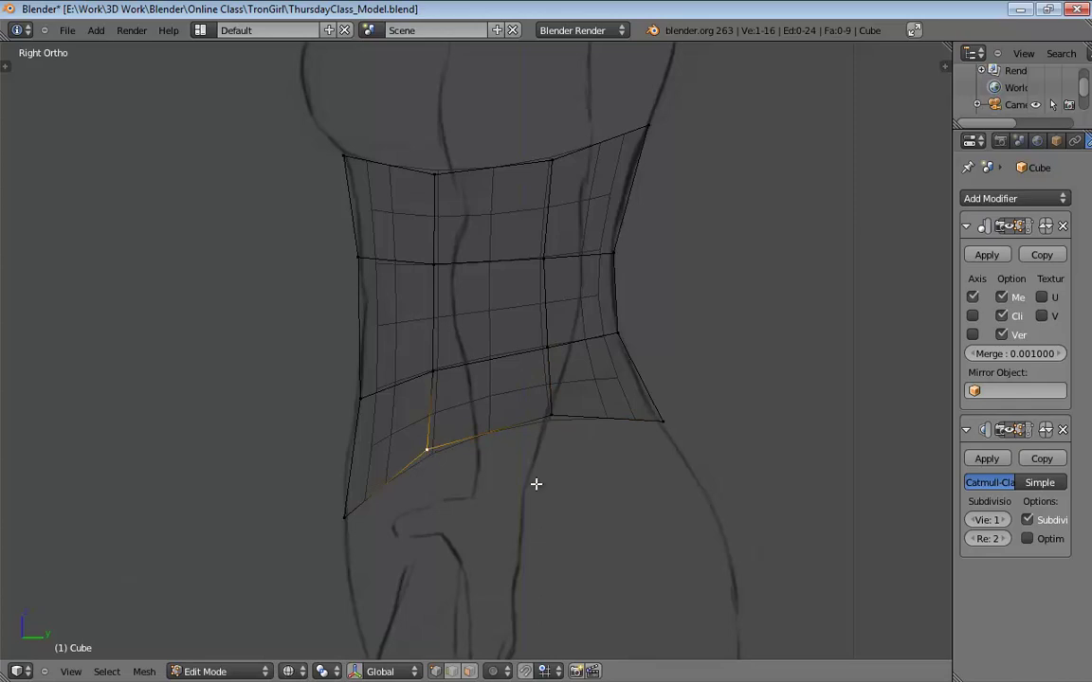
In front view, move the side waist and hip vertices onto the front sketch's outline.
key(KP_1)
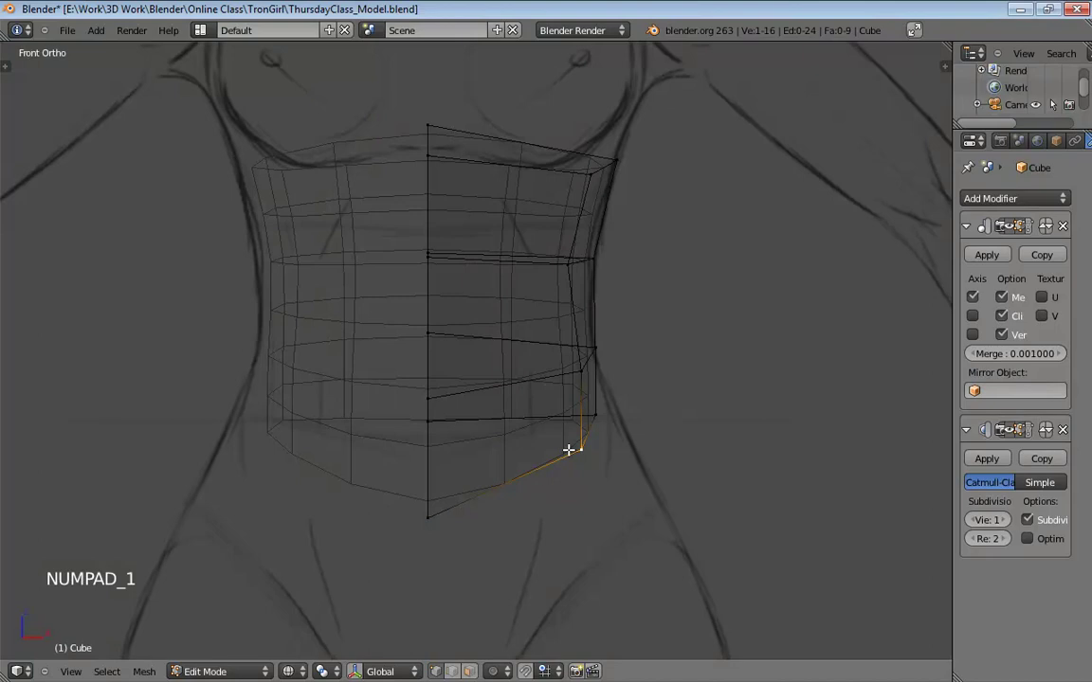
drag(596, 424, 618, 402)
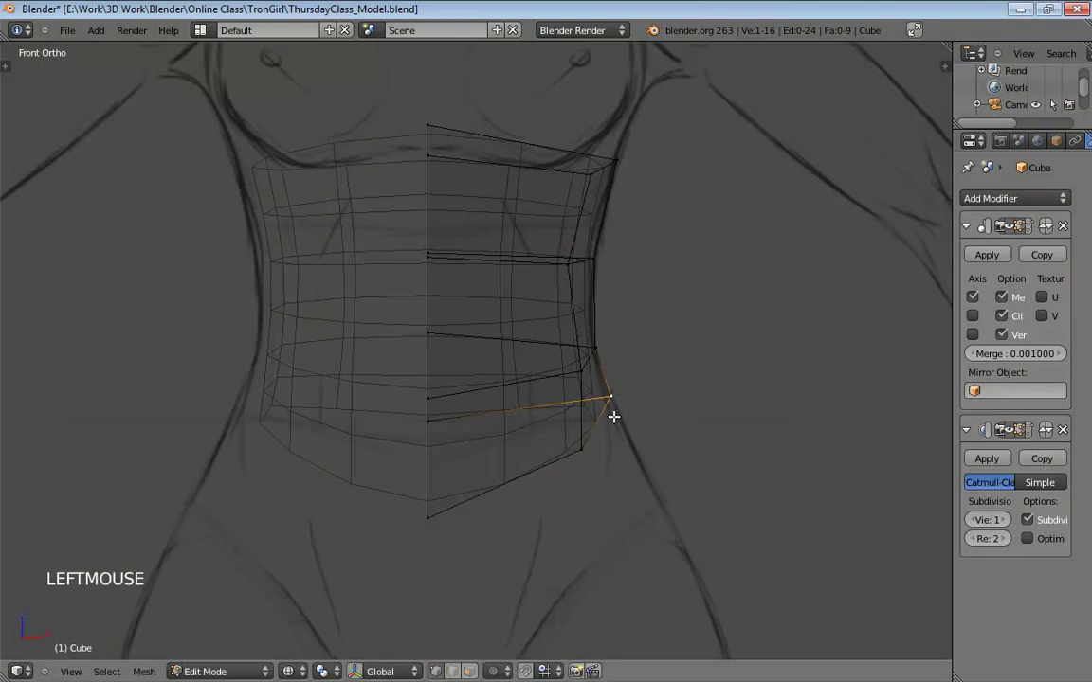
drag(590, 448, 615, 439)
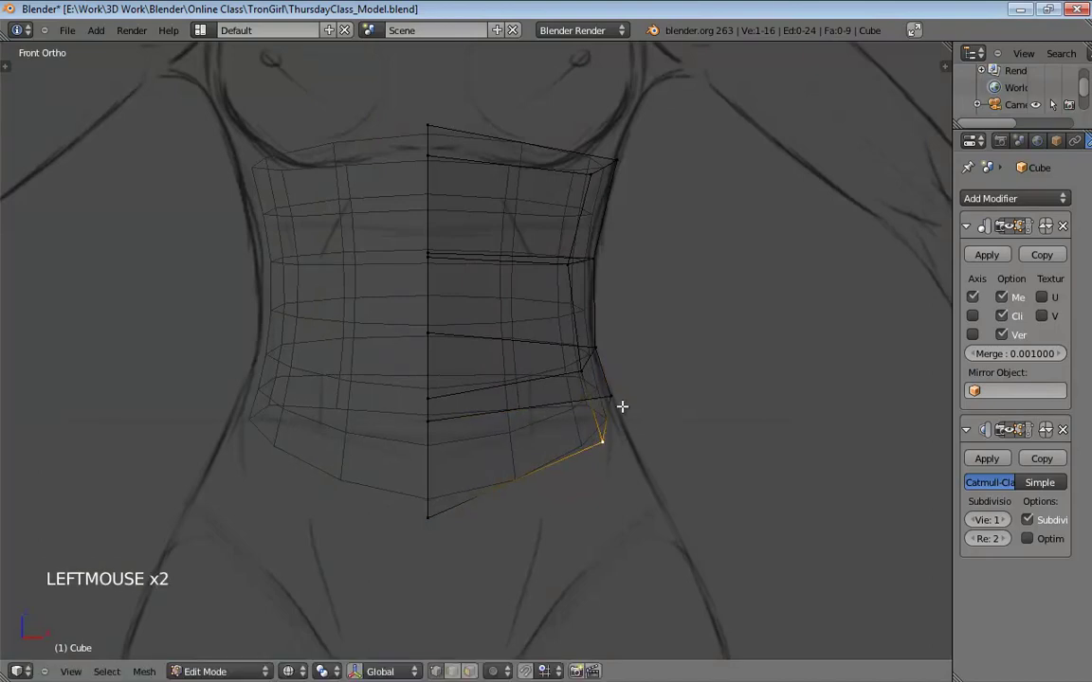
click(613, 396)
drag(621, 398, 625, 391)
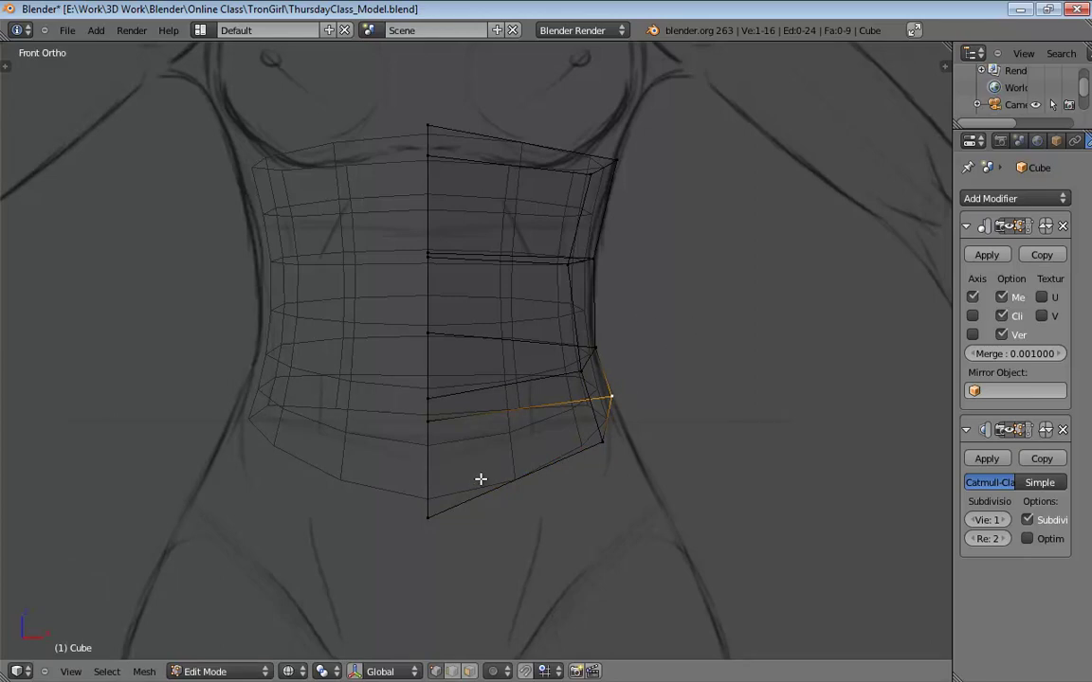
drag(428, 517, 430, 509)
shift+middle_drag(699, 365, 723, 379)
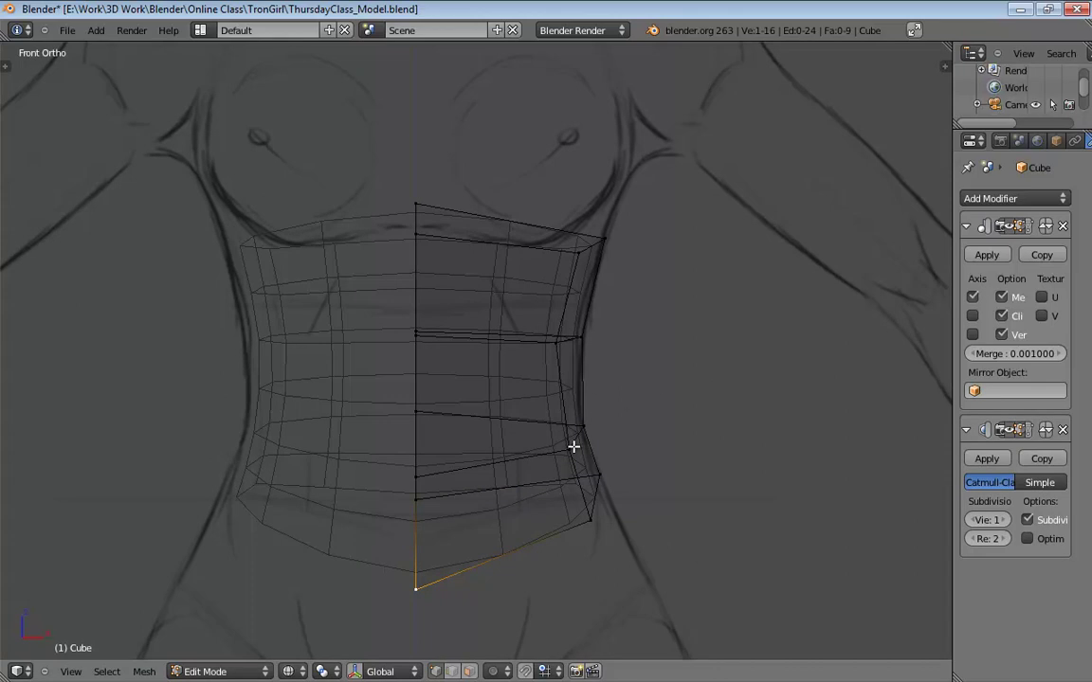
drag(573, 446, 561, 448)
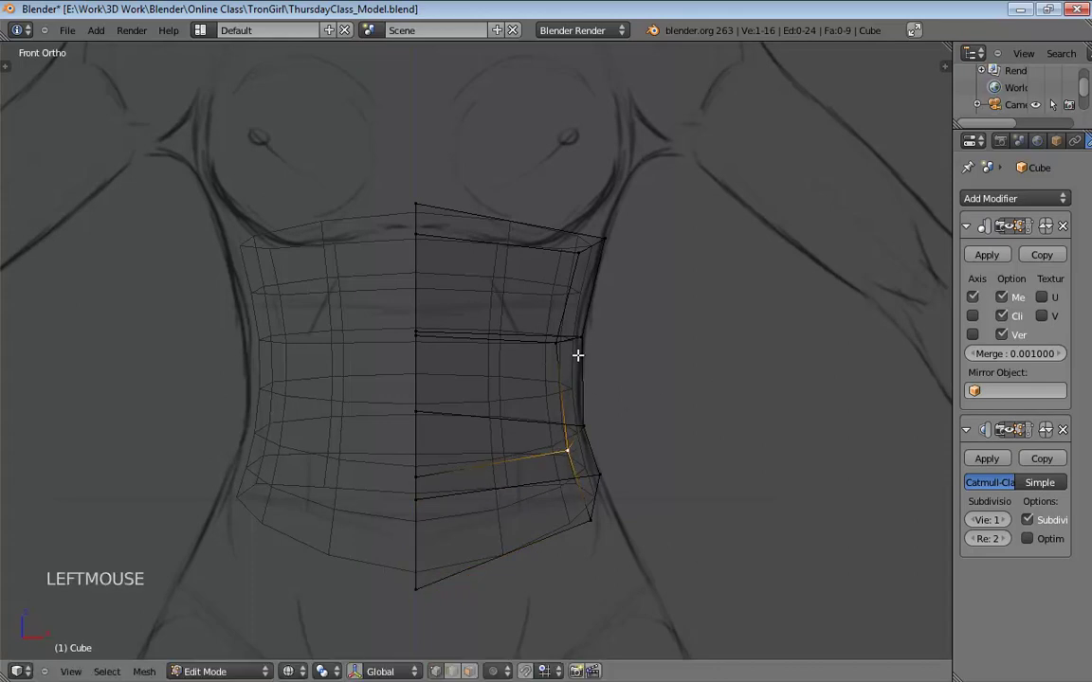
drag(558, 341, 561, 343)
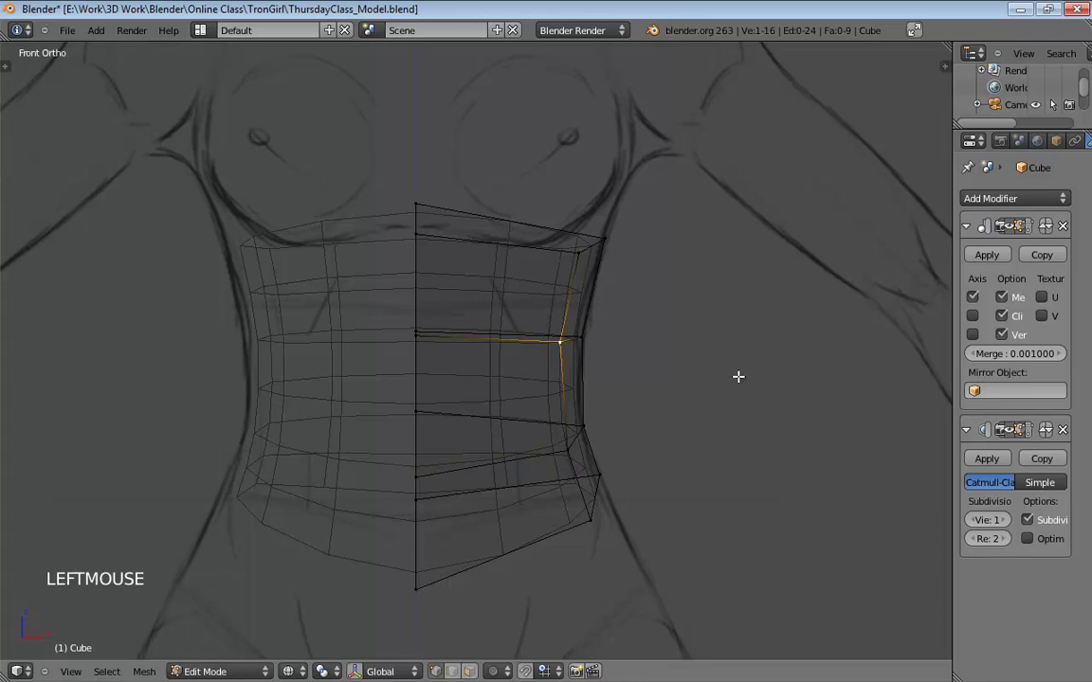
mouse_move(714, 417)
shift+middle_down()
mouse_move(706, 272)
mouse_move(492, 302)
mouse_move(563, 263)
mouse_move(667, 272)
mouse_move(687, 305)
mouse_move(595, 284)
mouse_move(605, 268)
mouse_move(657, 268)
mouse_move(591, 291)
mouse_move(631, 321)
mouse_move(701, 324)
mouse_move(677, 332)
shift+middle_up()
scroll(492, 296, down, 3)
Switch to solid shading in perspective, open the Tool Shelf, and return to Object Mode.
key(z)
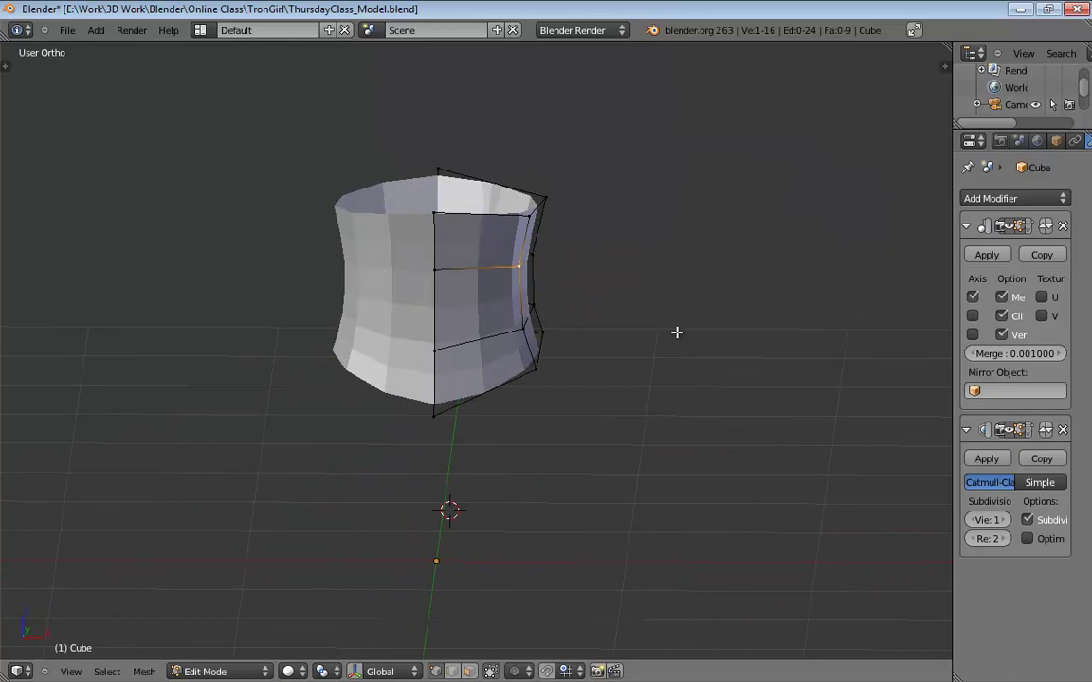
key(KP_5)
key(t)
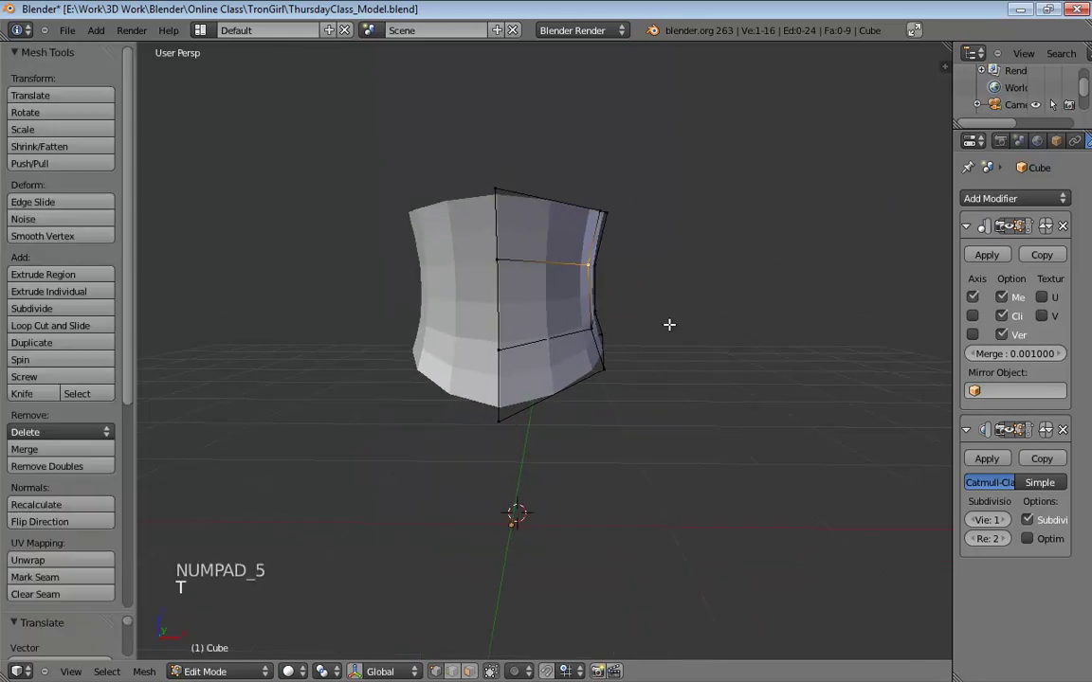
shift+middle_drag(622, 341, 756, 362)
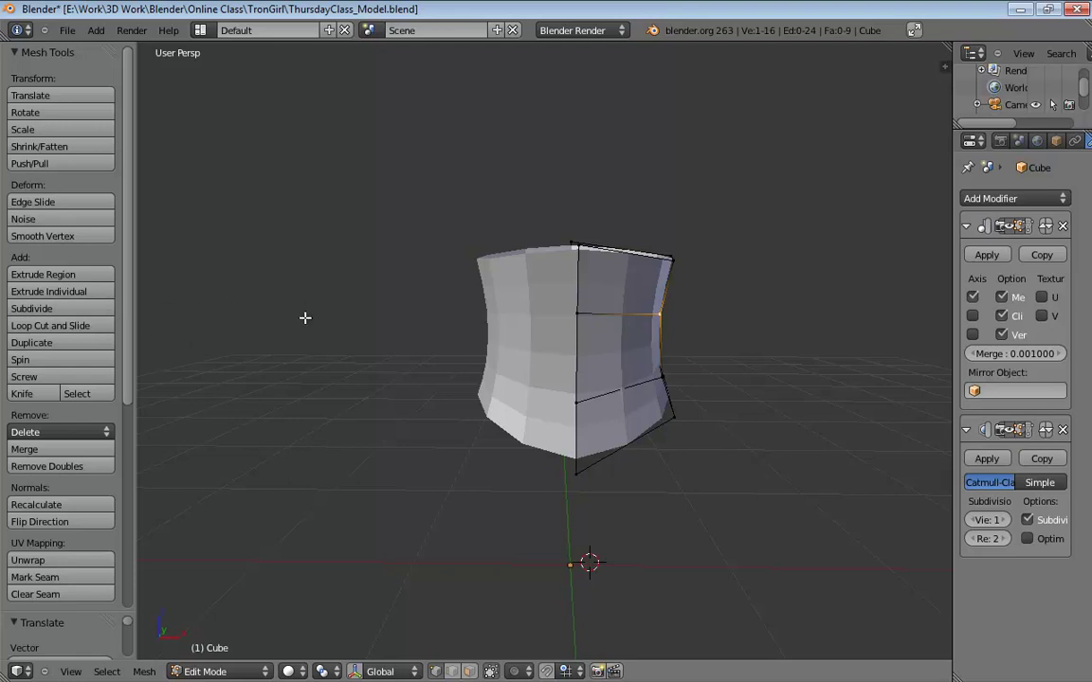
key(Tab)
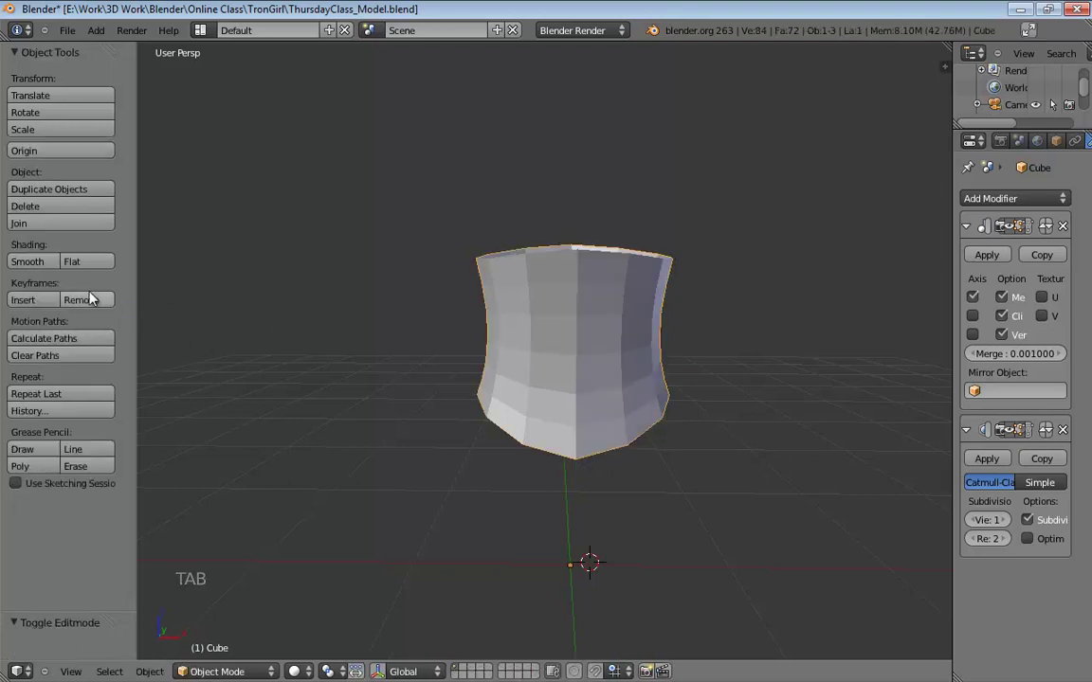
Apply smooth shading to the torso and raise the Subsurf View level to 2.
click(28, 261)
mouse_move(616, 360)
middle_down()
mouse_move(657, 365)
mouse_move(543, 361)
mouse_move(689, 366)
middle_up()
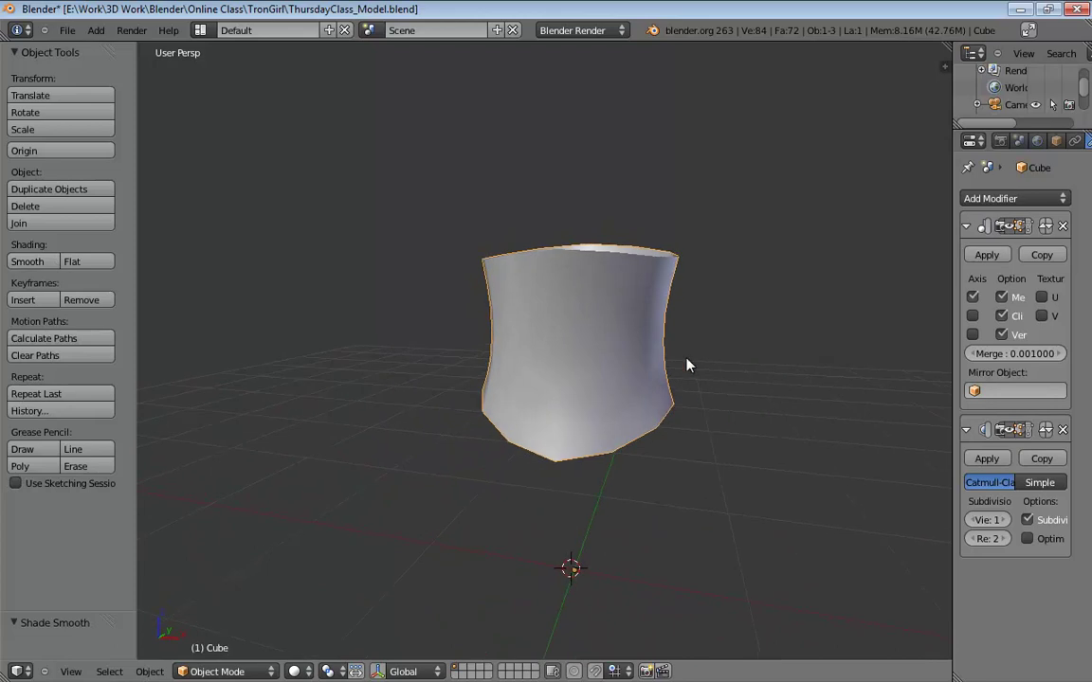
click(1002, 522)
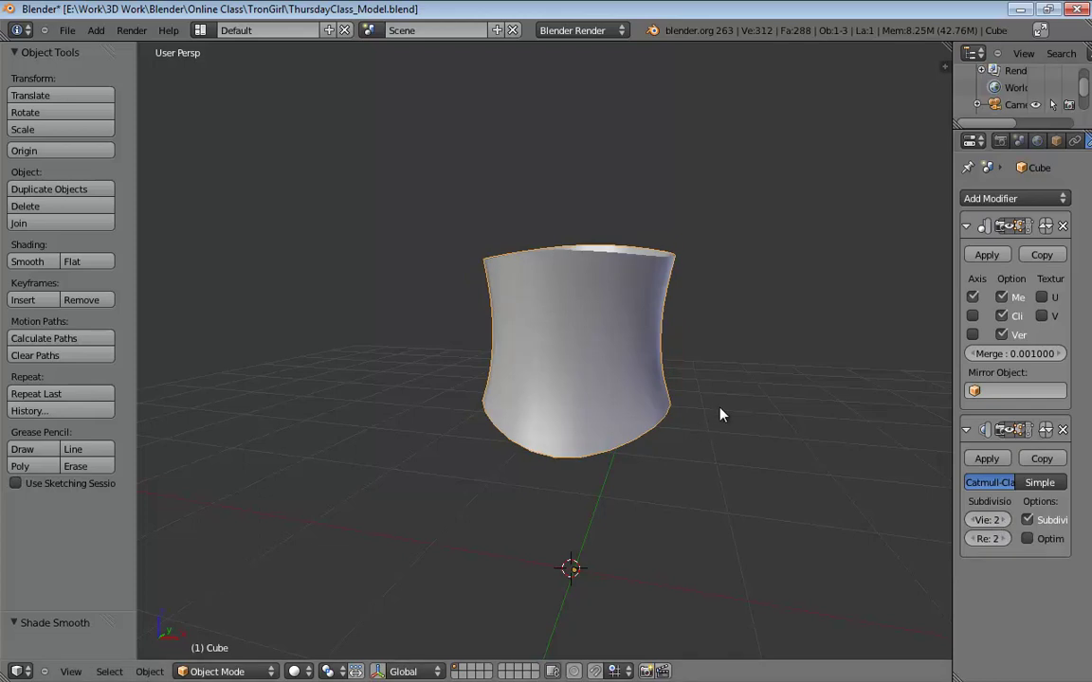
middle_drag(706, 350, 675, 342)
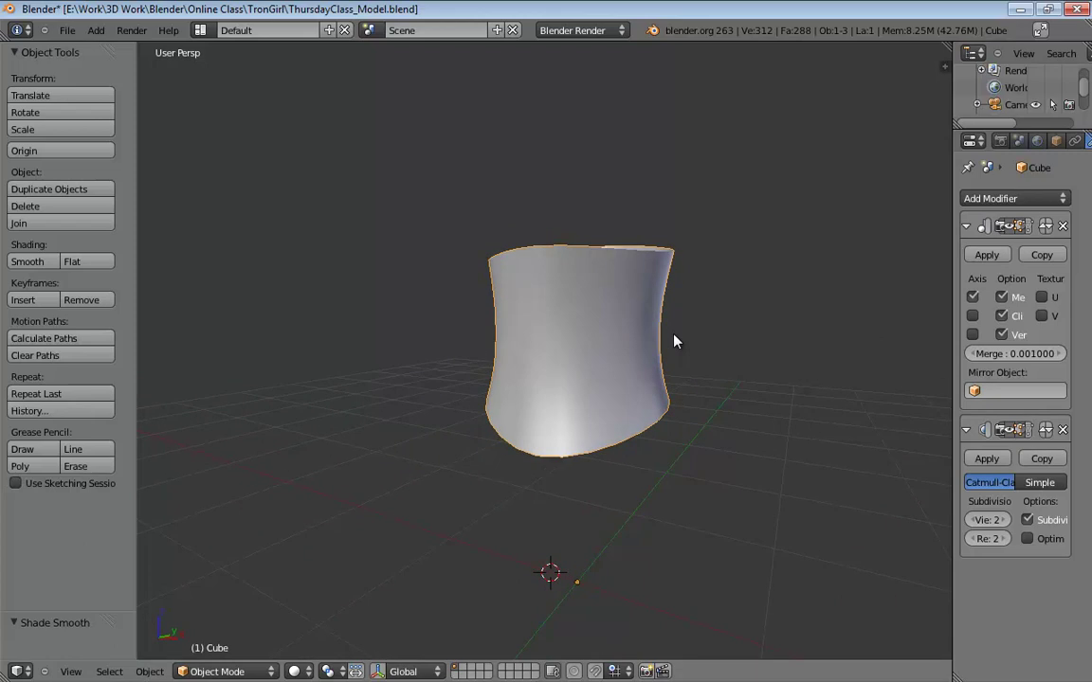
key(KP_1)
Enter Edit Mode in front orthographic wireframe and hide the Subsurf modifier's edit-mode display.
key(KP_5)
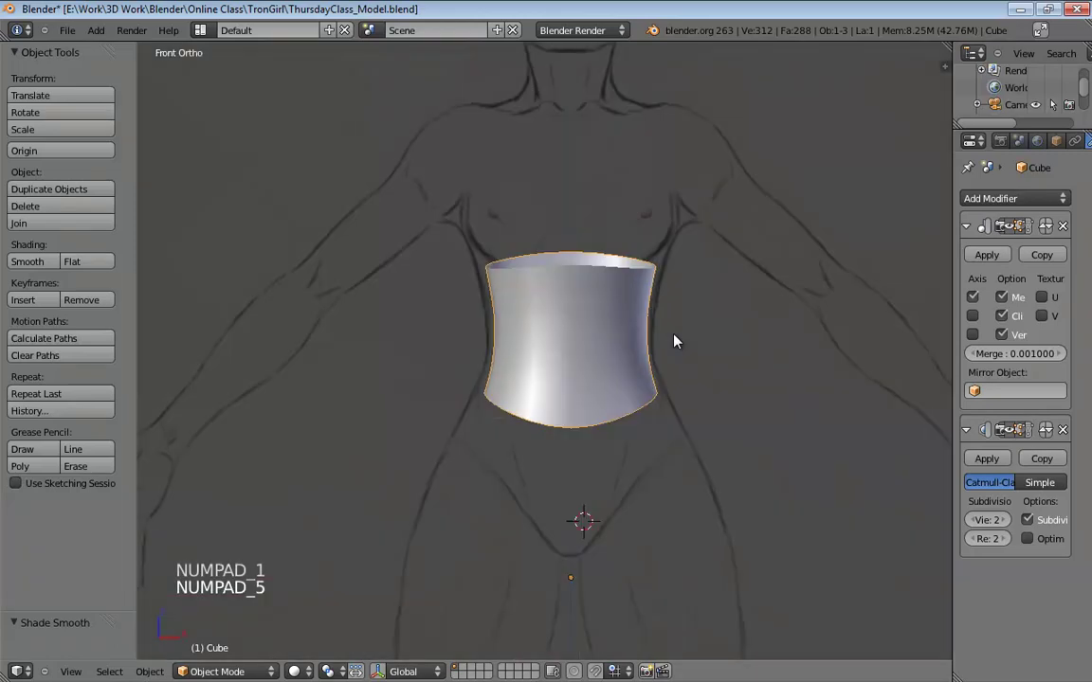
key(Tab)
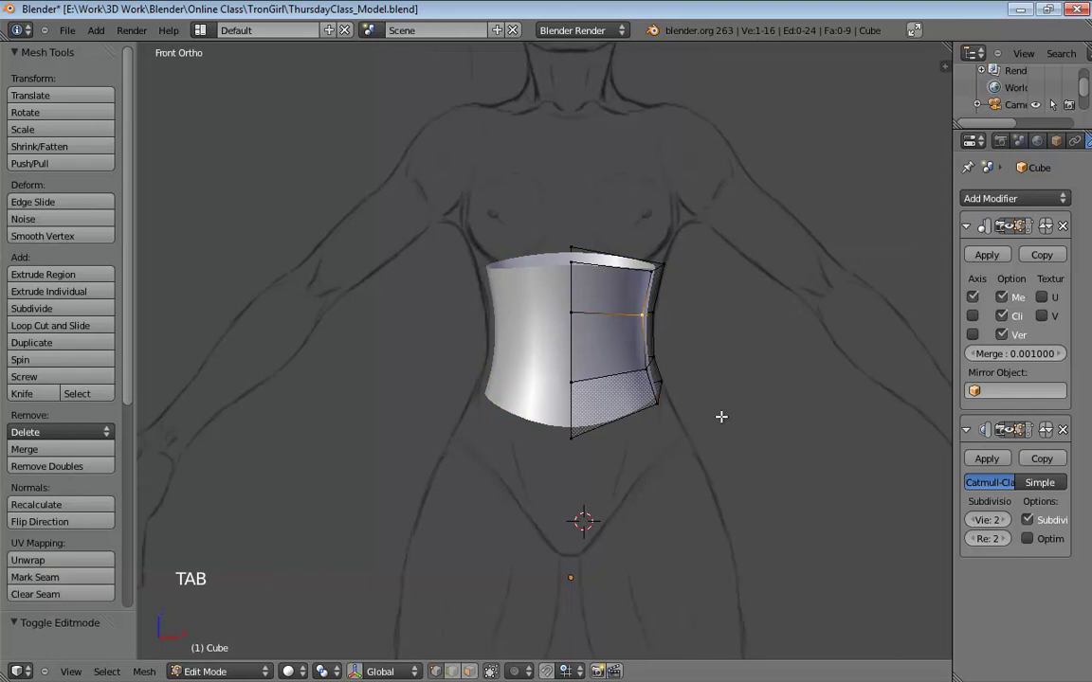
key(z)
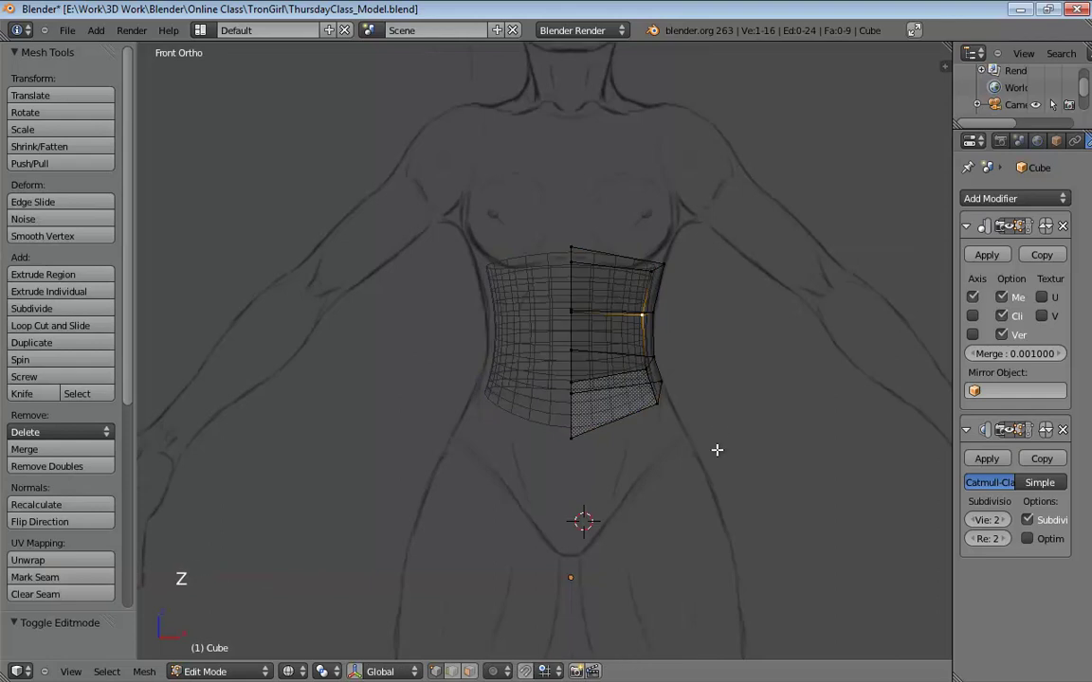
shift+middle_drag(716, 450, 700, 424)
scroll(696, 423, up, 3)
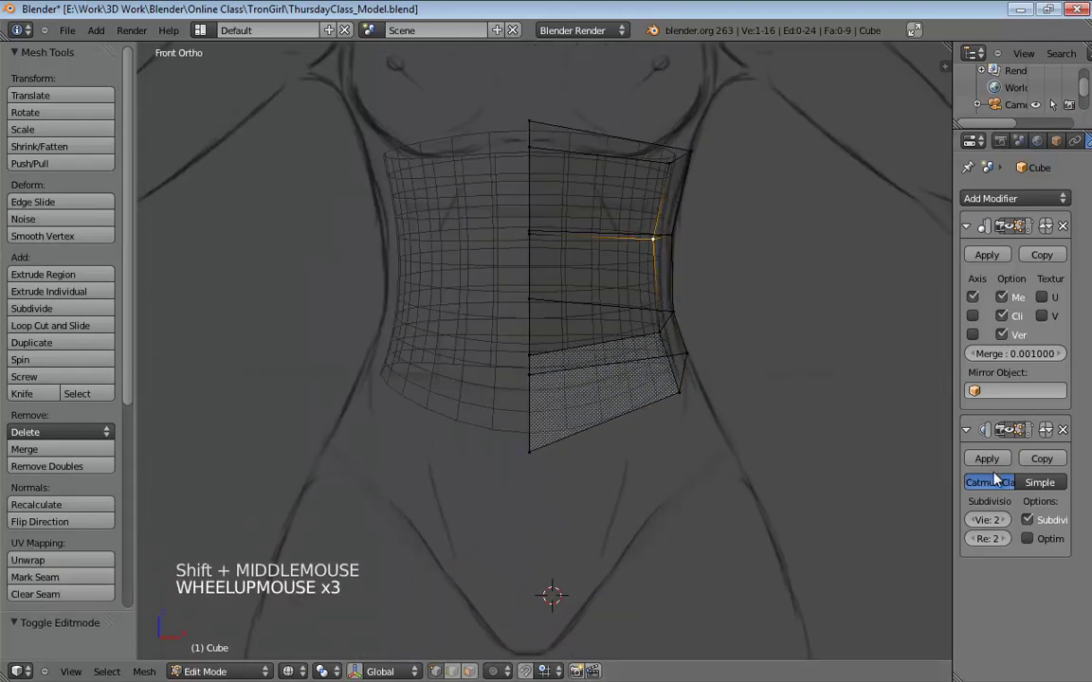
click(1023, 430)
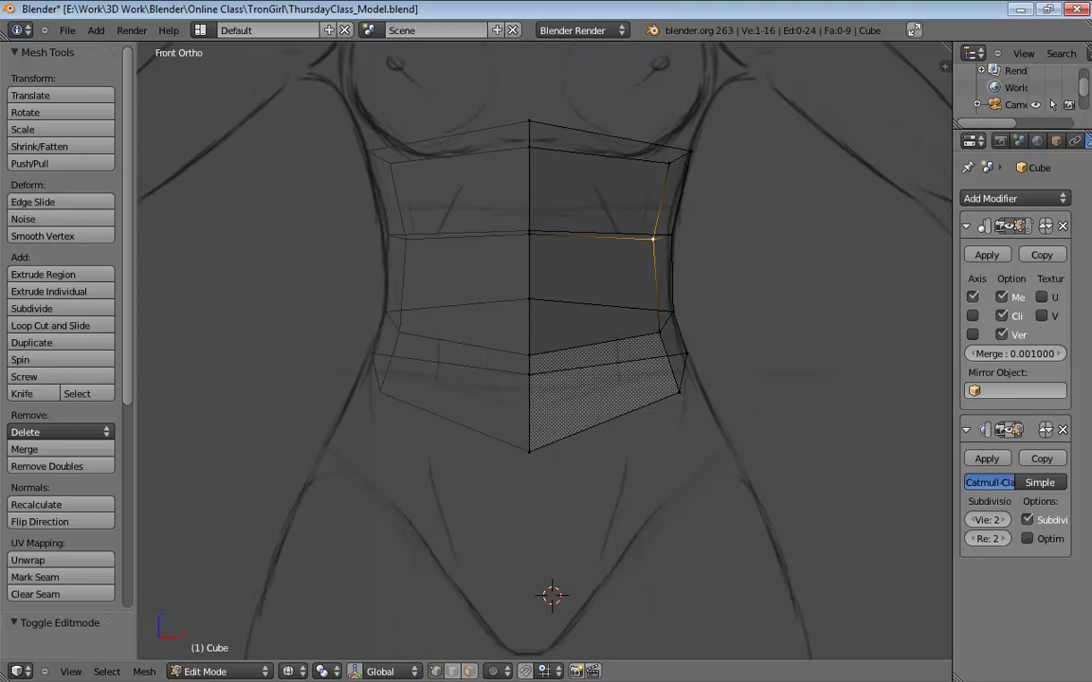
Toggle the mirror and subdivision previews, then select the torso's bottom edge loop.
click(1012, 229)
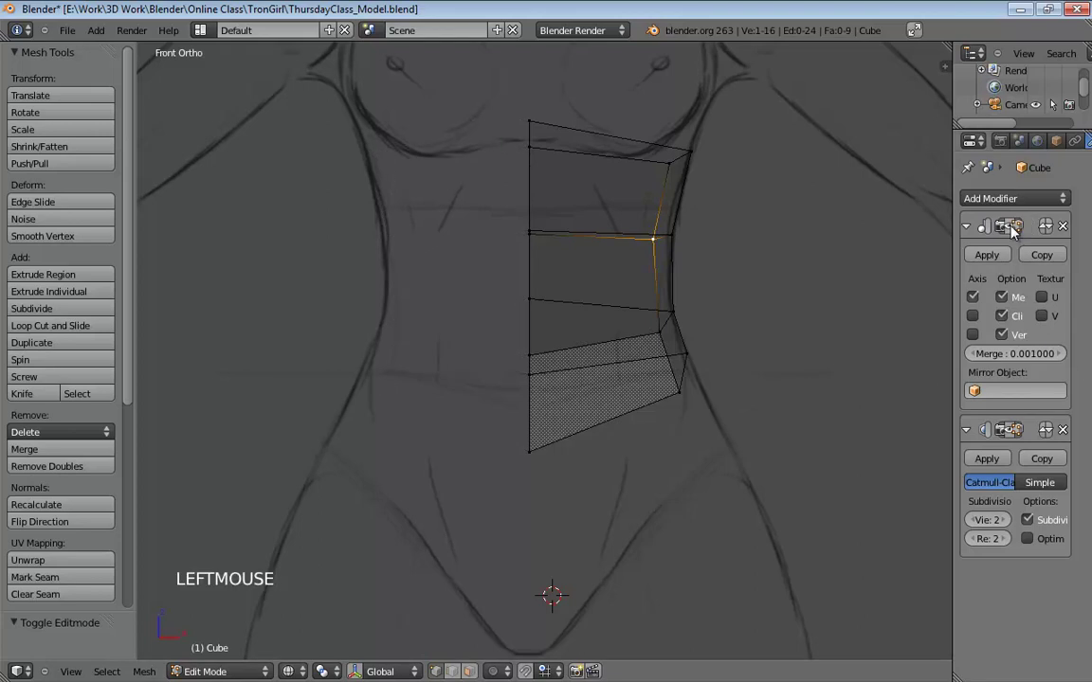
click(1013, 431)
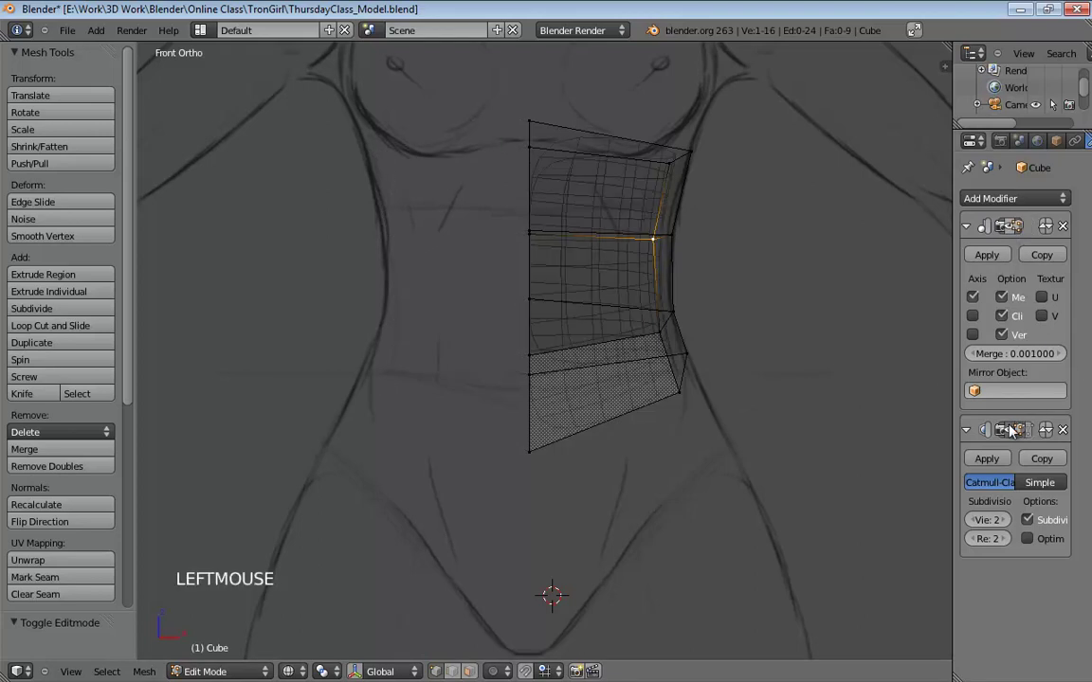
click(1007, 230)
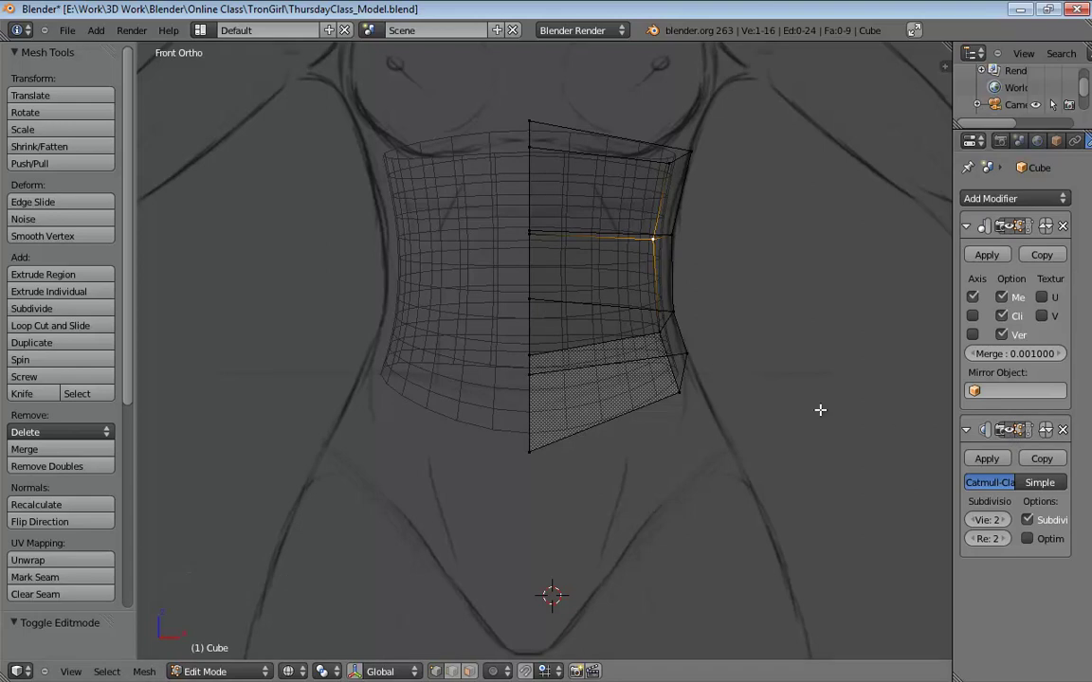
click(1012, 431)
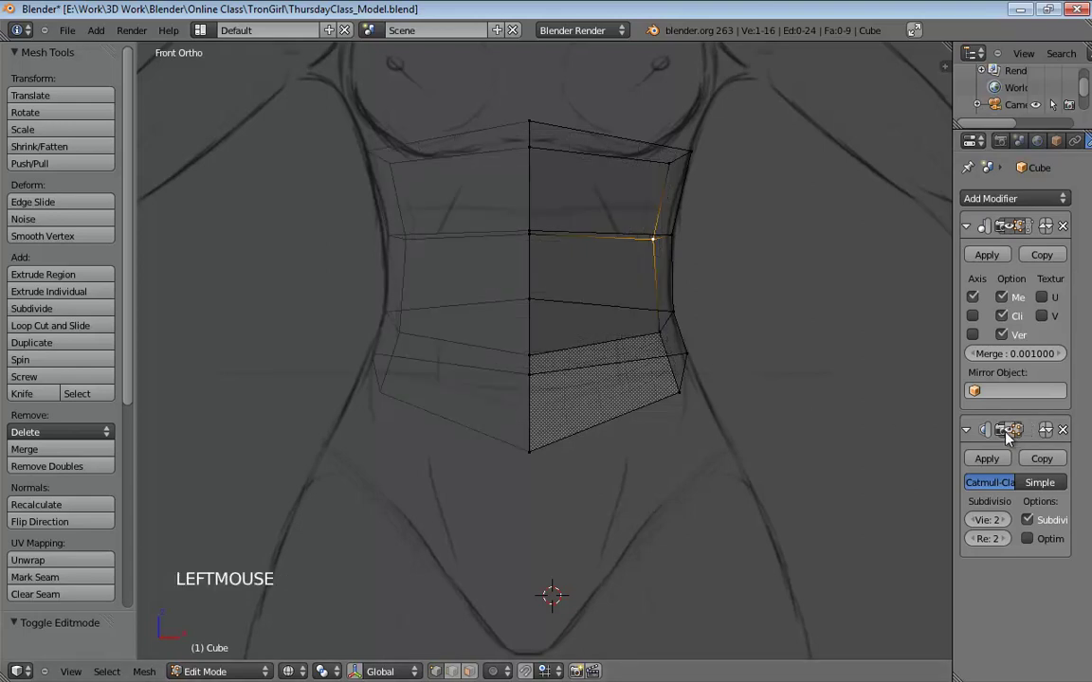
alt+click(593, 427)
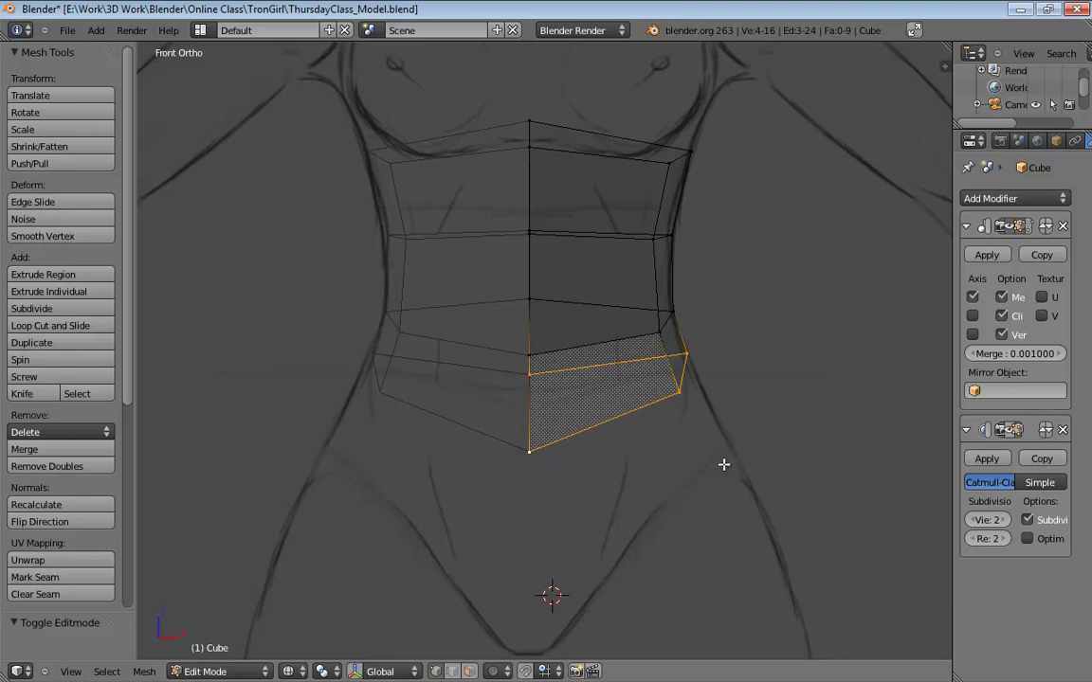
In front view, extrude the bottom loop downward into a new band over the hips.
middle_drag(724, 465, 690, 471)
key(KP_1)
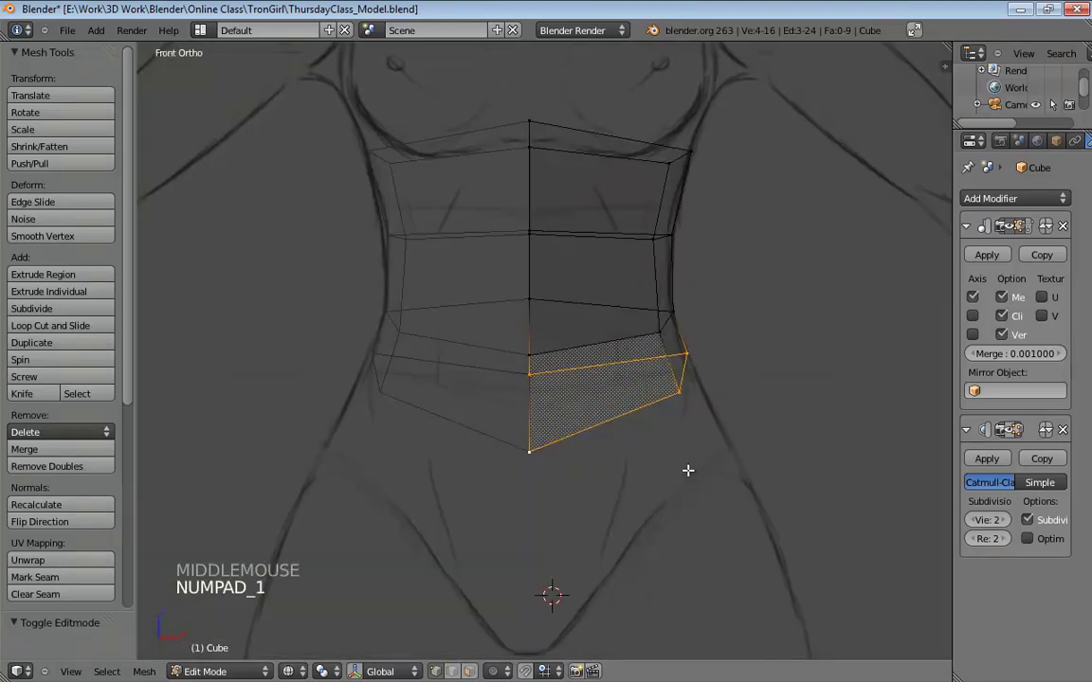
key(e)
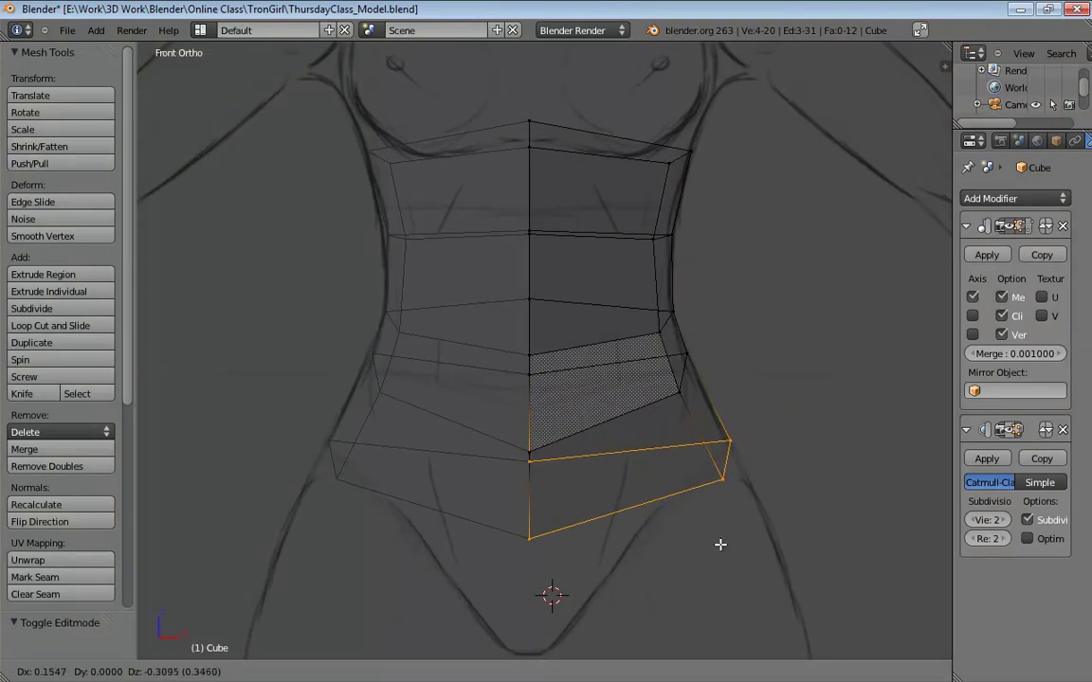
click(720, 546)
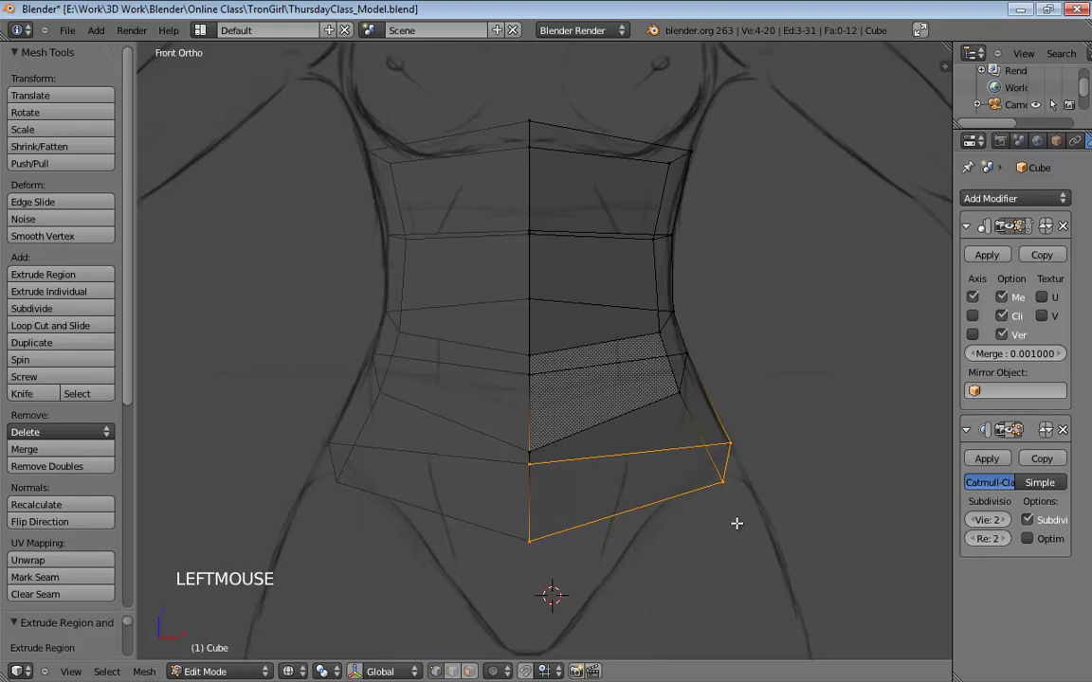
key(KP_3)
Drag the hip band's front, middle and back bottom vertices onto the side sketch's hip curve.
click(429, 540)
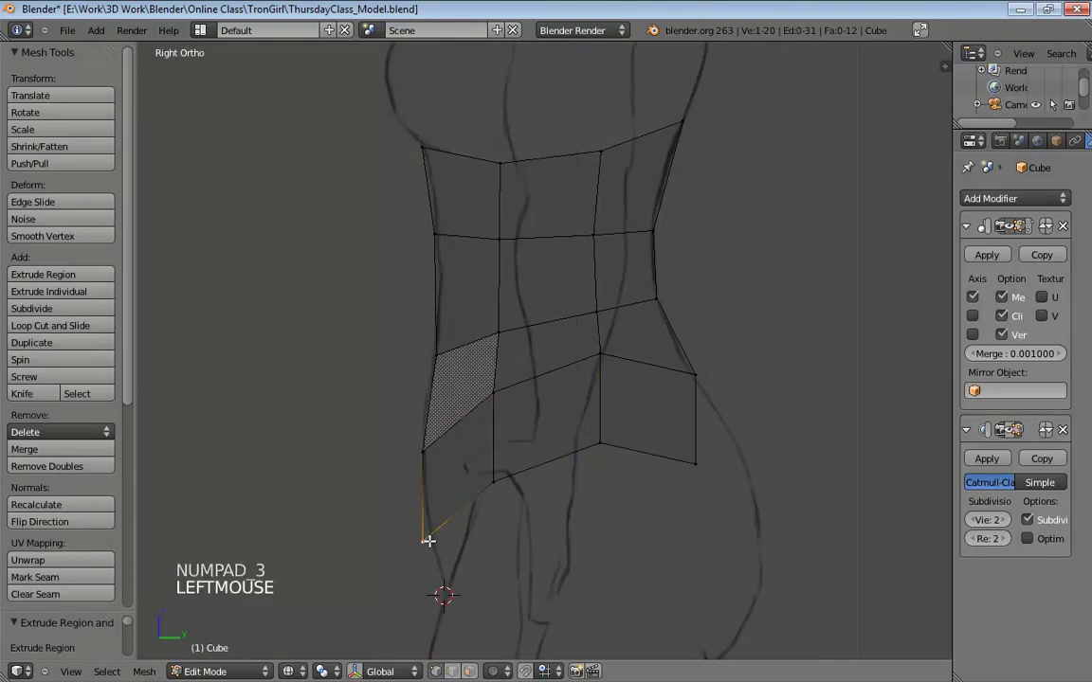
drag(431, 537, 511, 446)
click(602, 438)
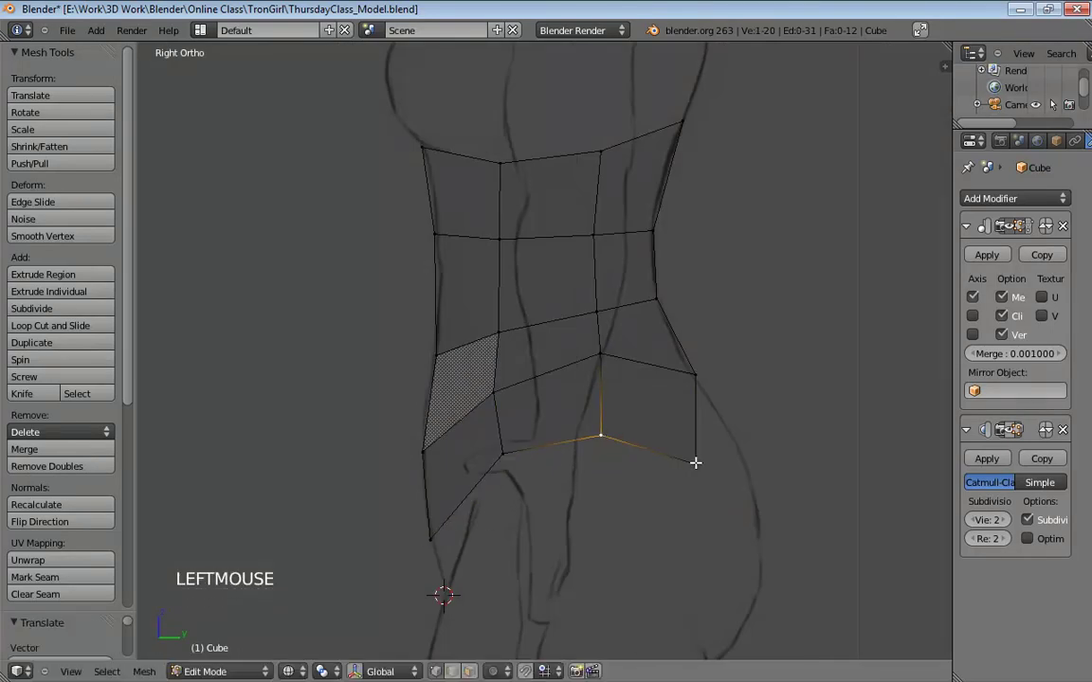
drag(696, 462, 752, 466)
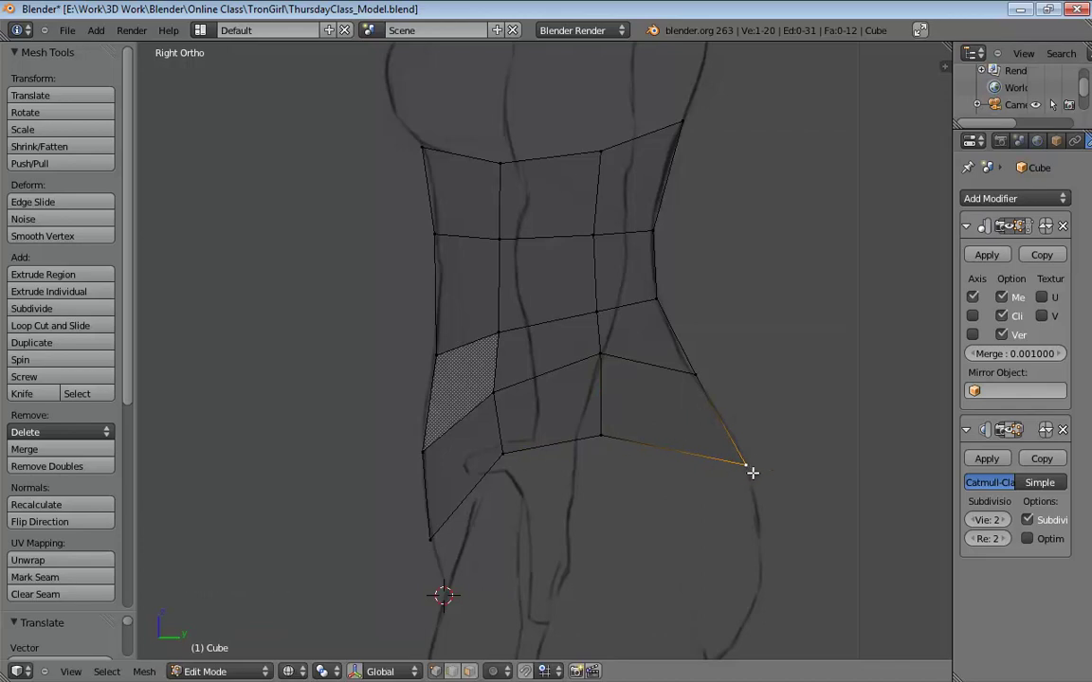
drag(606, 436, 629, 435)
shift+middle_drag(838, 541, 827, 421)
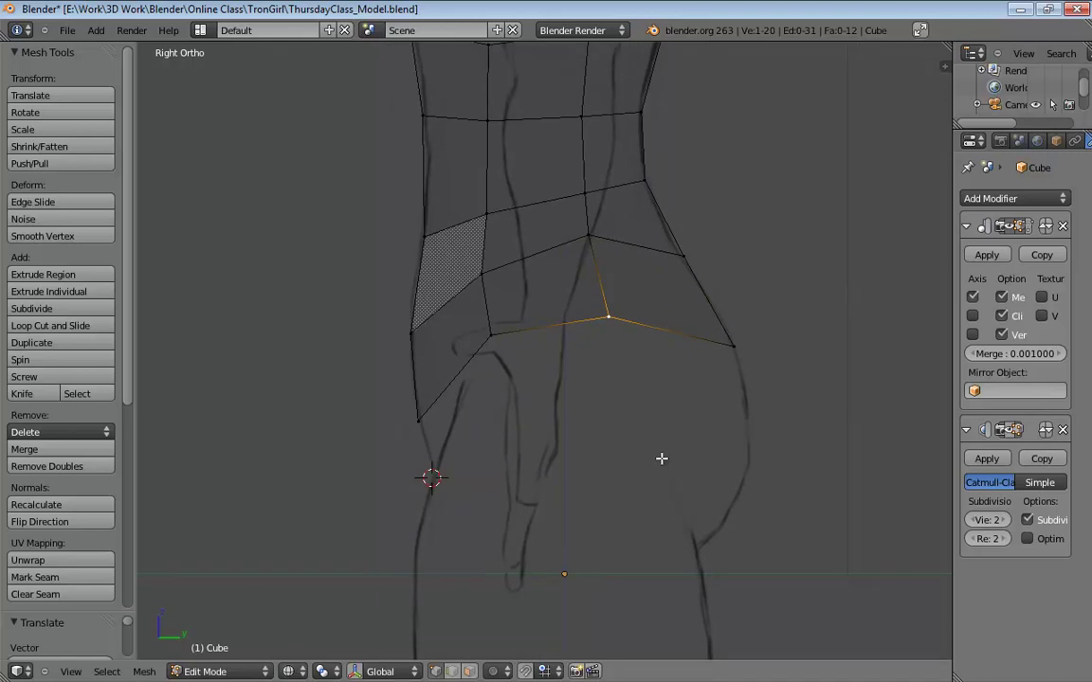
middle_drag(595, 444, 666, 478)
Switch to solid shading and perspective, orbiting to inspect the hip band from below.
key(z)
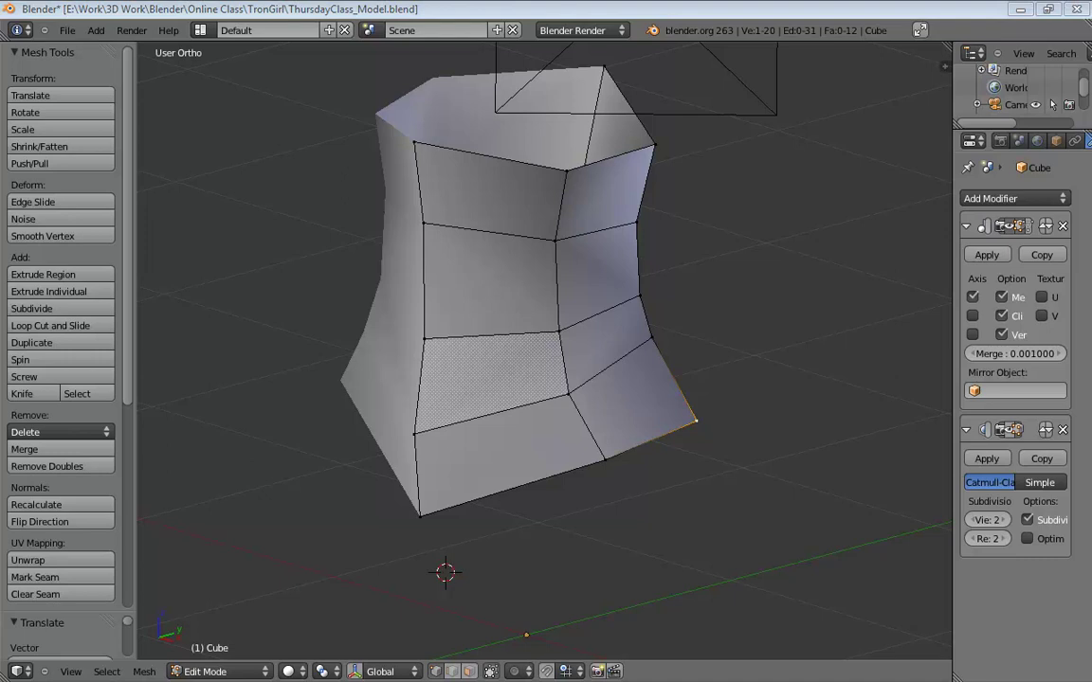
middle_drag(718, 398, 610, 394)
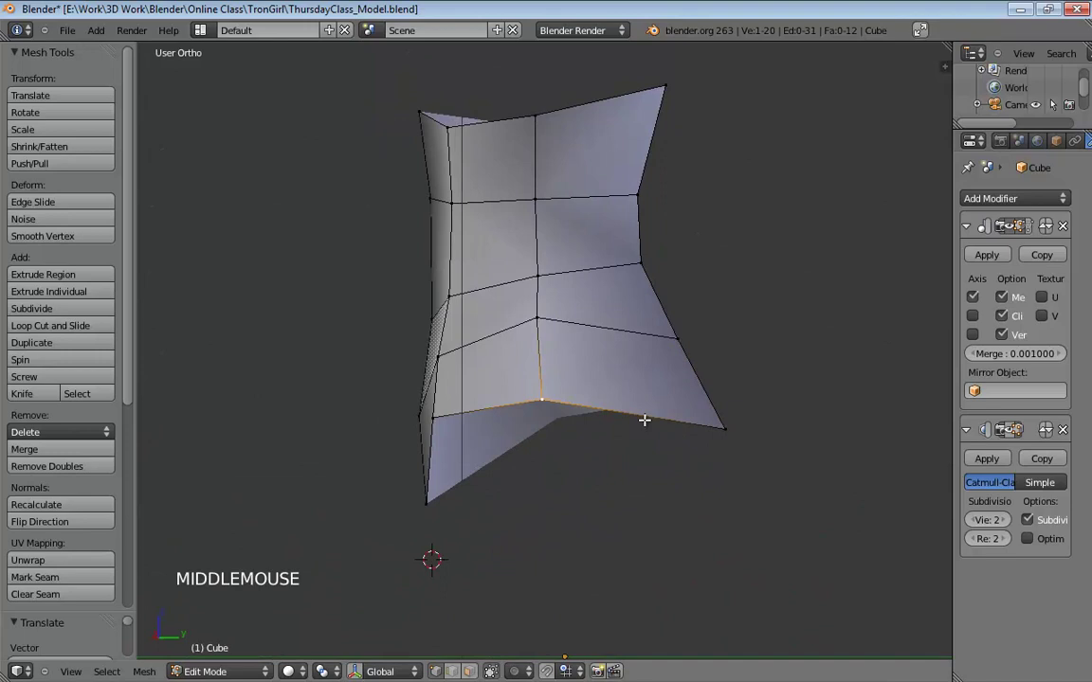
middle_drag(704, 451, 665, 432)
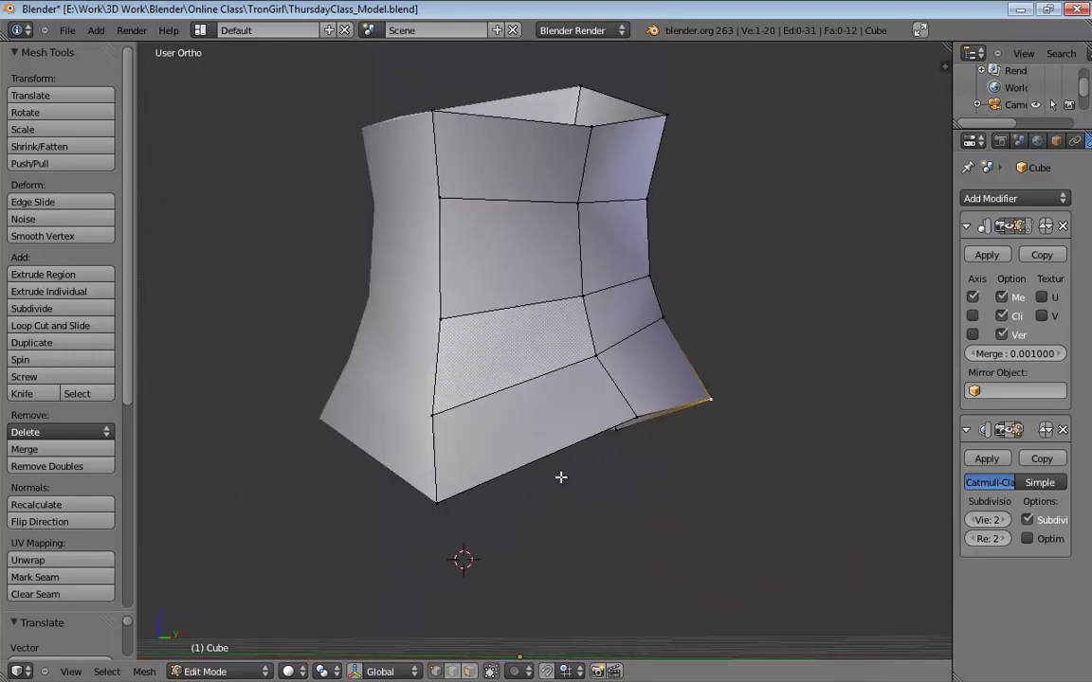
middle_drag(542, 419, 555, 458)
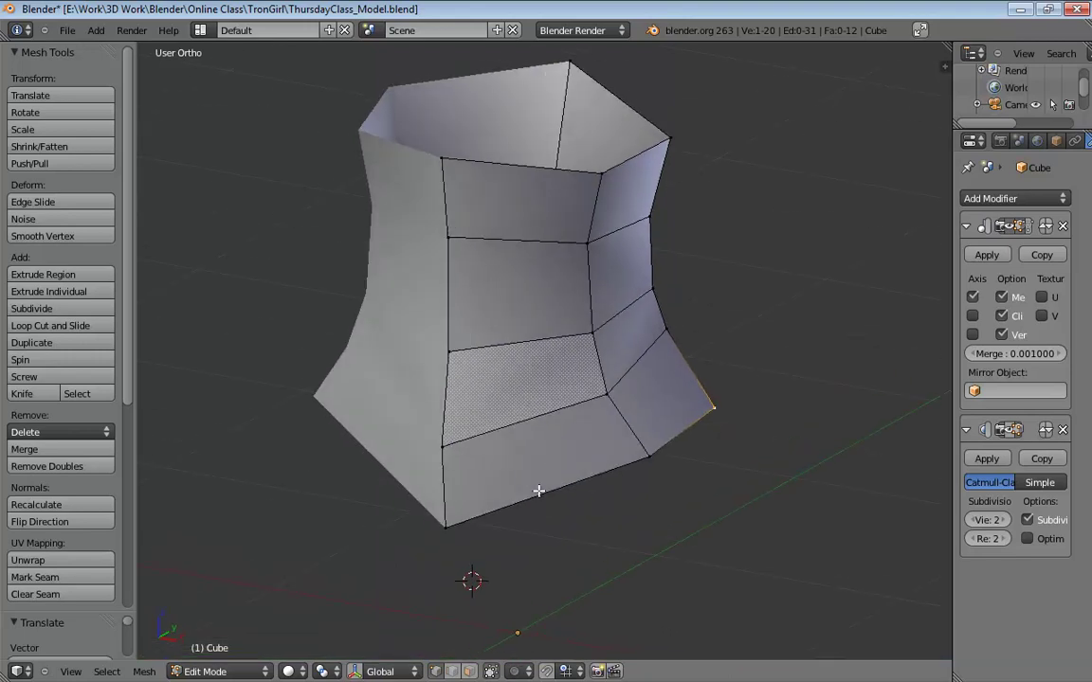
key(KP_5)
scroll(554, 479, down, 2)
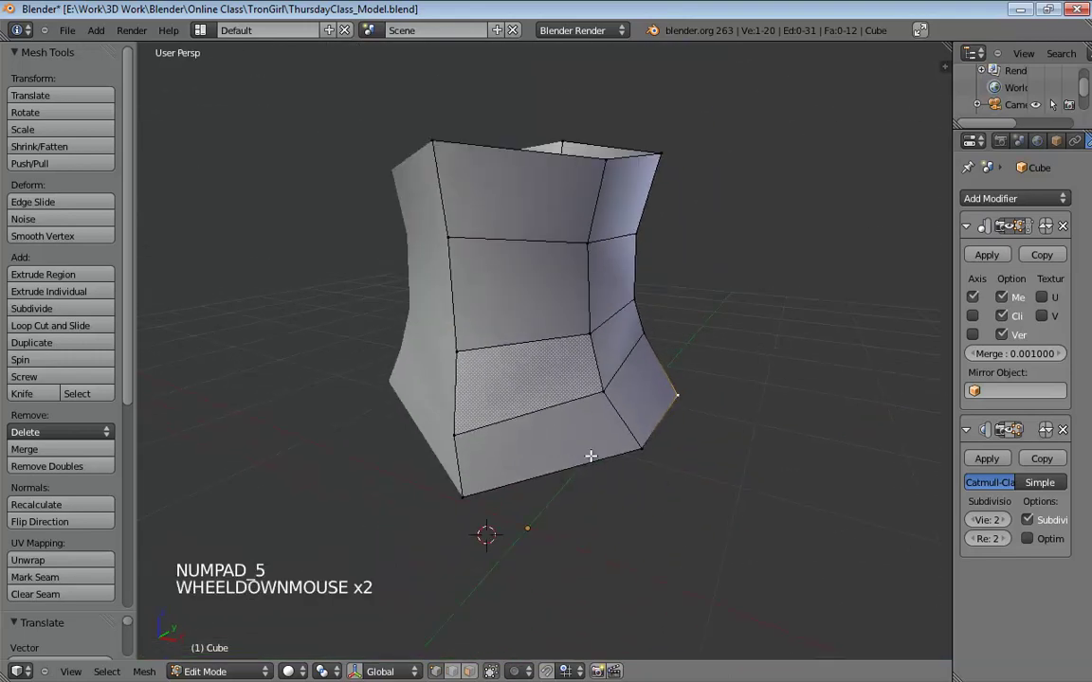
middle_drag(593, 456, 632, 362)
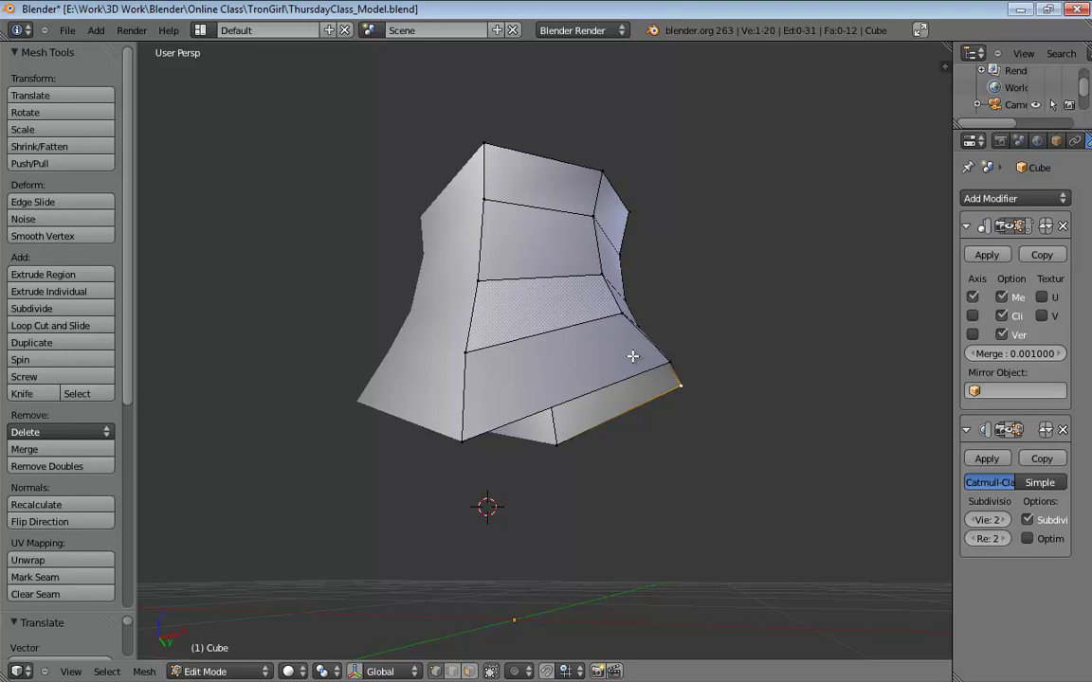
Cut a new vertical edge loop down the side of the torso.
key(ctrl+r)
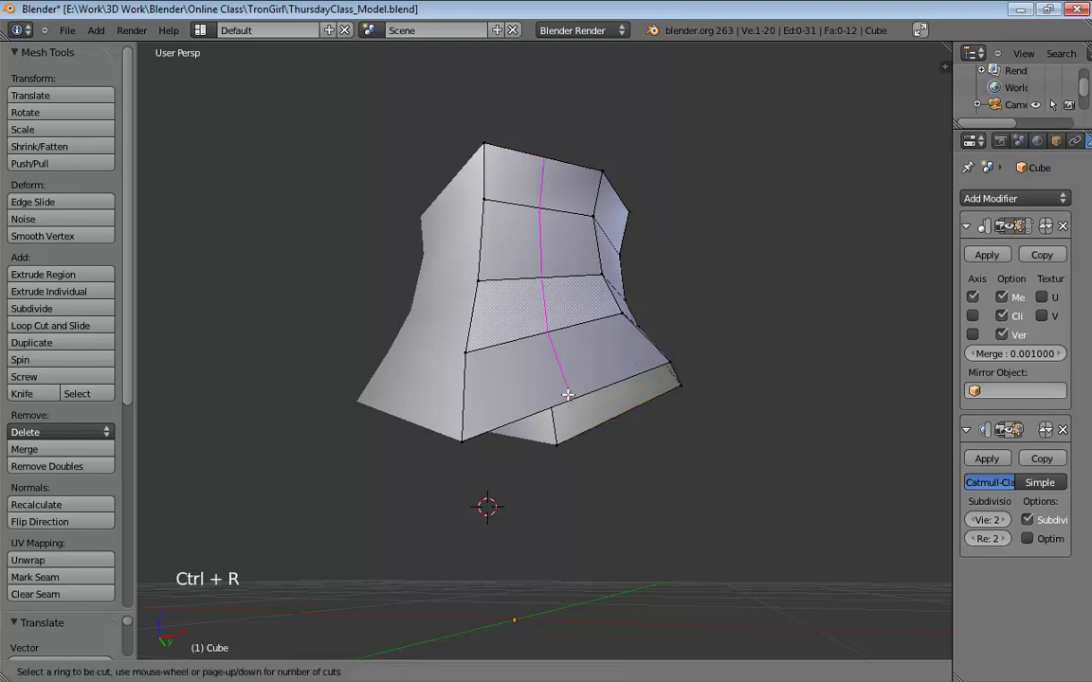
click(567, 394)
middle_drag(653, 449, 546, 553)
In right orthographic wireframe view, align the top front and upper side-loop vertices with the sketch.
key(KP_3)
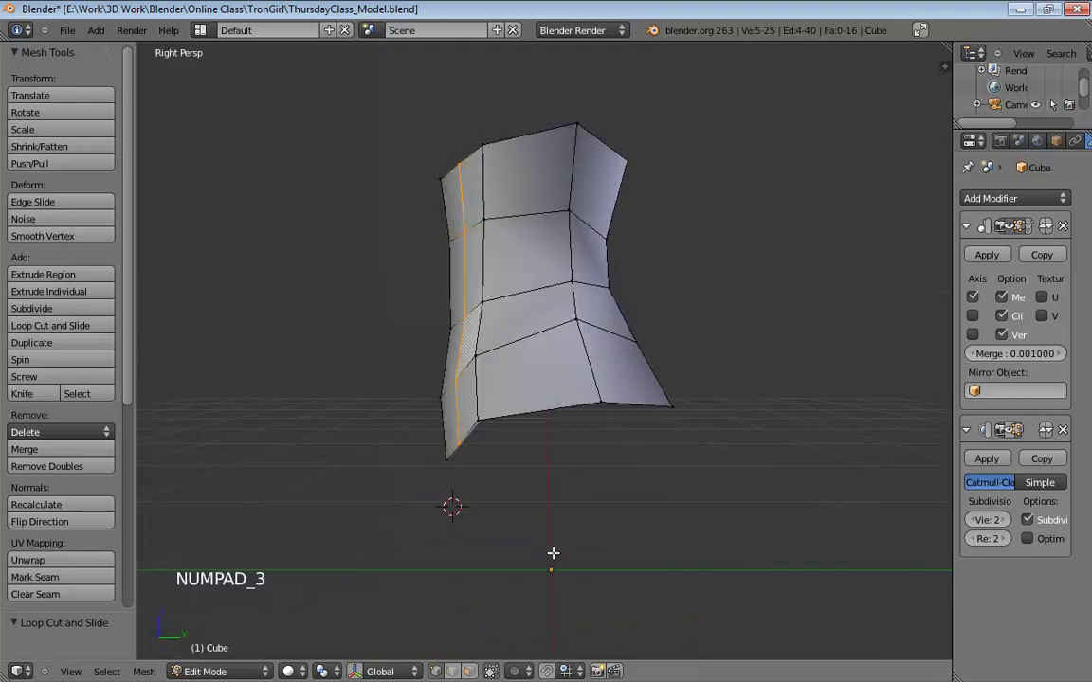
key(KP_5)
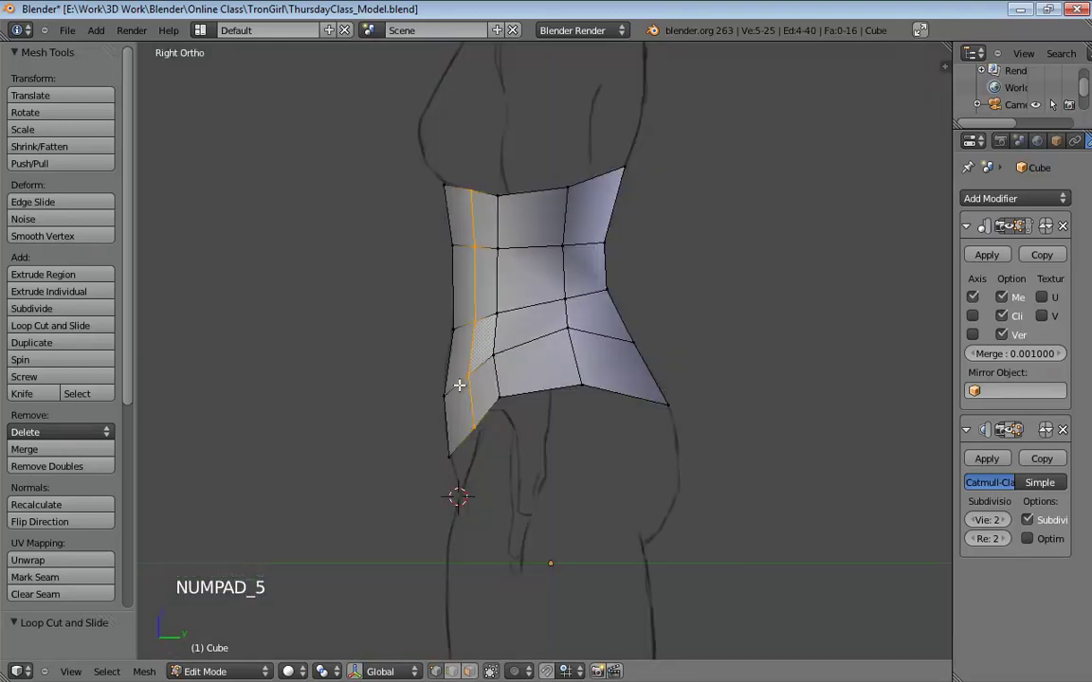
key(z)
shift+middle_drag(502, 341, 586, 354)
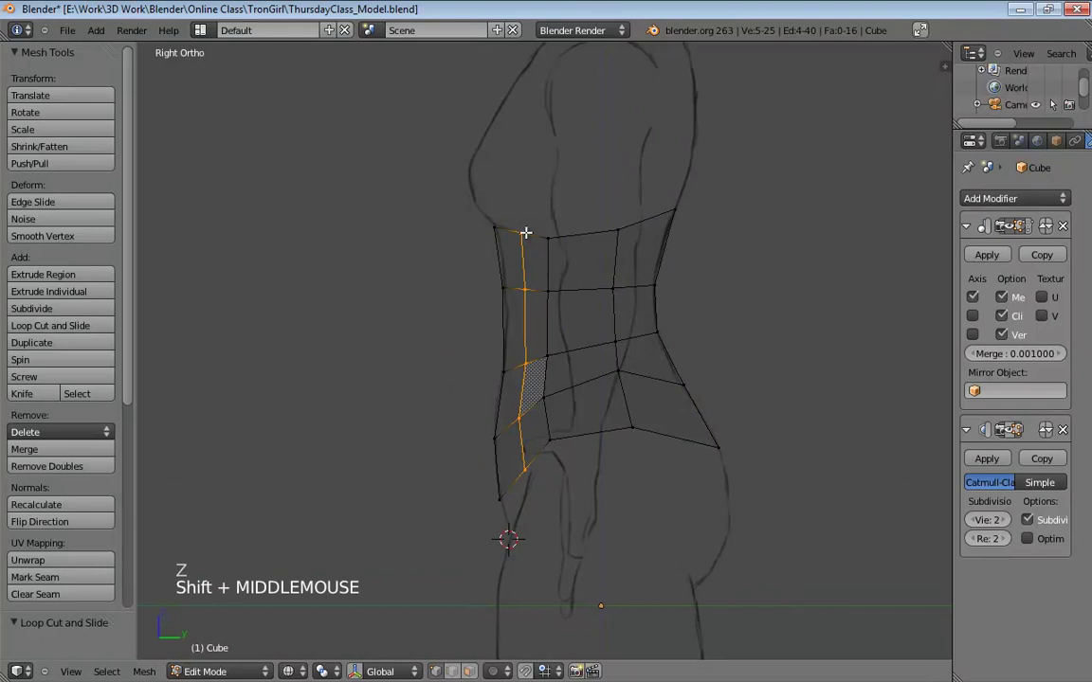
drag(524, 235, 495, 228)
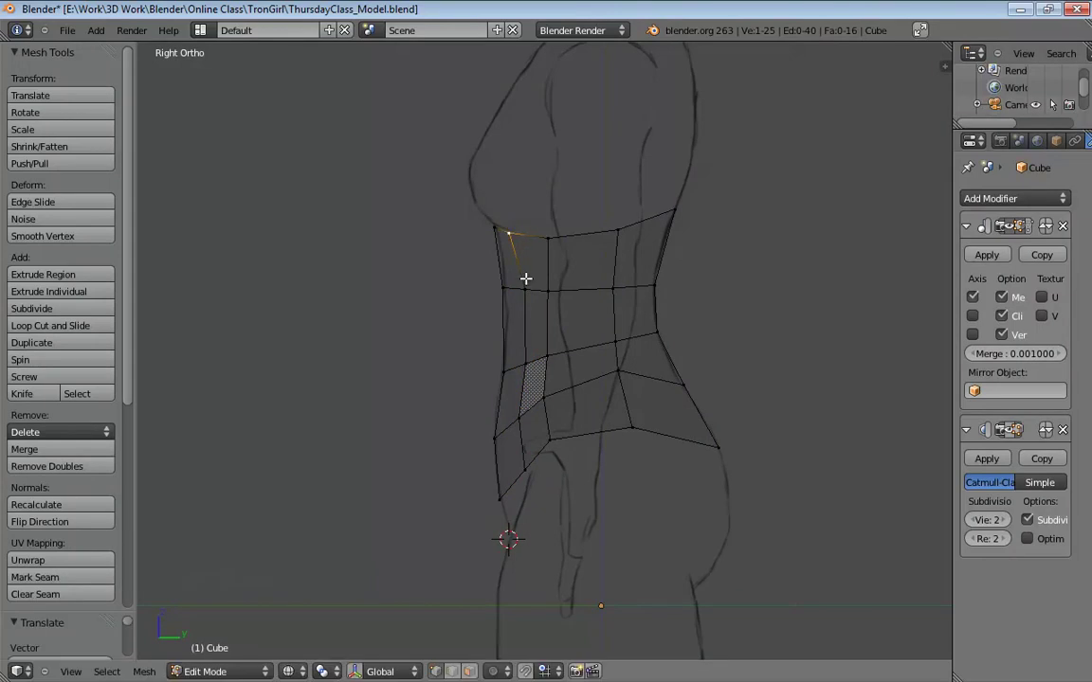
click(519, 288)
click(526, 358)
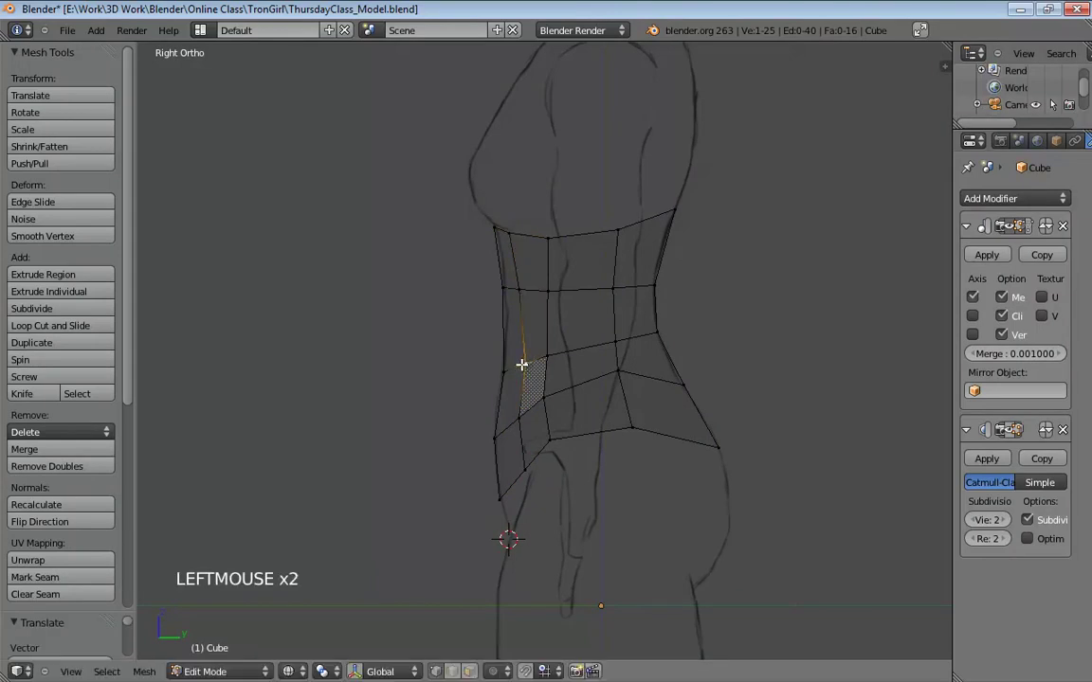
drag(524, 366, 518, 372)
drag(519, 420, 511, 424)
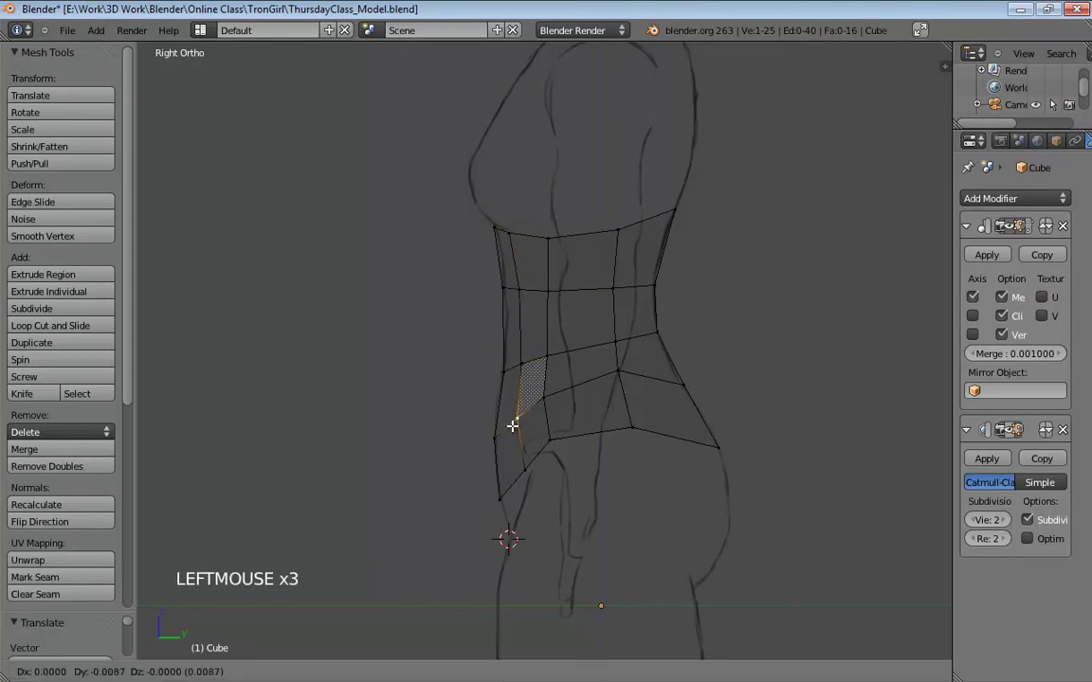
Zoom in and place the lower side-loop vertices on the side sketch line.
shift+middle_drag(509, 427, 531, 392)
scroll(589, 414, up, 3)
scroll(589, 414, up, 1)
shift+middle_drag(588, 414, 611, 275)
drag(537, 278, 528, 402)
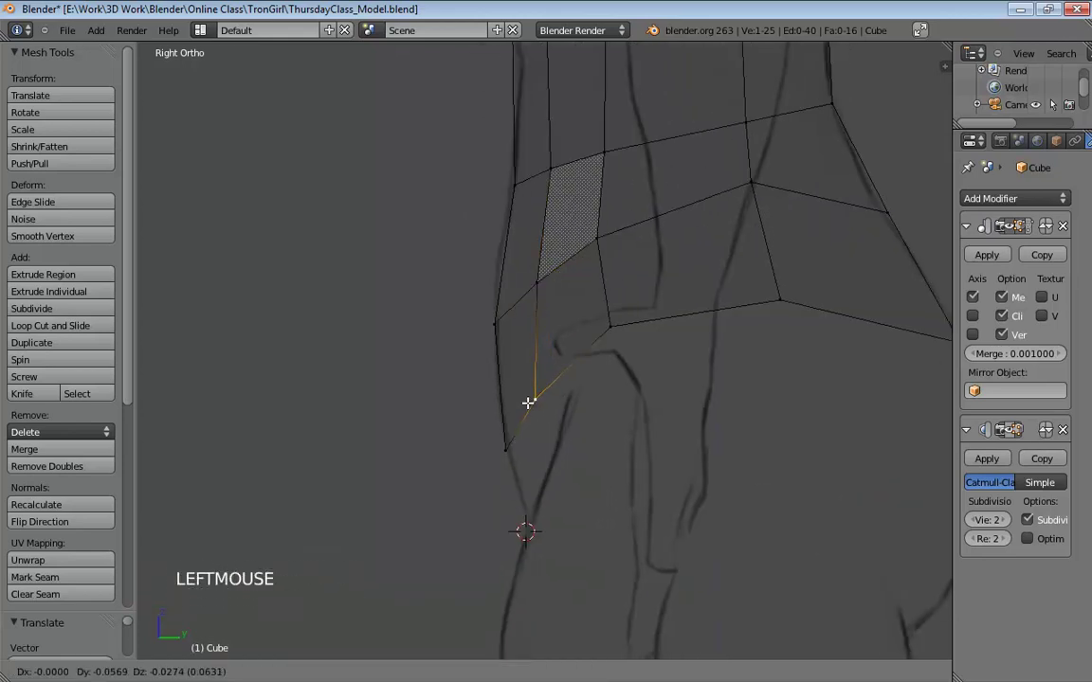
drag(527, 286, 520, 290)
Pull the lower back hip vertex onto the sketch outline.
shift+middle_drag(519, 290, 692, 344)
click(750, 314)
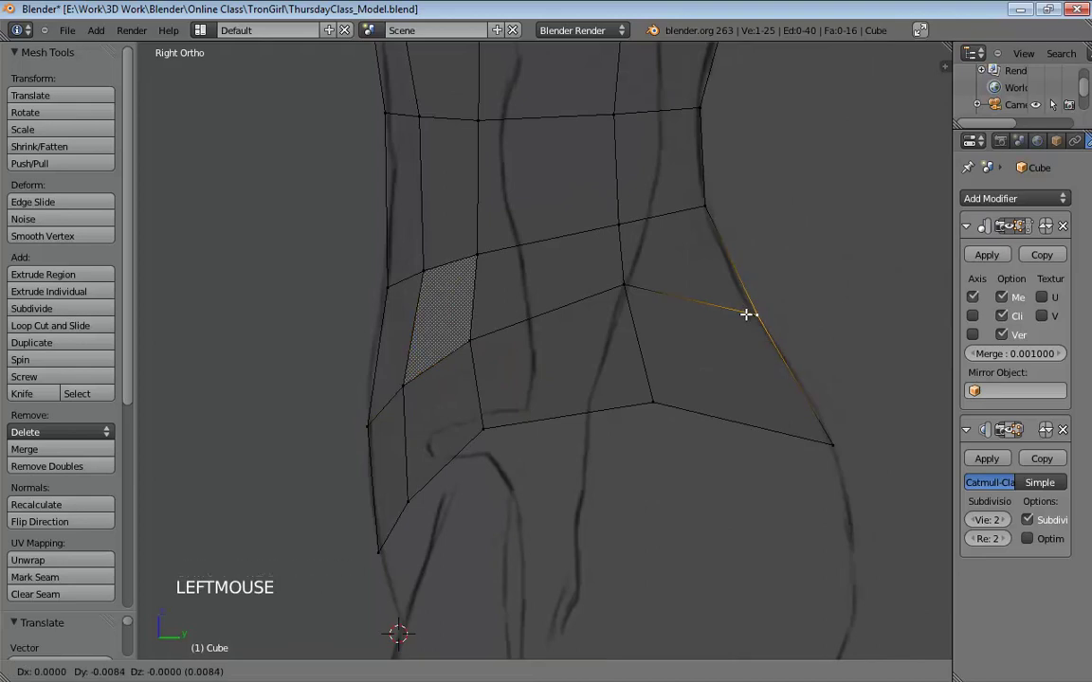
drag(833, 441, 827, 427)
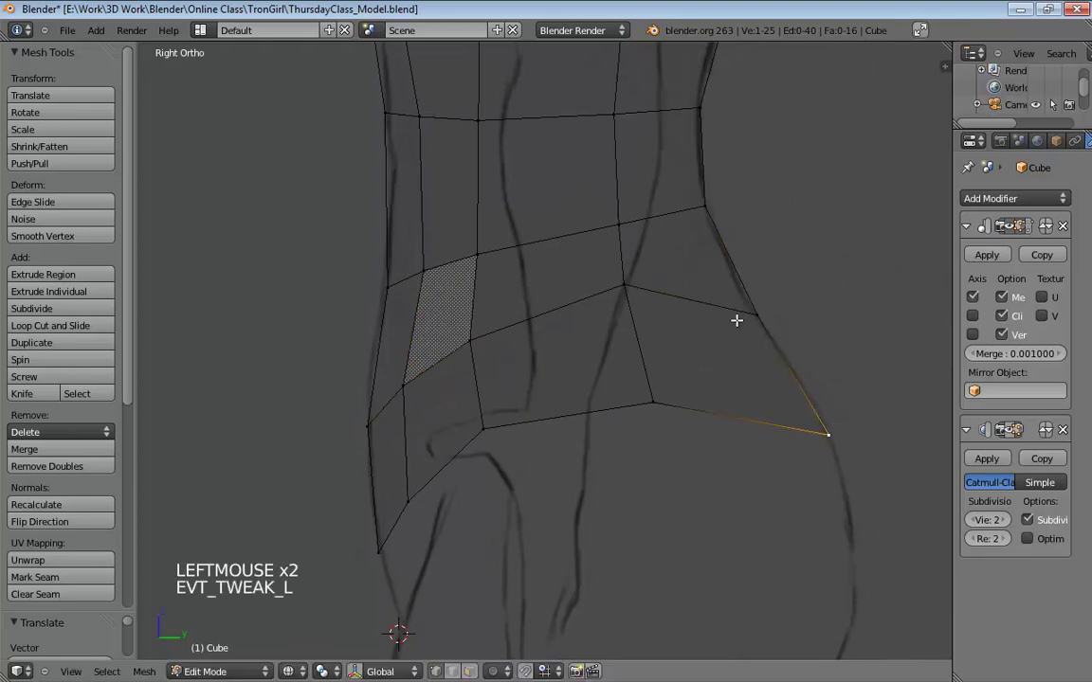
shift+middle_drag(737, 317, 805, 392)
scroll(645, 367, down, 4)
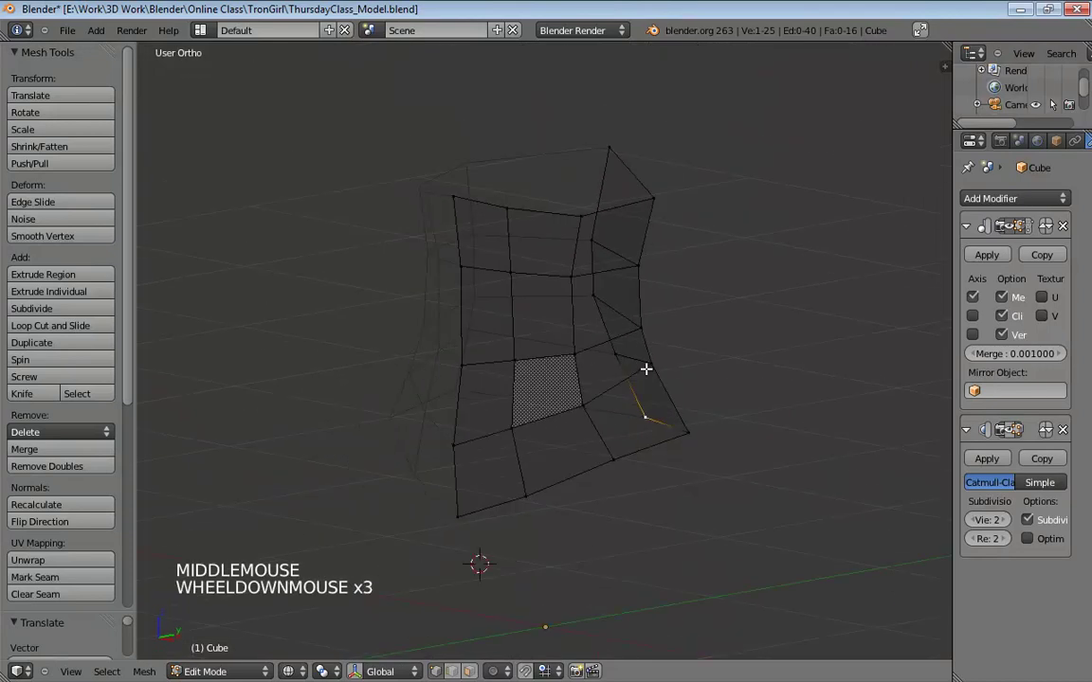
middle_drag(645, 368, 575, 438)
Cut a vertical edge loop down the torso front, between the centre line and the side.
key(ctrl+r)
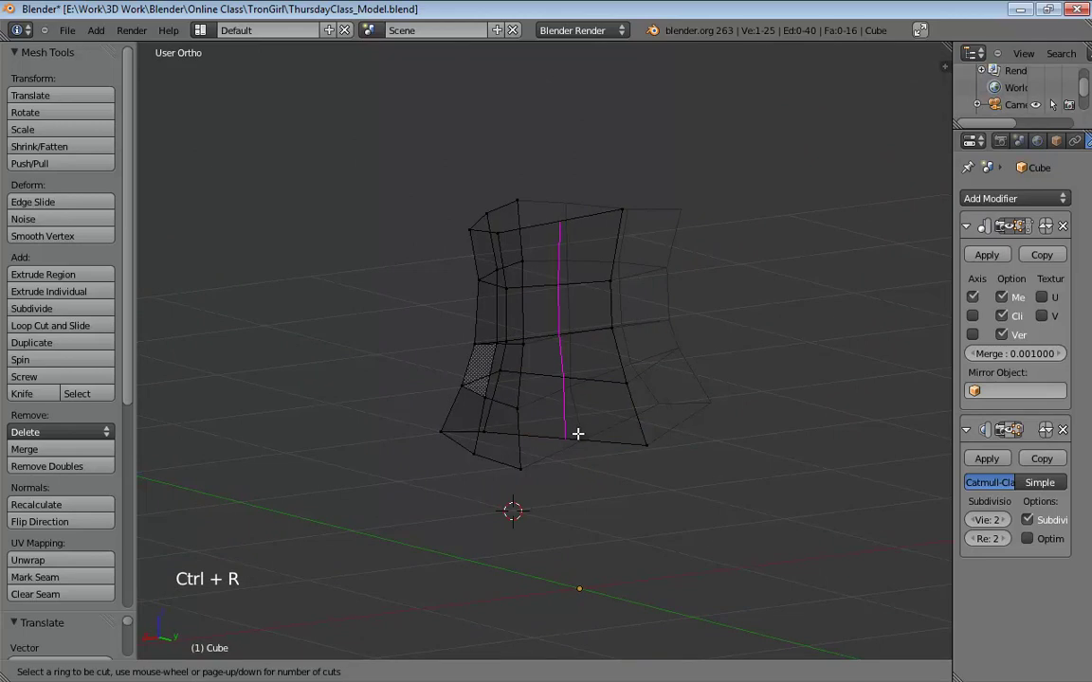
click(577, 434)
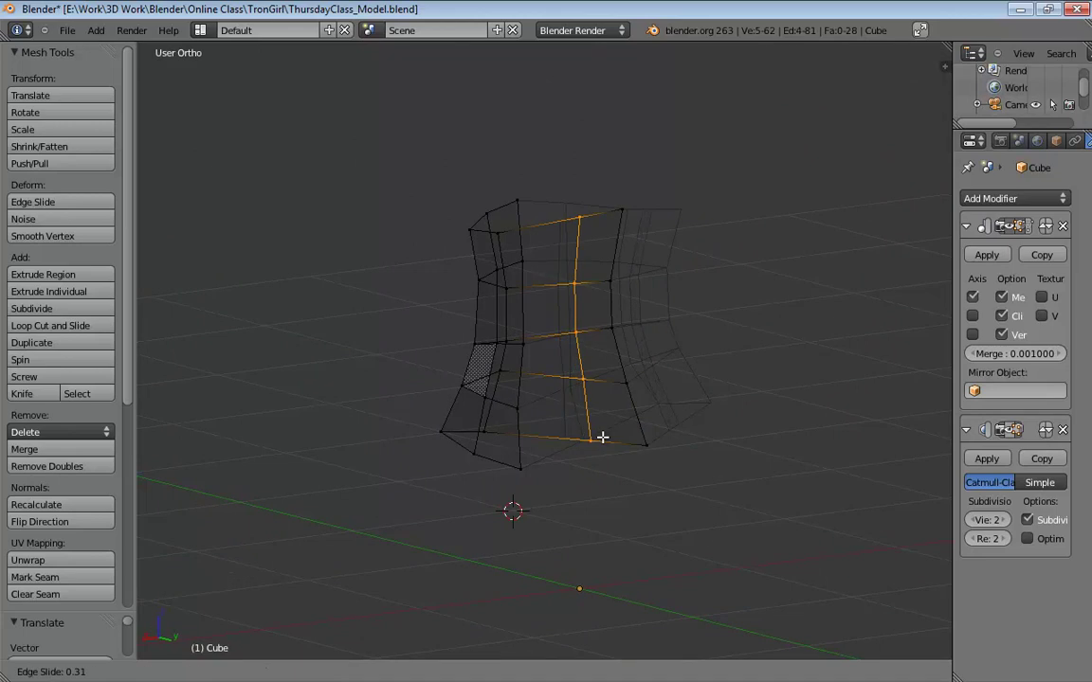
click(603, 438)
mouse_move(675, 397)
middle_down()
mouse_move(609, 440)
mouse_move(617, 378)
mouse_move(668, 372)
mouse_move(689, 406)
mouse_move(675, 403)
mouse_move(684, 392)
middle_up()
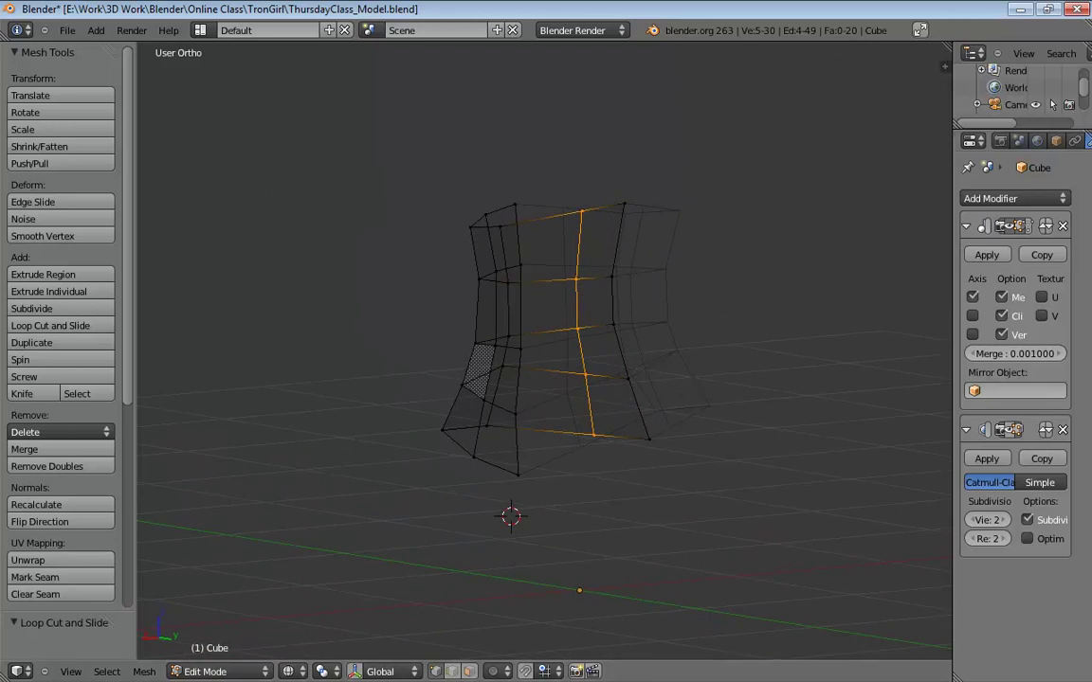
Inspect the new loop in solid and wireframe, ending in front orthographic view.
key(z)
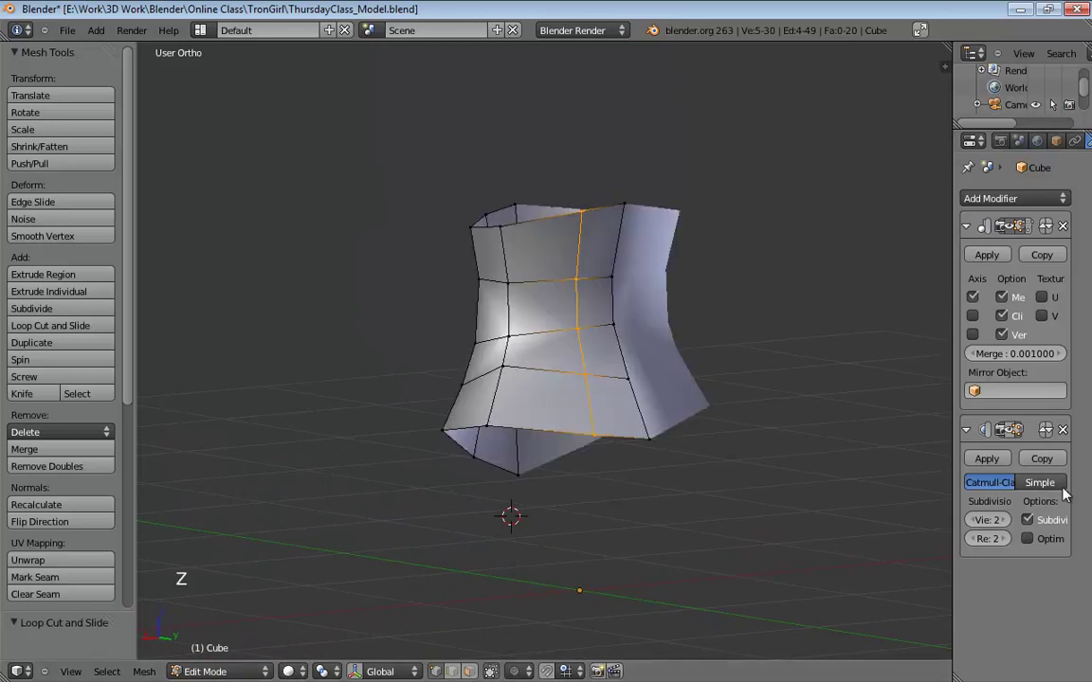
middle_drag(780, 468, 797, 467)
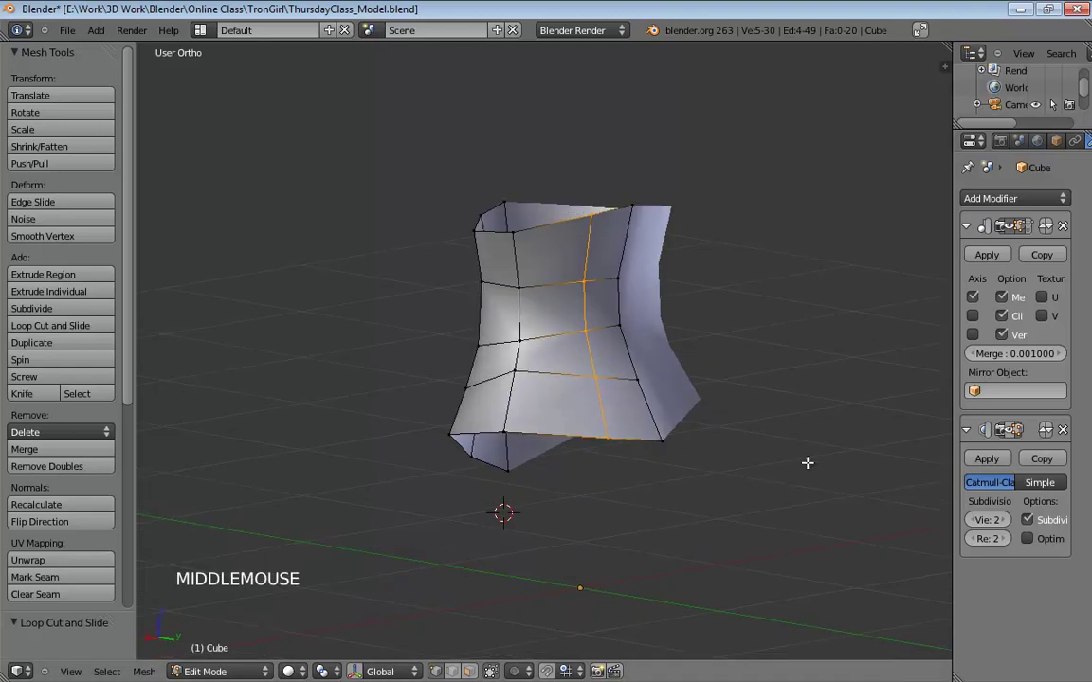
key(KP_5)
middle_drag(721, 429, 846, 376)
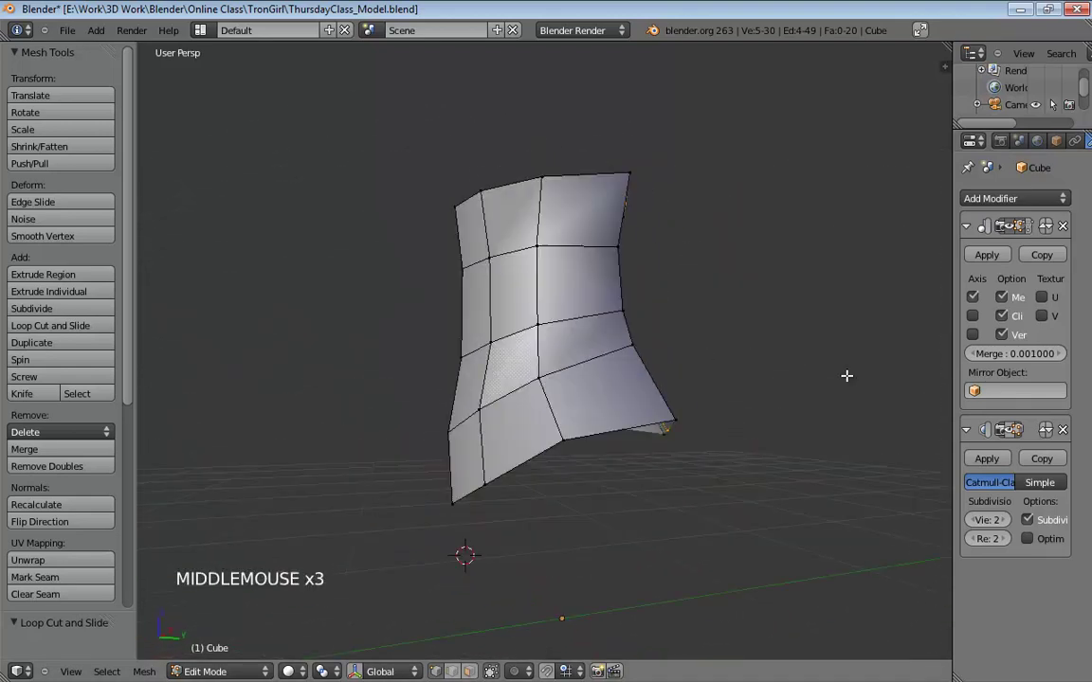
key(z)
middle_drag(730, 366, 704, 371)
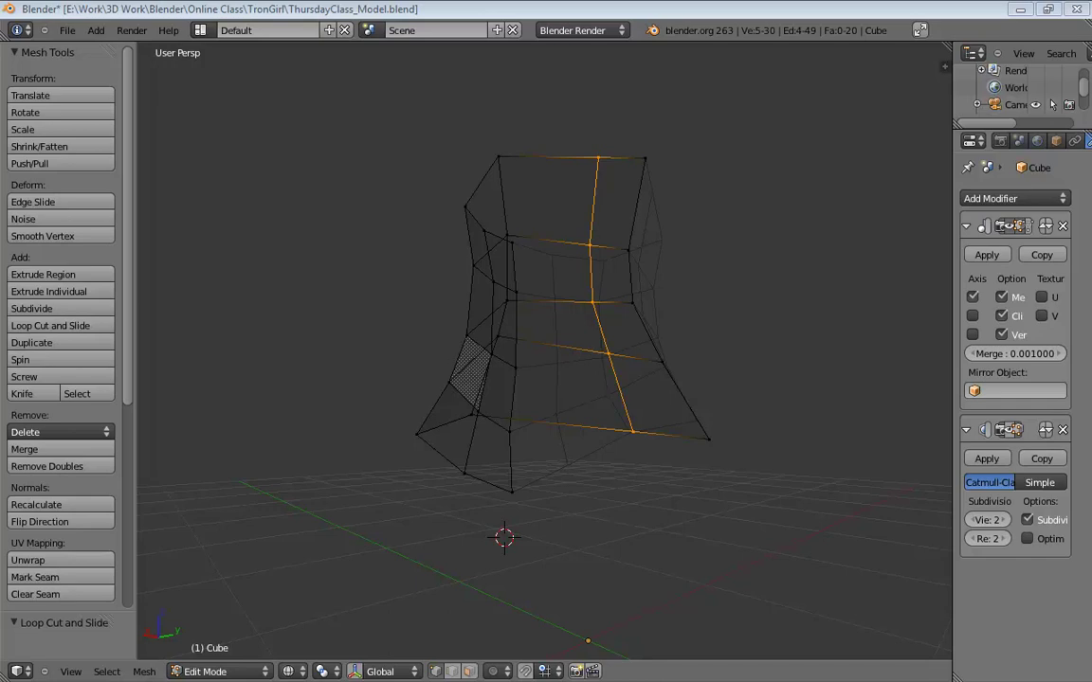
middle_drag(603, 280, 664, 389)
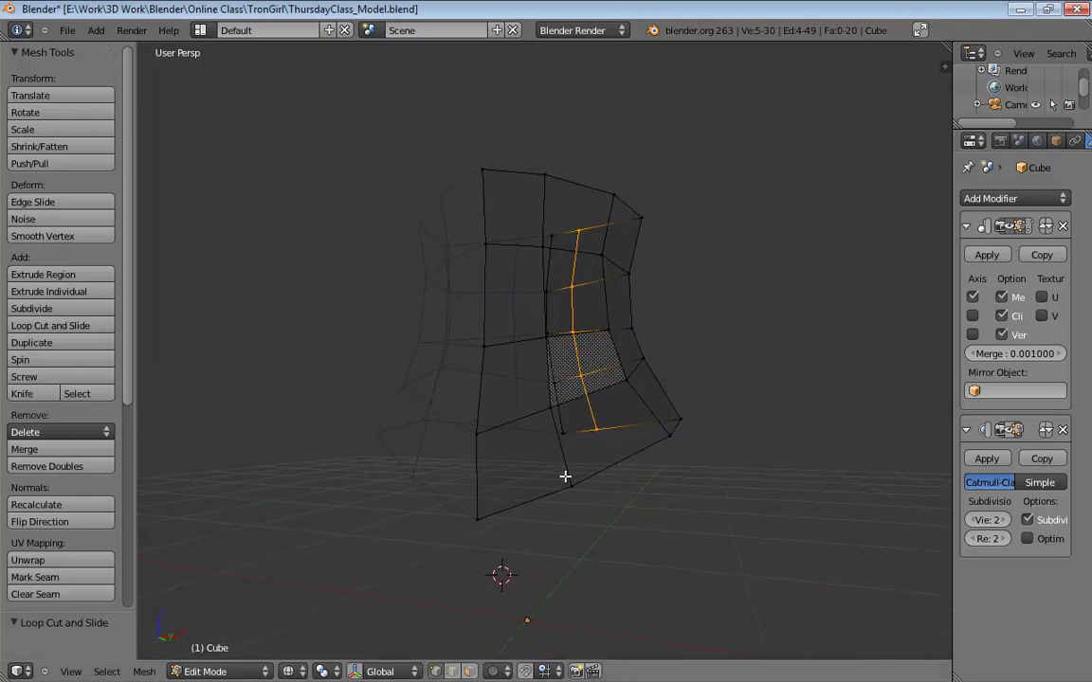
key(KP_1)
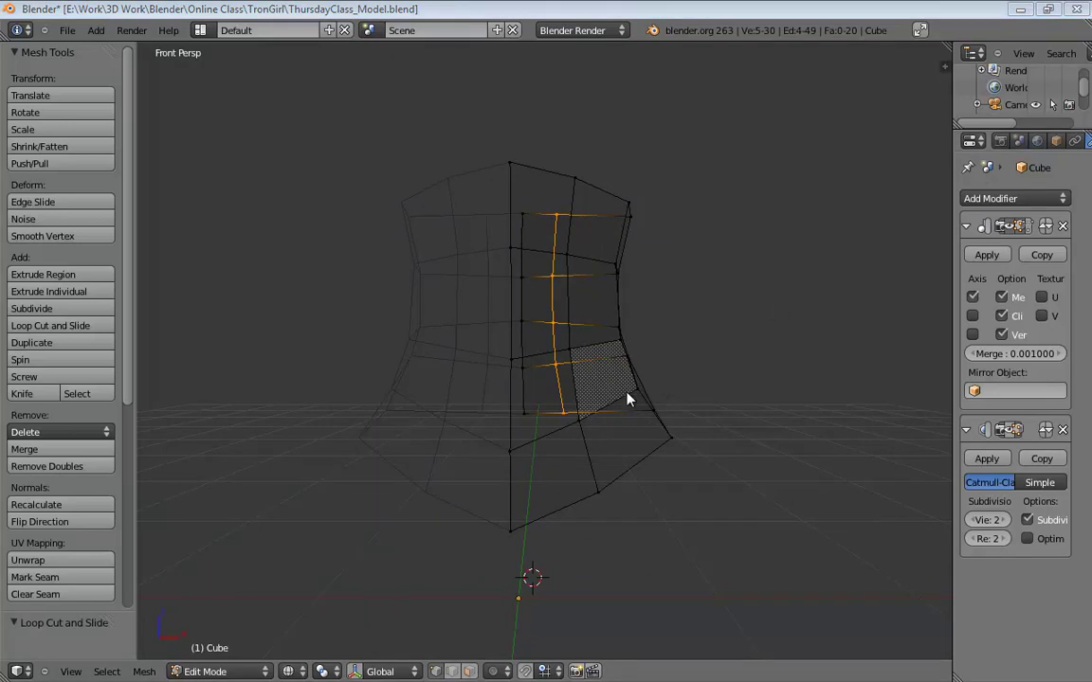
mouse_move(628, 395)
middle_down()
mouse_move(614, 414)
mouse_move(629, 394)
mouse_move(606, 397)
middle_up()
key(KP_5)
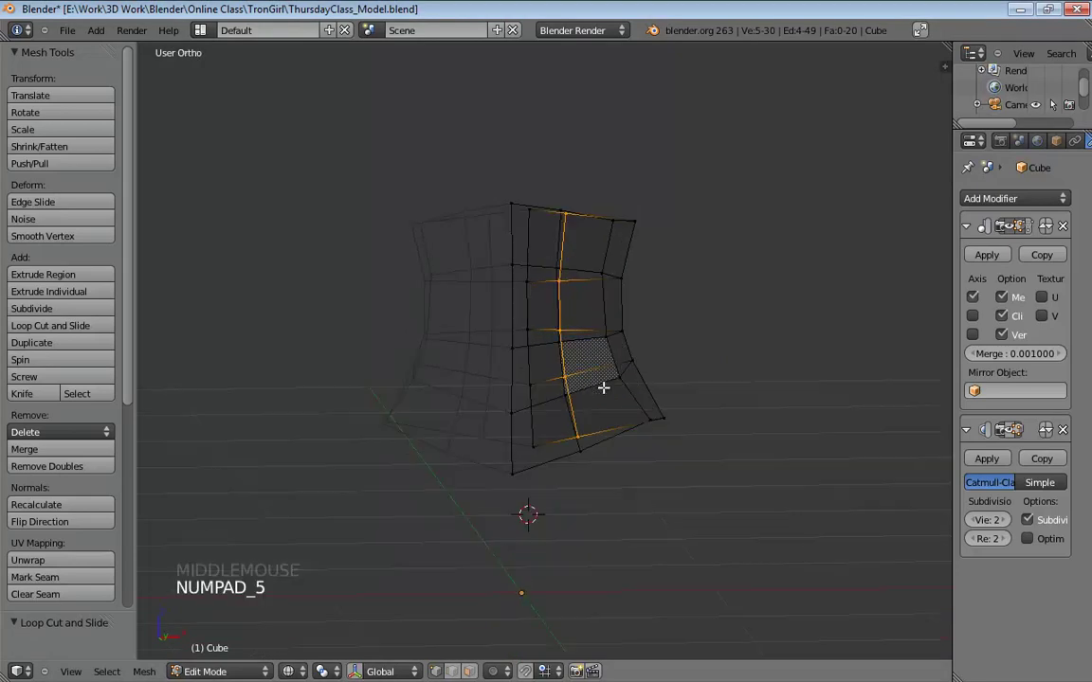
key(KP_1)
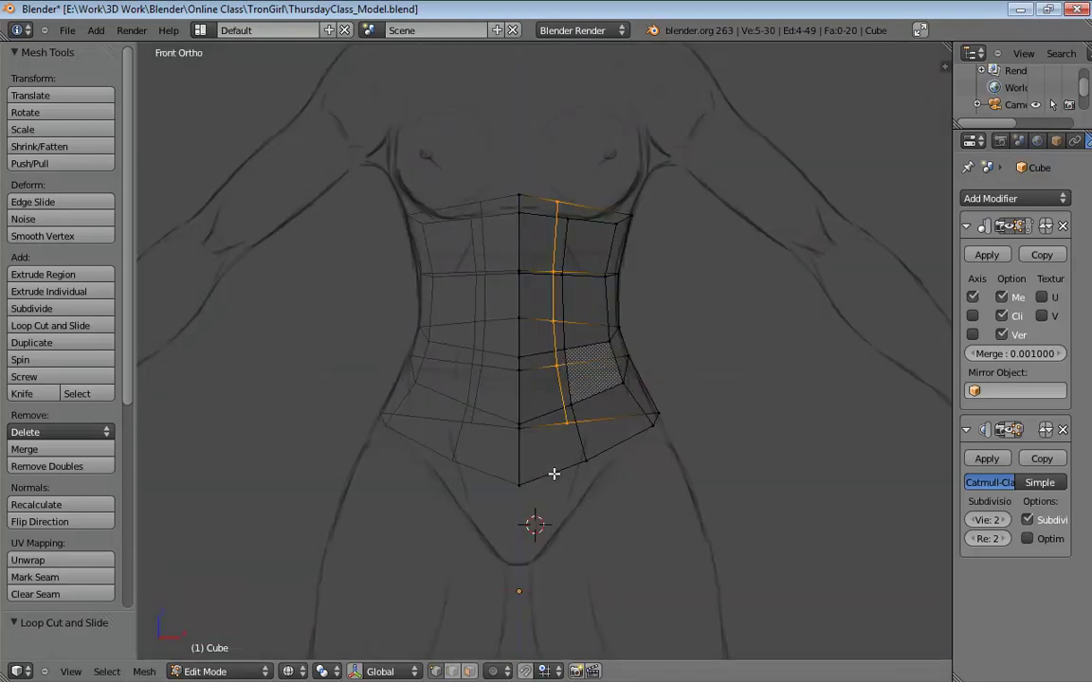
Extrude the torso's bottom front edge downward into the crotch.
key(ctrl+Tab)
key(2)
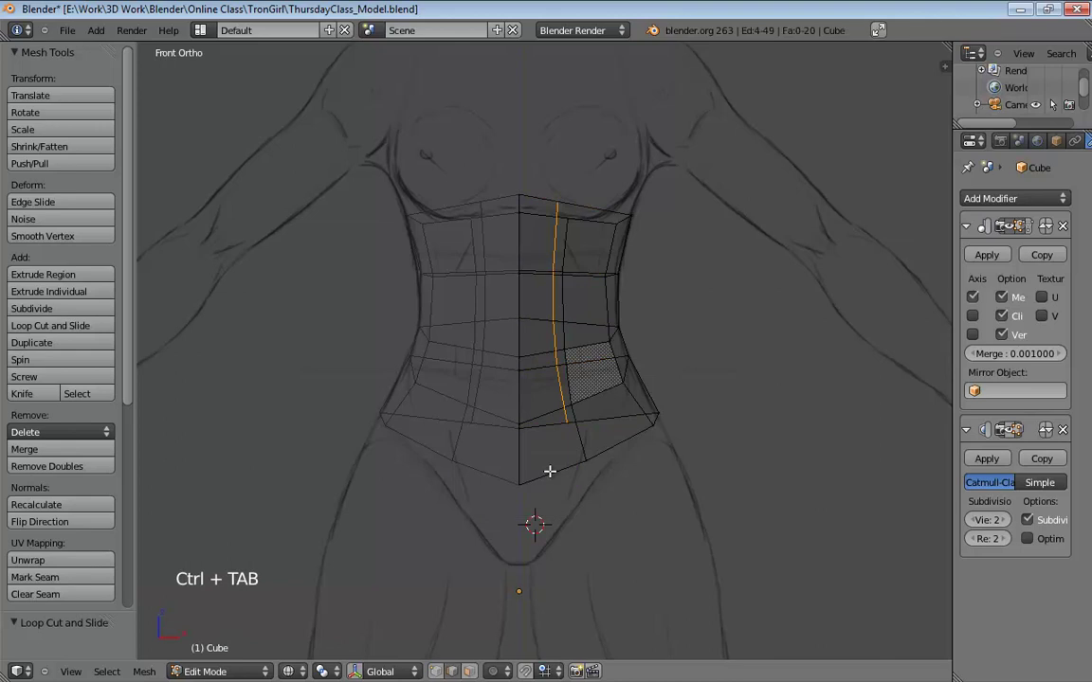
click(560, 431)
shift+middle_drag(628, 507, 585, 380)
scroll(551, 445, up, 3)
key(e)
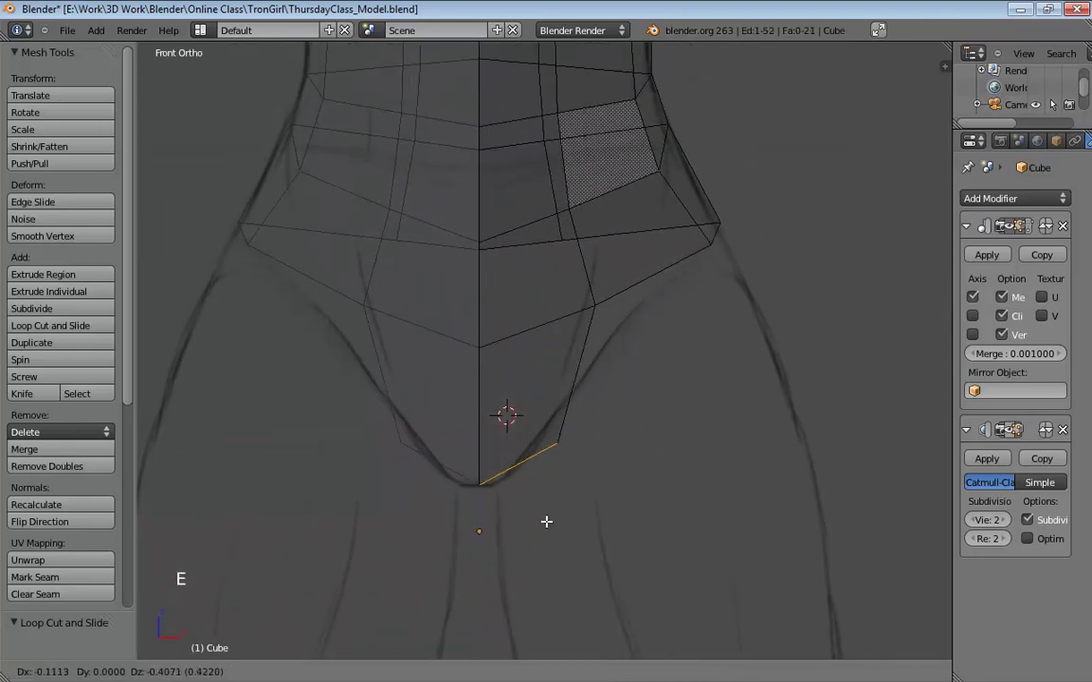
click(522, 534)
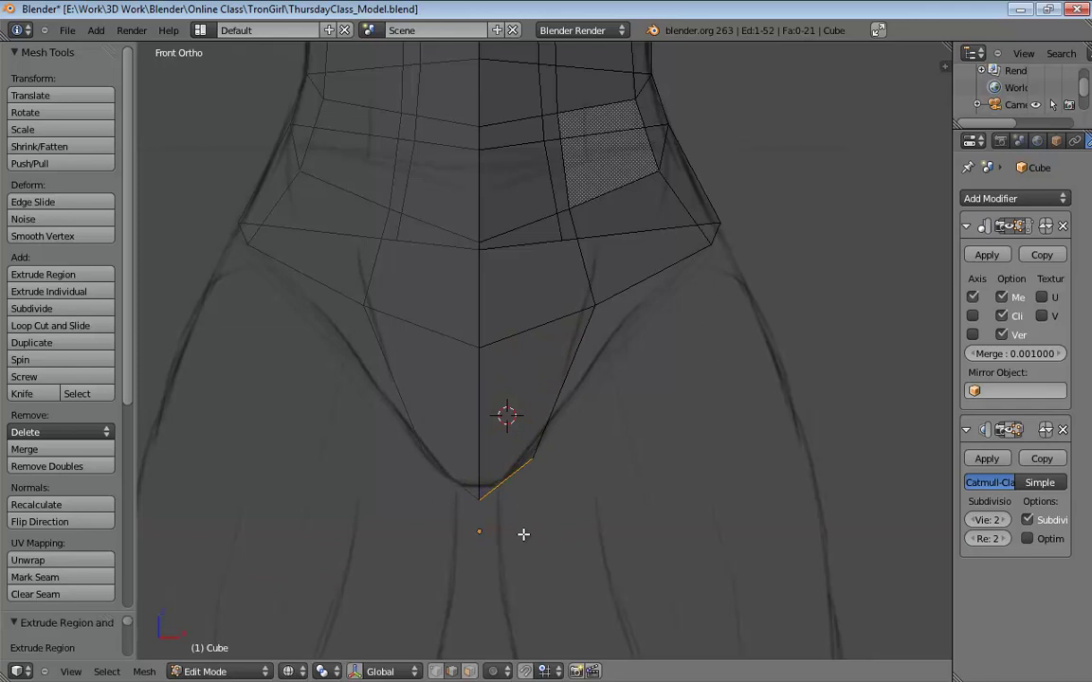
Raise the crotch vertex slightly and move both bottom vertices back along Y to follow the side sketch.
key(ctrl+Tab)
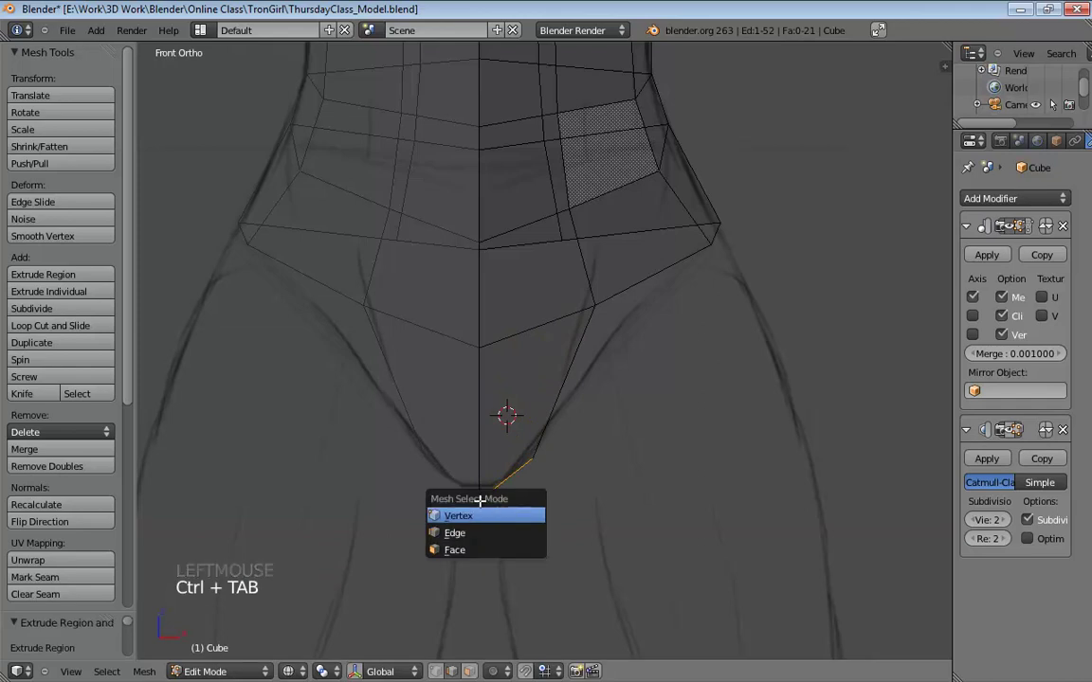
click(482, 516)
drag(481, 497, 508, 481)
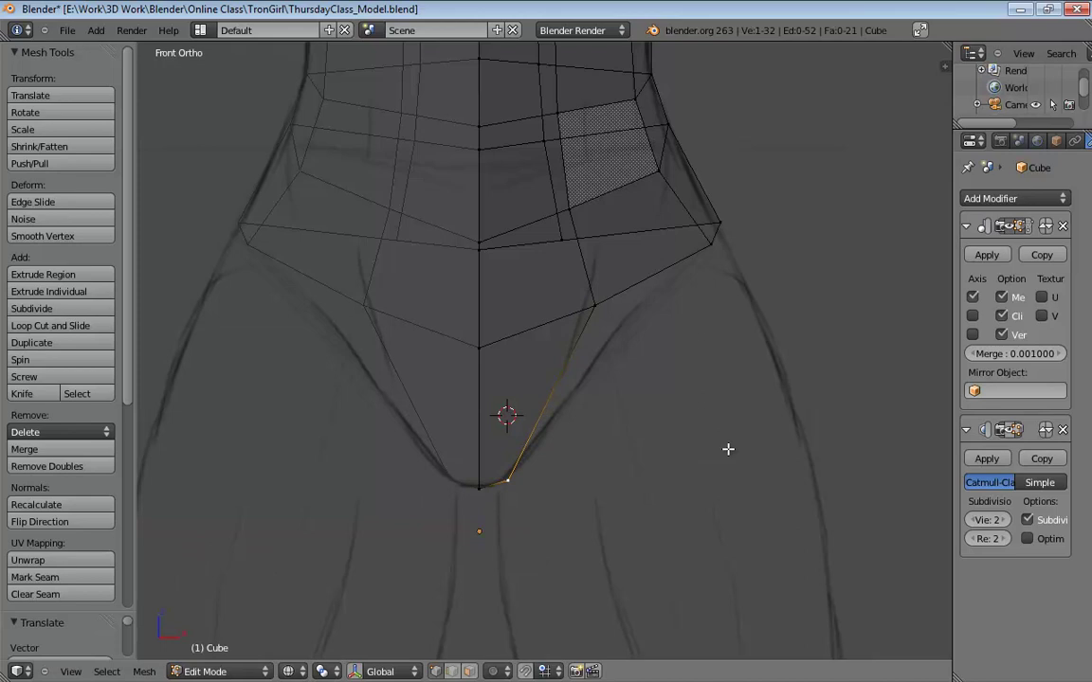
middle_drag(746, 413, 576, 412)
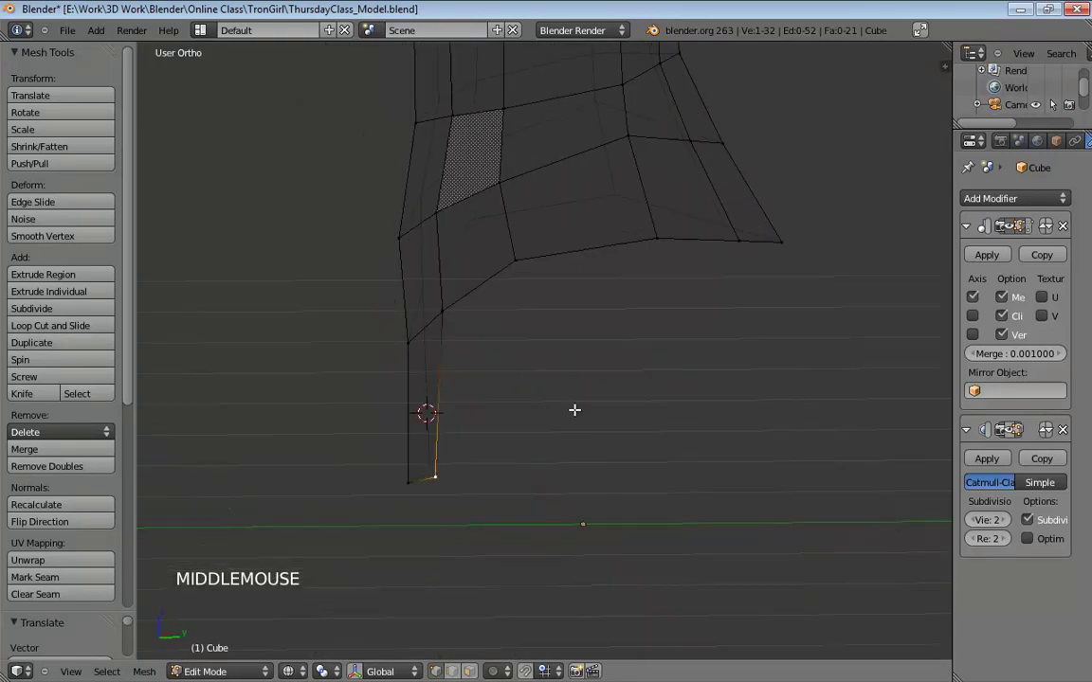
key(KP_3)
shift+click(427, 486)
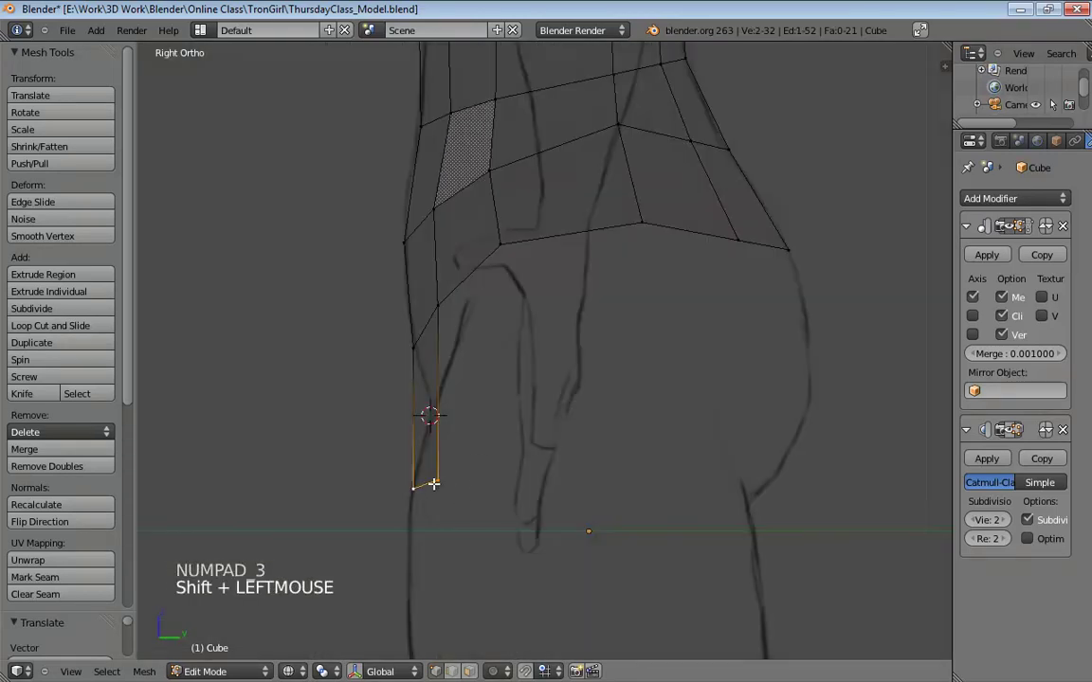
key(g)
key(y)
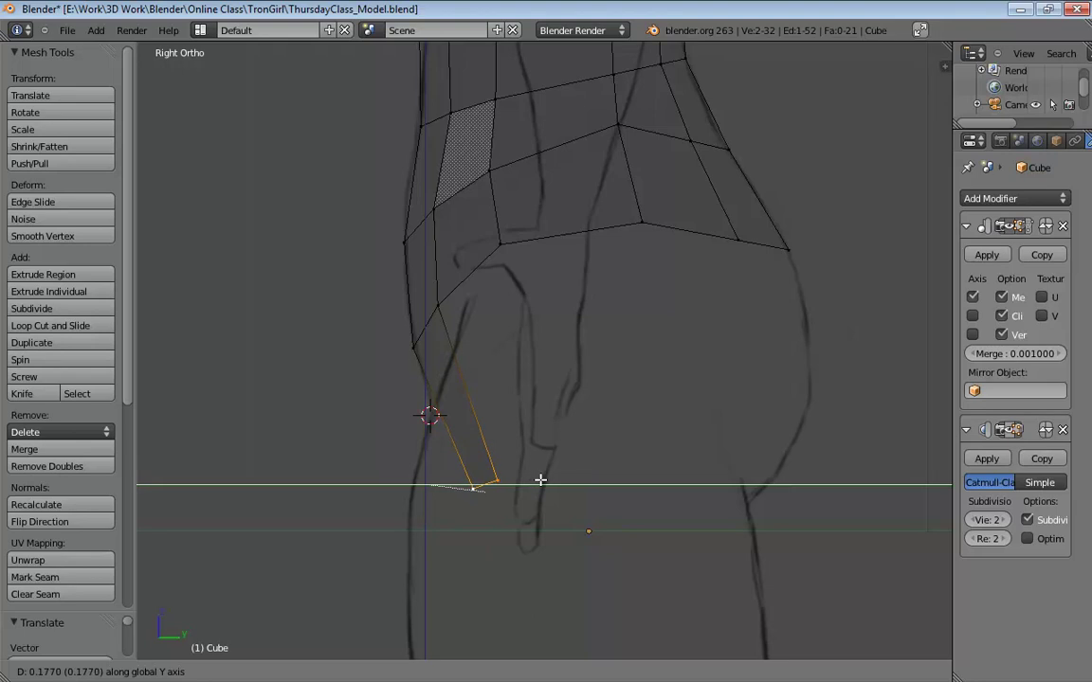
click(545, 378)
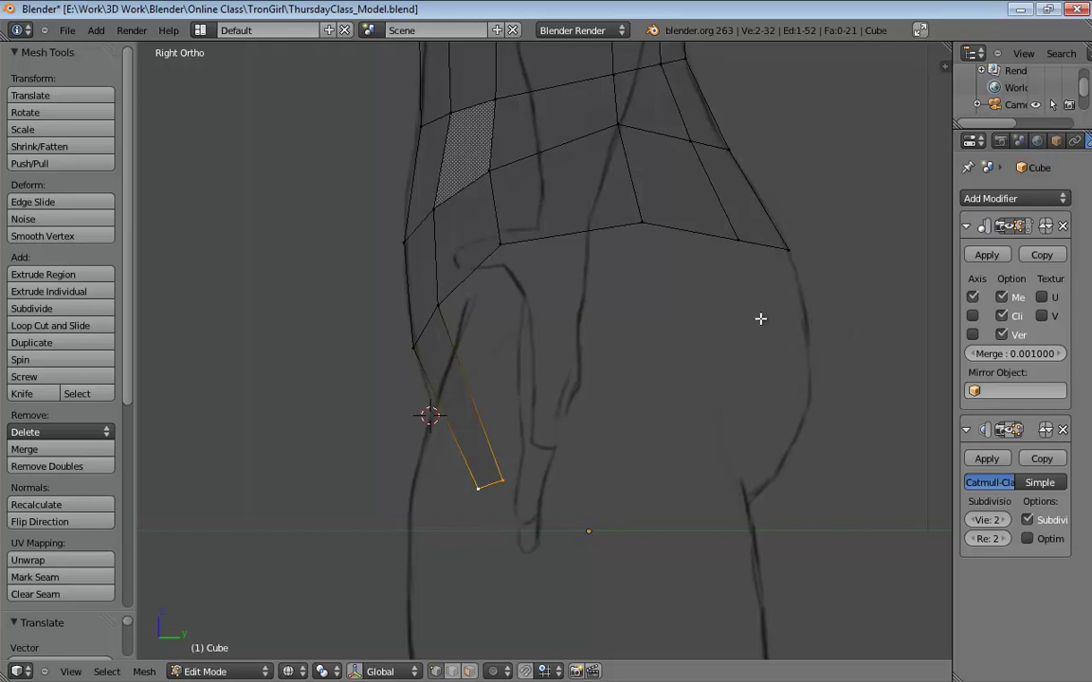
Move the back hip and upper waist vertices onto the side sketch outline.
scroll(759, 320, down, 3)
scroll(755, 325, up, 5)
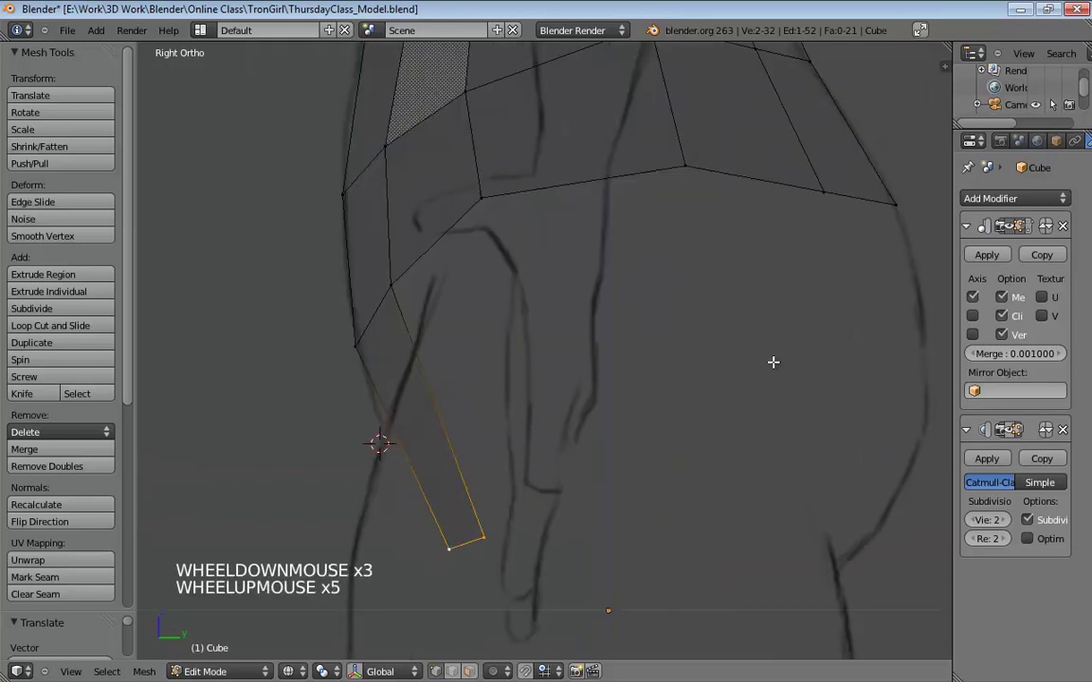
shift+middle_drag(772, 363, 675, 316)
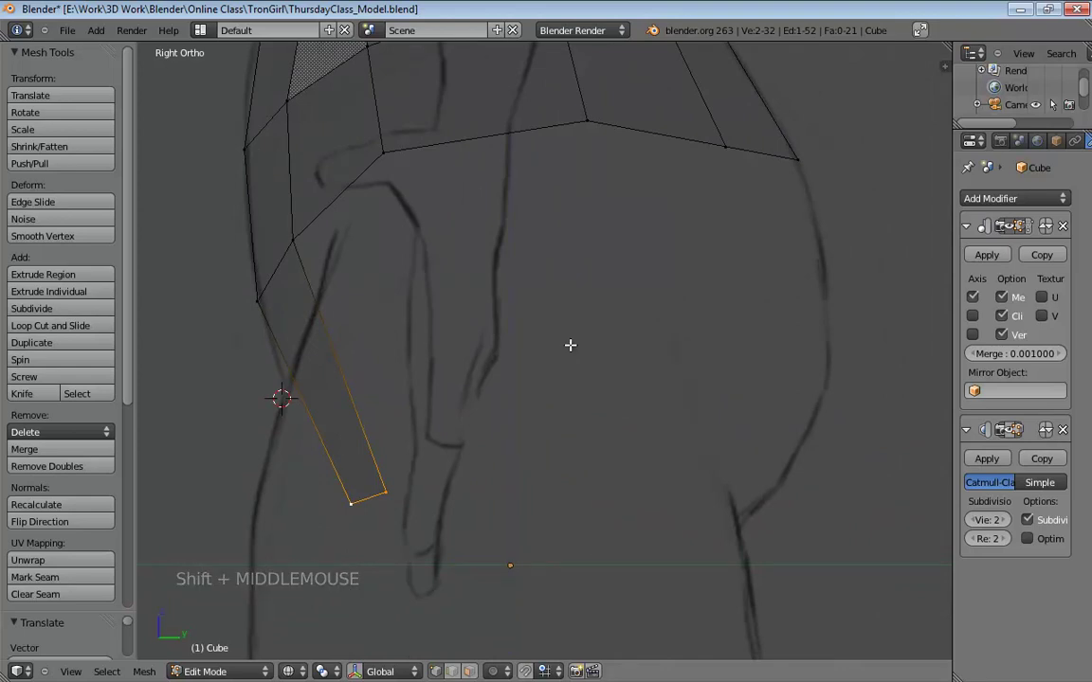
scroll(569, 345, down, 1)
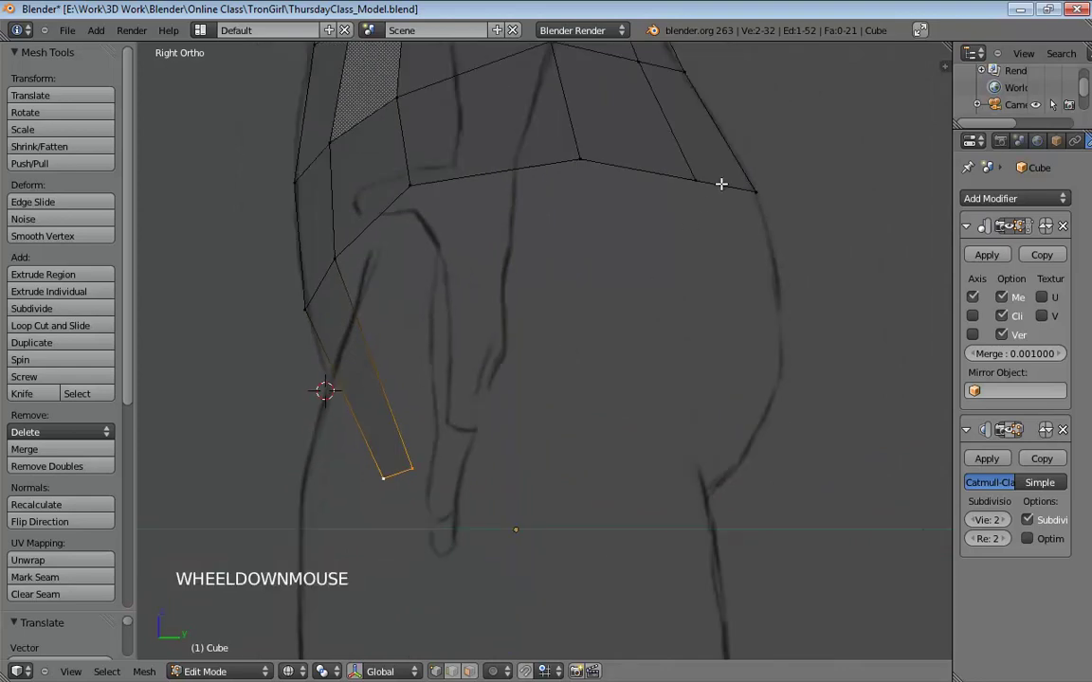
shift+middle_drag(711, 204, 665, 423)
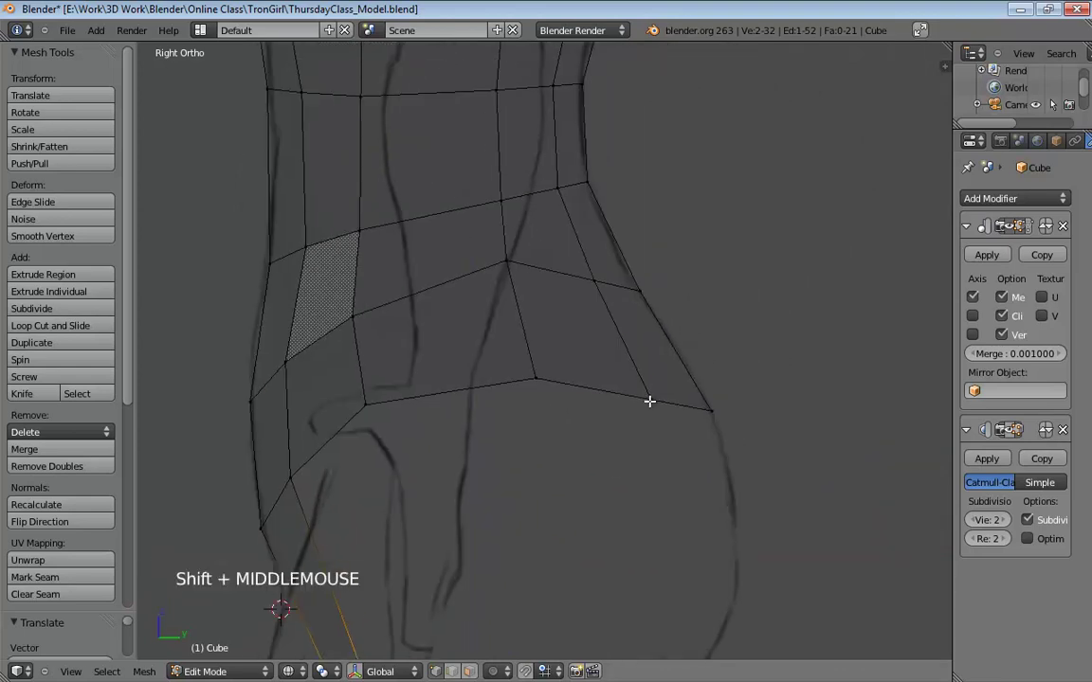
click(662, 393)
drag(599, 273, 605, 260)
shift+middle_drag(605, 261, 609, 439)
drag(560, 353, 568, 351)
drag(553, 257, 555, 254)
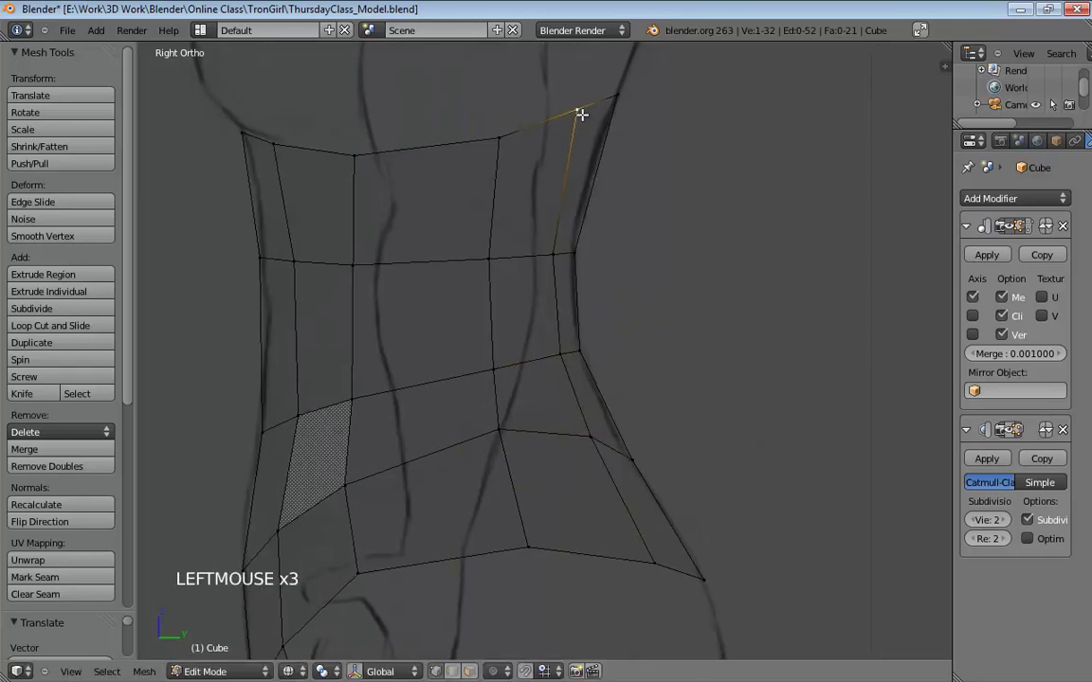
drag(581, 114, 597, 120)
shift+middle_drag(683, 379, 656, 161)
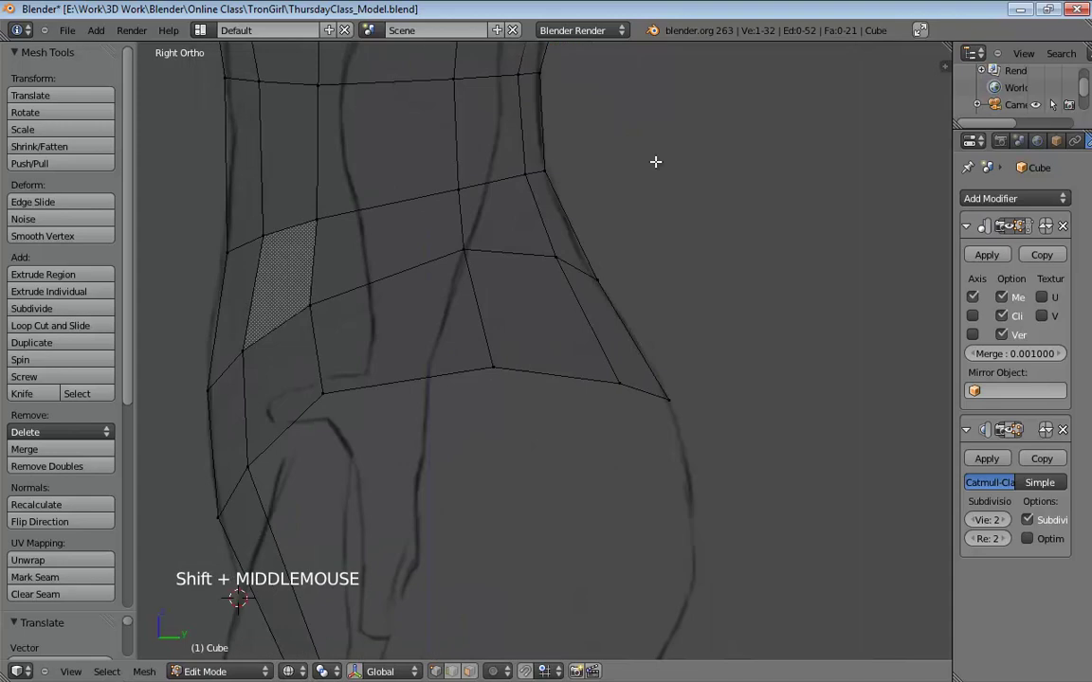
shift+middle_drag(666, 398, 667, 277)
Extrude the rear hip edge down along the thigh as a second strip.
key(ctrl+Tab)
click(656, 298)
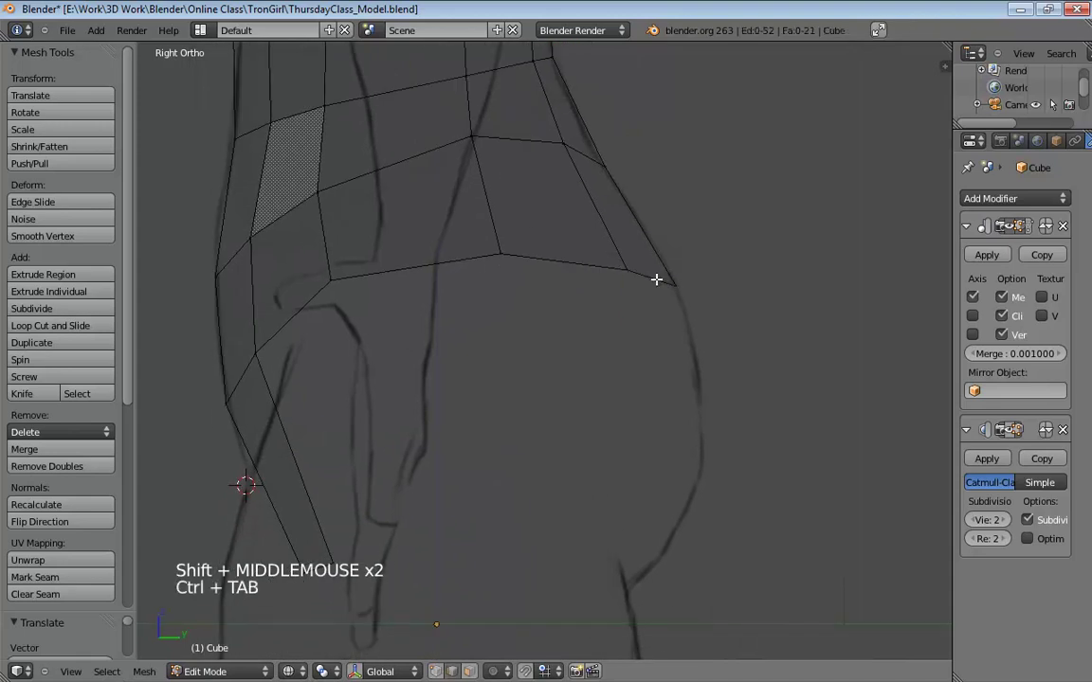
click(665, 282)
key(e)
key(e)
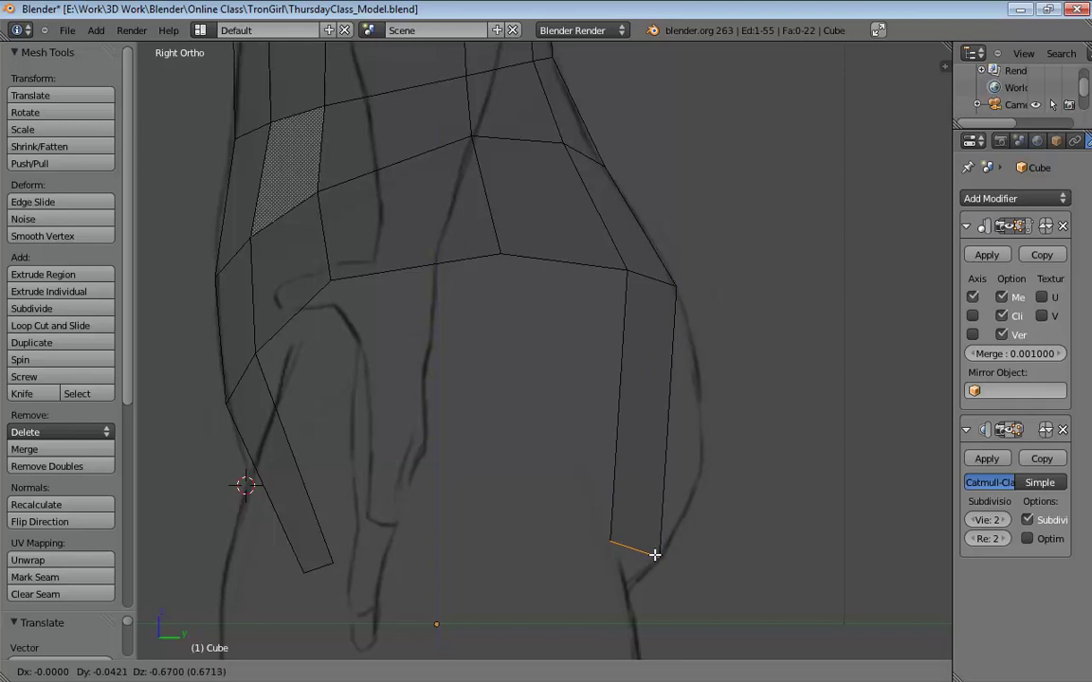
click(652, 559)
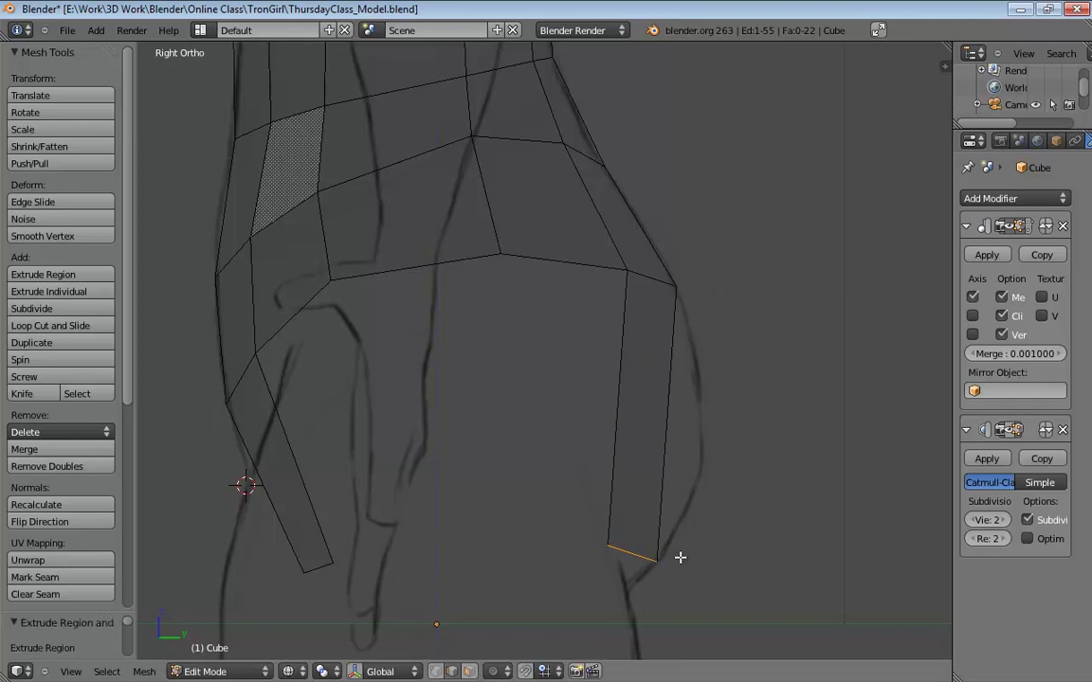
middle_drag(728, 459, 629, 341)
scroll(614, 445, down, 5)
scroll(571, 401, up, 2)
scroll(571, 401, up, 1)
middle_drag(571, 401, 611, 439)
Fill a face between the front and back strips' bottom edges.
shift+click(419, 413)
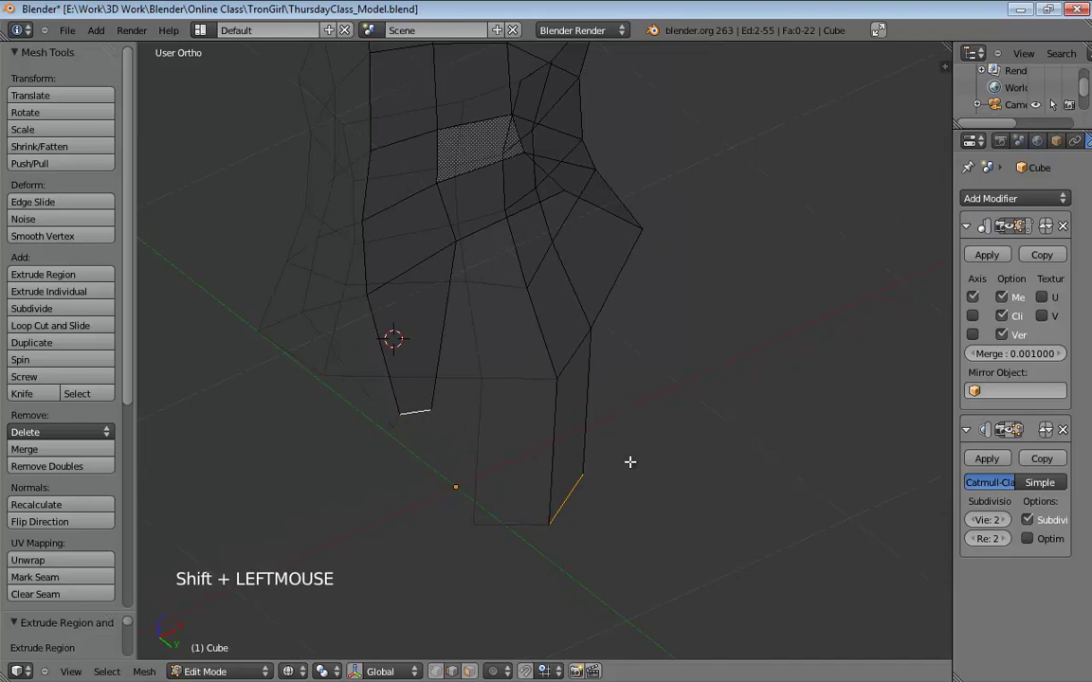
key(f)
middle_drag(628, 461, 394, 536)
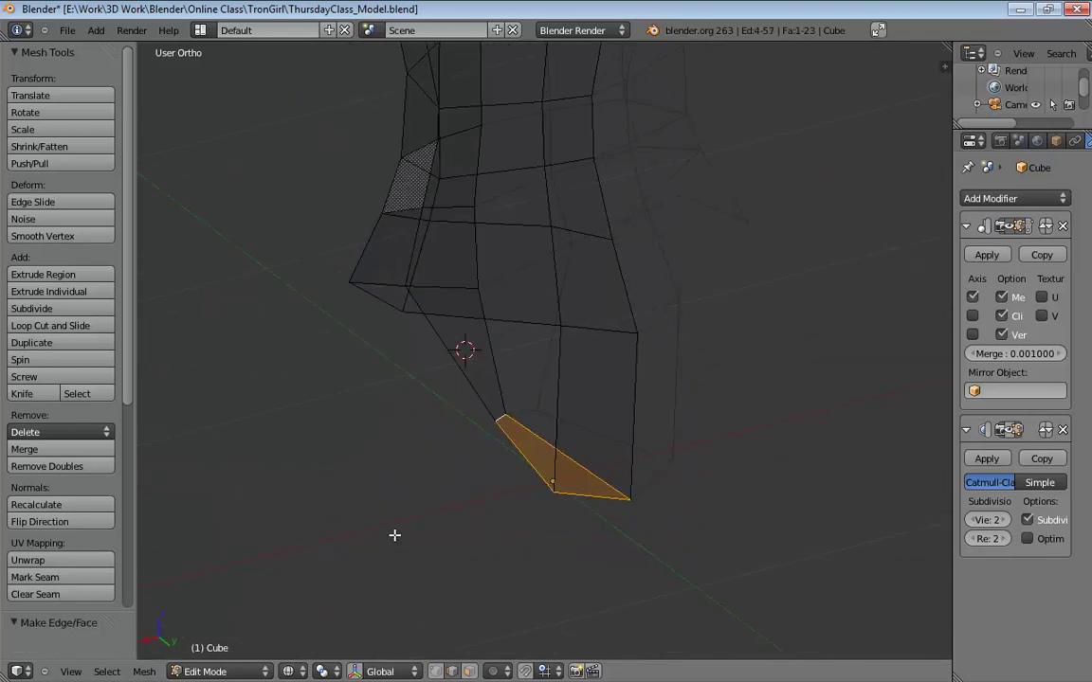
key(KP_5)
middle_drag(545, 566, 505, 529)
Reposition the new bottom face's edge and vertex to shape the leg opening.
key(ctrl+Tab)
click(512, 538)
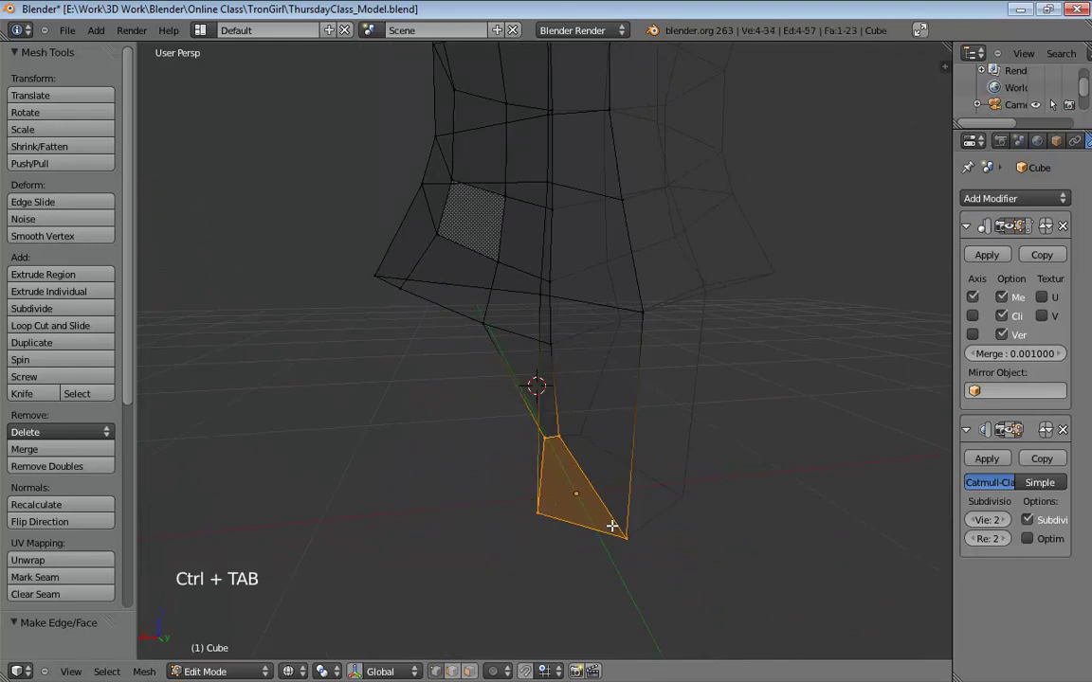
middle_drag(614, 524, 524, 502)
drag(524, 502, 585, 541)
middle_drag(585, 541, 614, 503)
drag(614, 503, 637, 502)
mouse_move(637, 503)
middle_down()
mouse_move(678, 446)
mouse_move(617, 453)
mouse_move(585, 434)
mouse_move(774, 422)
mouse_move(597, 409)
mouse_move(636, 405)
mouse_move(580, 395)
mouse_move(515, 415)
mouse_move(591, 401)
mouse_move(639, 414)
mouse_move(629, 389)
mouse_move(948, 434)
middle_up()
scroll(637, 401, down, 3)
Switch to solid shading and orbit to inspect the closed leg opening.
key(z)
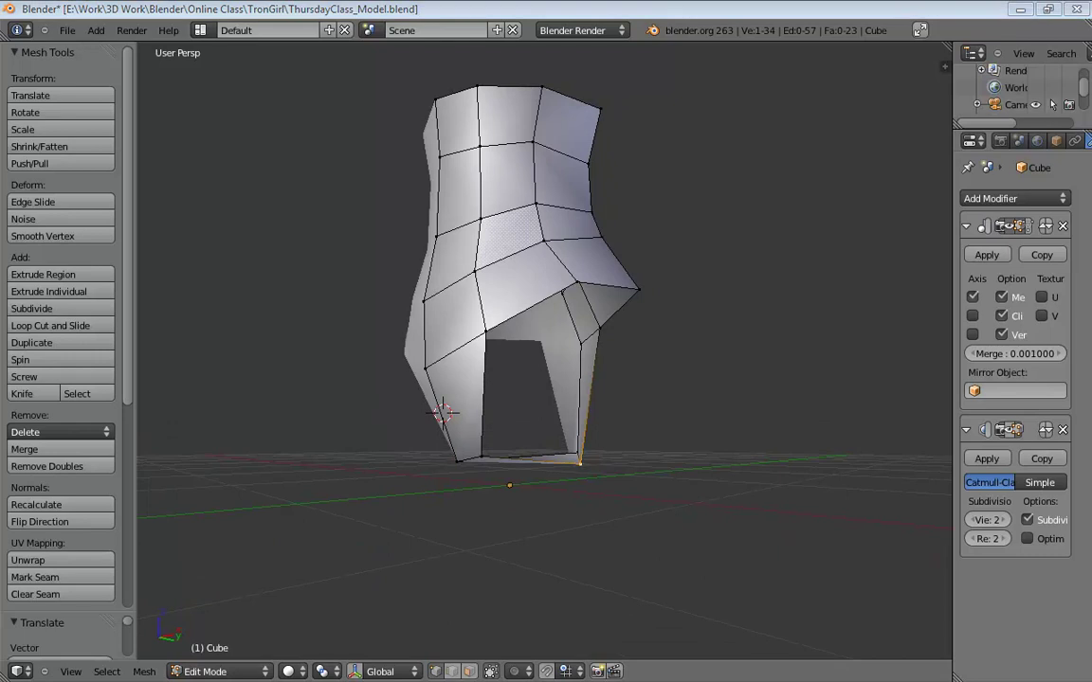
middle_drag(740, 379, 848, 403)
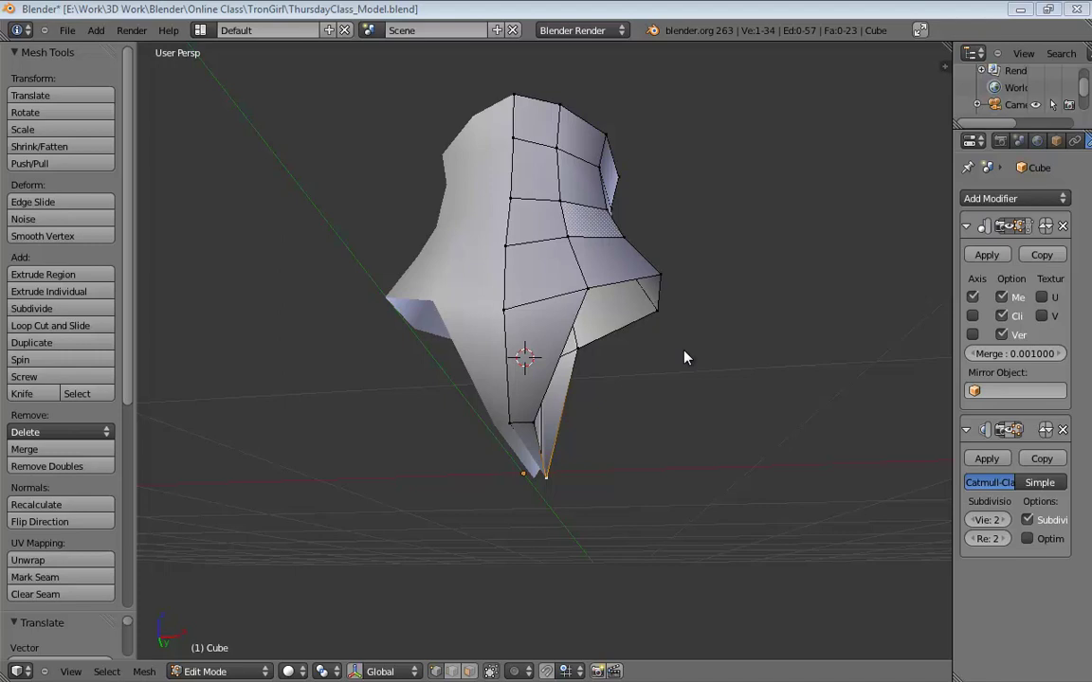
middle_drag(687, 357, 512, 414)
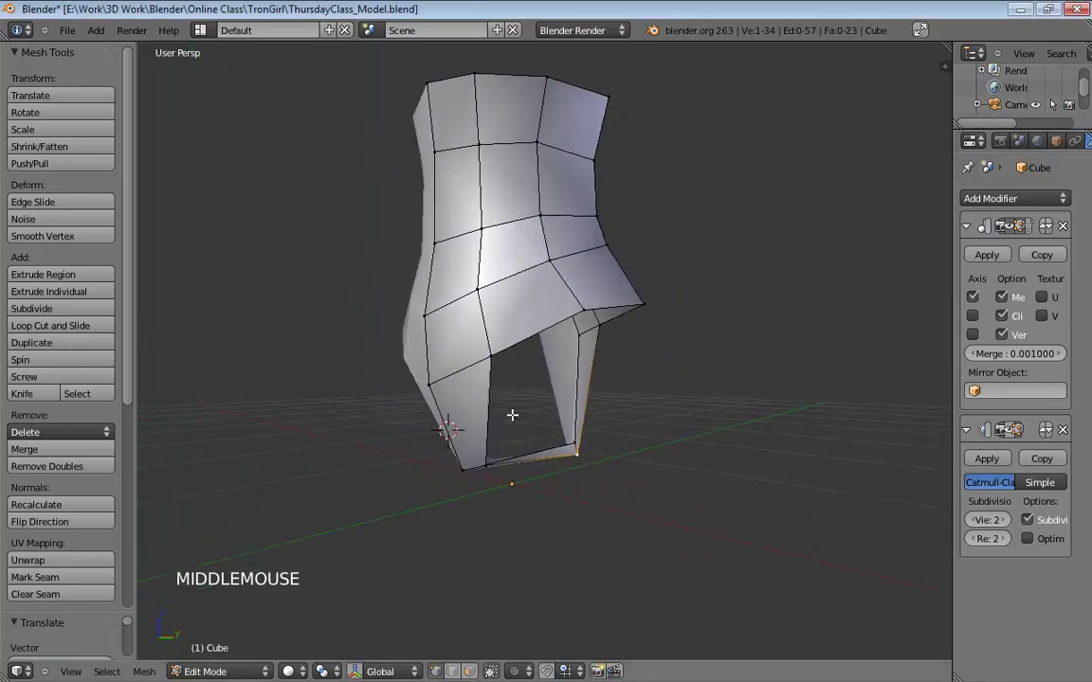
middle_drag(583, 429, 529, 445)
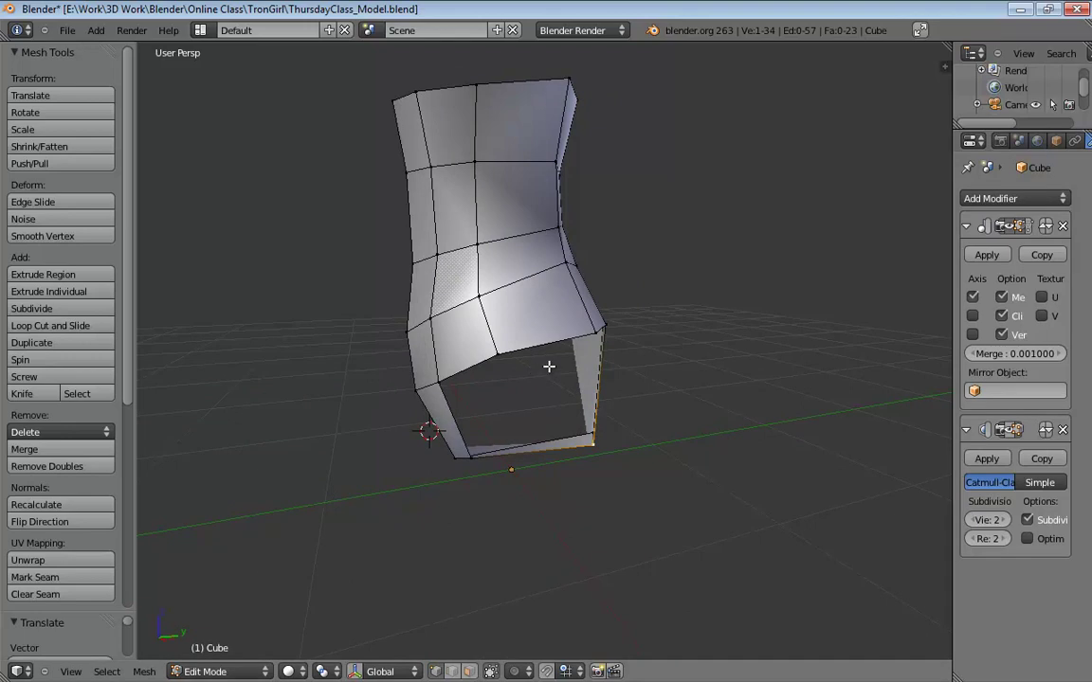
middle_drag(549, 366, 629, 352)
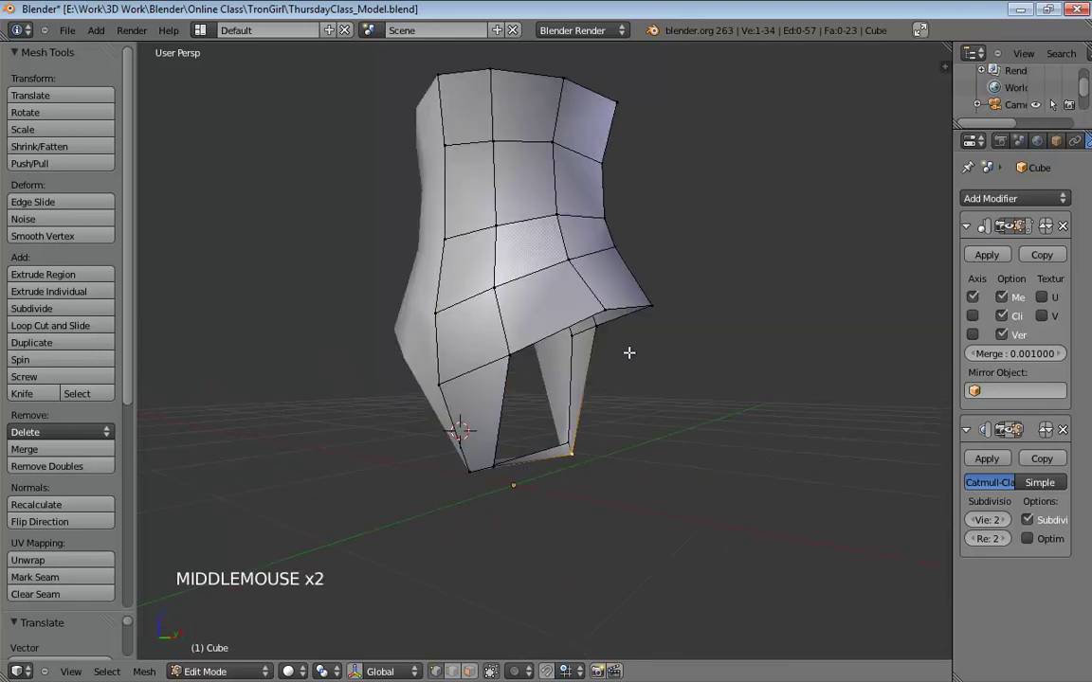
middle_drag(499, 414, 561, 347)
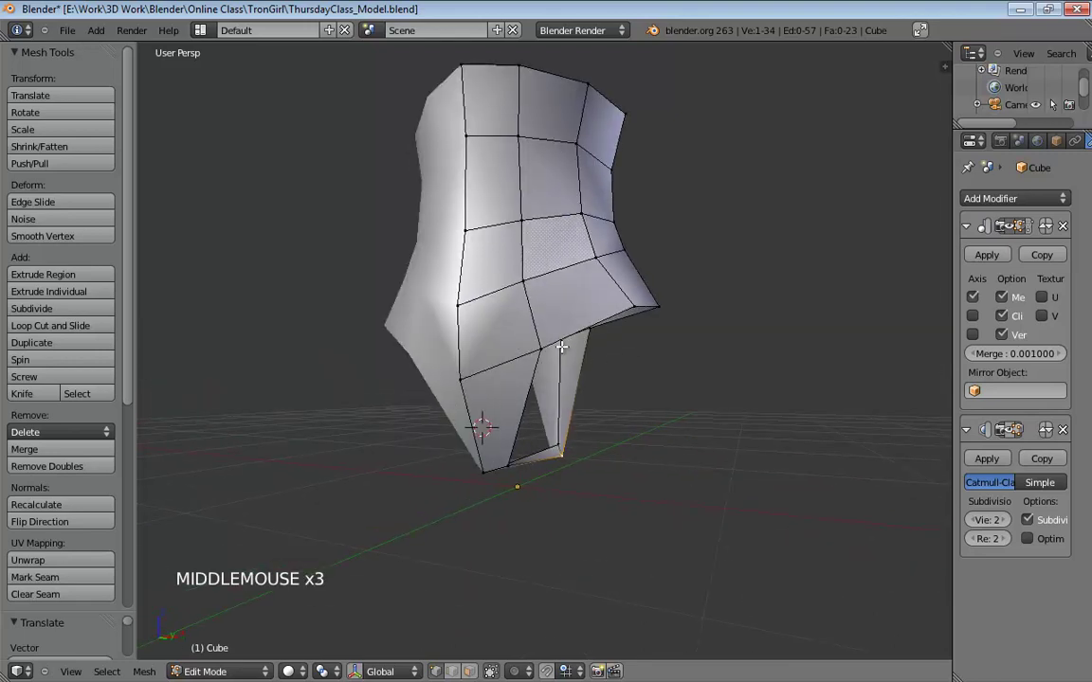
Add horizontal loop cuts through the back and front strips beside the leg opening.
middle_drag(529, 422, 445, 417)
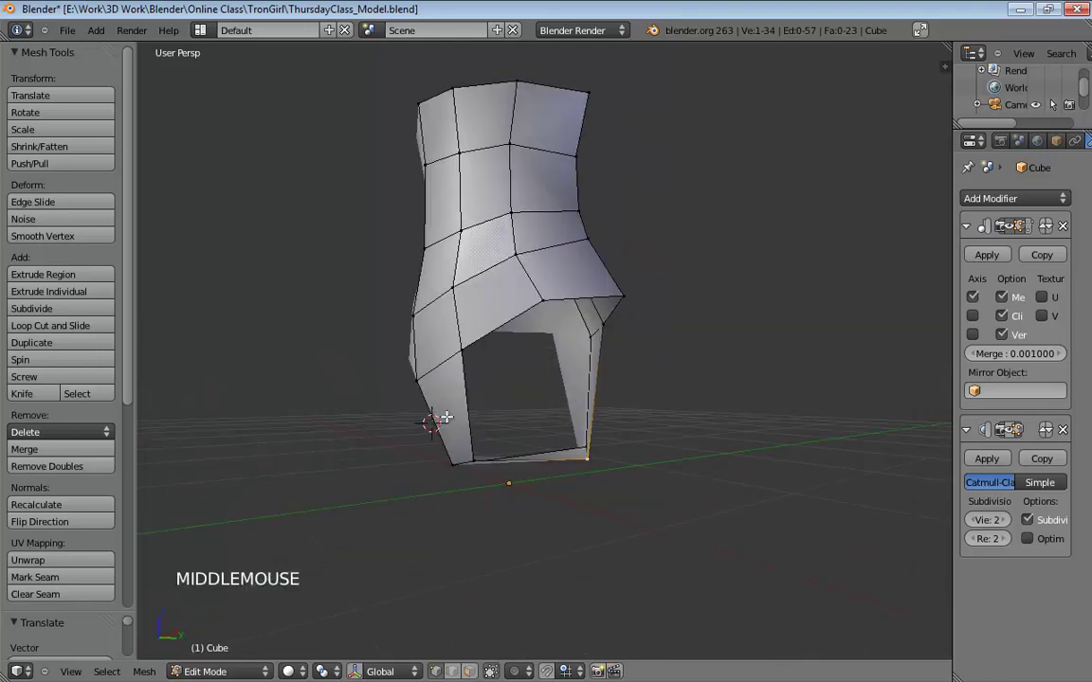
middle_drag(527, 419, 580, 486)
scroll(579, 486, up, 2)
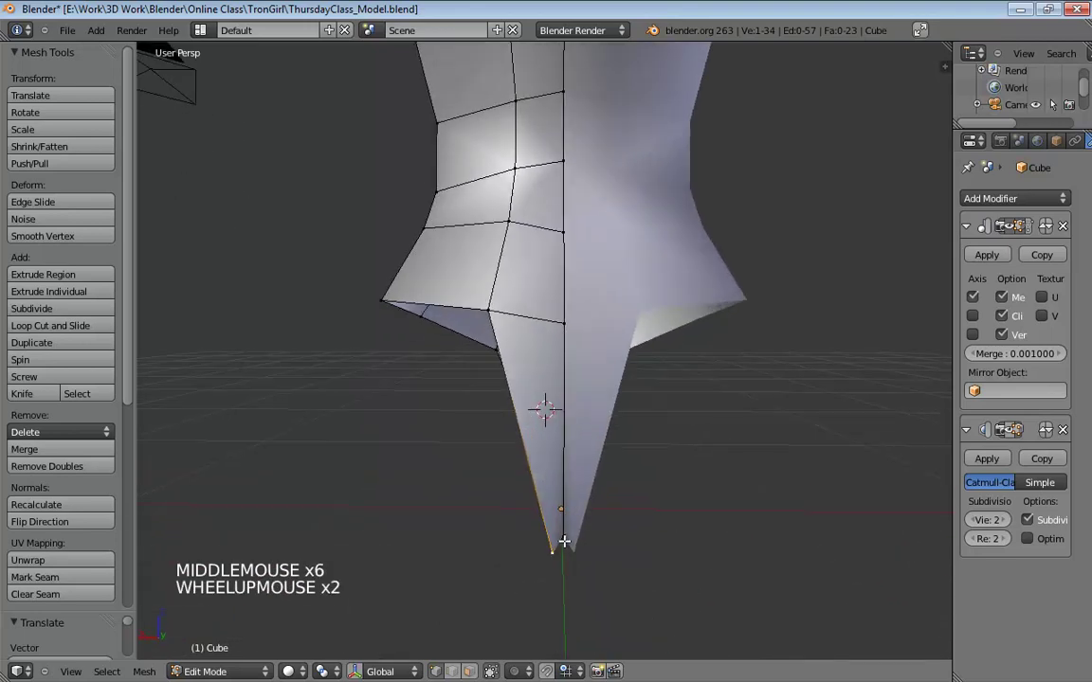
click(565, 559)
middle_drag(565, 561, 569, 420)
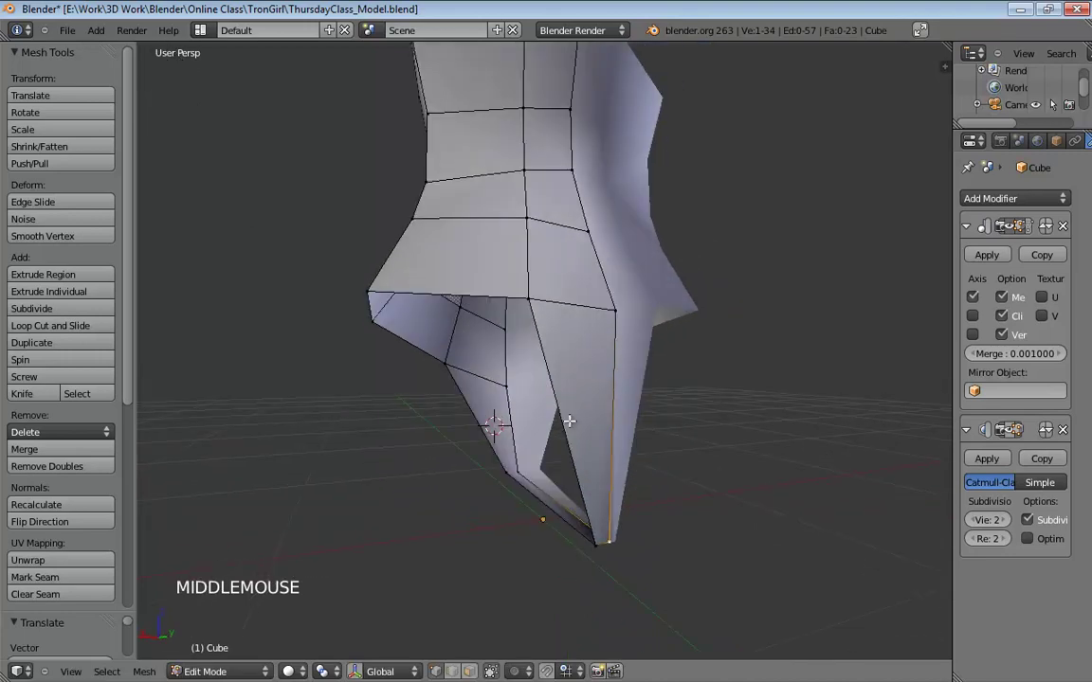
key(ctrl+r)
click(567, 422)
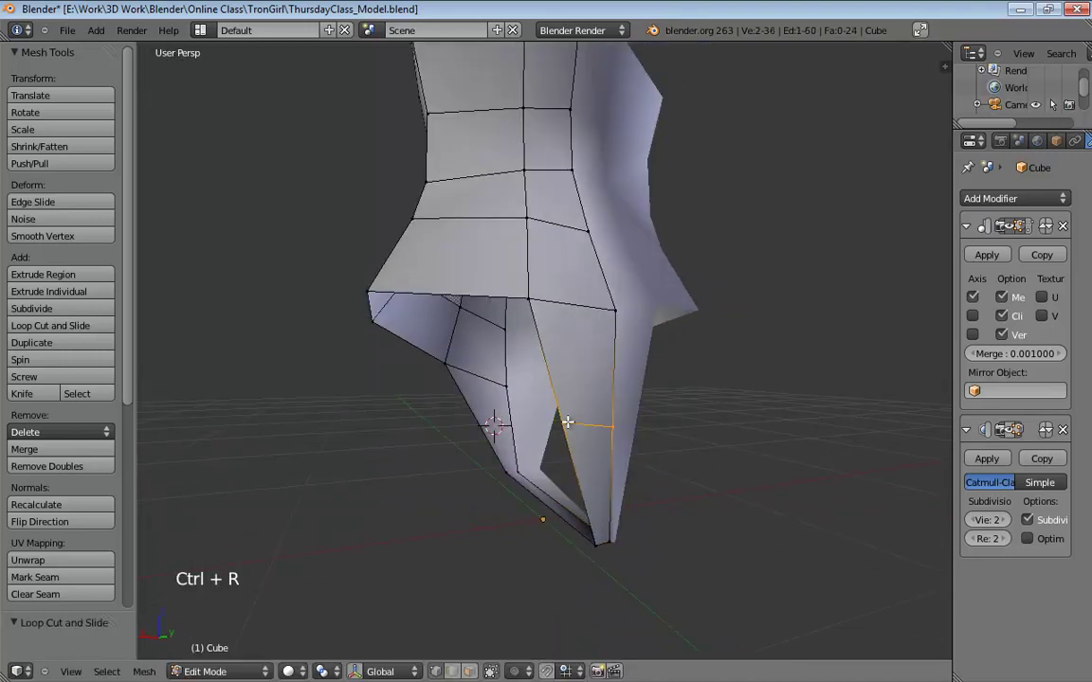
middle_drag(458, 439, 749, 423)
key(ctrl+r)
middle_drag(580, 456, 477, 354)
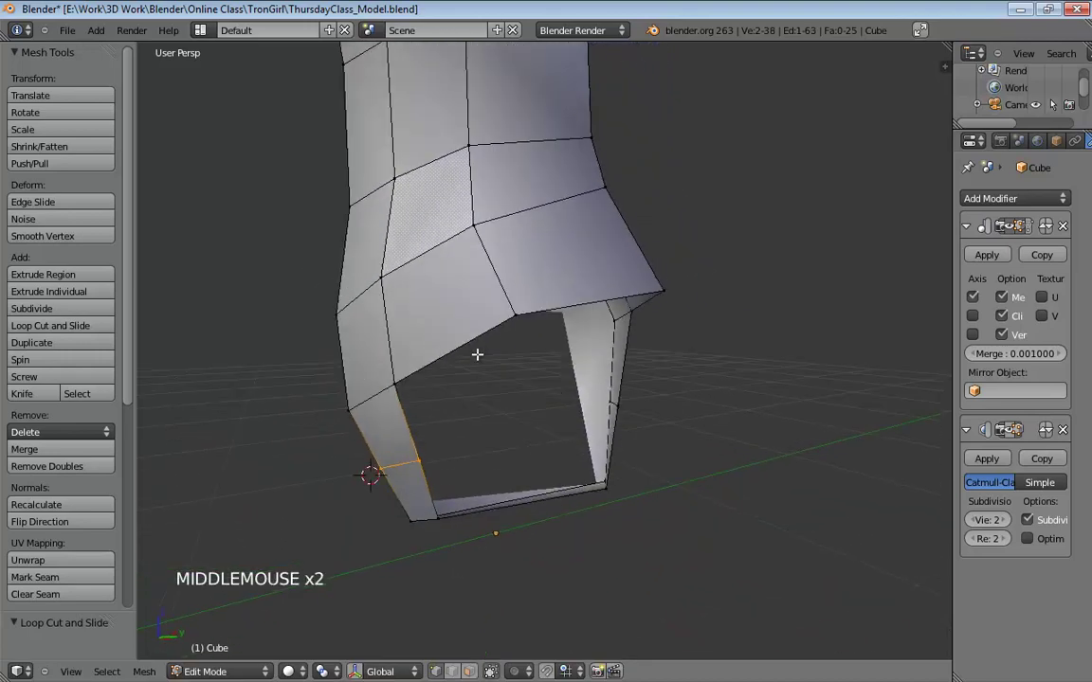
In Edge mode, select the leg opening's rim edges and switch to the front view.
alt+click(540, 326)
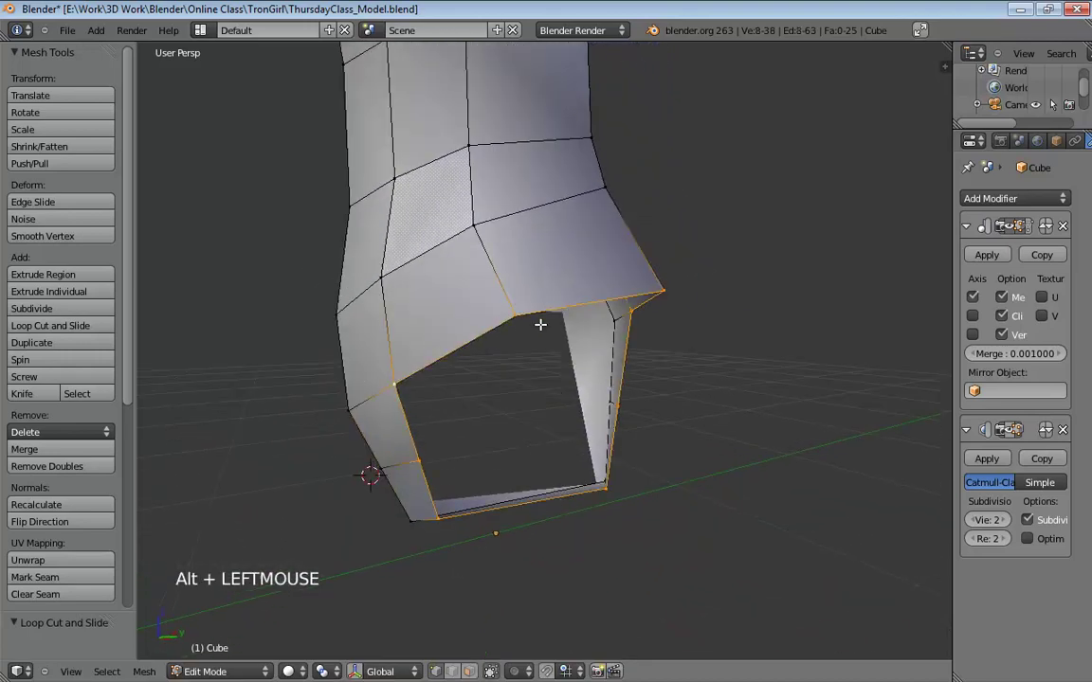
click(462, 349)
click(410, 428)
click(457, 336)
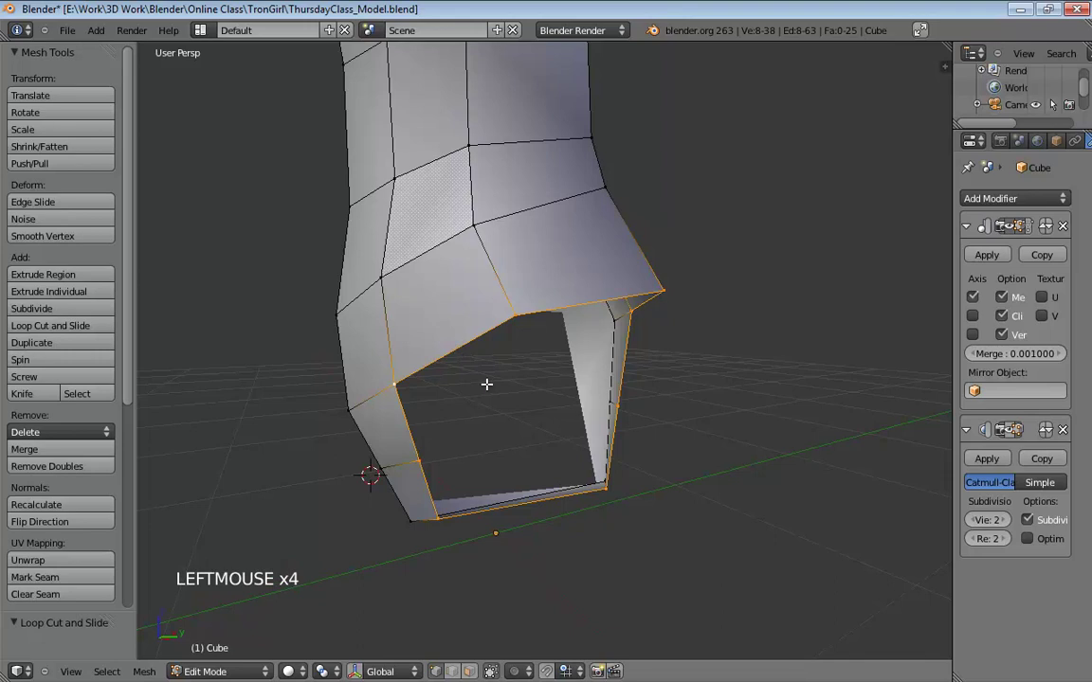
key(ctrl+Tab)
click(457, 349)
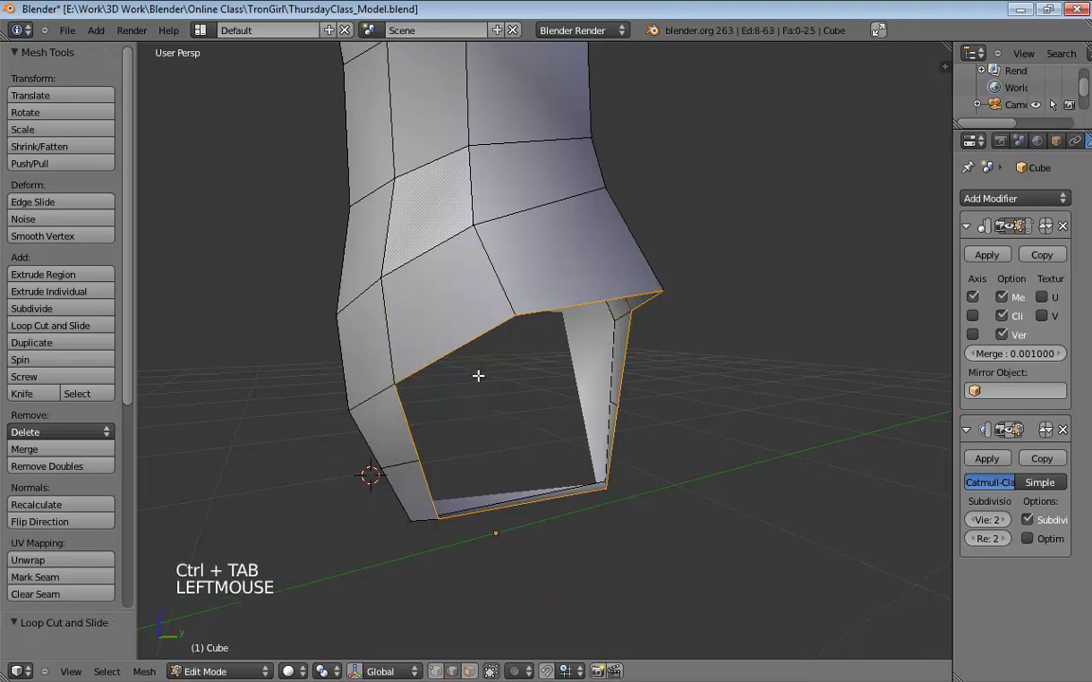
key(a)
click(462, 348)
middle_drag(549, 395, 510, 338)
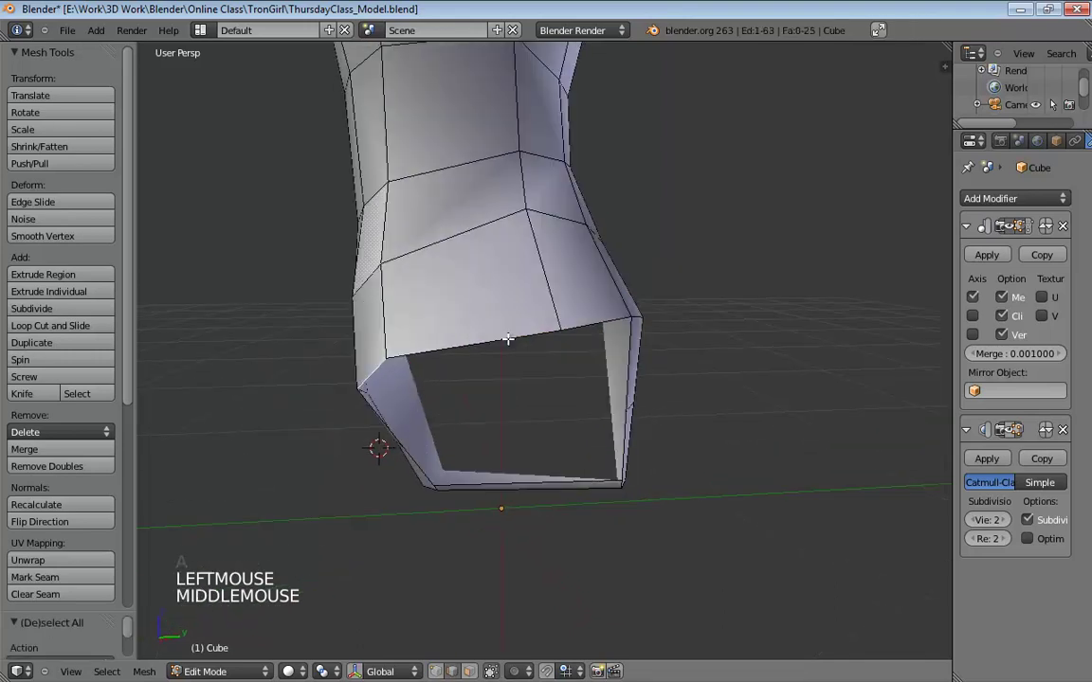
shift+click(508, 339)
middle_drag(551, 390, 670, 371)
shift+click(546, 334)
key(KP_1)
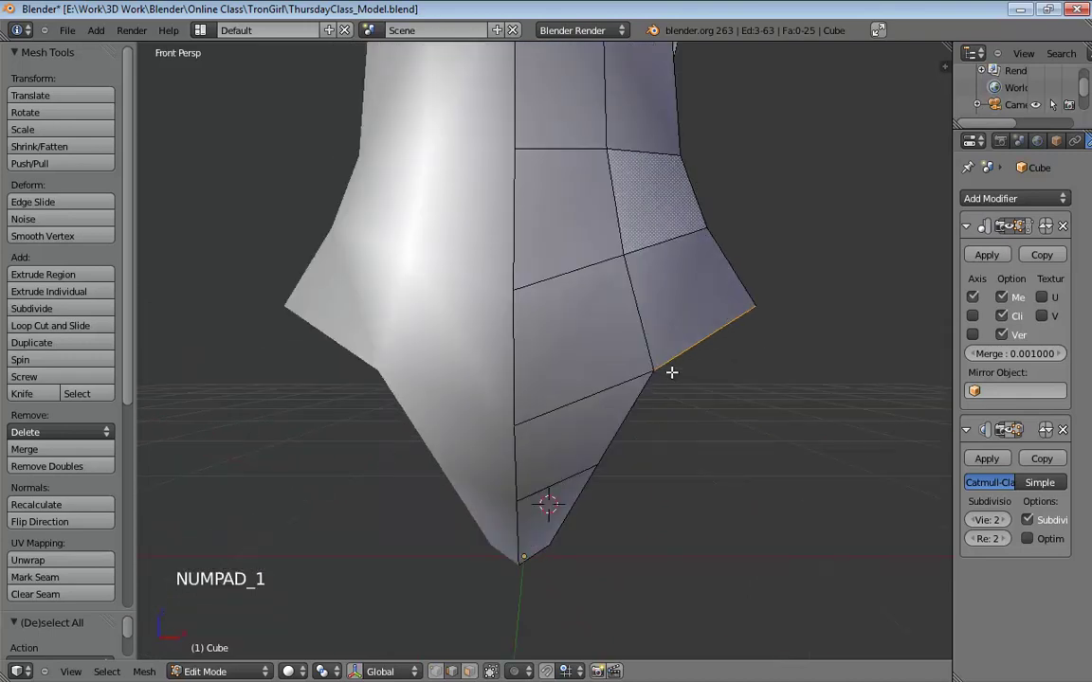
In orthographic wireframe, extrude the selected rim edge downward to form a new strip.
key(KP_5)
key(z)
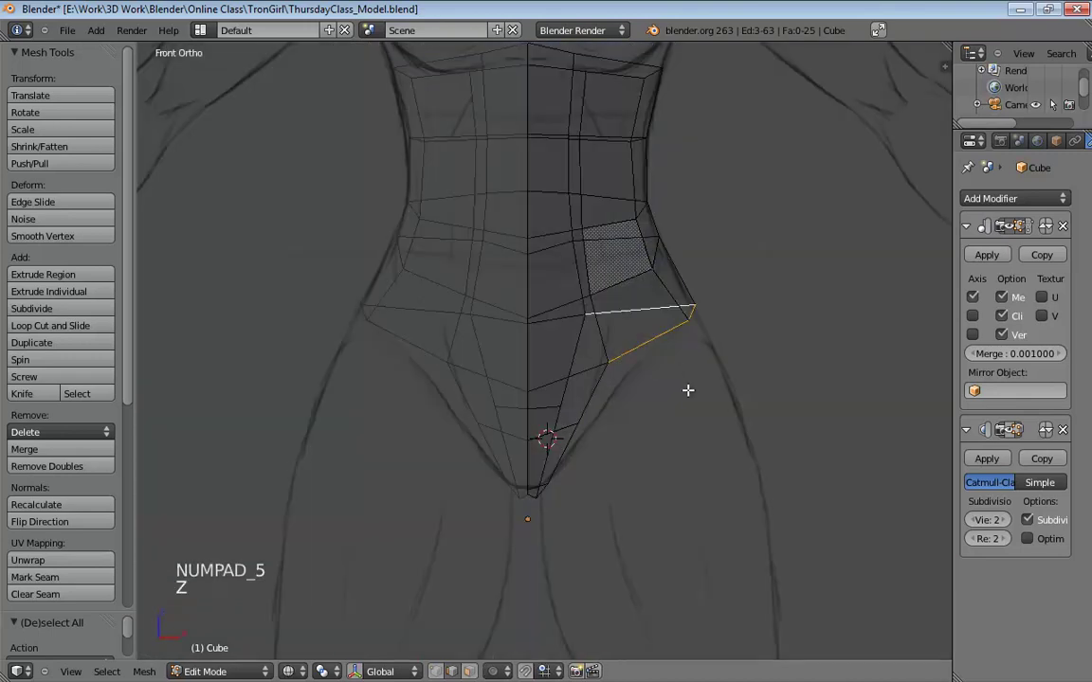
key(e)
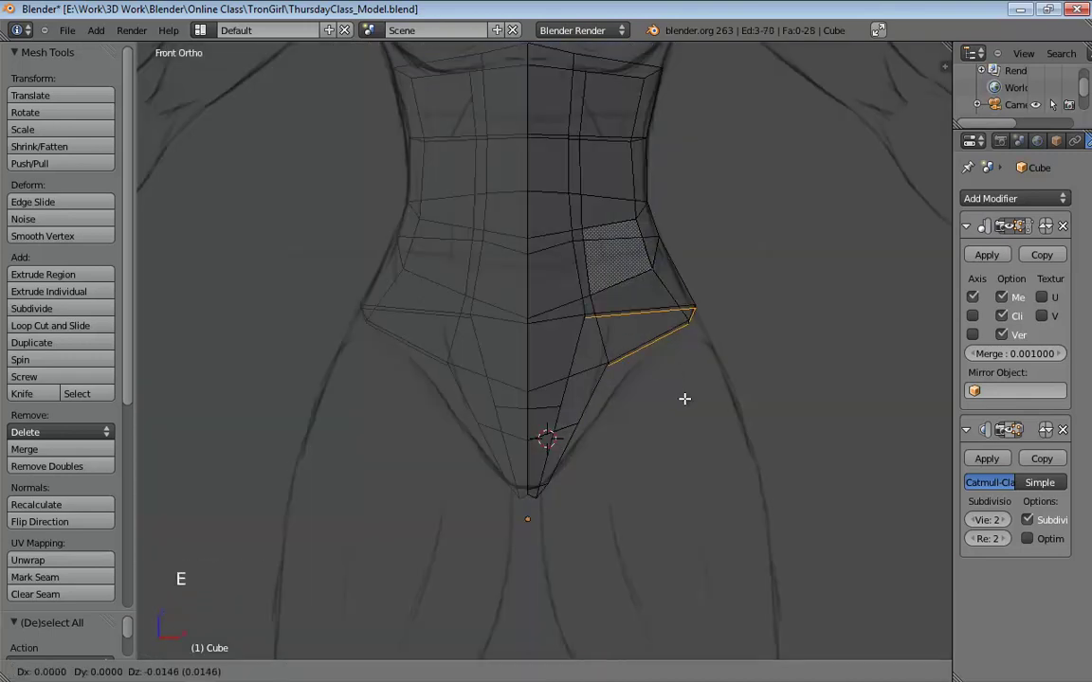
click(709, 450)
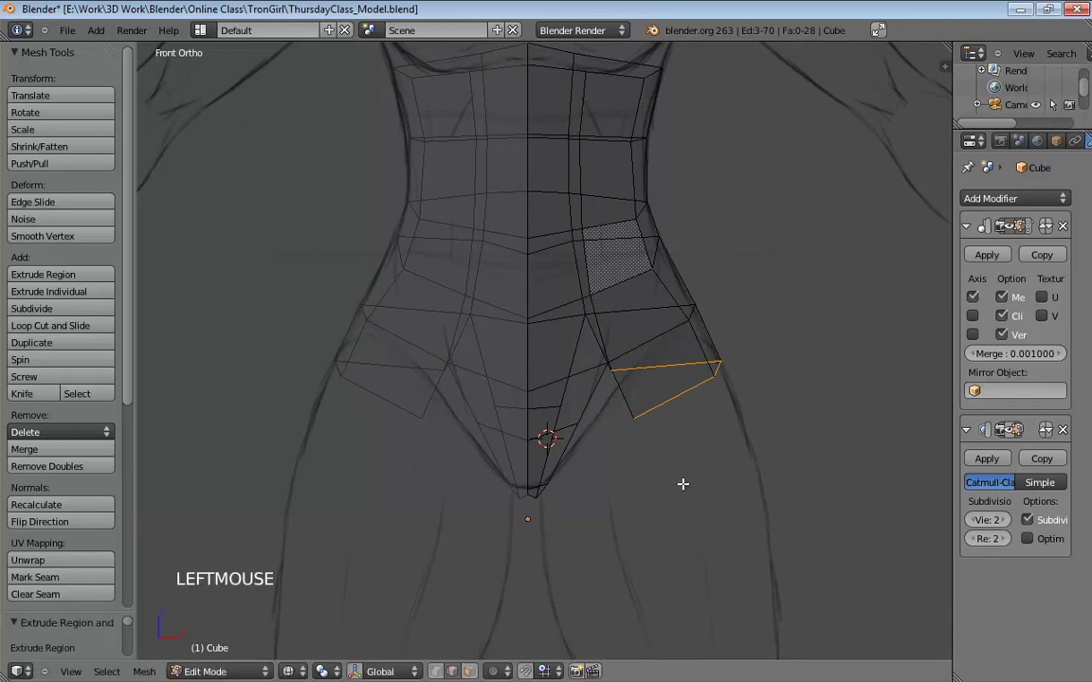
middle_drag(743, 456, 756, 425)
key(z)
mouse_move(583, 377)
middle_down()
mouse_move(666, 402)
mouse_move(554, 316)
middle_up()
scroll(616, 352, up, 2)
mouse_move(615, 352)
middle_down()
mouse_move(588, 341)
mouse_move(614, 363)
middle_up()
In the front view, merge the two crotch corner vertices At Last and nudge the result into place.
key(KP_1)
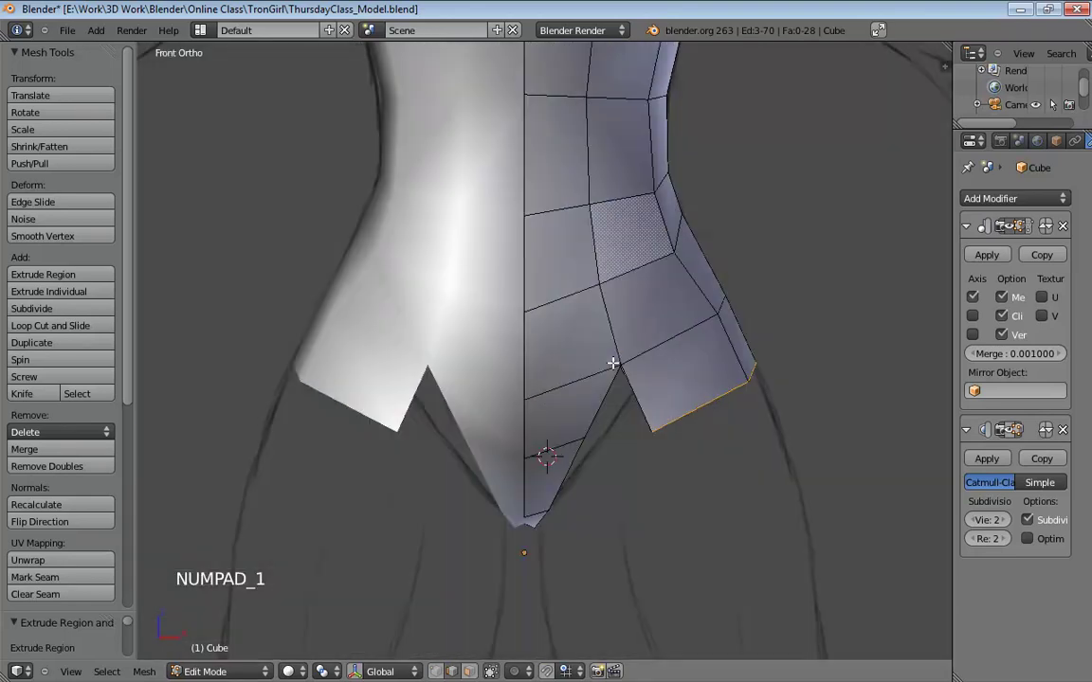
key(z)
scroll(619, 400, up, 3)
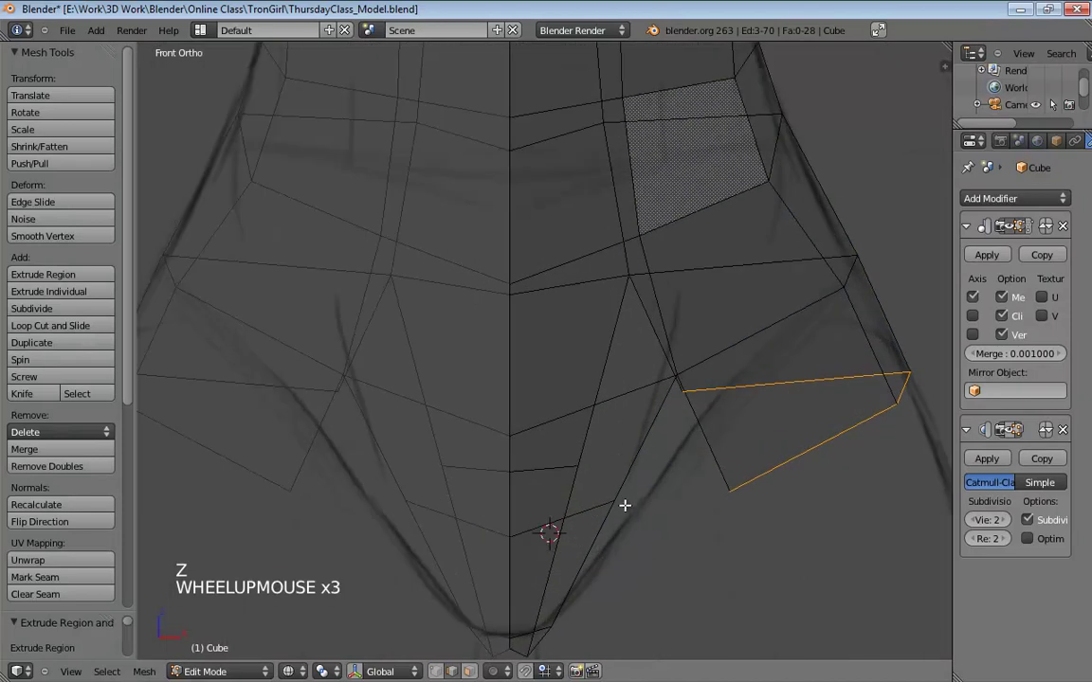
key(ctrl+Tab)
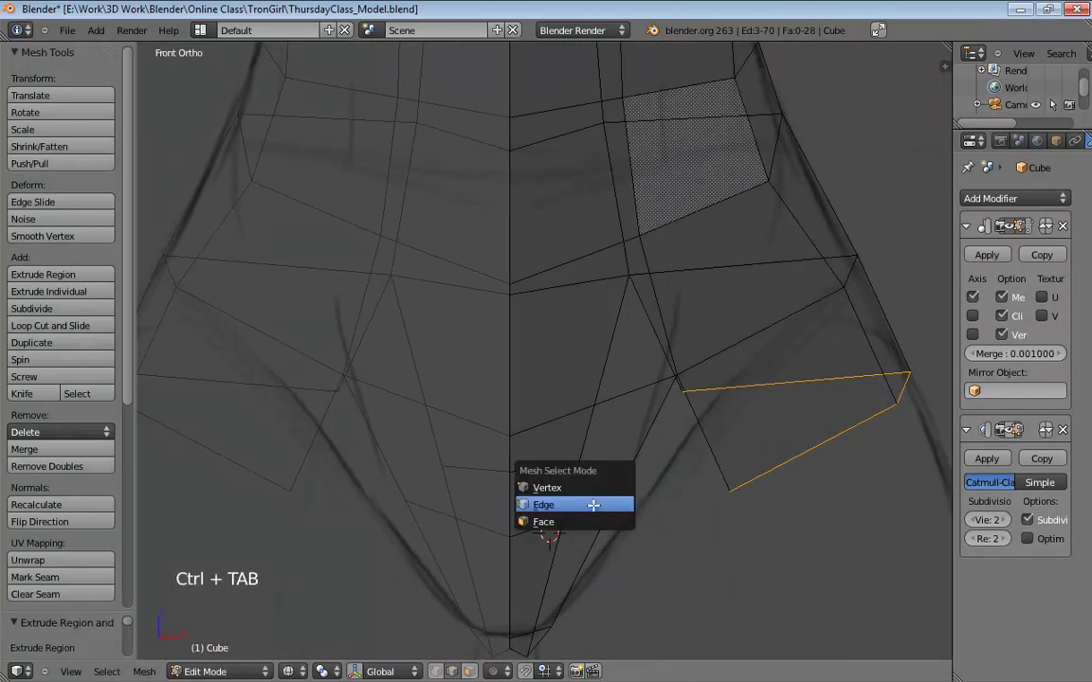
click(541, 487)
drag(611, 502, 658, 504)
drag(728, 490, 652, 515)
shift+click(652, 520)
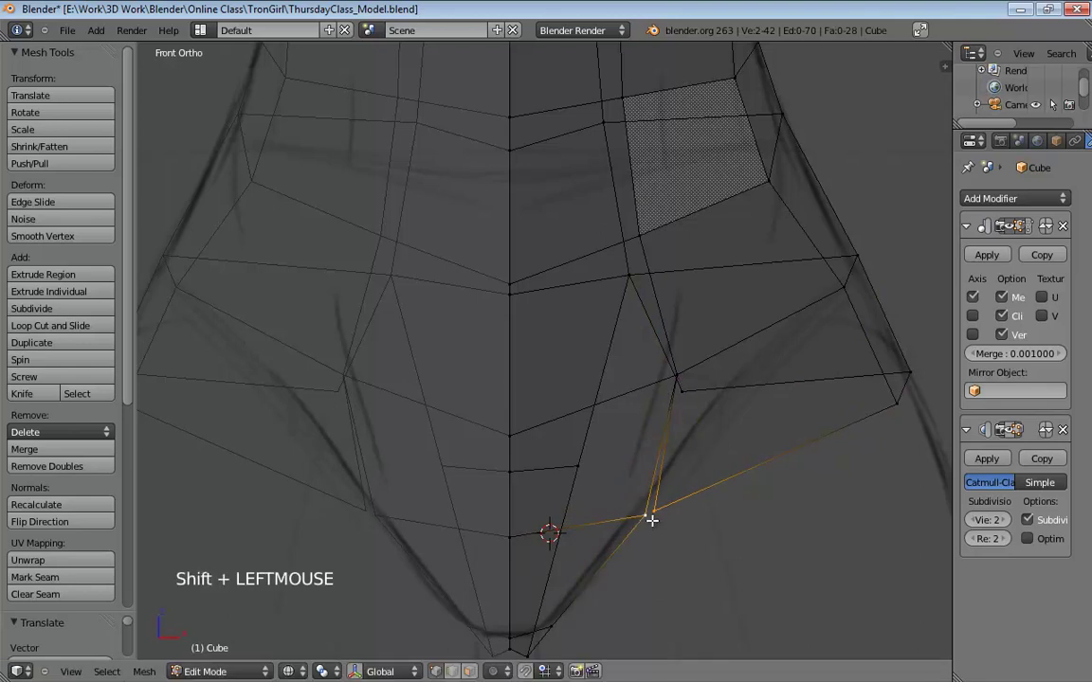
key(alt+m)
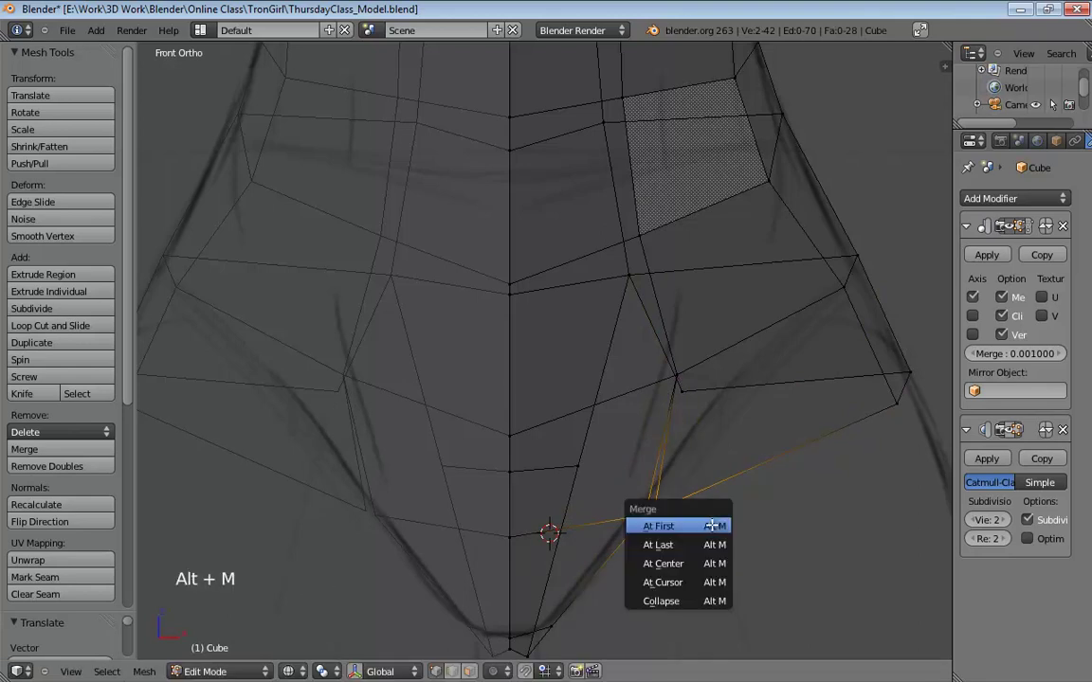
click(669, 546)
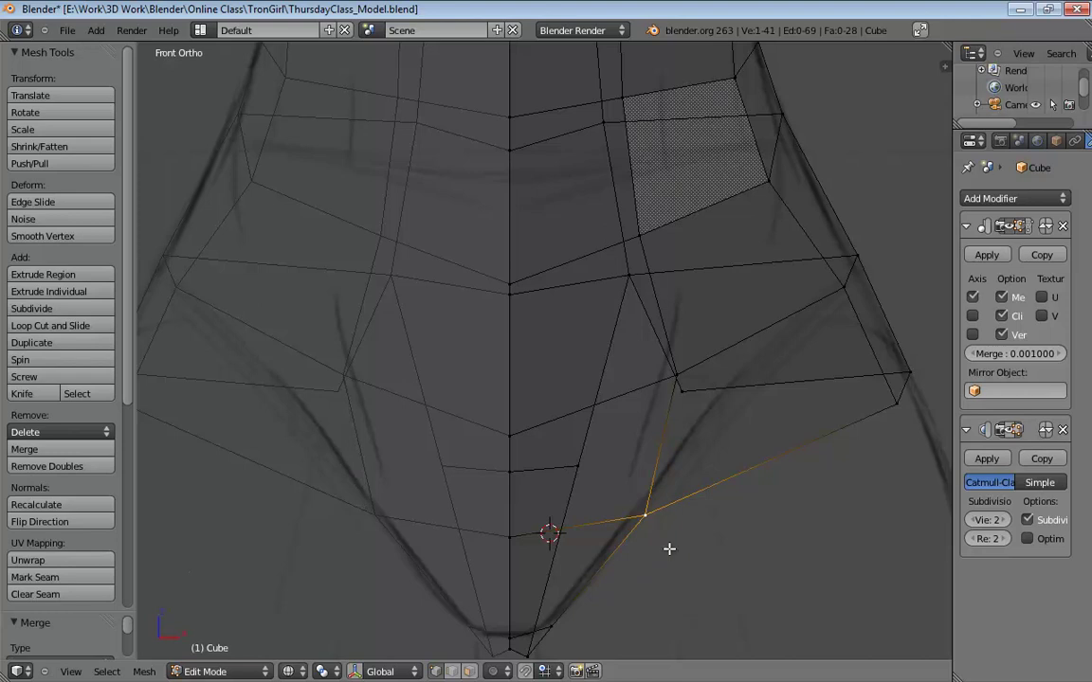
drag(643, 521, 633, 510)
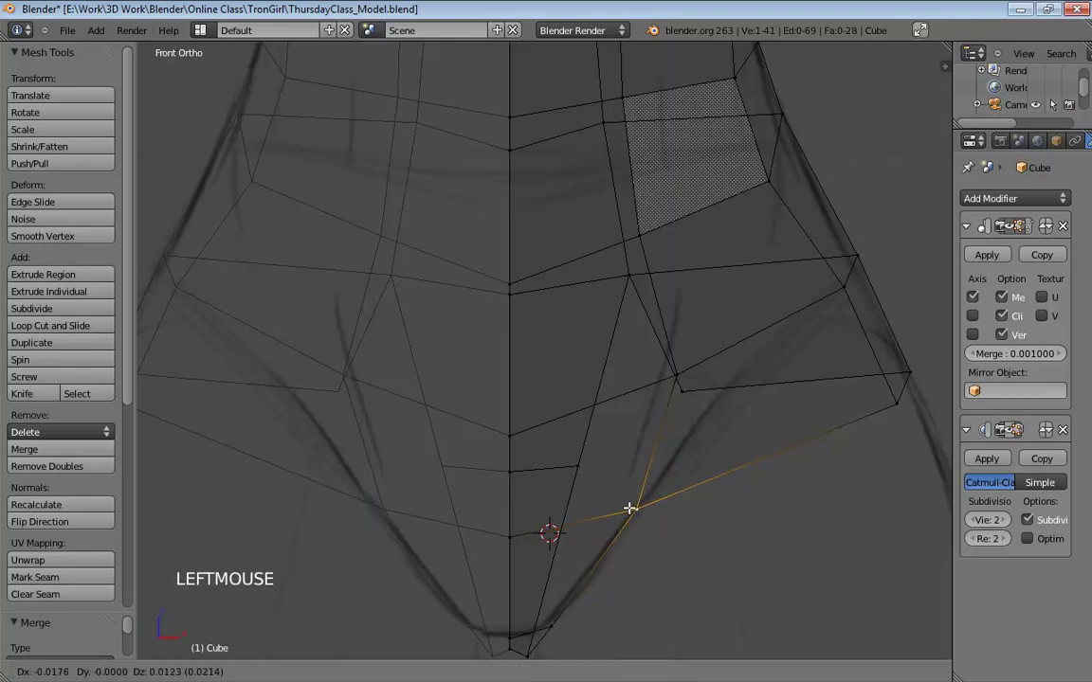
alt+middle_click(802, 504)
scroll(770, 513, down, 2)
mouse_move(831, 499)
middle_down()
mouse_move(771, 513)
mouse_move(707, 485)
mouse_move(504, 499)
mouse_move(567, 478)
mouse_move(557, 514)
mouse_move(531, 458)
mouse_move(566, 466)
middle_up()
scroll(770, 513, down, 1)
In solid shading, merge two neighbouring vertices at the back leg opening at the last one.
key(z)
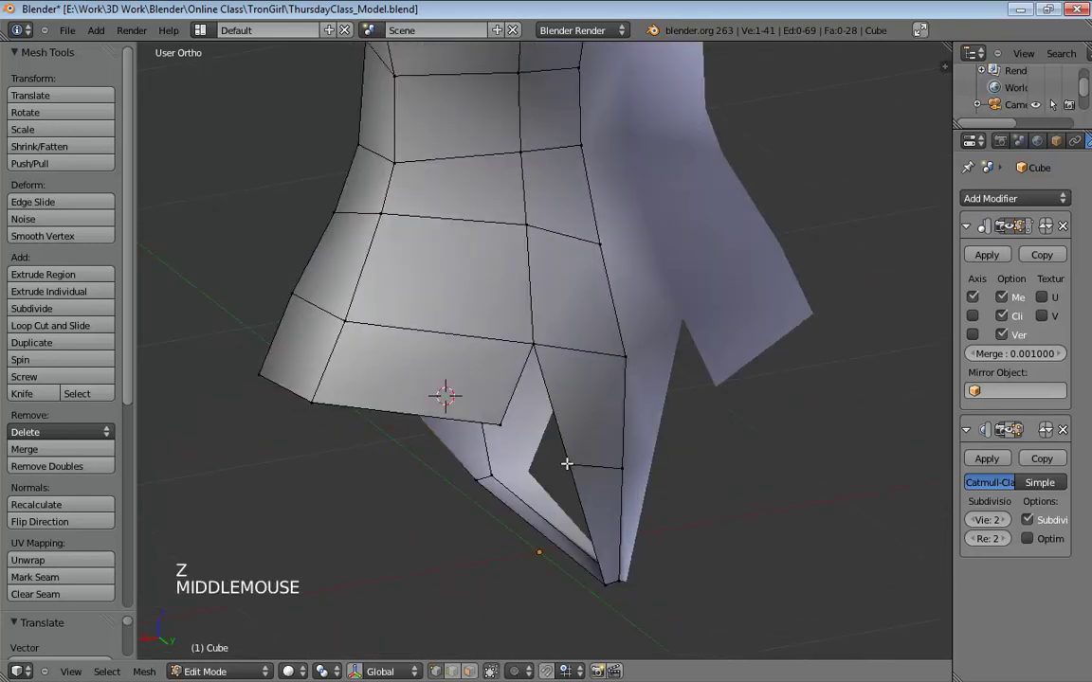
click(566, 464)
middle_drag(557, 419, 597, 391)
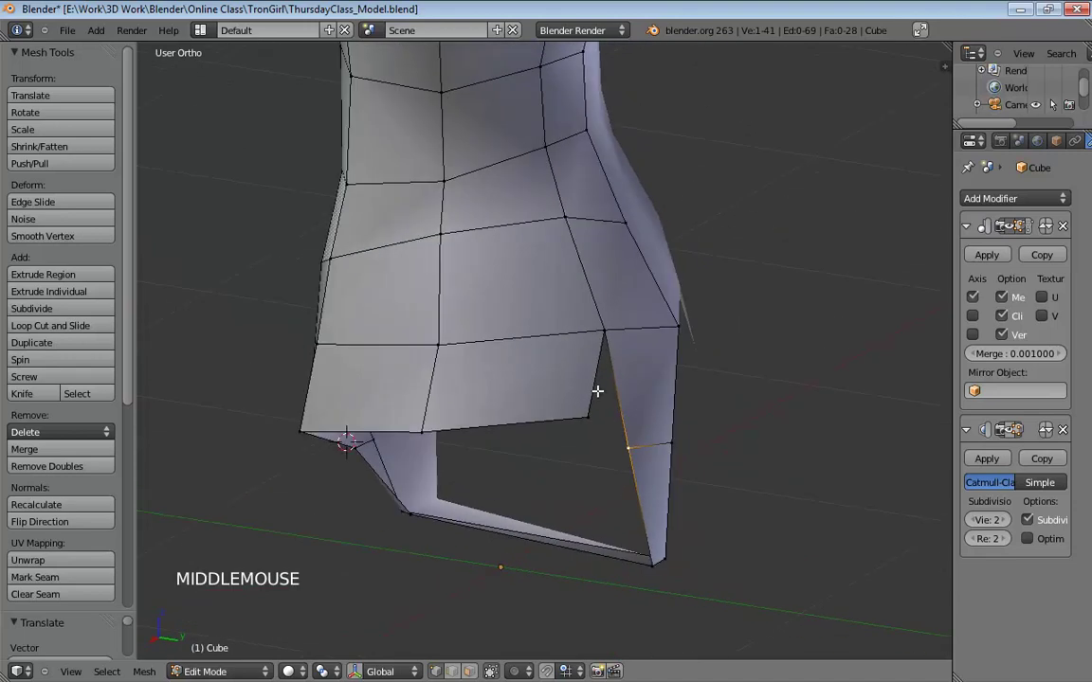
shift+click(587, 423)
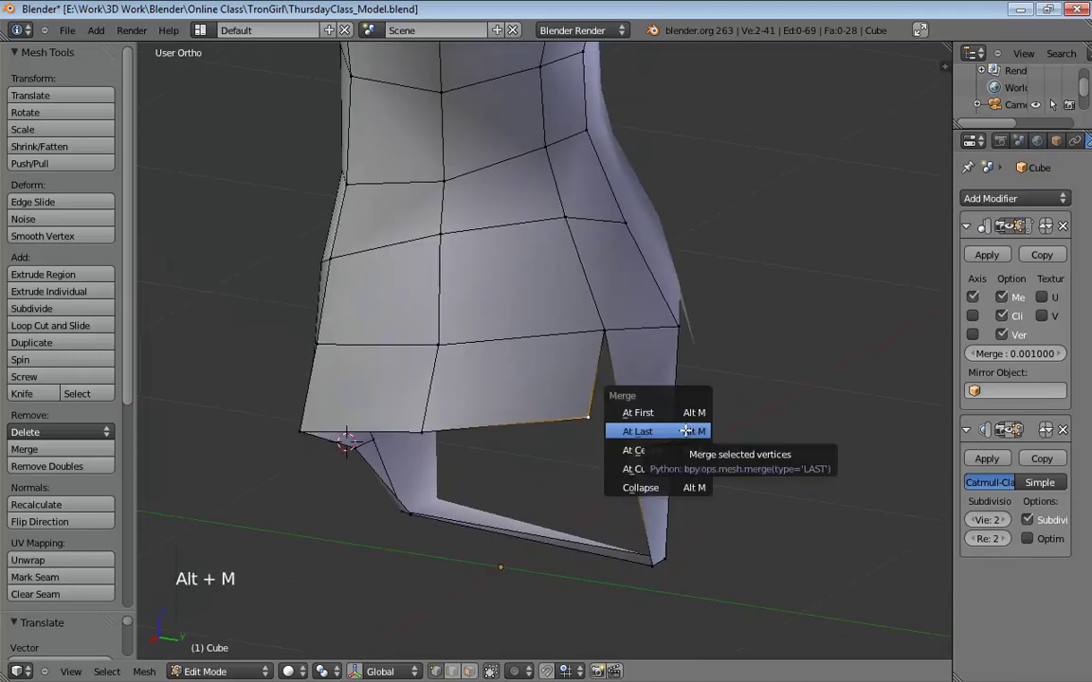
click(653, 433)
middle_drag(653, 435, 624, 404)
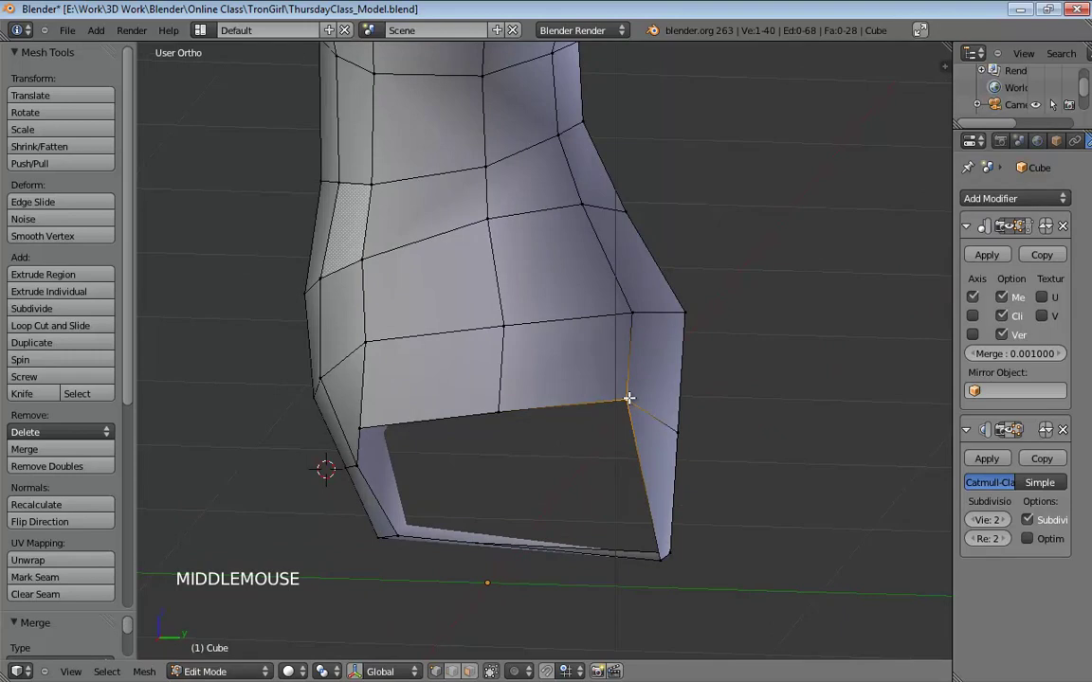
In the right side view, pull the rear hip vertex outward to match the side sketch.
key(KP_3)
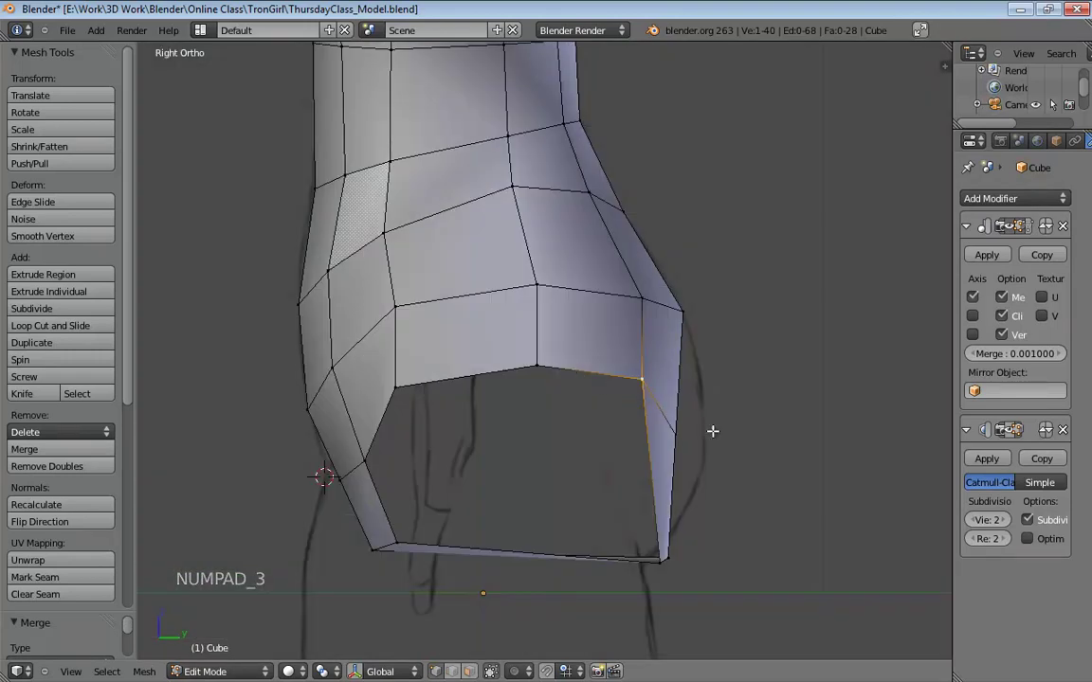
drag(682, 434, 723, 438)
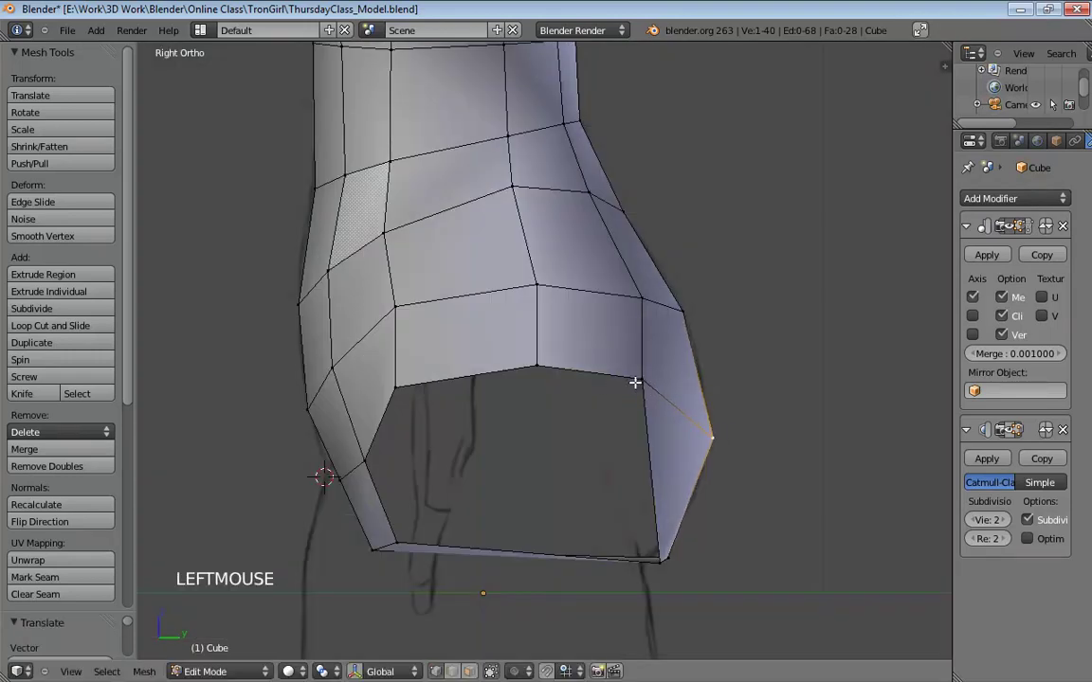
click(655, 379)
key(z)
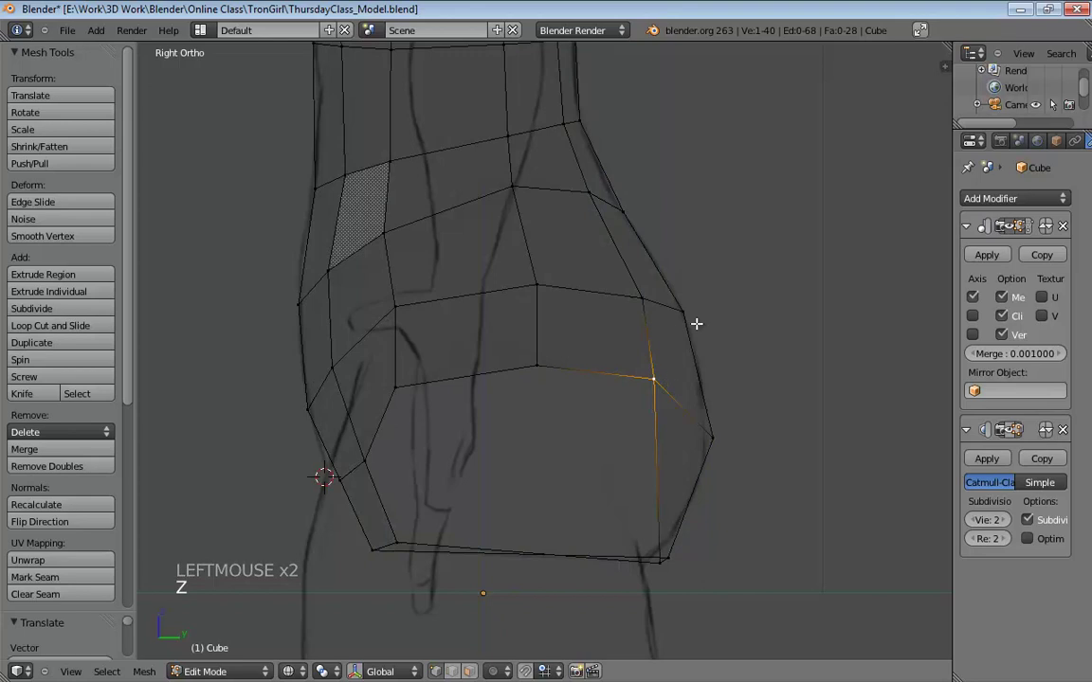
shift+middle_drag(695, 322, 597, 129)
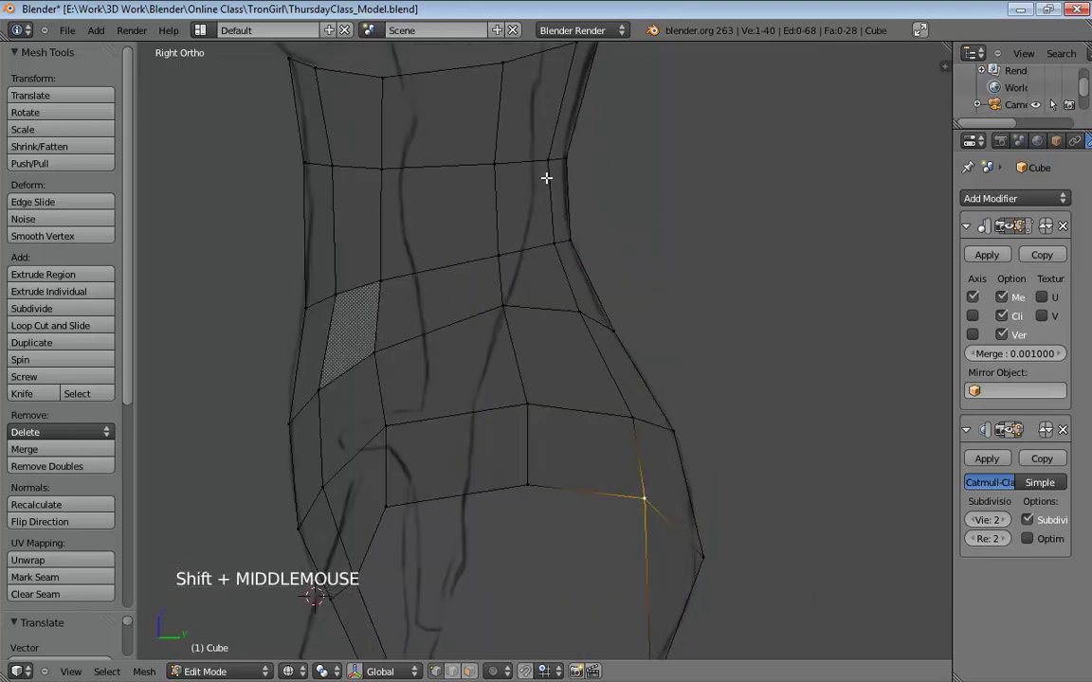
shift+middle_drag(680, 526, 633, 386)
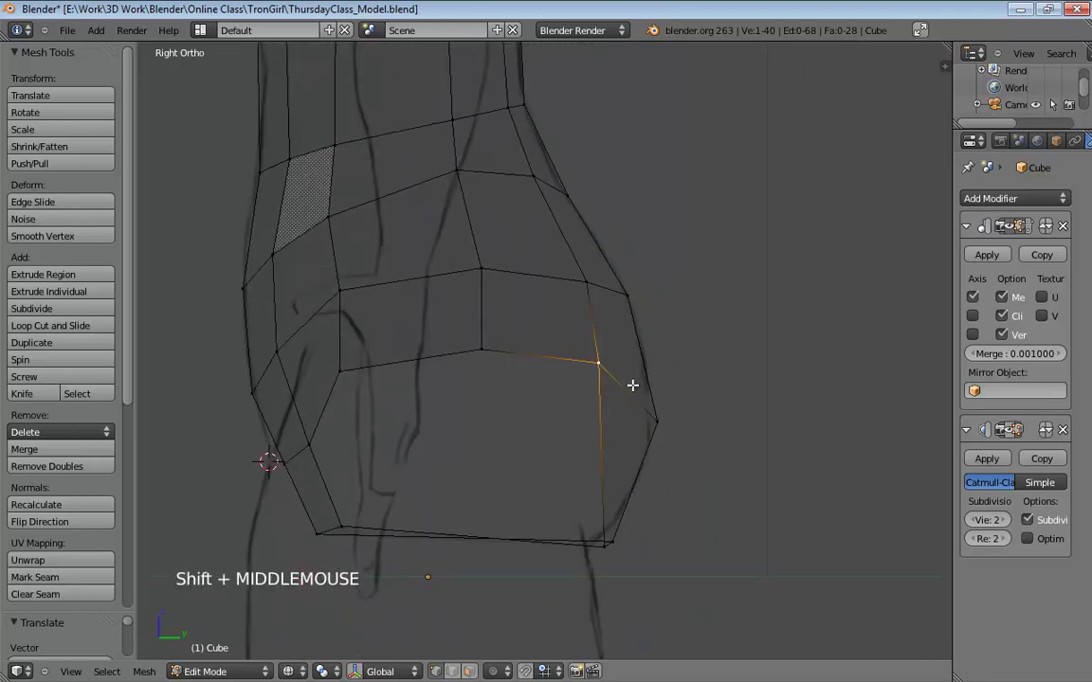
drag(603, 364, 630, 374)
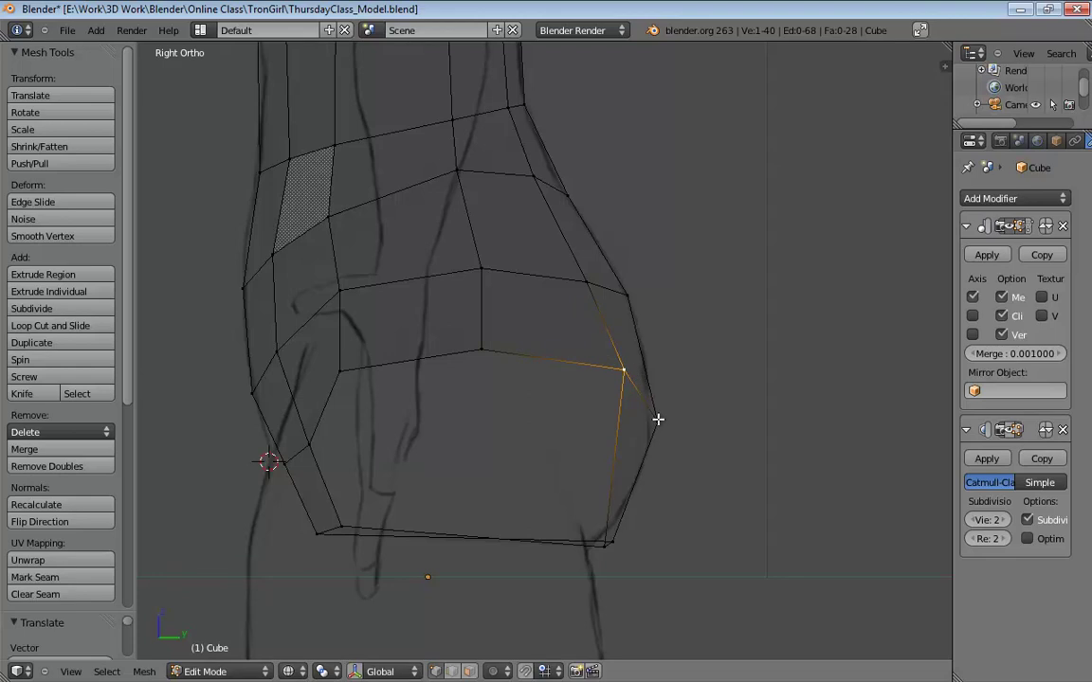
shift+middle_drag(553, 493, 554, 429)
middle_drag(486, 438, 493, 395)
Loop-cut across the crotch strip and raise its left-end vertices along Z.
key(ctrl+r)
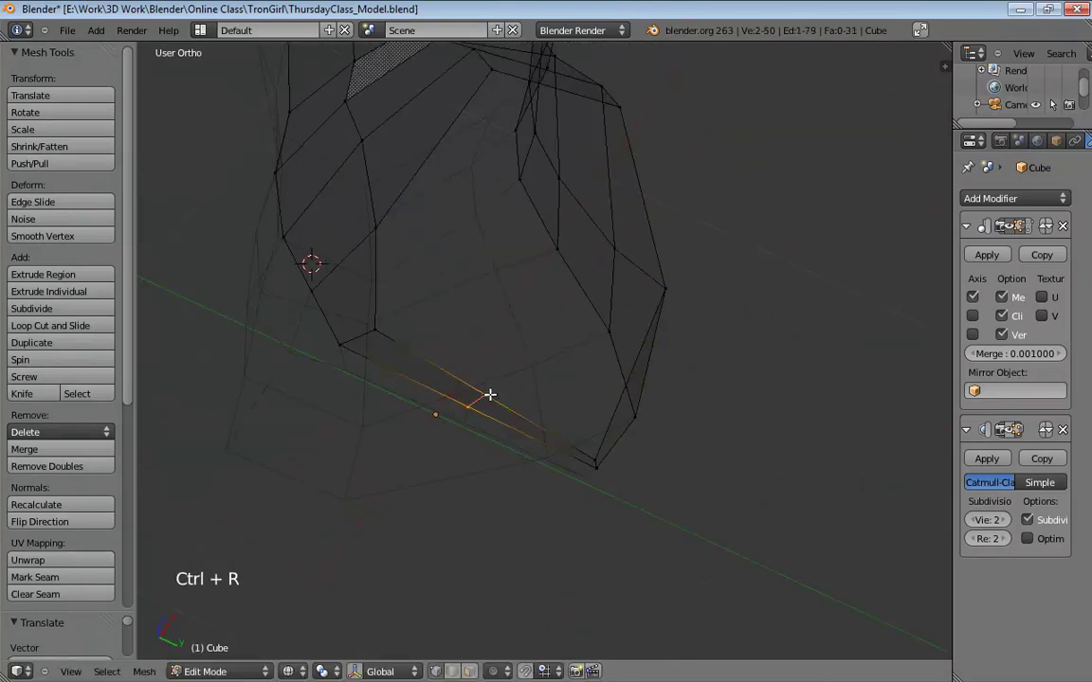
click(487, 395)
middle_drag(531, 361, 470, 482)
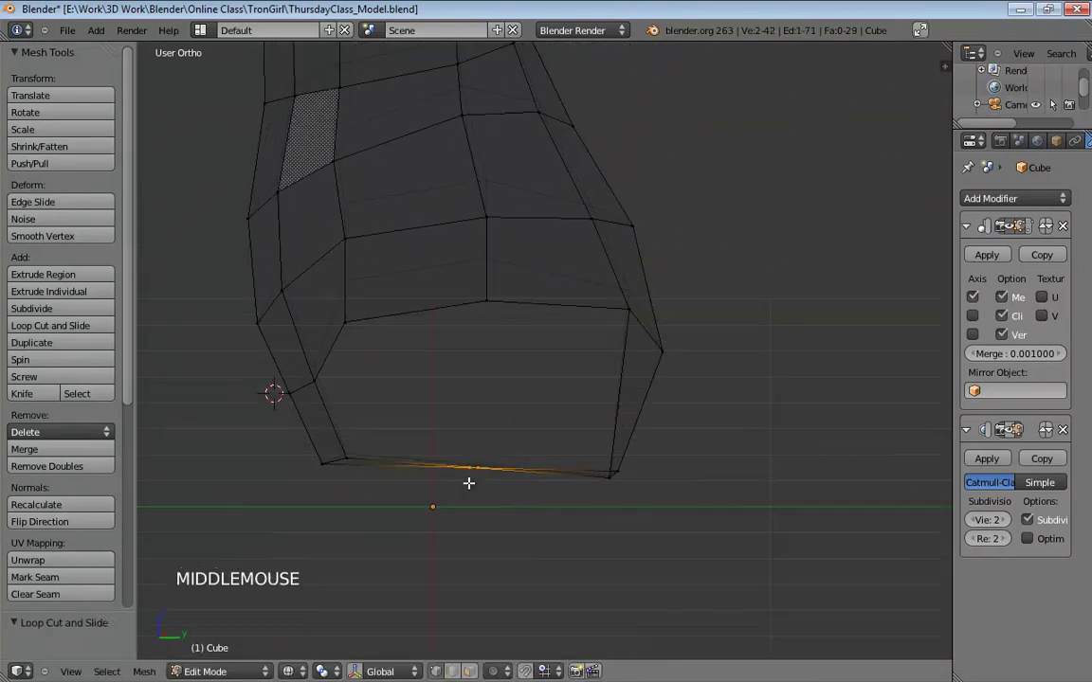
click(321, 462)
shift+click(390, 439)
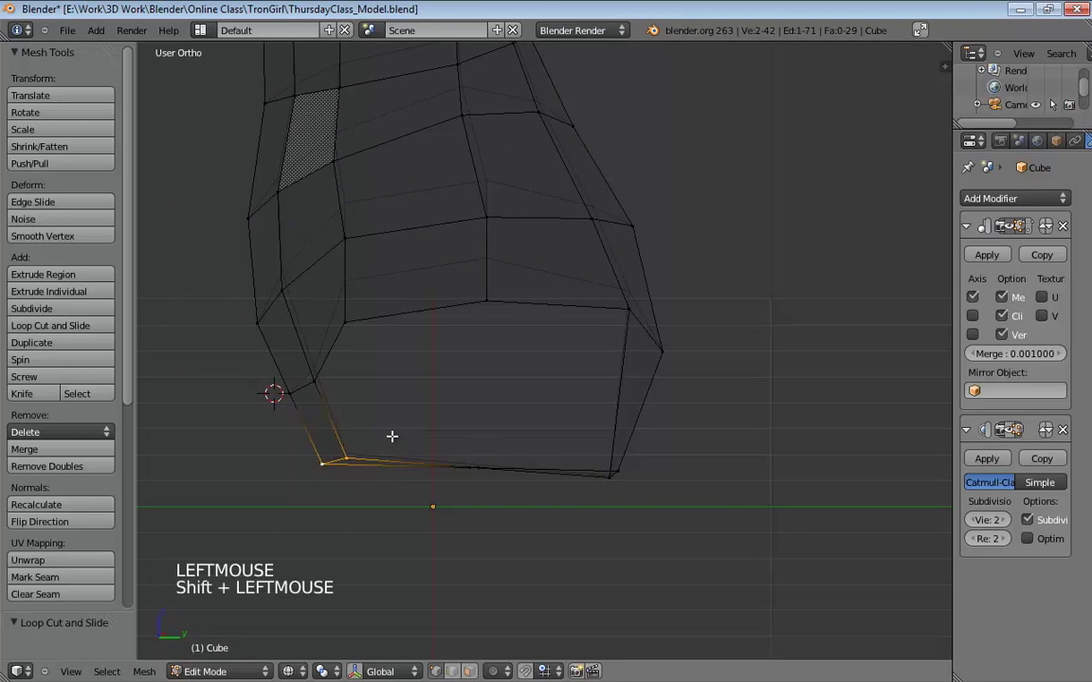
middle_drag(390, 439, 430, 439)
key(g)
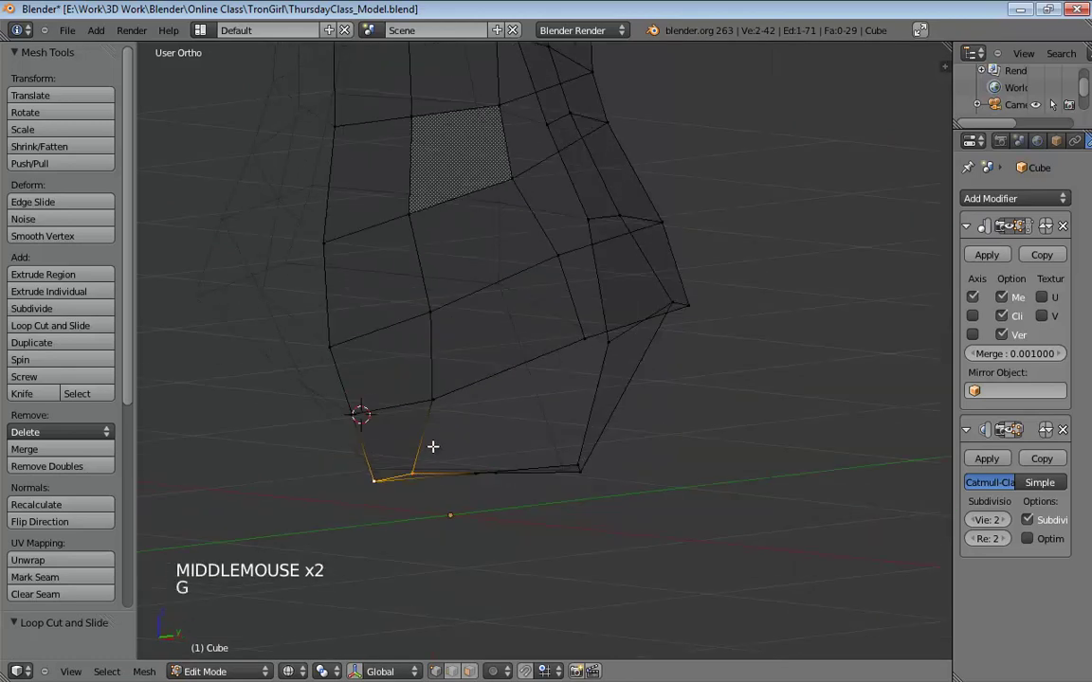
key(z)
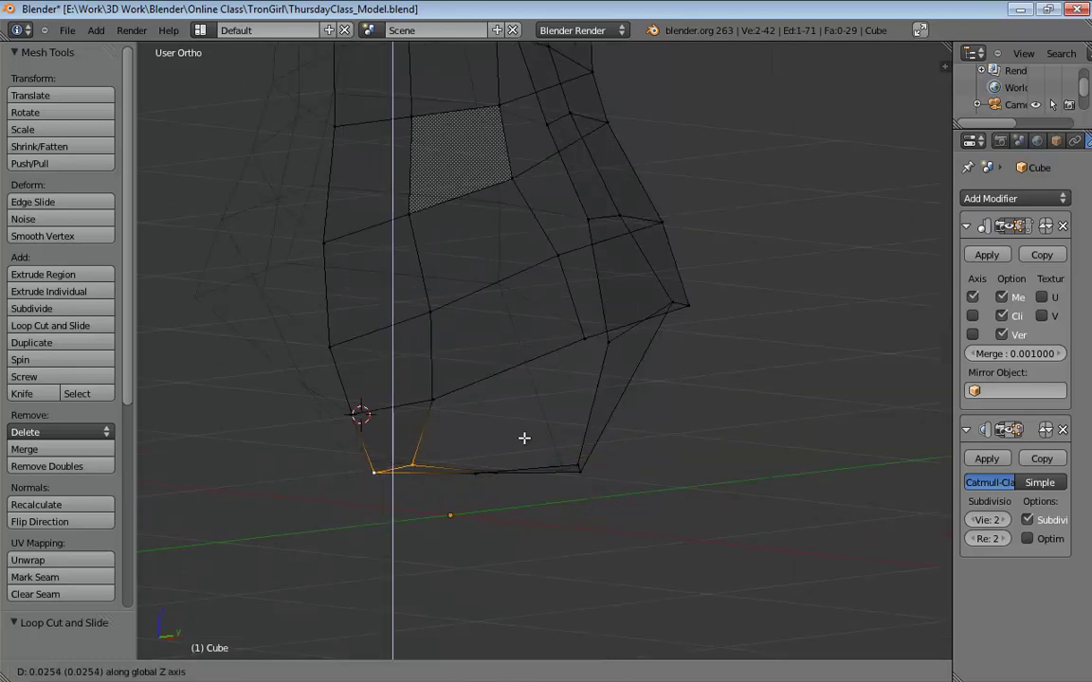
click(524, 432)
Raise the two vertices at the right end of the crotch.
middle_drag(525, 432, 609, 475)
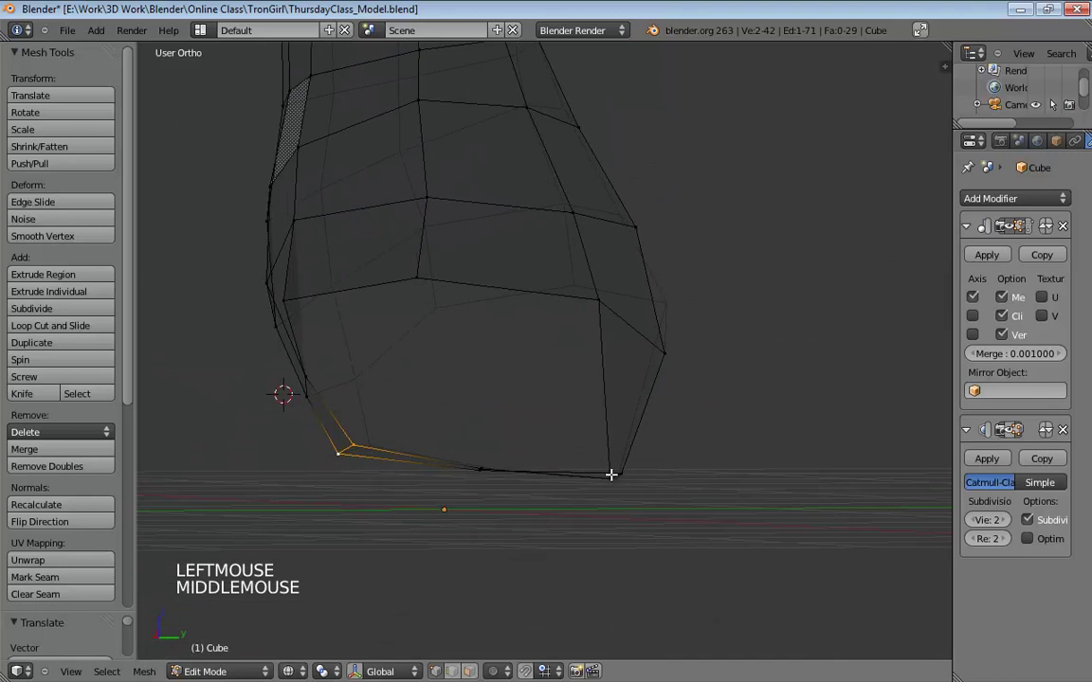
click(611, 476)
shift+click(623, 474)
key(g)
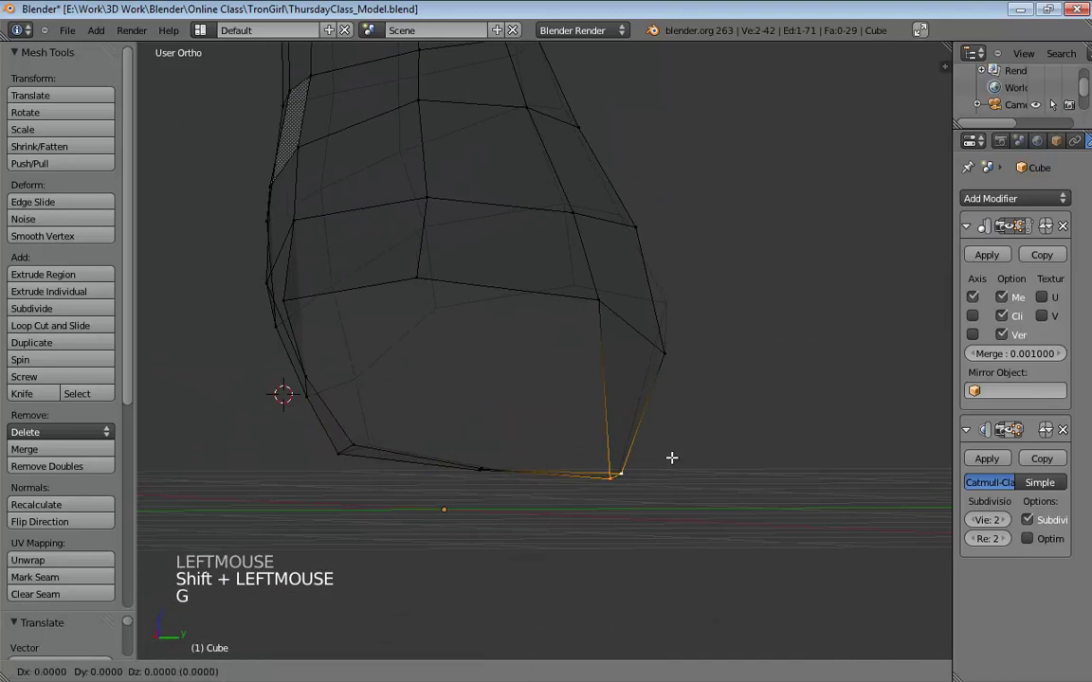
click(619, 441)
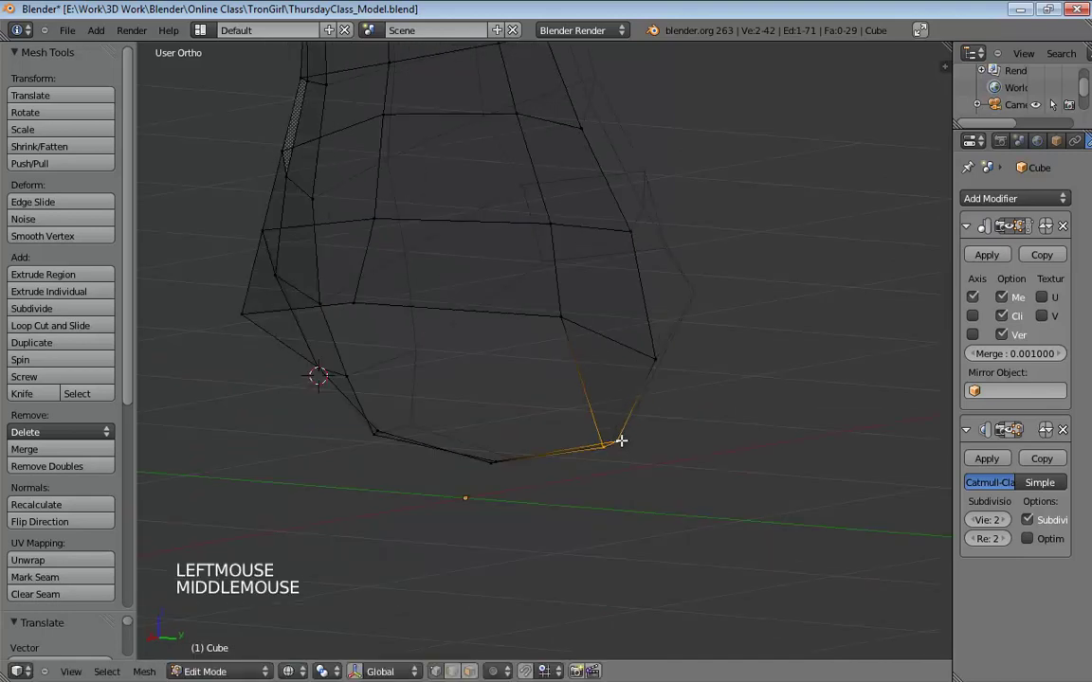
Move the two centre crotch vertices upward into place.
middle_drag(619, 440, 701, 375)
click(493, 462)
shift+click(470, 455)
key(g)
click(524, 442)
scroll(644, 401, down, 1)
scroll(644, 401, down, 2)
scroll(651, 396, down, 1)
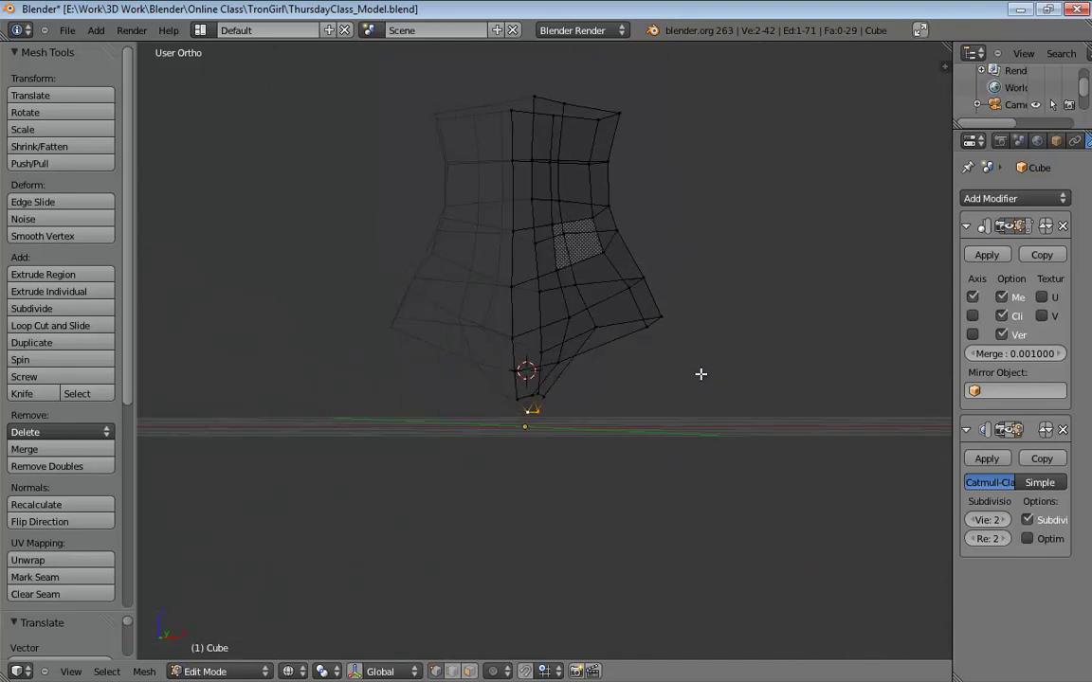
Show the torso solid in perspective, with the subdivided surface displayed apart from the cage, and review it.
middle_drag(700, 375, 638, 359)
key(z)
key(KP_5)
click(658, 453)
scroll(787, 429, down, 2)
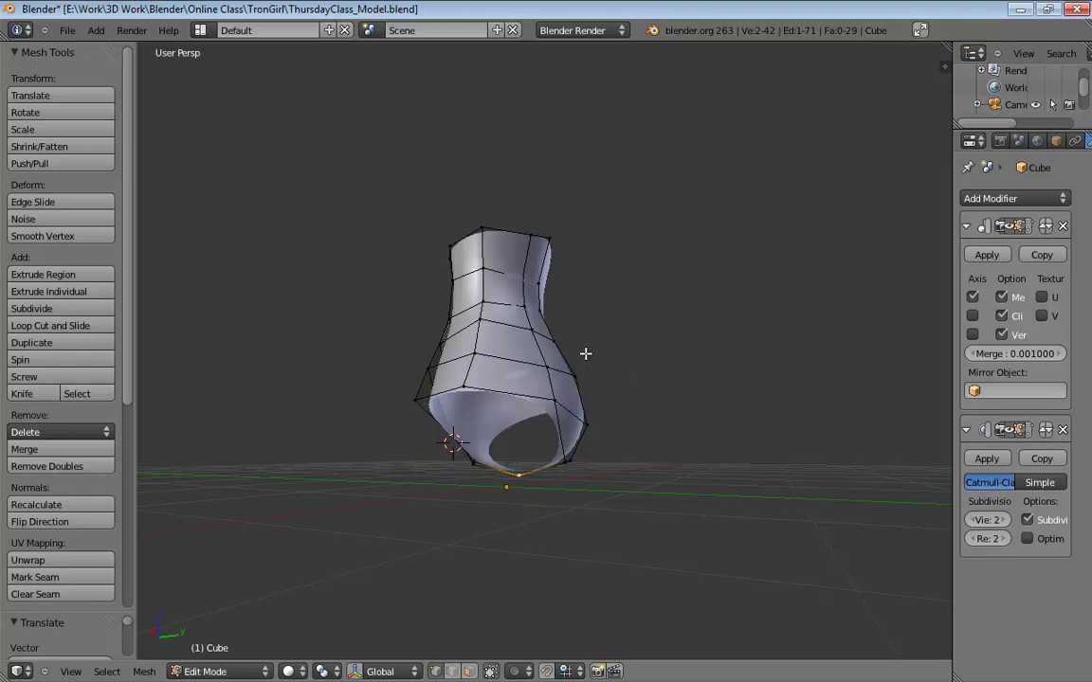
mouse_move(585, 353)
middle_down()
mouse_move(566, 344)
mouse_move(738, 388)
mouse_move(660, 415)
mouse_move(729, 398)
mouse_move(695, 384)
mouse_move(639, 405)
mouse_move(643, 354)
mouse_move(651, 392)
mouse_move(602, 356)
middle_up()
middle_drag(571, 280, 532, 382)
middle_drag(476, 423, 524, 286)
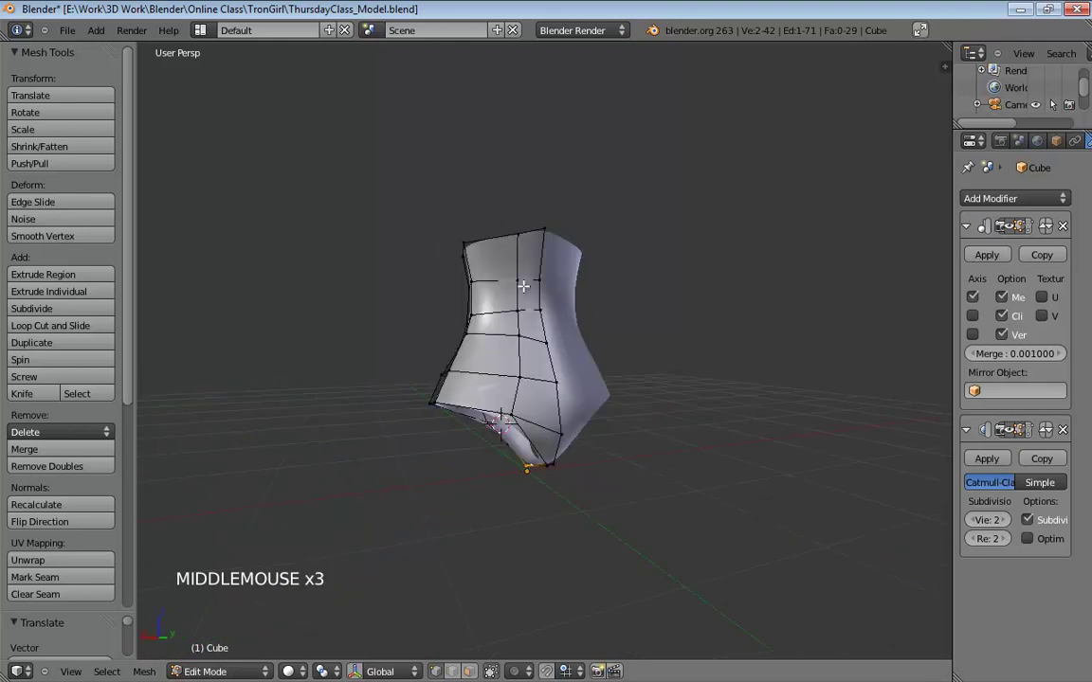
middle_drag(511, 388, 636, 443)
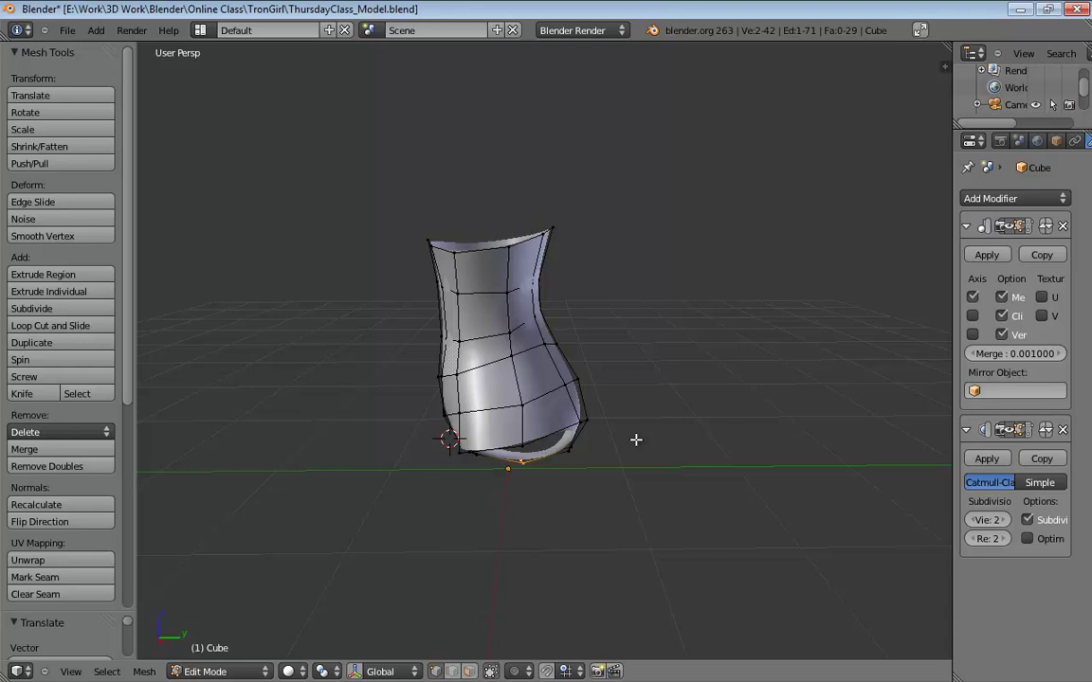
Orbit around the torso mesh to inspect its shape and the bottom leg opening.
middle_drag(637, 377, 499, 321)
middle_drag(555, 391, 502, 297)
middle_drag(524, 421, 524, 260)
middle_drag(563, 382, 505, 275)
middle_drag(559, 423, 546, 246)
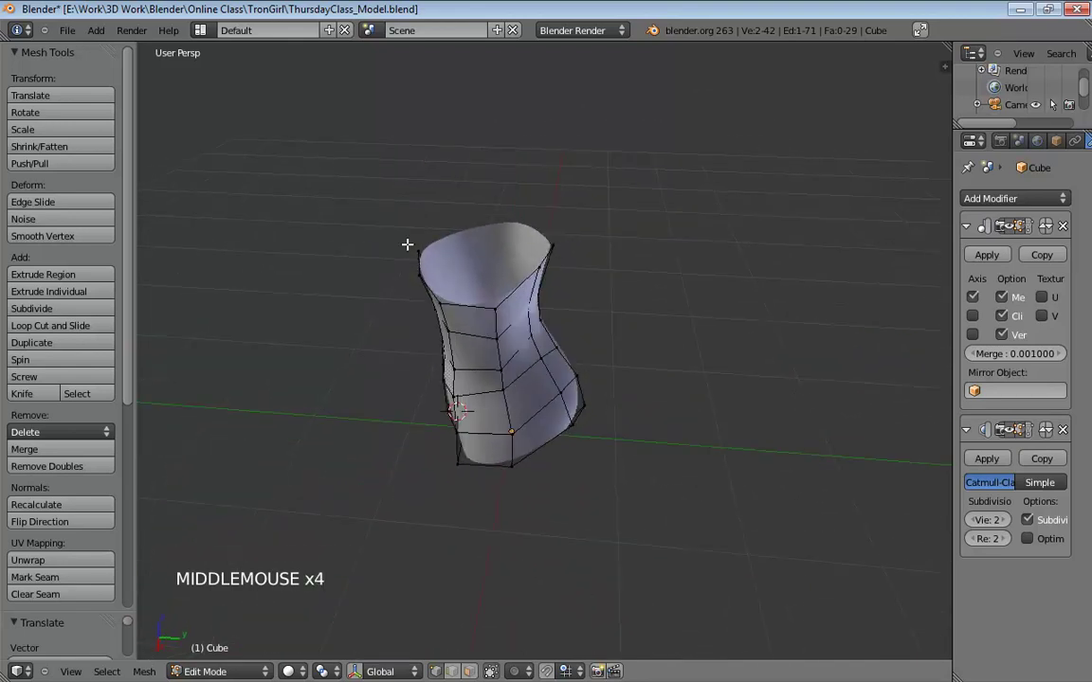
middle_drag(408, 244, 549, 286)
middle_drag(533, 377, 549, 389)
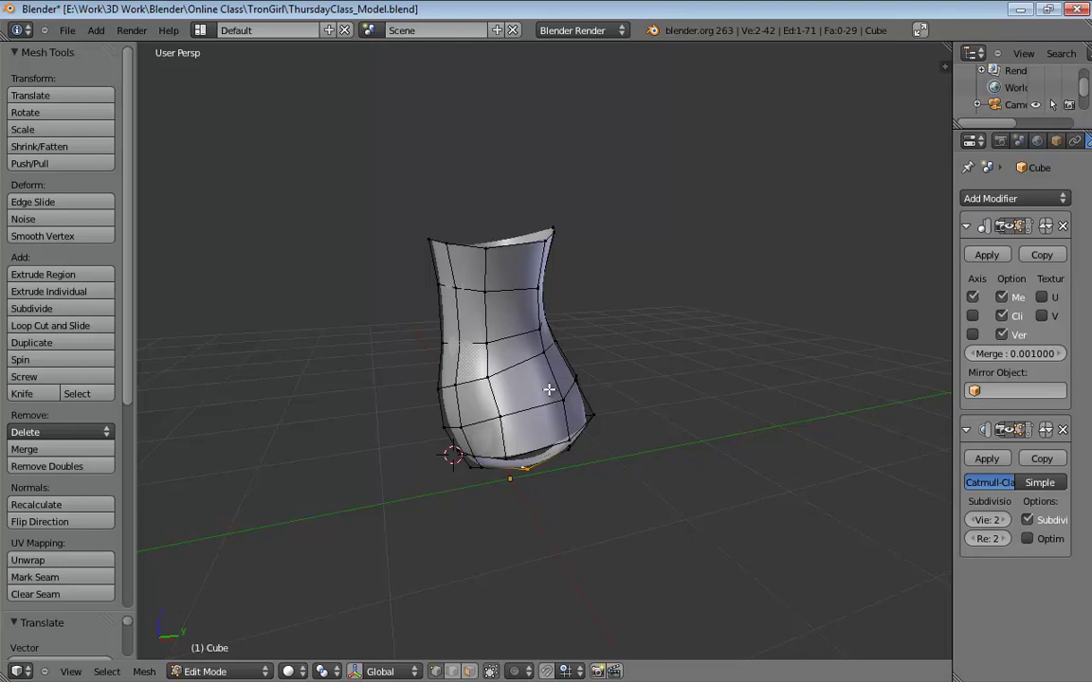
middle_drag(549, 388, 574, 366)
Try ripping a leg-opening vertex free, cancel and undo it, then inspect the hip.
scroll(562, 403, up, 2)
click(496, 396)
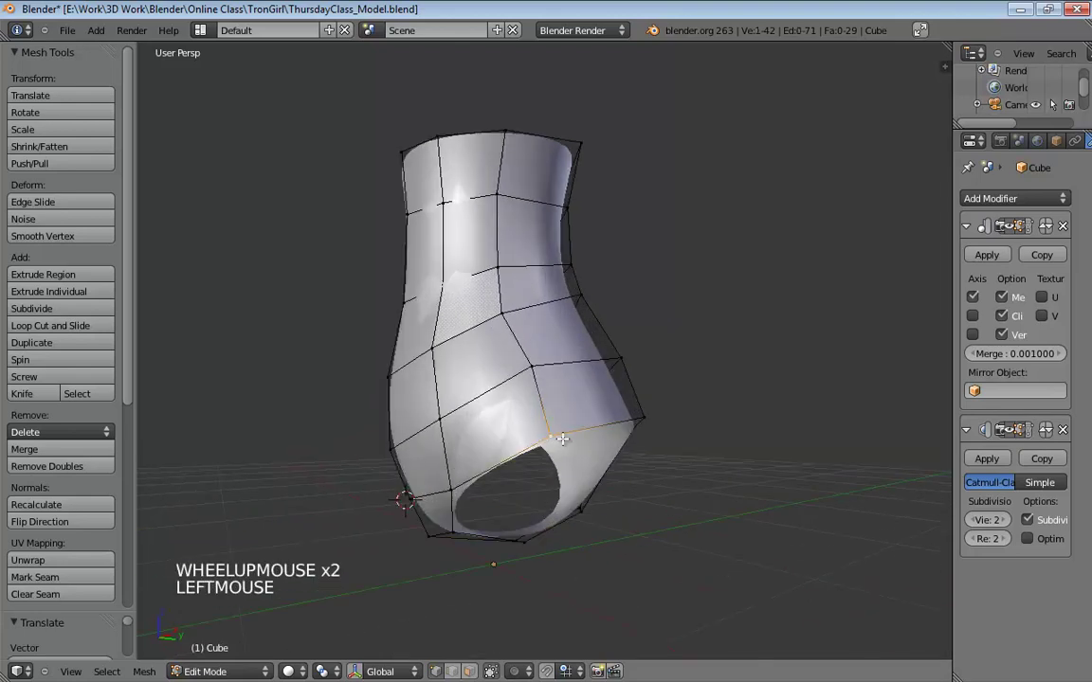
middle_drag(507, 396, 626, 458)
scroll(616, 459, up, 2)
key(v)
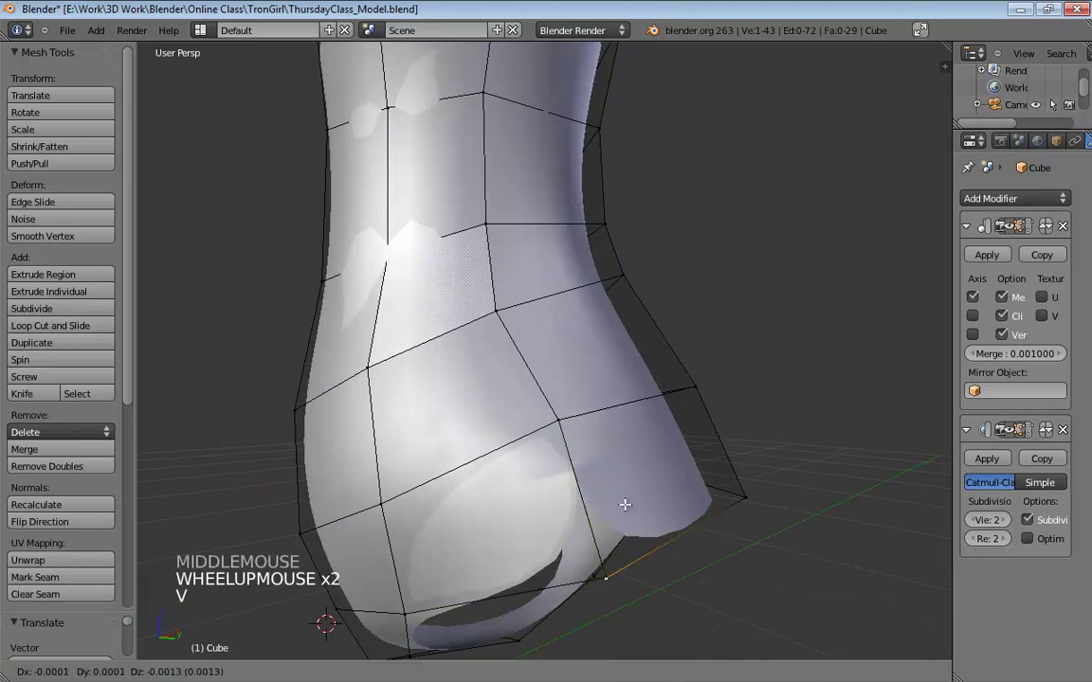
right_click(706, 447)
key(ctrl+z)
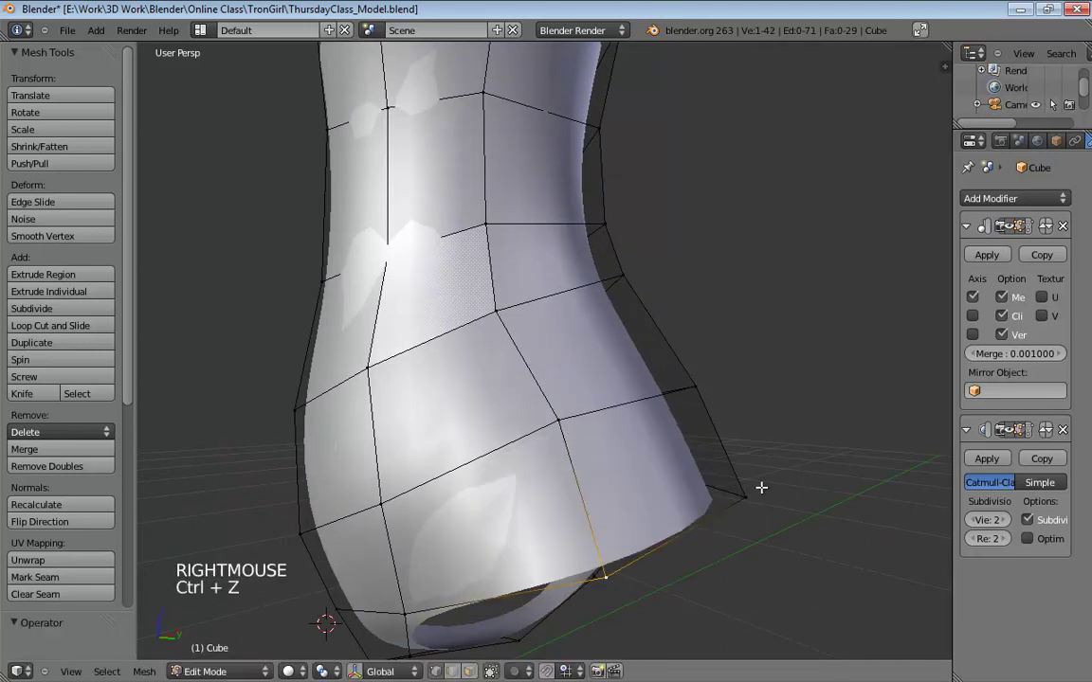
middle_drag(763, 487, 690, 479)
scroll(692, 489, down, 1)
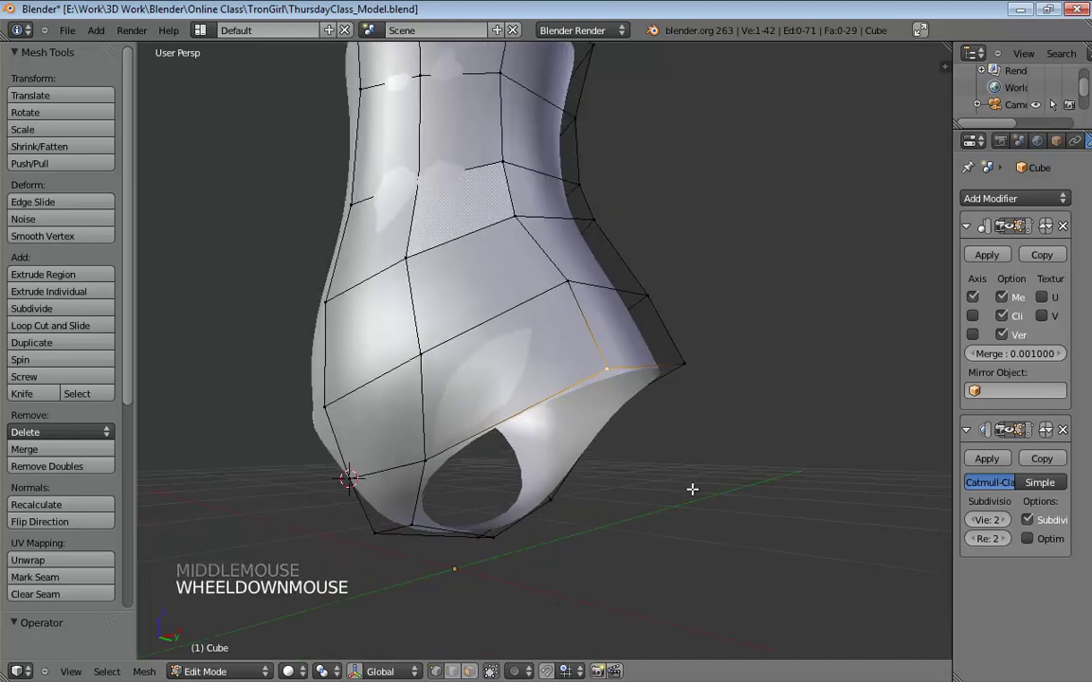
middle_drag(692, 489, 632, 411)
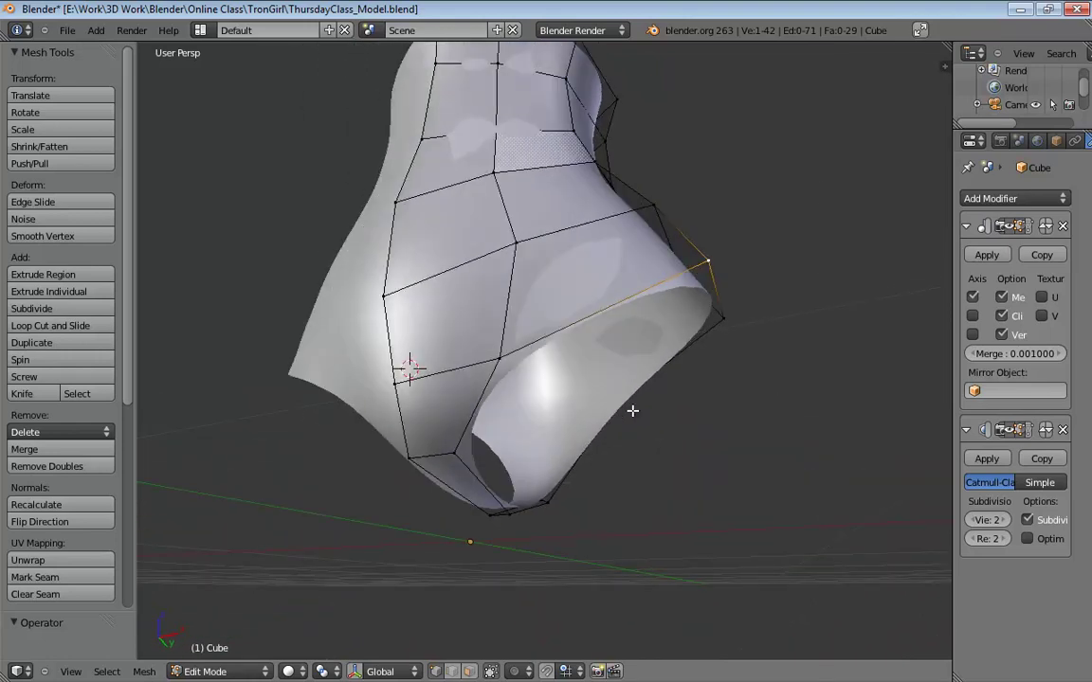
middle_drag(627, 422, 617, 454)
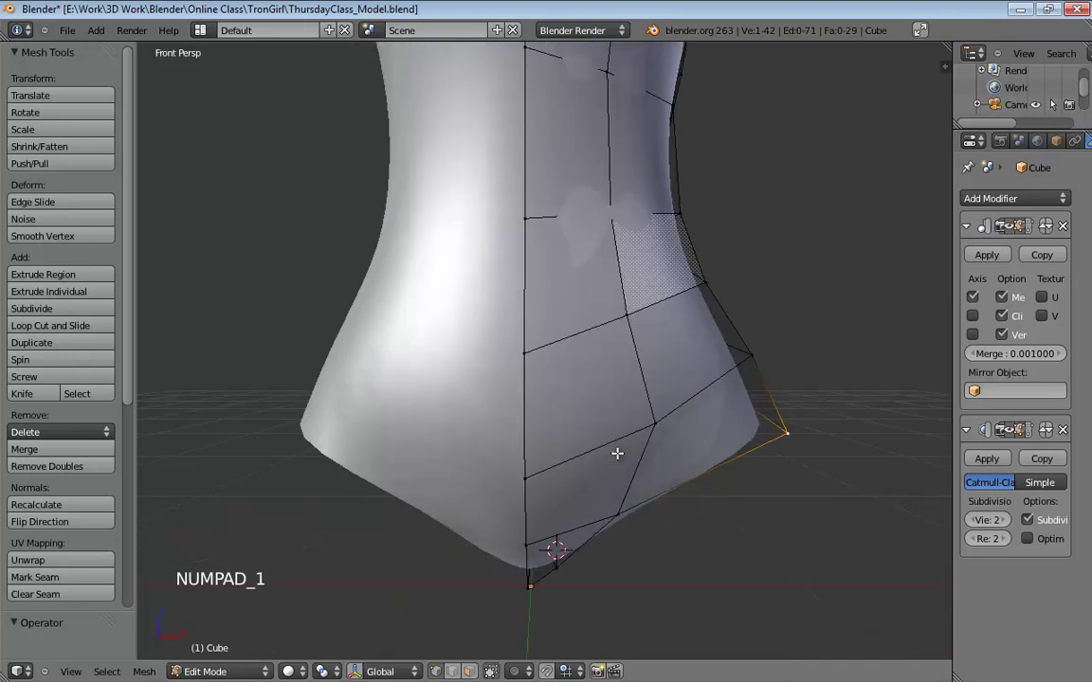
In front ortho wireframe, drag three crotch-area vertices onto the sketch's lower torso outline.
key(KP_5)
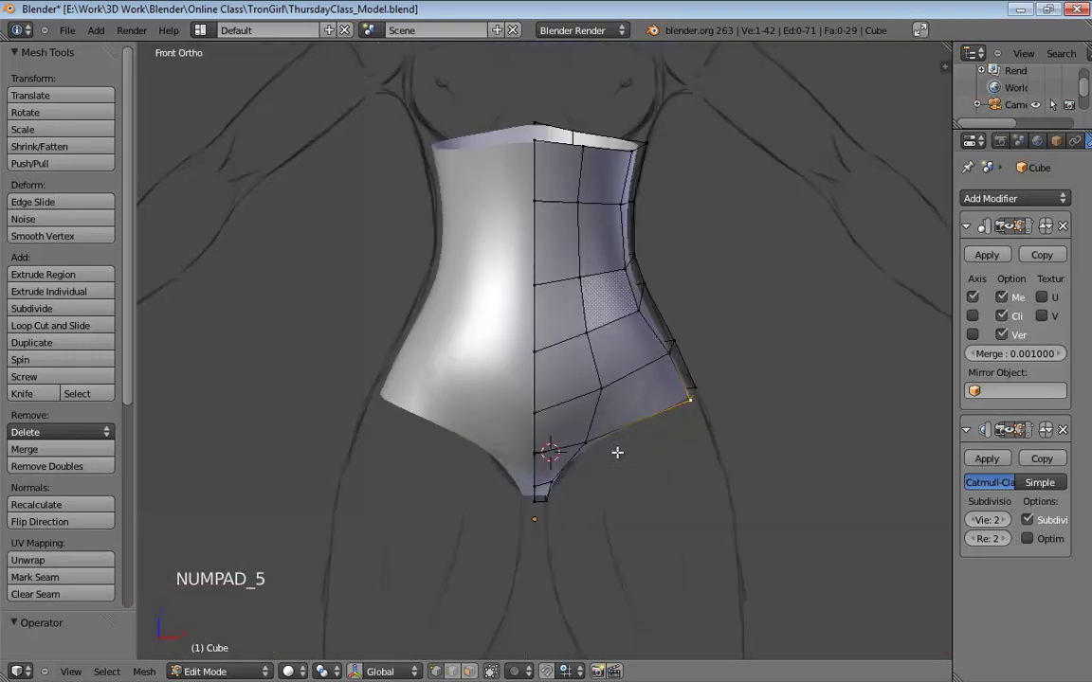
key(z)
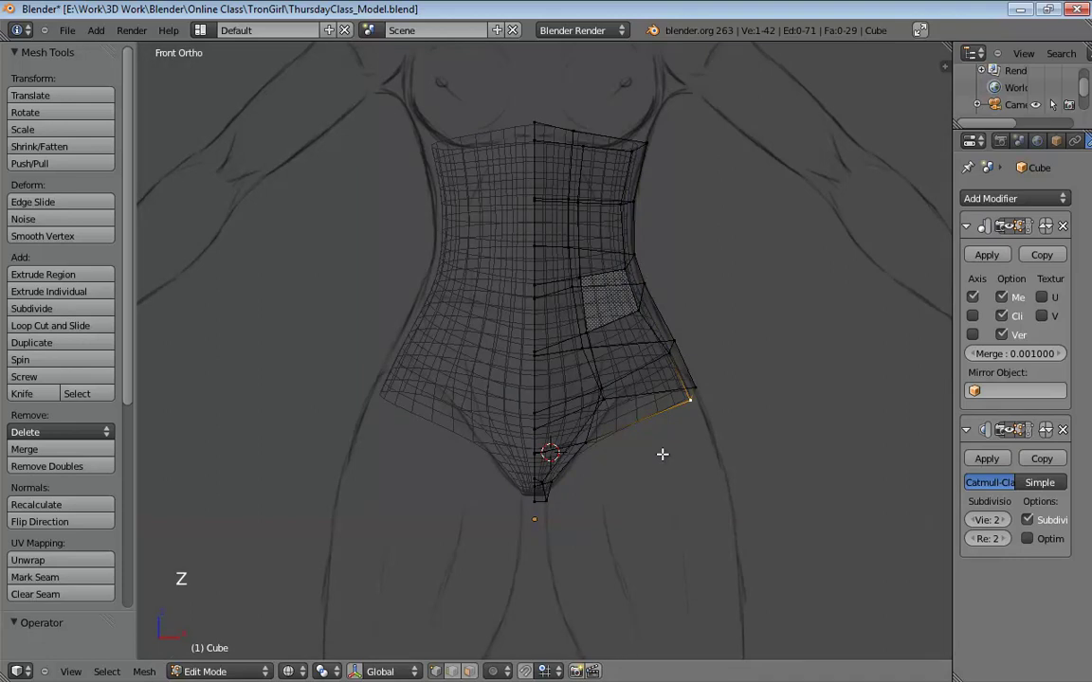
scroll(662, 454, up, 2)
shift+middle_drag(660, 453, 551, 376)
scroll(551, 377, up, 3)
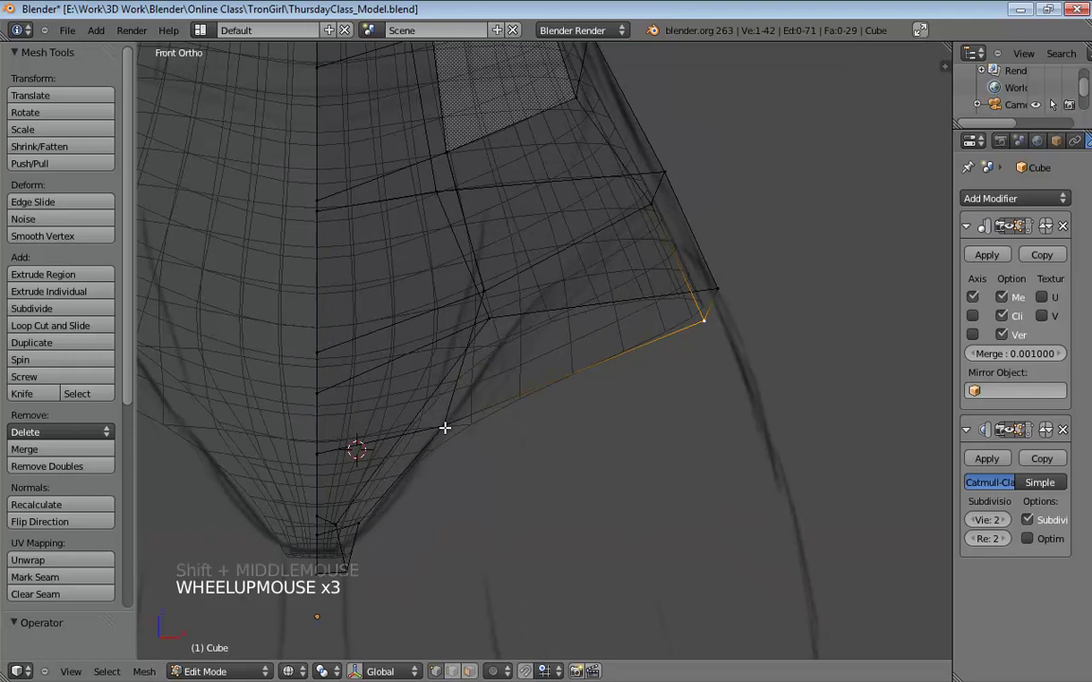
drag(442, 428, 451, 418)
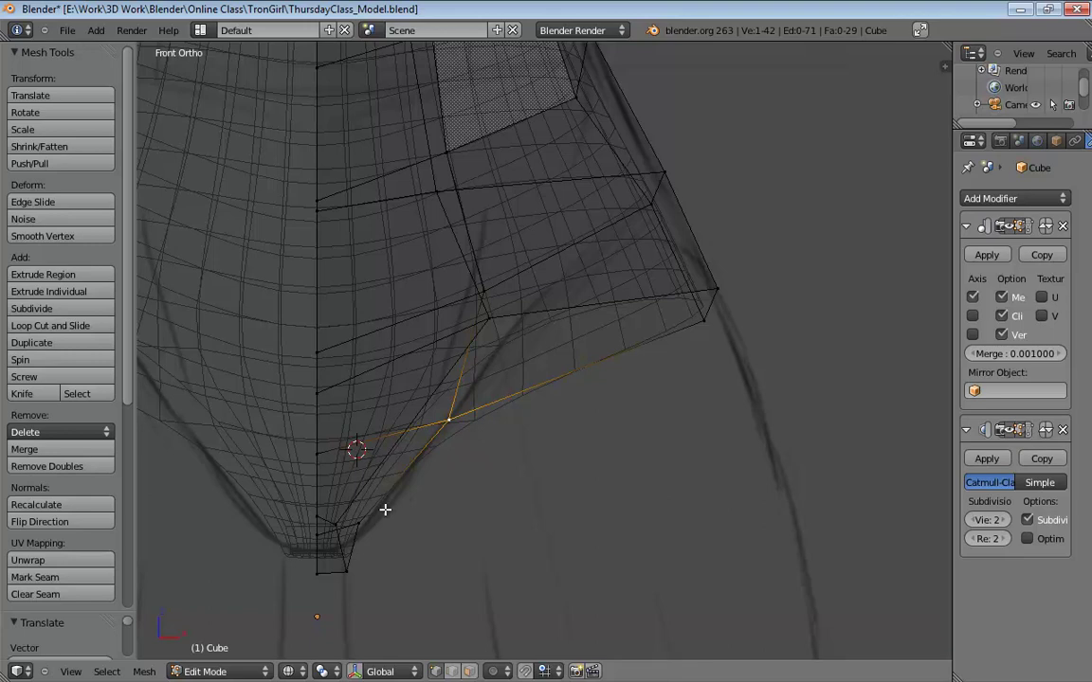
drag(359, 524, 393, 522)
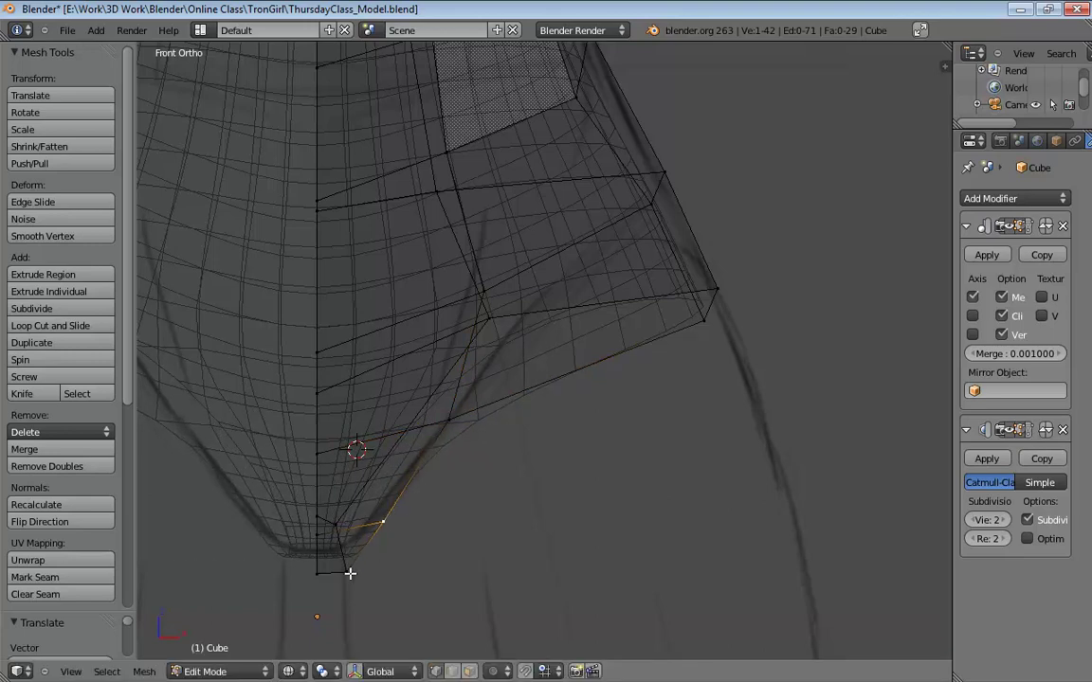
drag(350, 573, 347, 560)
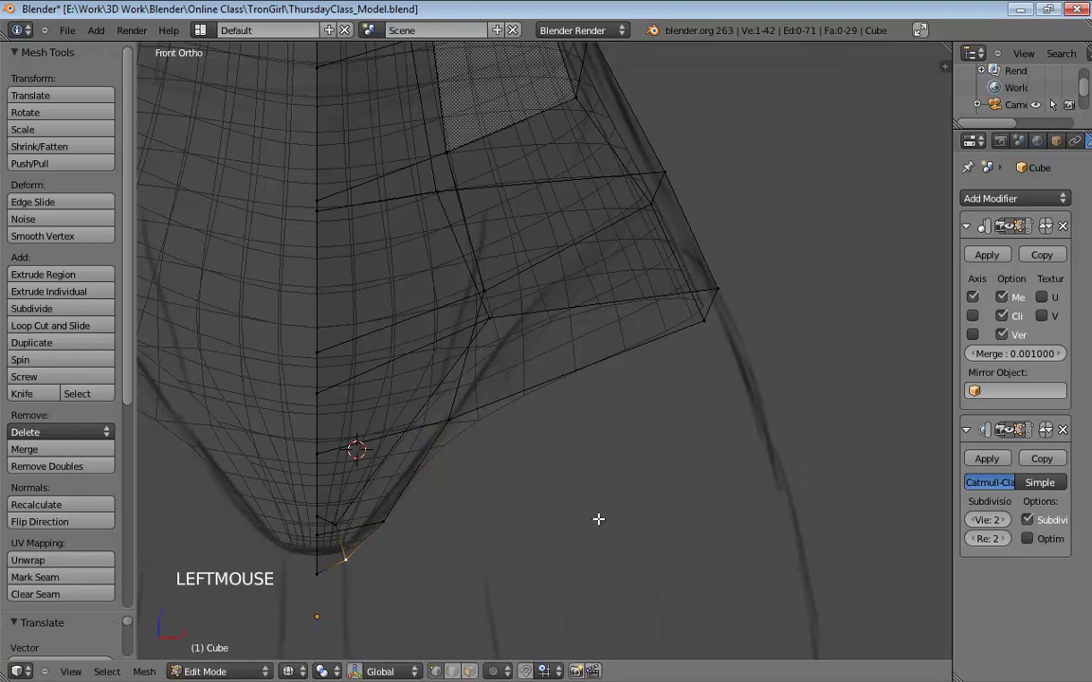
shift+middle_drag(598, 518, 724, 522)
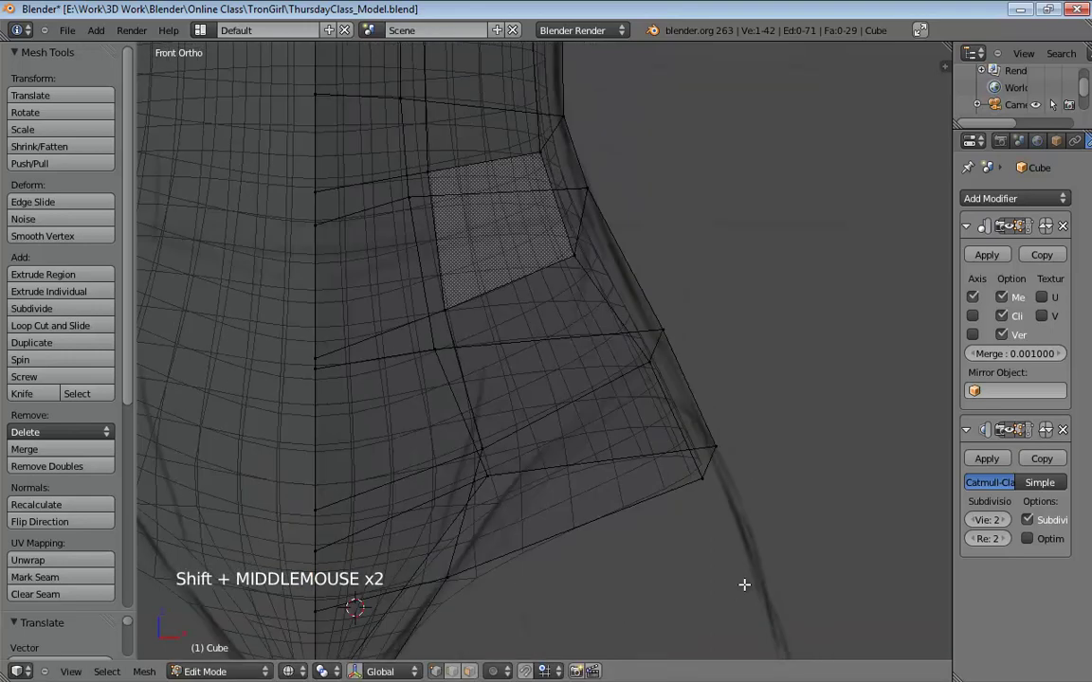
scroll(709, 529, down, 4)
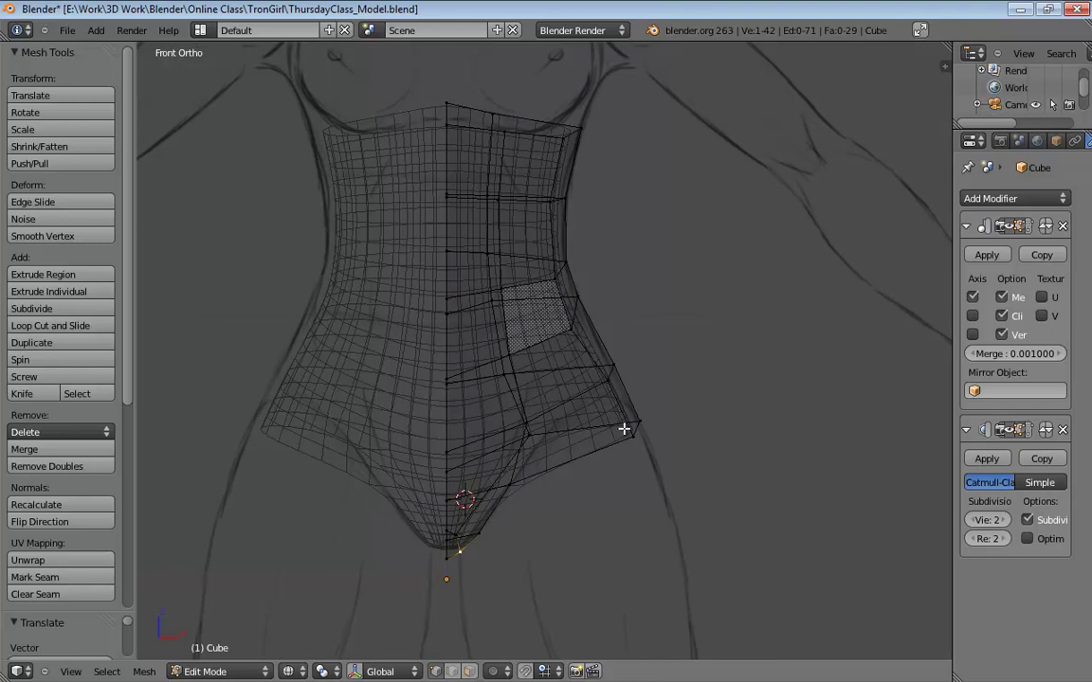
mouse_move(666, 477)
middle_down()
mouse_move(648, 453)
mouse_move(566, 468)
mouse_move(515, 443)
mouse_move(492, 415)
mouse_move(407, 440)
mouse_move(406, 491)
mouse_move(451, 445)
mouse_move(442, 415)
mouse_move(481, 456)
mouse_move(490, 452)
mouse_move(423, 431)
mouse_move(602, 468)
mouse_move(634, 433)
middle_up()
Return to solid shading and select the edge loop around the leg opening.
key(z)
alt+click(464, 445)
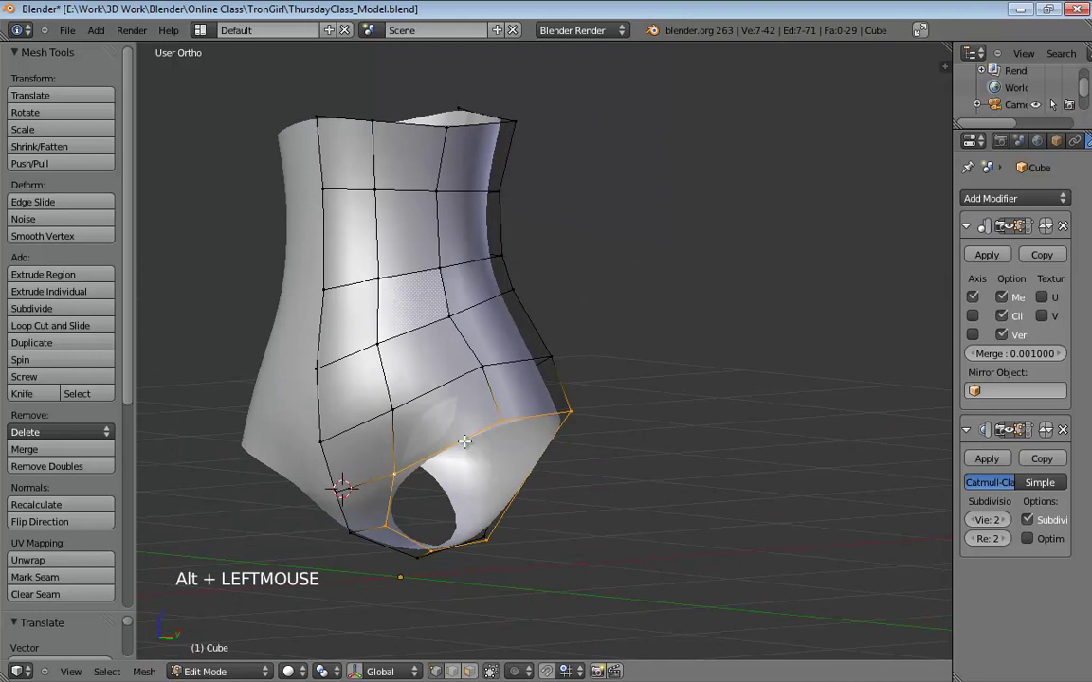
middle_drag(464, 445, 509, 422)
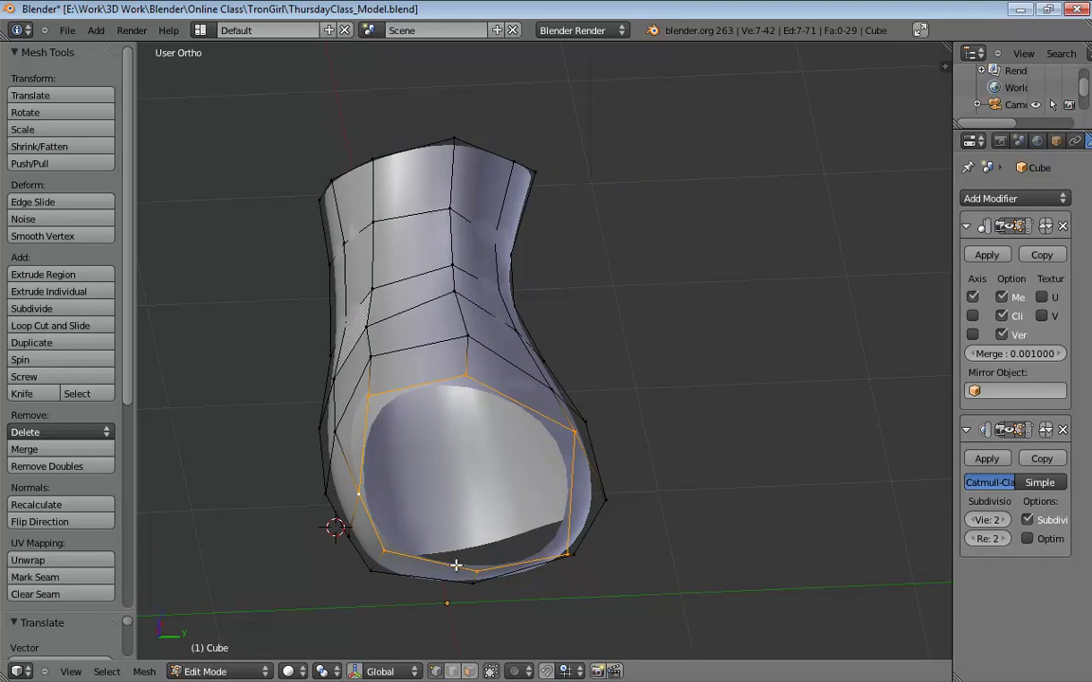
middle_drag(449, 475, 667, 515)
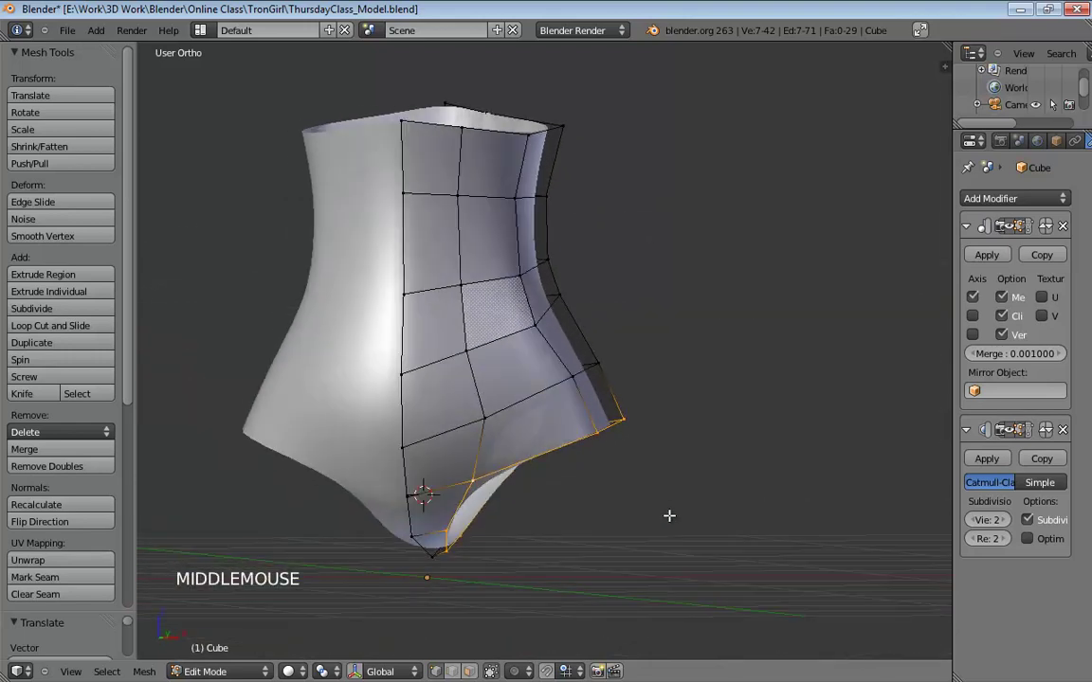
In front wireframe view, turn off the Subdivision modifier's edit-mode display.
key(KP_1)
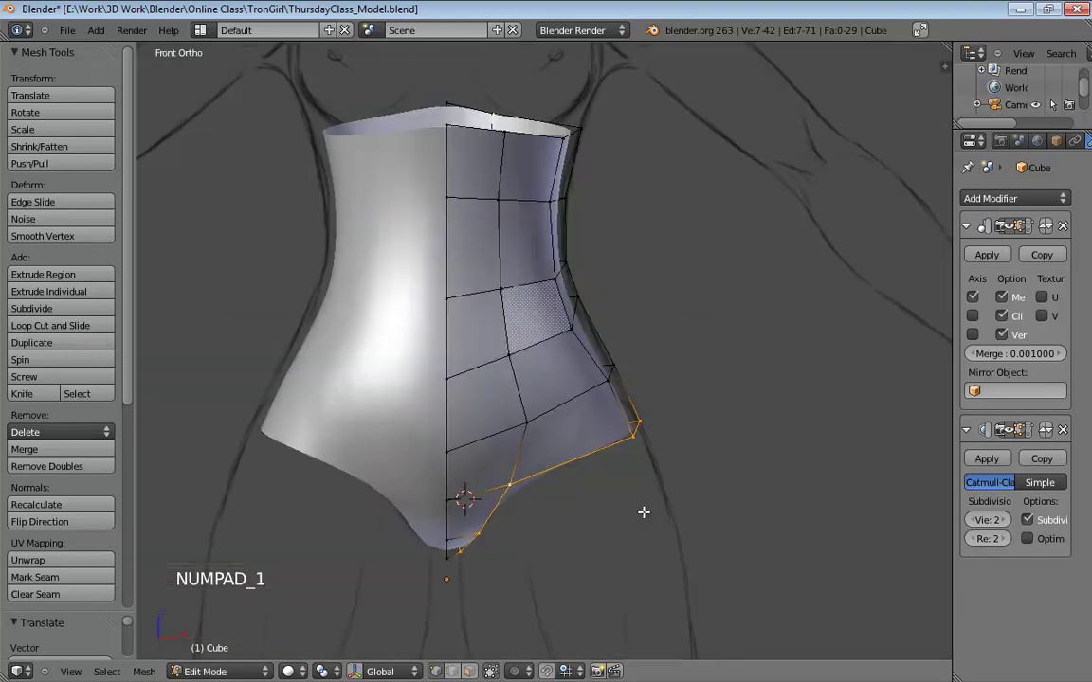
key(z)
click(1001, 432)
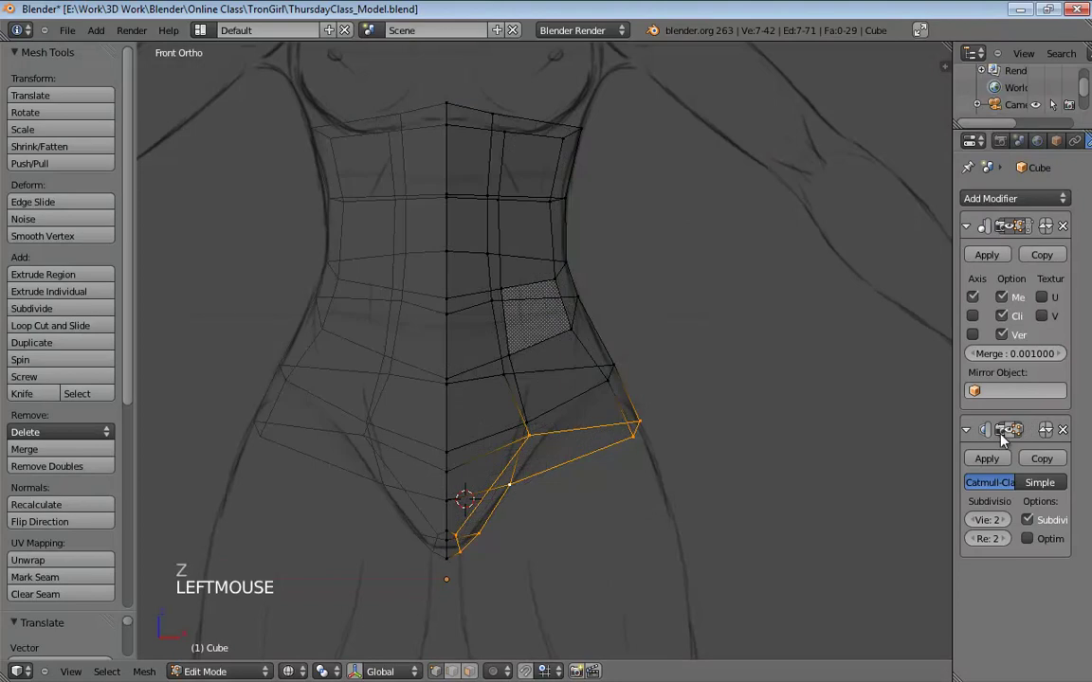
shift+middle_drag(674, 498, 675, 434)
Extrude the leg-opening faces downward and pull two bottom vertices onto the thigh line.
key(e)
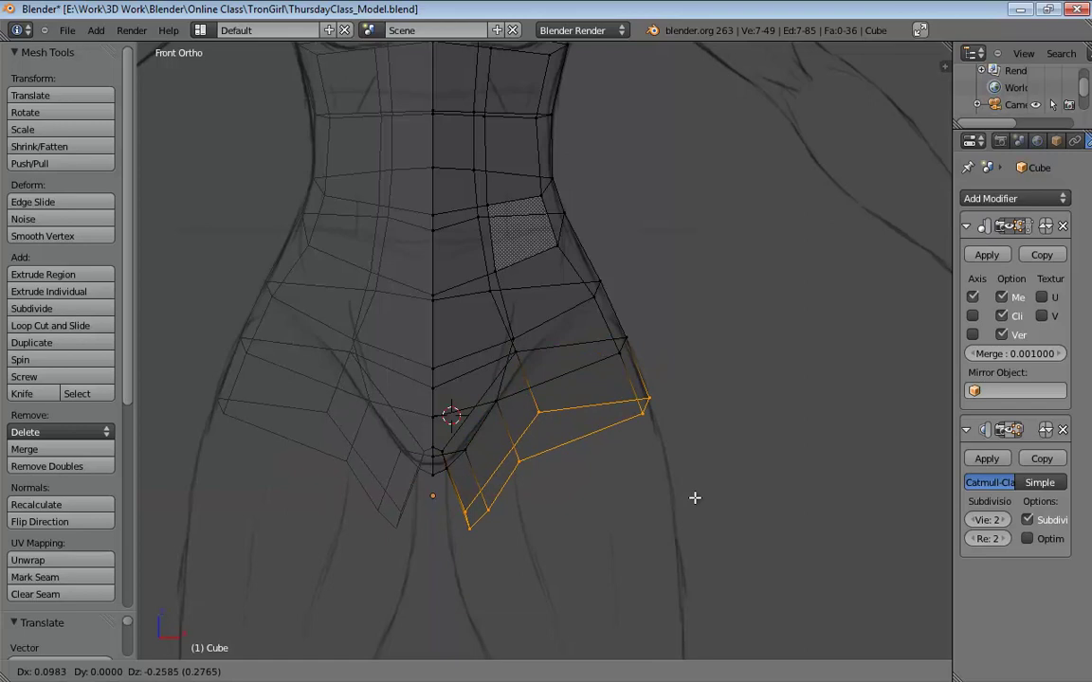
click(696, 497)
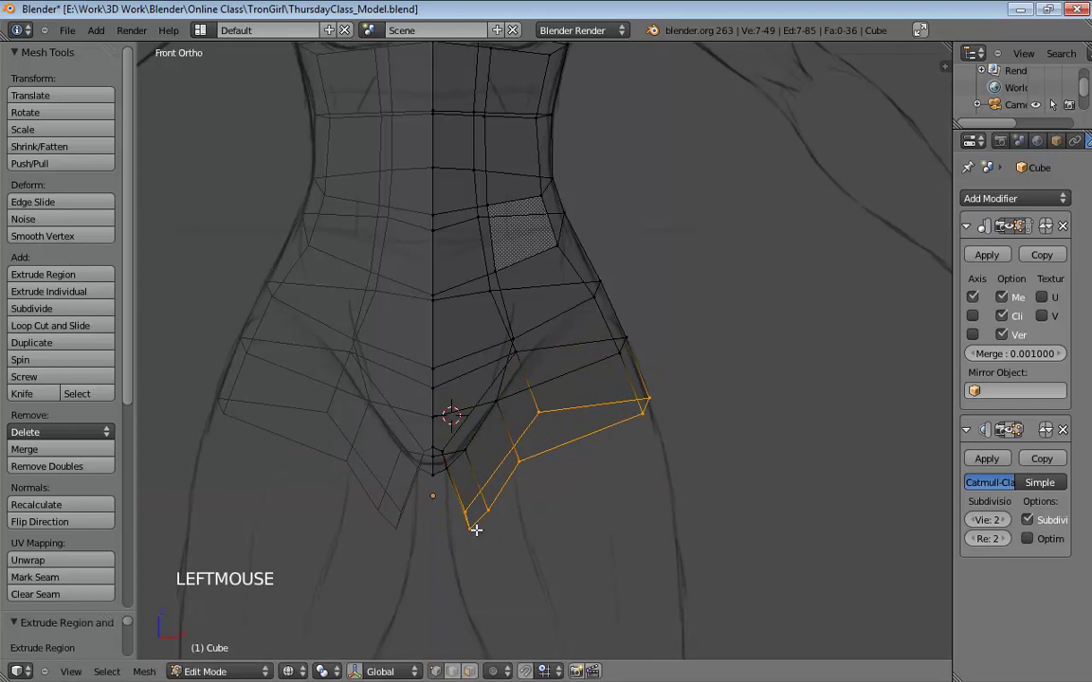
drag(468, 524, 456, 463)
drag(492, 507, 511, 453)
Move the hip edge's end vertex up onto the sketch's outer hip line.
click(541, 419)
drag(636, 419, 648, 374)
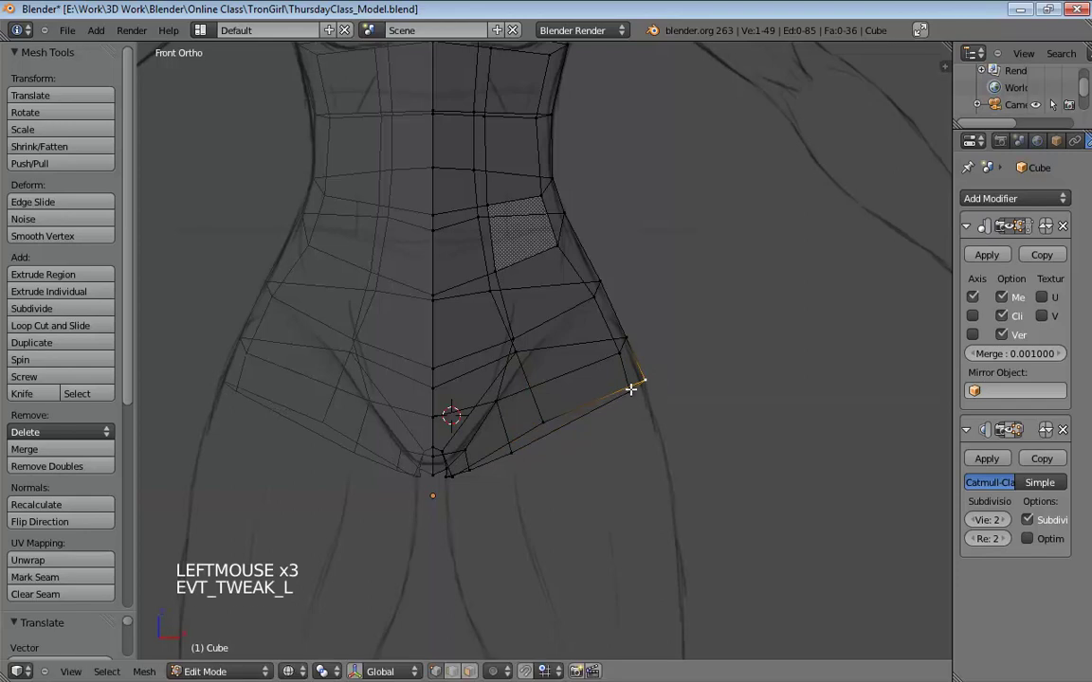
click(624, 353)
click(616, 353)
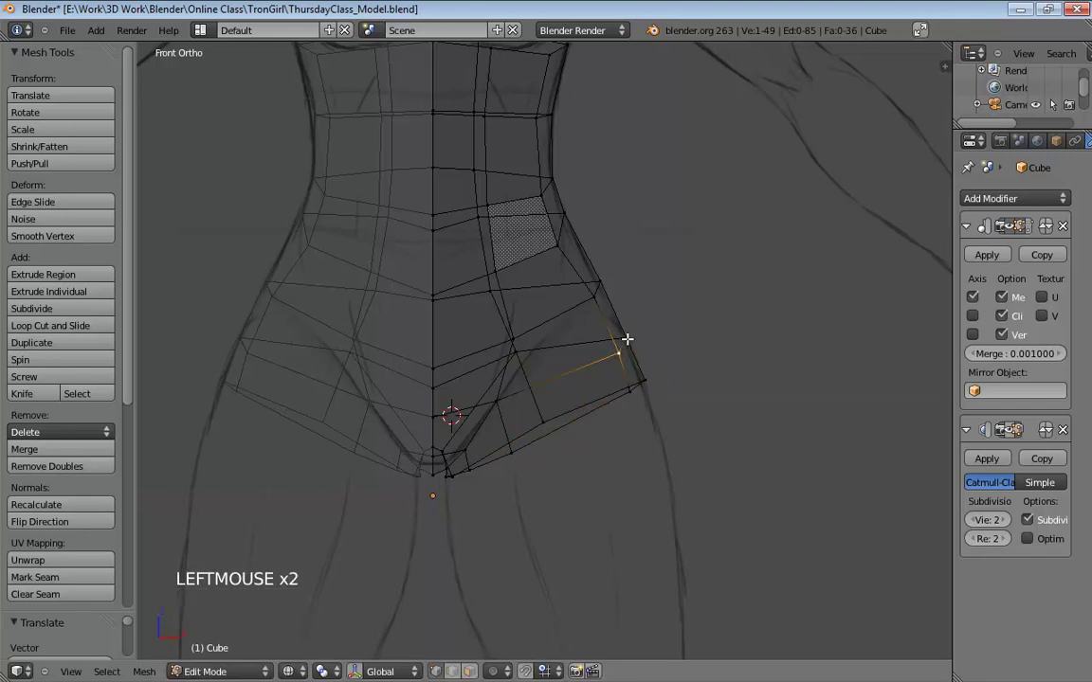
click(643, 378)
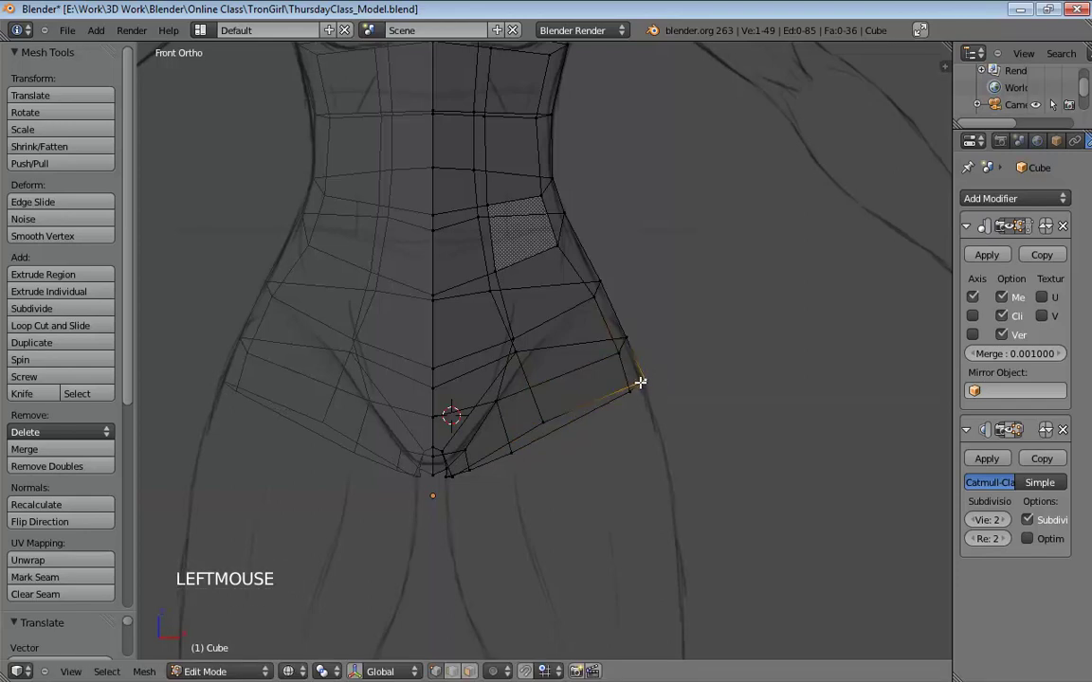
drag(639, 383, 649, 375)
middle_drag(588, 448, 514, 440)
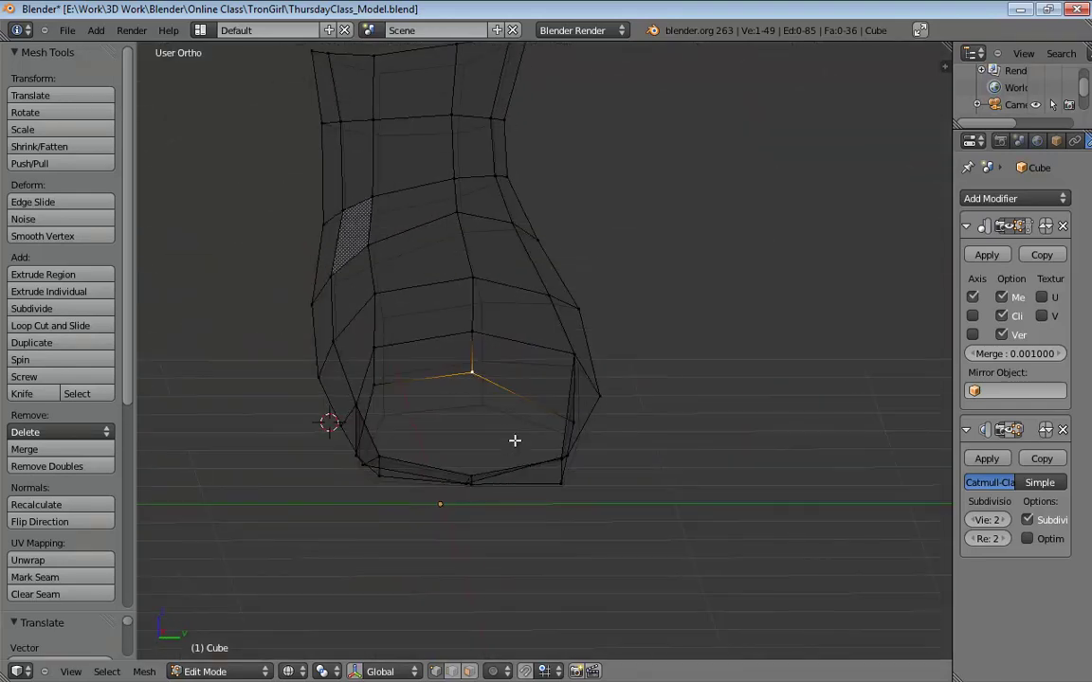
In right side view, move a leg-opening vertex outward to match the side sketch.
key(KP_3)
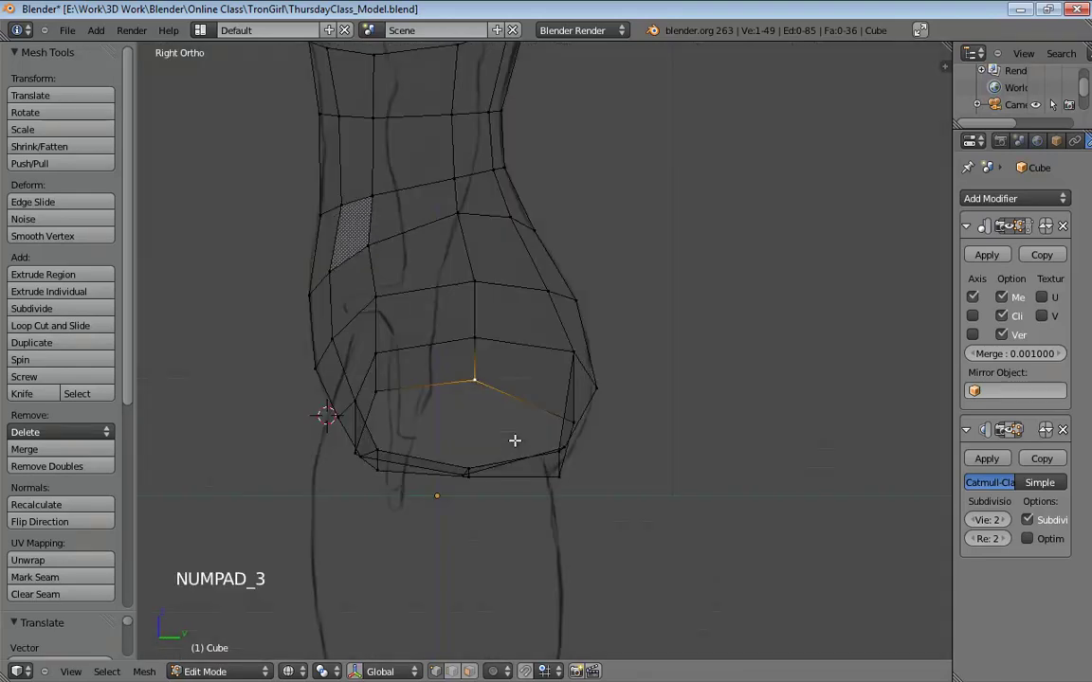
click(580, 357)
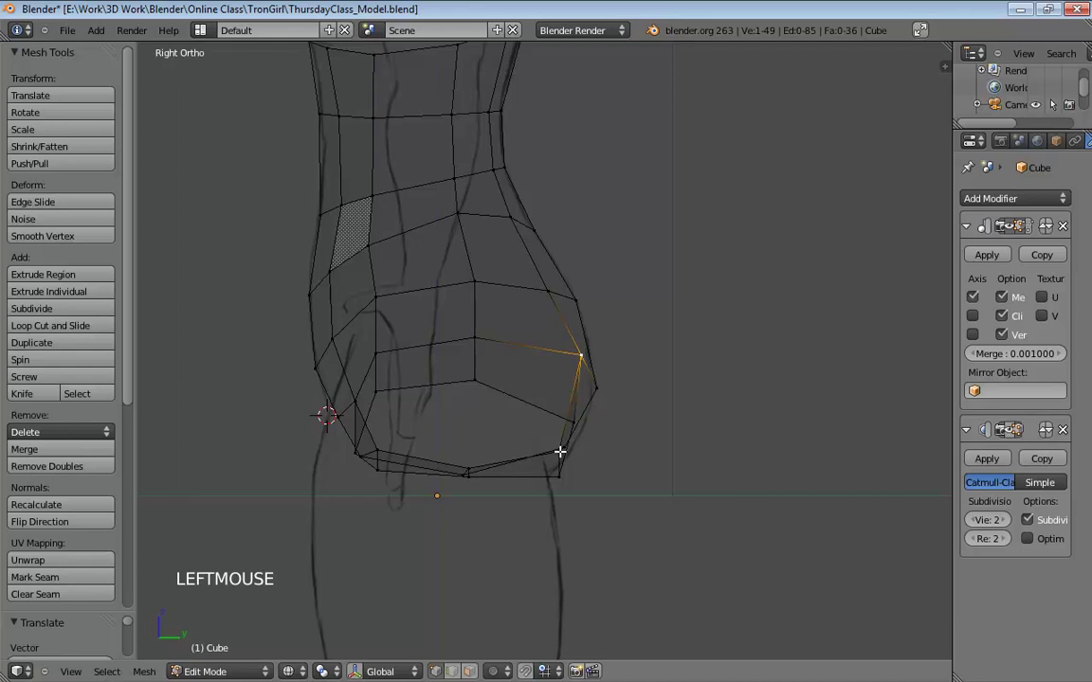
drag(559, 452, 575, 455)
Orbit around the lower hip and switch the mesh back to solid shading.
mouse_move(575, 455)
middle_down()
mouse_move(585, 429)
mouse_move(497, 441)
mouse_move(573, 441)
middle_up()
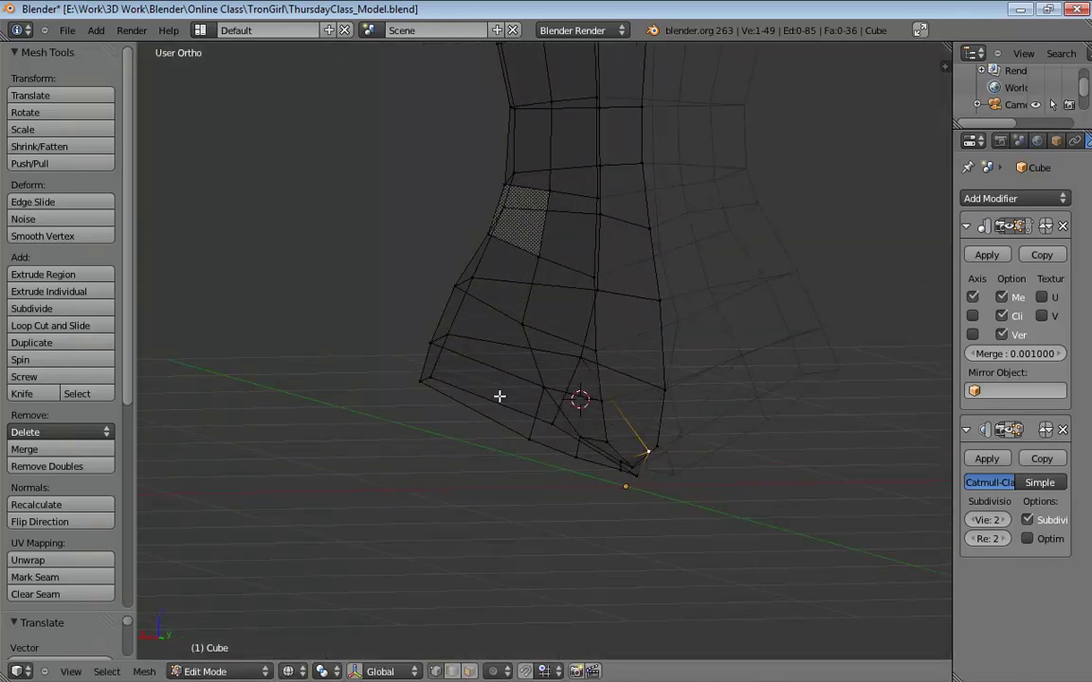
middle_drag(555, 415, 502, 309)
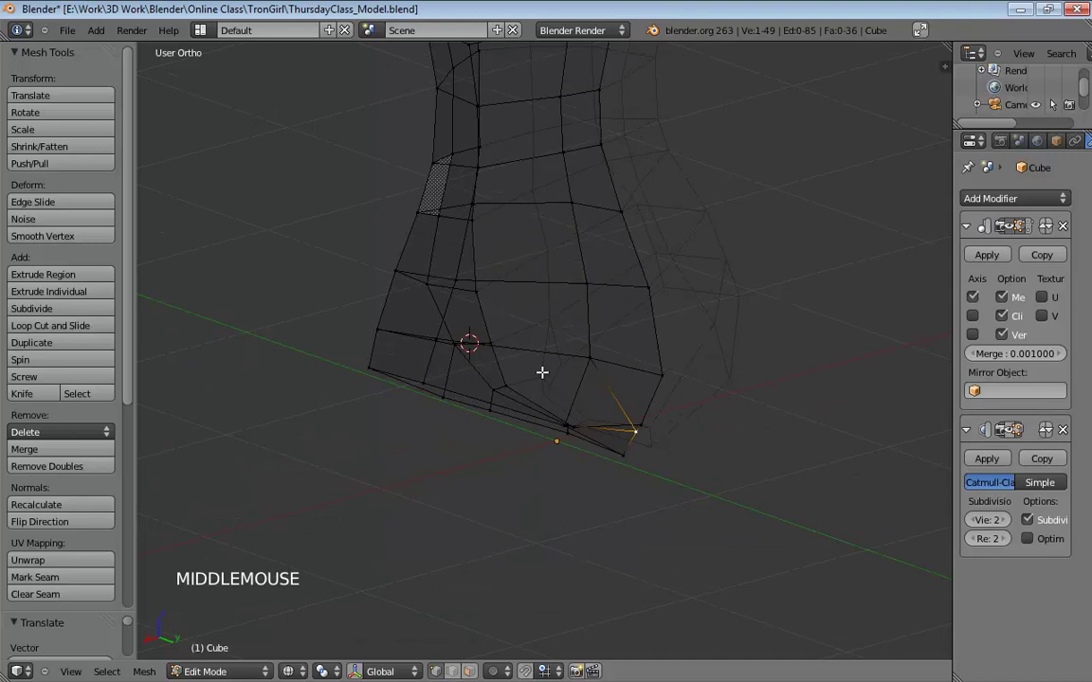
mouse_move(541, 372)
middle_down()
mouse_move(578, 338)
mouse_move(551, 310)
mouse_move(577, 338)
mouse_move(575, 412)
mouse_move(609, 397)
mouse_move(624, 373)
mouse_move(600, 406)
mouse_move(600, 375)
mouse_move(631, 431)
mouse_move(614, 425)
mouse_move(616, 455)
mouse_move(655, 477)
mouse_move(682, 431)
mouse_move(639, 389)
mouse_move(570, 382)
middle_up()
key(z)
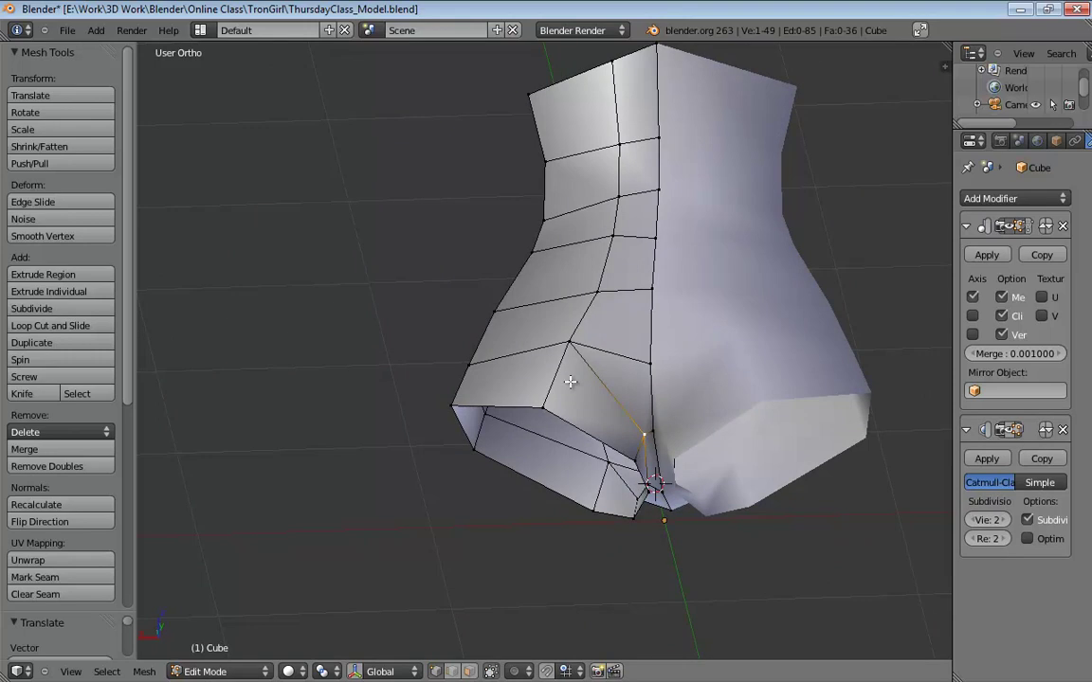
middle_drag(569, 382, 573, 439)
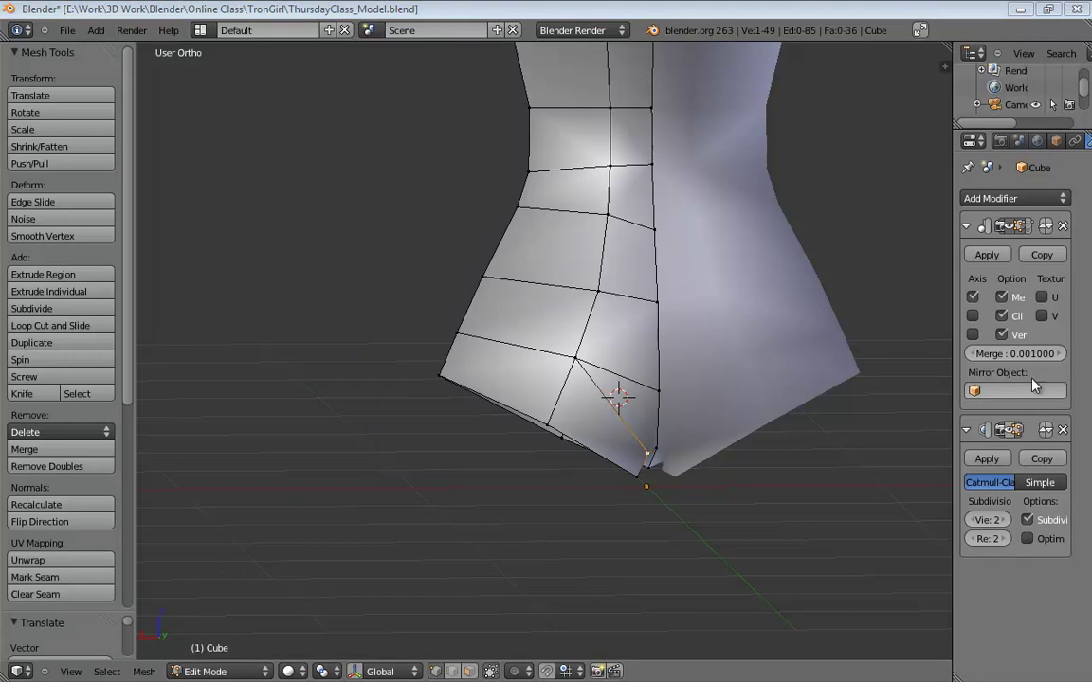
middle_drag(702, 352, 524, 351)
click(904, 386)
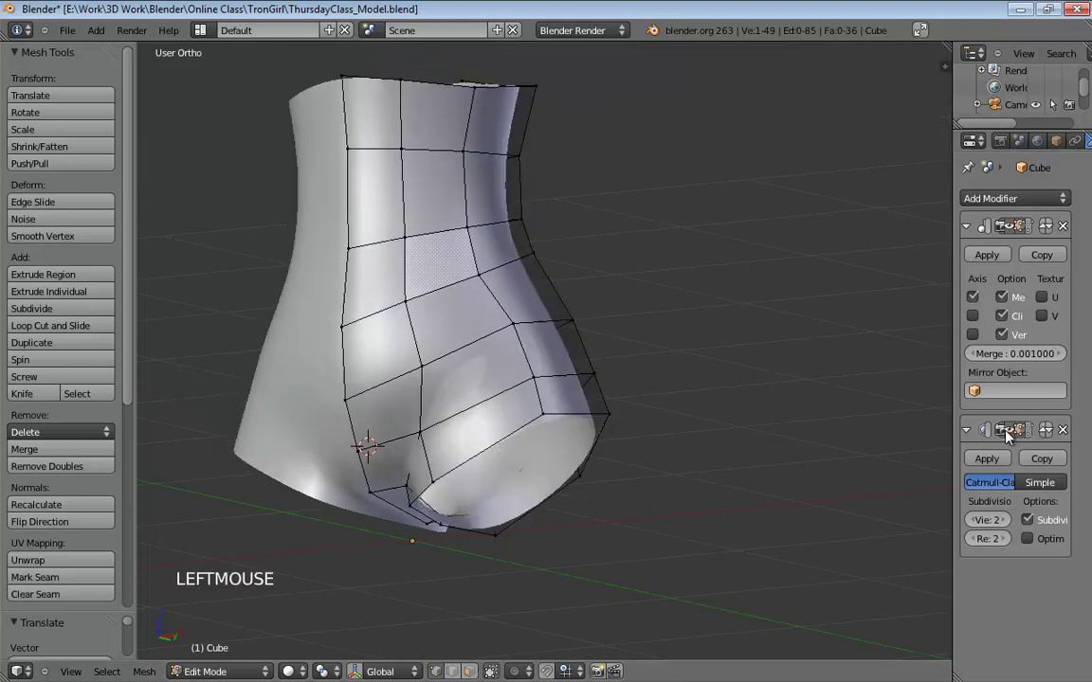
middle_drag(905, 387, 638, 336)
scroll(568, 344, down, 1)
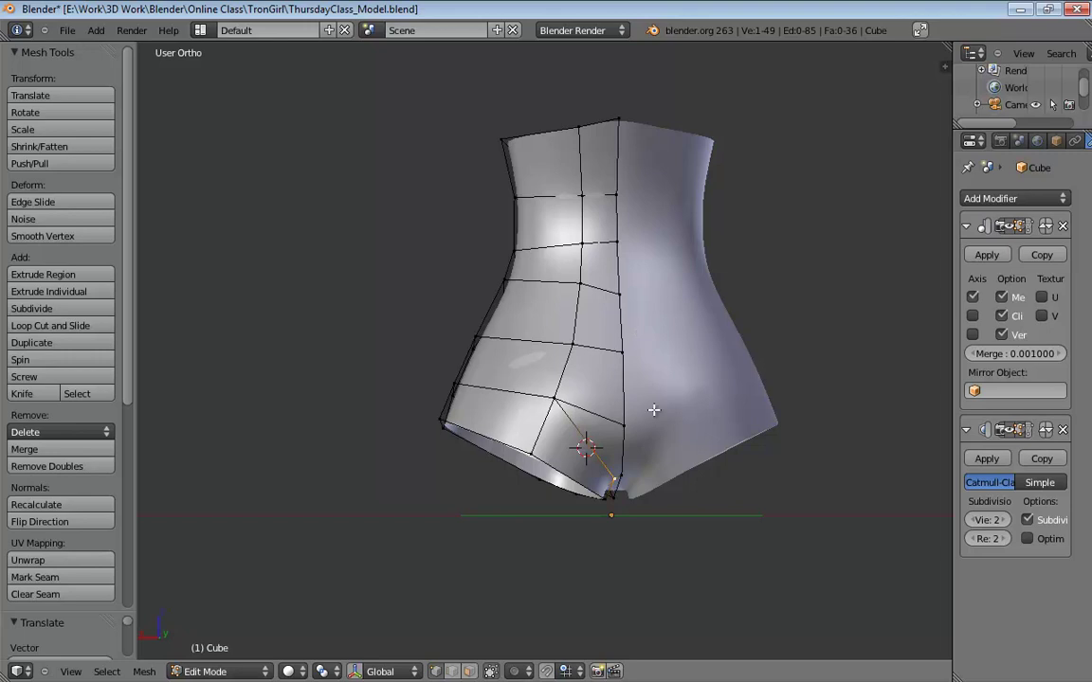
shift+middle_drag(654, 409, 585, 369)
key(ctrl+Tab)
key(KP_5)
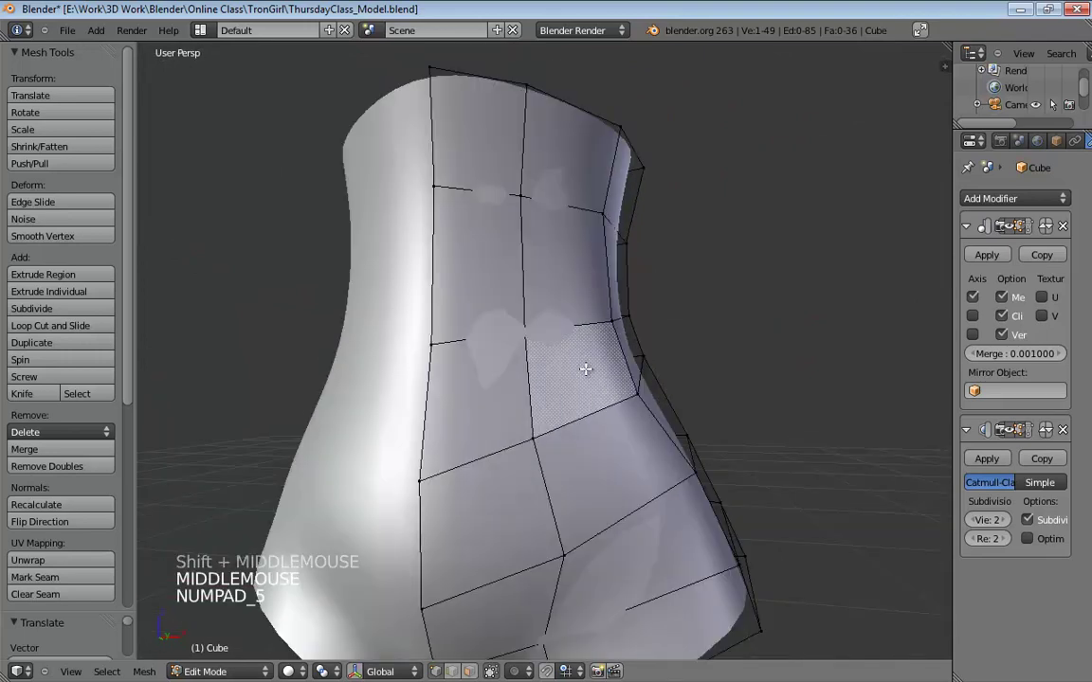
scroll(532, 327, down, 1)
Switch to edge selection and show the mesh unsmoothed while editing.
key(ctrl+Tab)
click(527, 196)
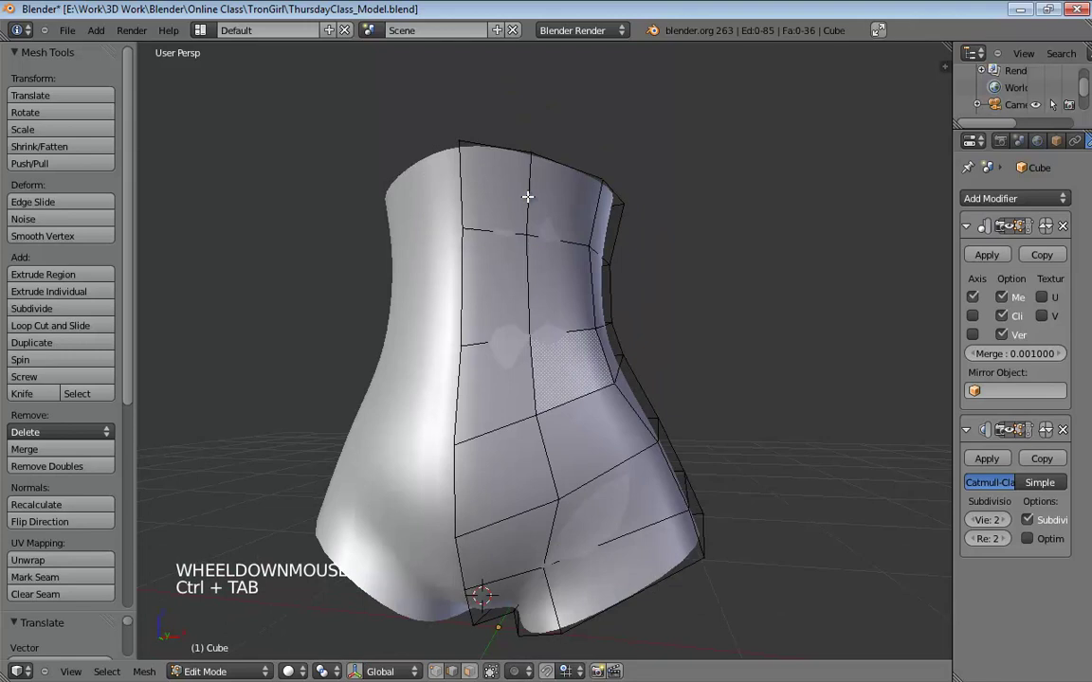
alt+click(530, 192)
middle_drag(530, 193, 805, 179)
click(653, 402)
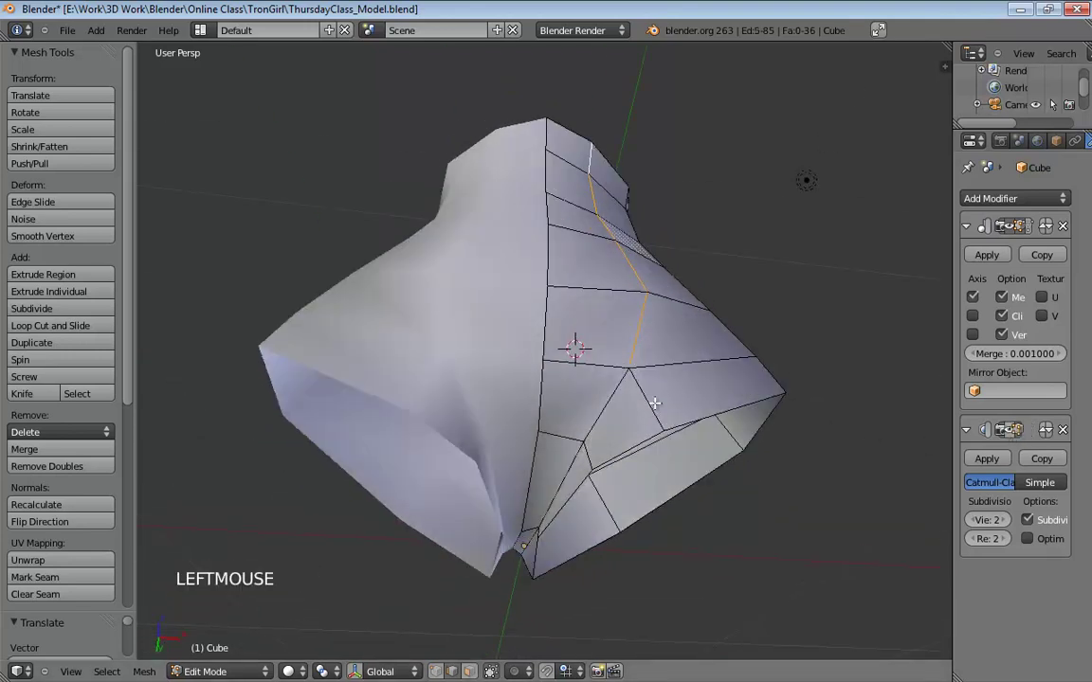
middle_drag(653, 402, 602, 424)
Pick among edges on the lower torso front near the centre seam.
click(578, 443)
click(495, 459)
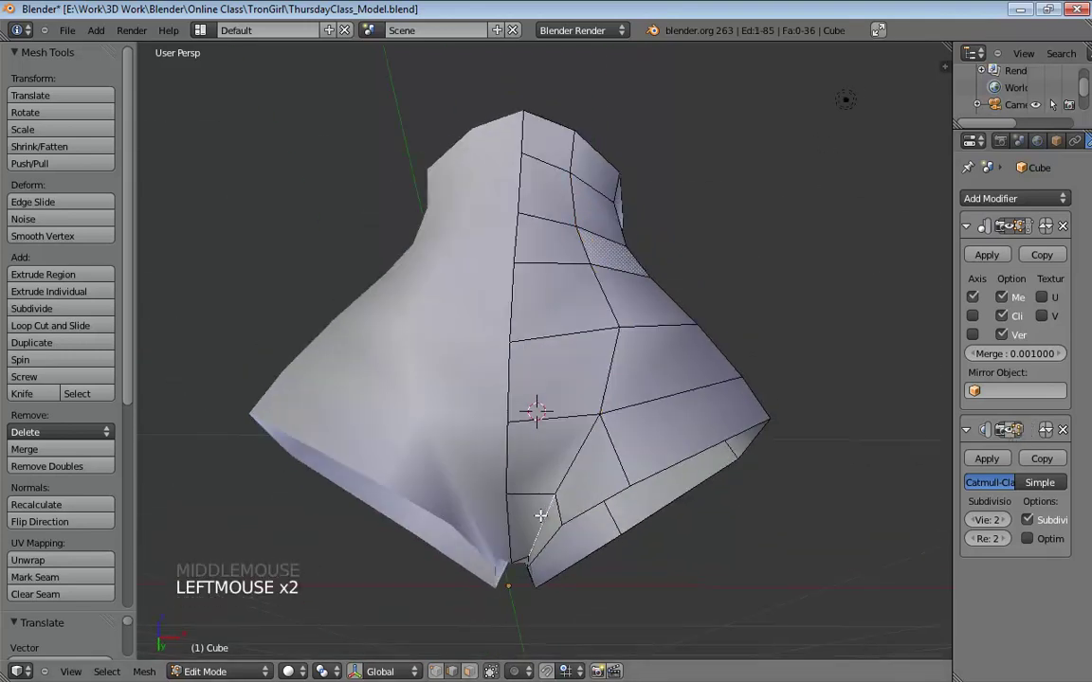
middle_drag(495, 459, 663, 512)
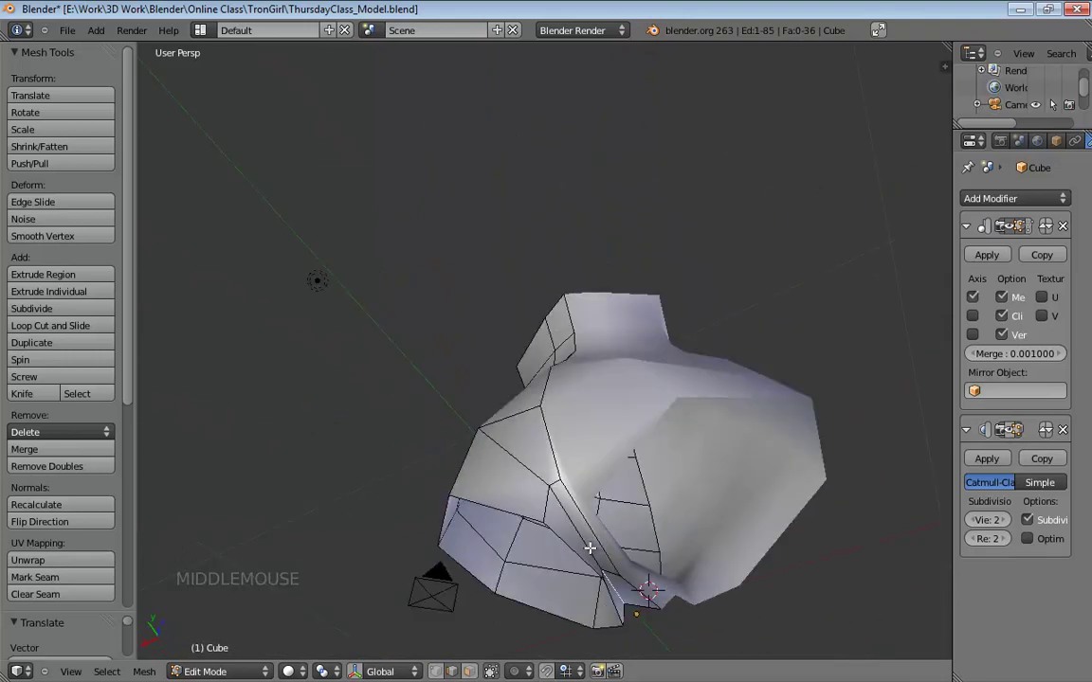
click(568, 555)
middle_drag(568, 555, 518, 518)
click(465, 461)
click(456, 451)
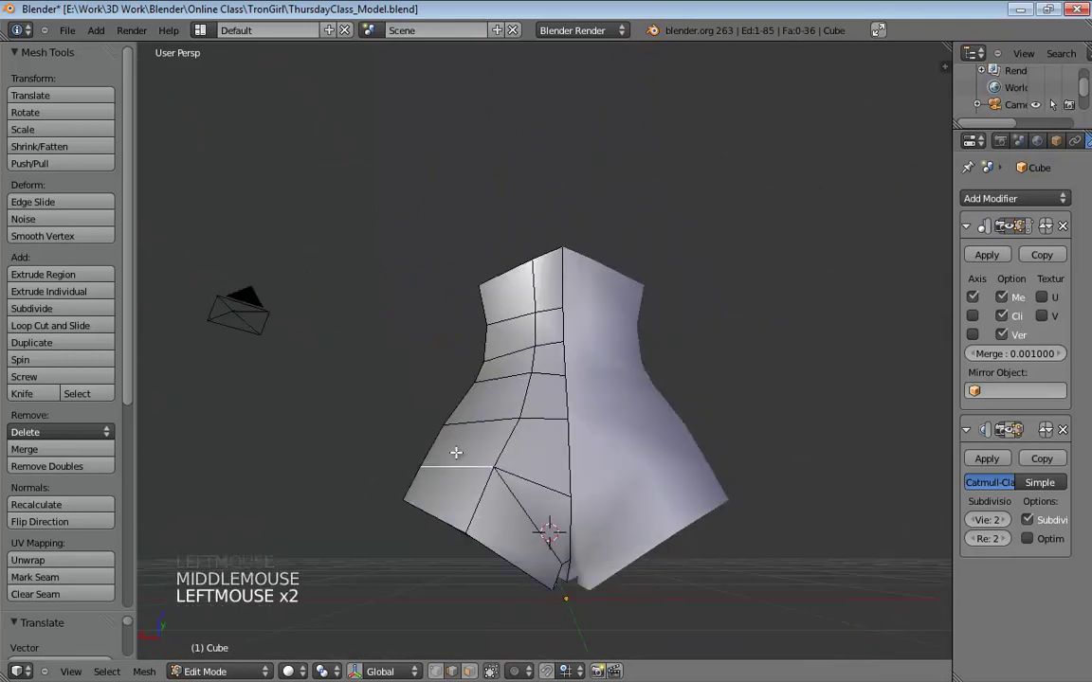
middle_drag(455, 451, 472, 474)
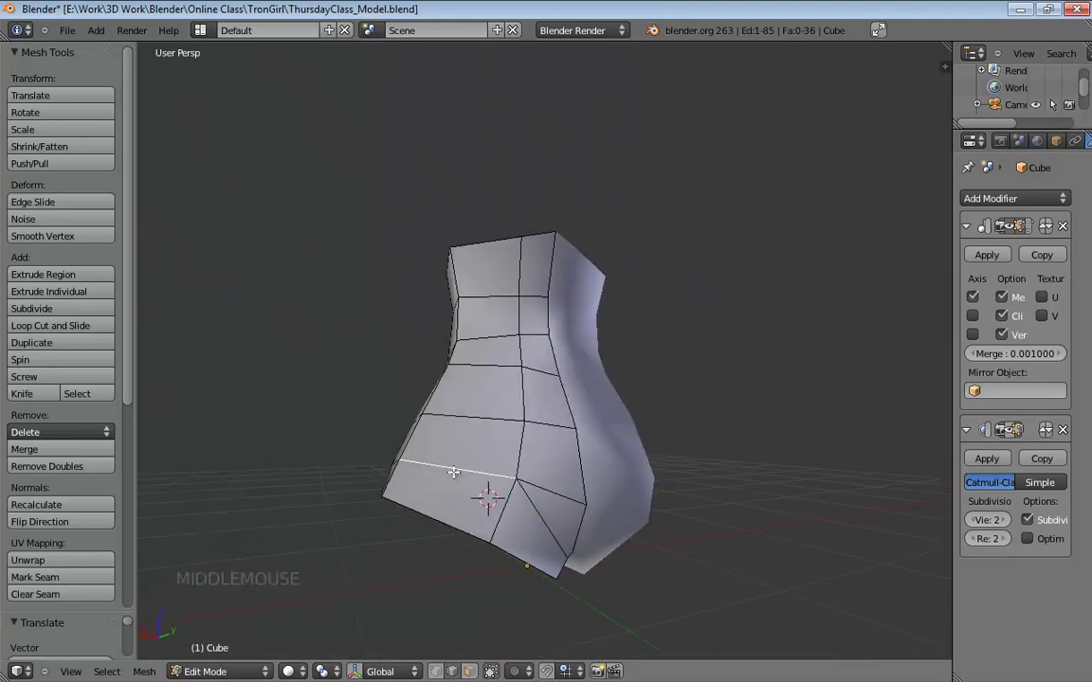
mouse_move(526, 476)
middle_down()
mouse_move(517, 444)
mouse_move(570, 520)
mouse_move(530, 477)
middle_up()
Dissolve the diagonal edge running down toward the crotch.
click(529, 499)
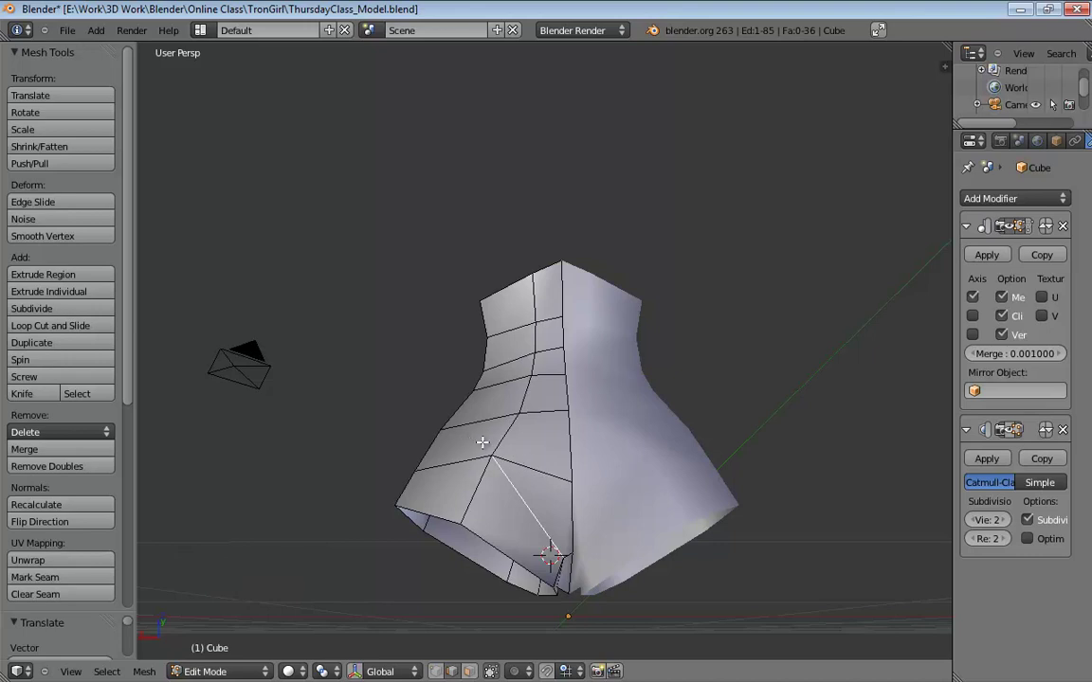
key(x)
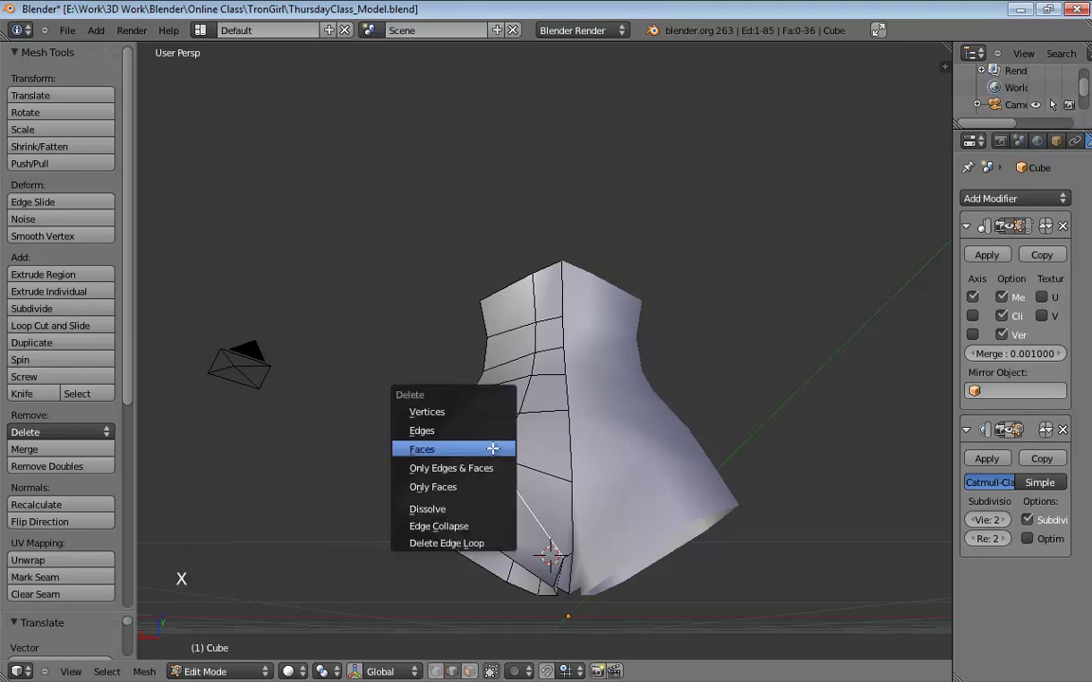
click(477, 508)
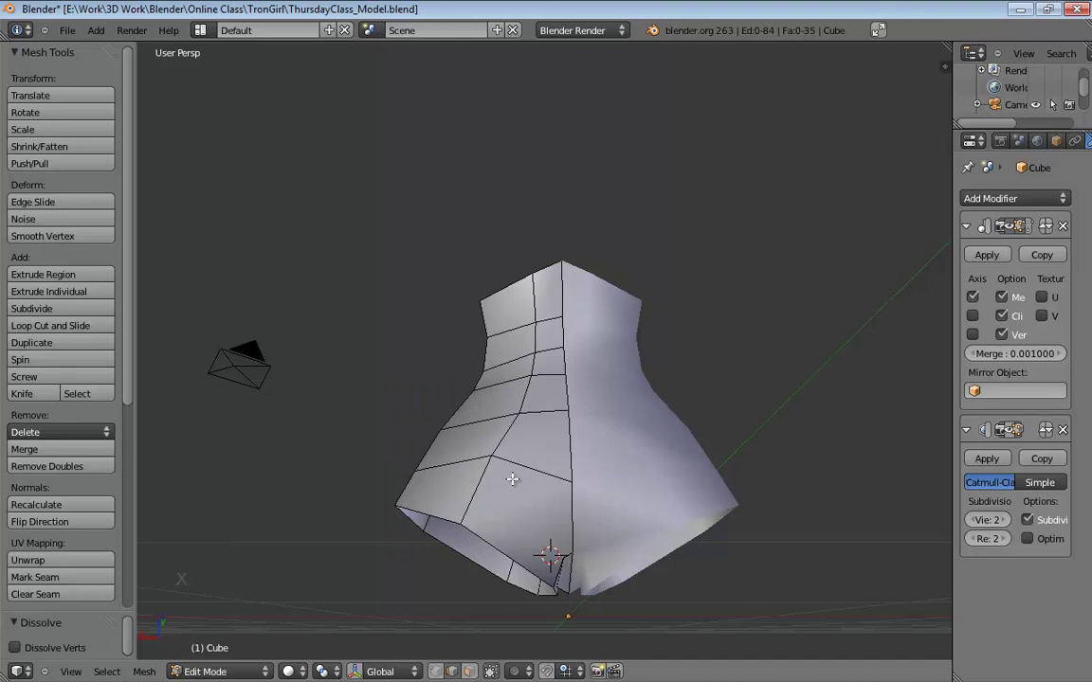
middle_drag(512, 480, 548, 491)
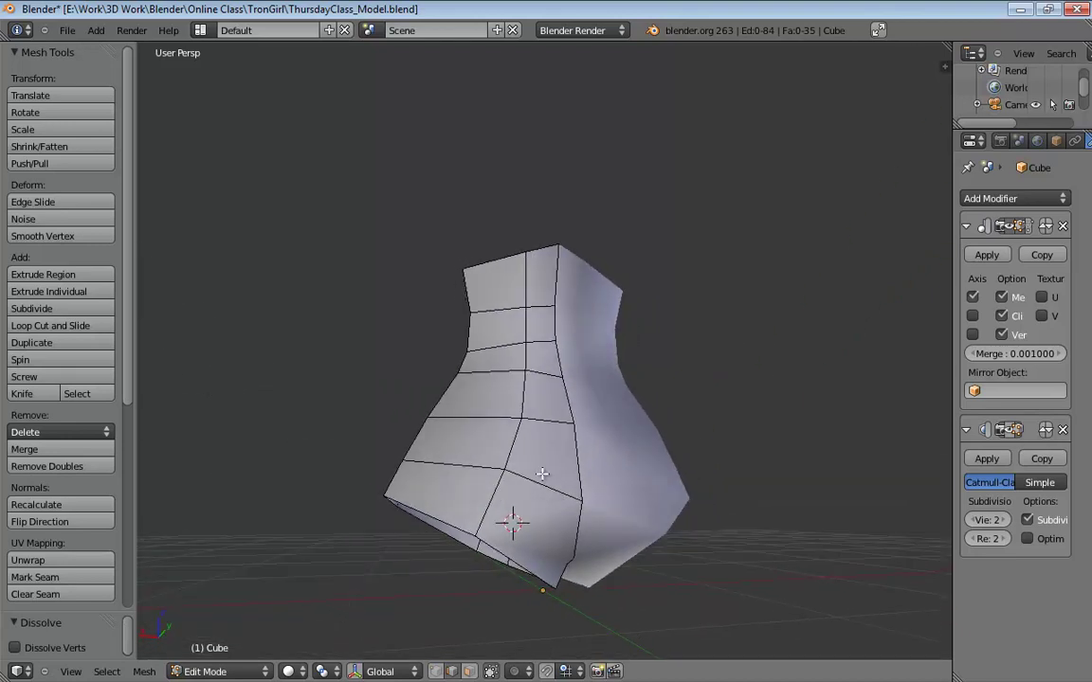
Start a knife cut from the lower vertex, then cancel the unwanted cut.
middle_drag(542, 474, 556, 532)
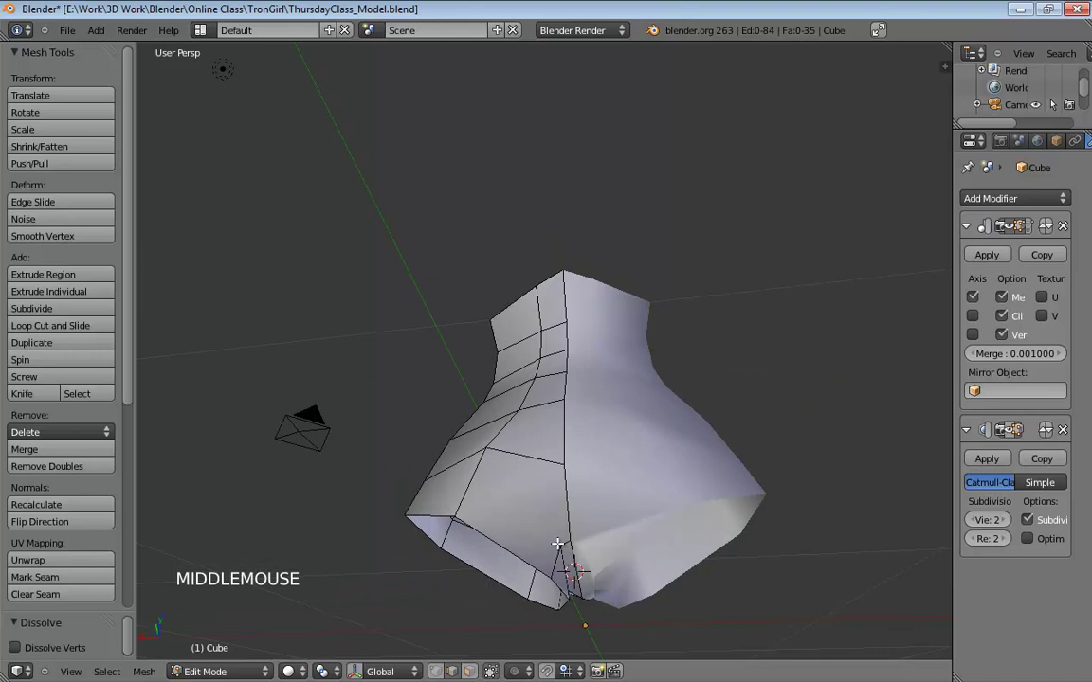
key(k)
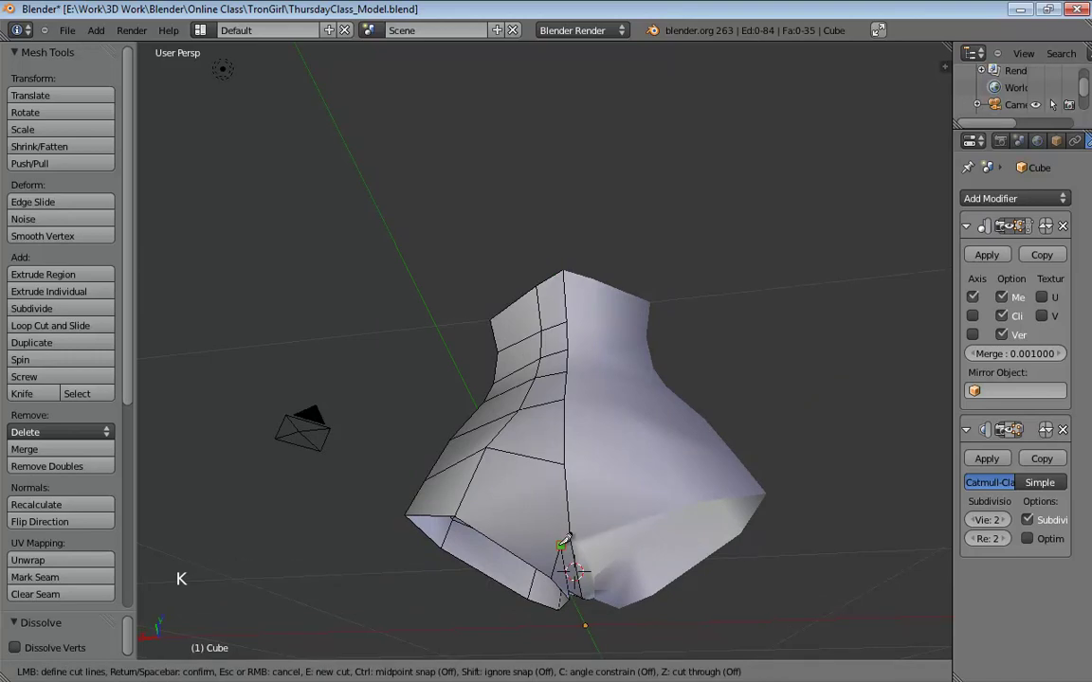
click(561, 546)
click(528, 457)
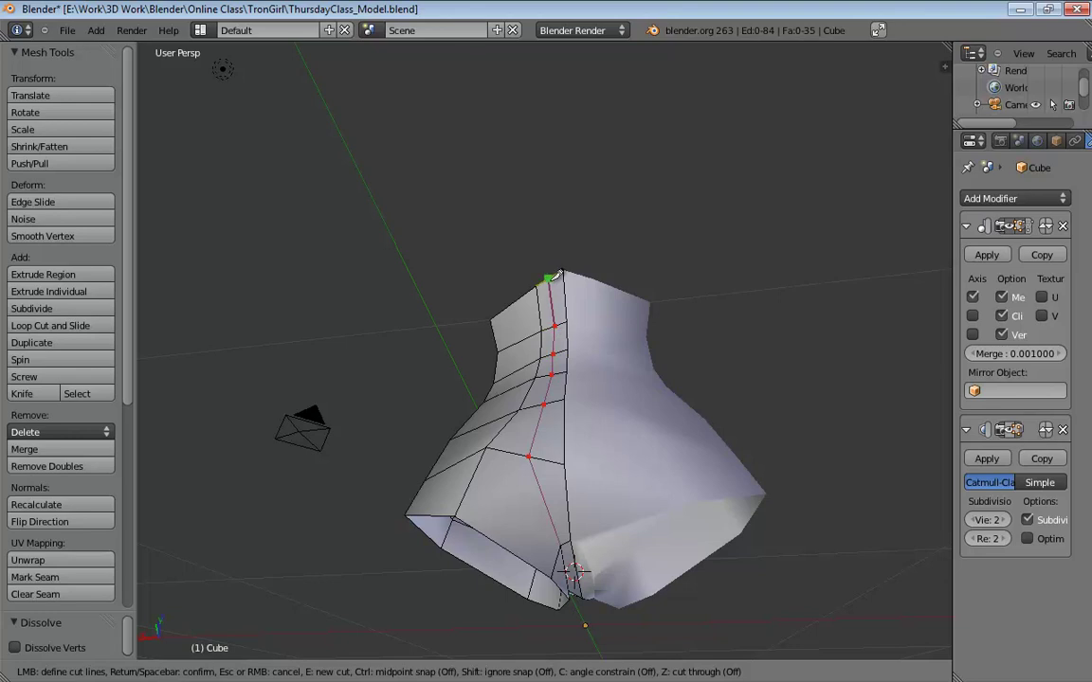
right_click(550, 279)
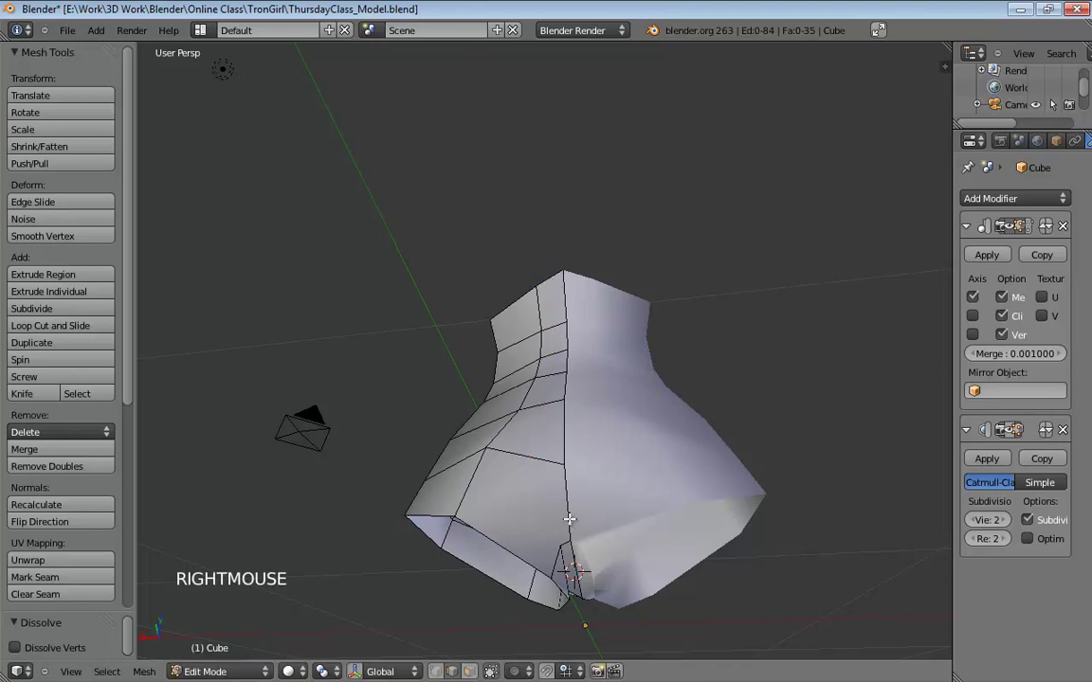
key(y)
middle_drag(512, 484, 563, 518)
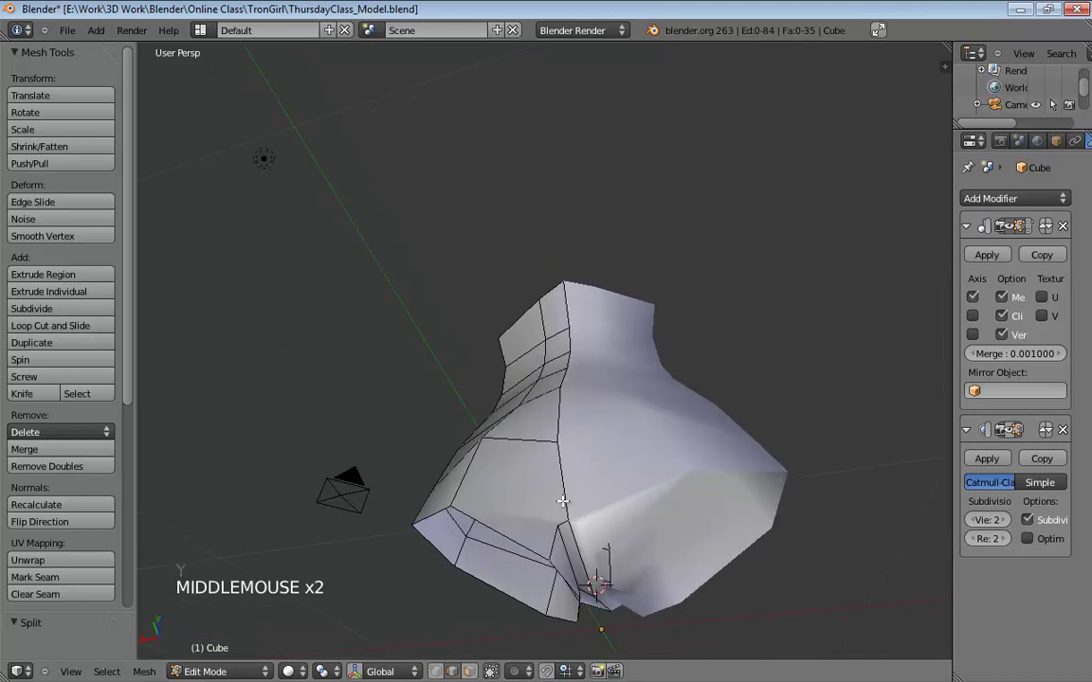
Knife a vertical cut from the crotch vertex up to the top rim vertex, then use vertex selection.
key(k)
click(559, 524)
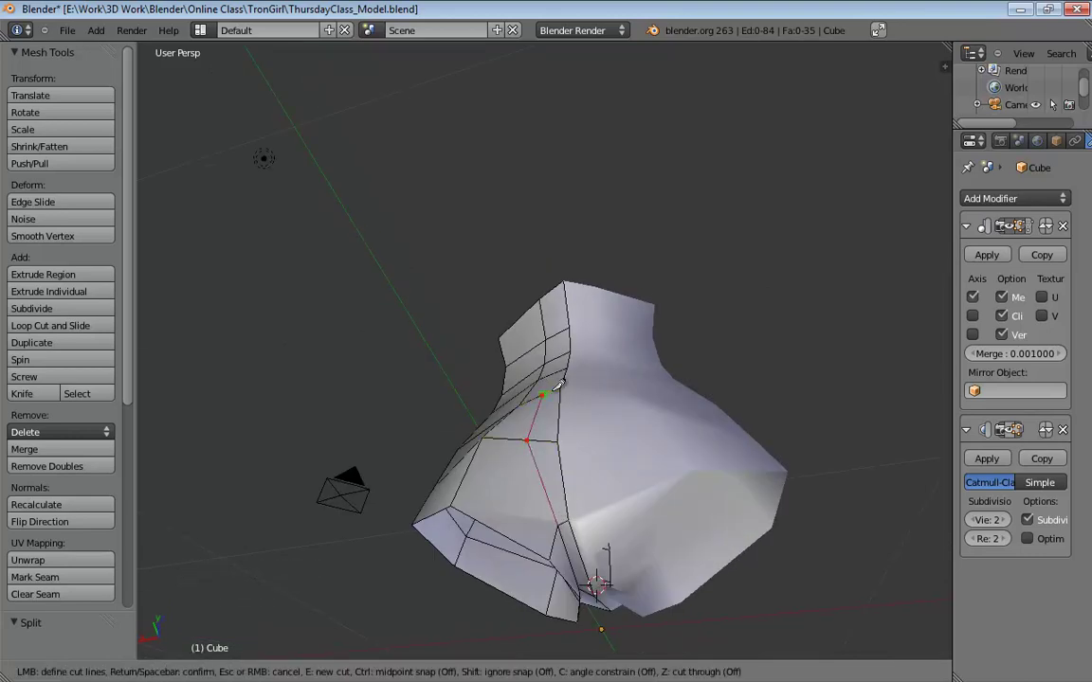
middle_drag(558, 384, 555, 369)
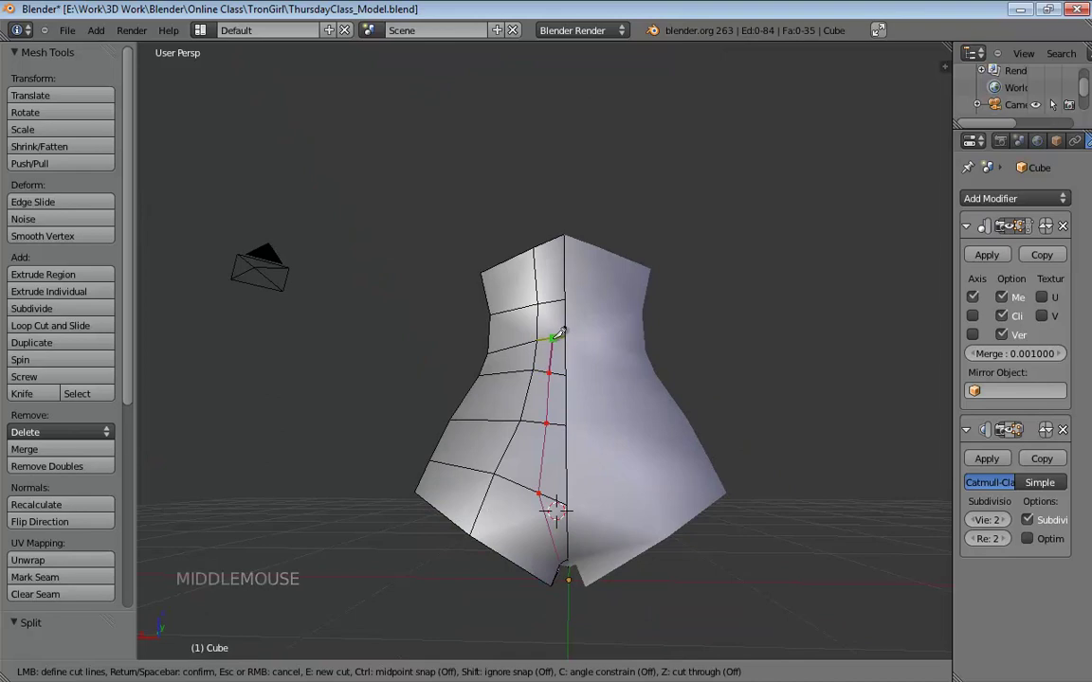
click(561, 238)
key(Return)
middle_drag(560, 409, 618, 354)
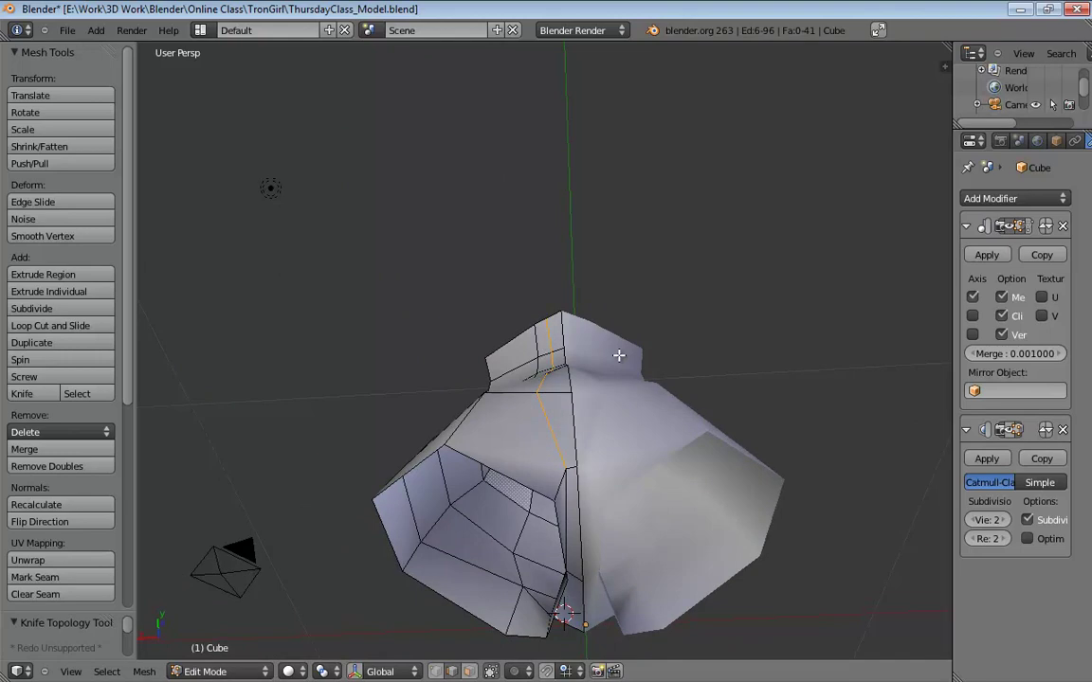
middle_drag(607, 372, 584, 455)
middle_drag(585, 445, 585, 442)
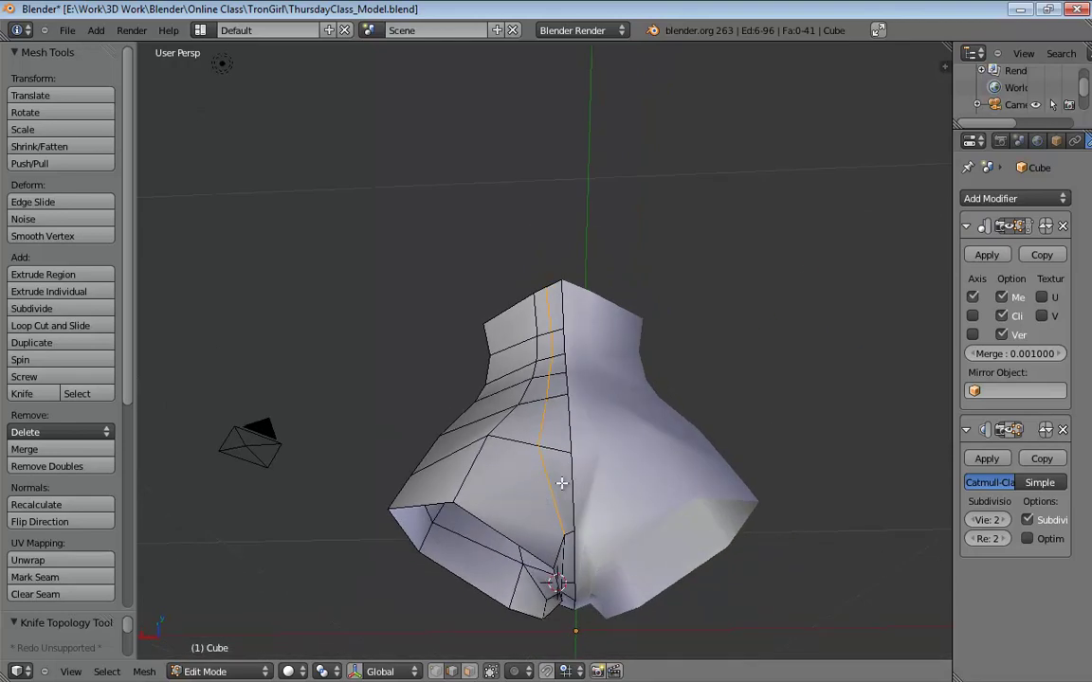
middle_drag(562, 484, 616, 379)
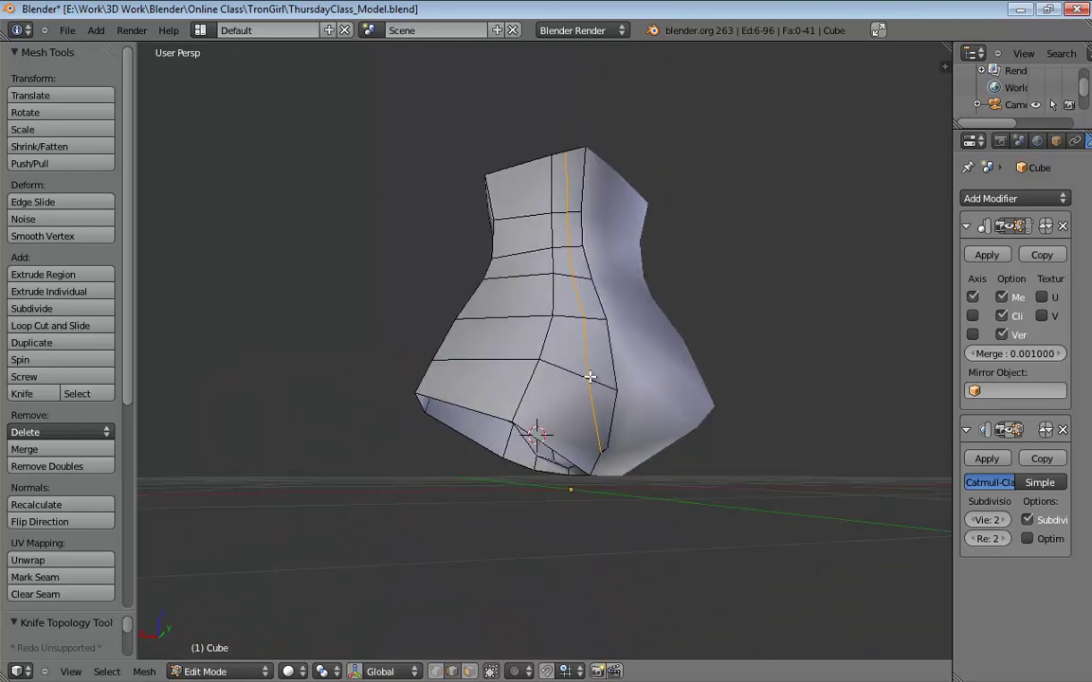
key(ctrl+Tab)
click(559, 358)
In right ortho wireframe, nudge two side hip vertices onto the sketch outline.
key(KP_3)
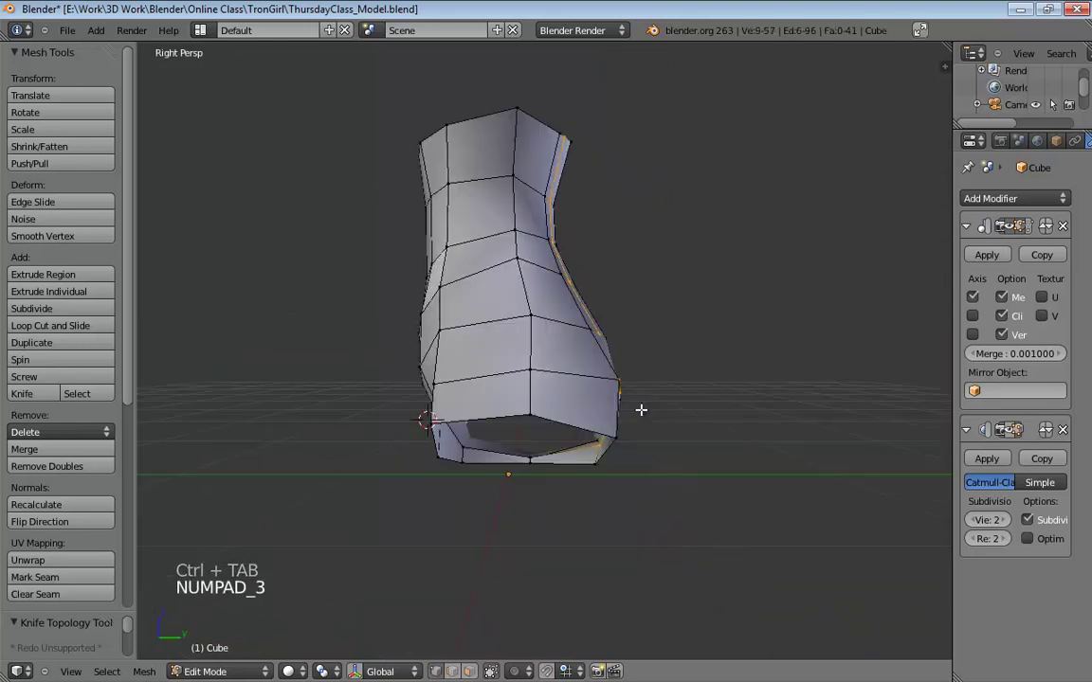
key(KP_5)
key(z)
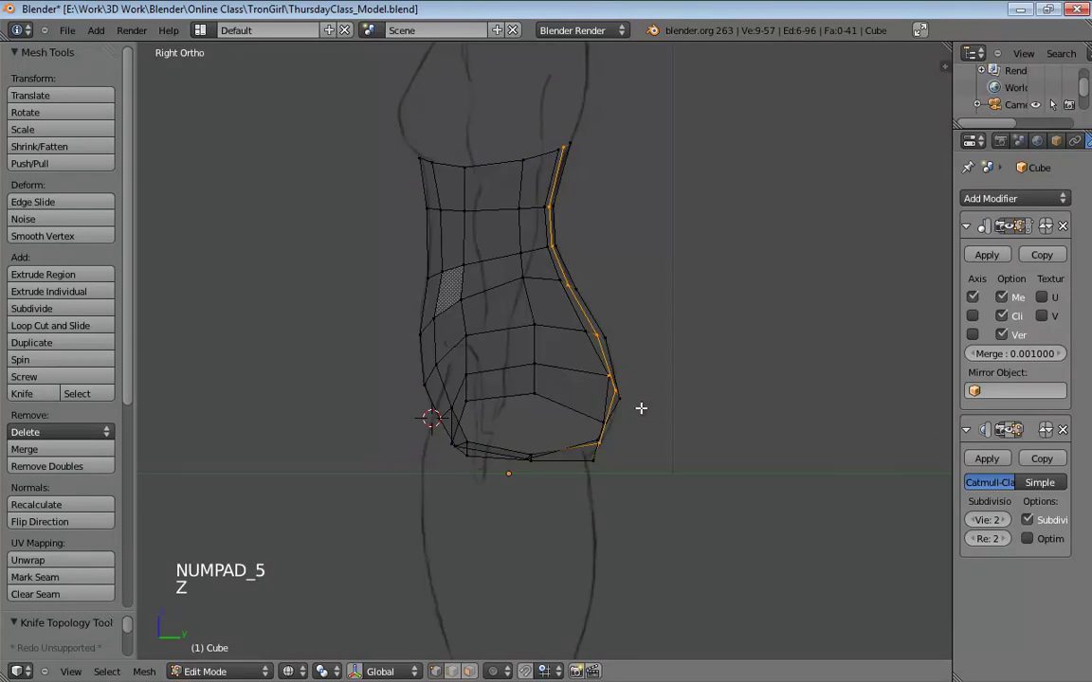
shift+middle_drag(641, 410, 499, 458)
scroll(580, 434, up, 4)
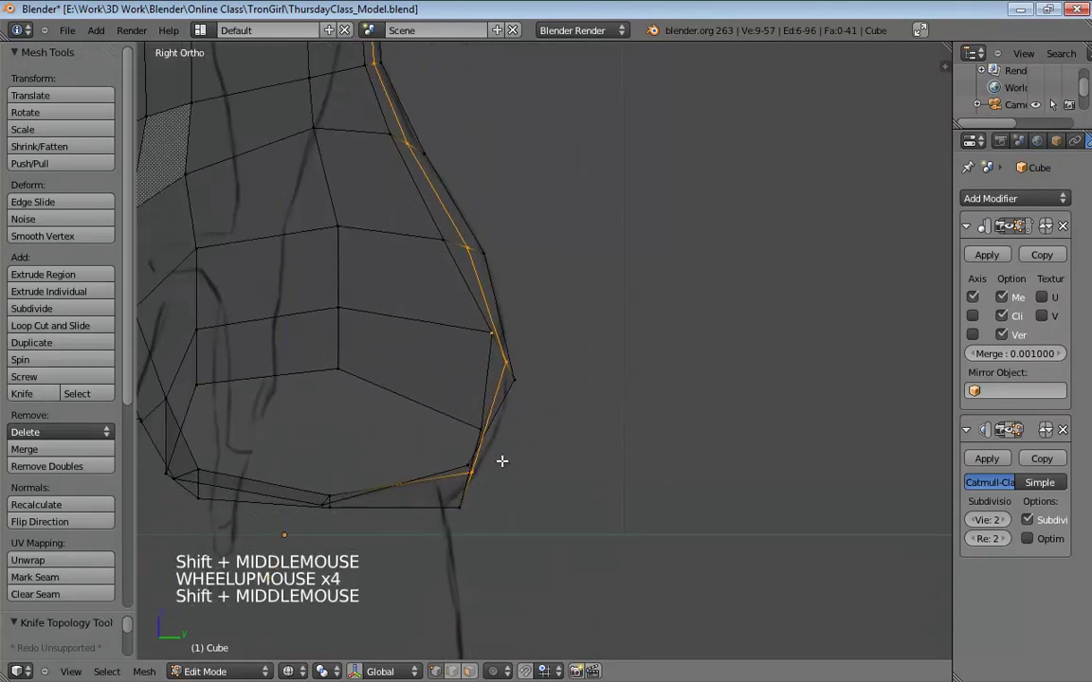
drag(458, 504, 445, 503)
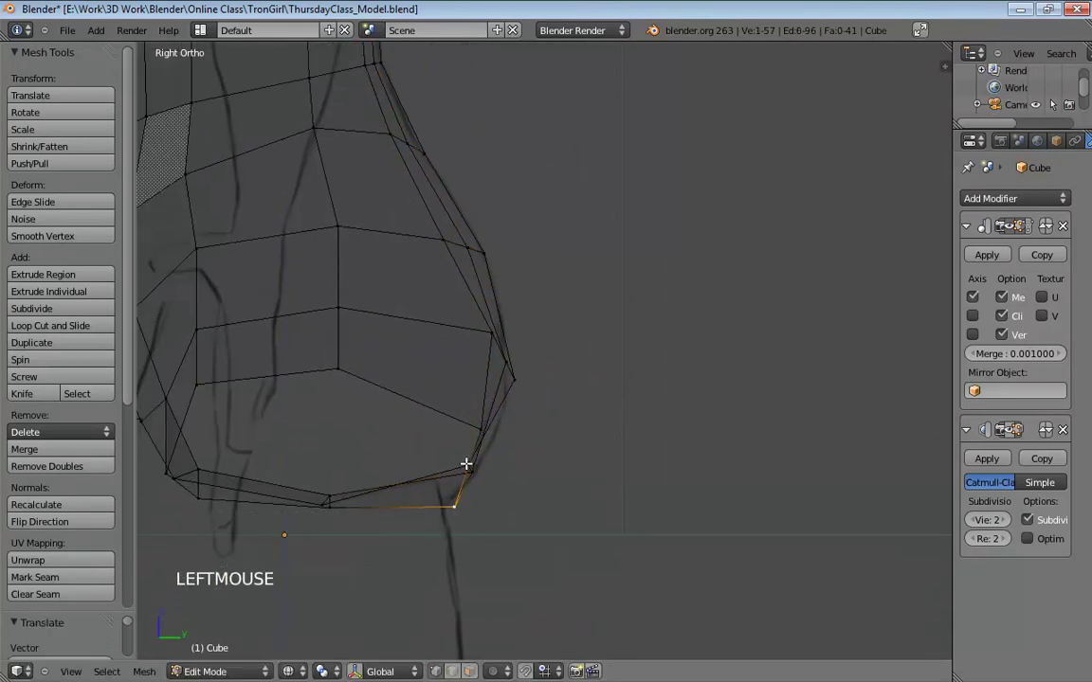
drag(507, 364, 520, 357)
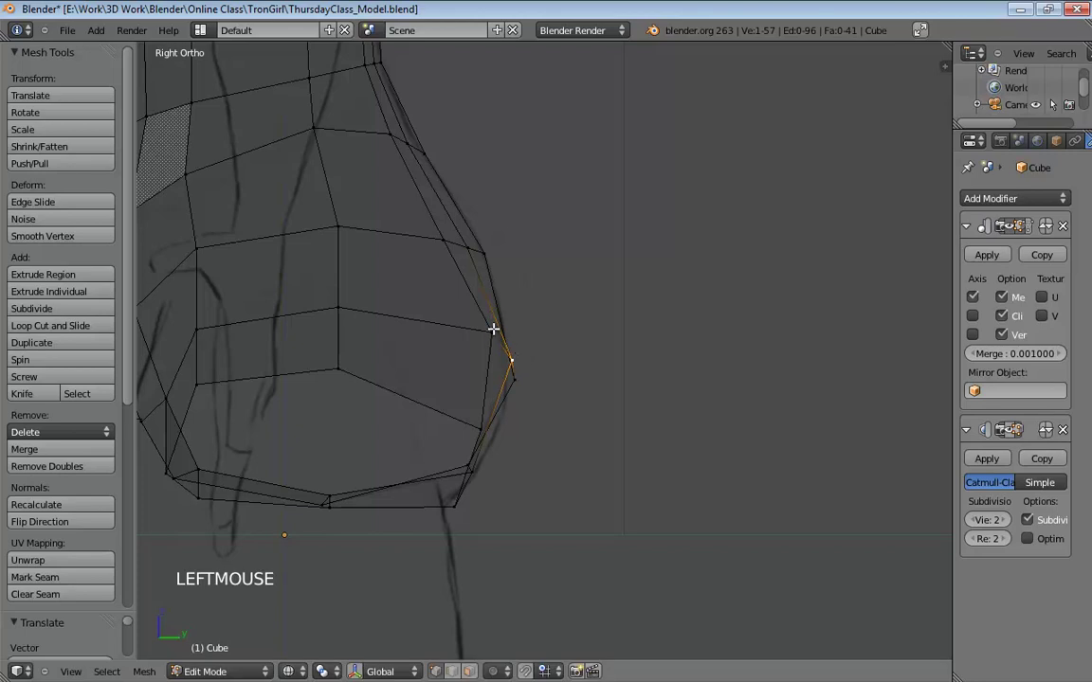
drag(471, 246, 473, 247)
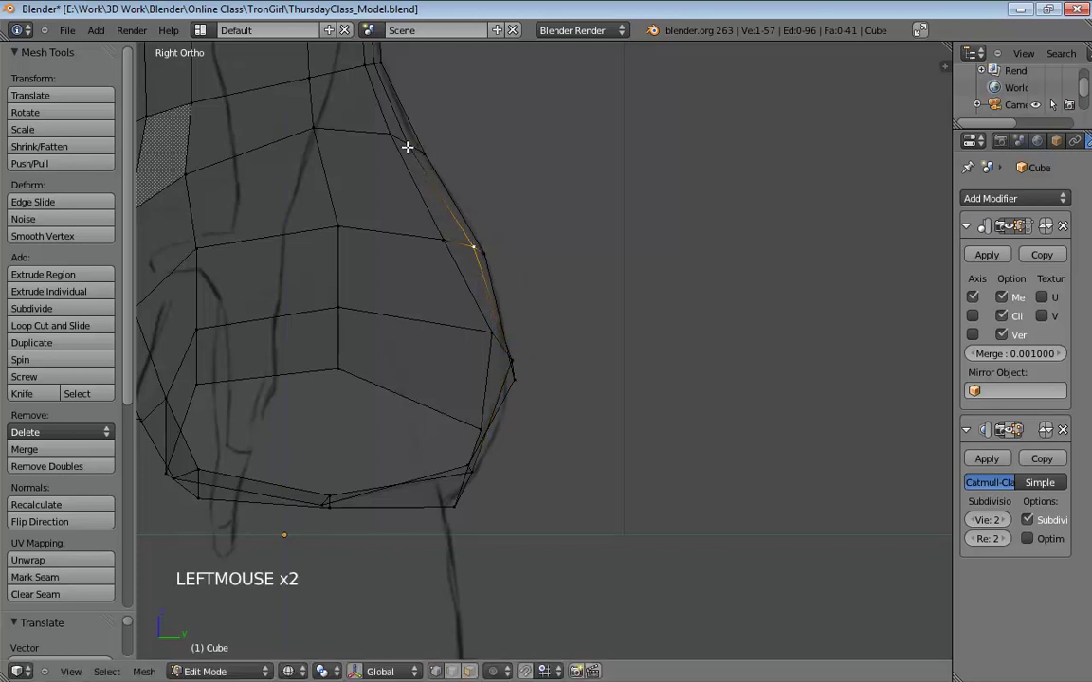
Pick vertices up the back outline of the waist.
click(411, 146)
shift+middle_drag(566, 275, 560, 515)
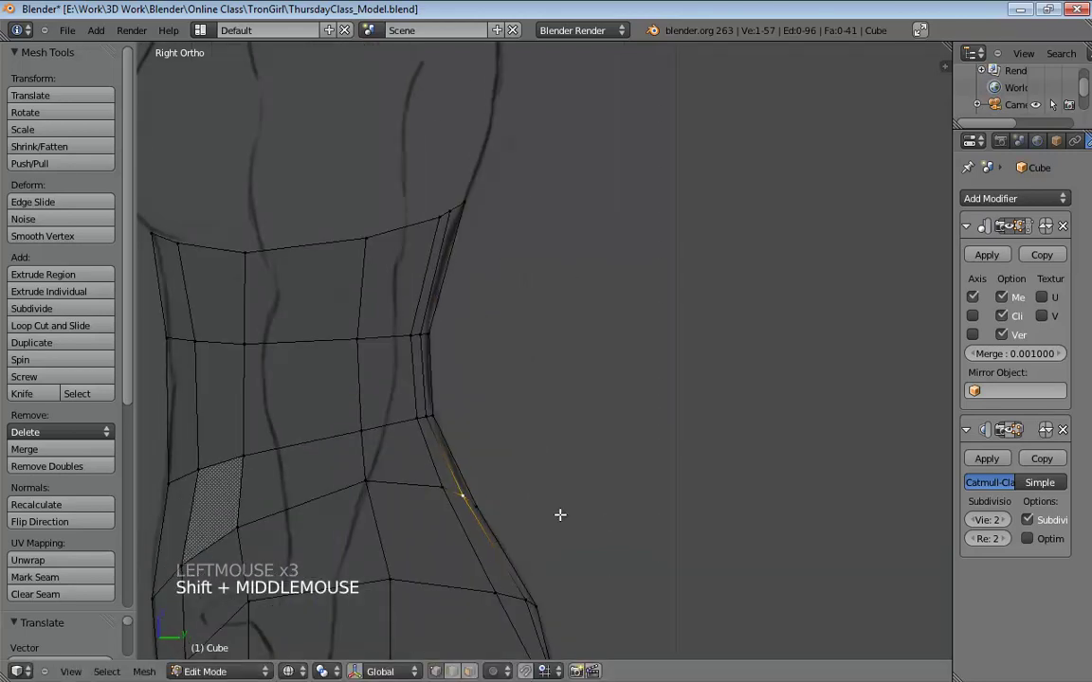
click(429, 413)
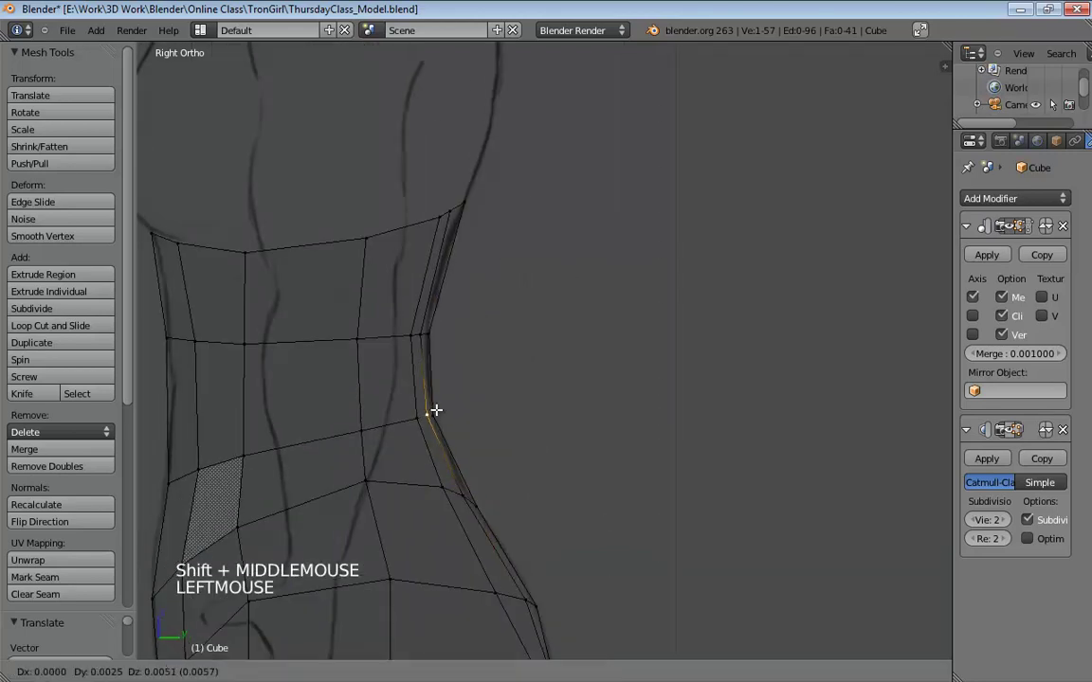
click(422, 332)
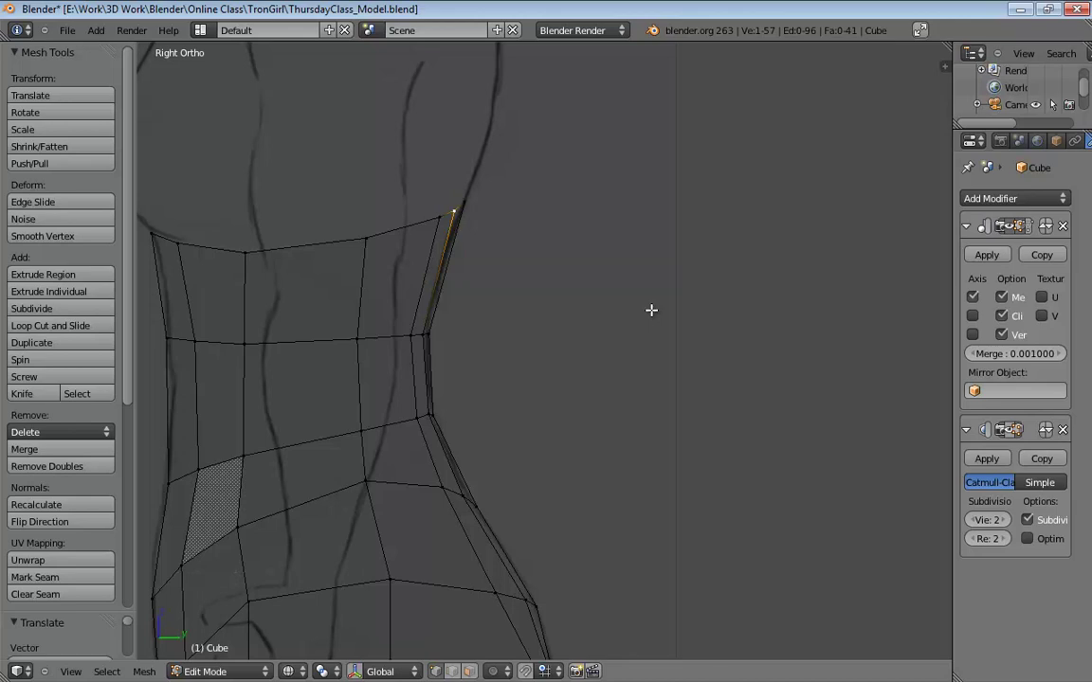
Return to perspective solid shading and select a vertex at the back of the hip.
middle_drag(632, 315, 531, 349)
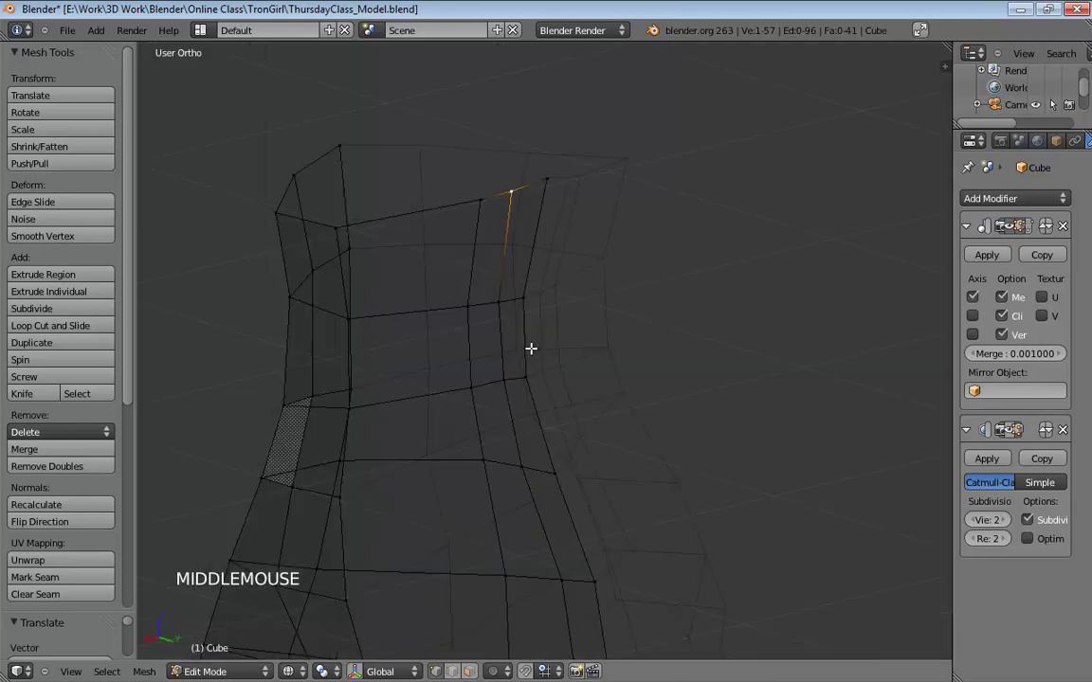
key(KP_5)
key(z)
mouse_move(427, 375)
middle_down()
mouse_move(661, 412)
mouse_move(524, 529)
mouse_move(490, 419)
mouse_move(554, 406)
mouse_move(588, 417)
mouse_move(555, 344)
middle_up()
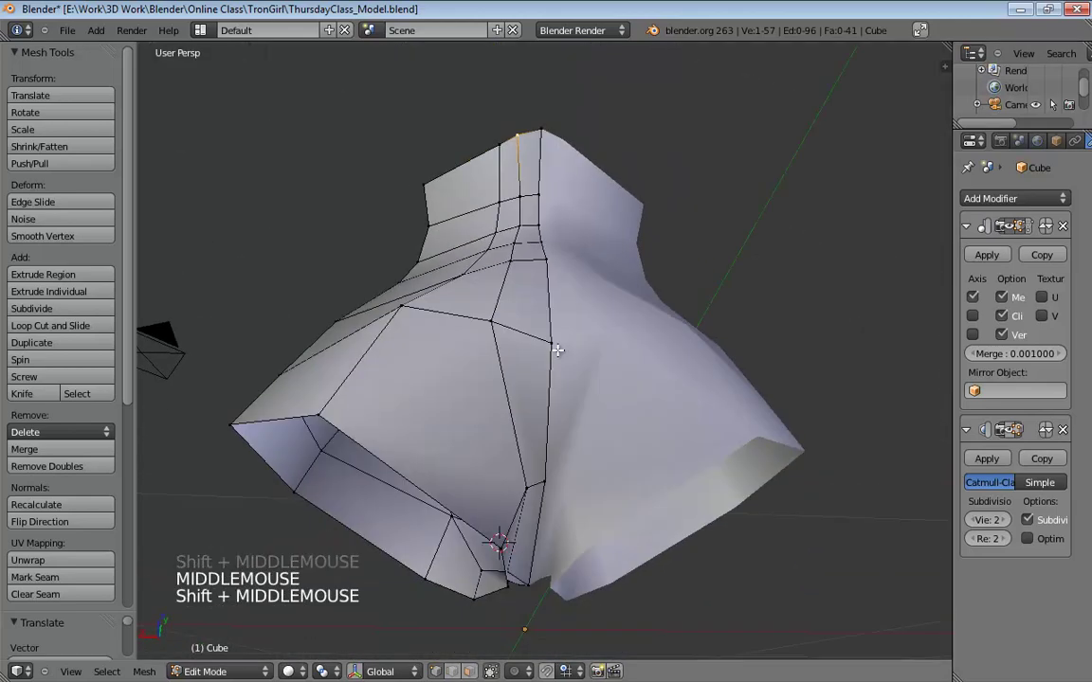
click(555, 344)
shift+middle_drag(682, 451, 746, 500)
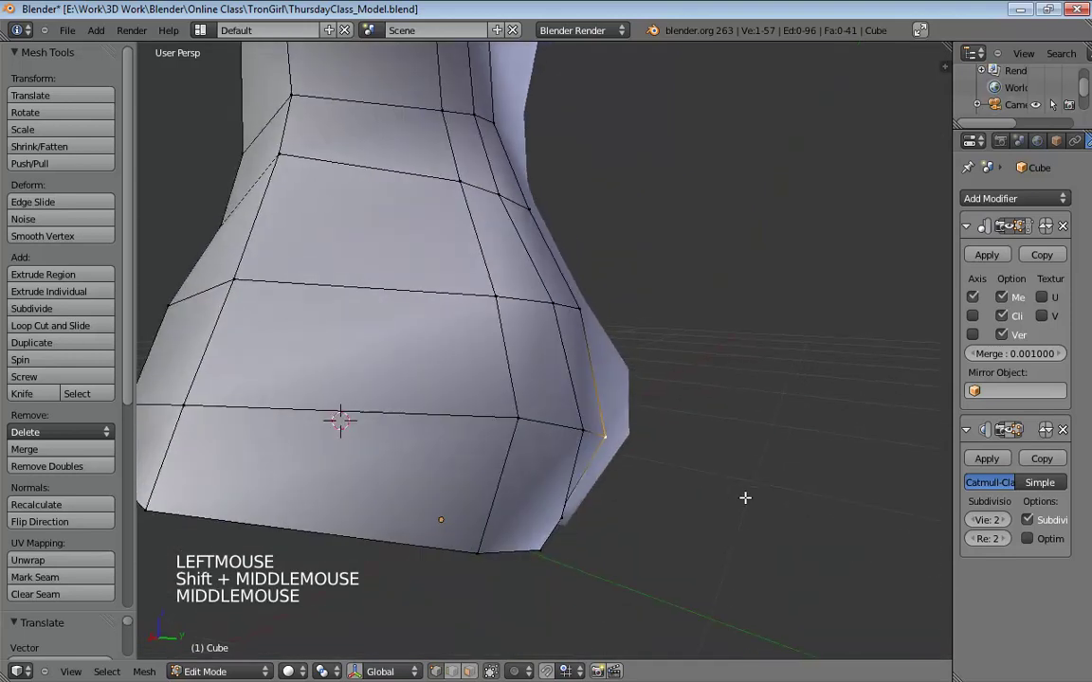
Move the selected back-of-hip vertex inward and check the shape.
key(g)
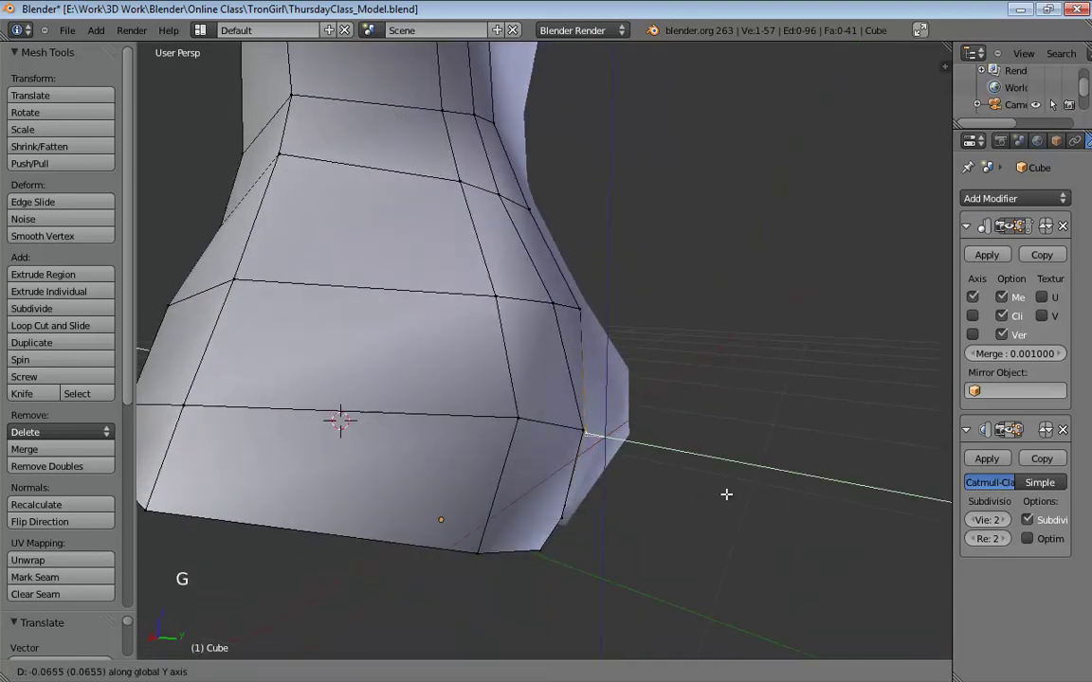
click(728, 496)
middle_click(733, 429)
middle_drag(733, 429, 610, 302)
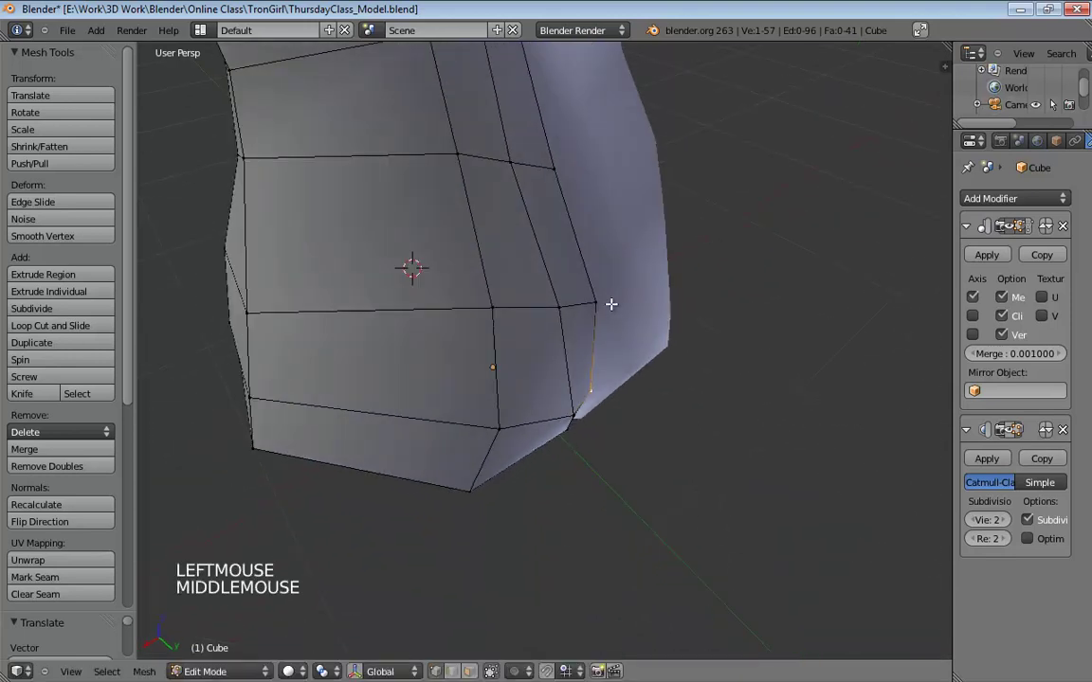
mouse_move(609, 303)
mouse_down()
mouse_move(564, 294)
mouse_move(601, 310)
mouse_up()
middle_drag(602, 310, 592, 429)
Drag several hip vertices, including a corner vertex, inward to refine the hip curve.
drag(593, 429, 648, 336)
middle_drag(649, 336, 588, 417)
shift+middle_drag(588, 417, 527, 361)
drag(595, 393, 614, 385)
middle_drag(614, 385, 534, 327)
click(618, 377)
drag(534, 327, 577, 327)
middle_drag(565, 434, 613, 308)
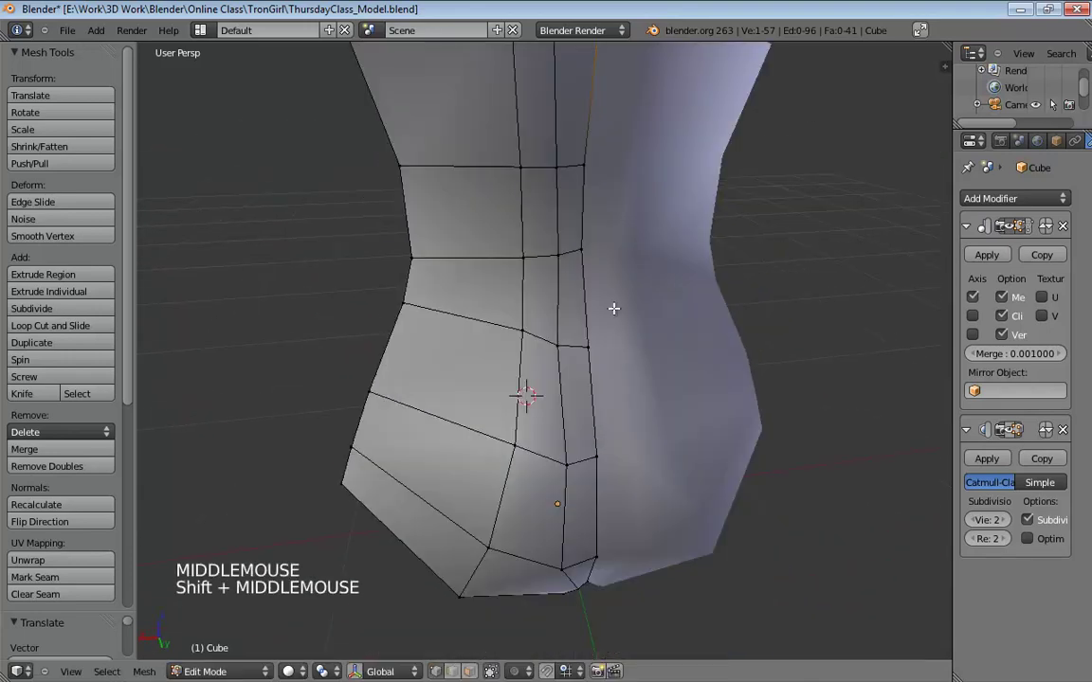
Toggle the Subsurf on-cage display and tweak a vertex near the leg opening.
click(1029, 429)
middle_drag(748, 384, 633, 381)
scroll(693, 362, down, 3)
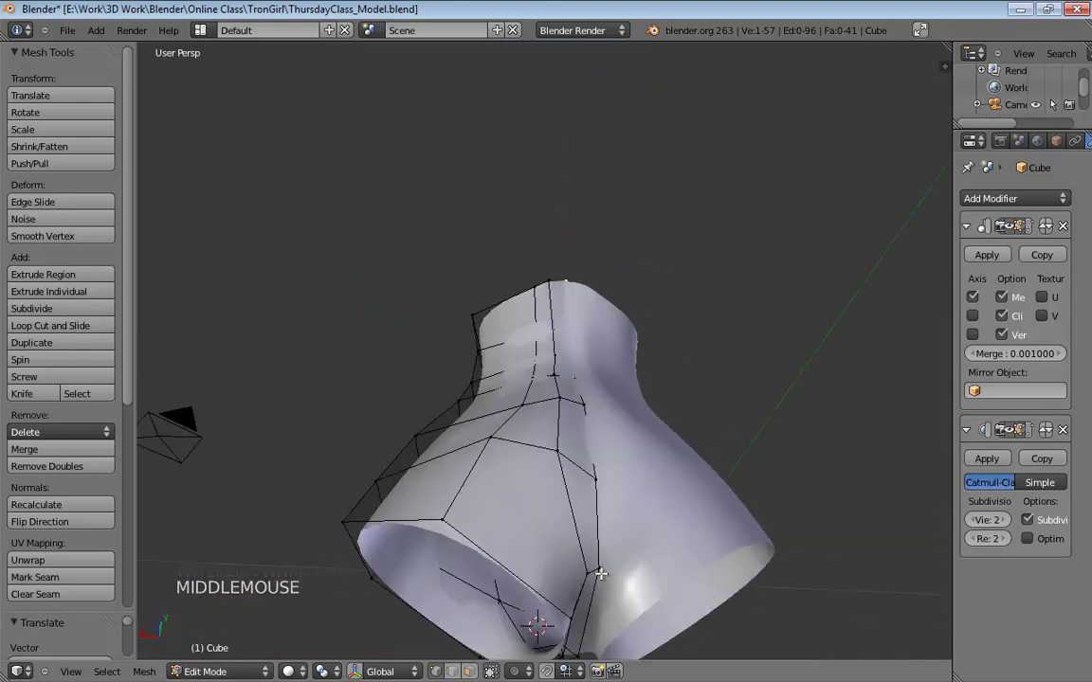
drag(596, 570, 593, 574)
middle_drag(689, 469, 615, 452)
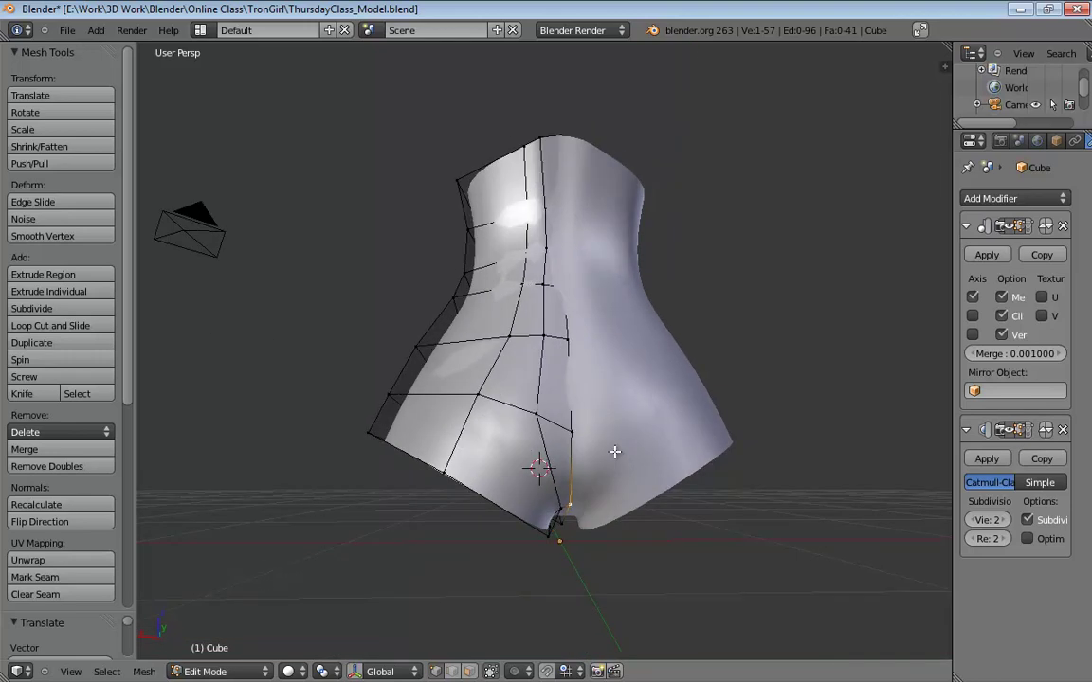
Undo the last three mesh edits, then redo two of them.
key(ctrl+z)
key(ctrl+z)
key(ctrl+z)
key(ctrl+z)
key(ctrl+z)
key(ctrl+z)
key(ctrl+z)
key(ctrl+z)
key(ctrl+z)
key(ctrl+z)
key(ctrl+z)
key(ctrl+z)
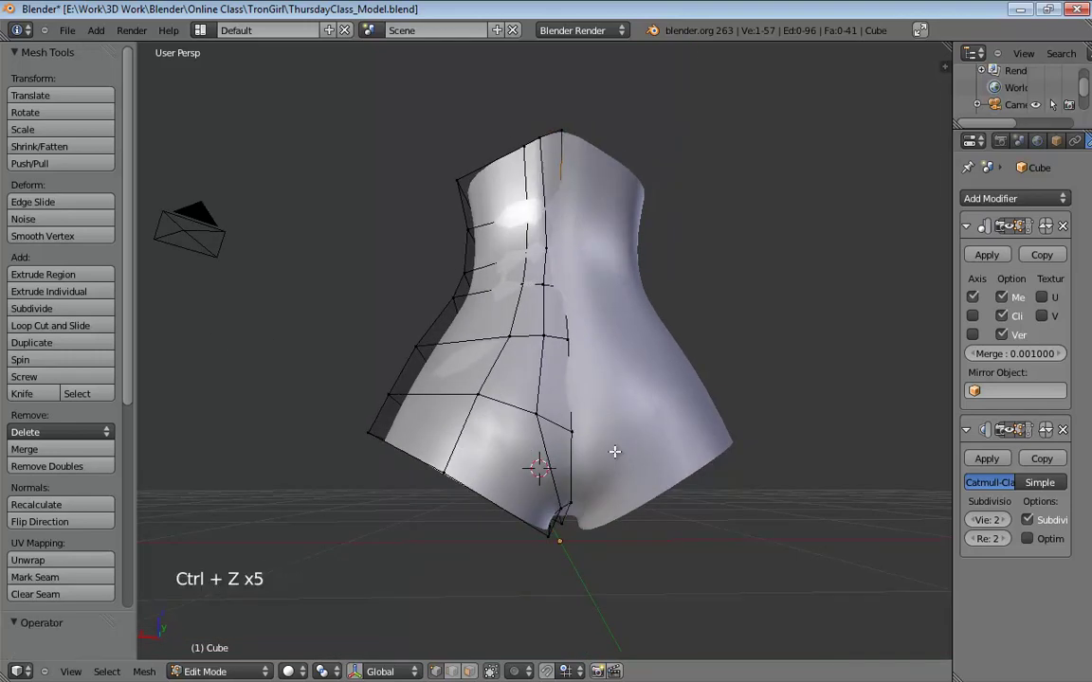
key(ctrl+z)
key(ctrl+z)
key(ctrl+z)
key(ctrl+z)
key(ctrl+z)
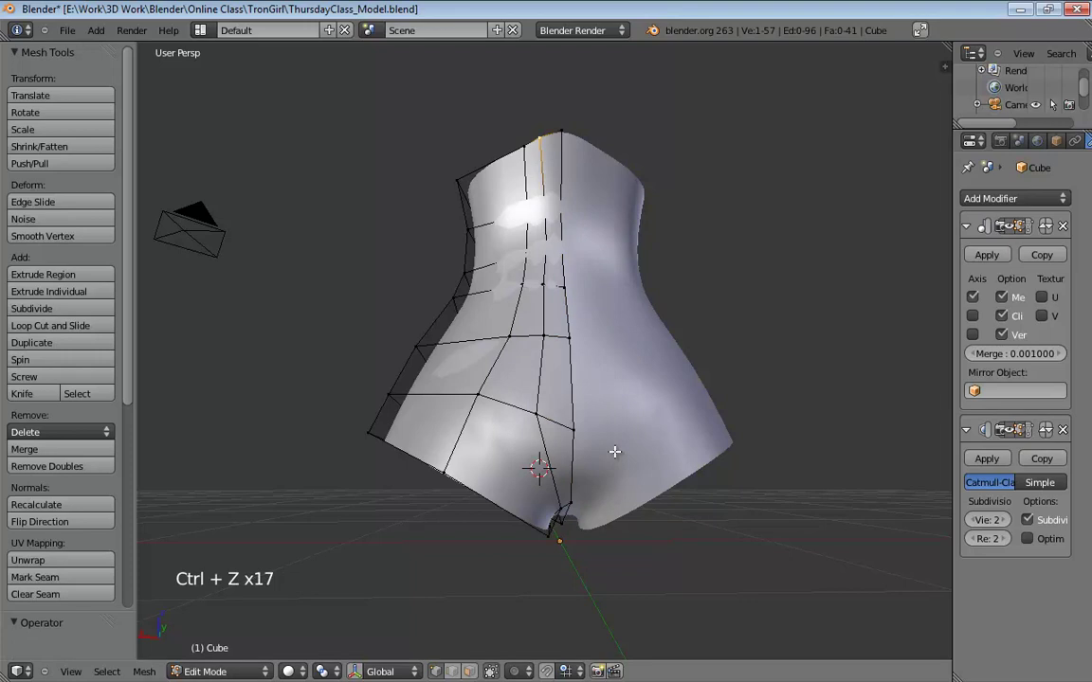
key(ctrl+z)
key(ctrl+z)
key(ctrl+z)
key(ctrl+z)
key(ctrl+z)
key(ctrl+z)
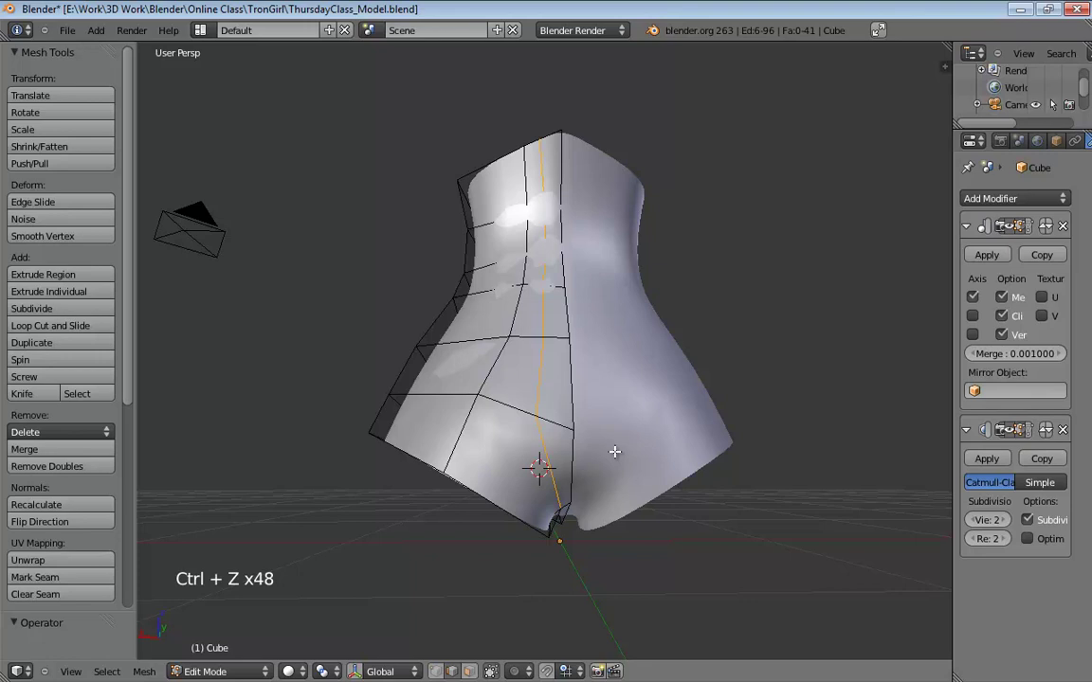
key(ctrl+y)
key(ctrl+y)
key(ctrl+y)
Try dissolving the front vertical edge loop, inspect the result, and recall the delete options.
key(ctrl+shift+x)
key(ctrl+shift+x)
key(ctrl+shift+x)
key(ctrl+shift+x)
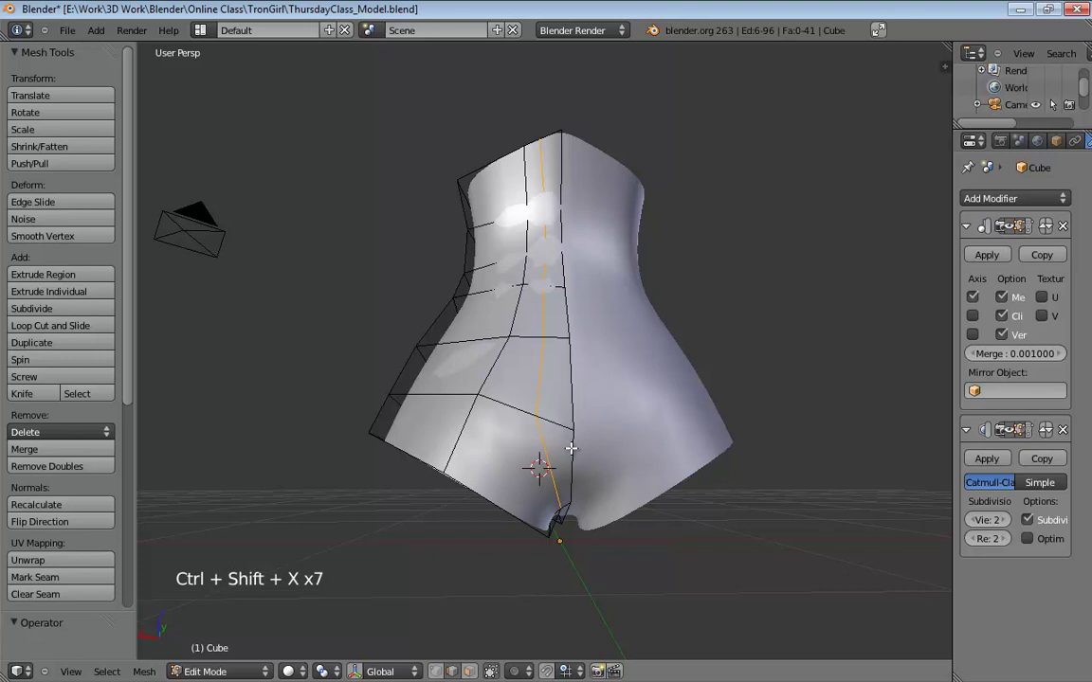
alt+middle_drag(572, 451, 580, 401)
alt+middle_click(585, 427)
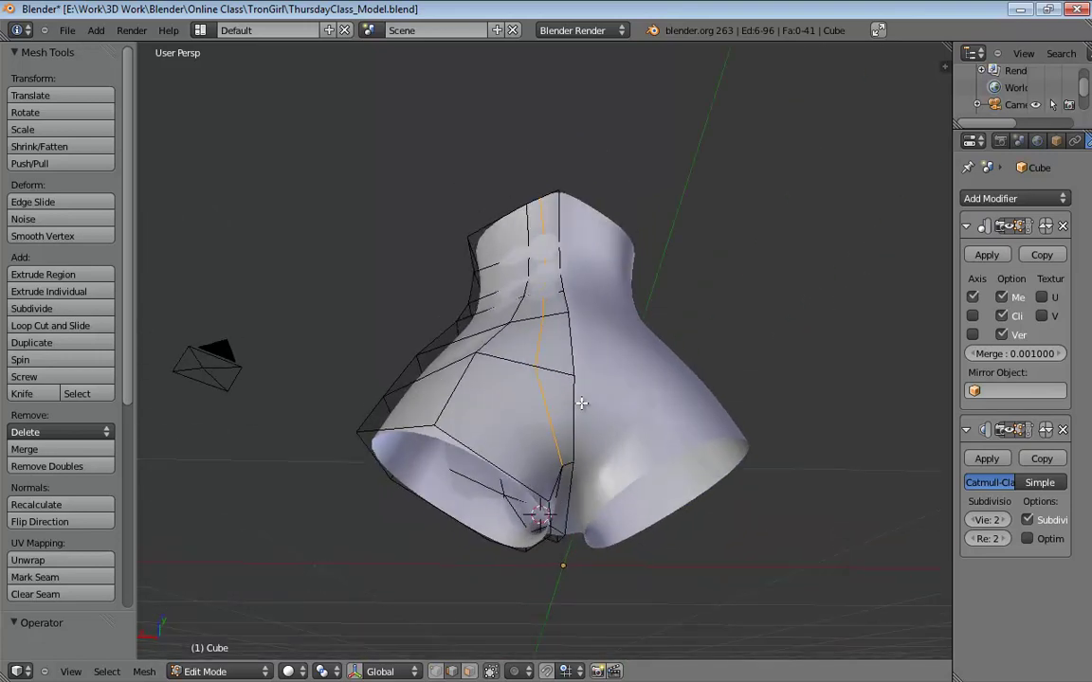
key(x)
click(581, 404)
middle_drag(601, 426, 569, 410)
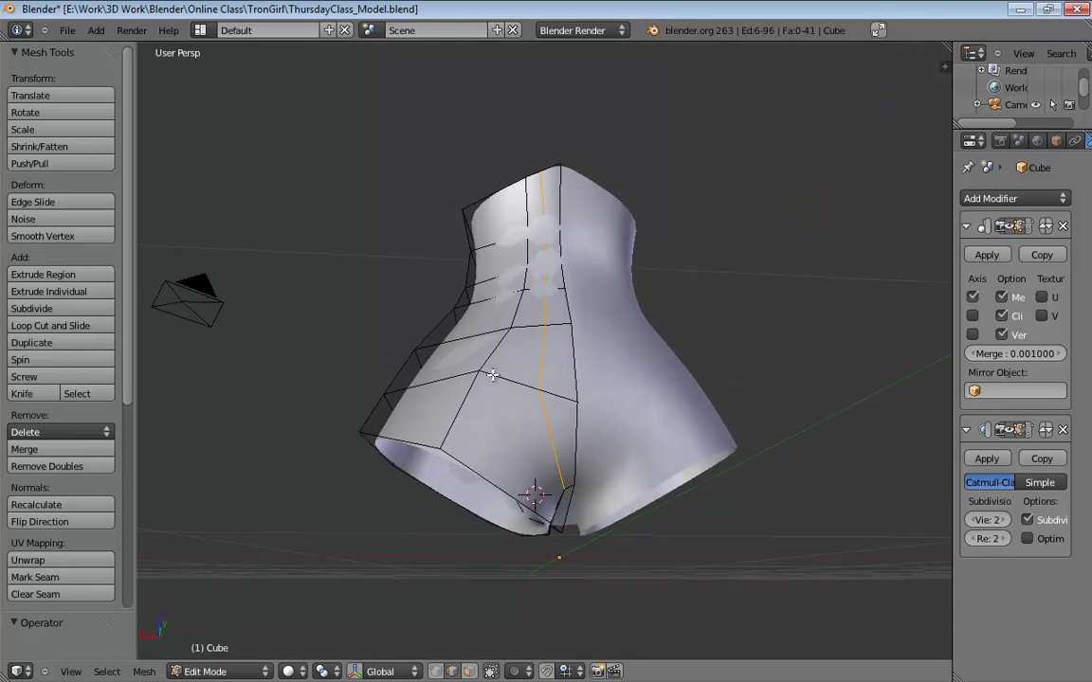
mouse_move(524, 409)
middle_down()
mouse_move(541, 422)
mouse_move(533, 417)
middle_up()
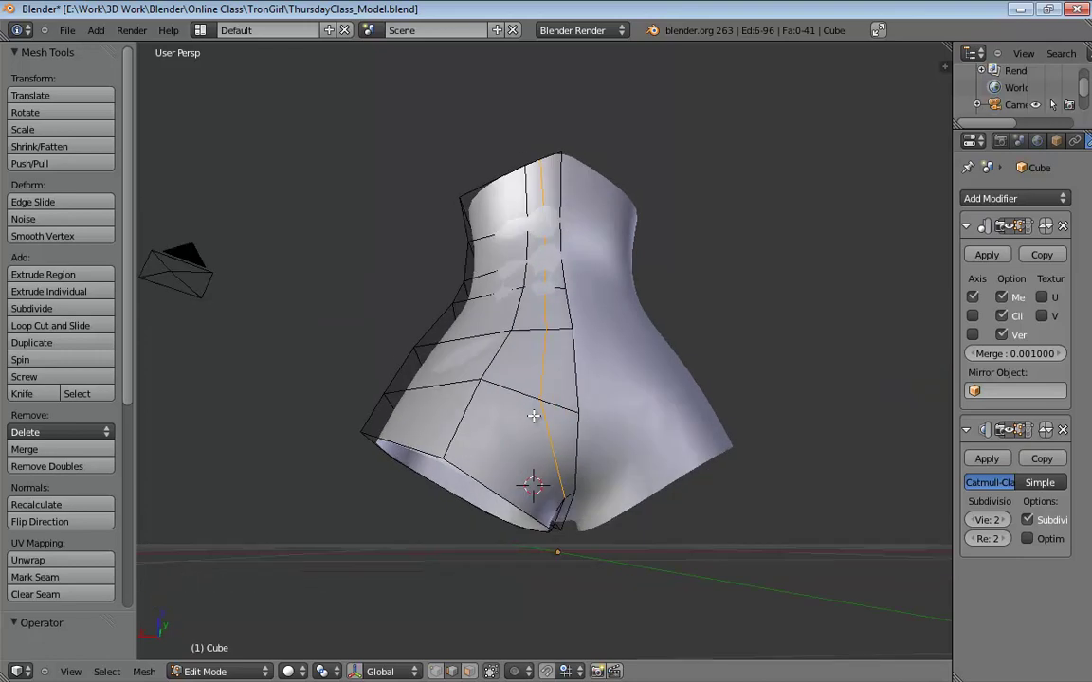
key(x)
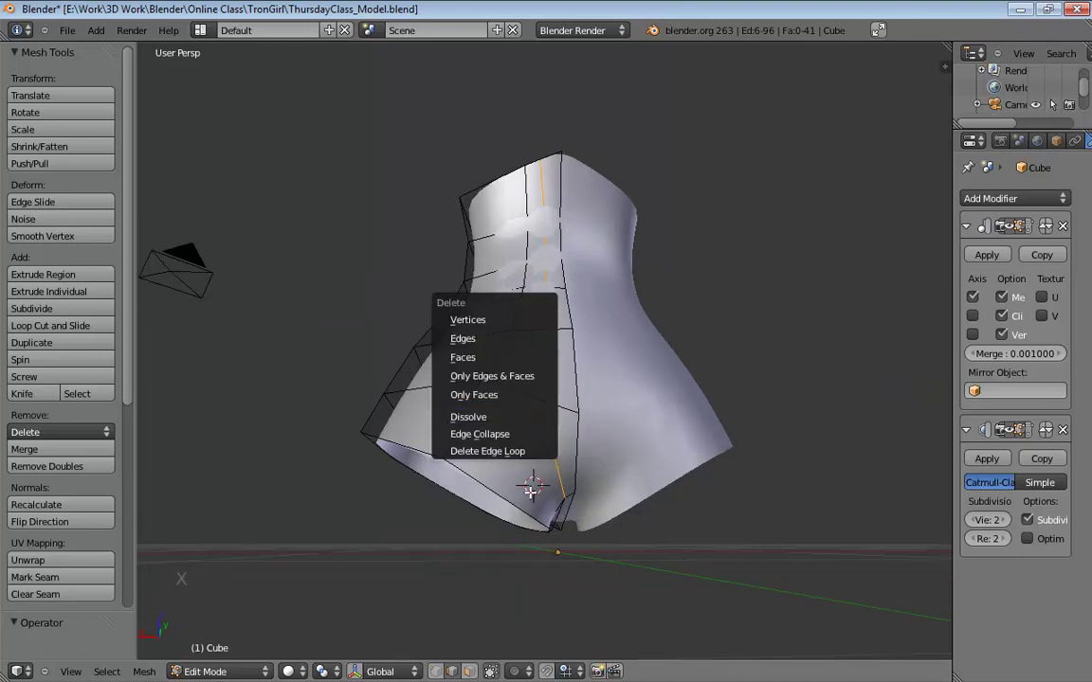
Dissolve the front vertical edge loop again, undo it, and inspect the restored loop.
click(508, 451)
key(x)
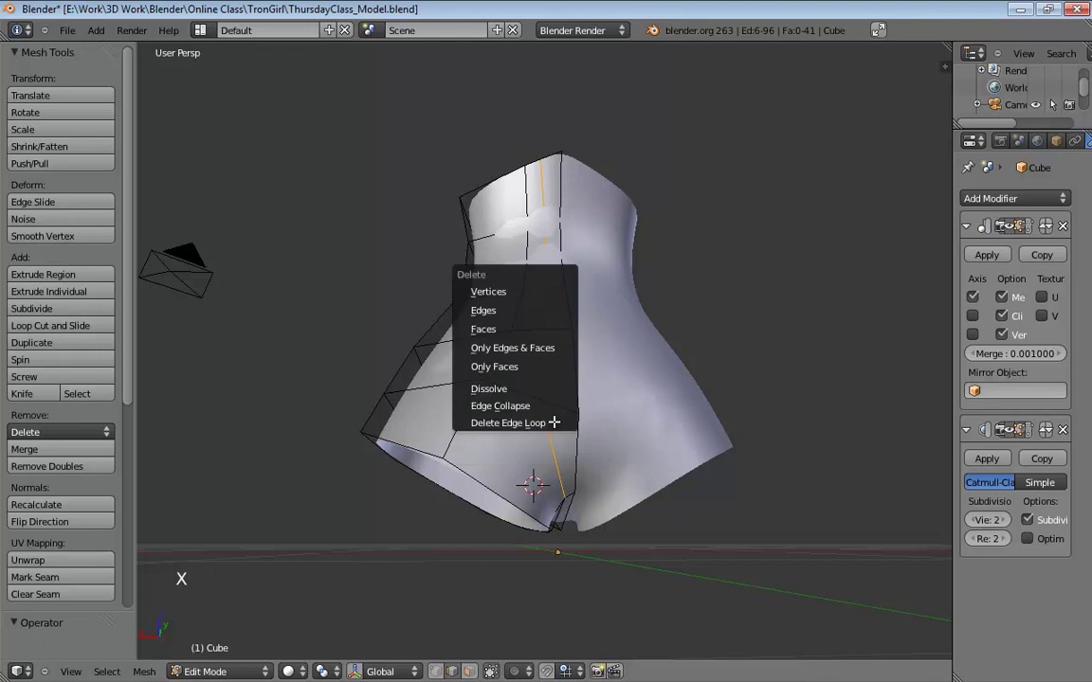
click(527, 389)
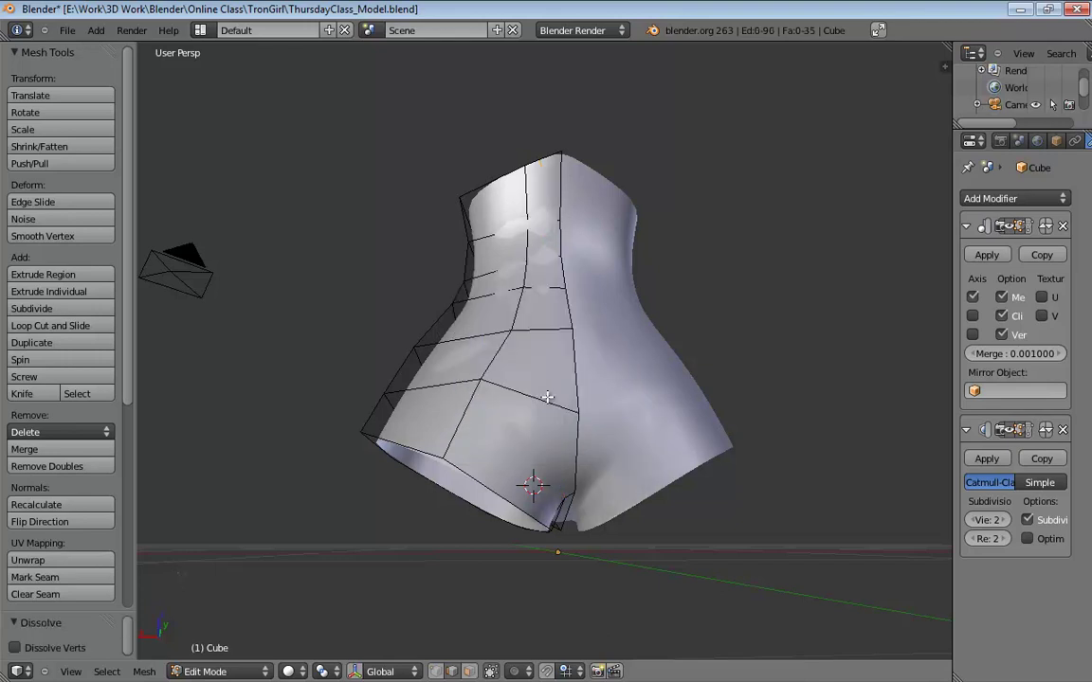
key(ctrl+z)
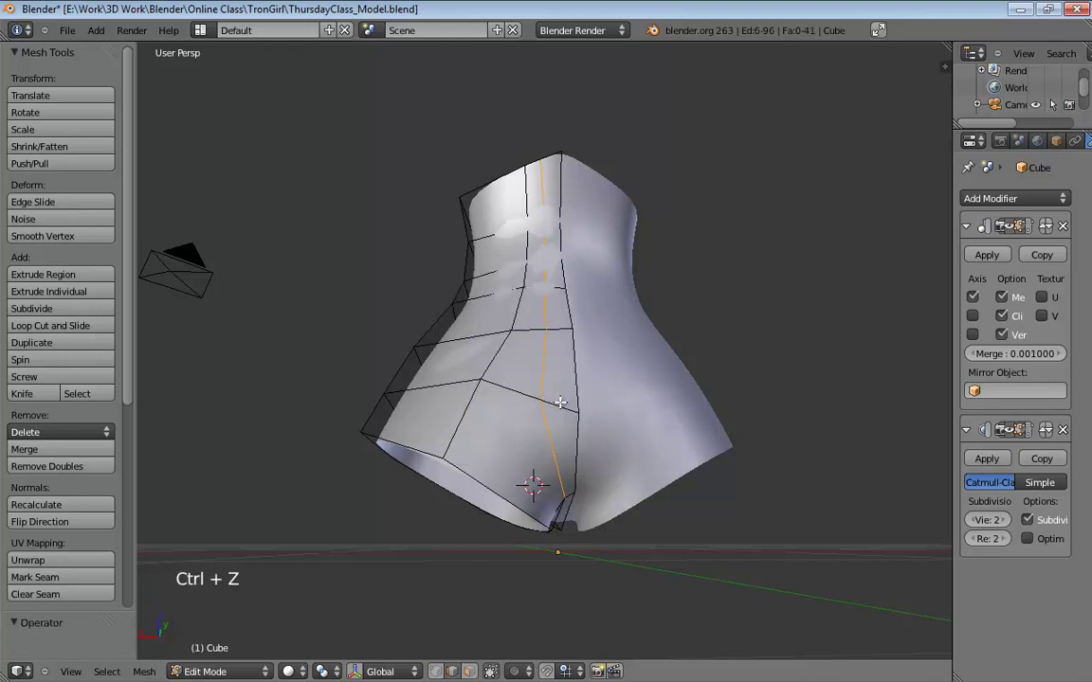
middle_drag(561, 403, 555, 450)
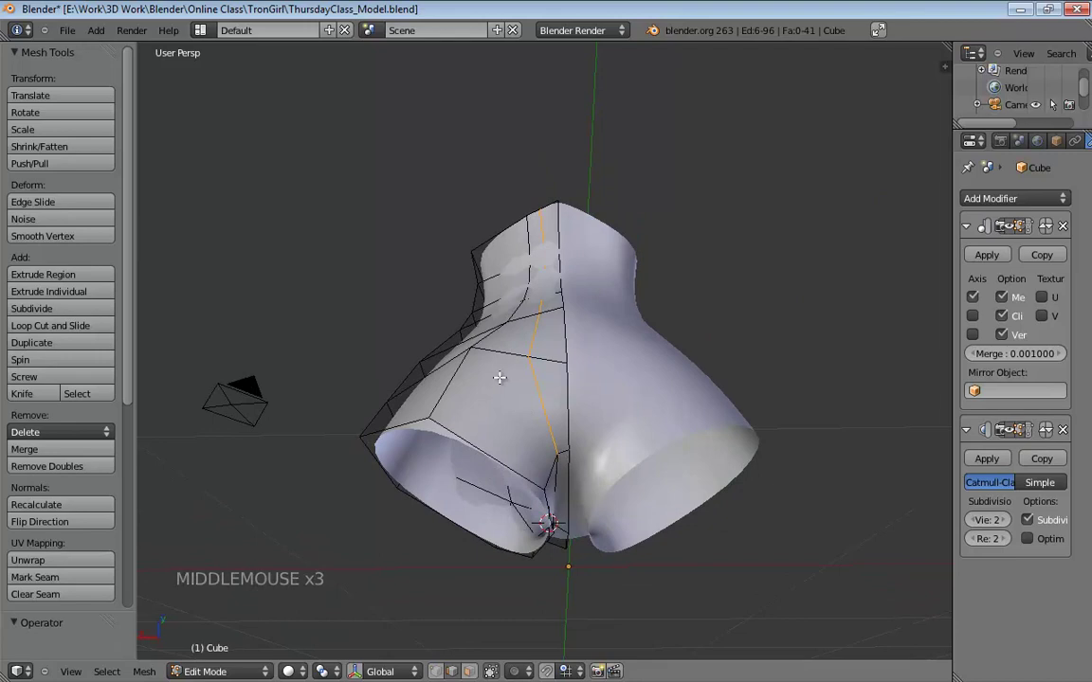
middle_drag(558, 451, 563, 482)
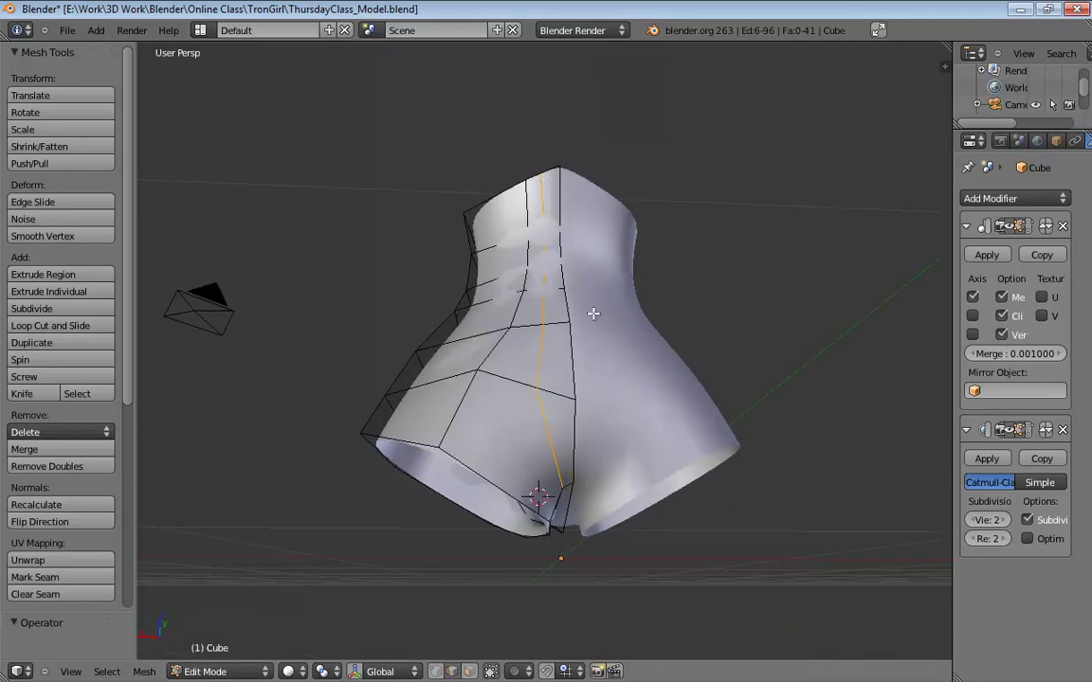
middle_drag(575, 405, 619, 453)
key(KP_3)
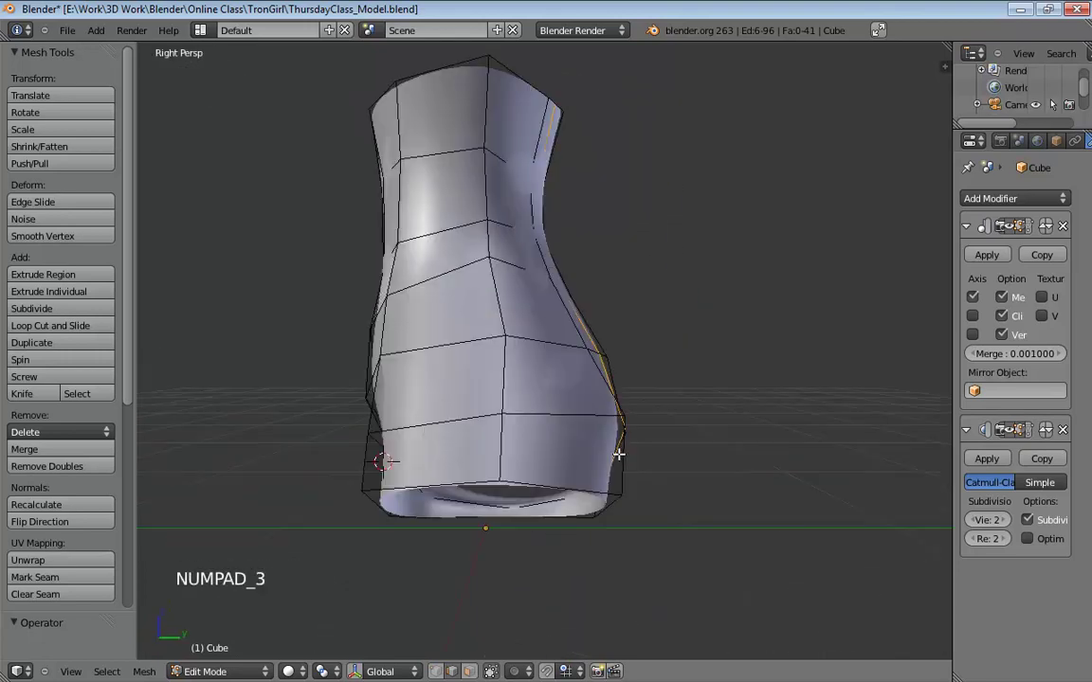
key(z)
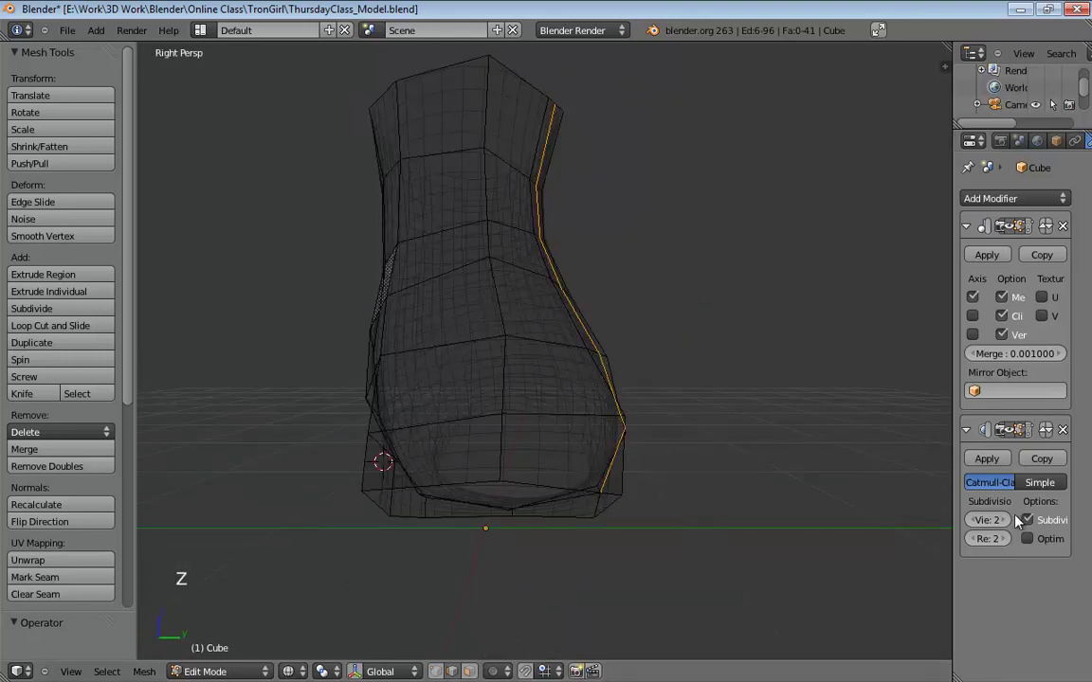
click(1008, 430)
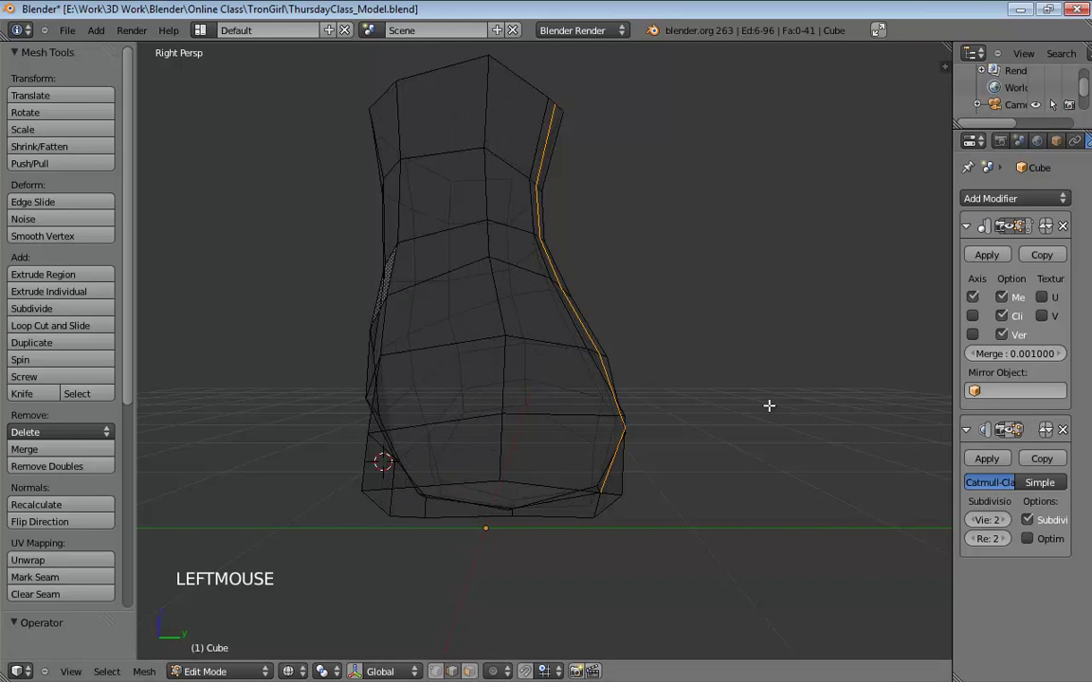
key(KP_5)
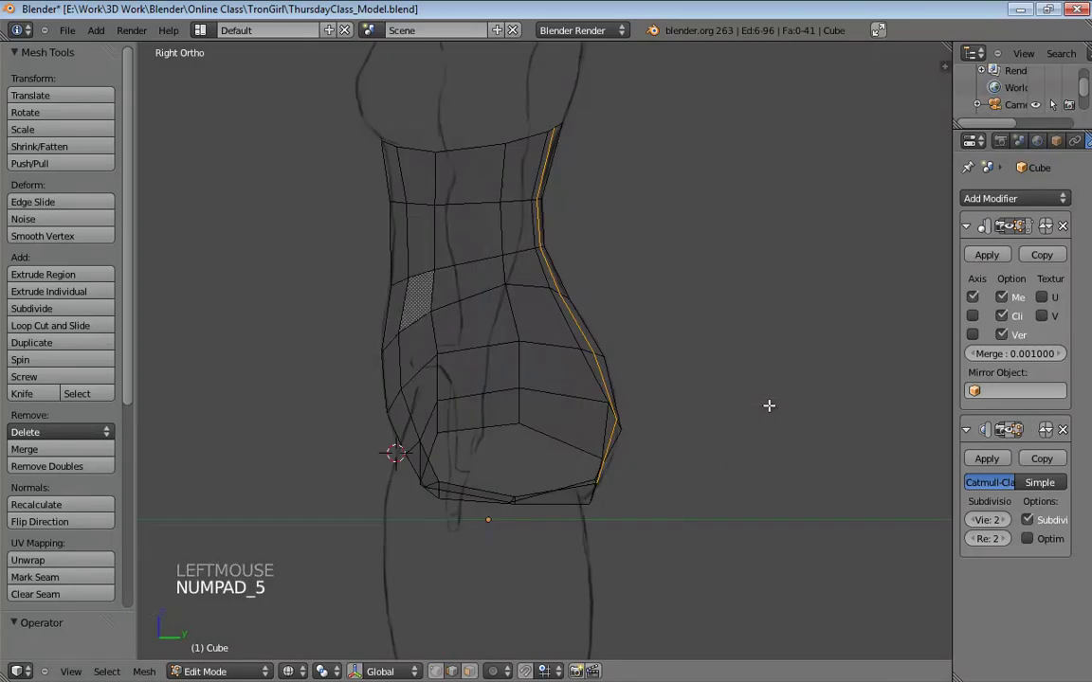
key(ctrl+Tab)
click(668, 426)
click(622, 419)
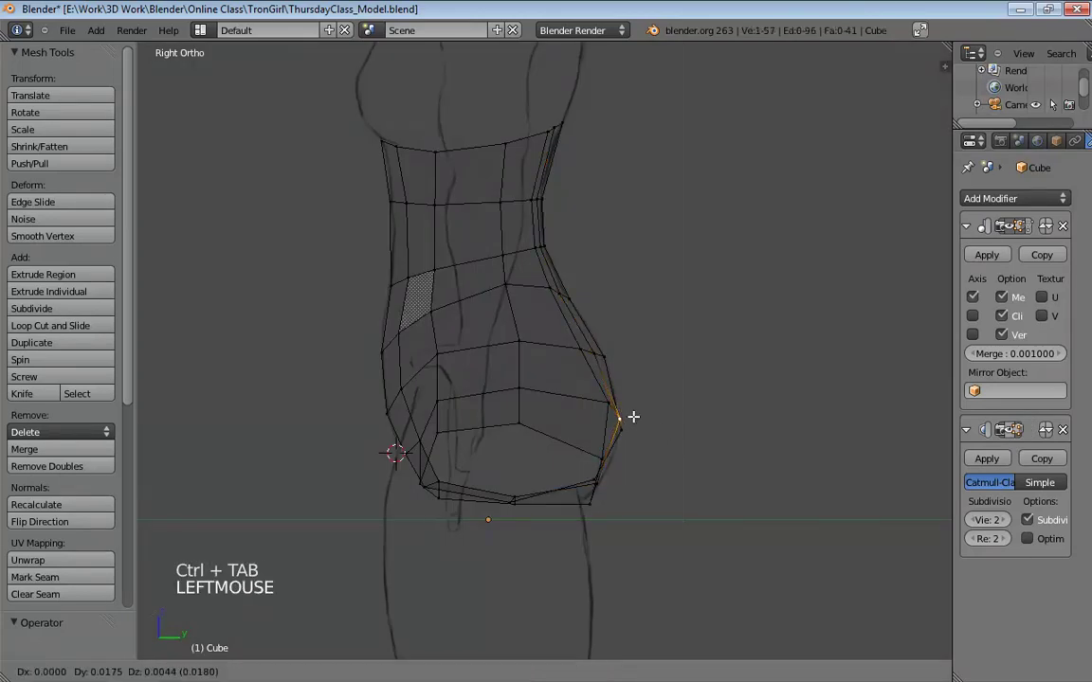
click(602, 354)
click(602, 349)
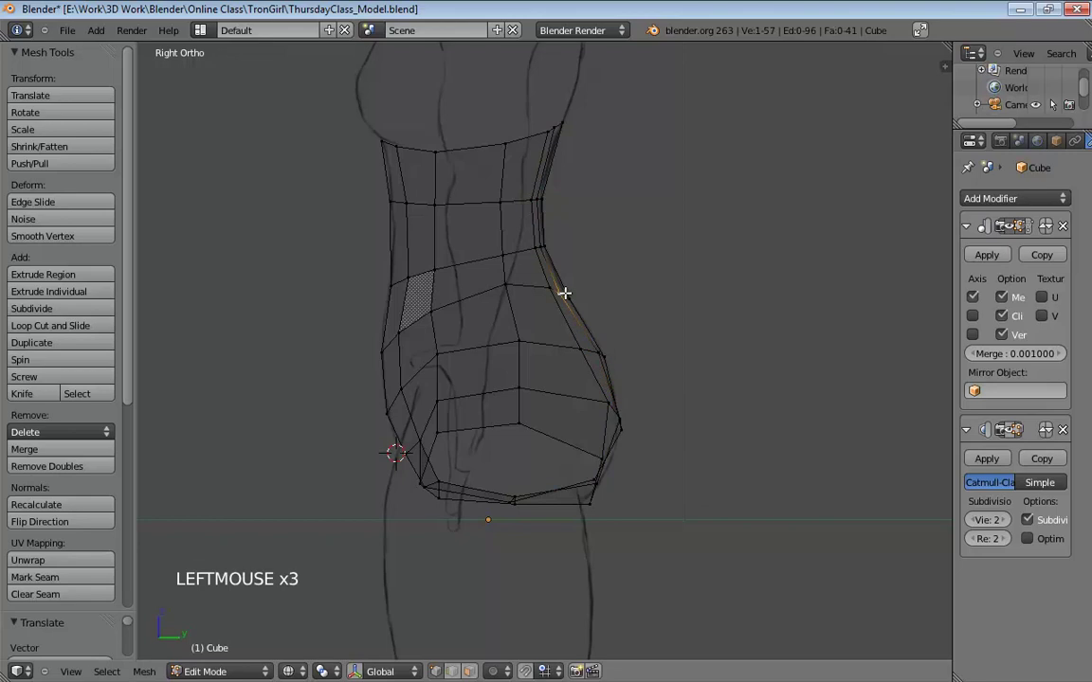
key(g)
key(Escape)
click(538, 199)
click(556, 125)
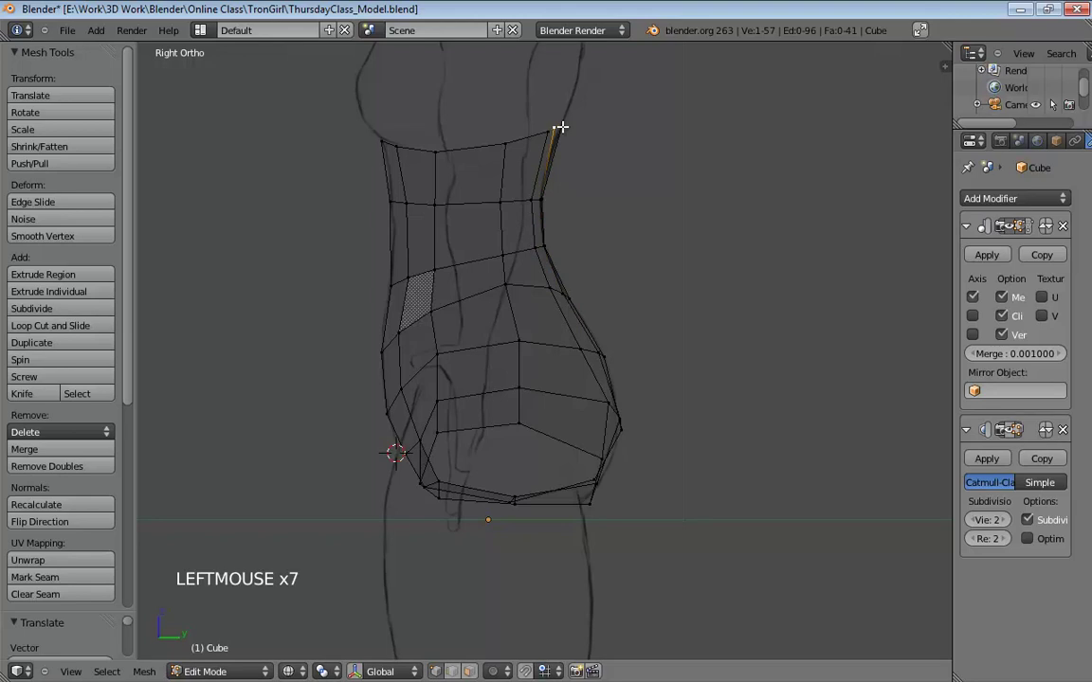
key(g)
key(Escape)
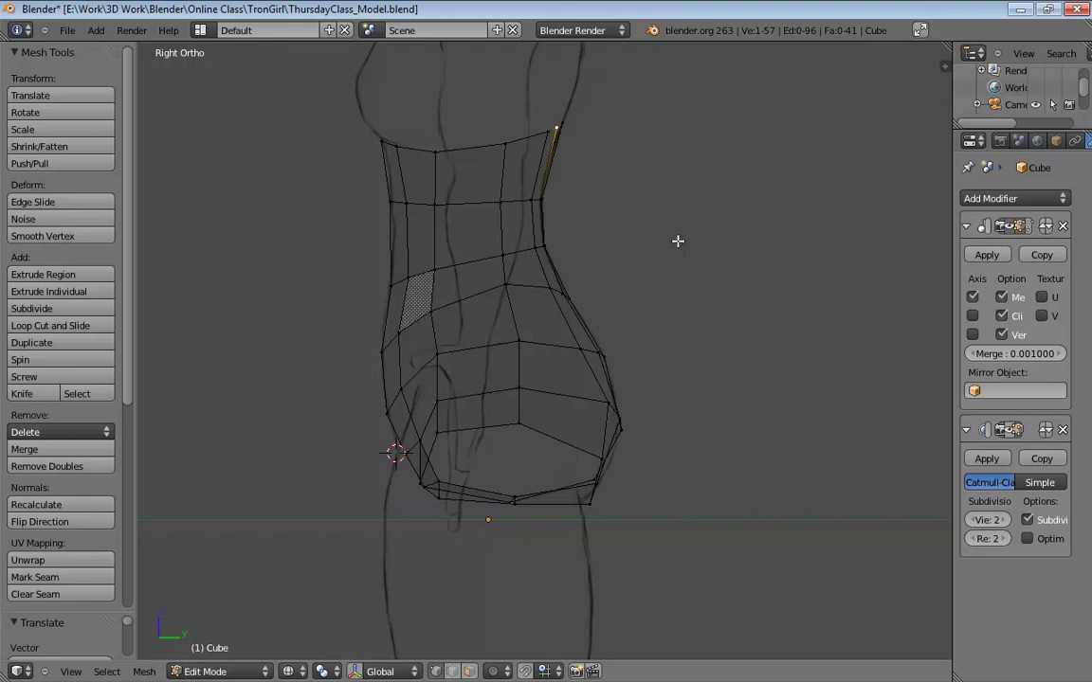
mouse_move(678, 239)
middle_down()
mouse_move(468, 304)
mouse_move(553, 344)
mouse_move(580, 444)
mouse_move(615, 457)
middle_up()
In solid shading, pull the five side vertices inward from bottom to top.
key(z)
drag(592, 445, 568, 429)
drag(582, 371, 545, 368)
drag(574, 304, 547, 298)
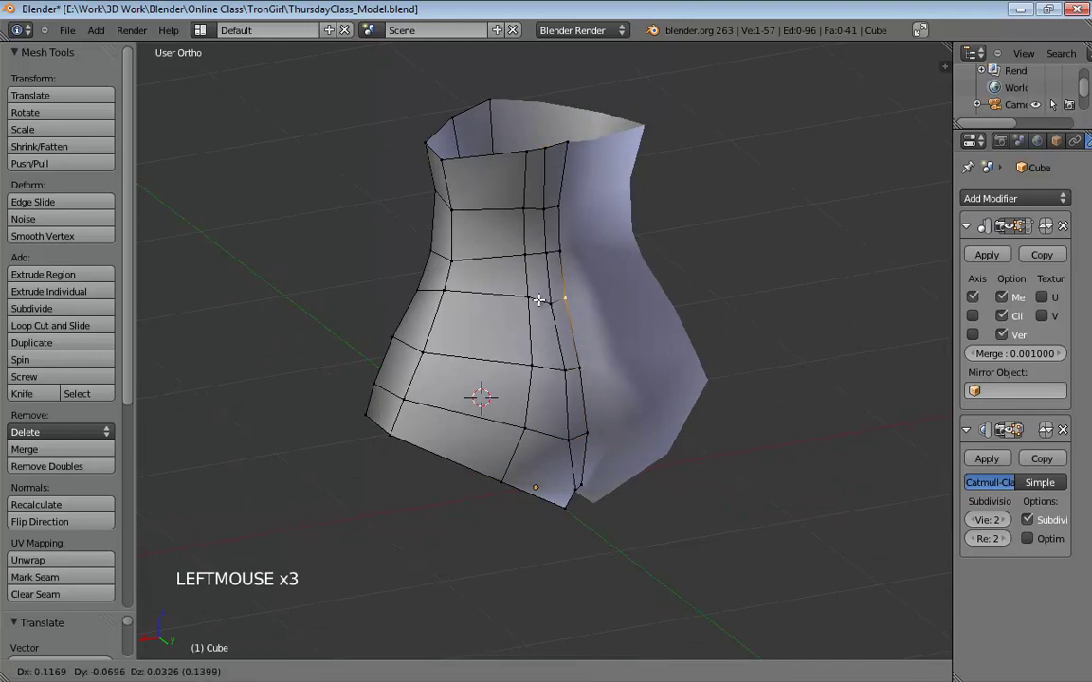
drag(558, 252, 518, 256)
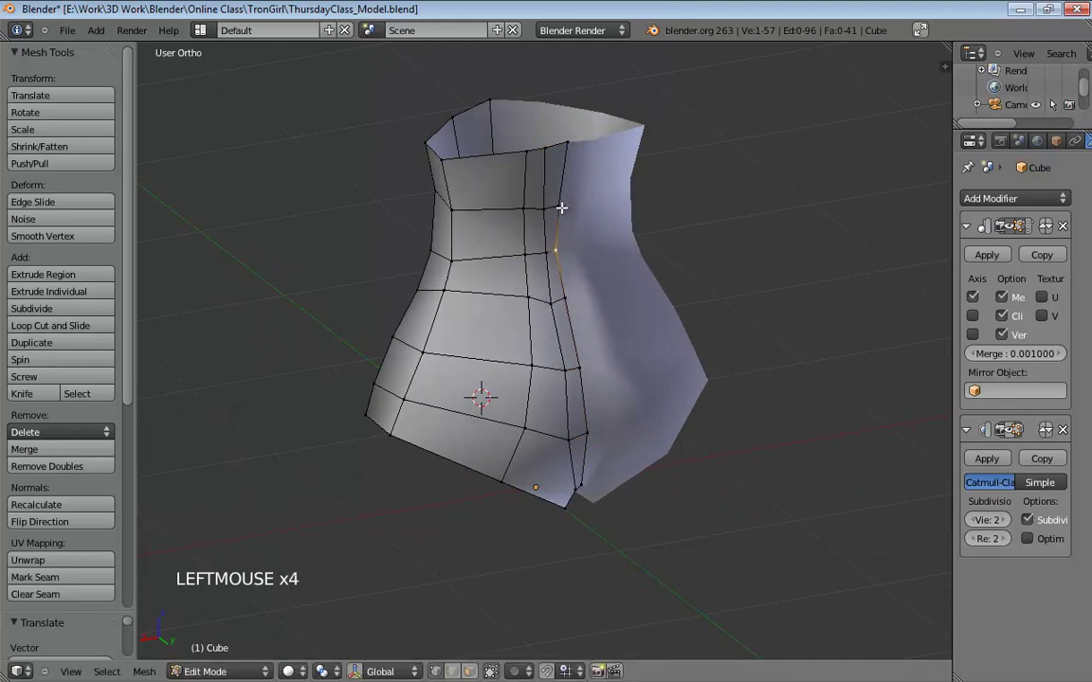
drag(558, 206, 528, 212)
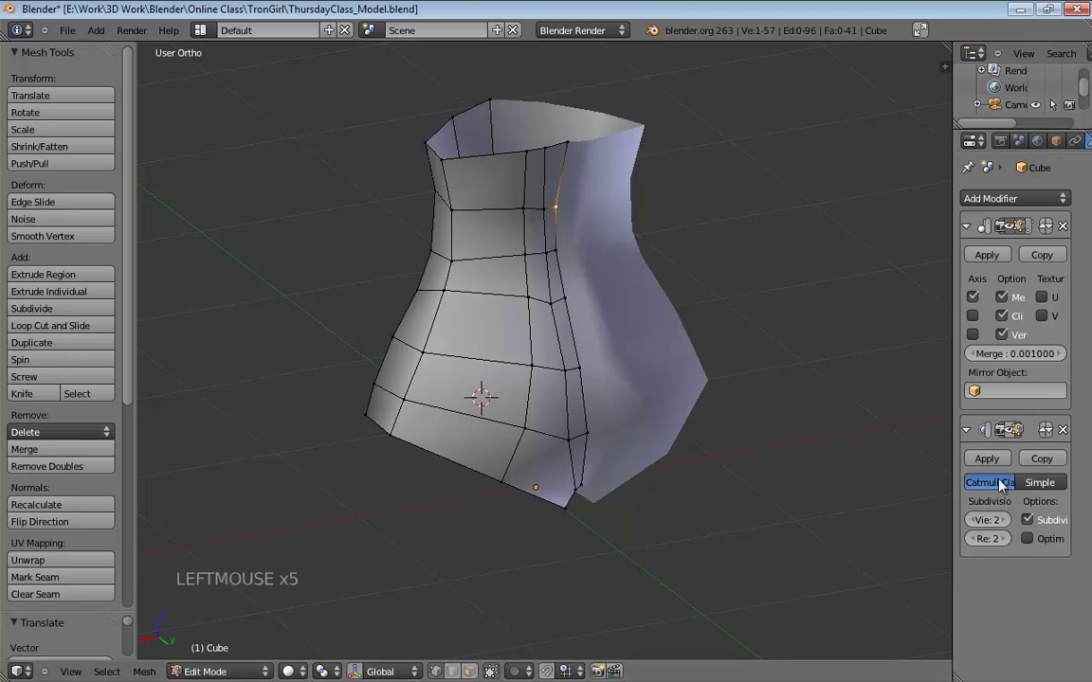
click(1030, 429)
Pan and orbit to a front perspective view of the torso.
shift+middle_drag(722, 365, 660, 404)
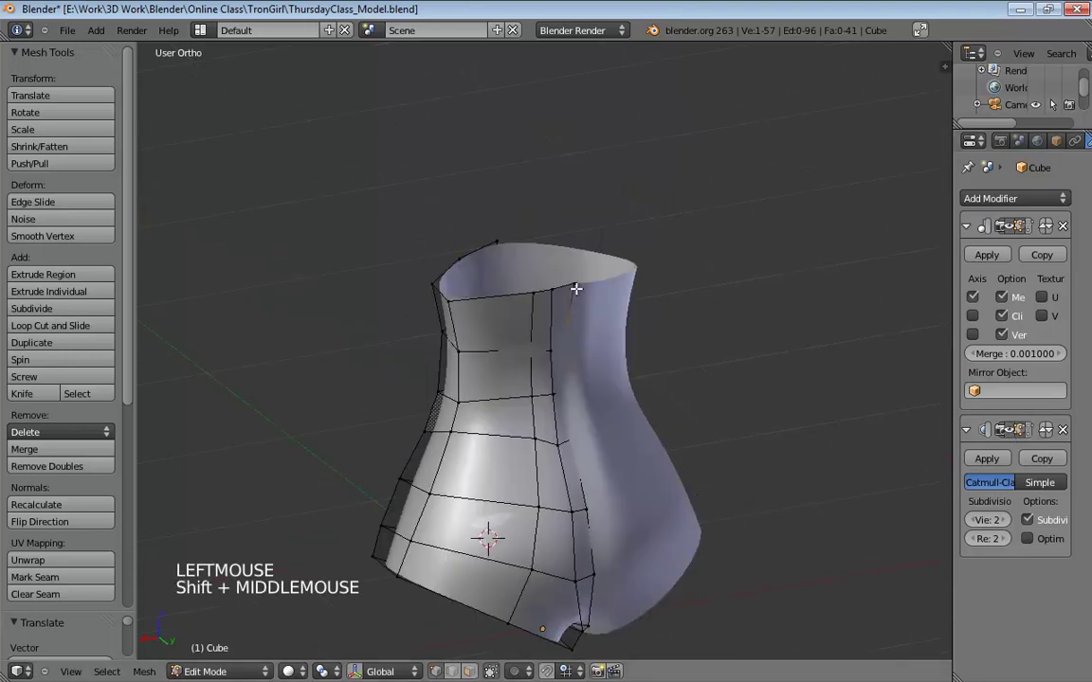
click(519, 259)
middle_drag(690, 513, 575, 495)
scroll(611, 434, up, 3)
key(KP_5)
scroll(725, 475, down, 2)
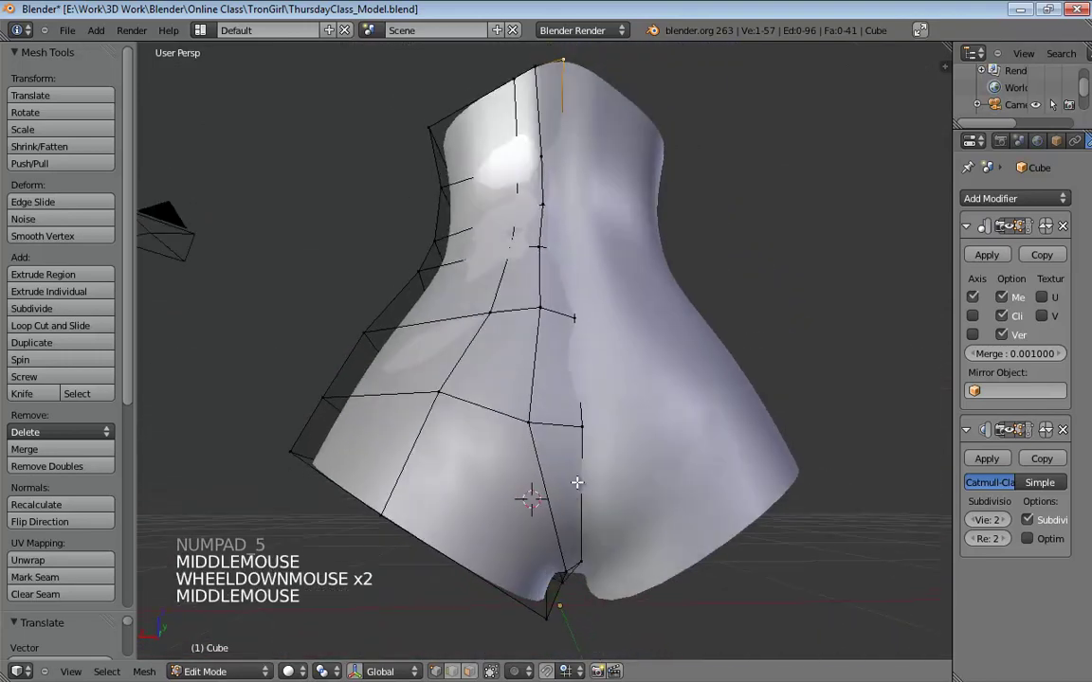
Hide the subsurf result in edit mode and knife-cut from the front vertical edge to the bottom edge.
click(1011, 431)
key(k)
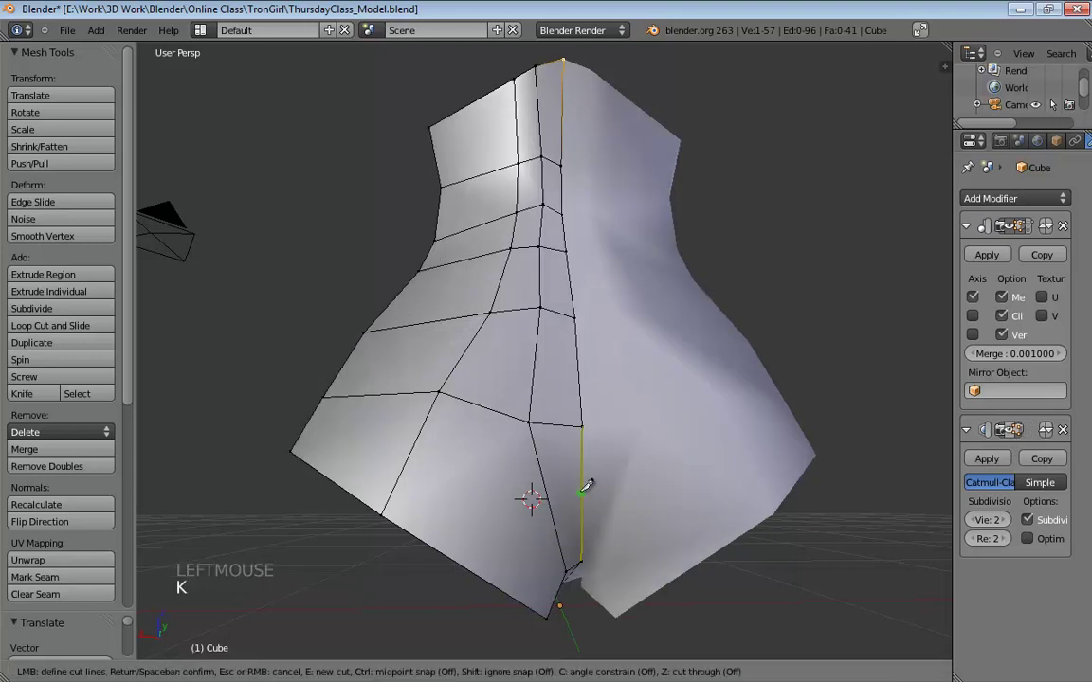
click(582, 488)
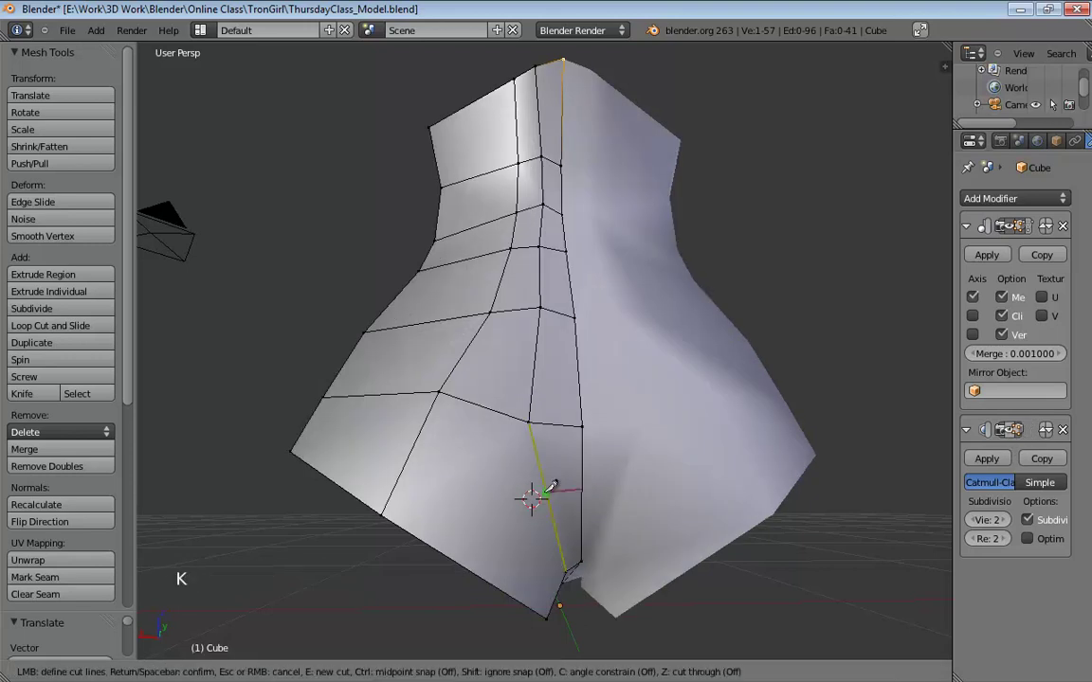
click(474, 559)
key(Return)
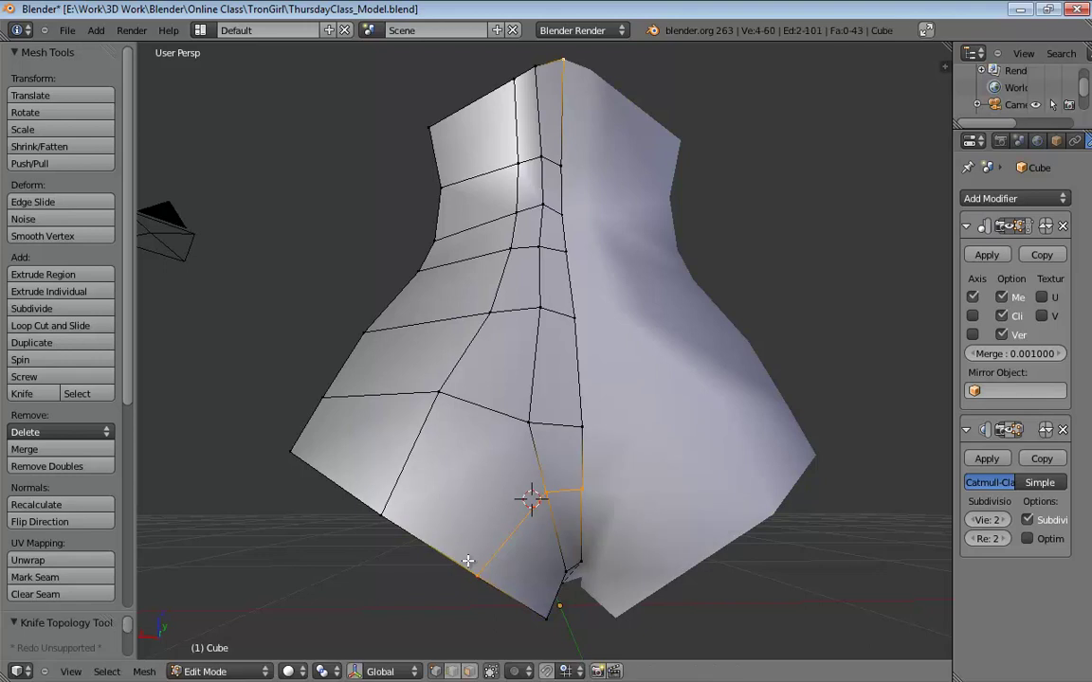
Select the new vertex where the cut meets the front loop.
mouse_move(531, 512)
middle_down()
mouse_move(555, 529)
mouse_move(546, 554)
mouse_move(526, 502)
middle_up()
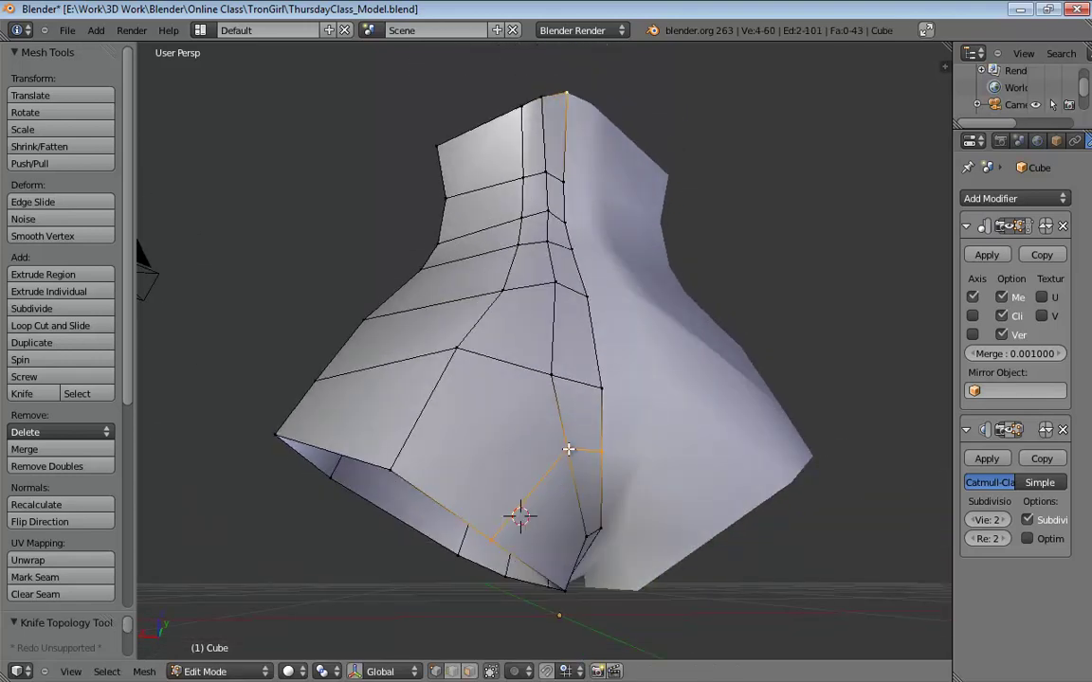
click(566, 448)
key(w)
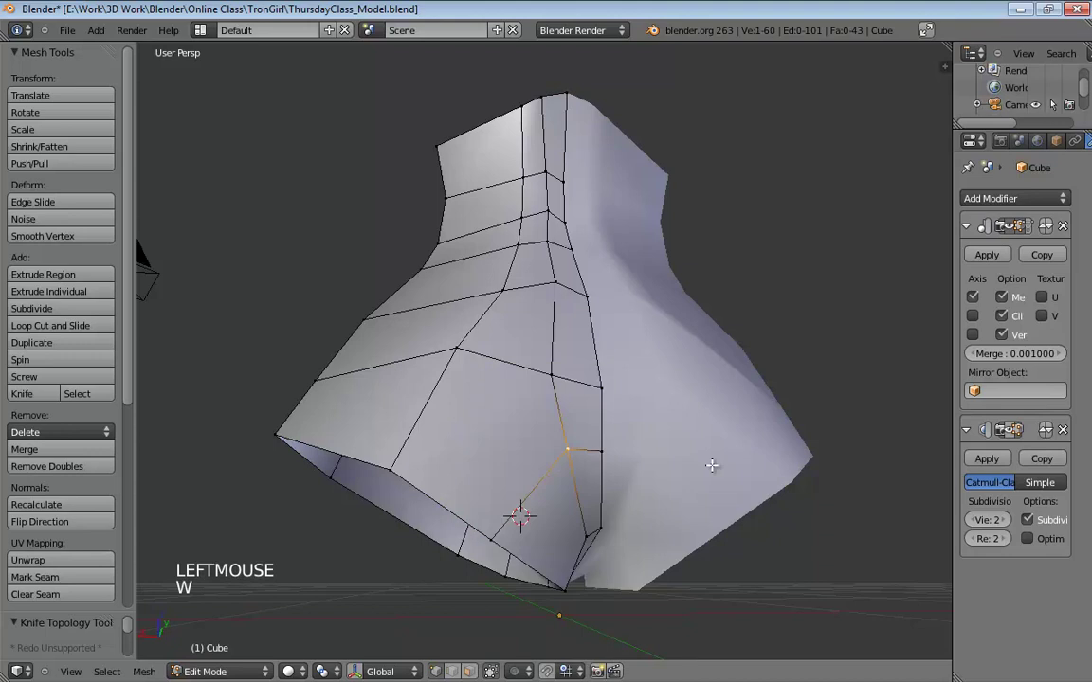
middle_drag(708, 464, 731, 458)
In right orthographic wireframe view, move the back leg-opening vertex onto the sketch outline.
key(KP_4)
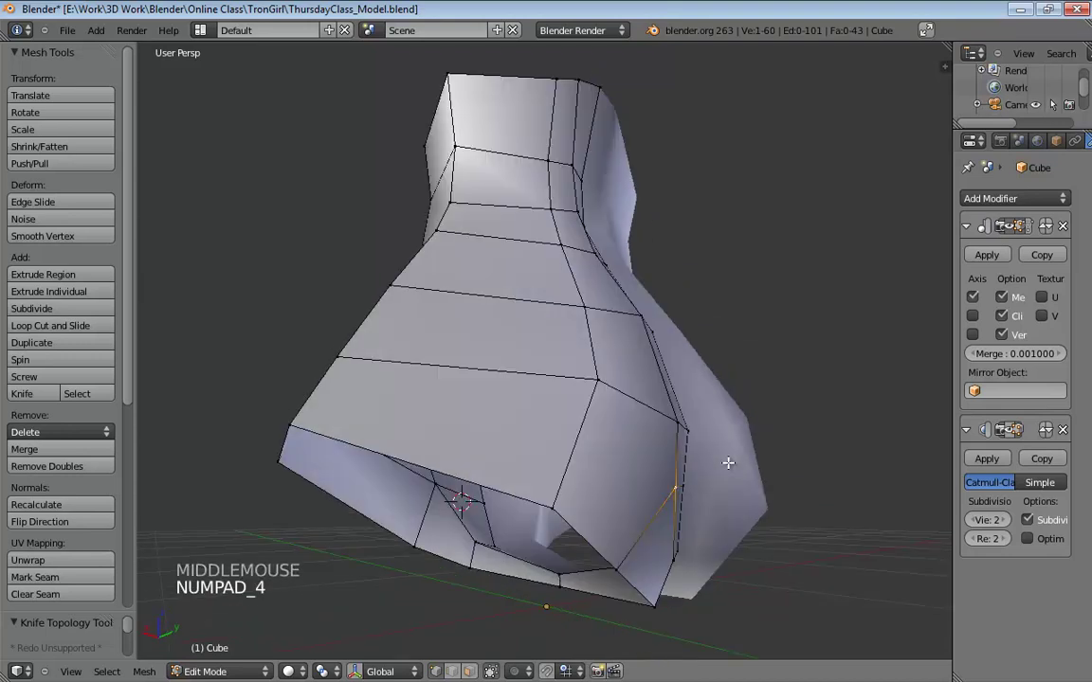
key(KP_3)
key(KP_5)
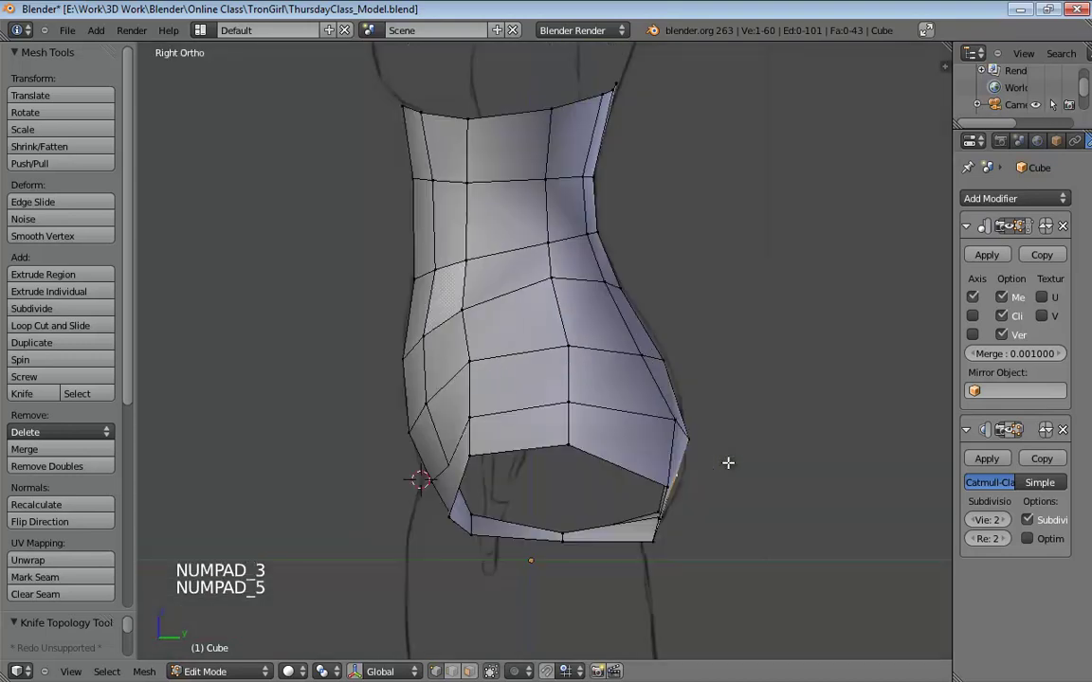
key(z)
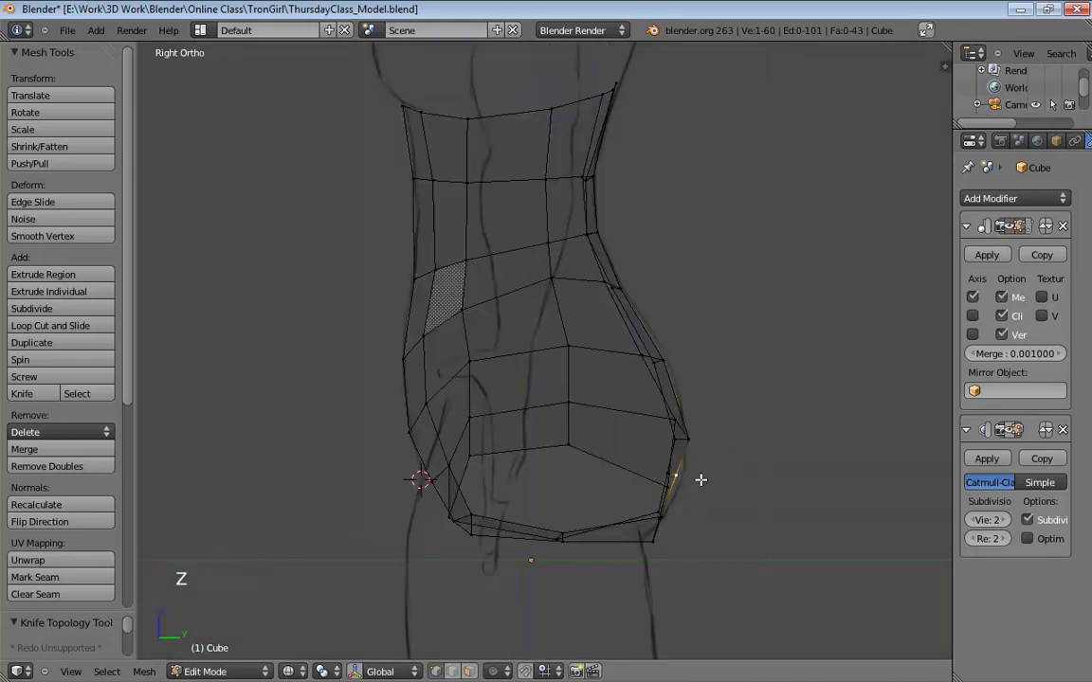
key(g)
click(668, 475)
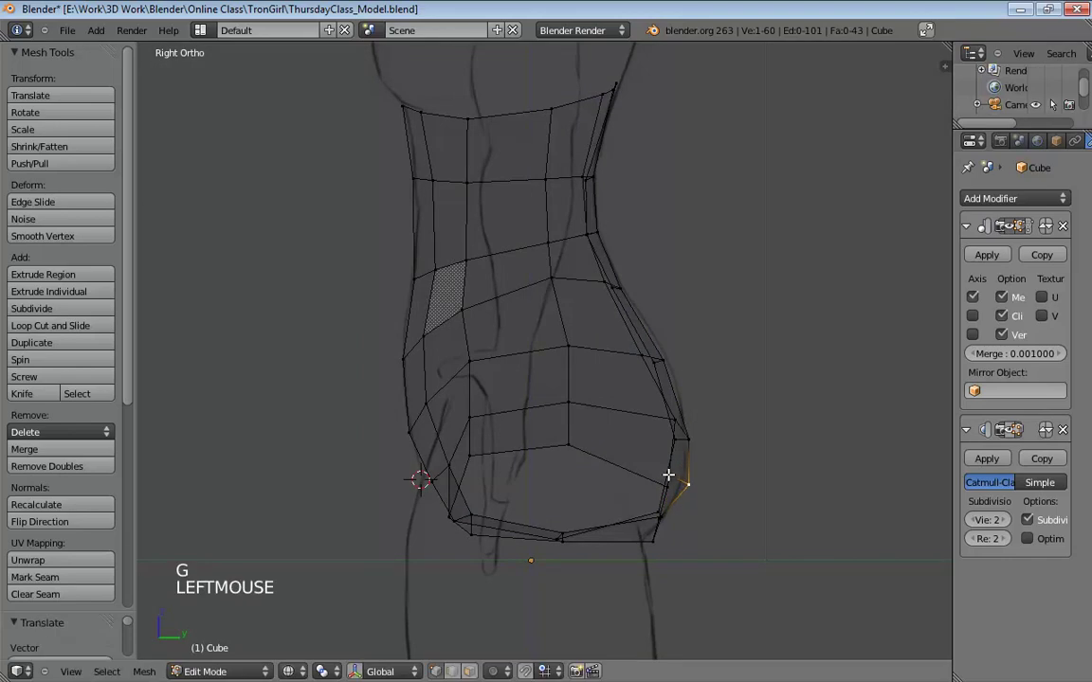
click(685, 494)
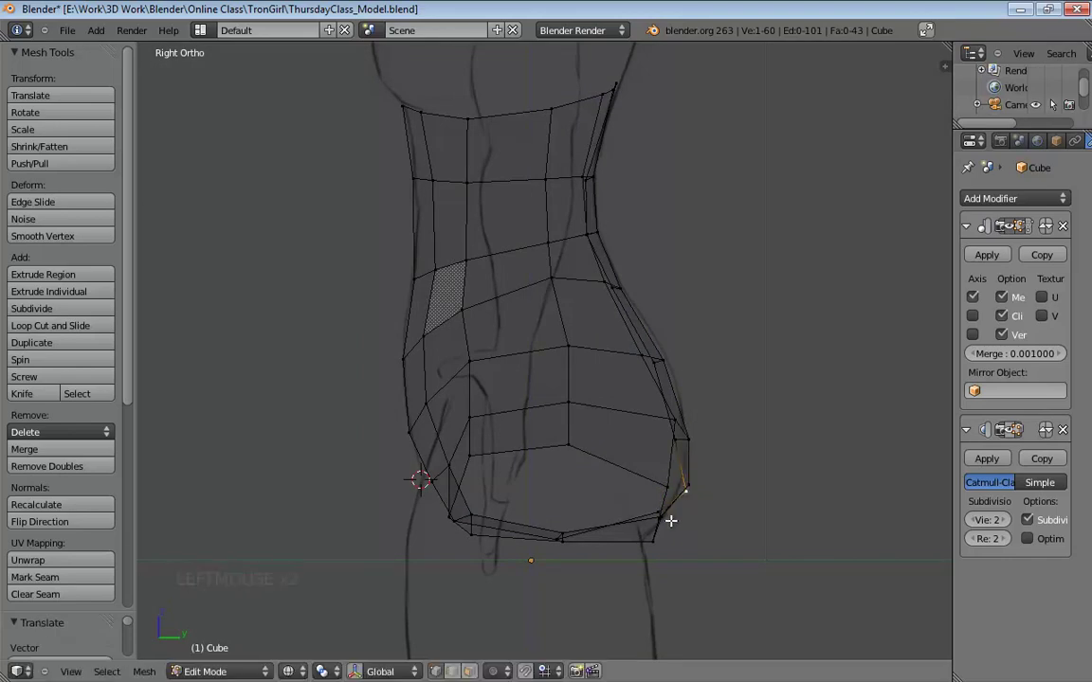
click(679, 493)
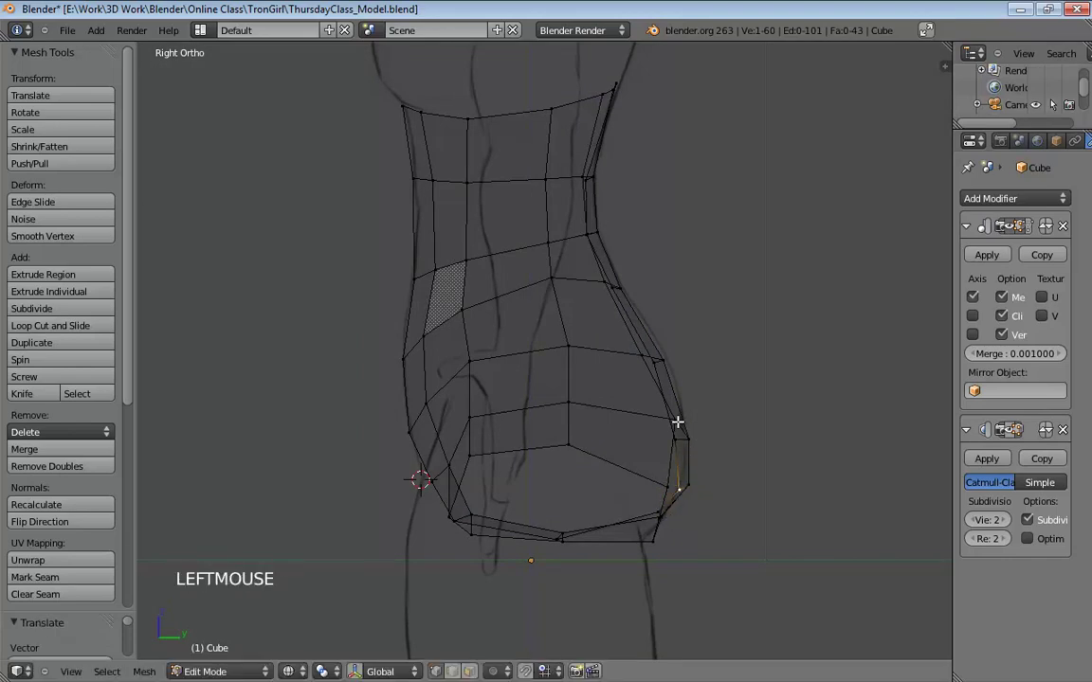
mouse_move(679, 481)
mouse_down()
mouse_move(665, 484)
mouse_move(687, 490)
mouse_move(674, 484)
mouse_up()
key(ctrl+z)
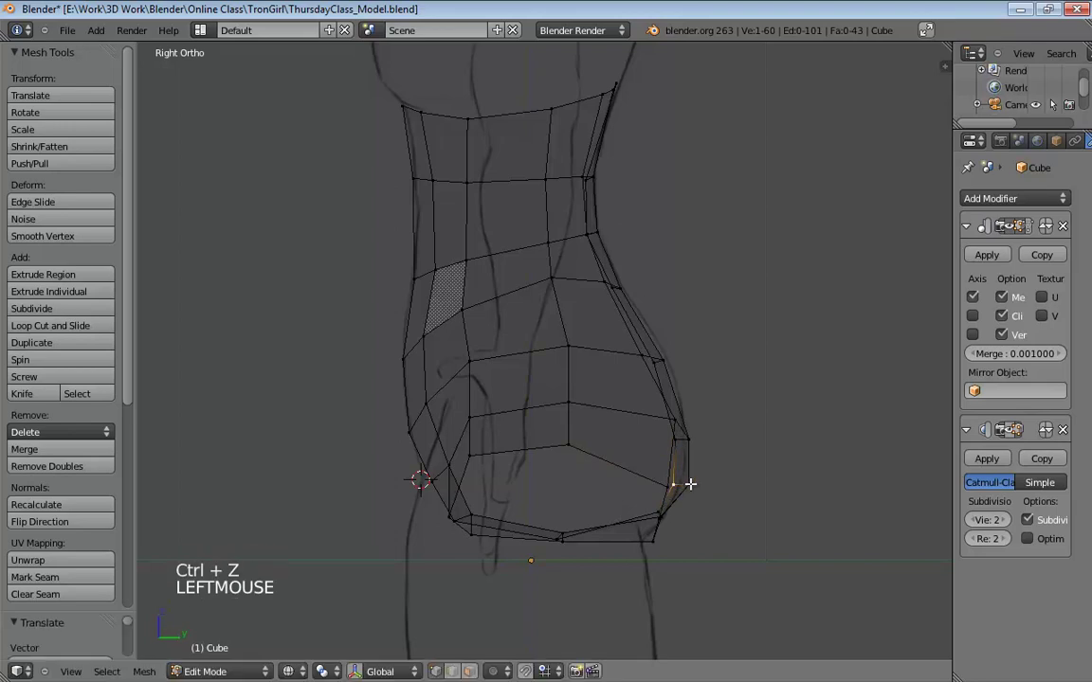
Show the smoothed subdivision while editing and view the torso from three-quarters.
click(1011, 432)
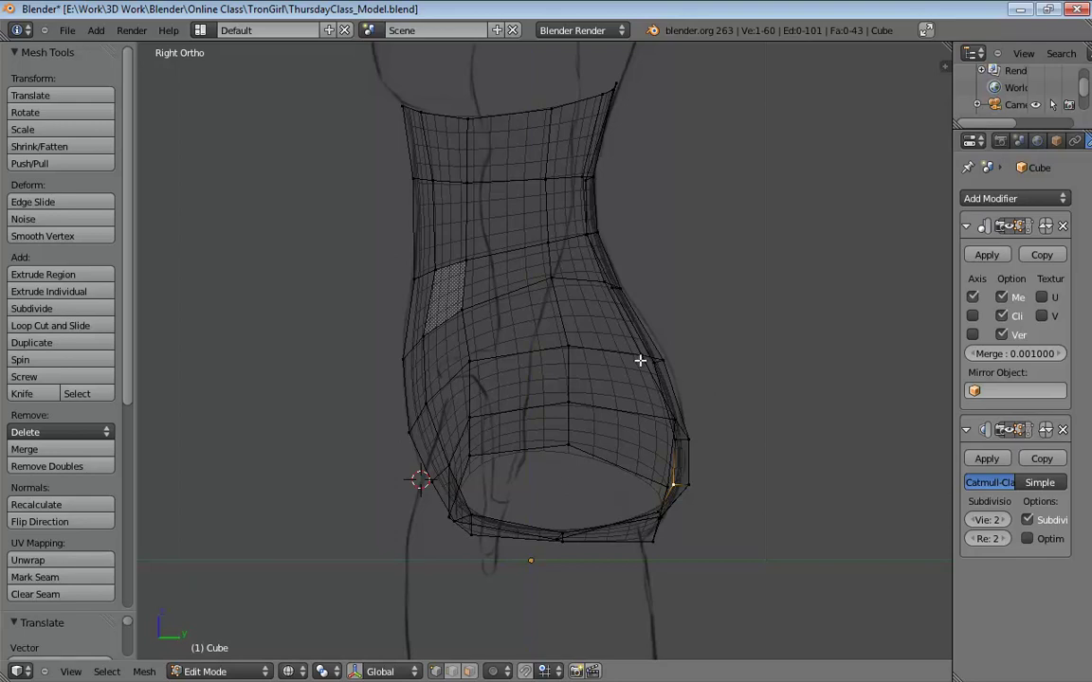
middle_drag(640, 361, 621, 276)
scroll(660, 343, down, 1)
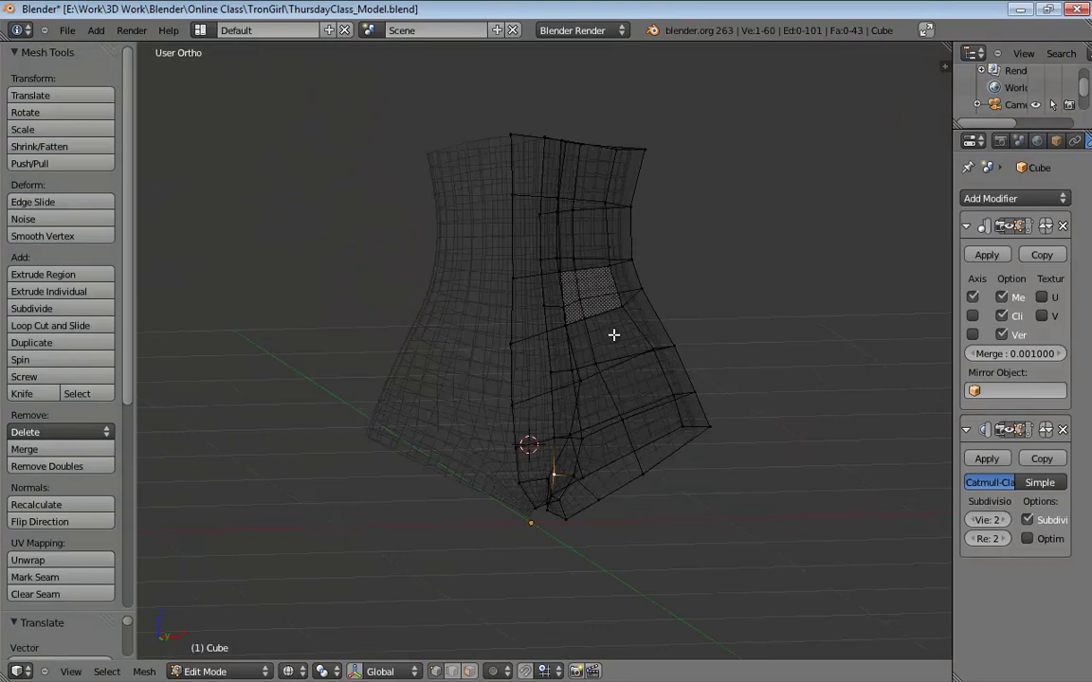
middle_drag(613, 335, 592, 323)
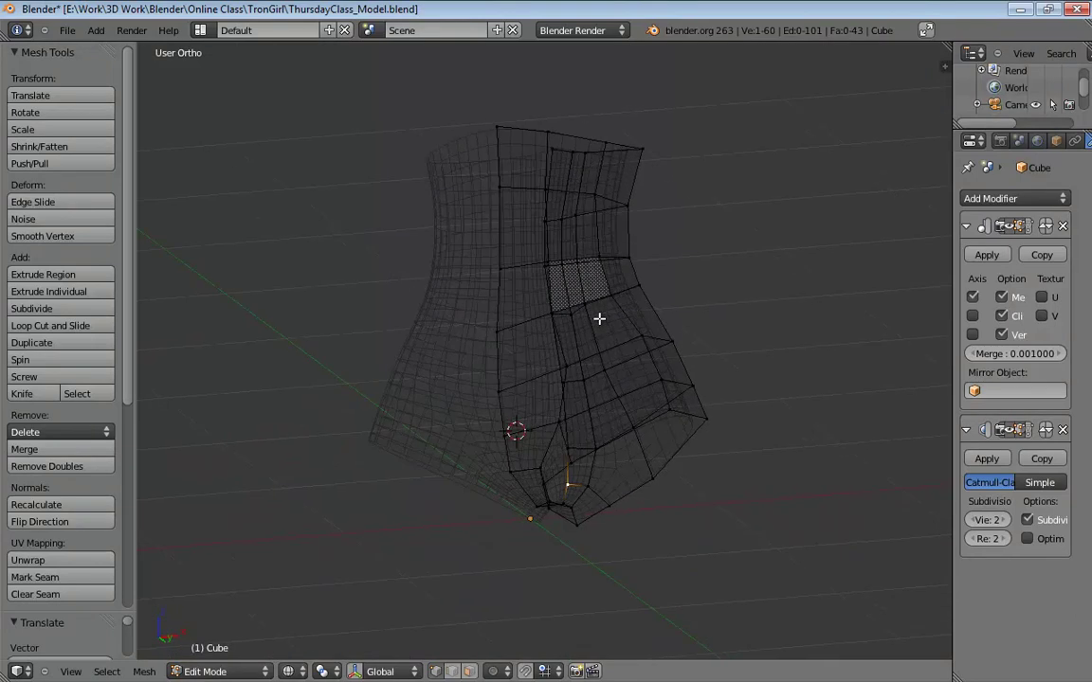
middle_drag(620, 261, 606, 341)
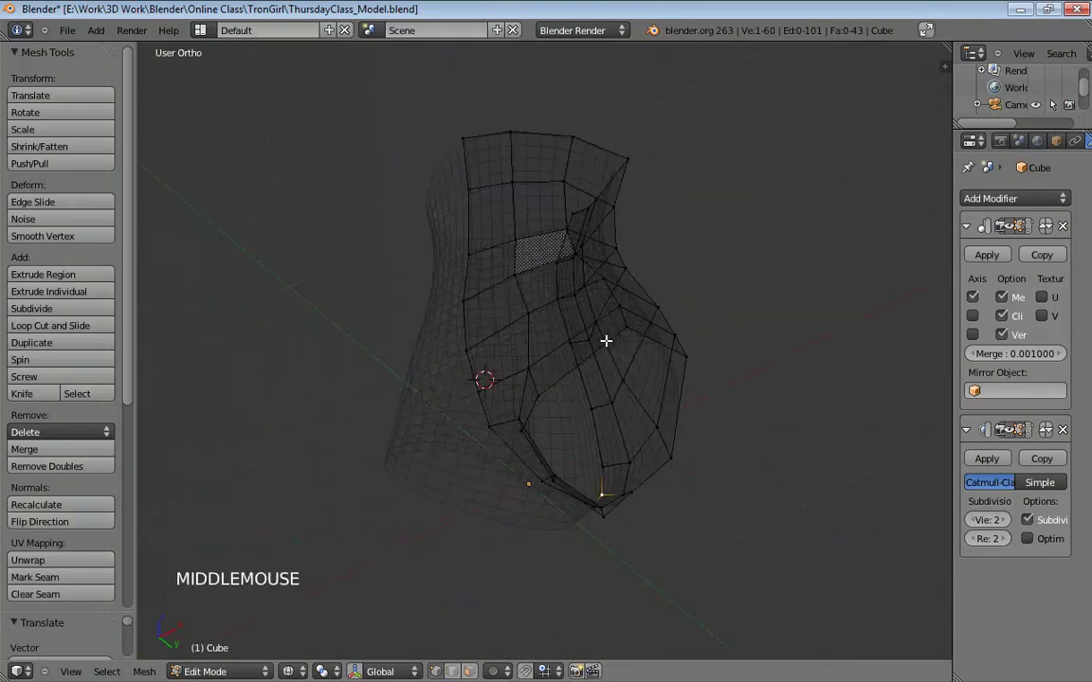
mouse_move(493, 384)
middle_down()
mouse_move(431, 402)
mouse_move(432, 419)
mouse_move(452, 395)
mouse_move(449, 417)
mouse_move(486, 408)
mouse_move(475, 429)
mouse_move(475, 382)
mouse_move(557, 361)
middle_up()
key(z)
middle_drag(734, 366, 640, 348)
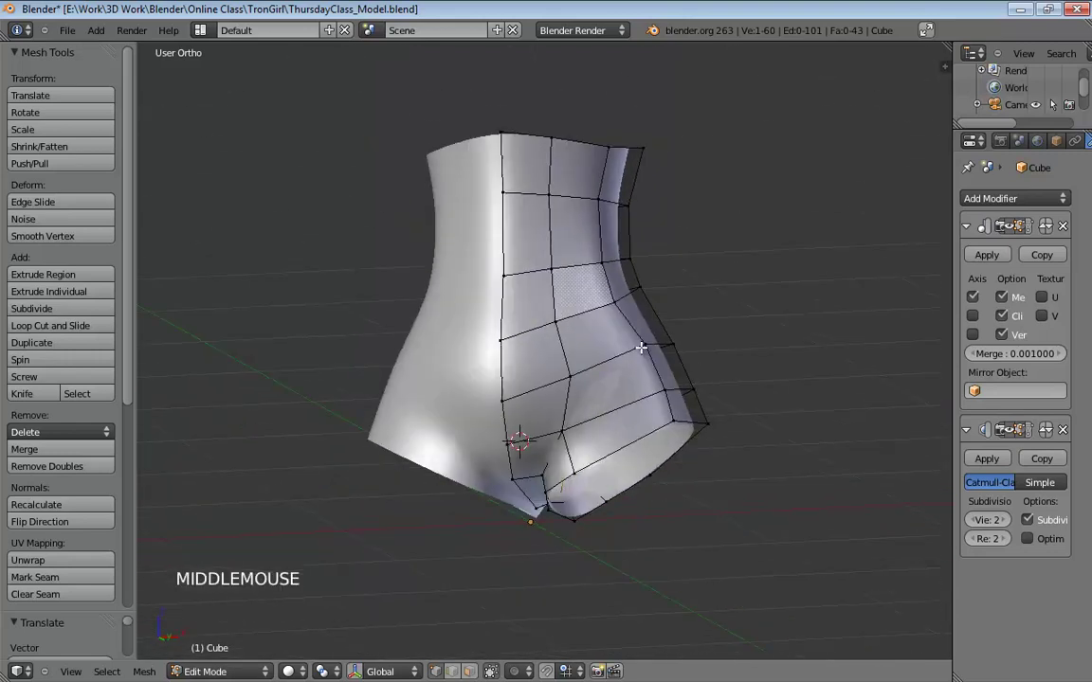
middle_drag(663, 291, 500, 359)
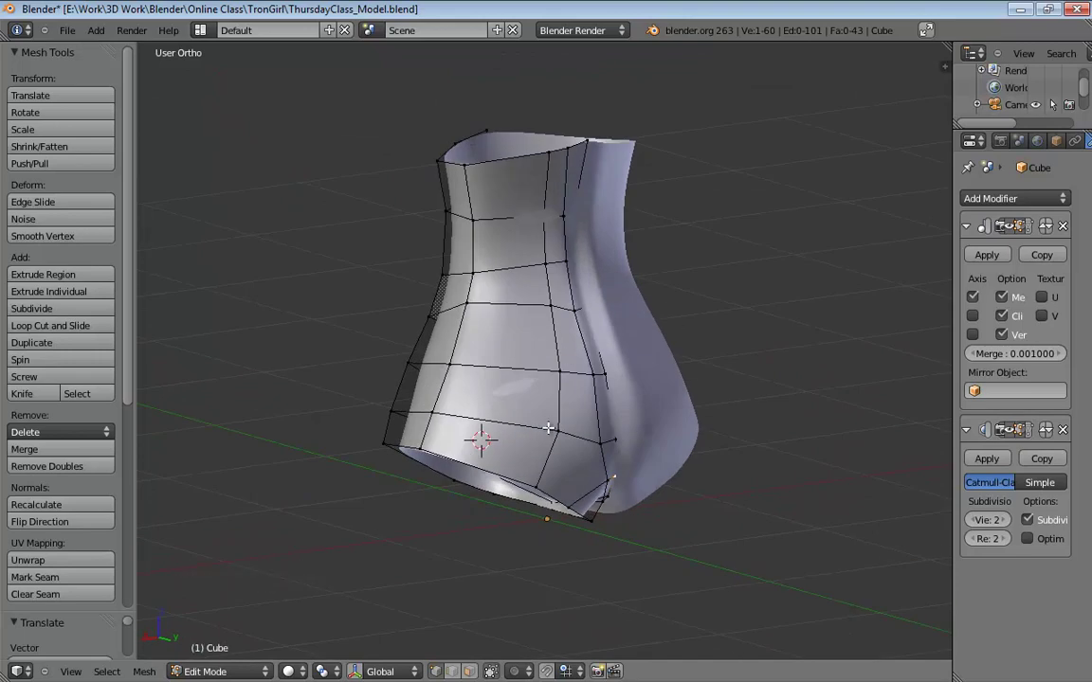
middle_drag(548, 429, 499, 407)
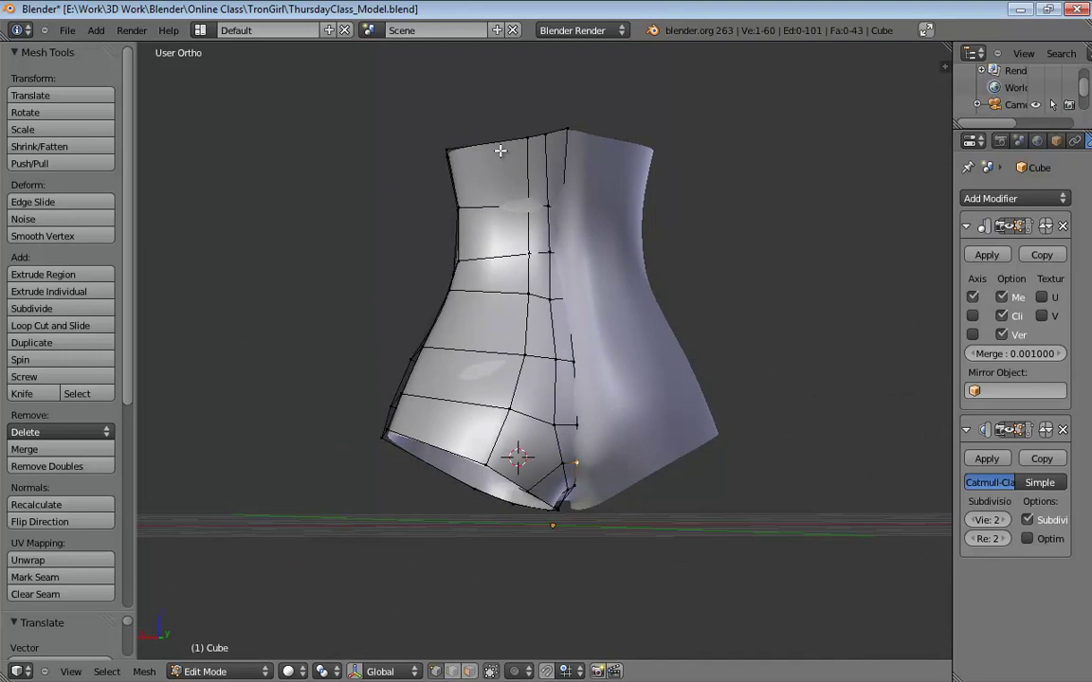
middle_drag(500, 151, 560, 442)
Switch to edge select mode and select the front vertical edge loop.
alt+click(550, 473)
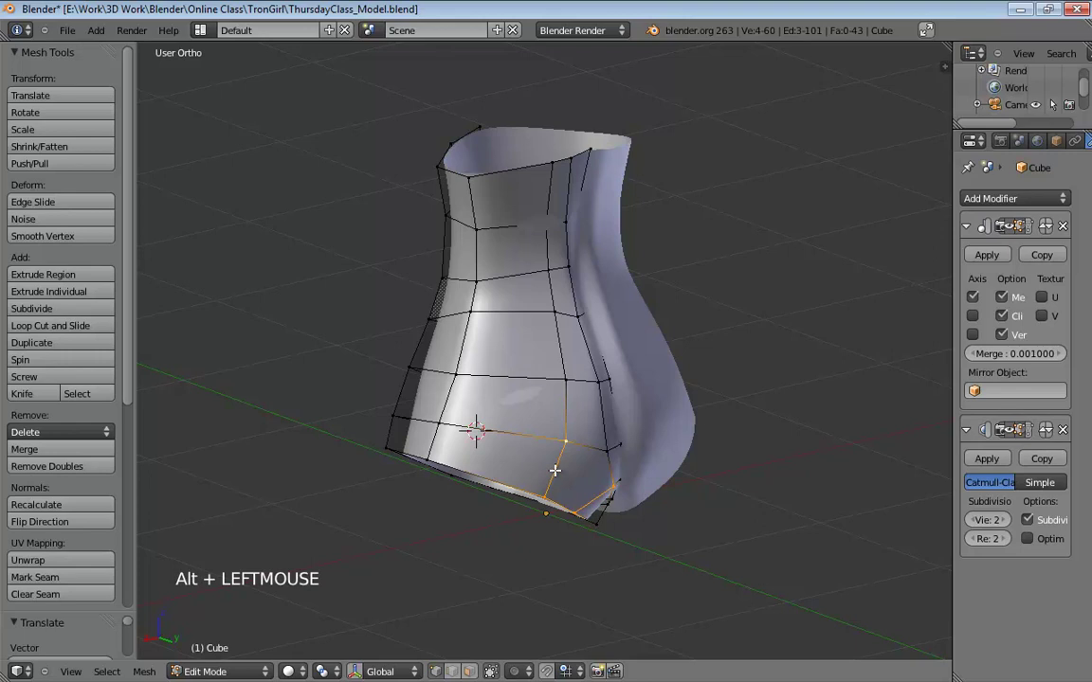
key(ctrl+Tab)
click(555, 483)
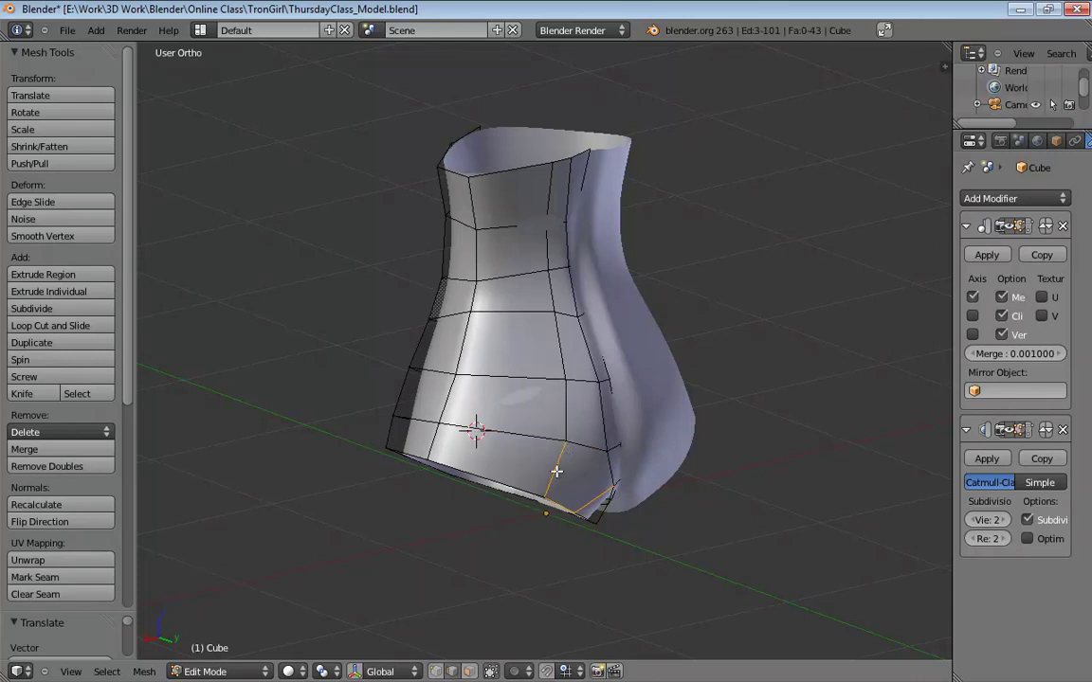
alt+click(556, 469)
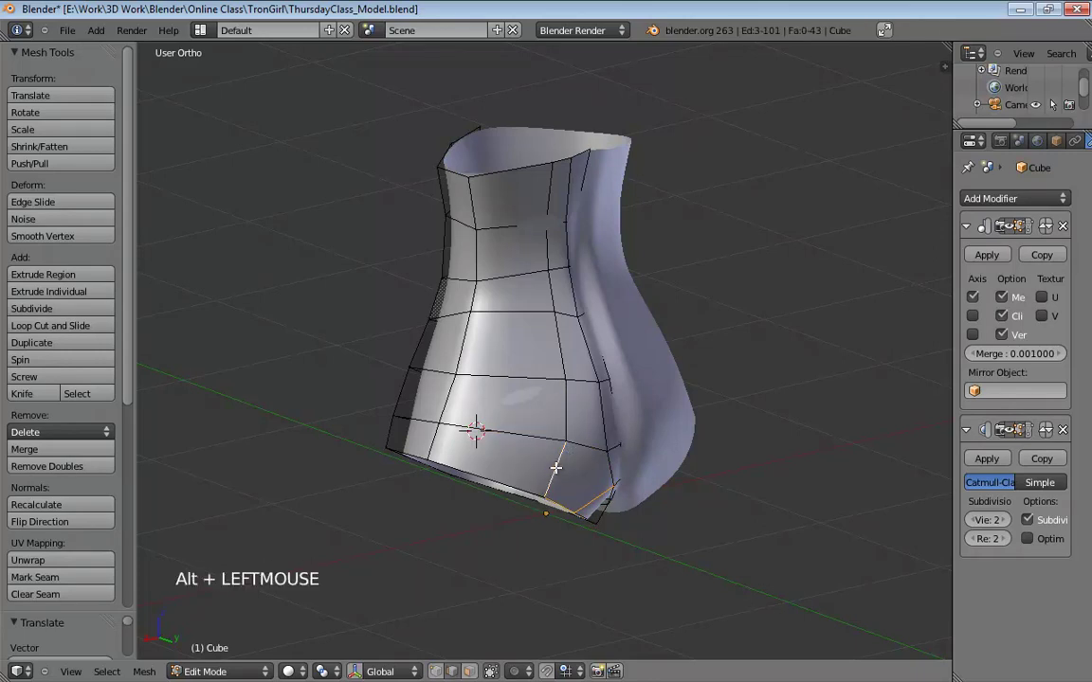
alt+click(566, 416)
mouse_move(612, 427)
middle_down()
mouse_move(592, 396)
mouse_move(608, 411)
middle_up()
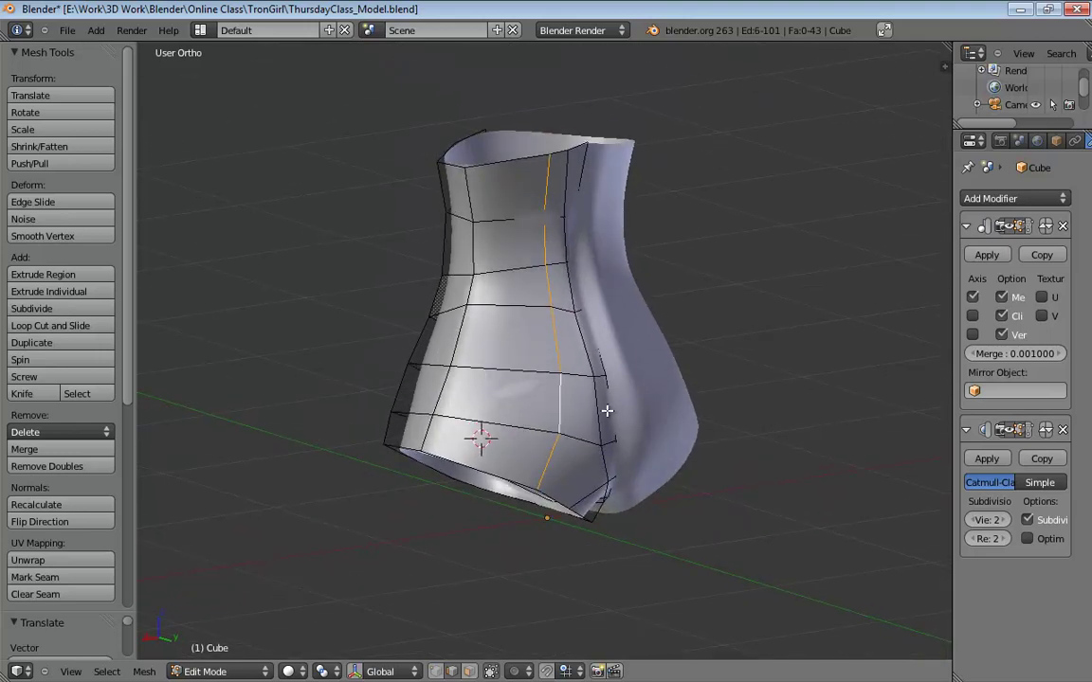
Edge-slide the front vertical loop sideways across the torso.
key(ctrl+e)
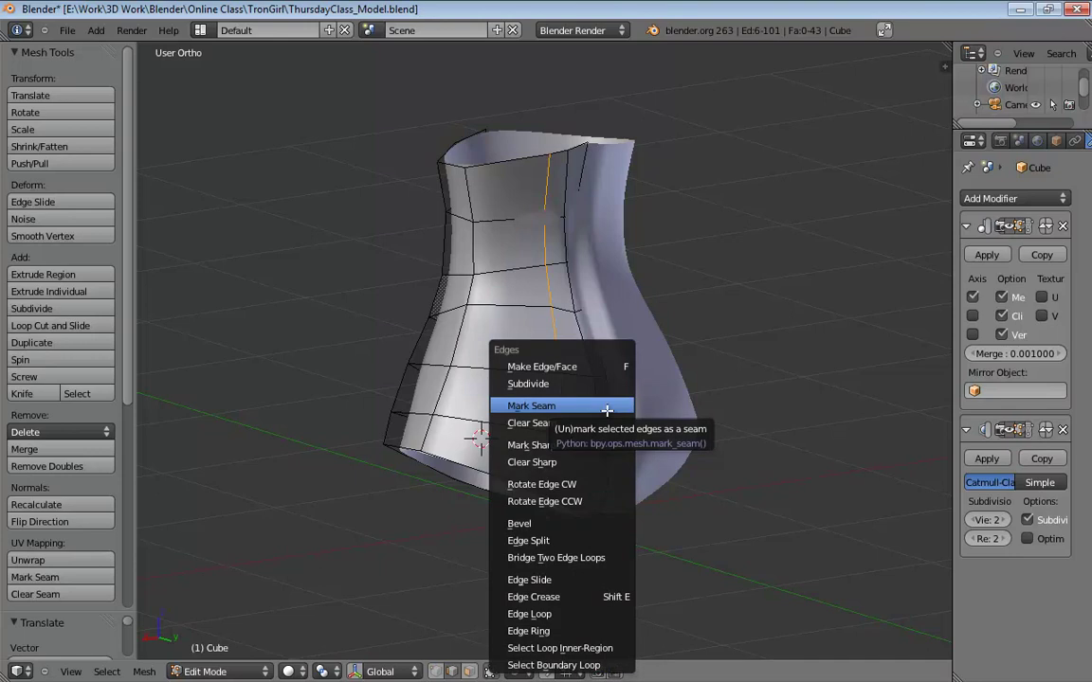
click(568, 581)
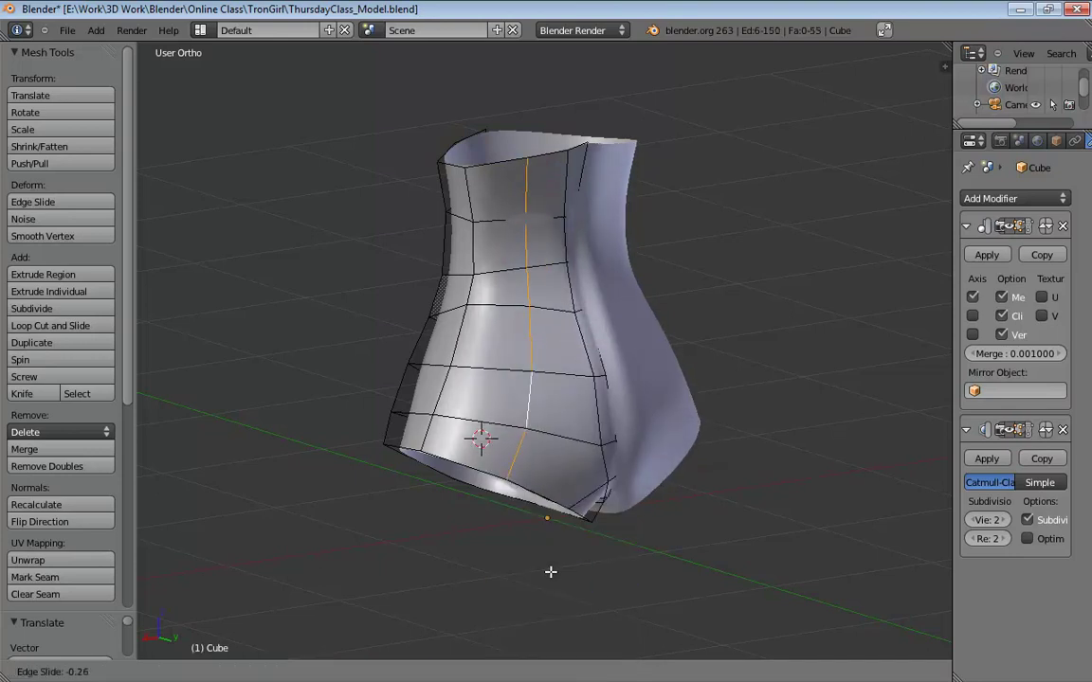
click(553, 572)
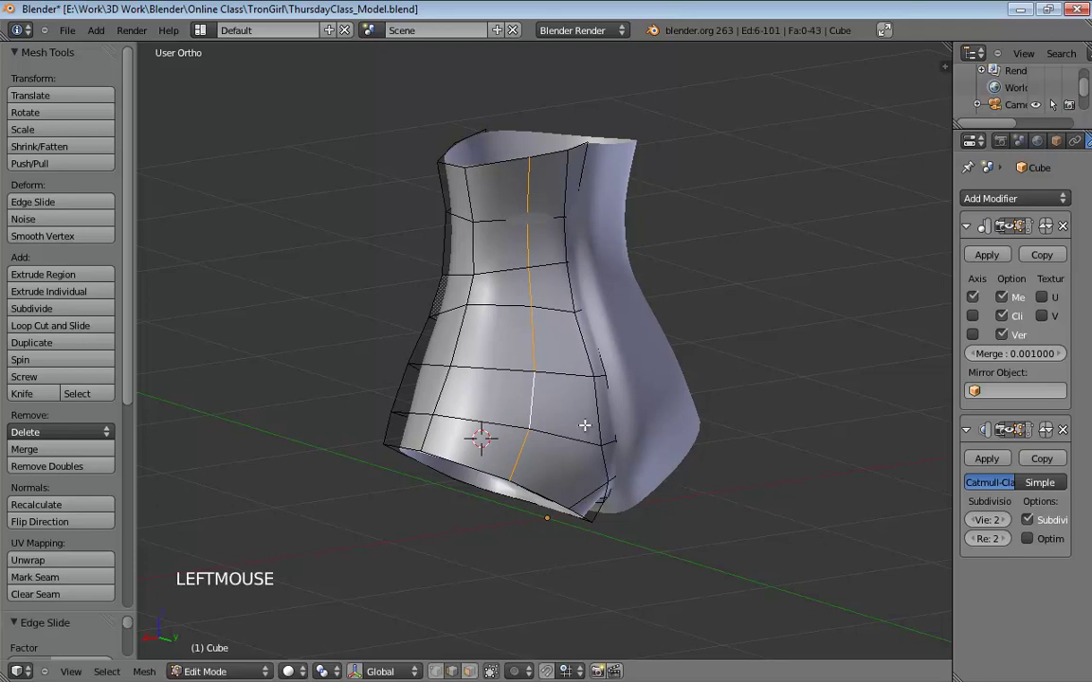
middle_drag(585, 426, 671, 419)
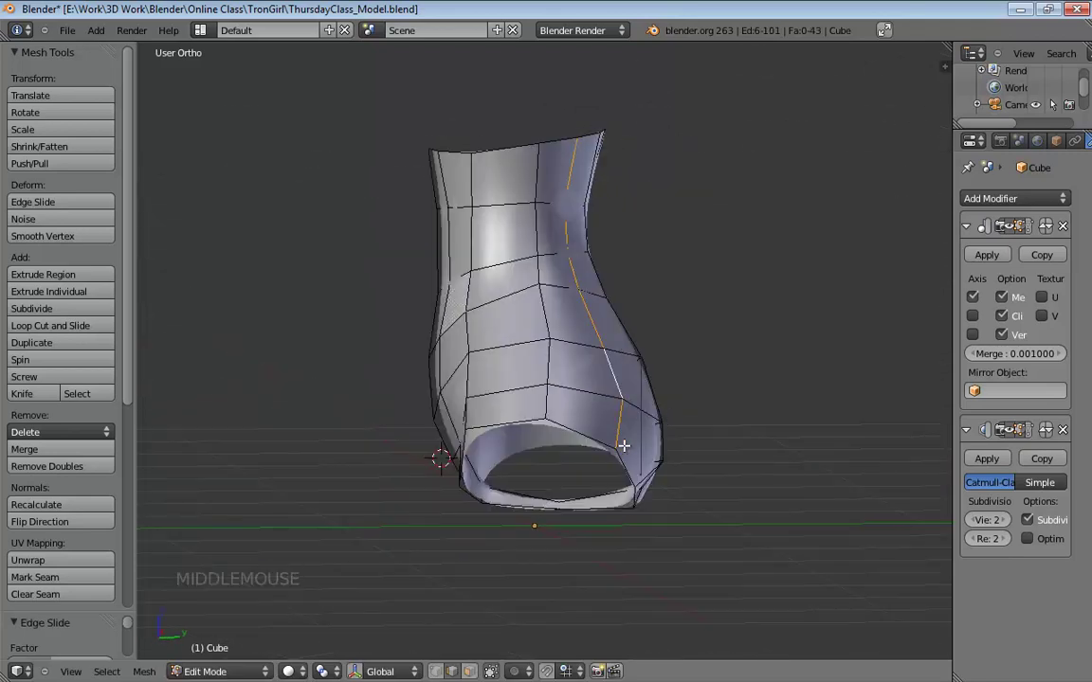
In vertex mode, reposition vertices on the torso's side and right outline.
key(ctrl+Tab)
drag(621, 445, 618, 341)
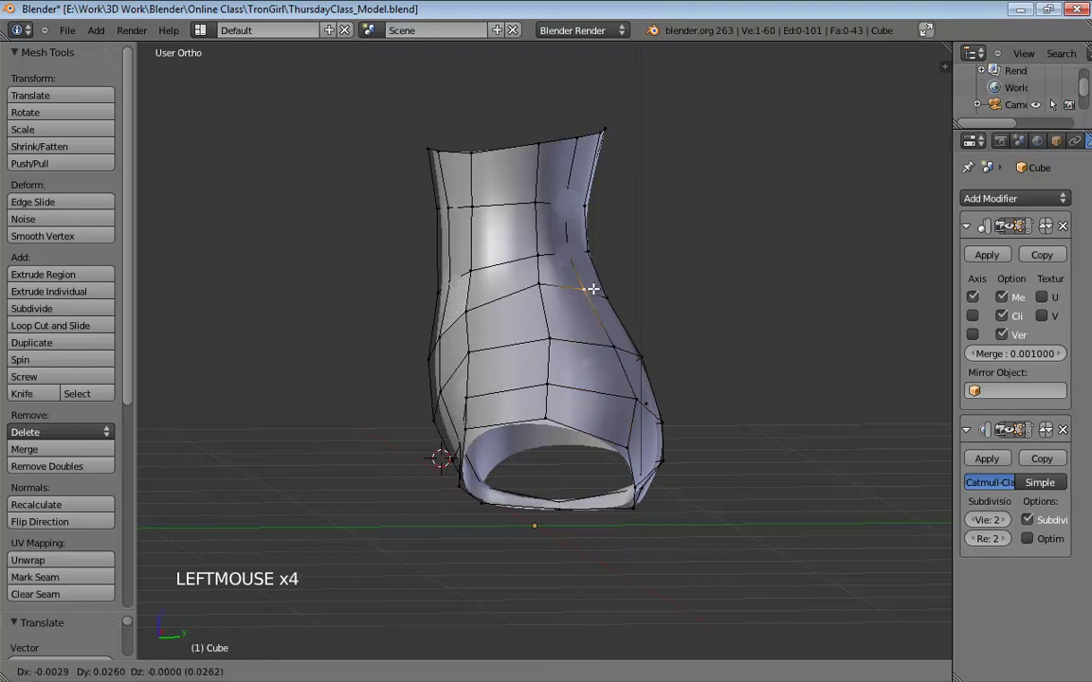
middle_drag(607, 302, 577, 269)
click(590, 261)
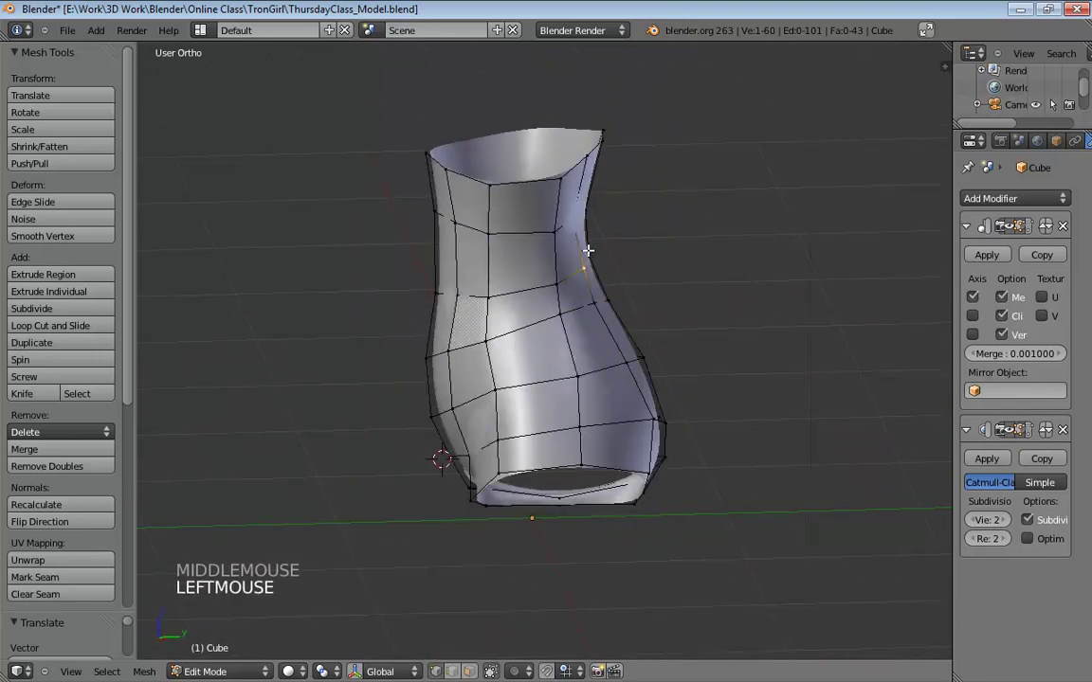
drag(577, 225, 587, 221)
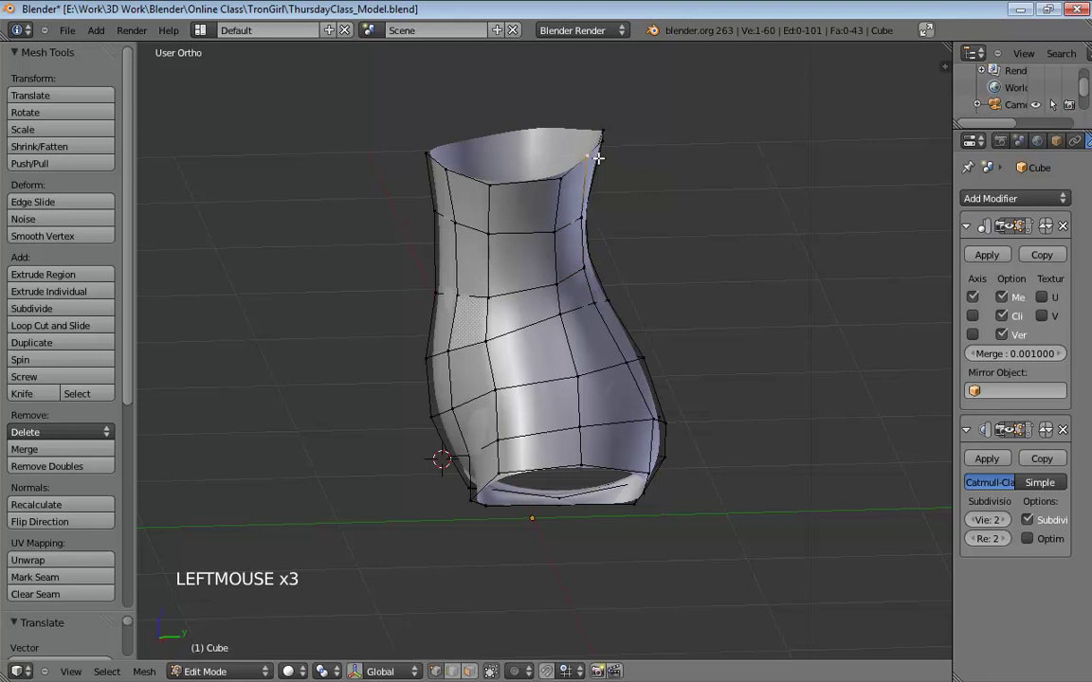
middle_drag(707, 303, 532, 257)
middle_drag(490, 316, 530, 352)
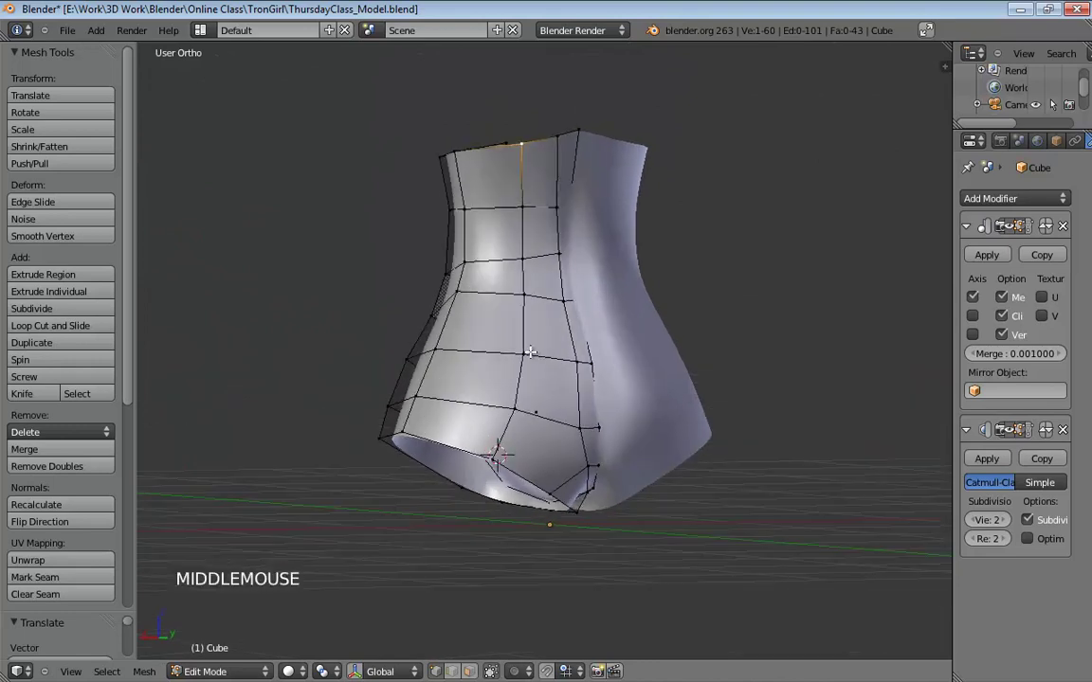
middle_drag(541, 424, 537, 490)
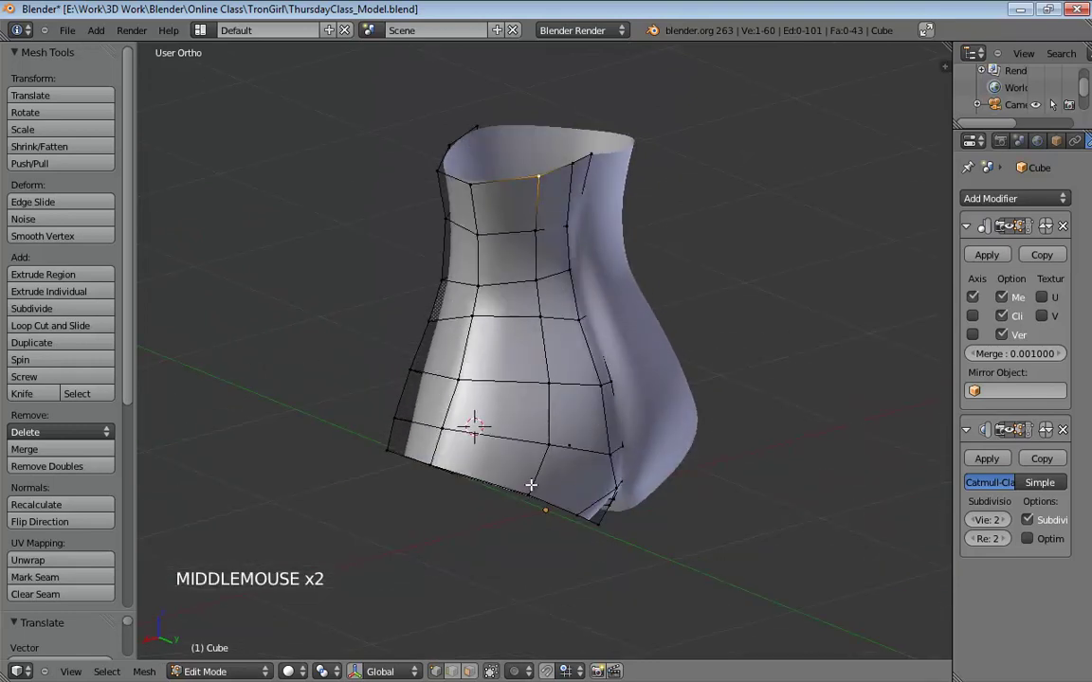
Adjust vertices along the bottom rim, front side, and top rim.
click(509, 481)
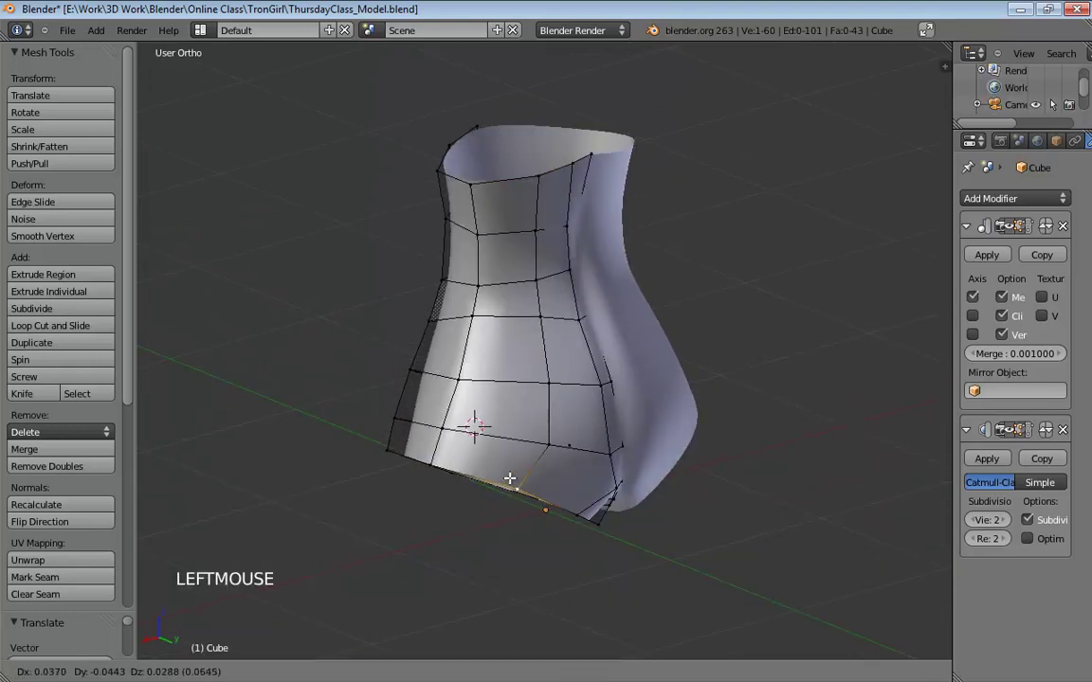
key(z)
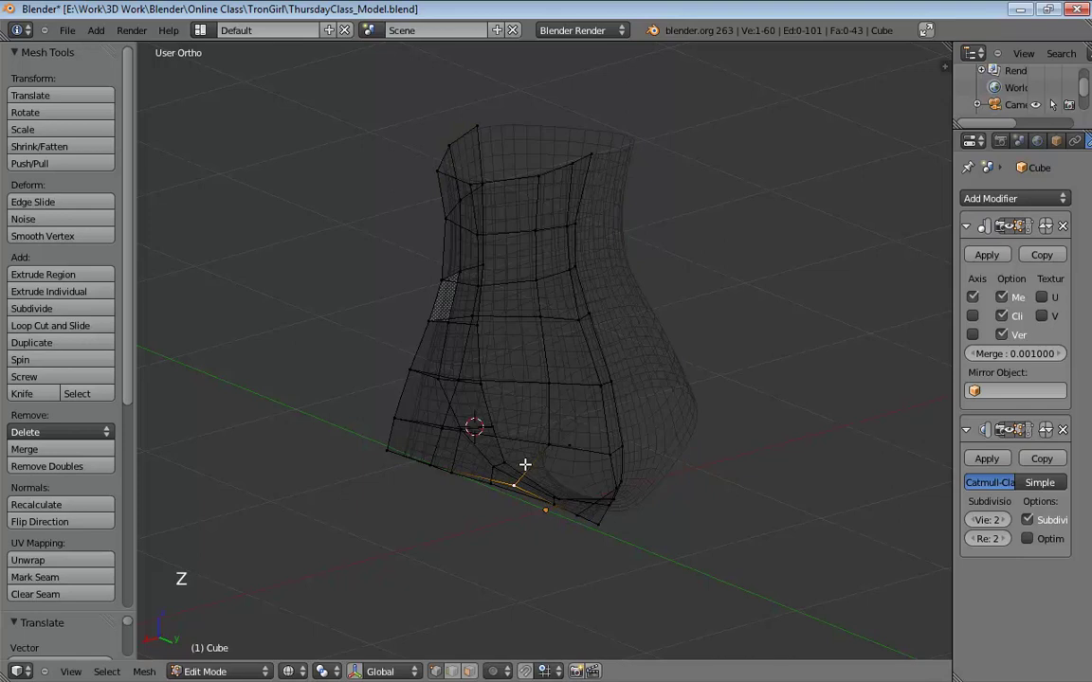
key(z)
click(518, 432)
click(526, 368)
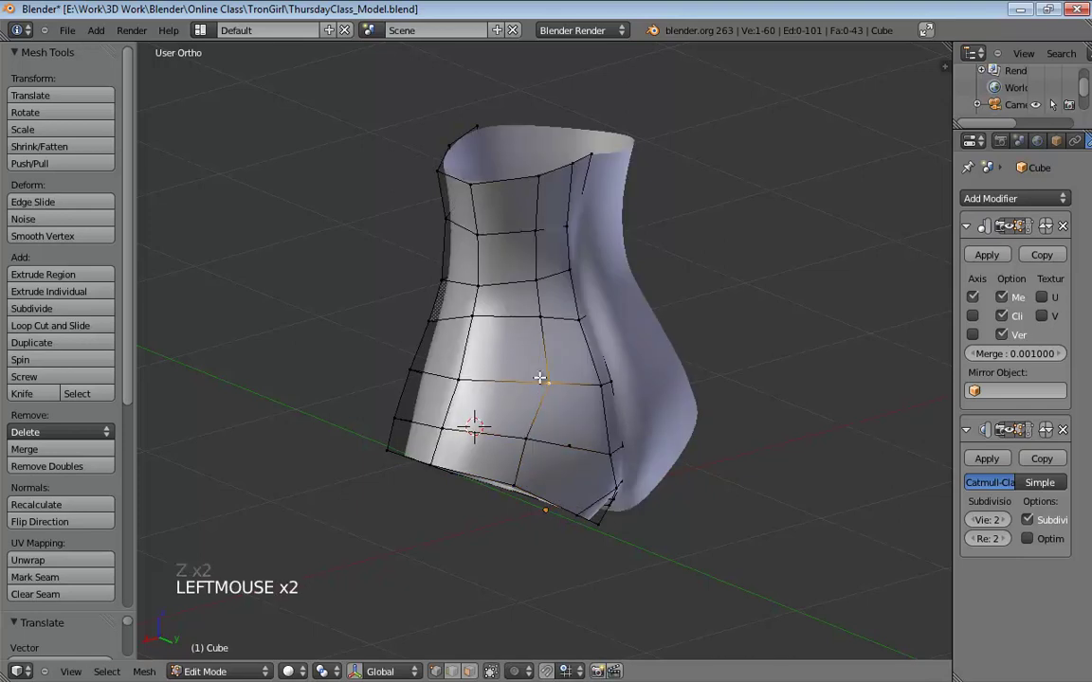
click(528, 280)
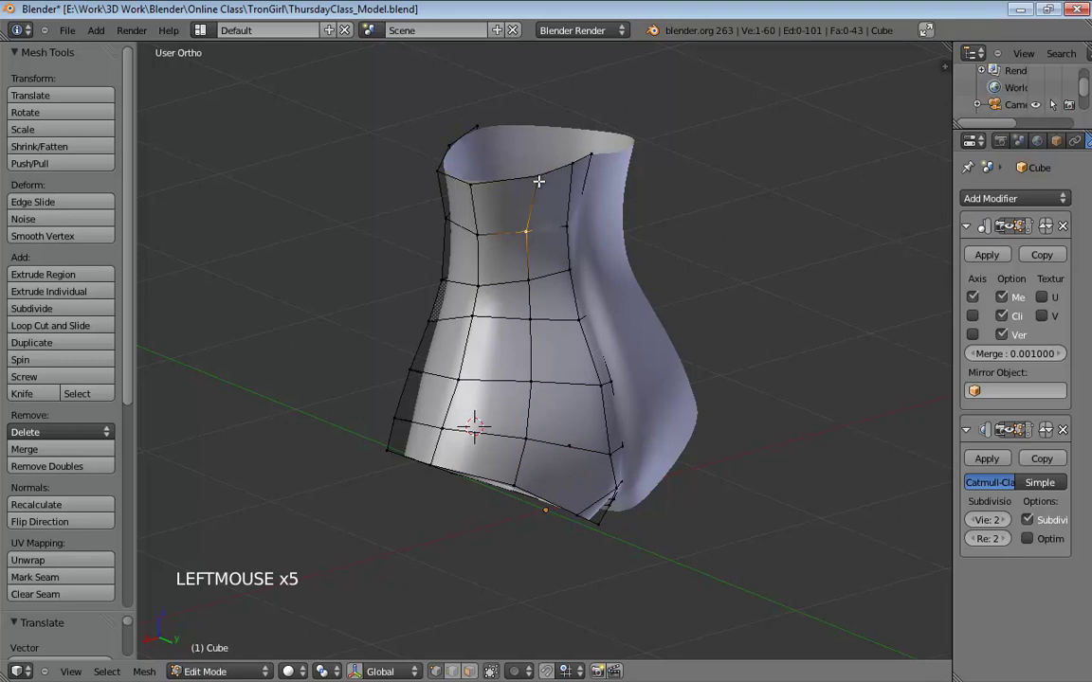
click(527, 179)
middle_drag(517, 181, 698, 254)
click(599, 144)
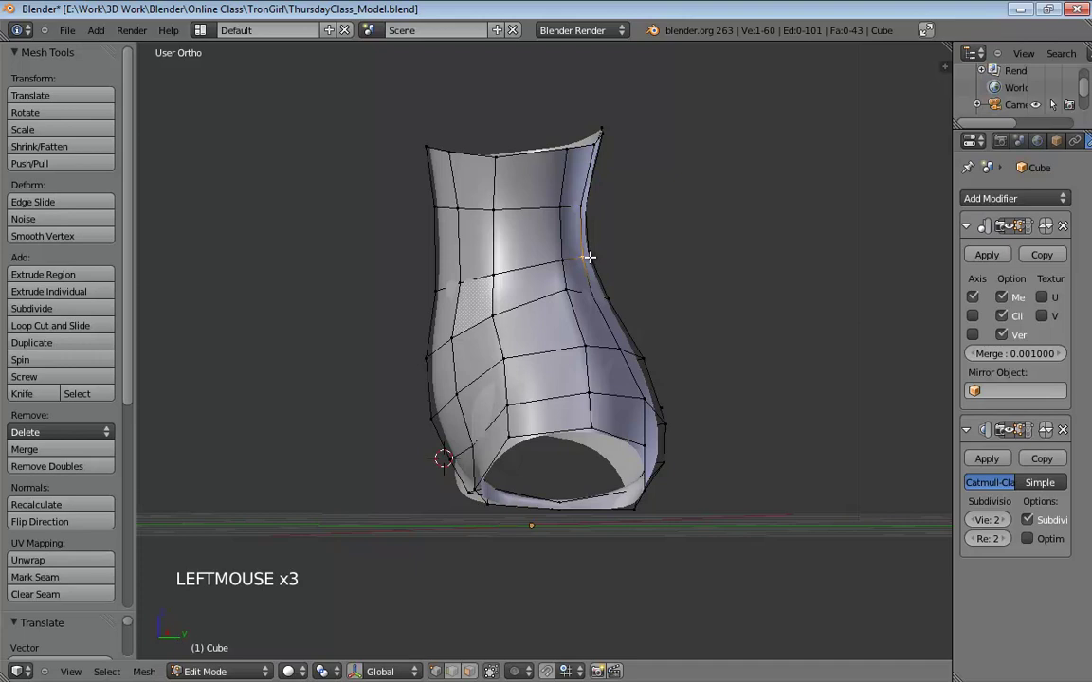
click(597, 294)
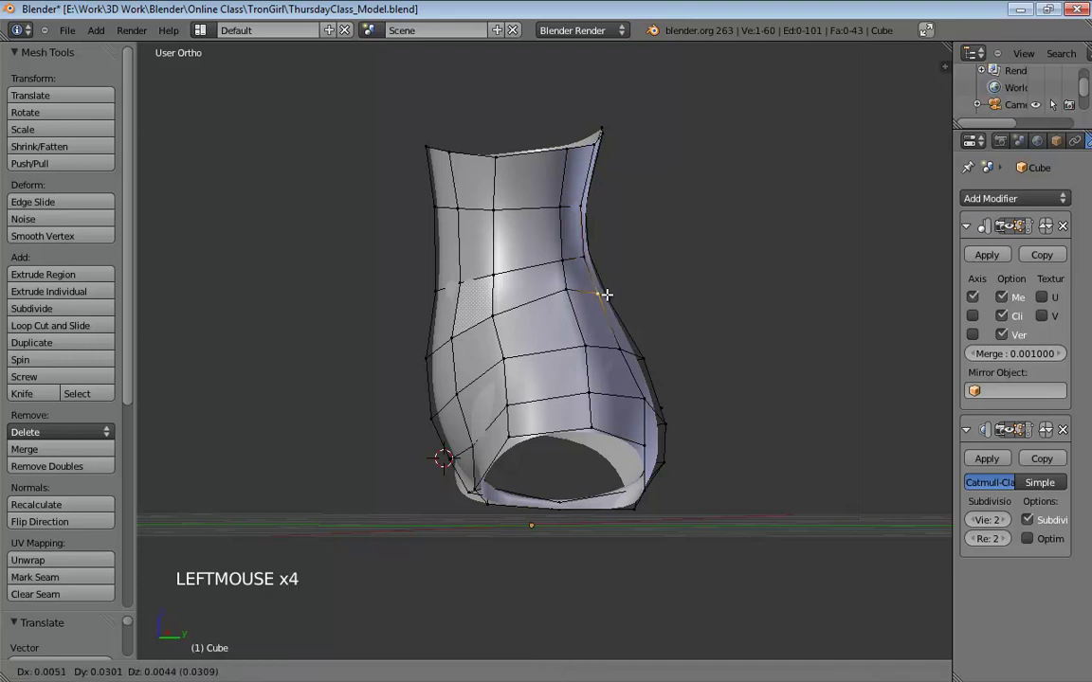
Nudge a hip vertex outward by about 0.0175.
click(630, 347)
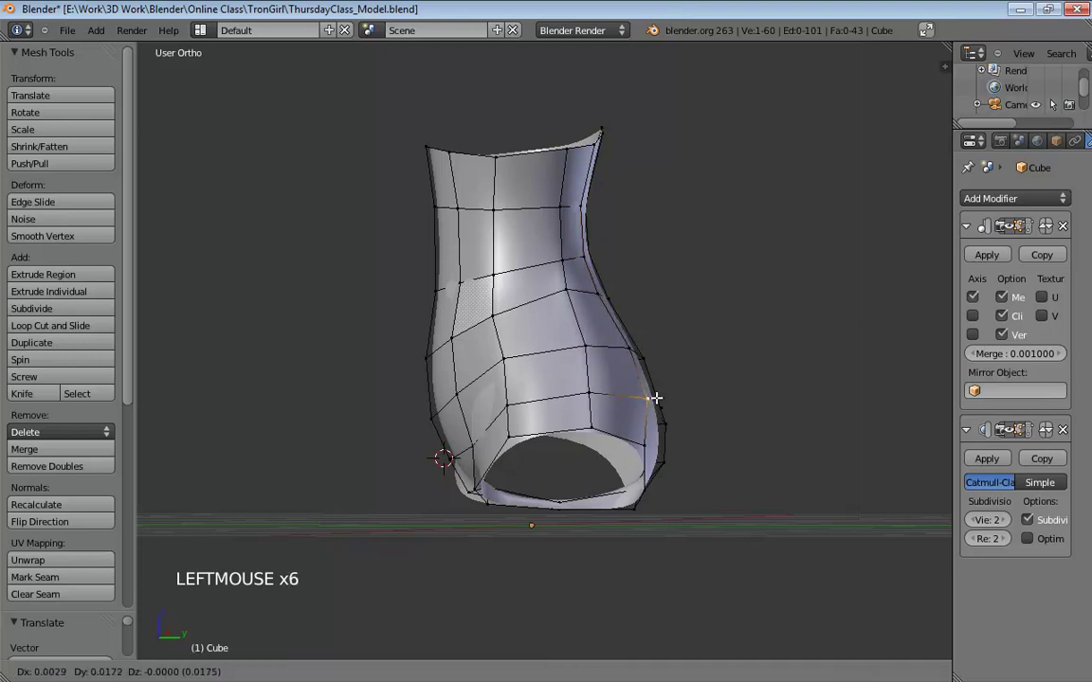
click(633, 449)
middle_drag(634, 450, 589, 412)
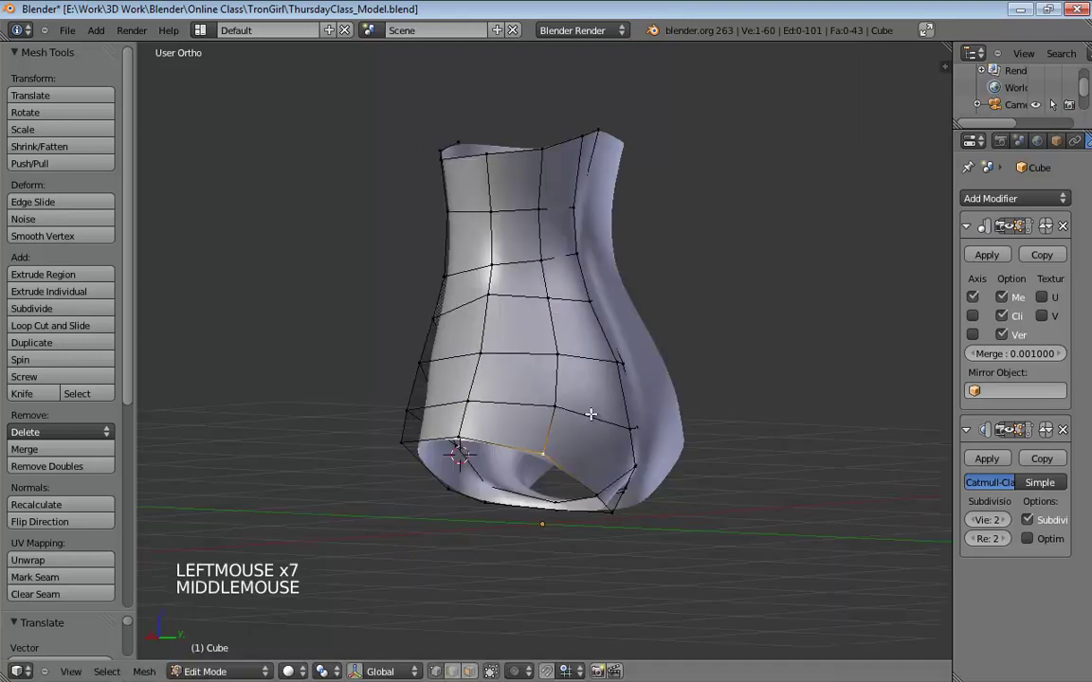
Switch to edge select and select the front vertical edge loop.
key(ctrl+Tab)
alt+click(592, 402)
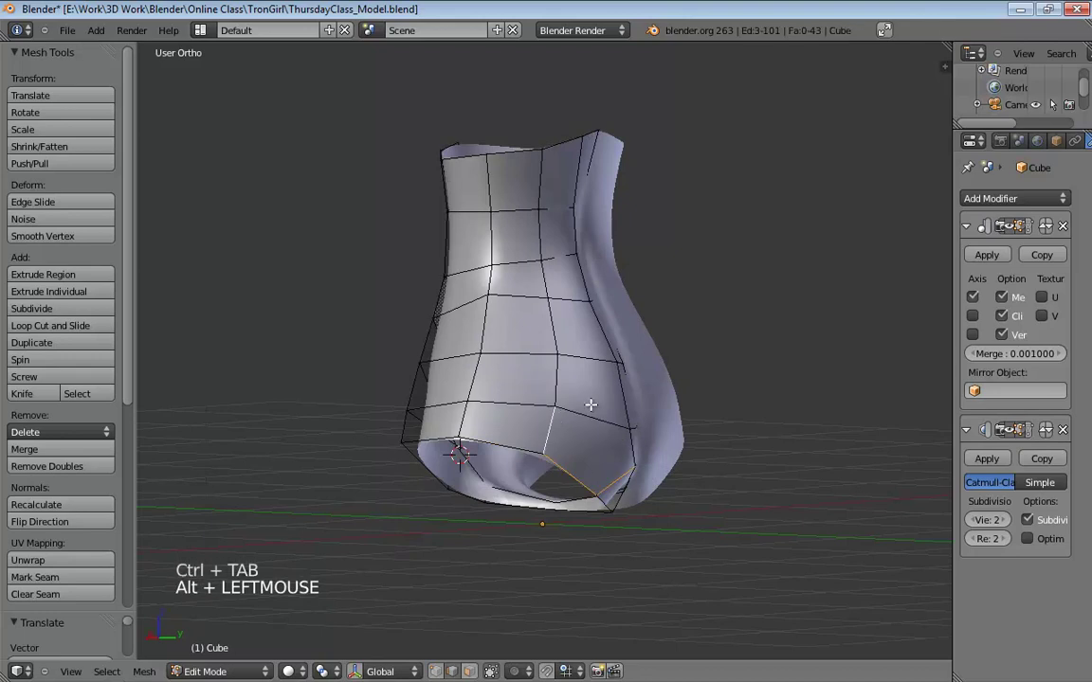
alt+click(497, 342)
middle_drag(556, 325, 627, 390)
Bevel the front vertical loop into two loops with Percentage 0.320.
key(w)
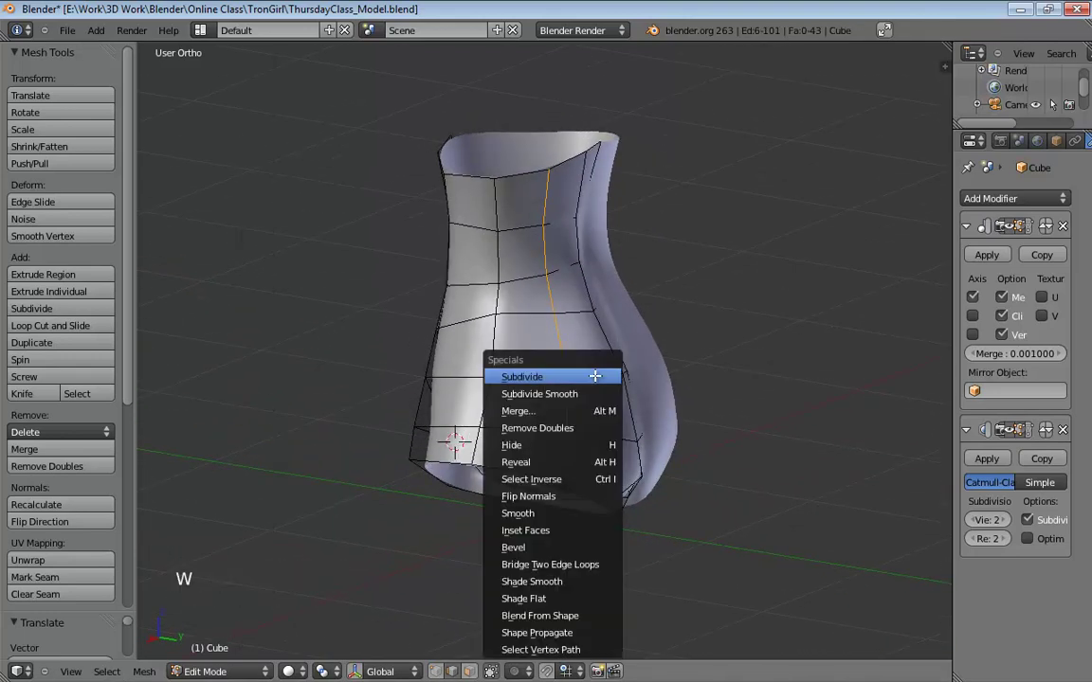
click(576, 547)
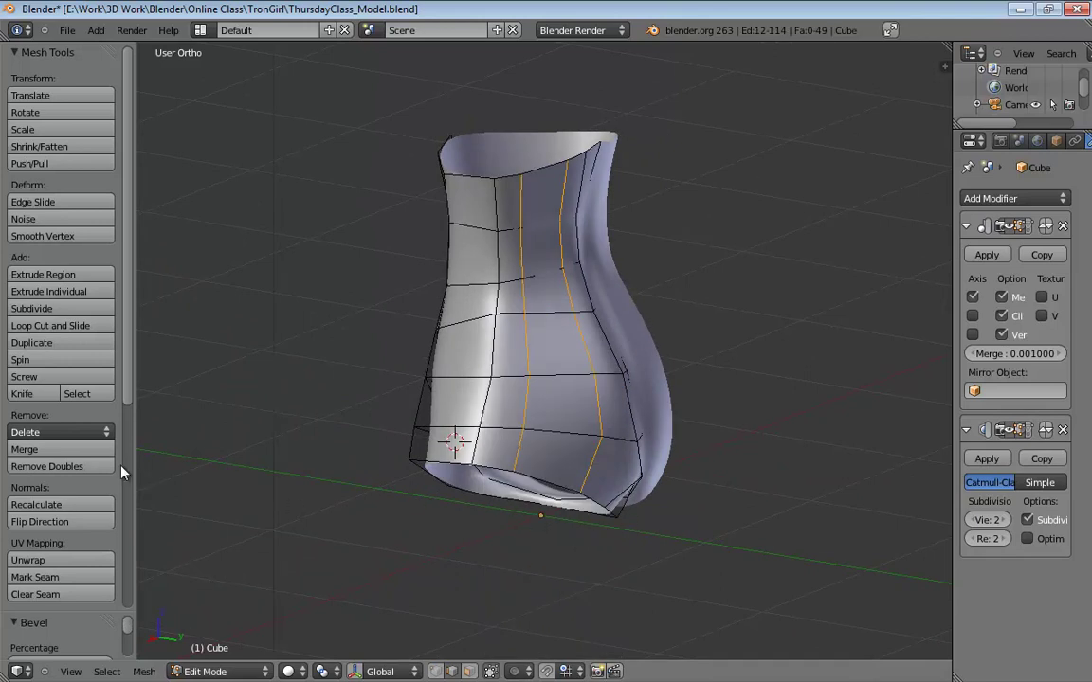
drag(127, 625, 127, 637)
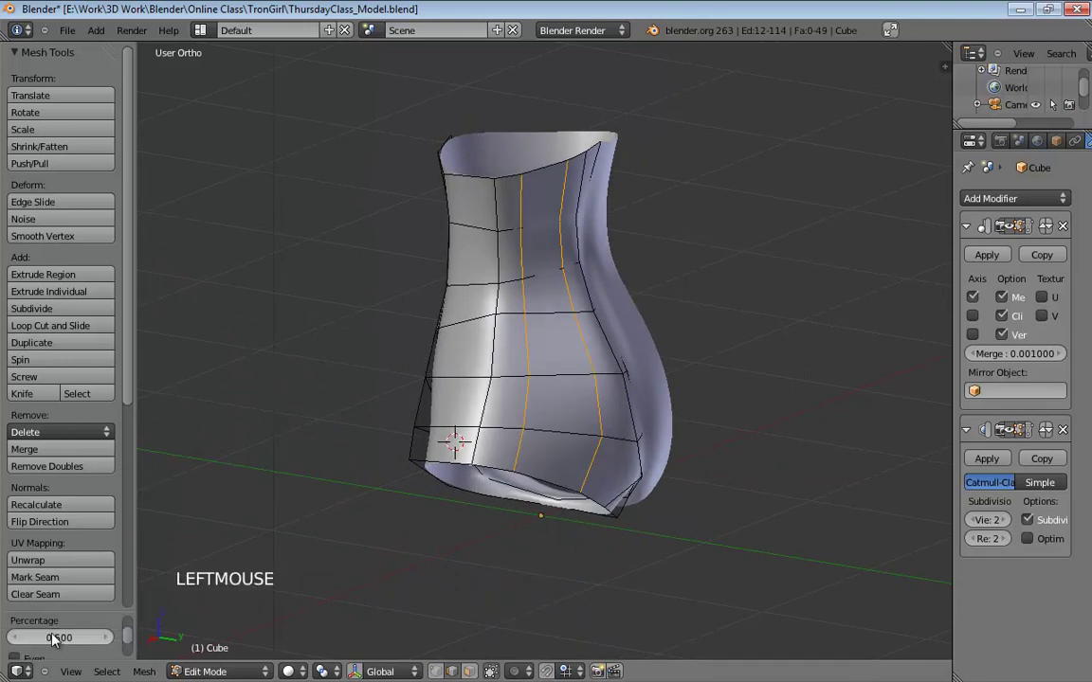
mouse_move(55, 639)
mouse_down()
mouse_move(68, 643)
mouse_move(45, 645)
mouse_up()
middle_drag(526, 450, 538, 383)
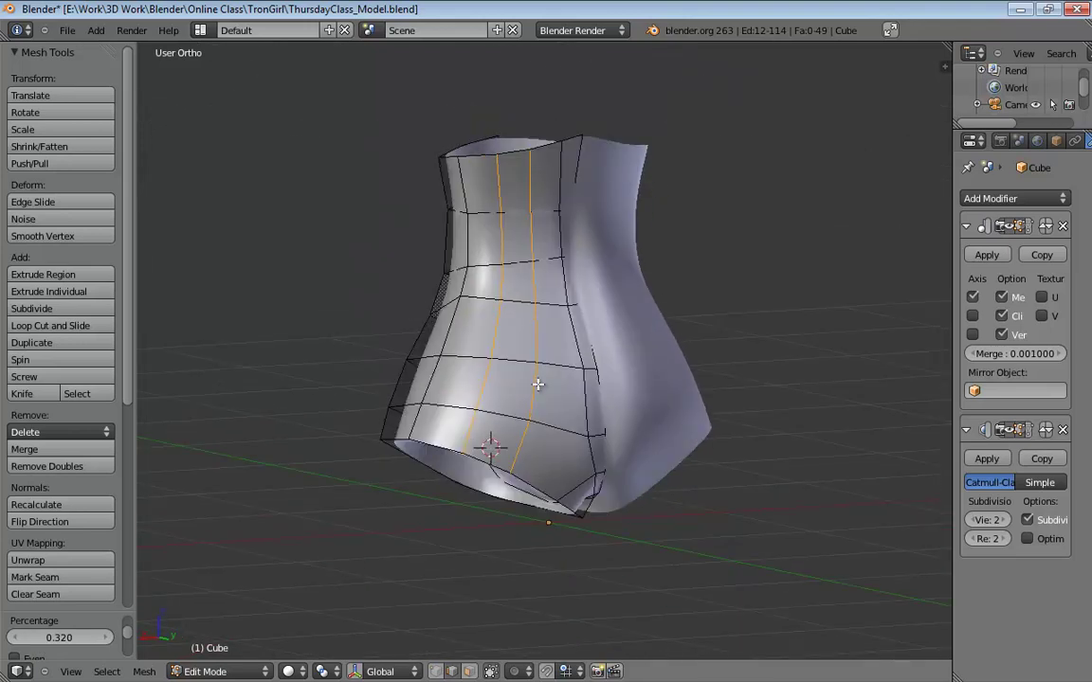
middle_drag(578, 316, 718, 312)
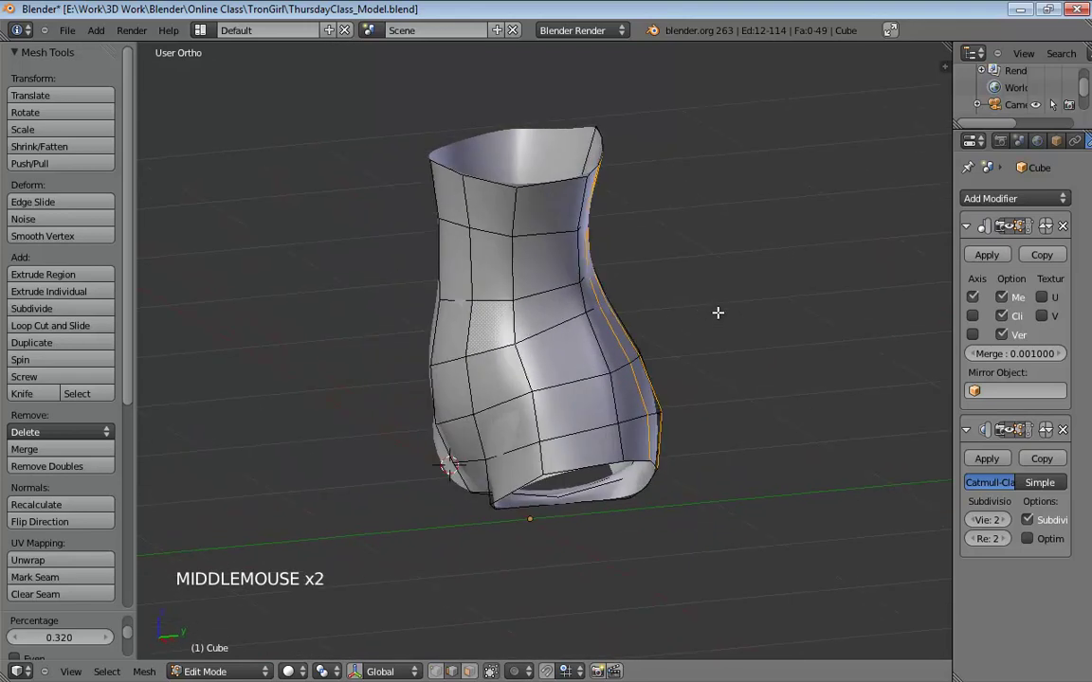
Shift the bevelled edge loop slightly and inspect it in wireframe and solid shading.
key(g)
click(667, 303)
middle_drag(667, 303, 779, 372)
middle_drag(587, 304, 695, 303)
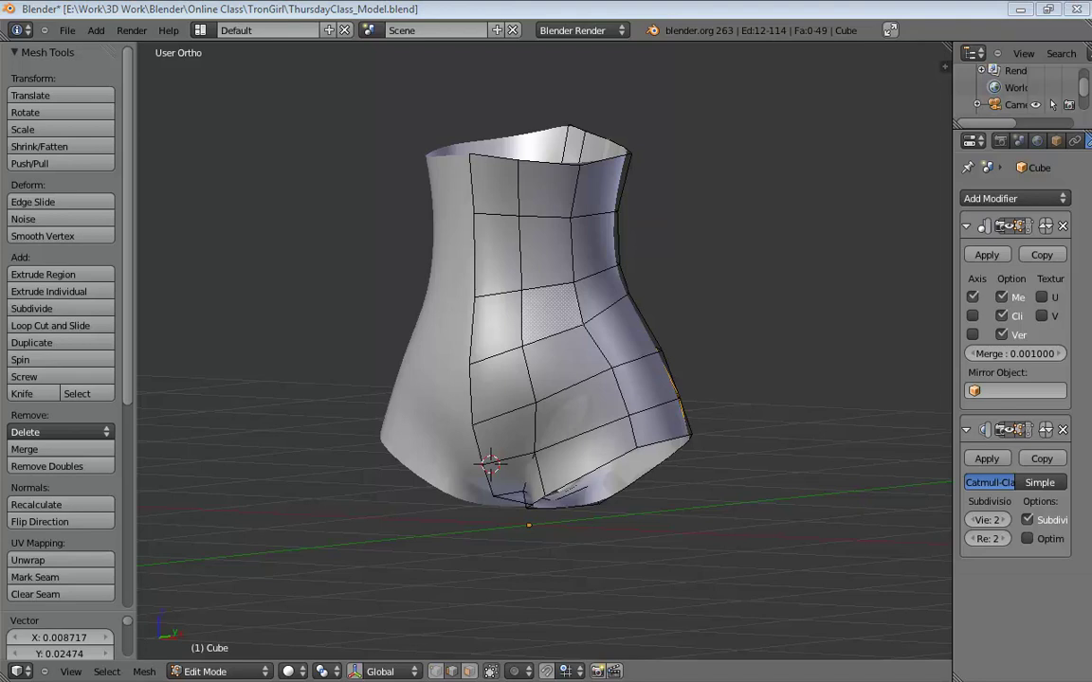
middle_drag(545, 313, 517, 322)
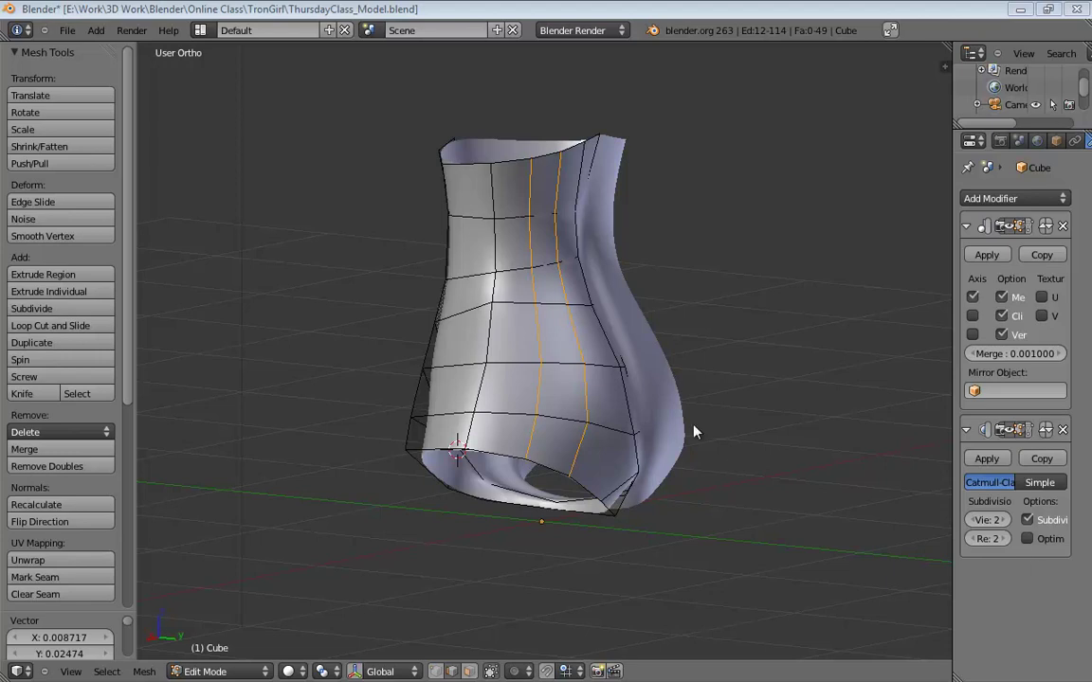
middle_drag(694, 432, 714, 390)
key(z)
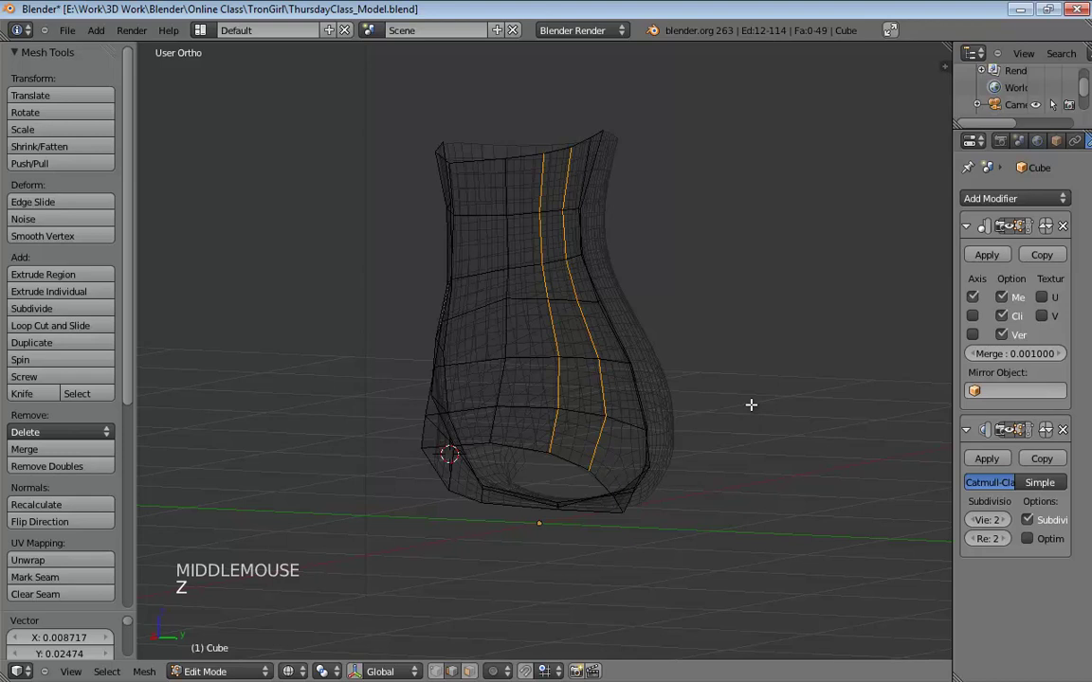
key(z)
key(z)
key(z)
mouse_move(775, 375)
middle_down()
mouse_move(625, 370)
mouse_move(623, 384)
mouse_move(706, 355)
middle_up()
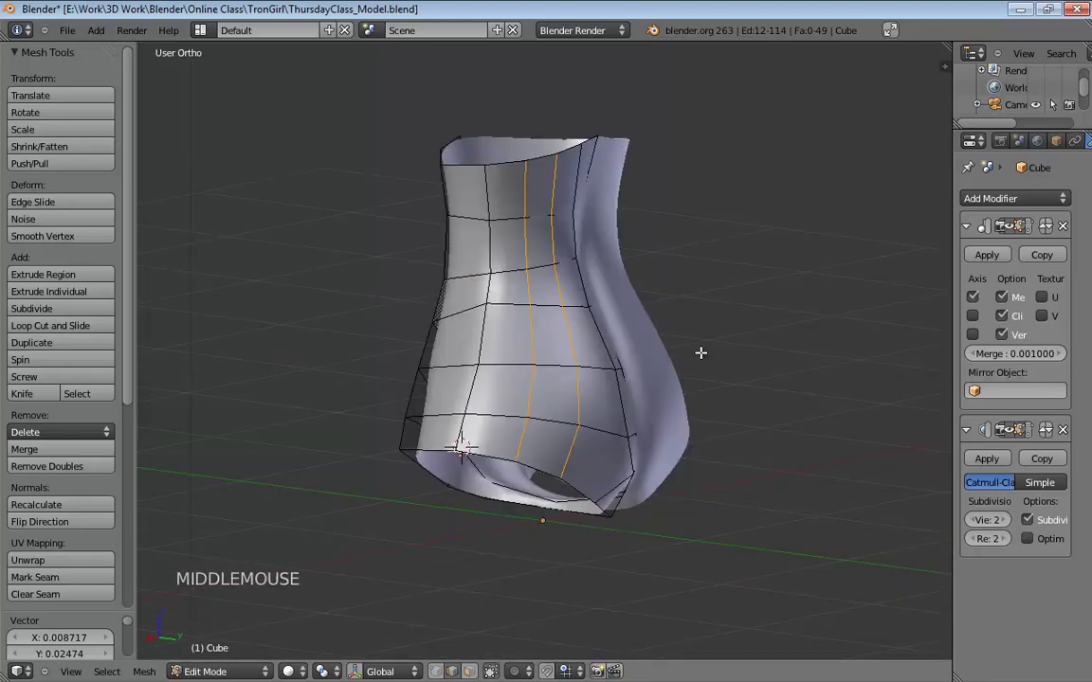
Recalculate the mesh normals outward and view the whole torso object.
key(ctrl+n)
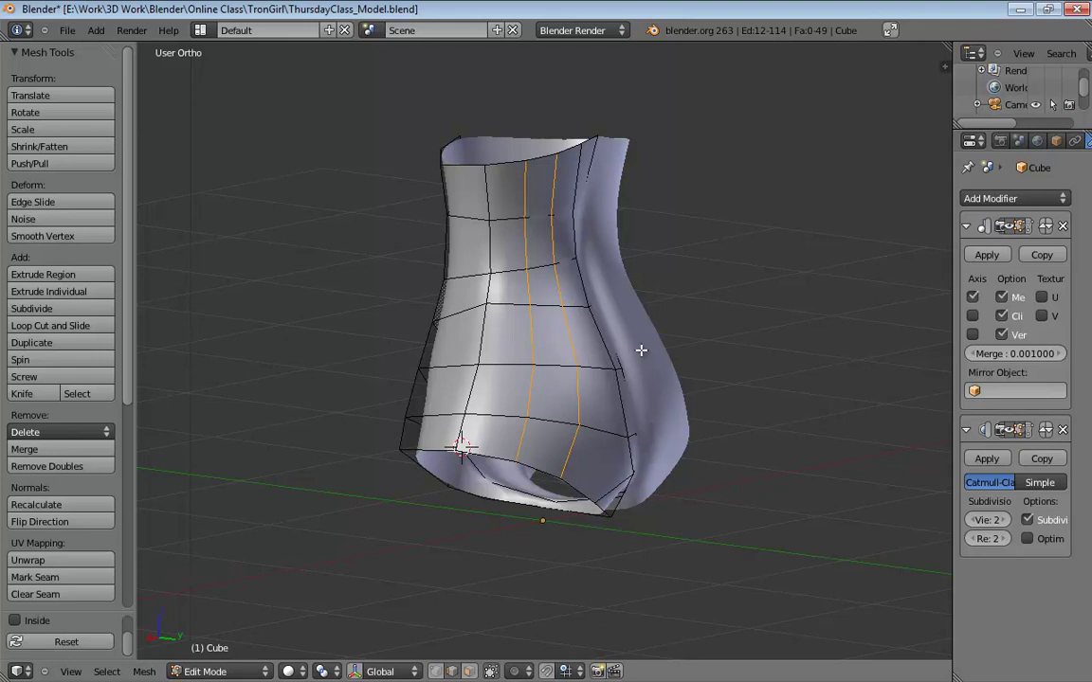
key(ctrl+Tab)
key(Tab)
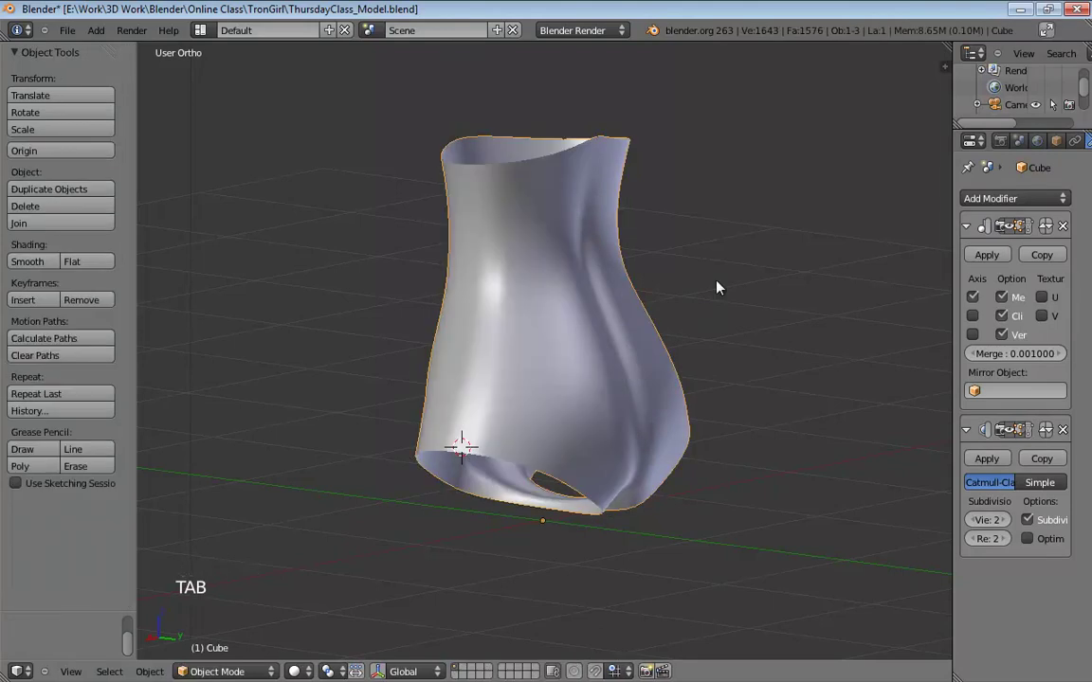
middle_drag(717, 287, 826, 283)
key(ctrl+n)
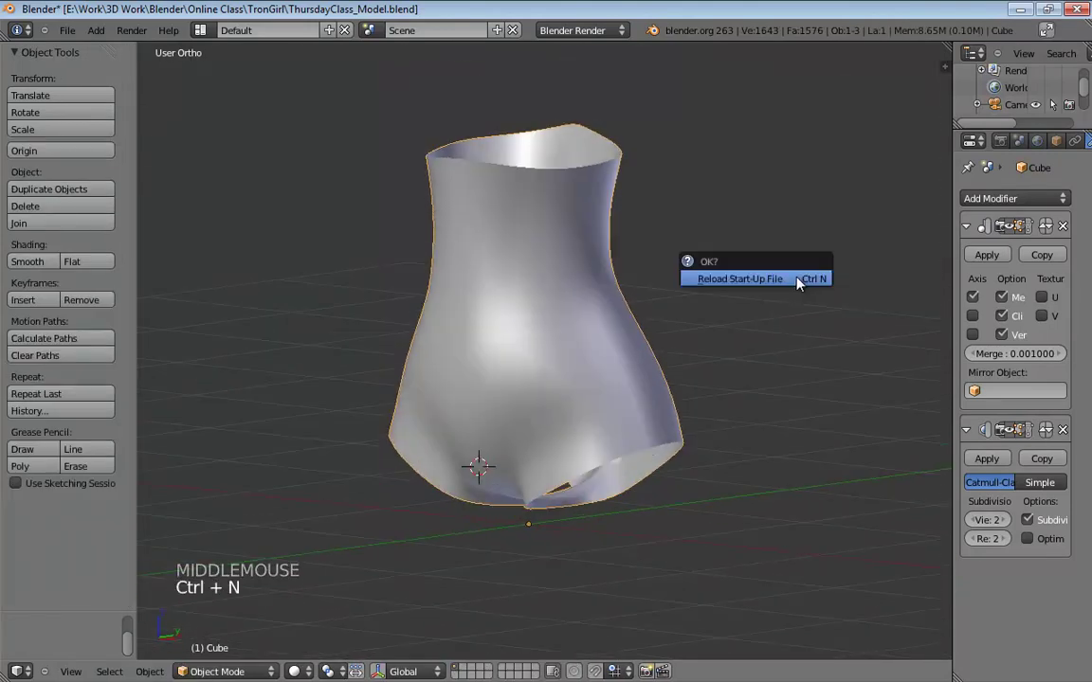
middle_drag(753, 310, 709, 351)
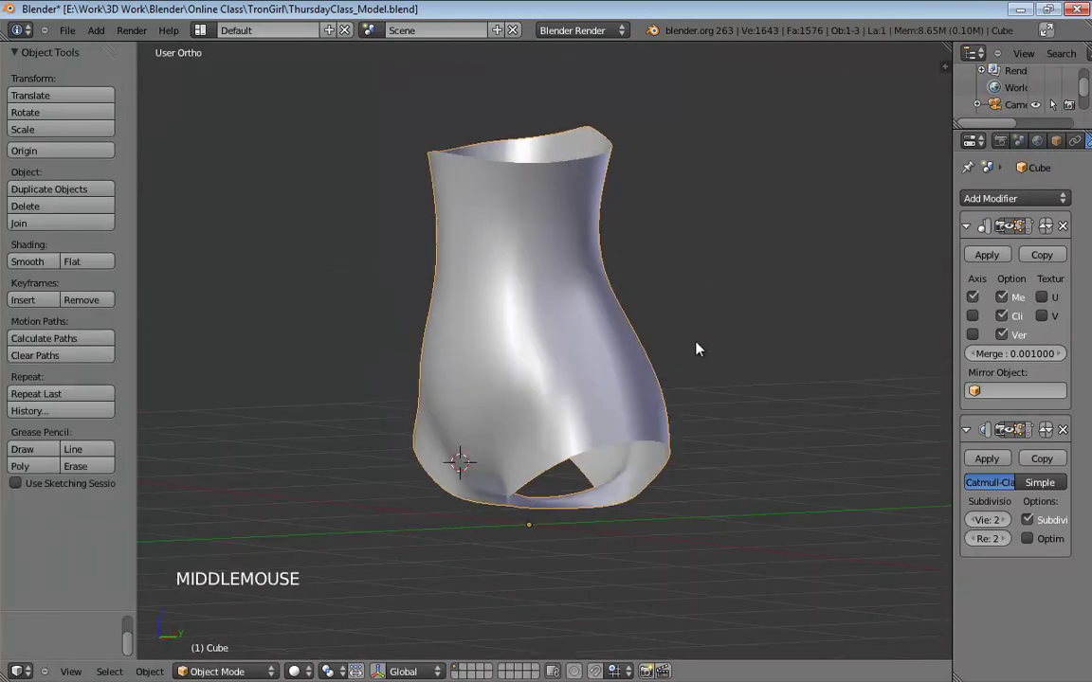
middle_drag(685, 324, 625, 337)
In Edit Mode, select all torso faces in Face mode and recalculate their normals with Ctrl+N.
key(Tab)
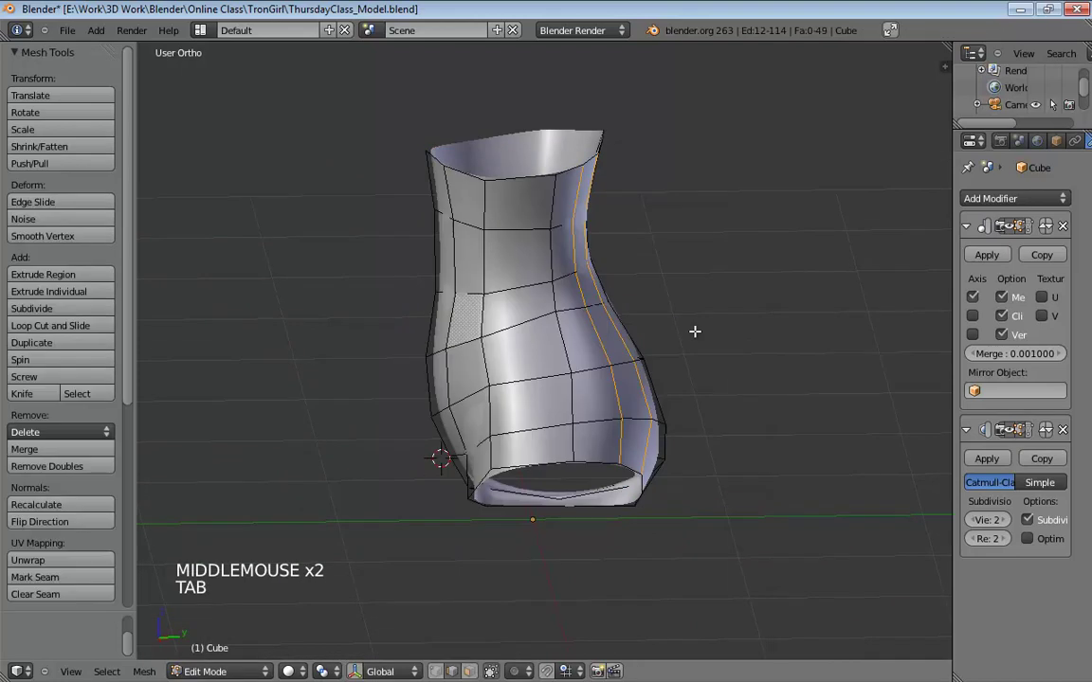
middle_drag(694, 332, 690, 332)
key(ctrl+Tab)
key(f)
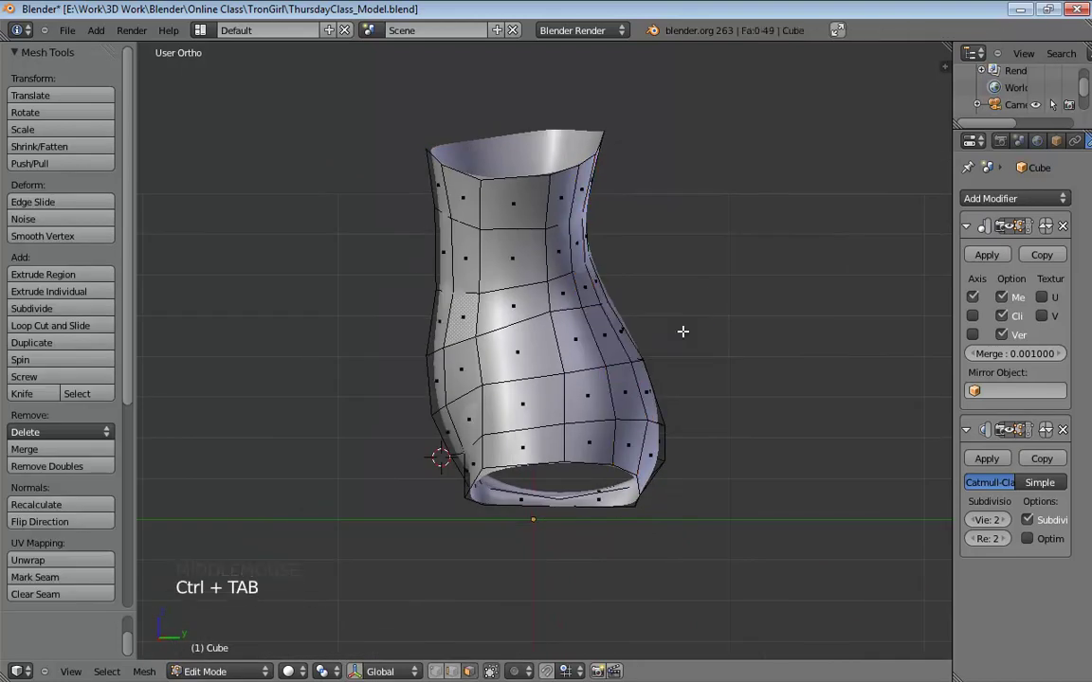
key(a)
key(ctrl+n)
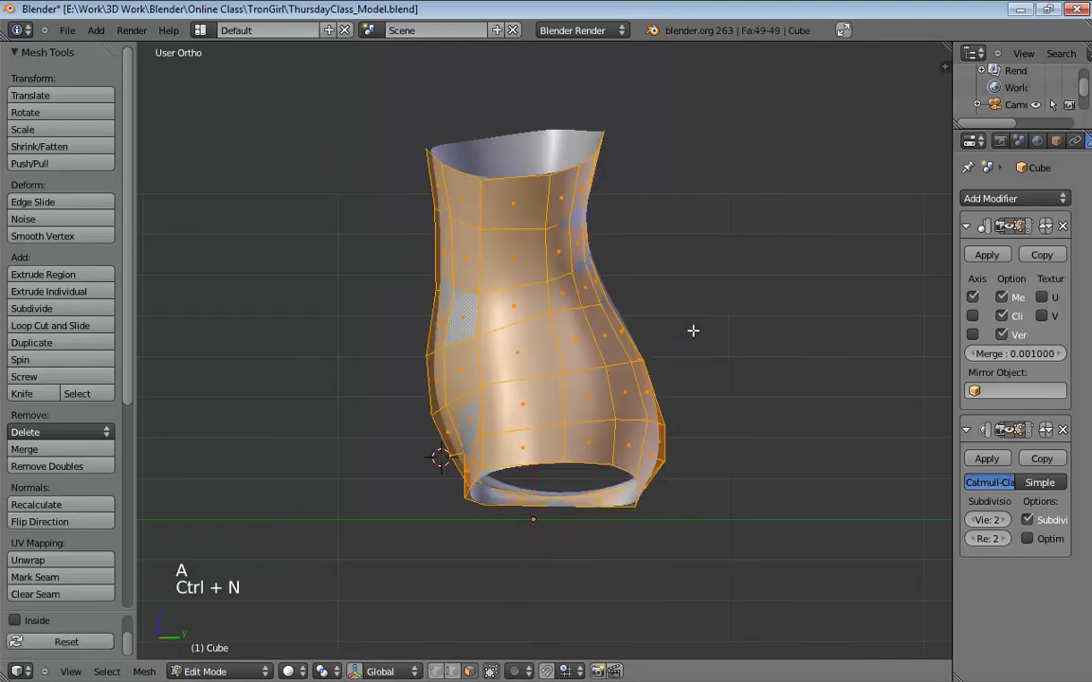
mouse_move(694, 329)
middle_down()
mouse_move(645, 337)
mouse_move(503, 302)
mouse_move(600, 296)
mouse_move(680, 315)
middle_up()
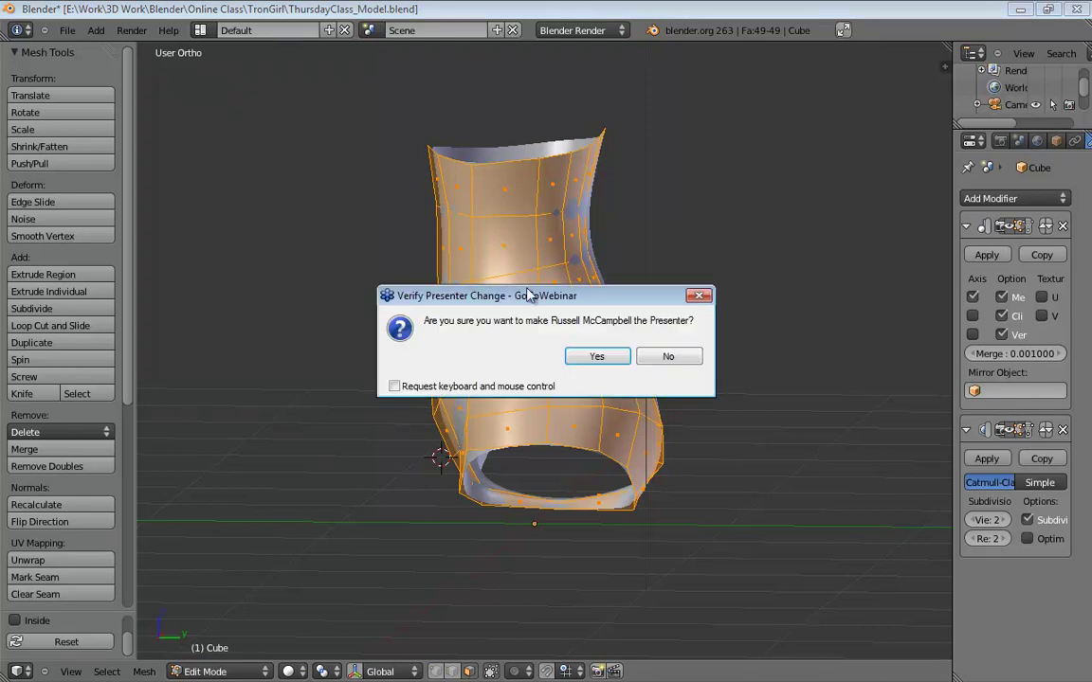
Approve handing the GoToWebinar presenter role to another attendee and acknowledge the Info notice.
click(658, 359)
click(599, 357)
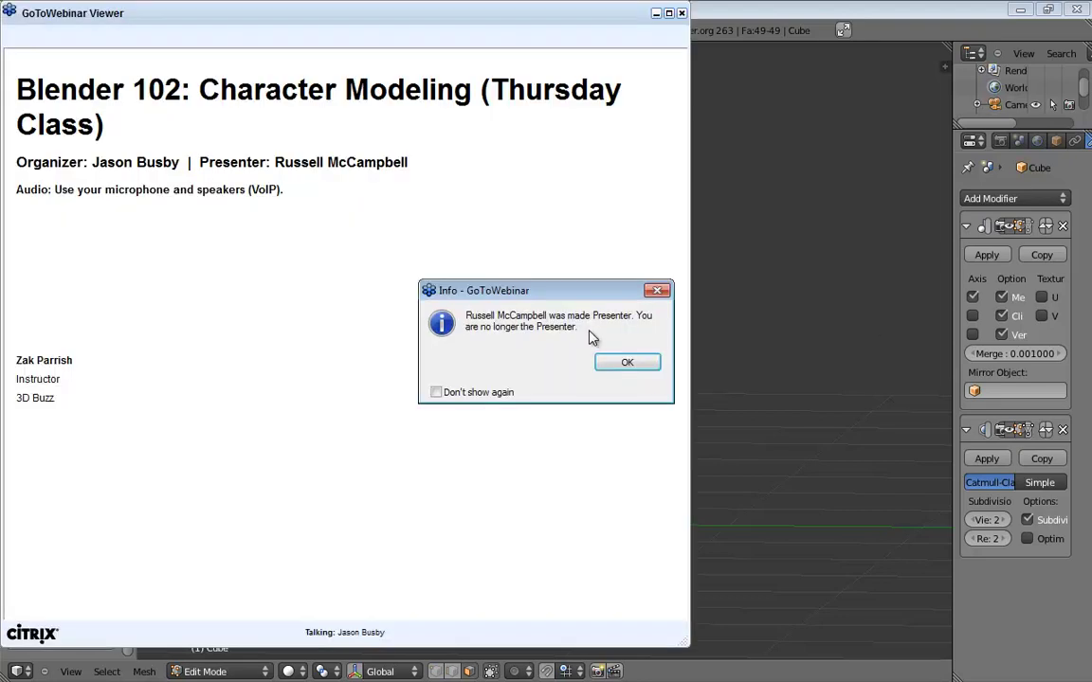
click(628, 362)
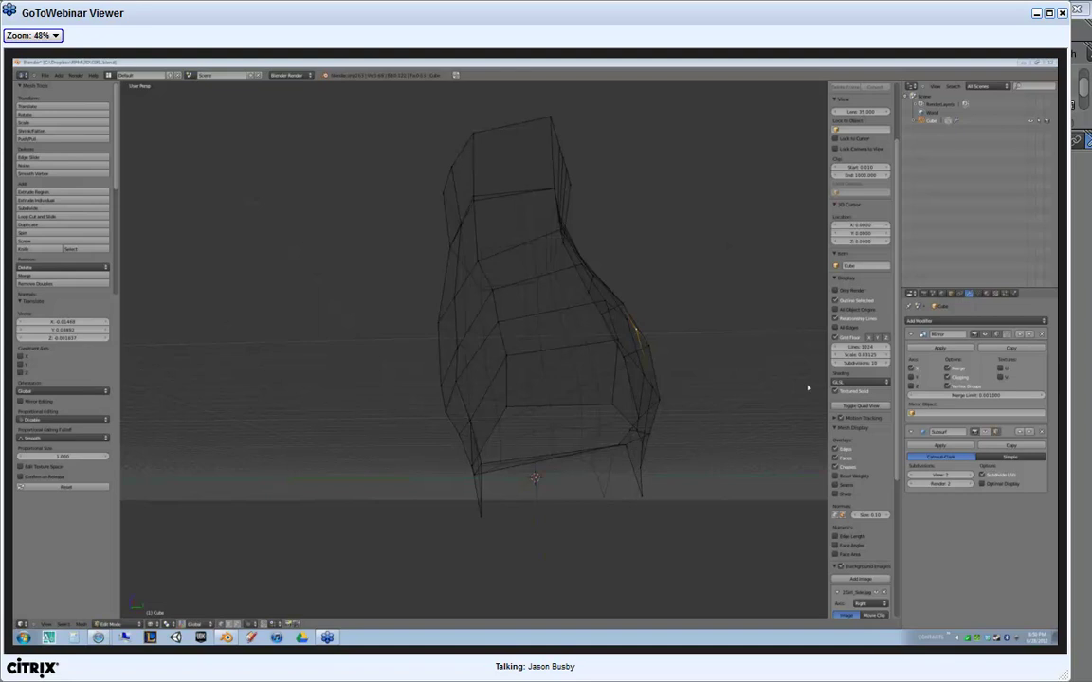
Take the presenter role back by confirming Yes in the Verify Presenter Change dialog.
key(a)
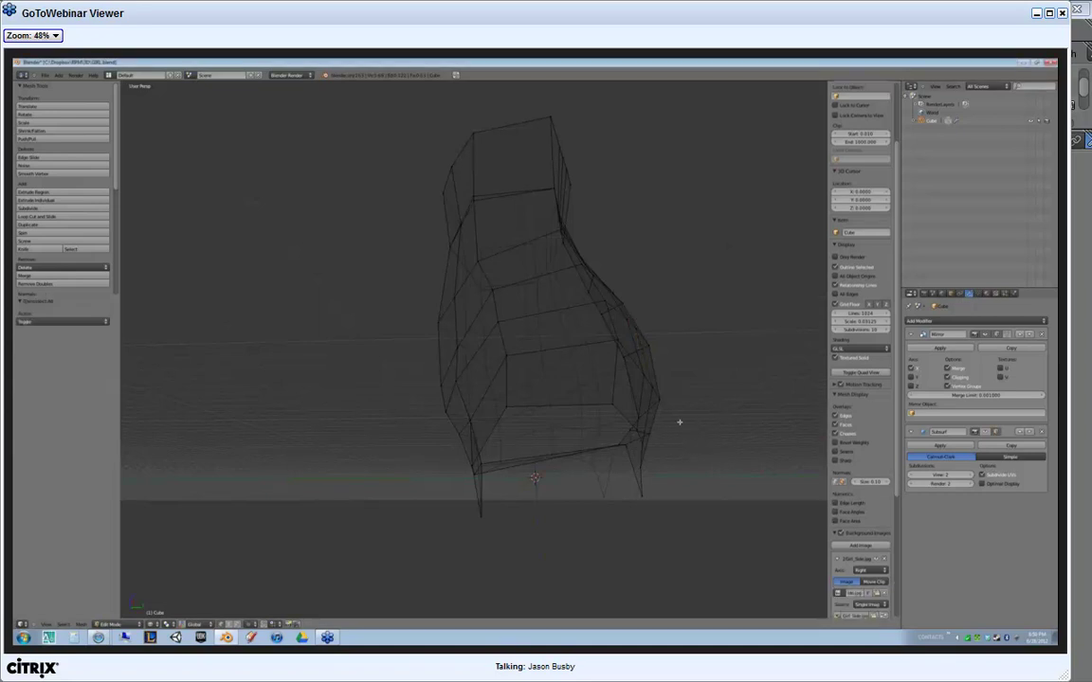
middle_drag(679, 422, 702, 418)
key(z)
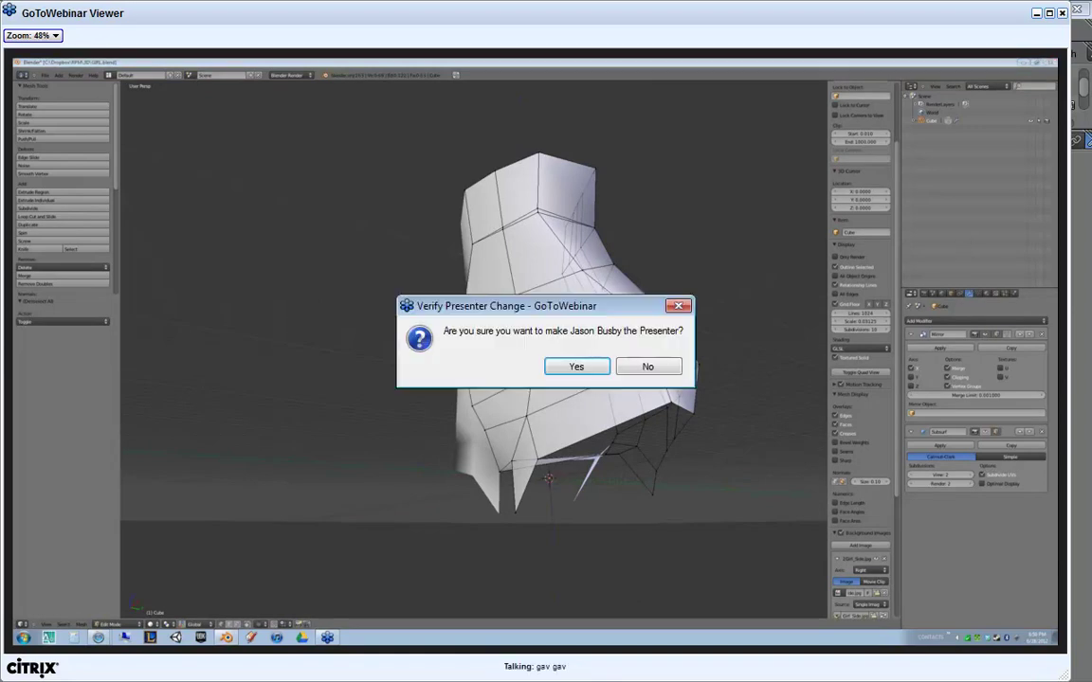
click(576, 367)
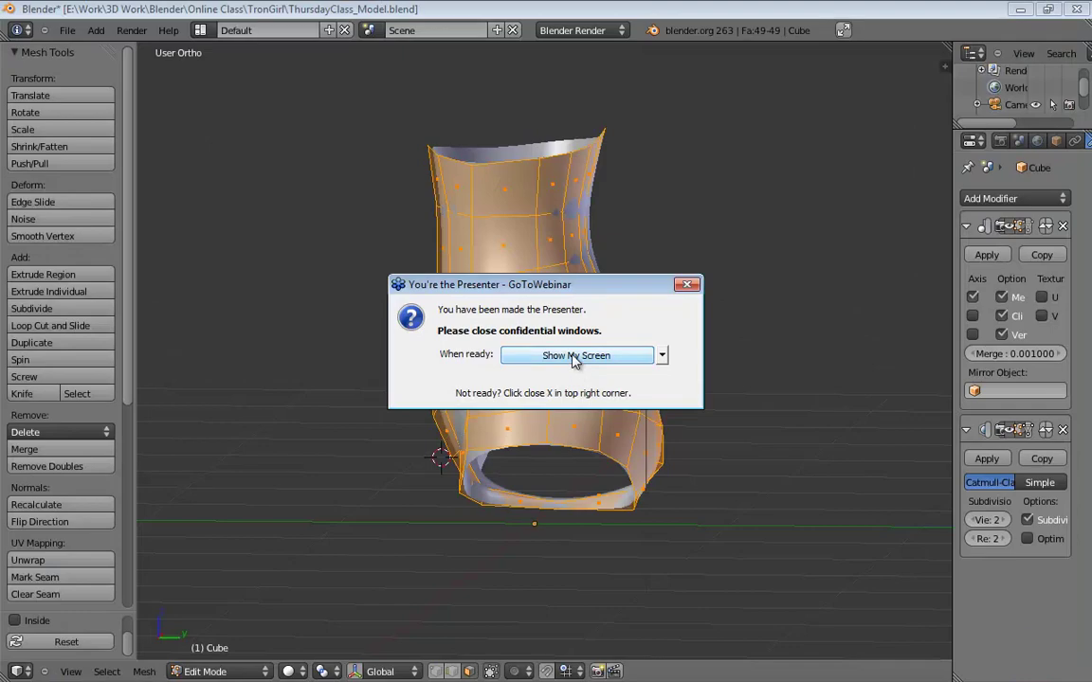
Resume sharing the screen and toggle the Subsurf modifier's edit-mode display.
click(574, 356)
middle_drag(574, 361, 1036, 428)
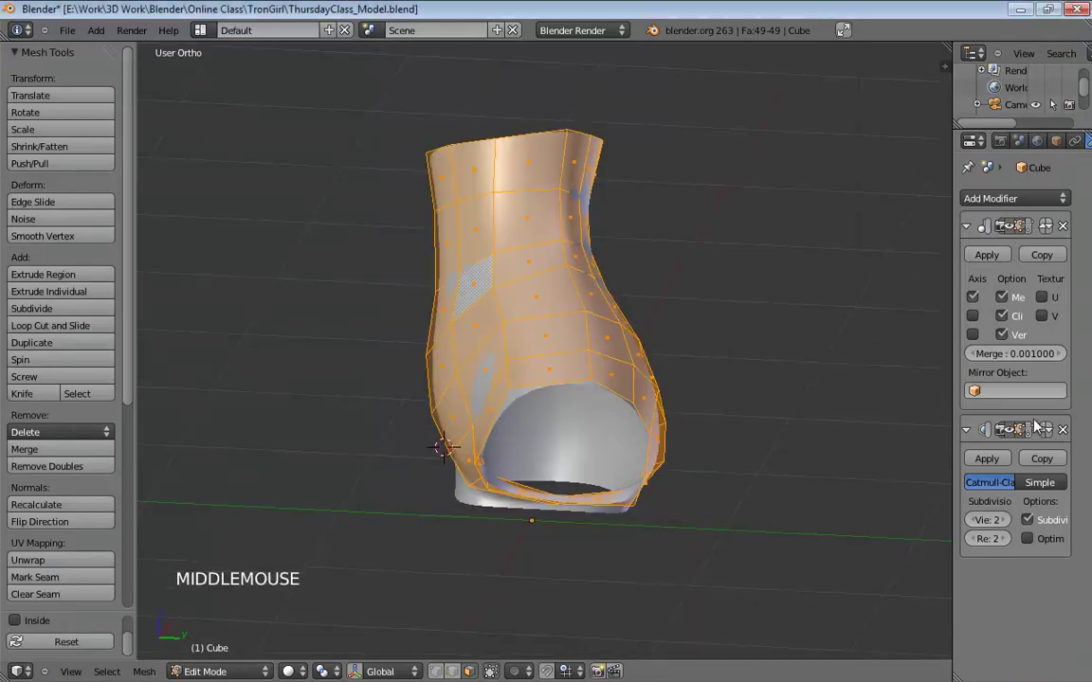
click(1008, 432)
middle_drag(905, 388, 770, 325)
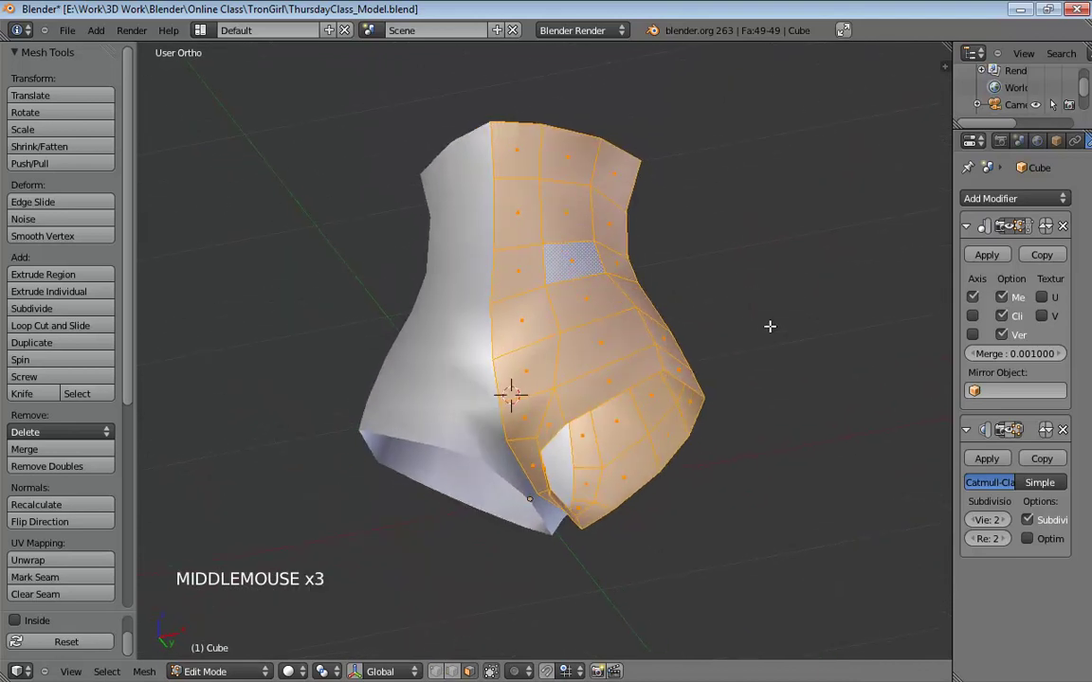
Toggle limit-selection-to-visible off and back on, then return to Object Mode.
click(493, 673)
click(493, 673)
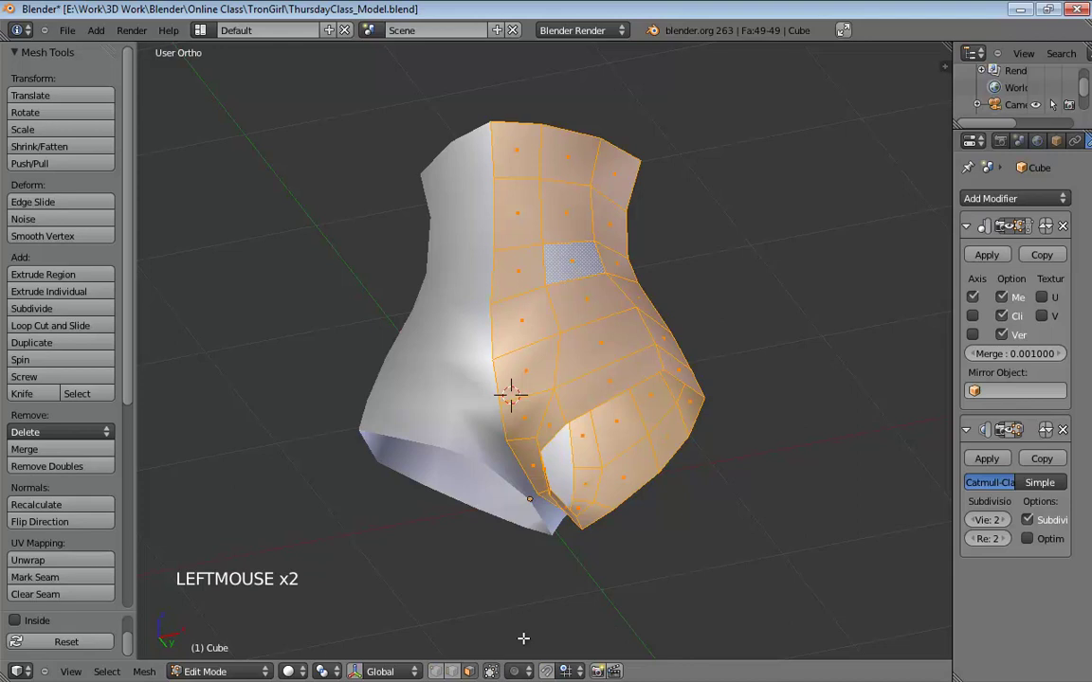
middle_drag(640, 536, 606, 554)
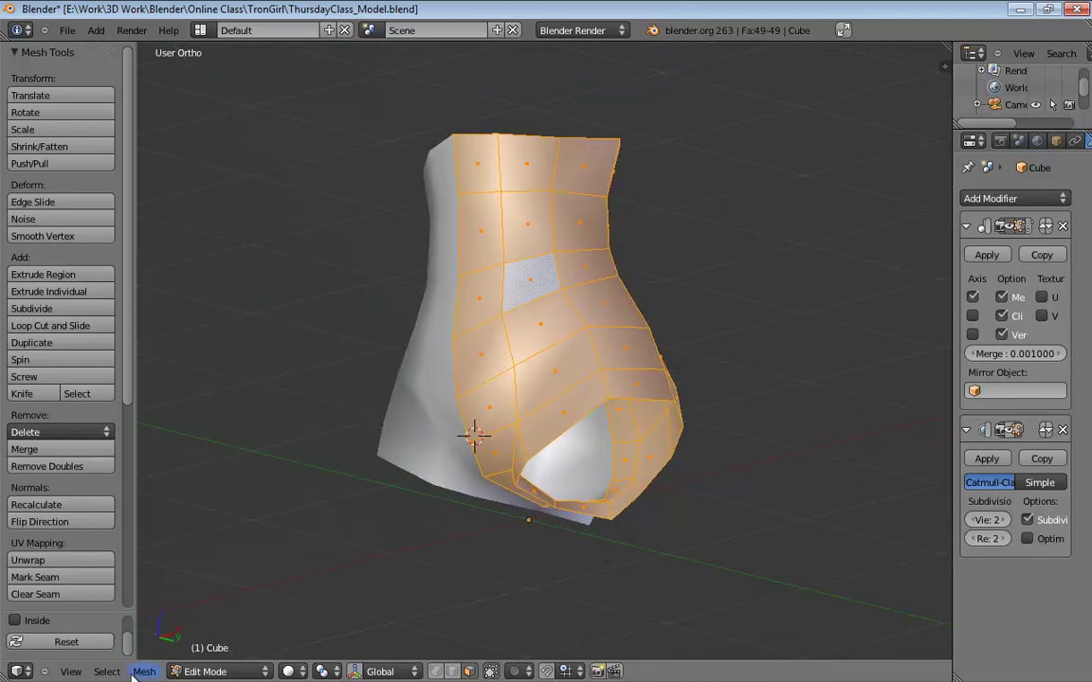
key(Tab)
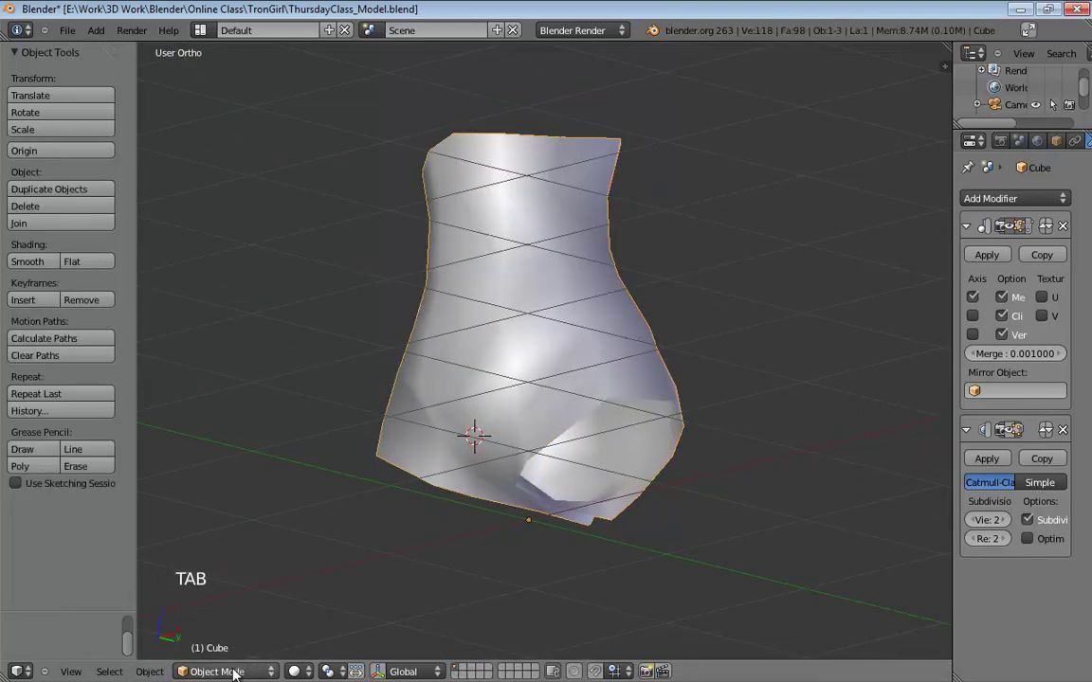
Browse the Object and View menus, inspect the mesh's top and bottom openings, and toggle perspective.
click(150, 672)
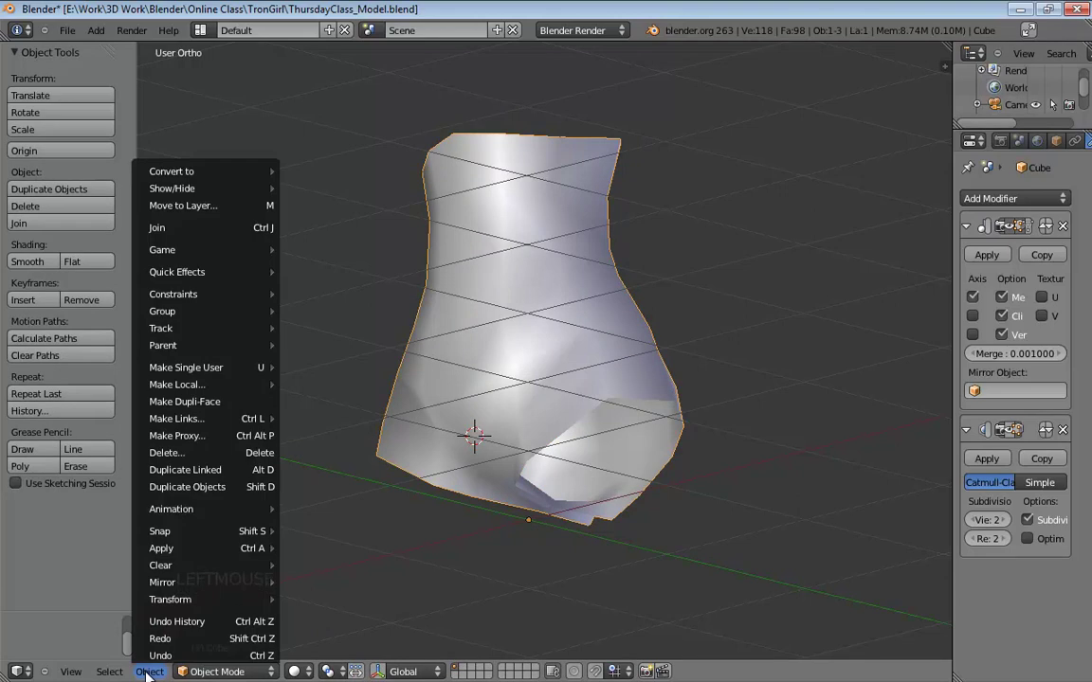
click(71, 672)
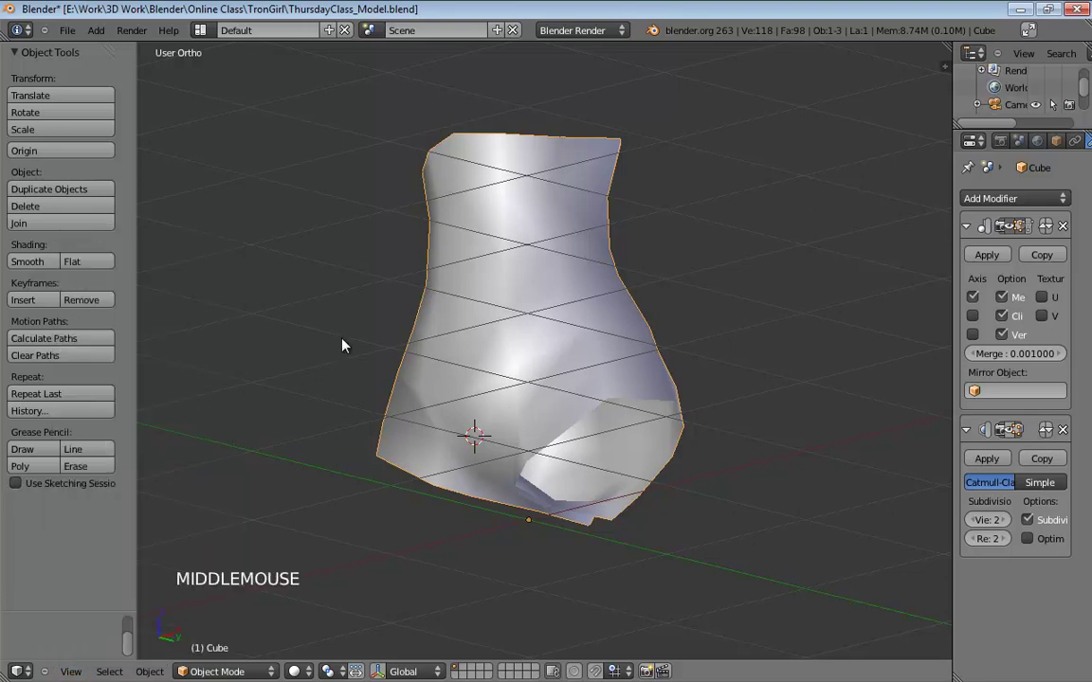
middle_drag(307, 303, 609, 351)
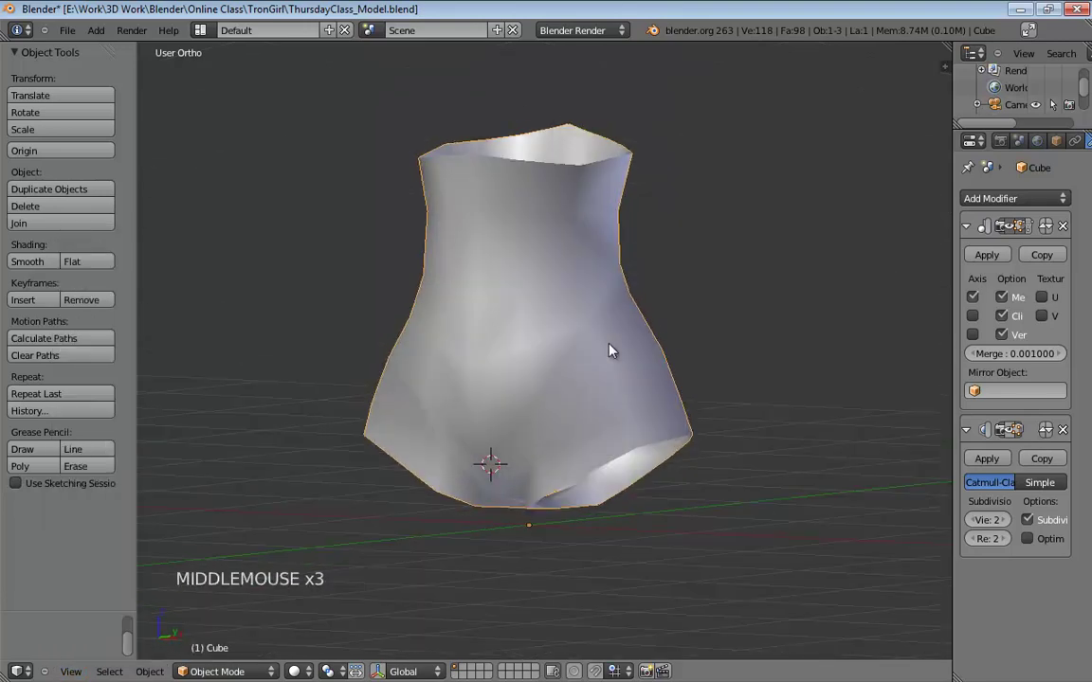
middle_drag(742, 276, 614, 287)
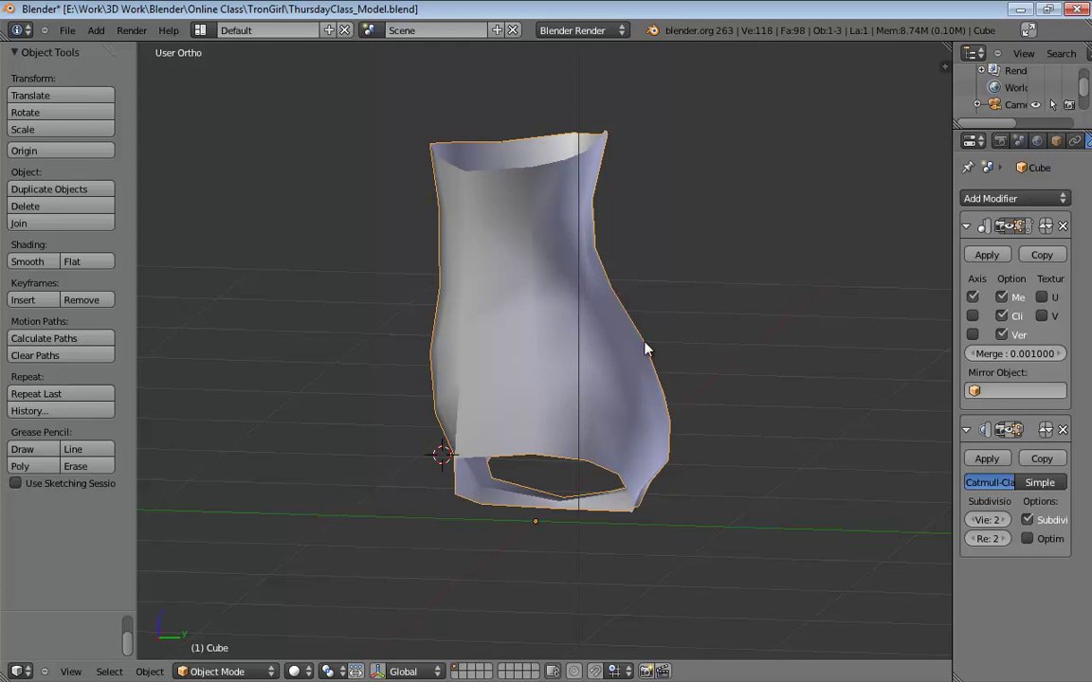
middle_drag(648, 349, 669, 414)
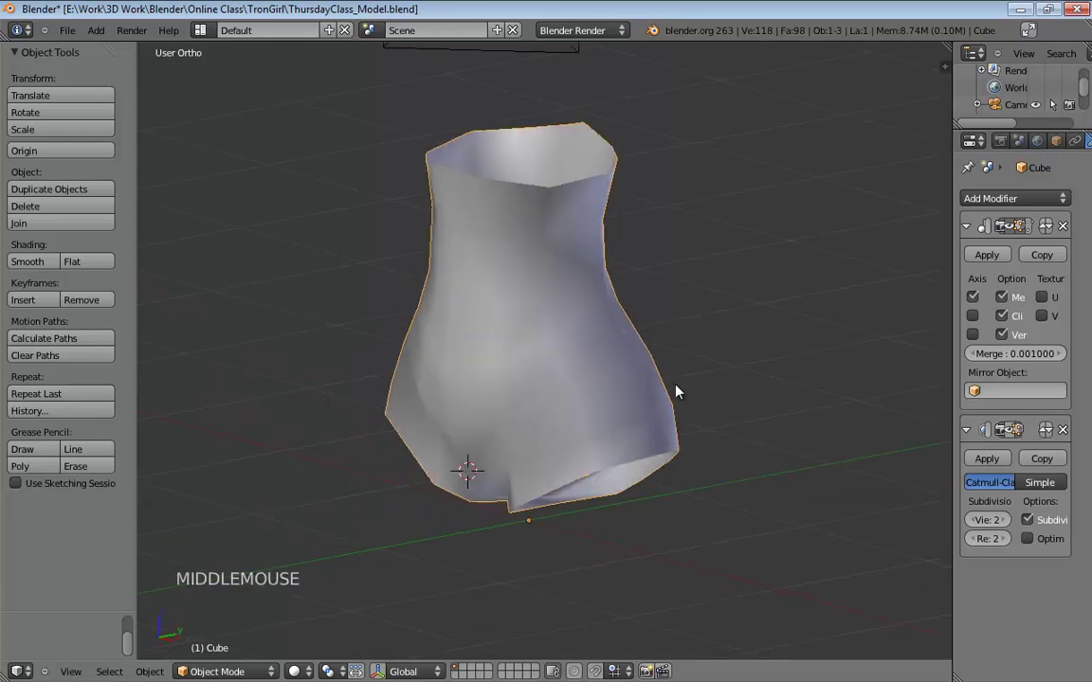
middle_drag(748, 455, 819, 366)
key(KP_5)
scroll(697, 391, down, 2)
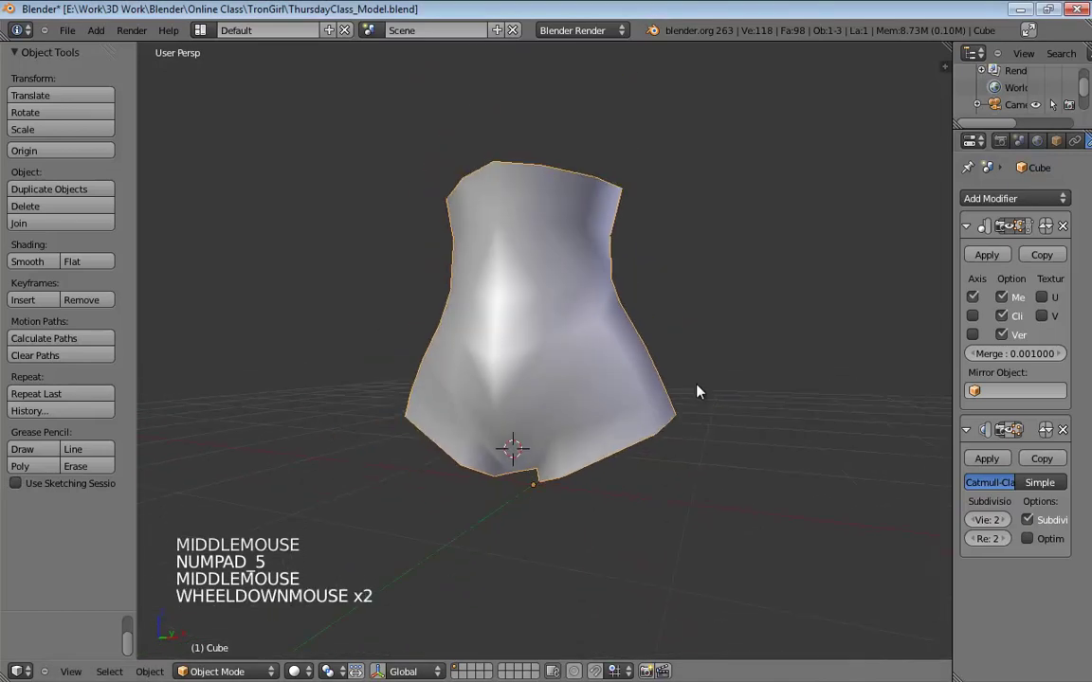
middle_drag(697, 392, 706, 363)
Re-enable the Subsurf viewport display and return to Edit Mode, viewing the torso from the front.
click(1011, 436)
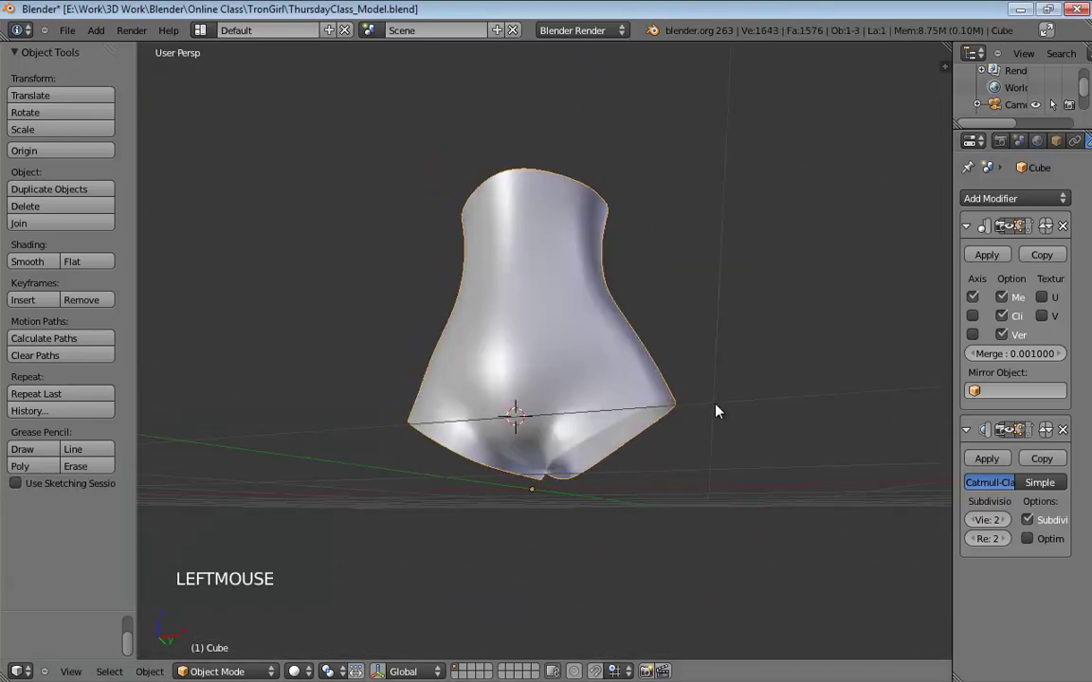
middle_drag(715, 412, 504, 392)
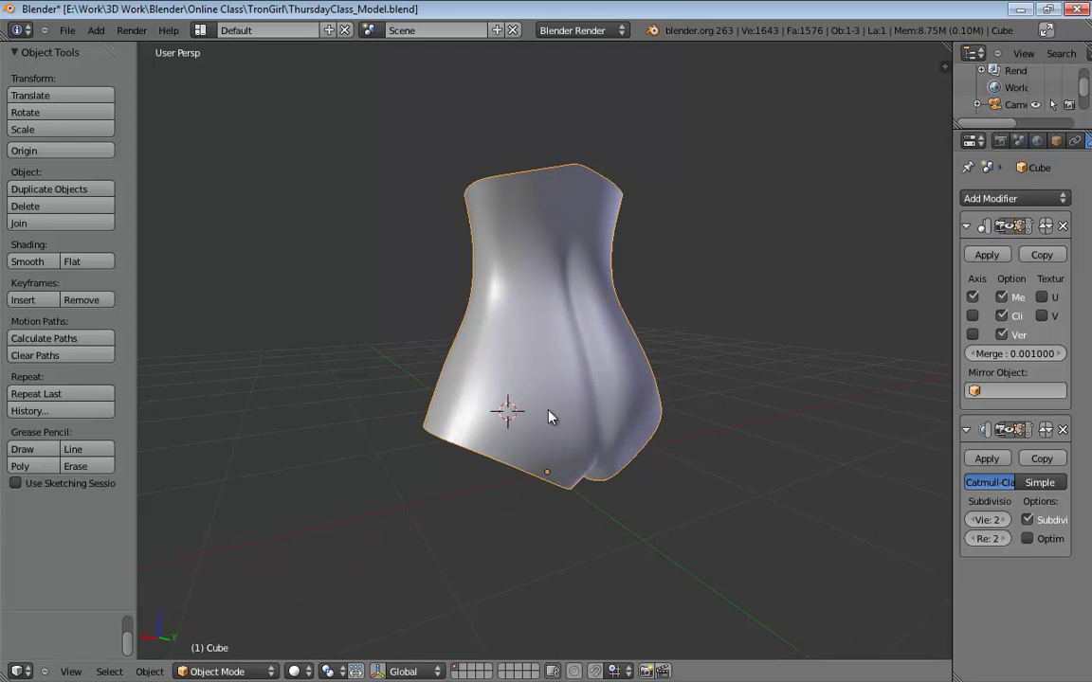
key(Tab)
middle_drag(548, 410, 597, 422)
middle_drag(597, 421, 512, 388)
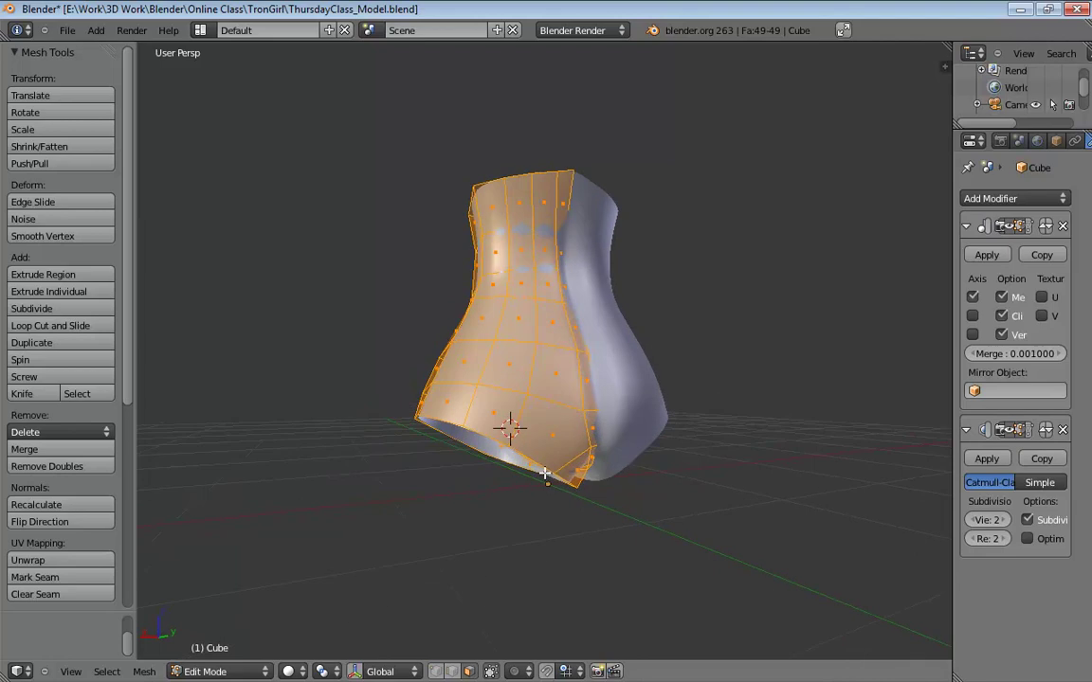
Switch to edge select and edge-slide a pair of selected edges on the lower hip.
middle_drag(542, 474, 502, 363)
scroll(502, 399, up, 2)
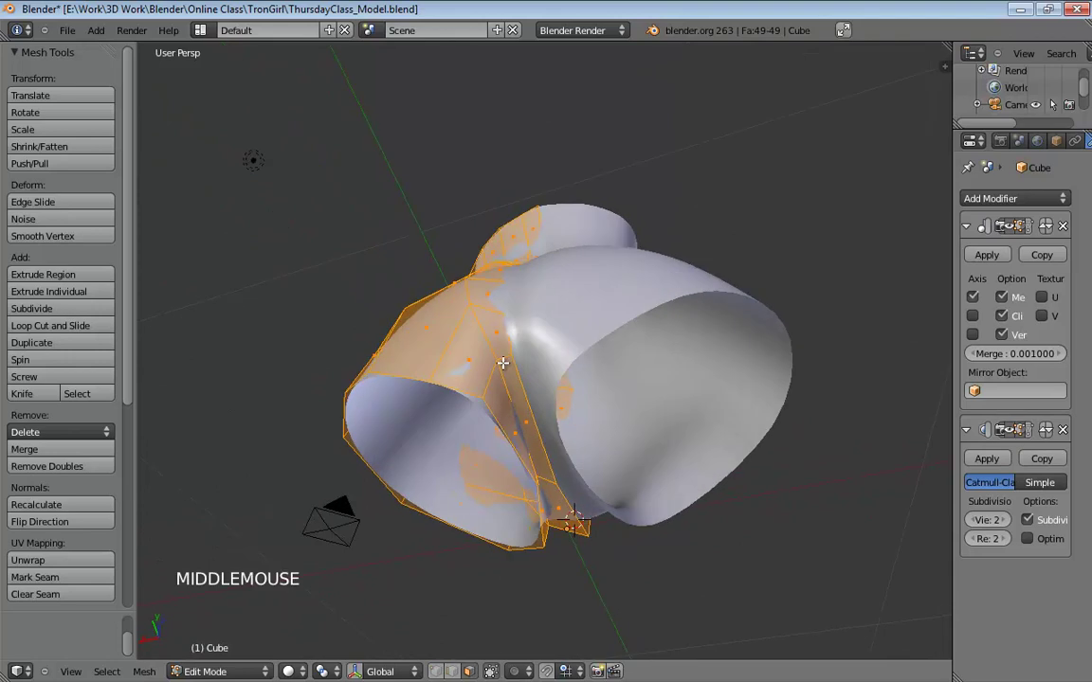
key(ctrl+Tab)
click(503, 362)
click(500, 368)
shift+click(502, 379)
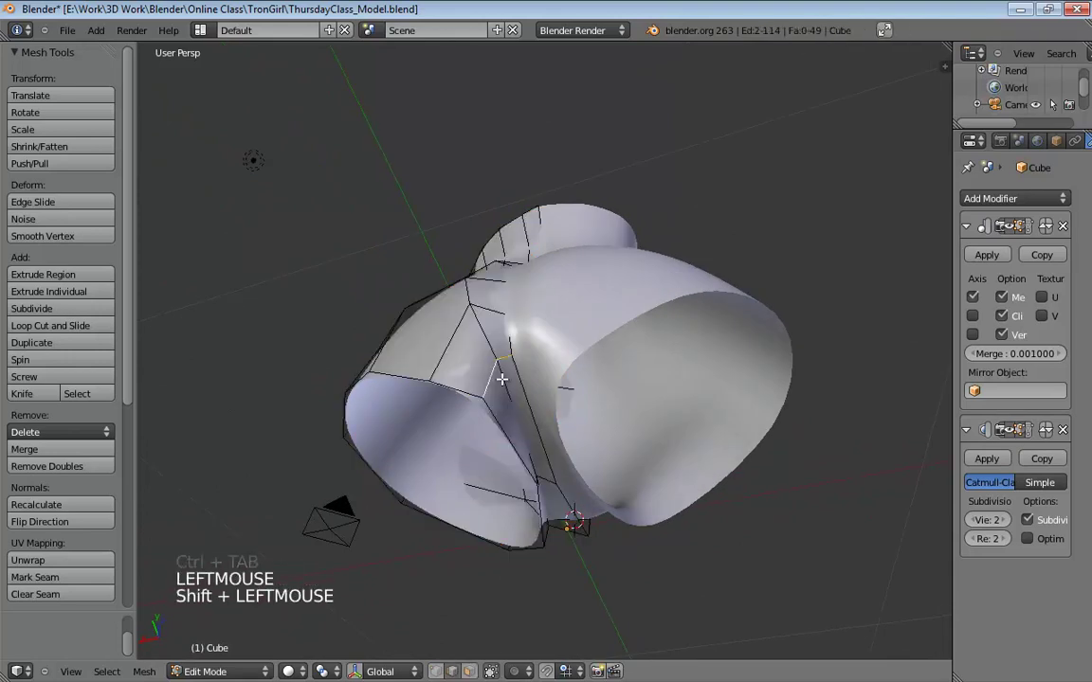
key(ctrl+e)
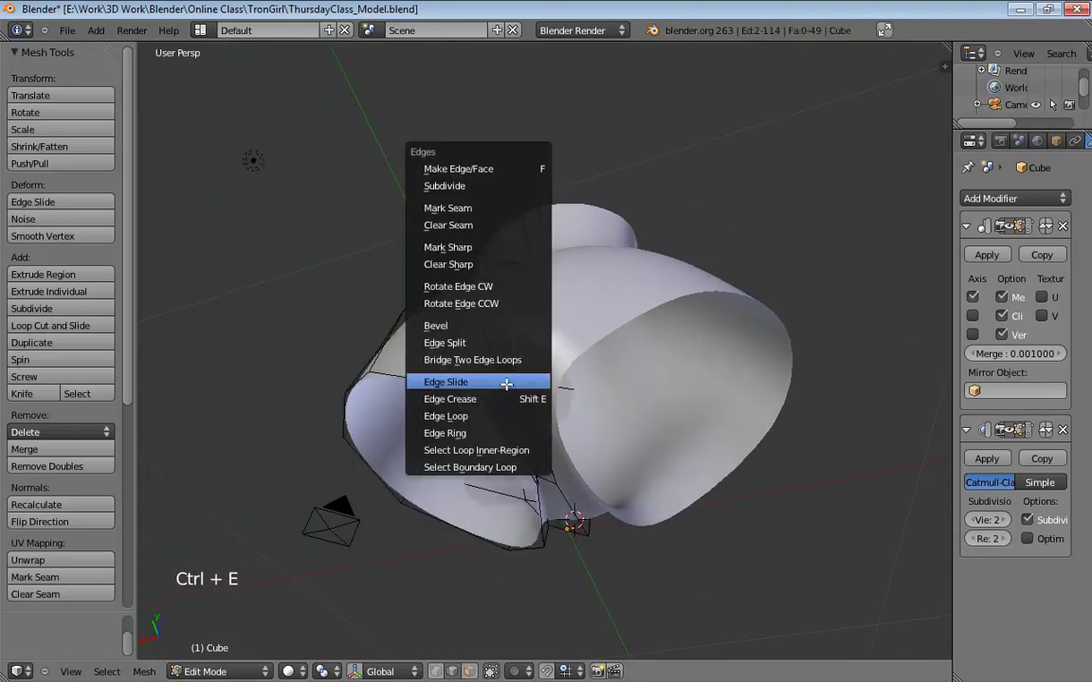
click(506, 382)
click(528, 429)
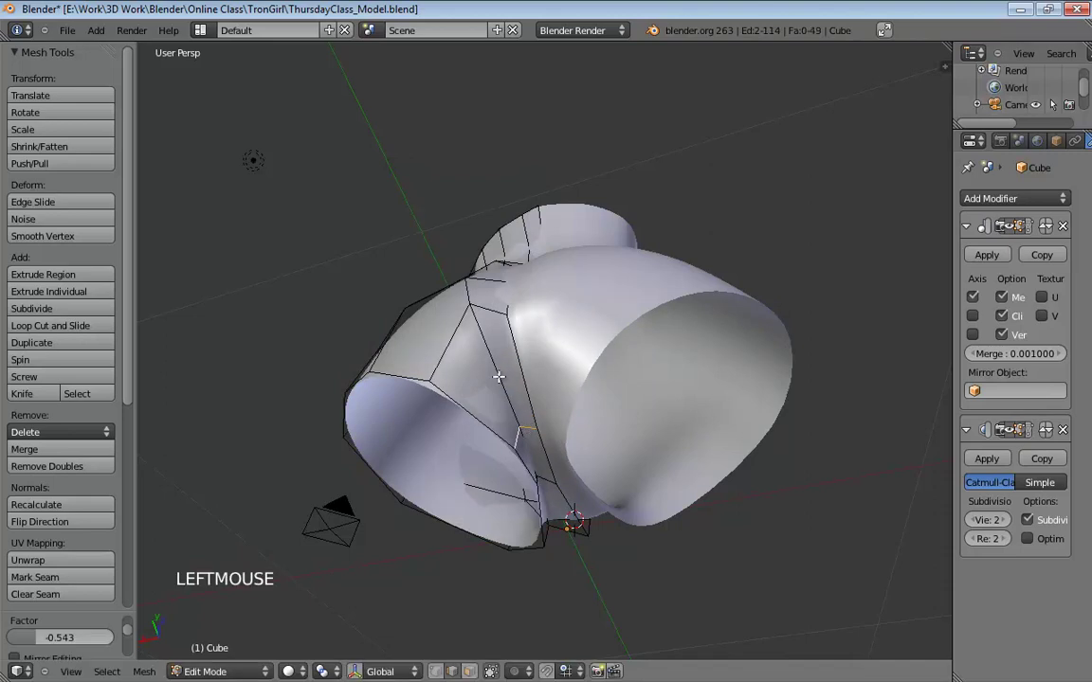
Edge-slide an edge path across the hip toward the leg opening (factor -0.507), then start a knife cut.
middle_drag(479, 384, 504, 426)
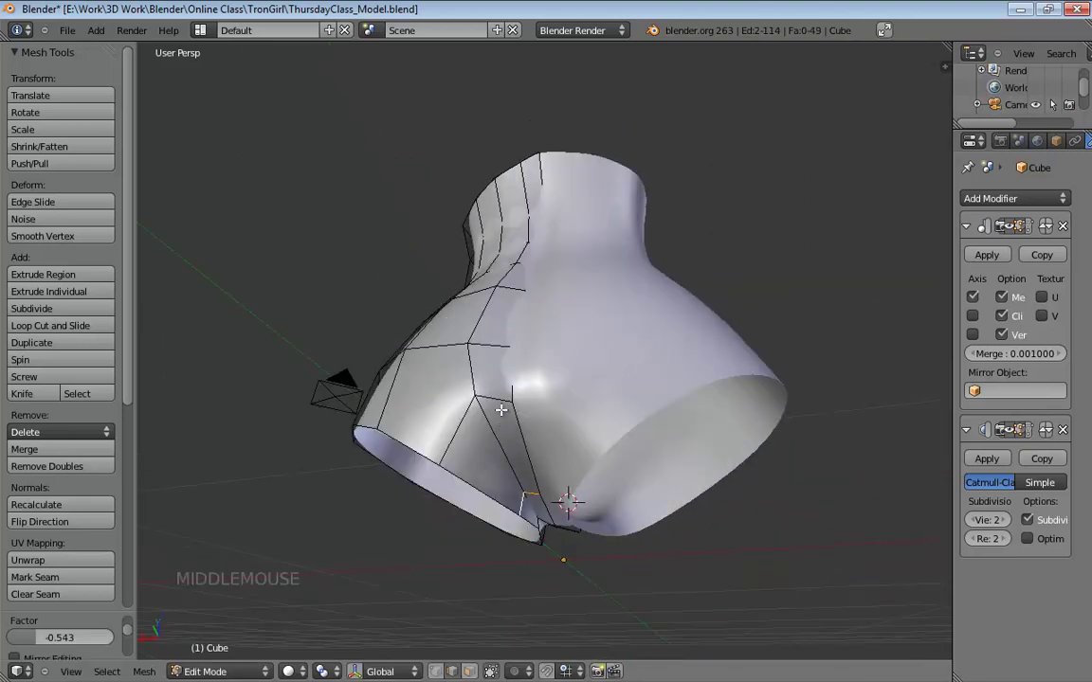
click(500, 398)
ctrl+click(465, 421)
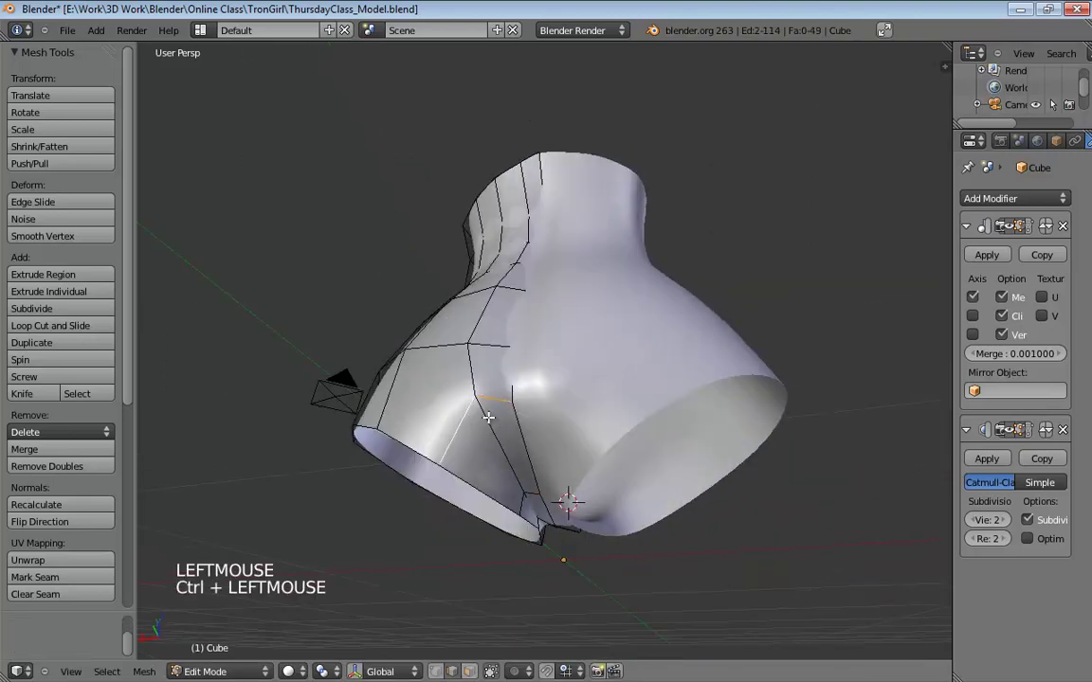
key(ctrl+e)
click(552, 417)
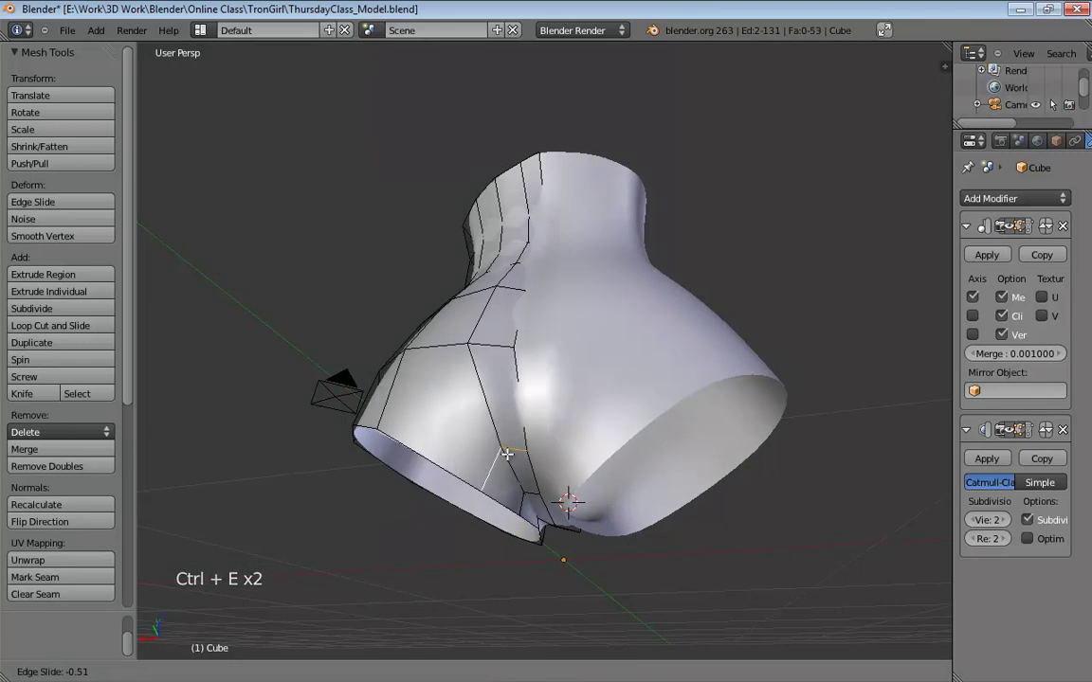
click(505, 455)
mouse_move(505, 455)
middle_down()
mouse_move(517, 443)
mouse_move(538, 448)
mouse_move(522, 377)
mouse_move(482, 342)
middle_up()
key(k)
click(524, 396)
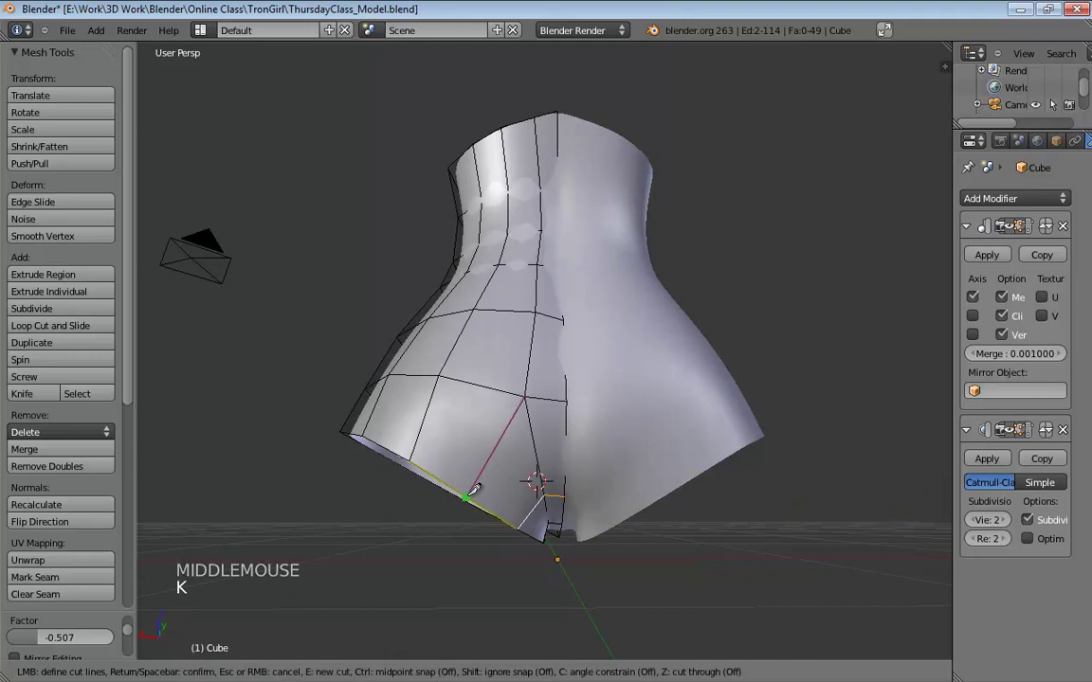
Finish and confirm the knife cut across the lower hip, bringing the mesh to 50 faces.
click(473, 491)
key(Return)
middle_drag(474, 487, 584, 410)
middle_drag(620, 439, 622, 482)
Switch to face select and pull the geometry beside the leg opening outward.
key(ctrl+Tab)
click(626, 504)
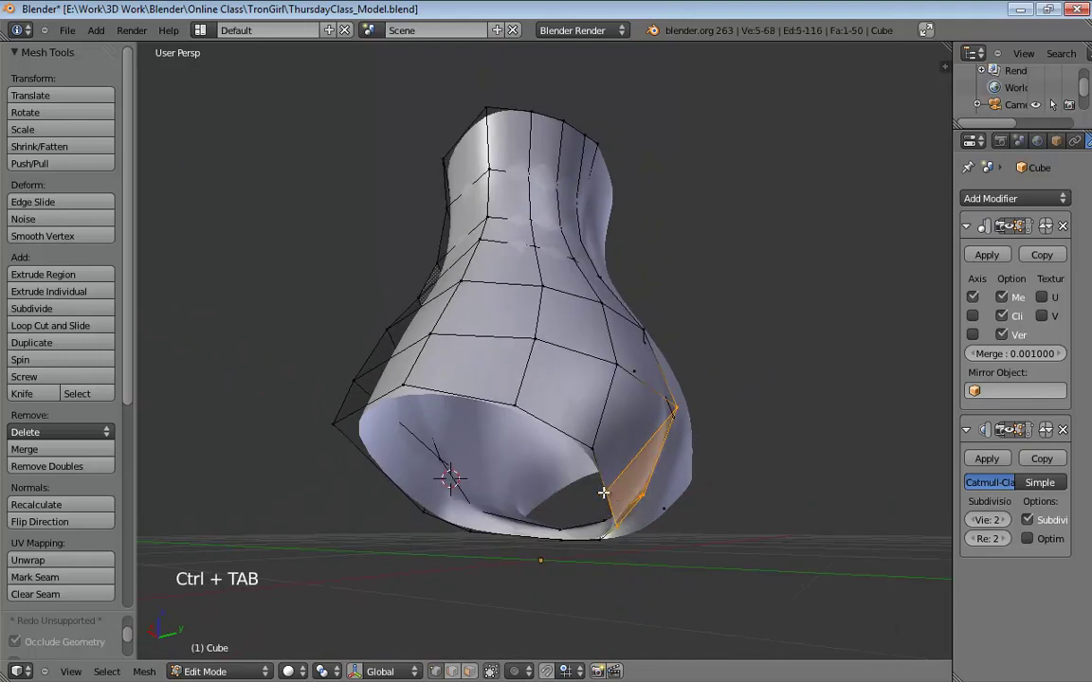
drag(603, 493, 633, 439)
middle_drag(633, 439, 594, 463)
Switch to Right Ortho side view and frame the hip and leg opening.
key(KP_1)
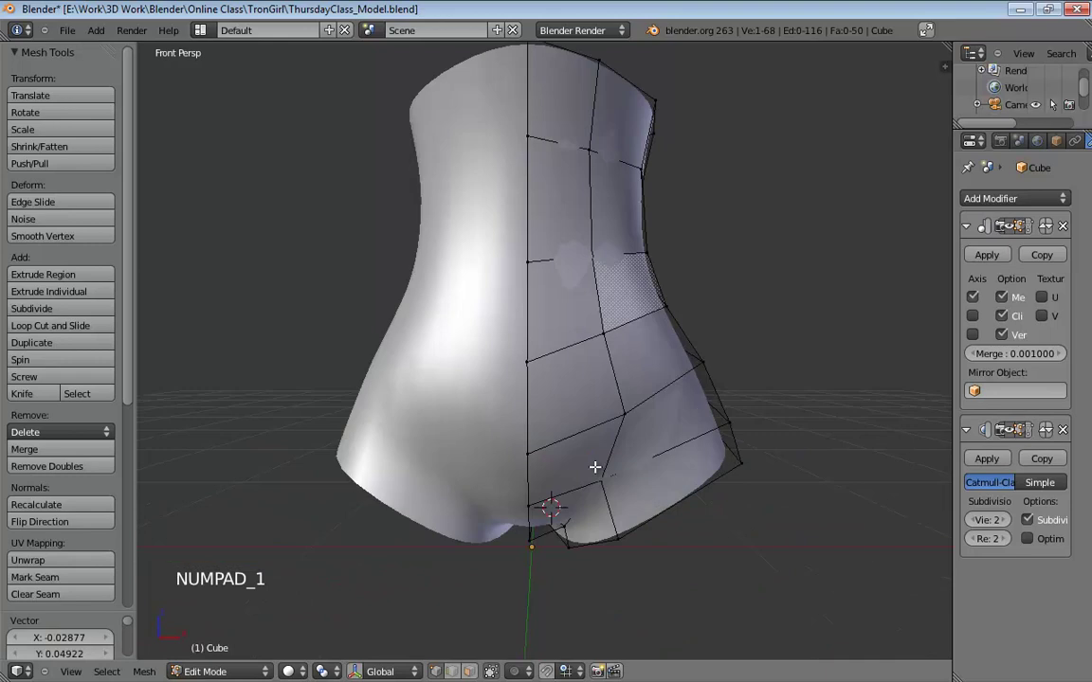
key(KP_3)
key(KP_5)
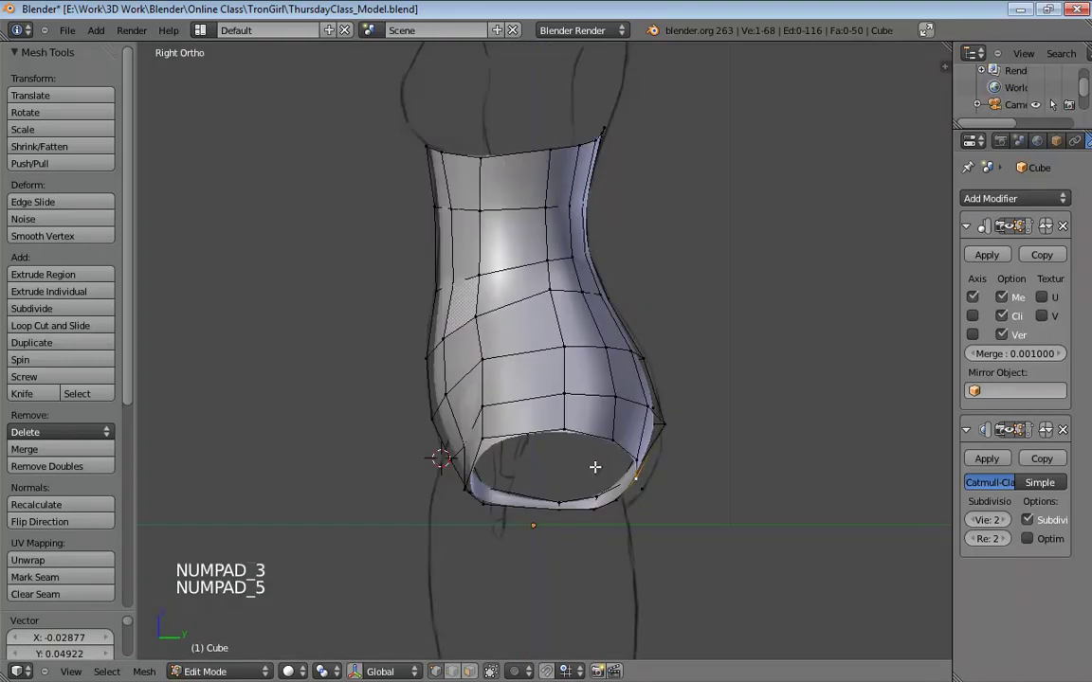
shift+middle_drag(684, 461, 592, 406)
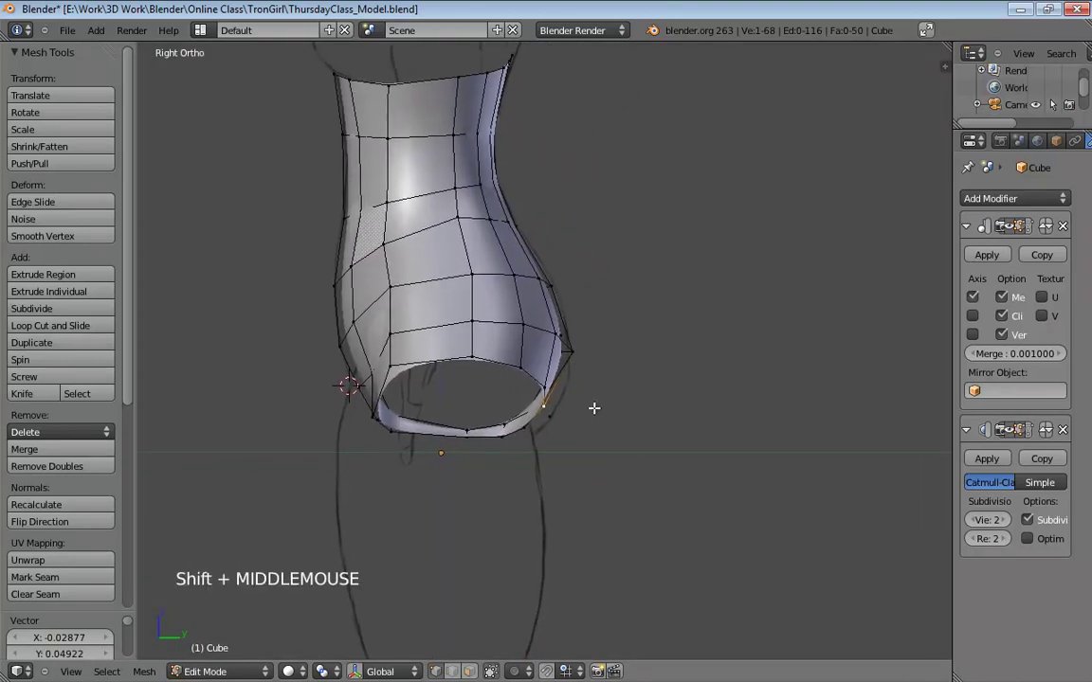
scroll(593, 408, up, 2)
scroll(594, 407, up, 1)
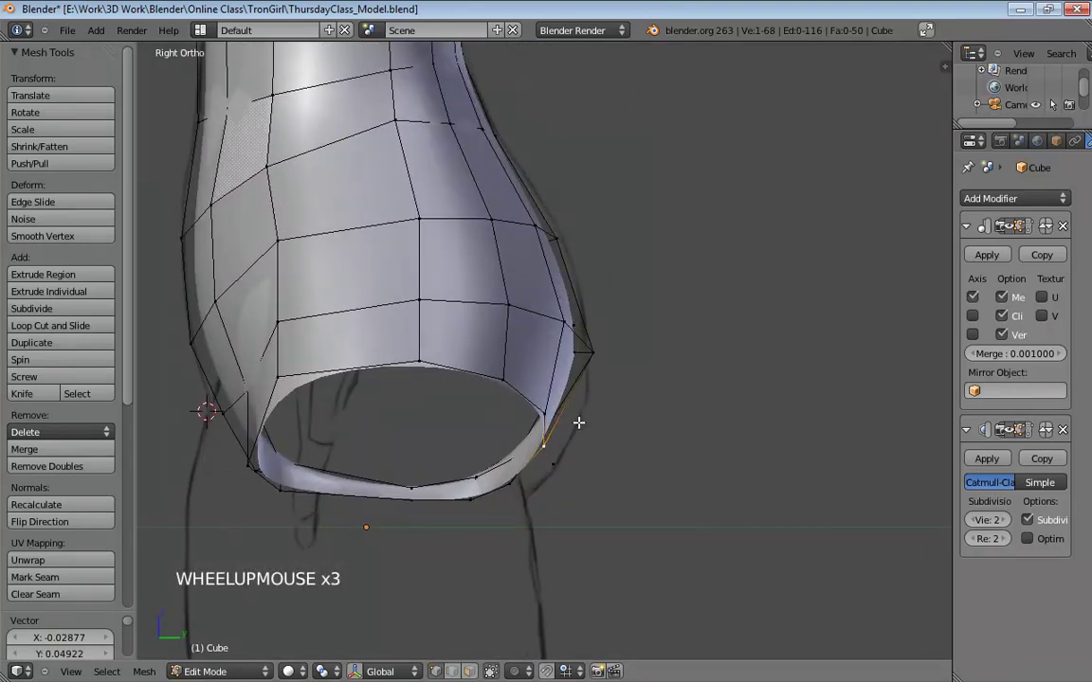
shift+middle_drag(459, 397, 622, 365)
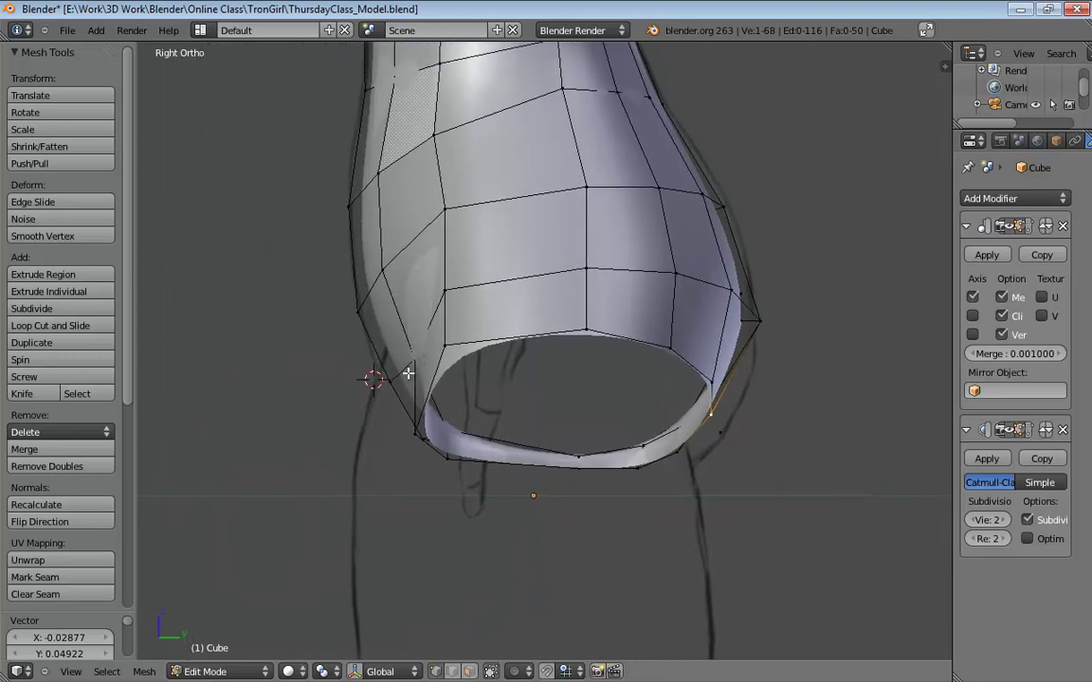
shift+middle_drag(391, 391, 479, 395)
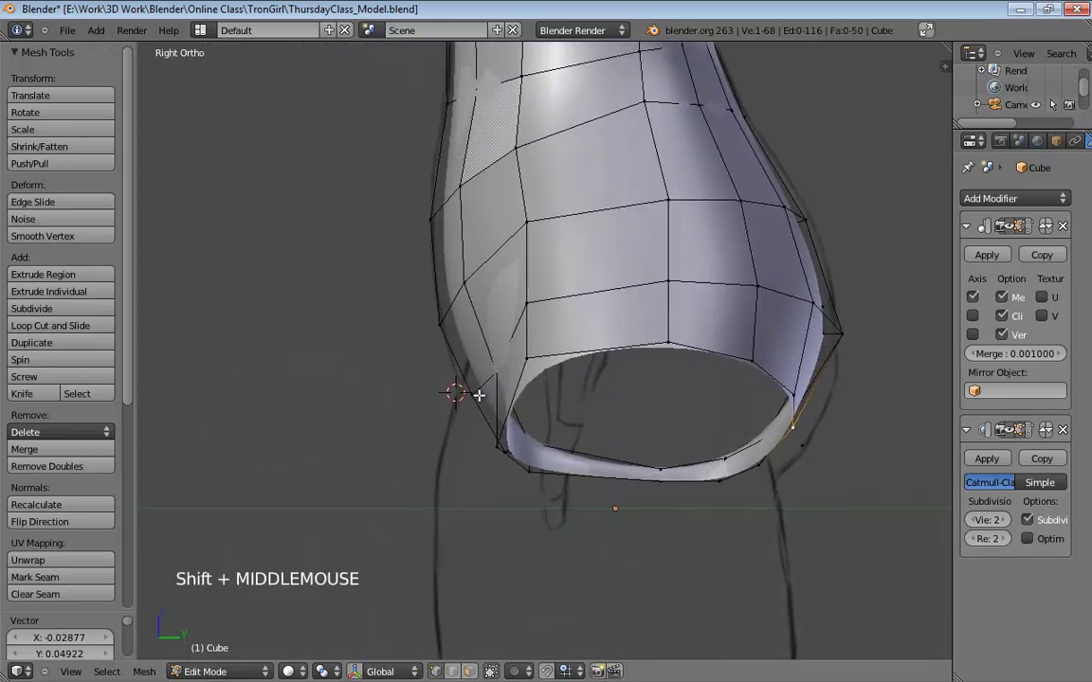
Move side vertices of the hip up onto the reference sketch.
drag(473, 394, 456, 378)
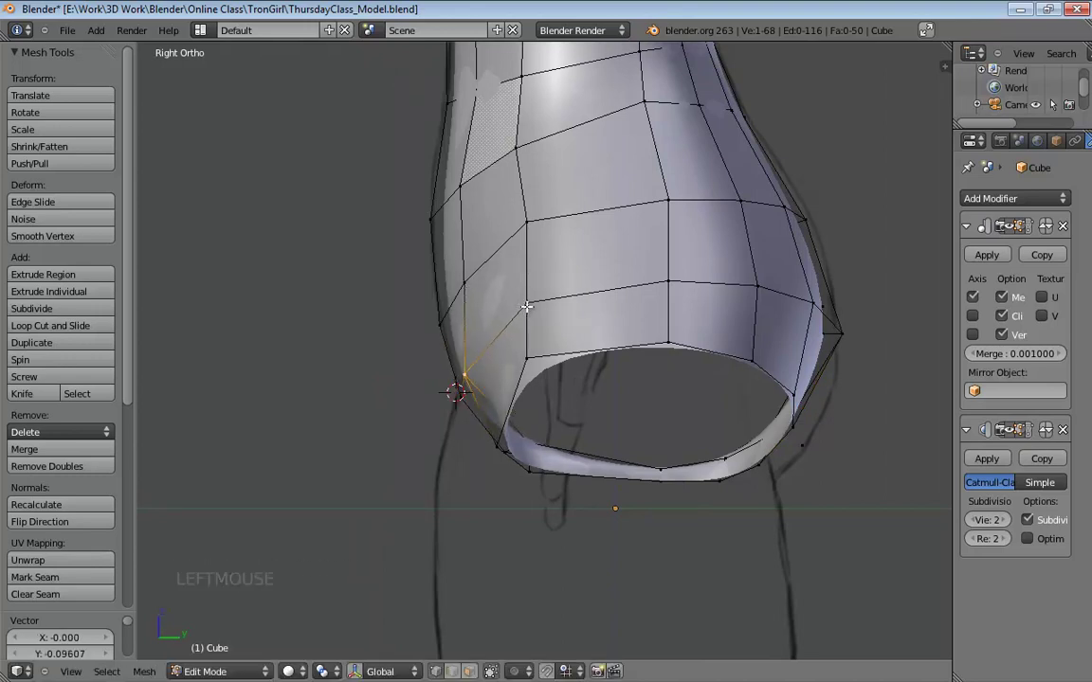
click(491, 309)
double_click(529, 222)
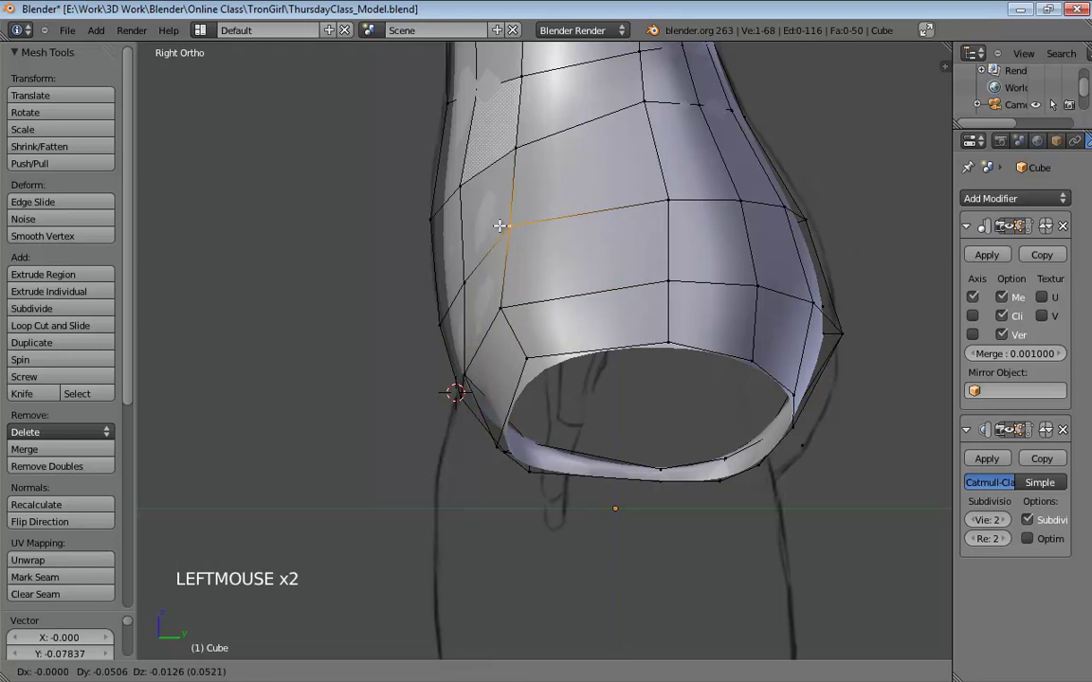
shift+middle_drag(593, 246, 604, 359)
click(527, 260)
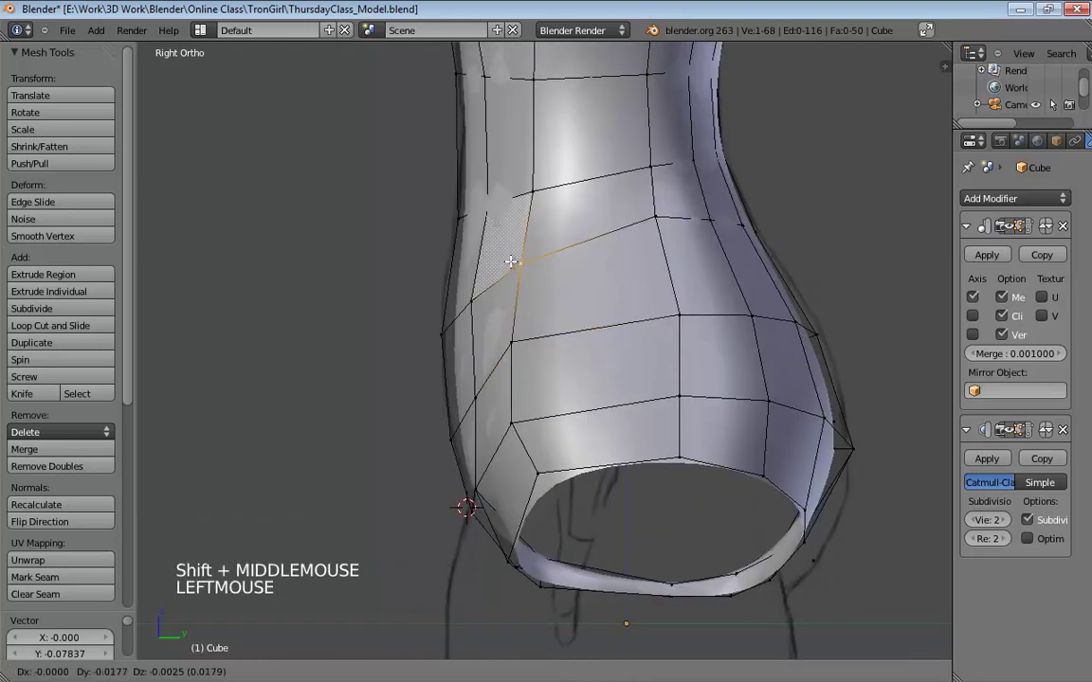
Show wireframe with only the coarse cage and drag two side vertices left onto the sketch outline.
key(z)
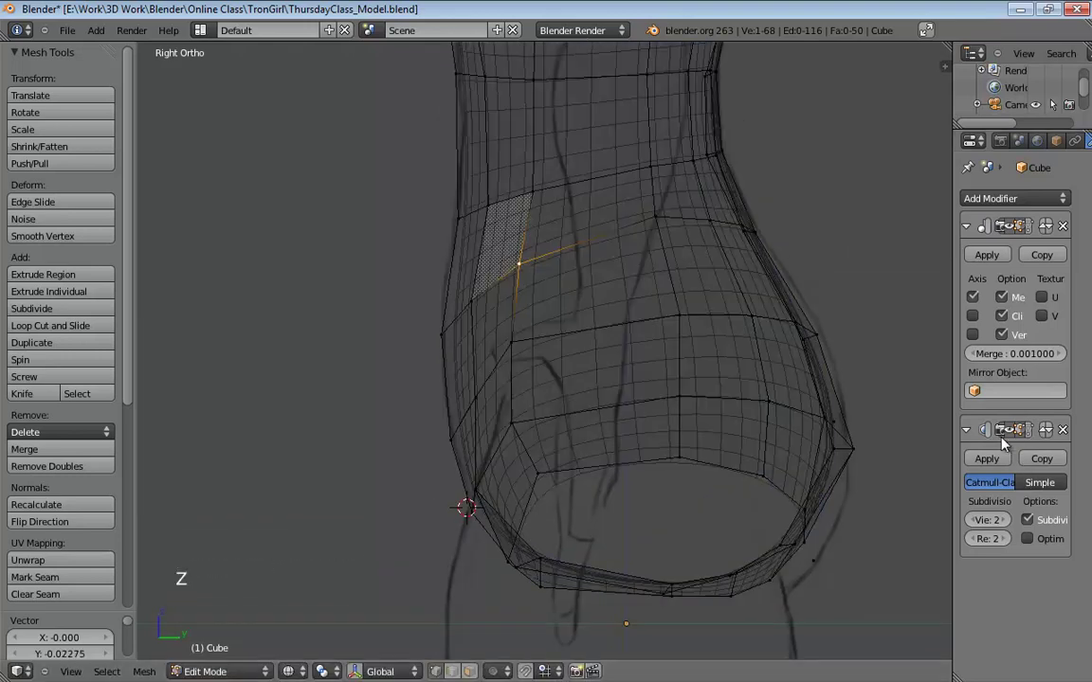
click(907, 388)
shift+middle_drag(541, 470, 603, 366)
drag(603, 365, 559, 371)
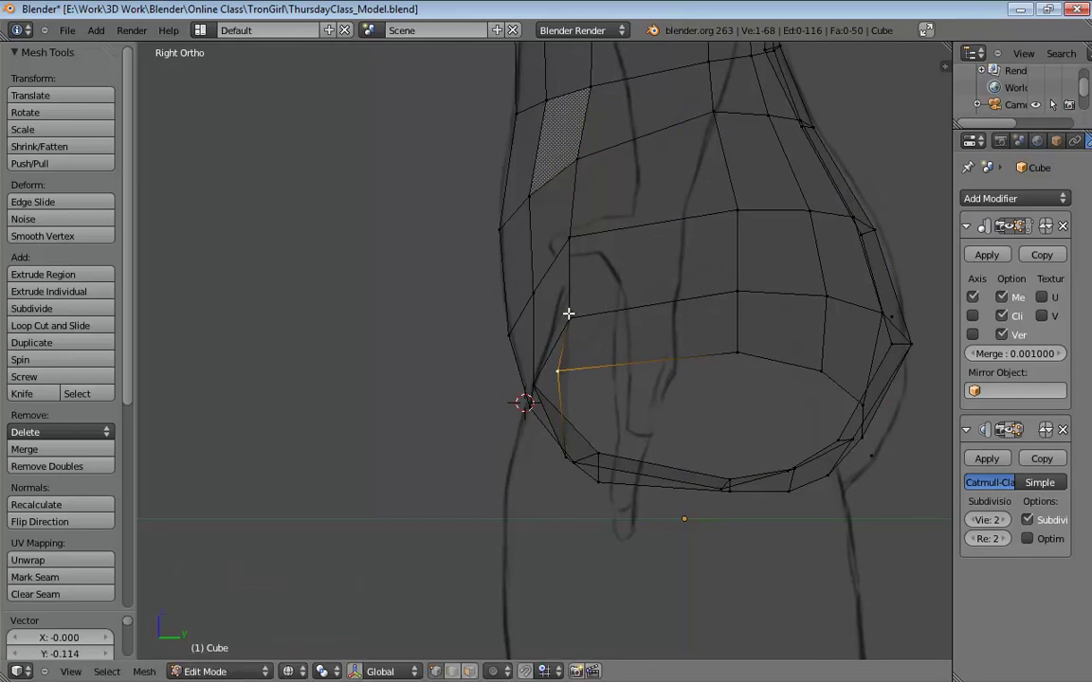
mouse_move(568, 459)
mouse_down()
mouse_move(512, 452)
mouse_move(590, 473)
mouse_move(554, 471)
mouse_up()
Move three lower rim vertices along the Y axis to match the sketch.
click(589, 453)
shift+middle_drag(707, 468, 562, 443)
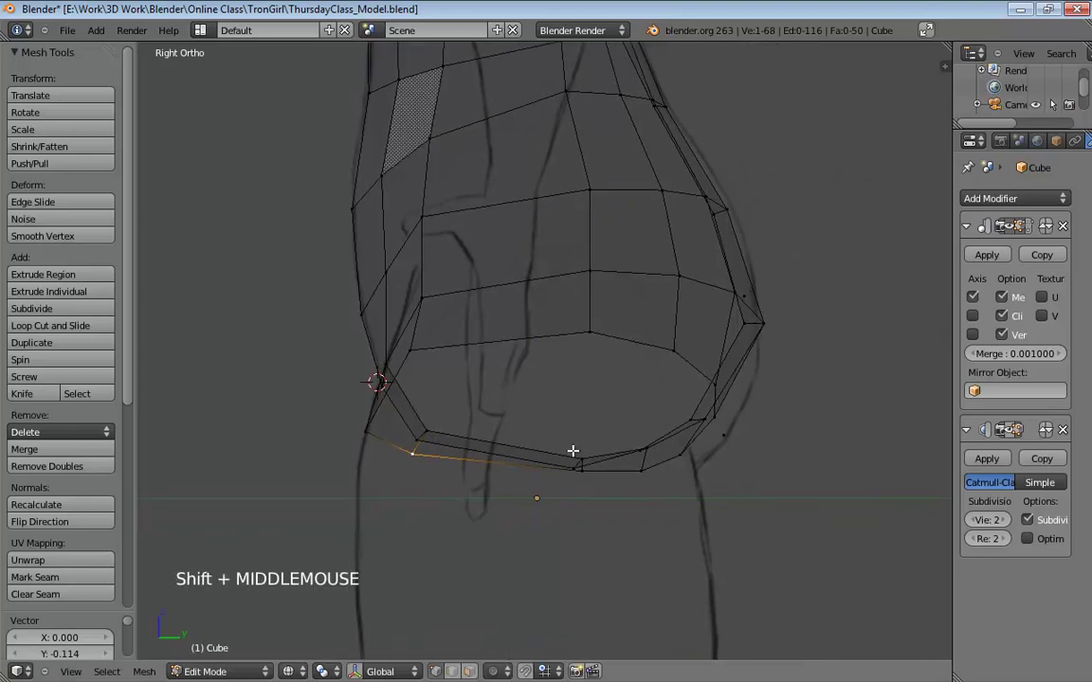
click(582, 462)
shift+click(620, 460)
shift+click(580, 466)
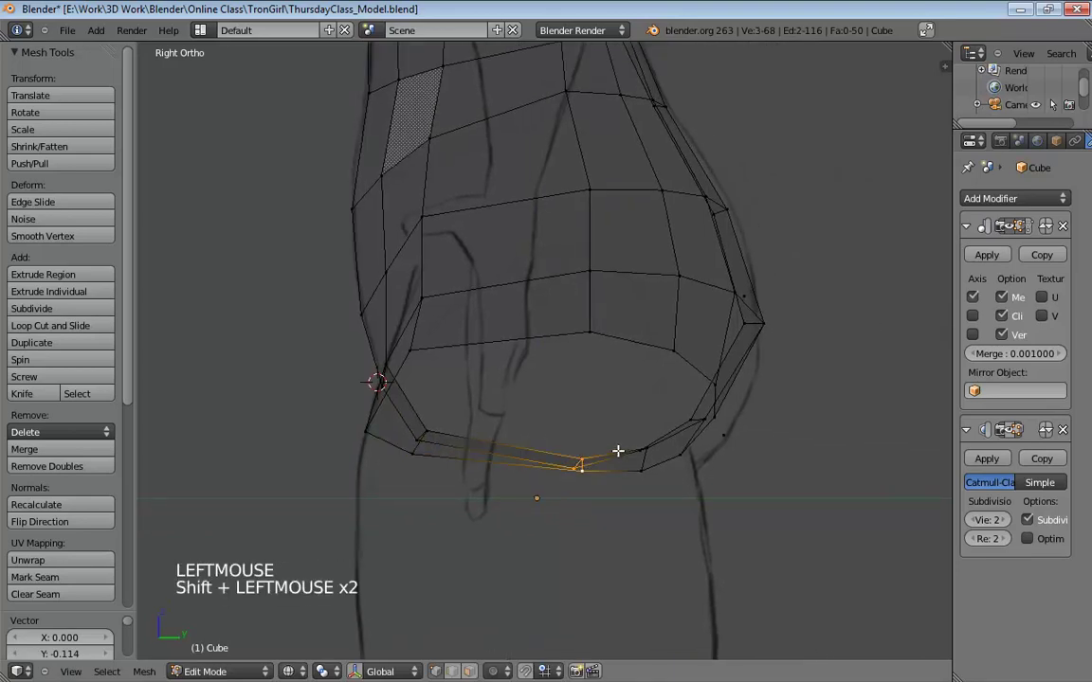
key(g)
key(y)
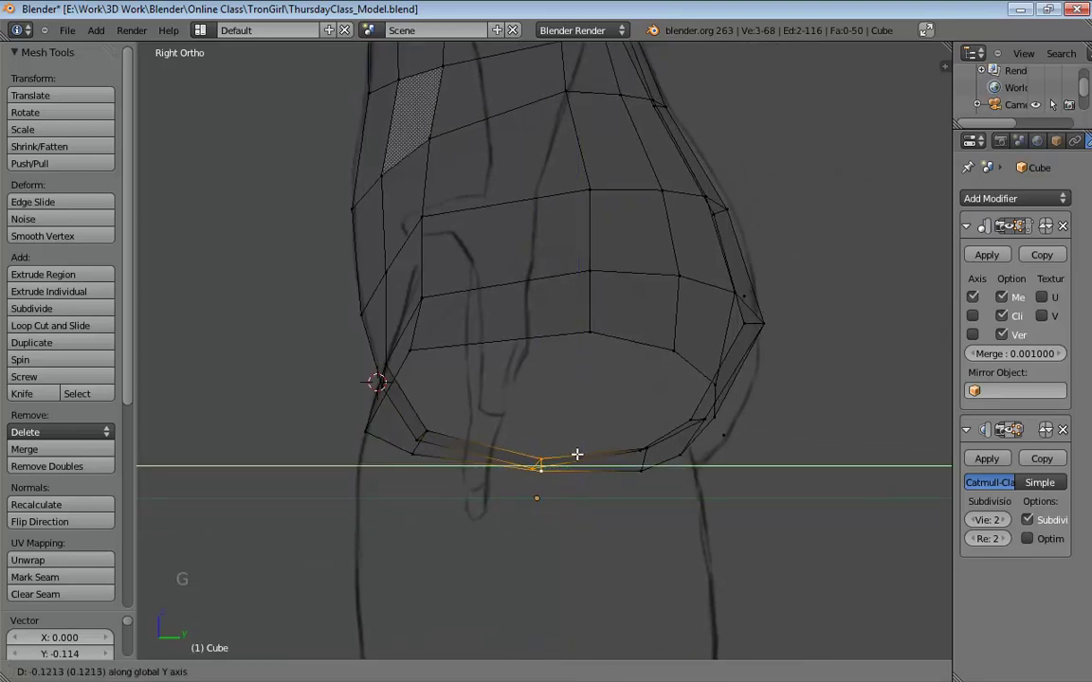
click(578, 455)
Pull further rim vertices down onto the sketch lines around the leg opening.
shift+middle_drag(692, 465, 723, 441)
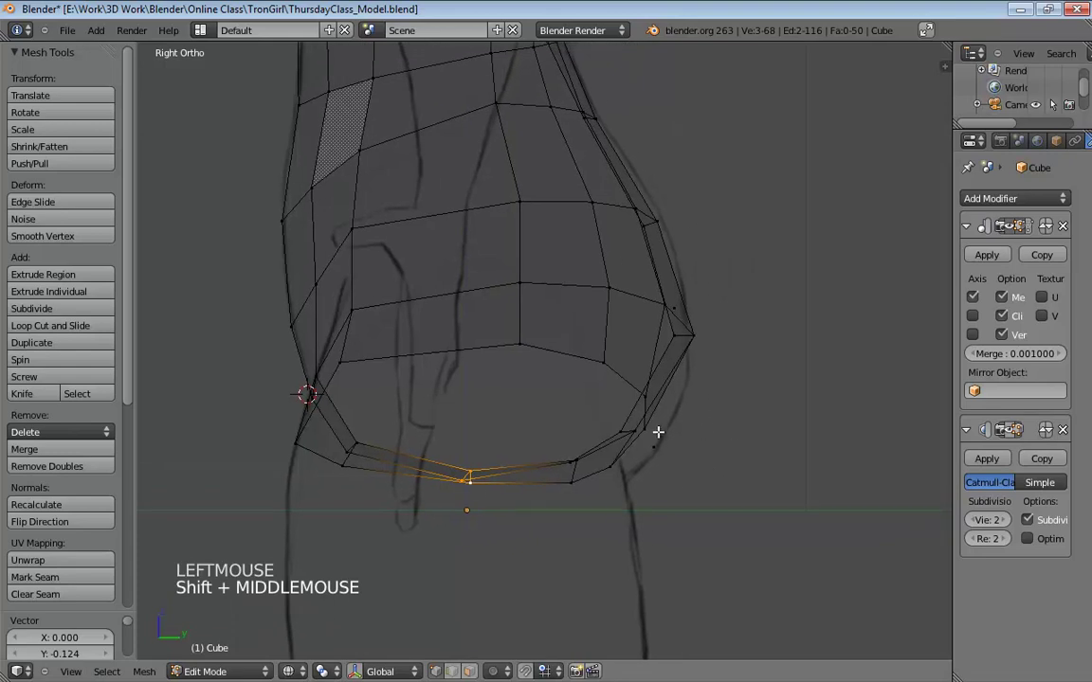
drag(639, 433, 659, 443)
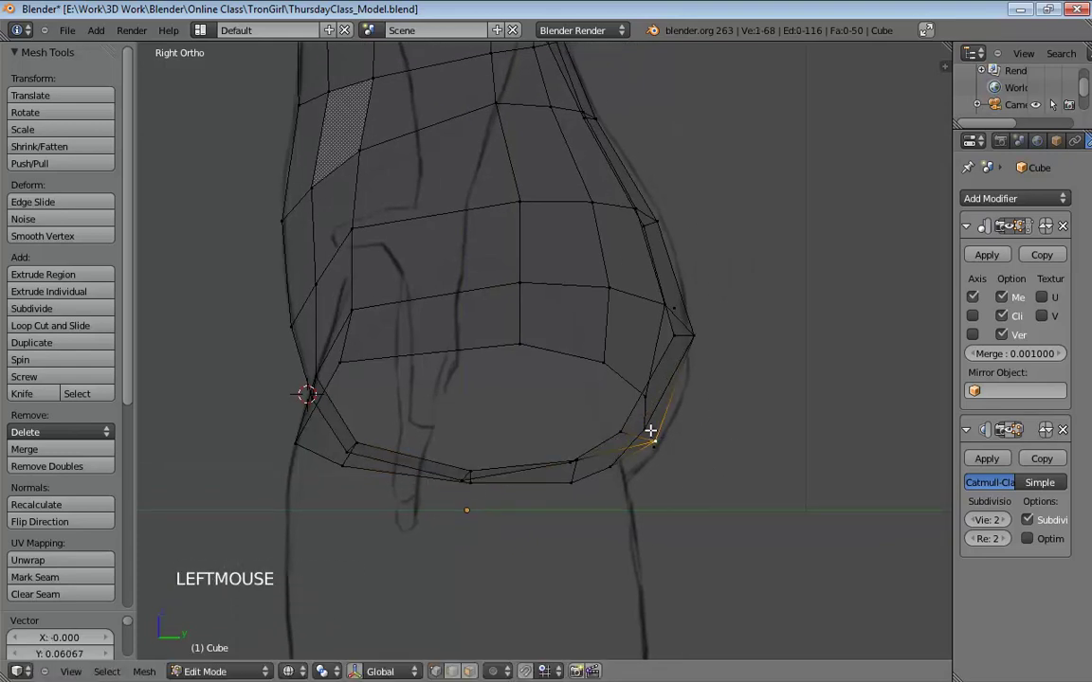
click(664, 443)
drag(703, 340, 625, 390)
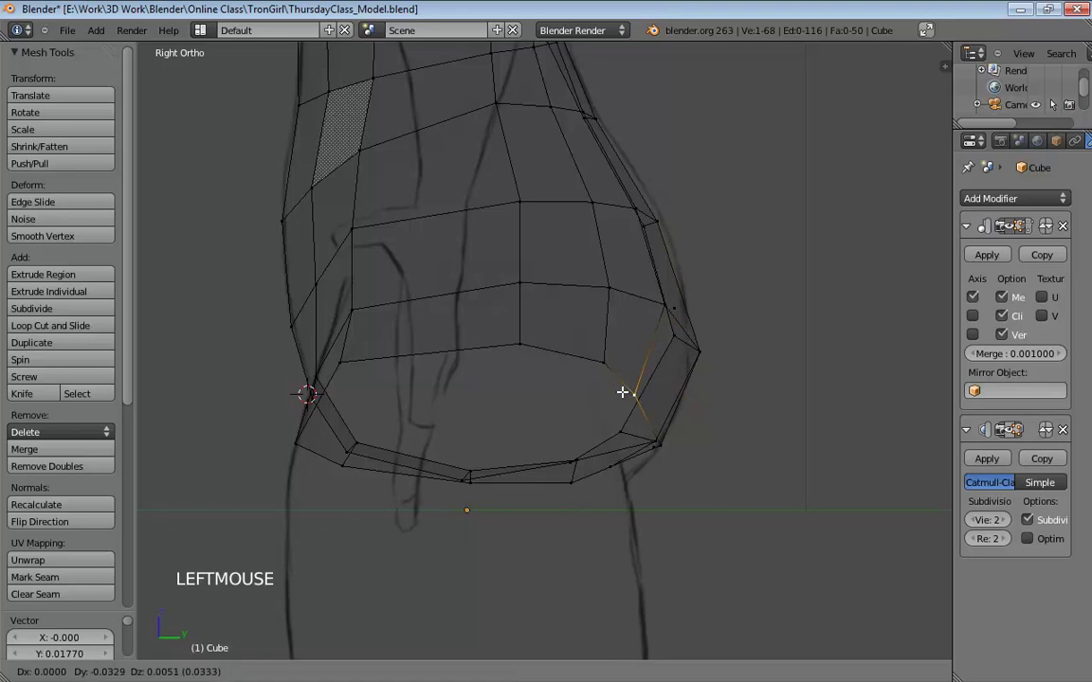
drag(581, 463, 570, 469)
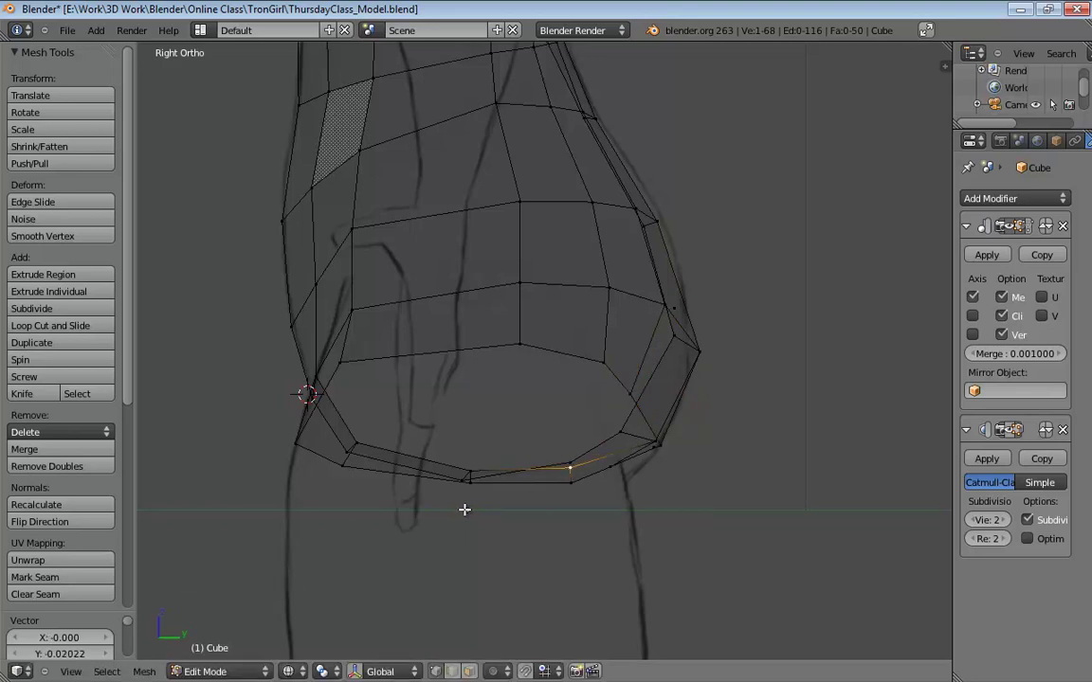
click(680, 308)
middle_drag(747, 312, 686, 369)
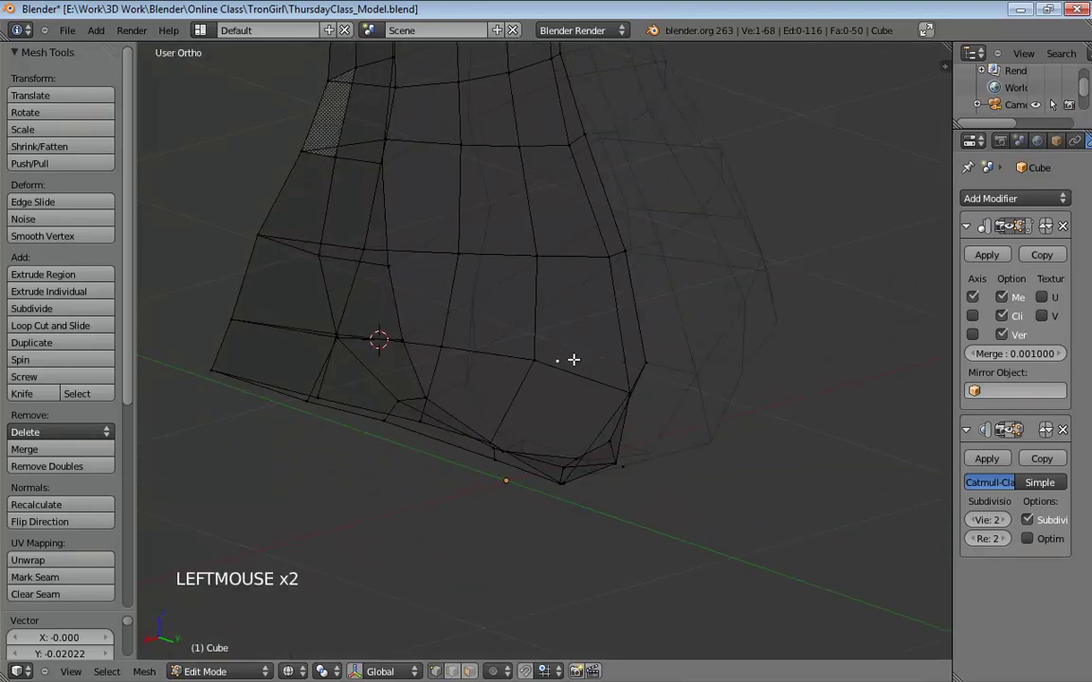
Delete a selected vertex and pick another vertex near the leg opening.
key(BackSpace)
key(Delete)
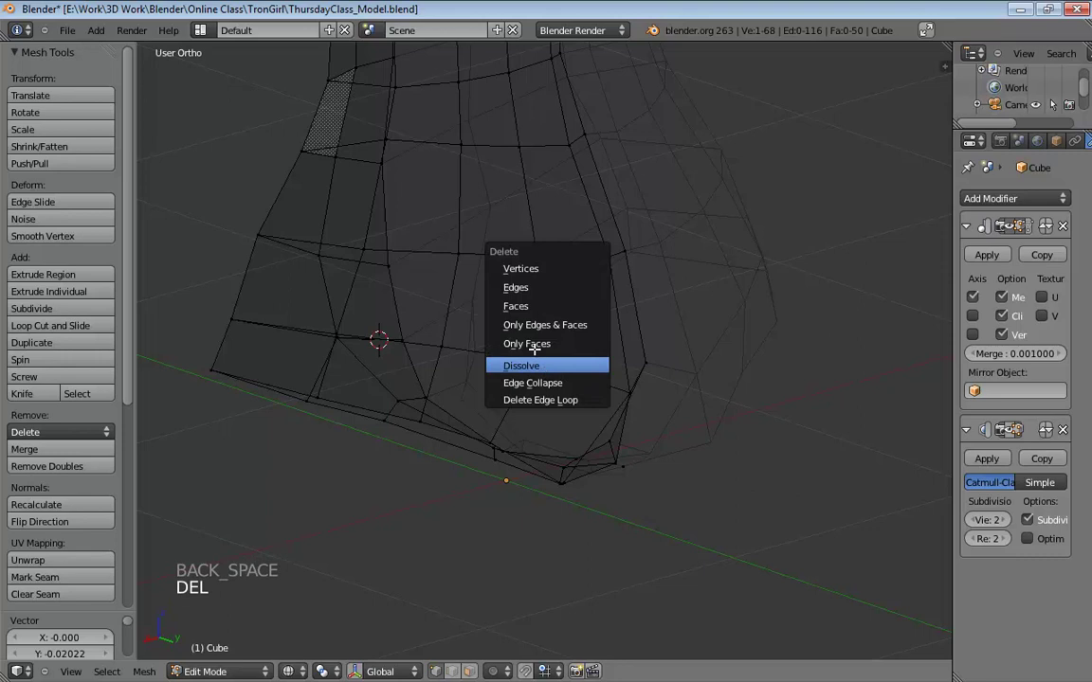
click(523, 268)
middle_drag(560, 304, 690, 288)
middle_drag(694, 335, 648, 456)
click(650, 465)
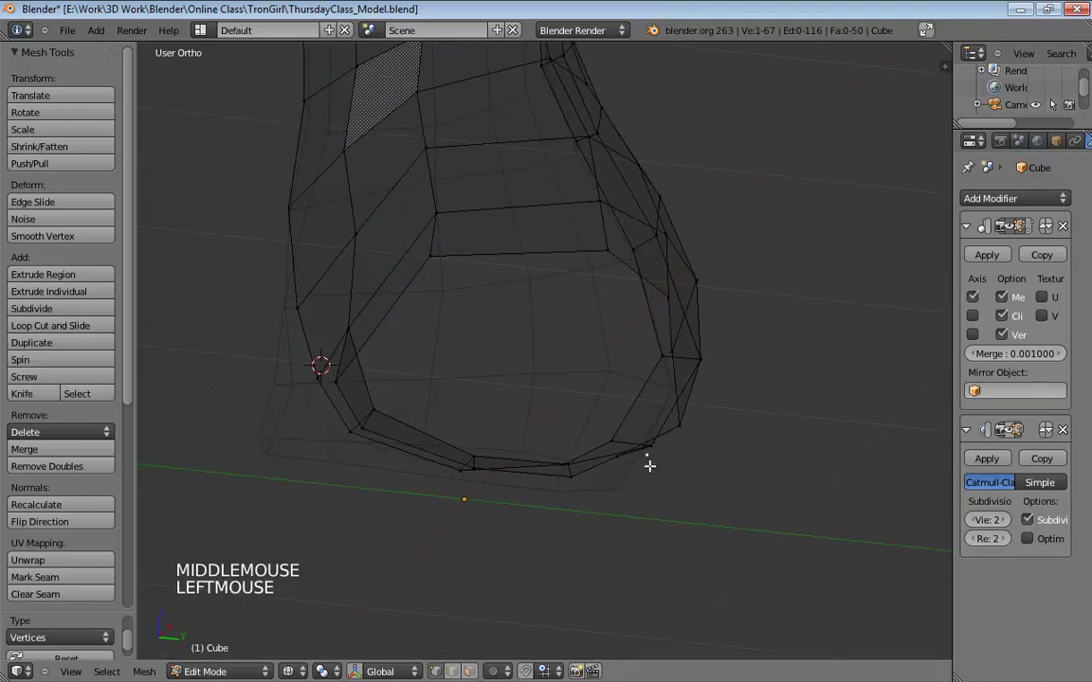
middle_drag(713, 486, 439, 542)
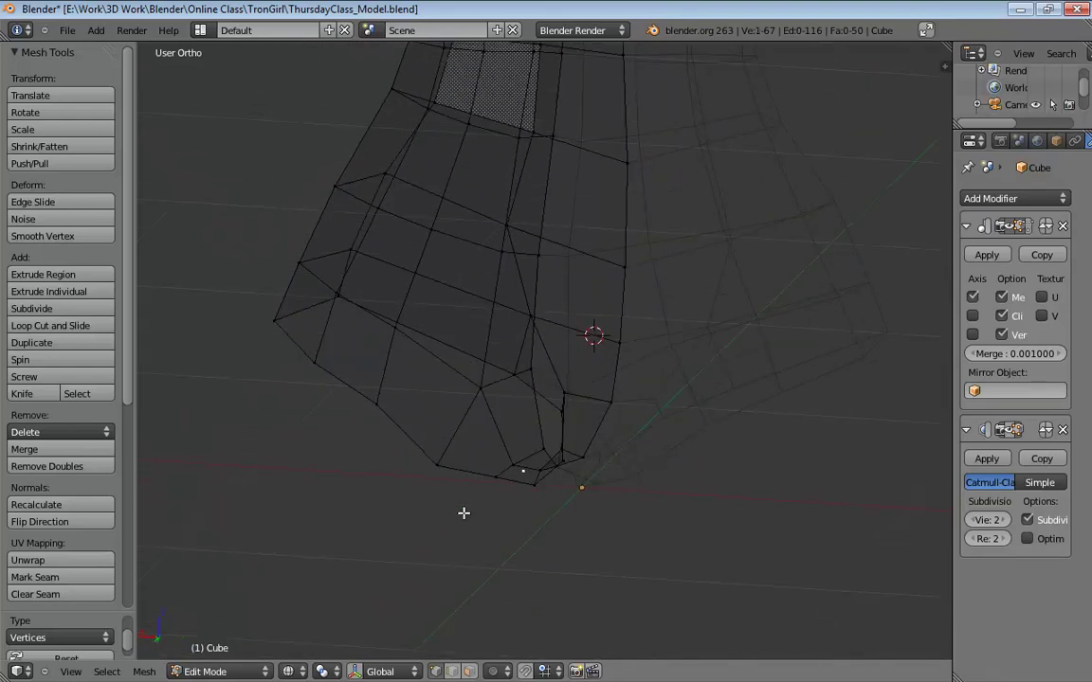
key(x)
key(Escape)
Tweak a vertex near the crotch and switch back to solid shading.
middle_drag(471, 492, 550, 419)
click(568, 414)
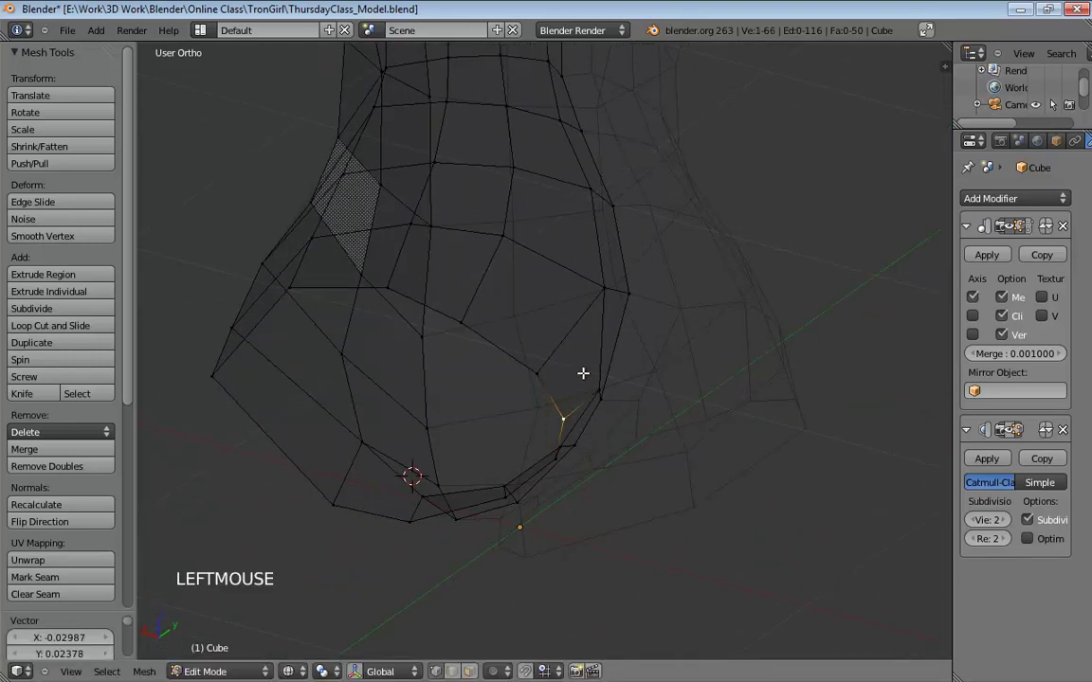
middle_drag(582, 373, 478, 451)
drag(474, 453, 461, 460)
middle_drag(460, 461, 605, 471)
click(606, 473)
middle_click(658, 435)
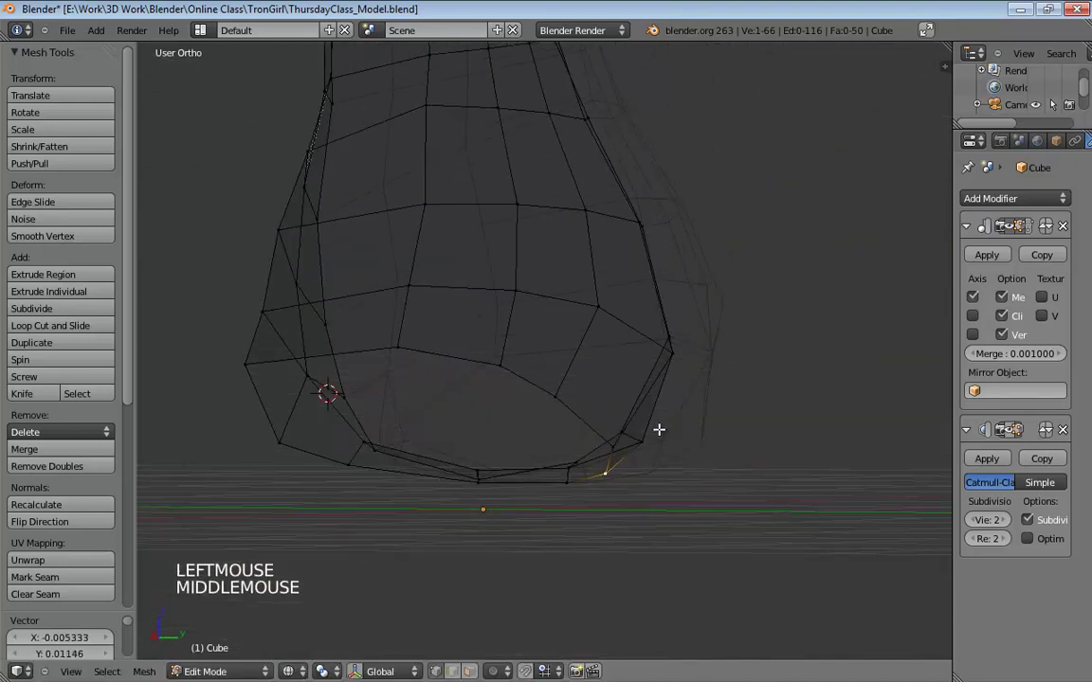
key(z)
Inspect both sides of the torso, then view it flat from the front over the sketch.
mouse_move(658, 428)
middle_down()
mouse_move(555, 384)
mouse_move(633, 346)
mouse_move(629, 383)
mouse_move(596, 417)
mouse_move(532, 373)
mouse_move(519, 392)
mouse_move(679, 419)
mouse_move(566, 394)
mouse_move(760, 406)
mouse_move(631, 407)
mouse_move(666, 395)
mouse_move(642, 398)
middle_up()
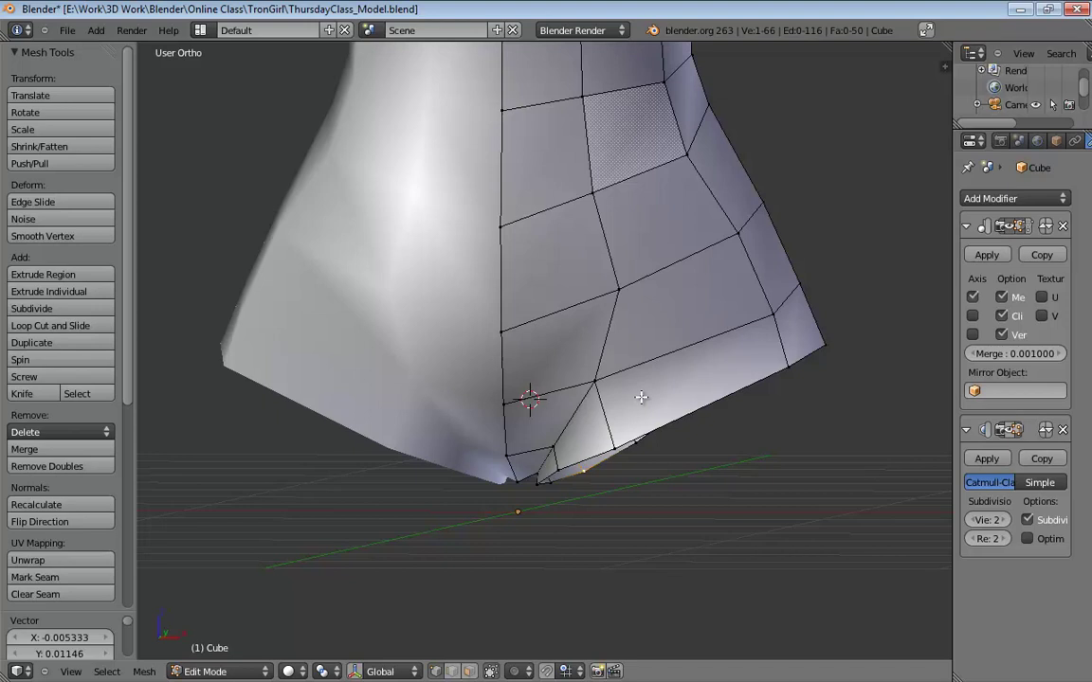
middle_drag(690, 426, 310, 405)
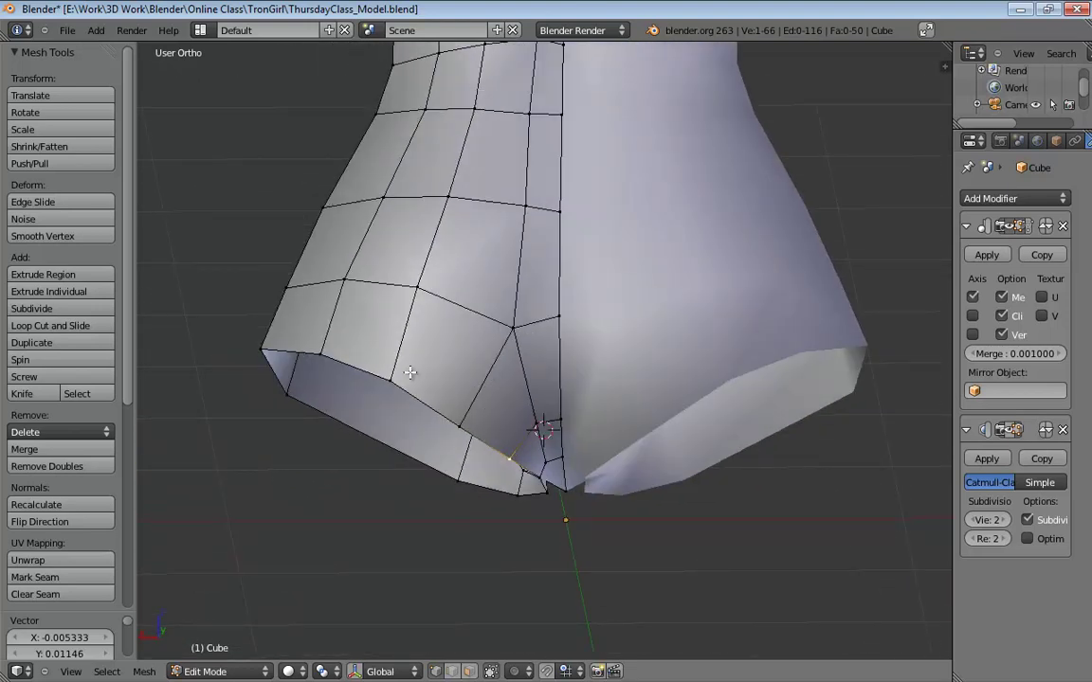
middle_drag(409, 372, 614, 397)
key(KP_5)
scroll(536, 402, down, 5)
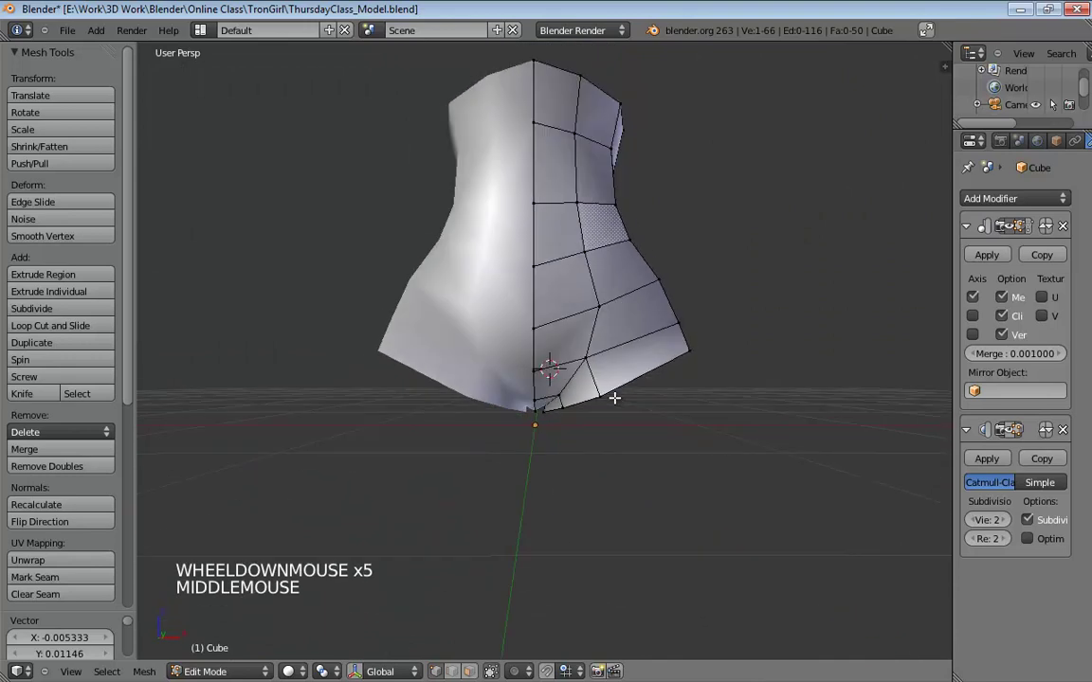
key(KP_1)
Switch to orthographic wireframe display and zoom in on the hip in front view.
key(KP_5)
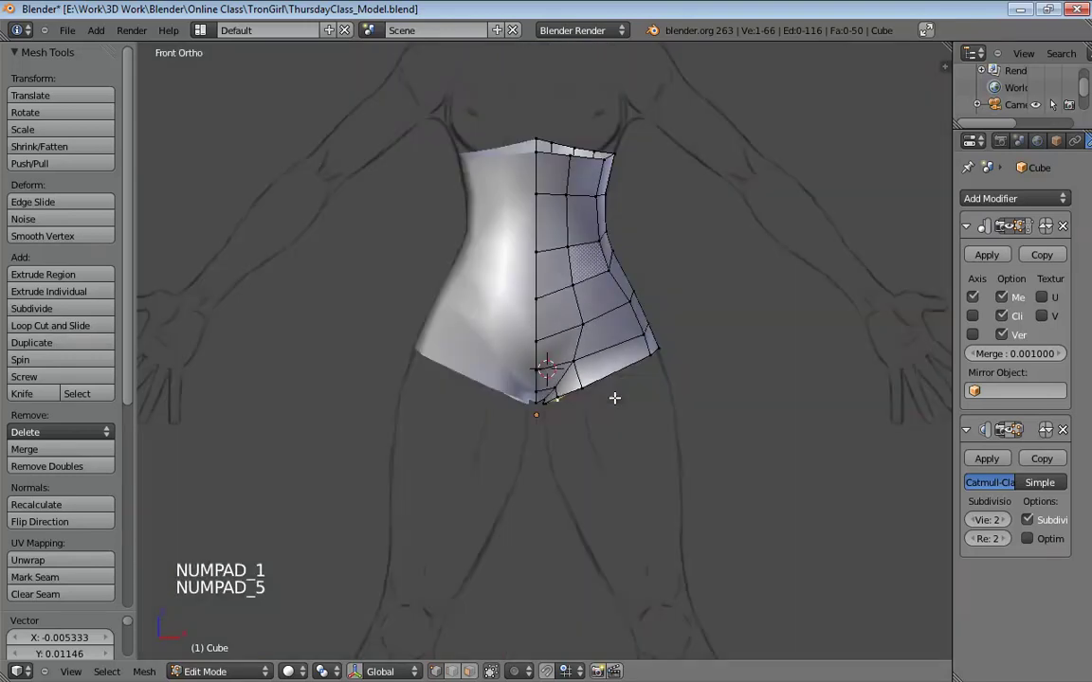
scroll(576, 386, up, 2)
key(z)
middle_drag(577, 383, 559, 358)
key(KP_1)
scroll(552, 382, up, 2)
scroll(552, 382, up, 3)
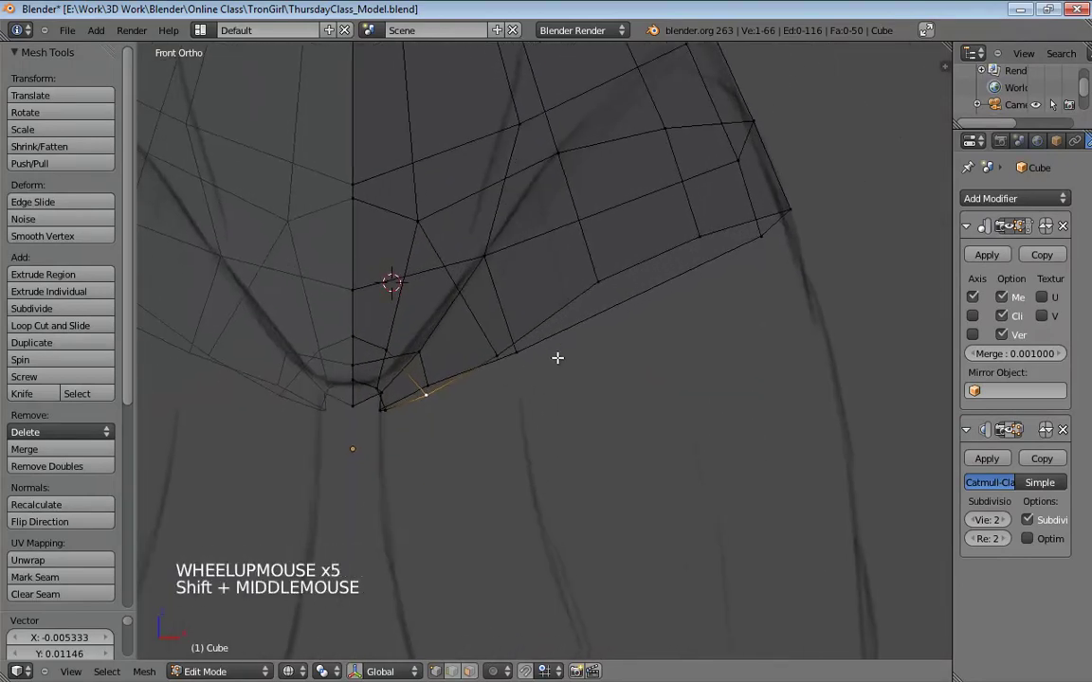
scroll(531, 377, up, 2)
Move the bottom and outer hip-edge vertices up onto the front sketch outline.
click(308, 431)
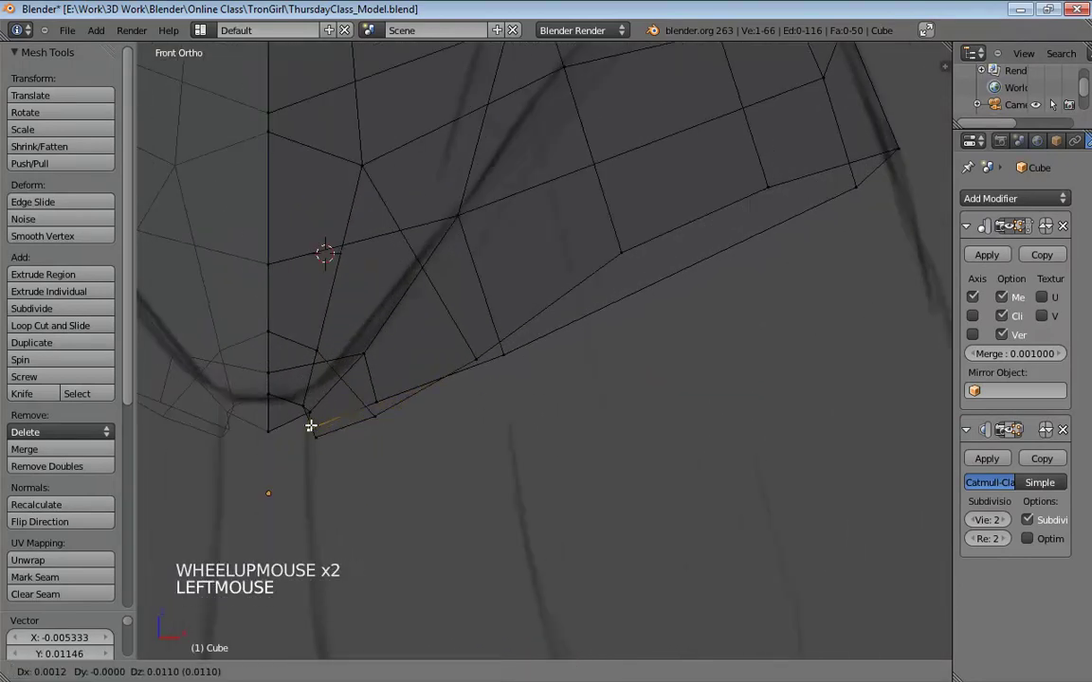
click(307, 429)
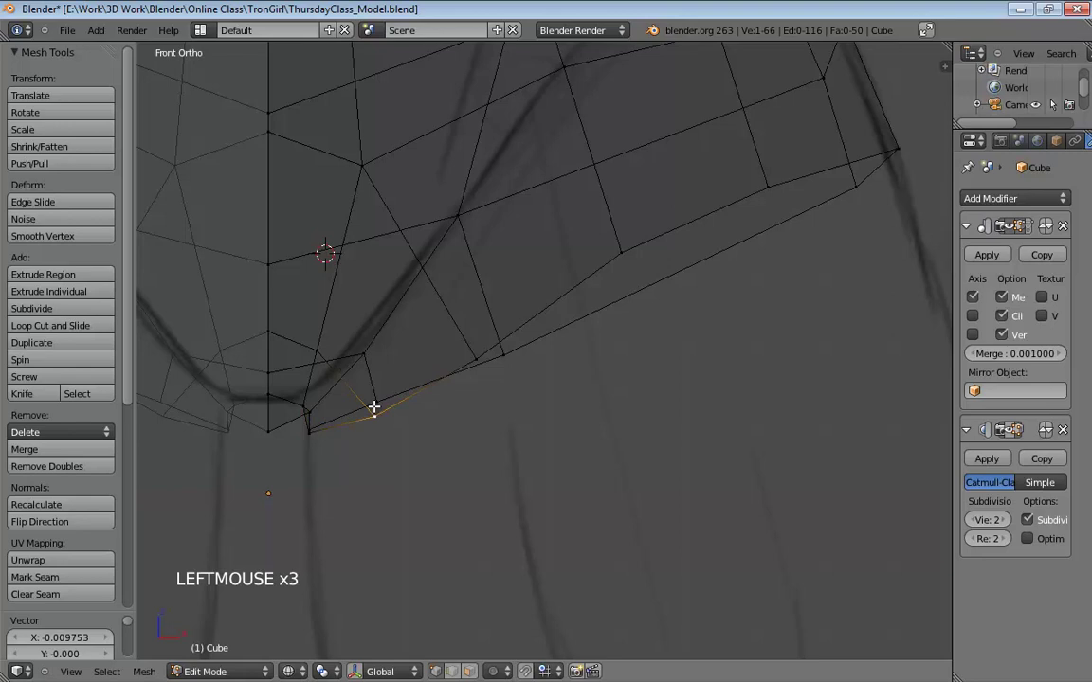
drag(374, 408, 376, 391)
click(472, 356)
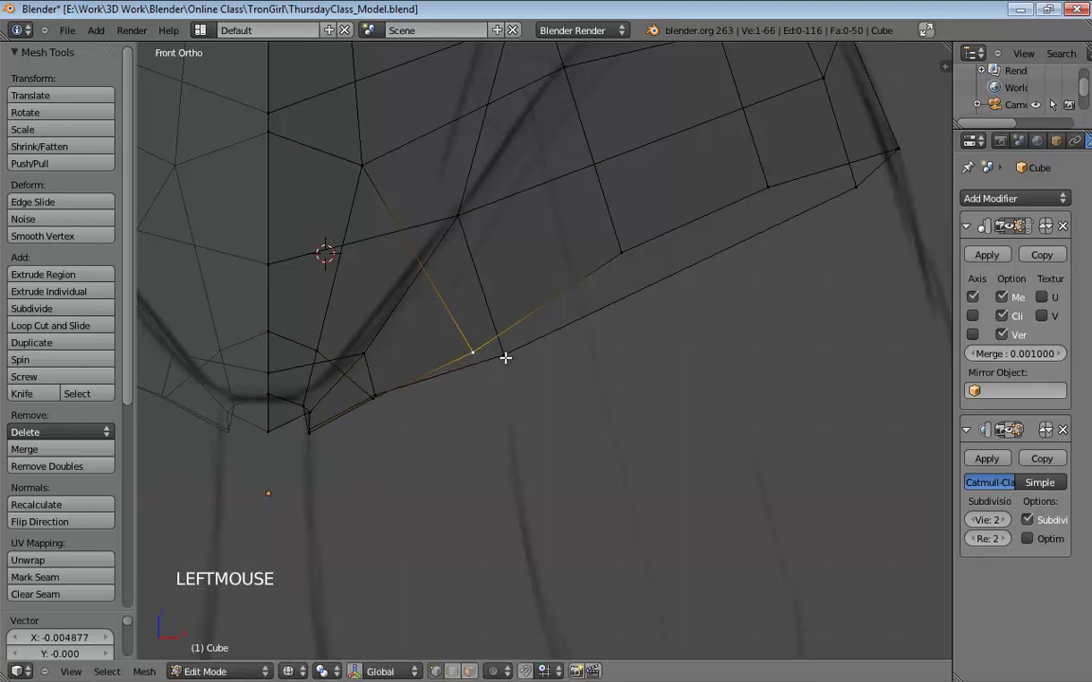
drag(505, 358, 497, 337)
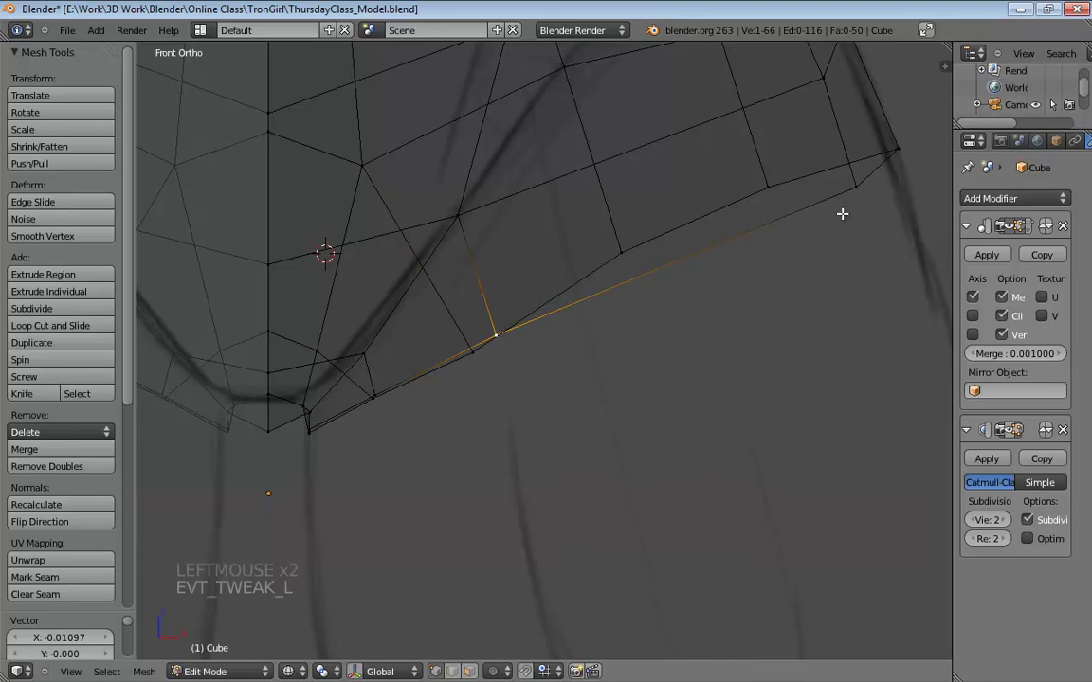
shift+middle_drag(841, 214, 827, 273)
drag(827, 273, 803, 247)
Check the shape in 3D, then pull more hip-corner vertices onto the front outline.
scroll(573, 330, down, 3)
middle_drag(578, 332, 533, 314)
scroll(591, 339, down, 4)
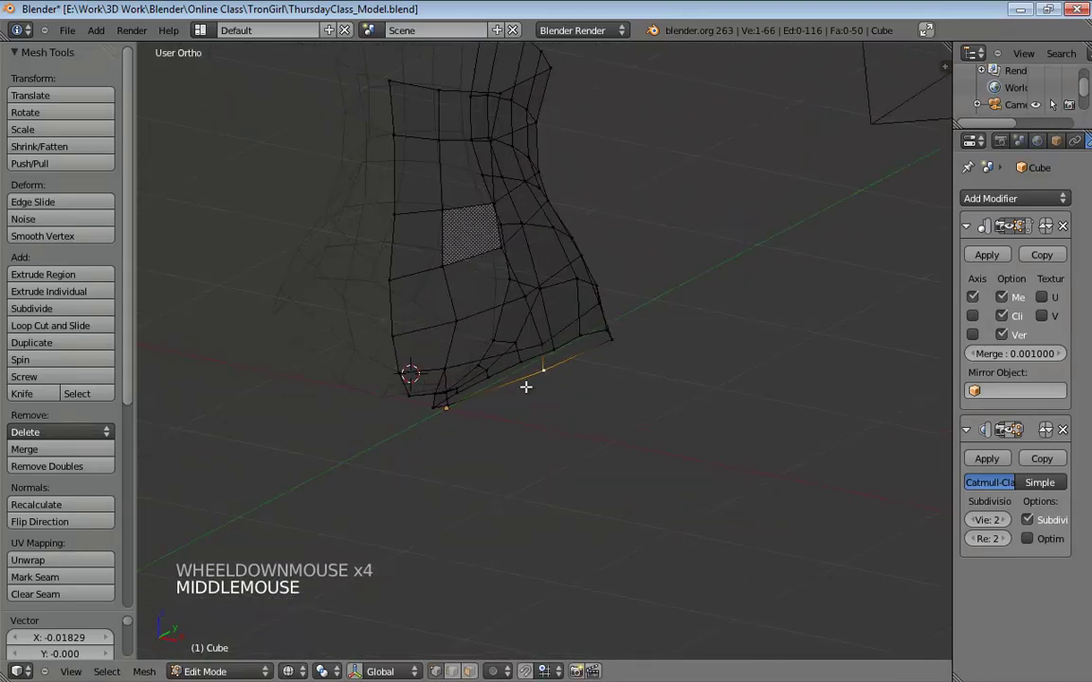
middle_drag(526, 387, 570, 377)
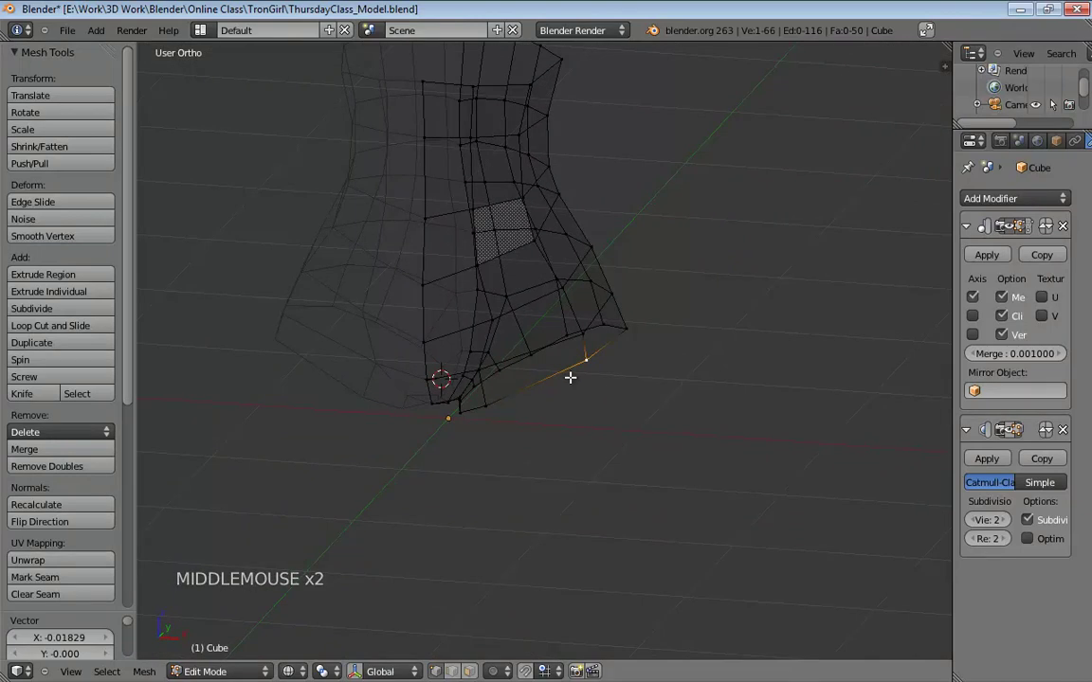
key(KP_1)
shift+middle_drag(594, 361, 534, 406)
scroll(534, 407, up, 5)
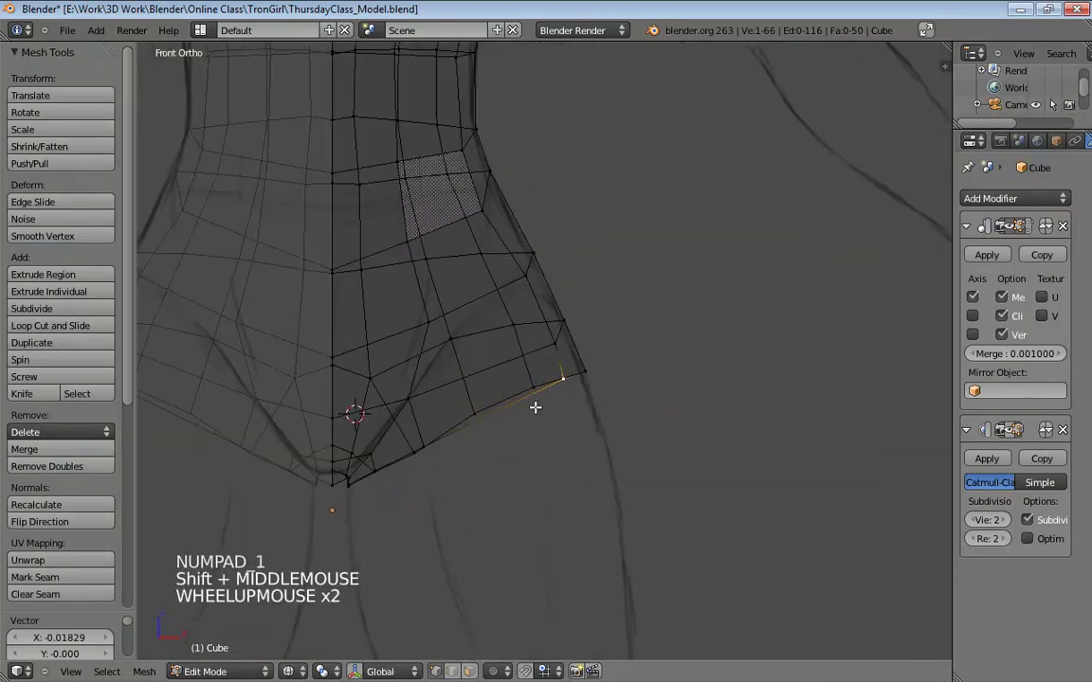
click(559, 329)
click(611, 372)
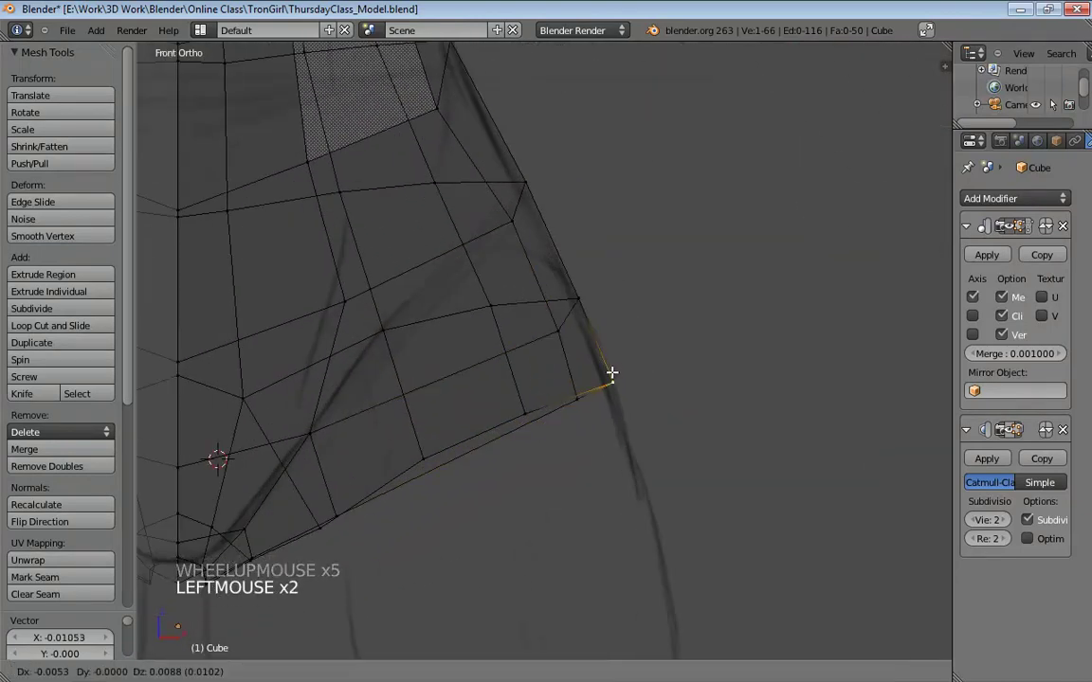
drag(526, 409, 520, 385)
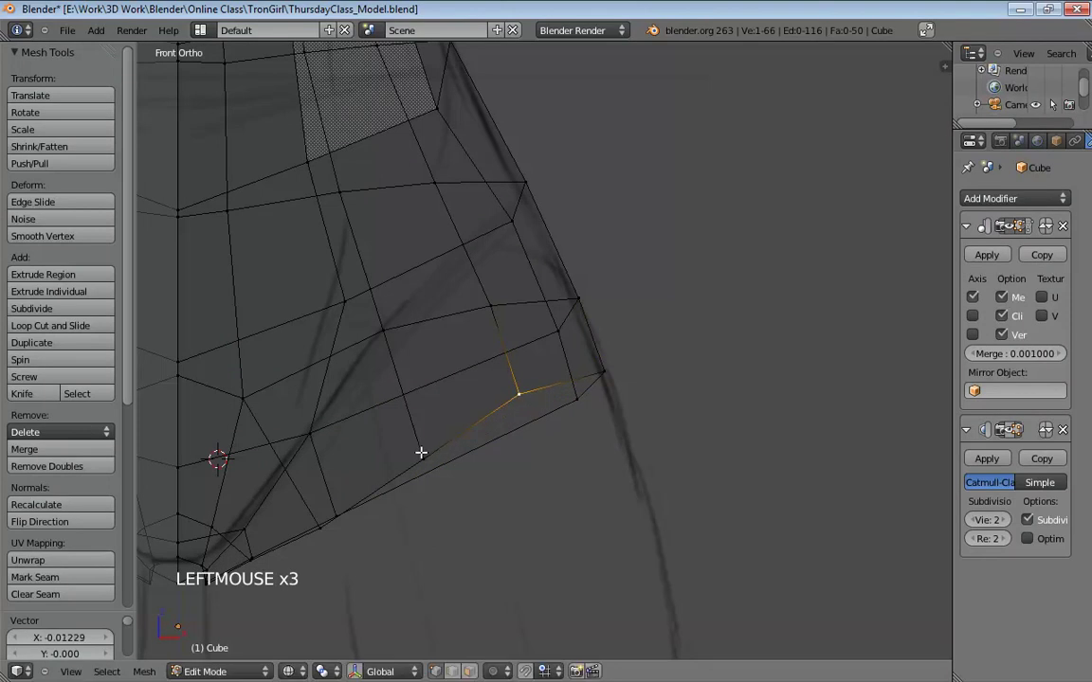
drag(422, 451, 417, 442)
In right view, move the leg-opening side vertex to match the side sketch.
middle_drag(726, 378, 676, 308)
scroll(527, 398, down, 4)
key(KP_3)
scroll(709, 426, up, 4)
click(594, 277)
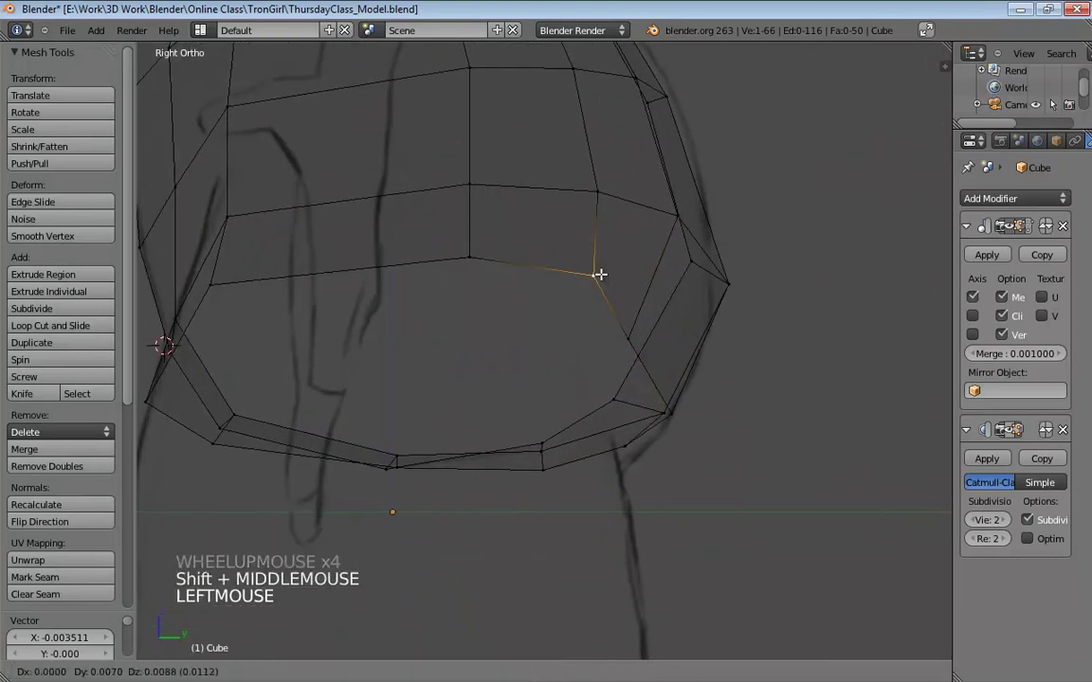
drag(633, 333, 671, 312)
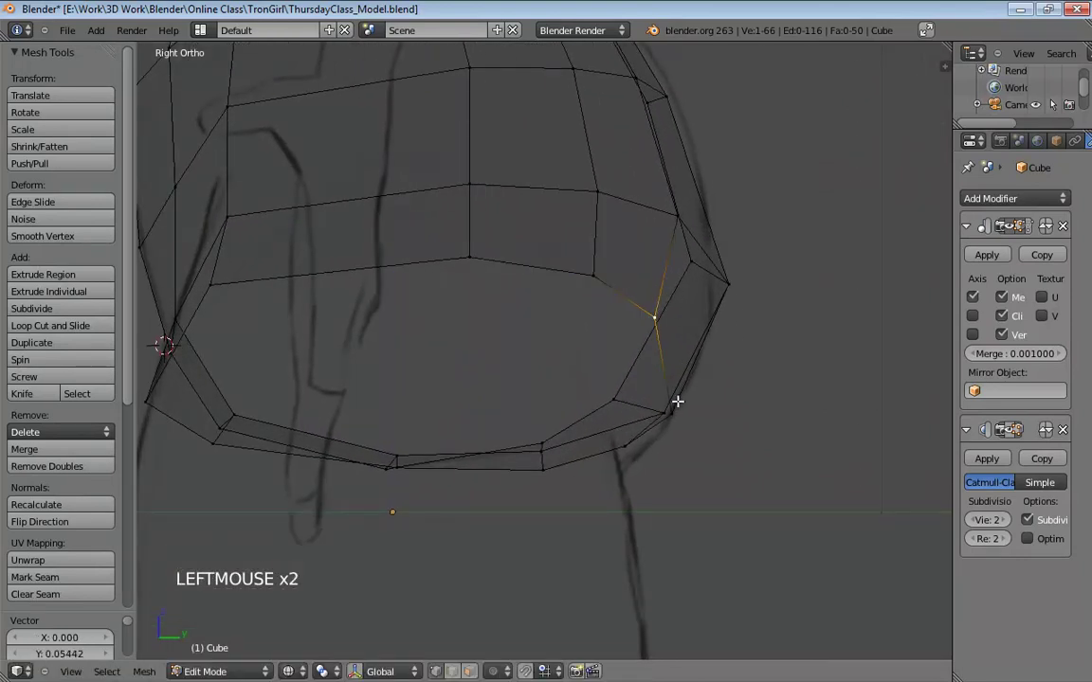
click(471, 252)
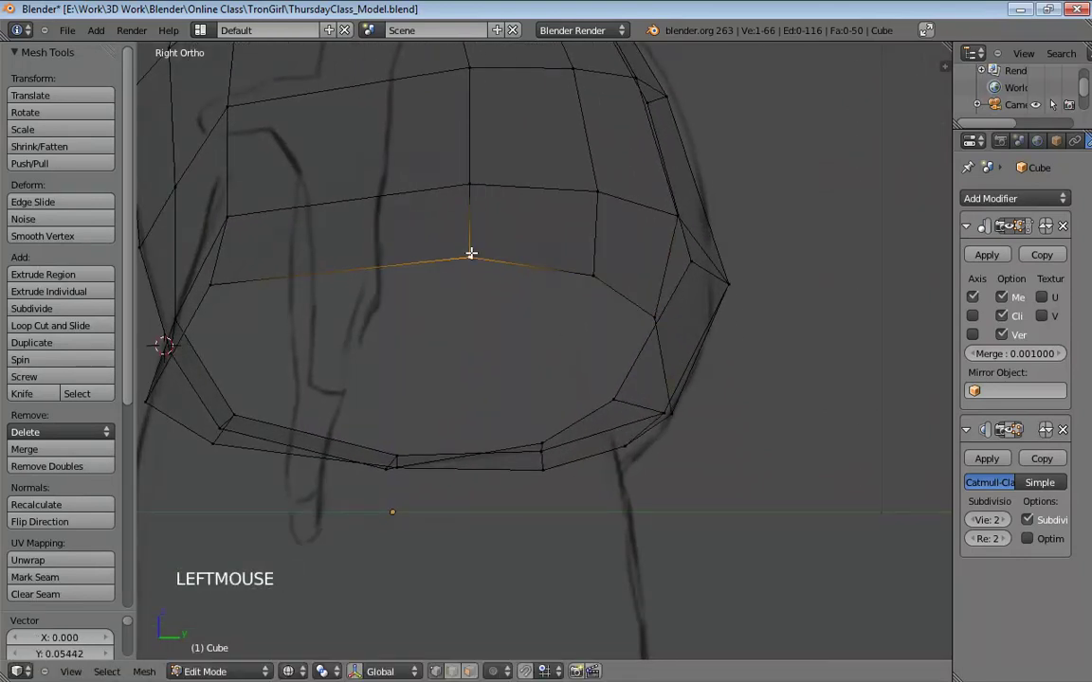
click(227, 219)
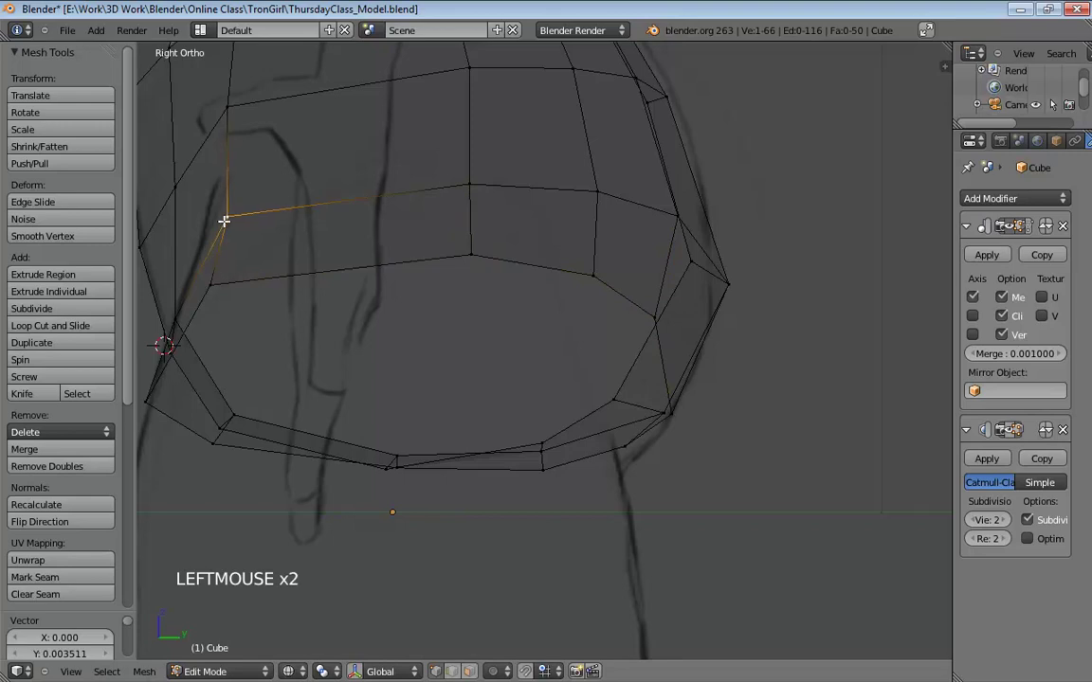
Extrude the leg-opening edge loop into a narrow new ring.
key(ctrl+Tab)
alt+click(289, 275)
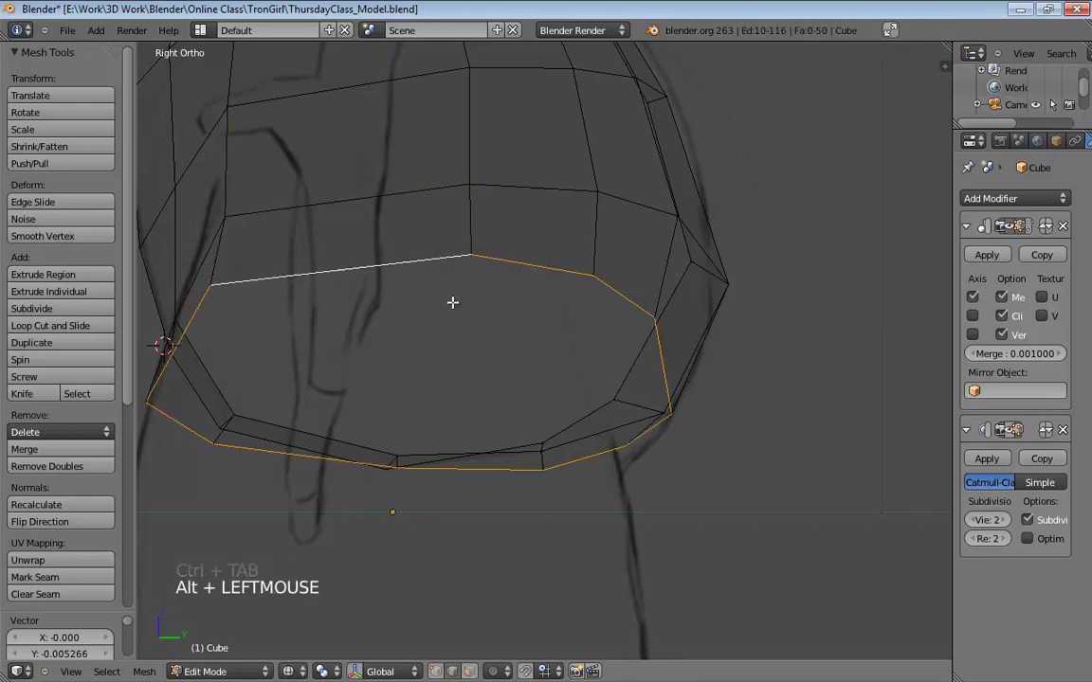
key(KP_1)
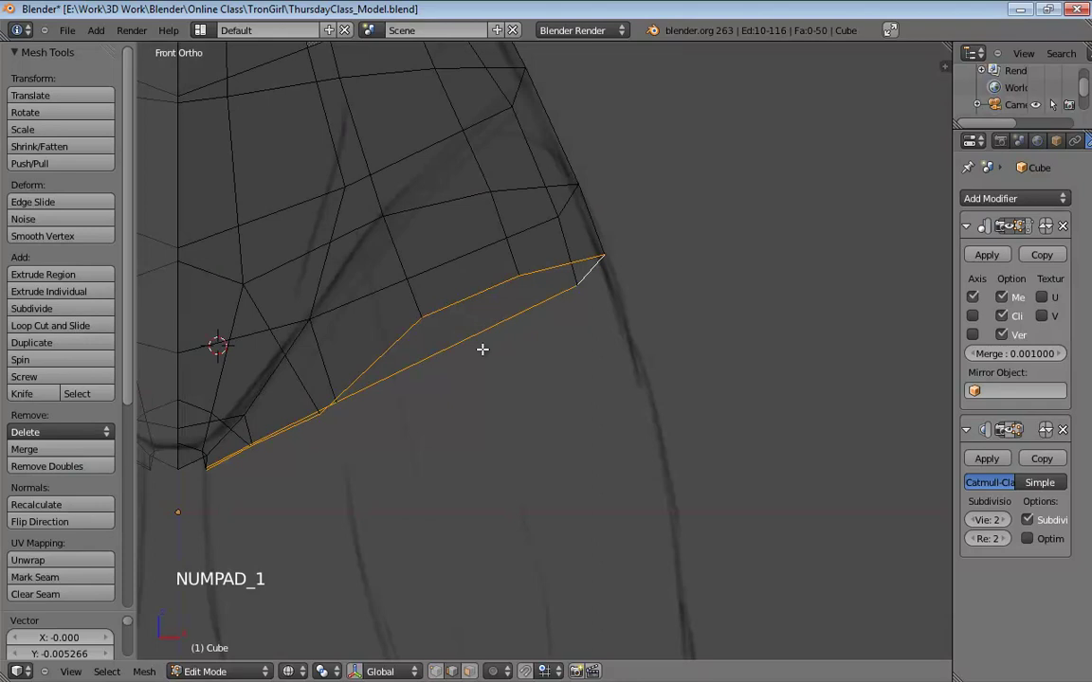
shift+middle_drag(495, 401, 598, 375)
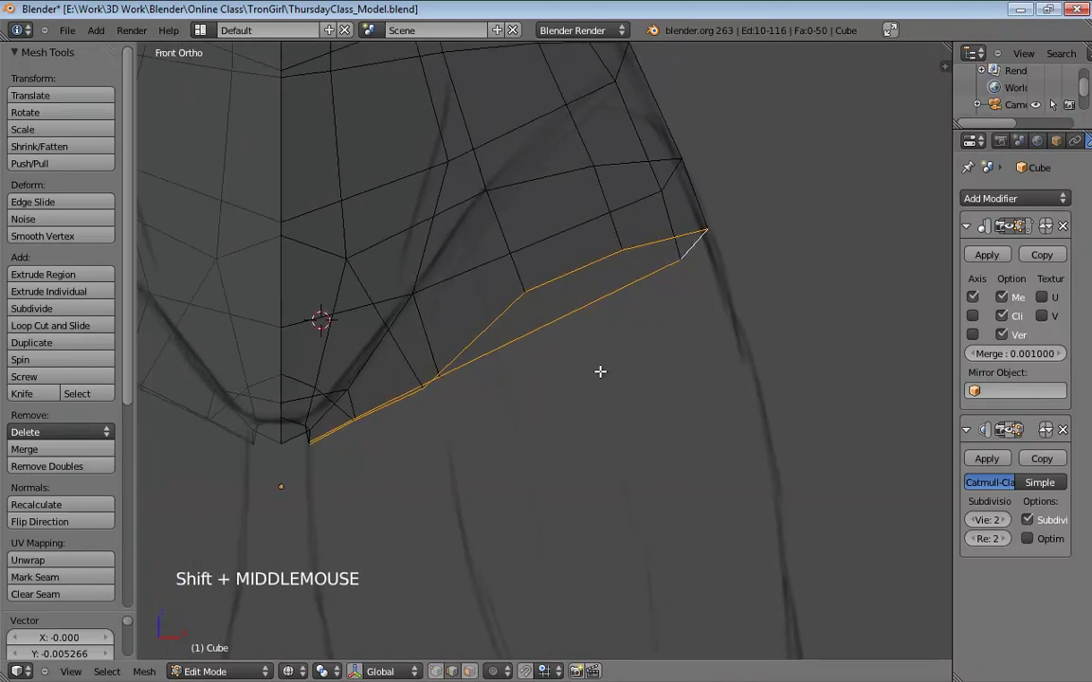
key(e)
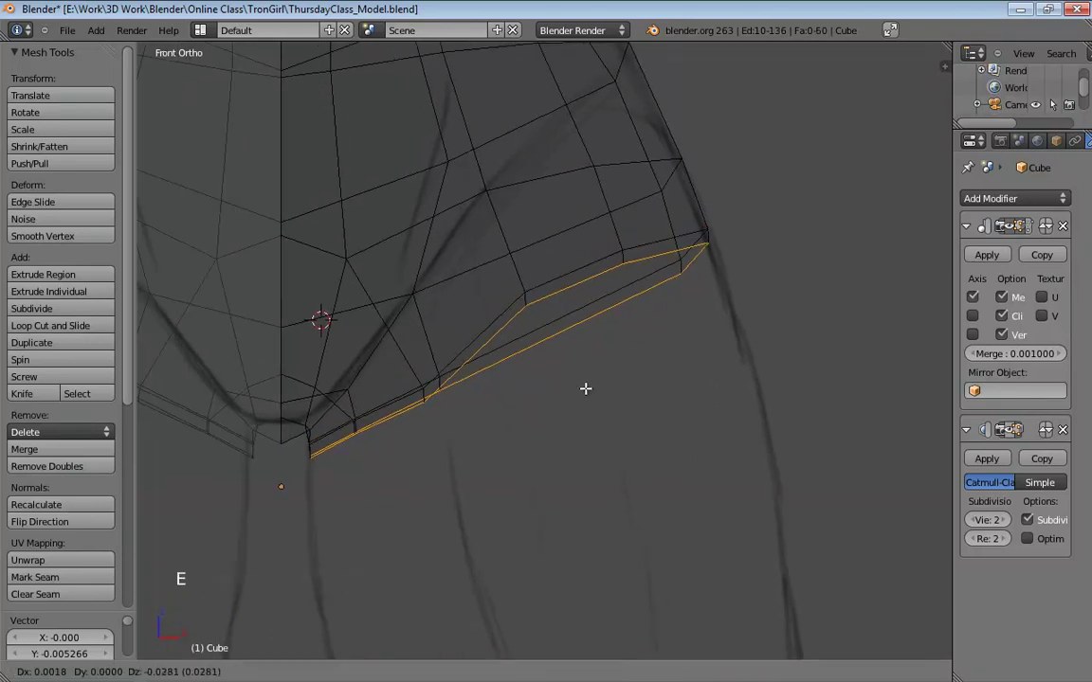
click(585, 389)
Reposition the new ring's end vertices in vertex mode from the front.
key(ctrl+Tab)
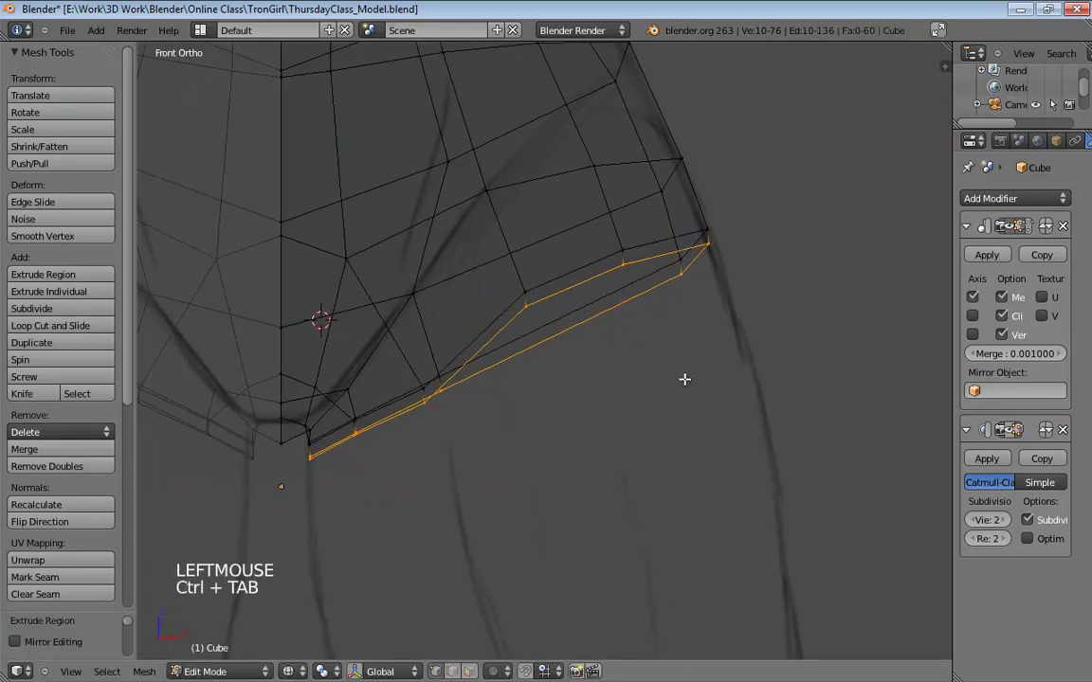
drag(701, 245, 731, 268)
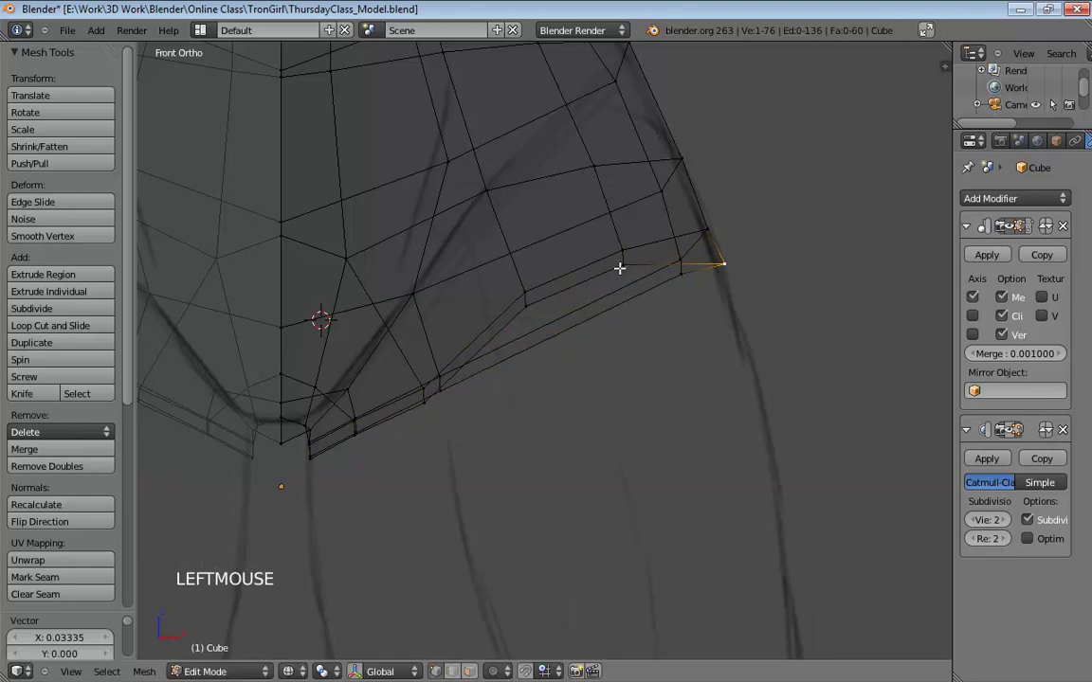
drag(624, 270, 534, 355)
middle_drag(534, 355, 635, 346)
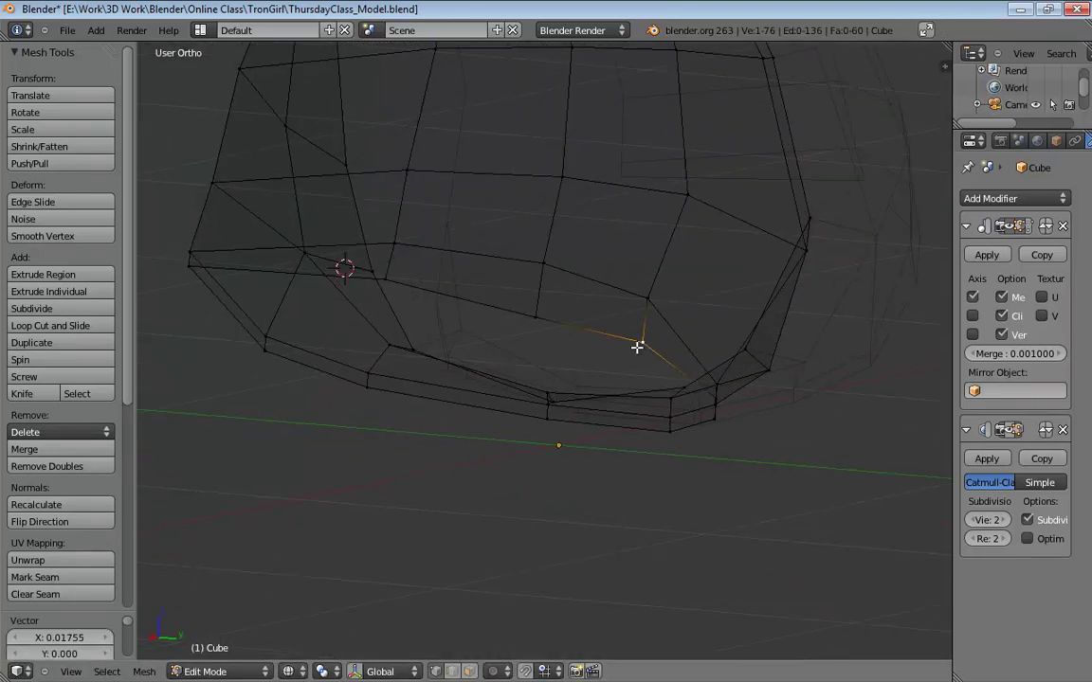
In right view, pull ring and opening vertices down-left onto the side sketch.
key(KP_3)
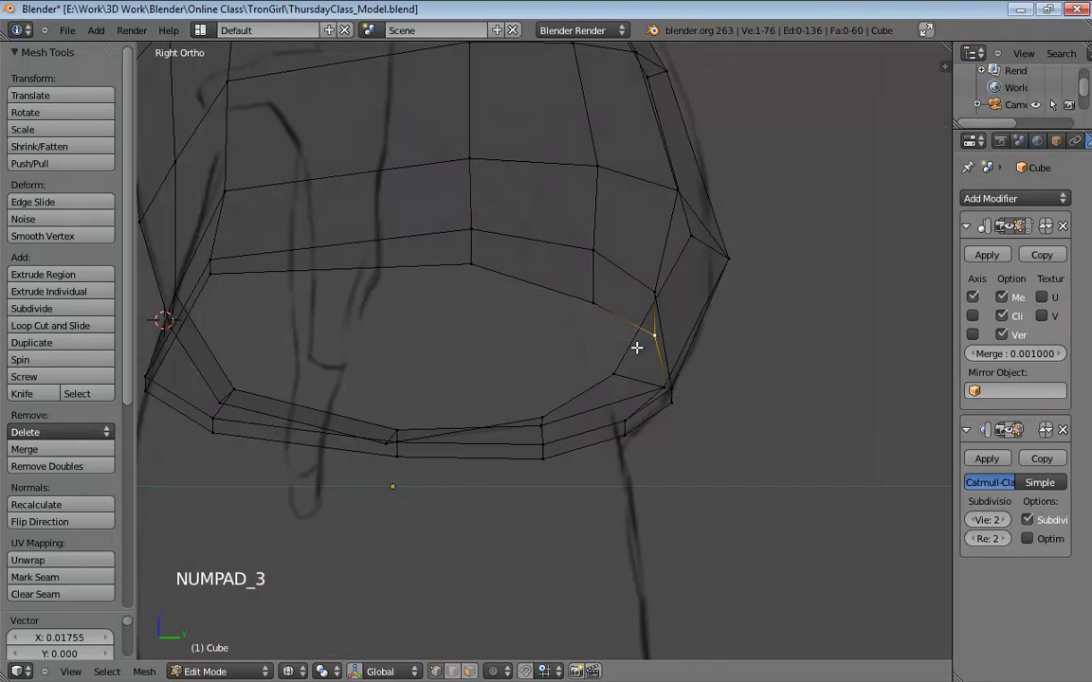
click(634, 414)
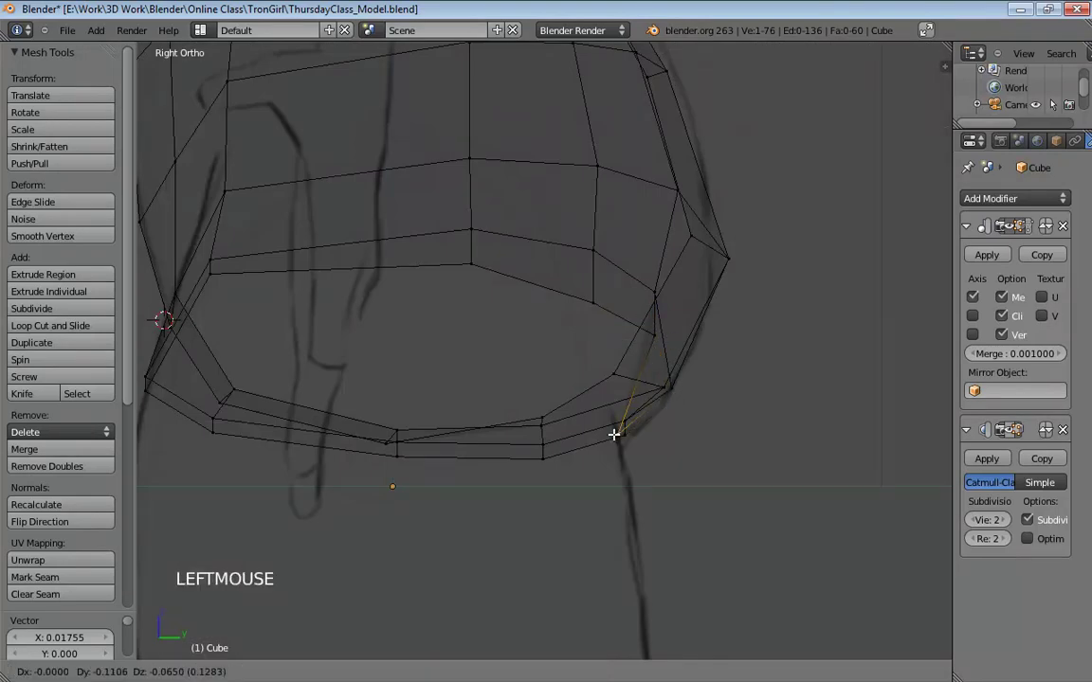
drag(651, 337, 577, 361)
drag(585, 305, 522, 331)
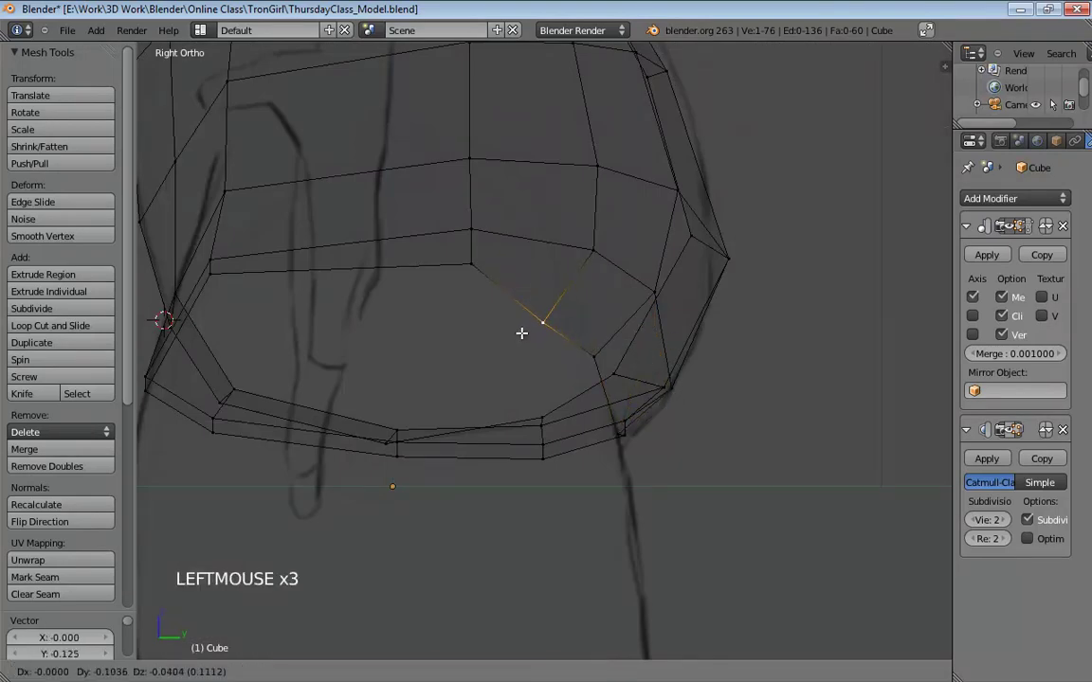
drag(470, 268, 433, 308)
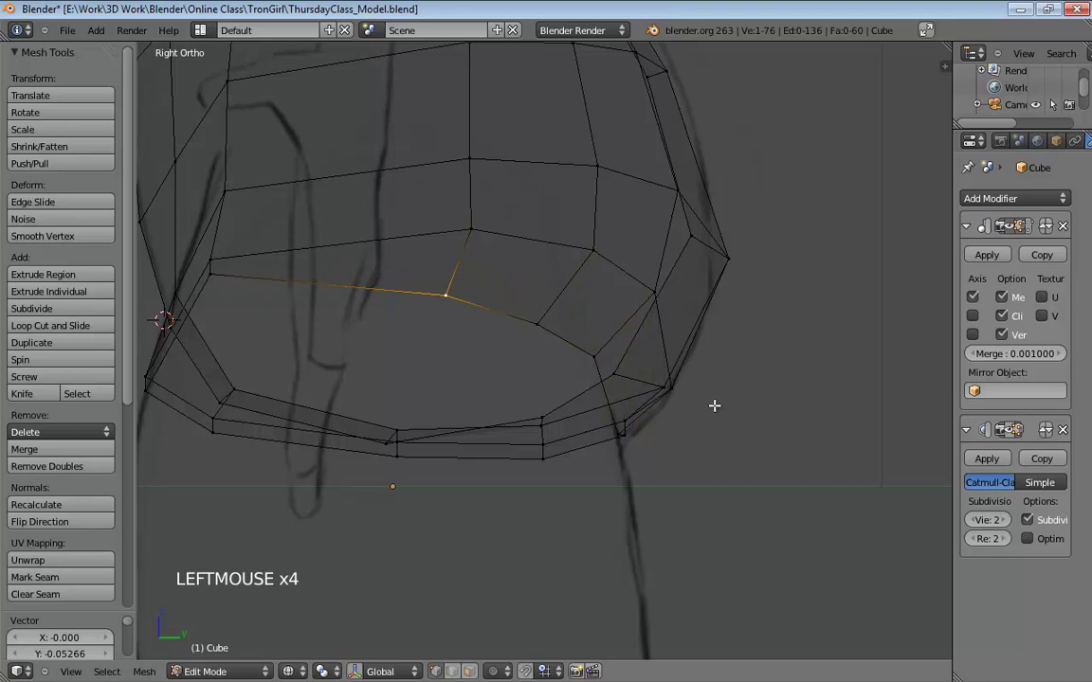
middle_drag(714, 406, 738, 414)
click(731, 458)
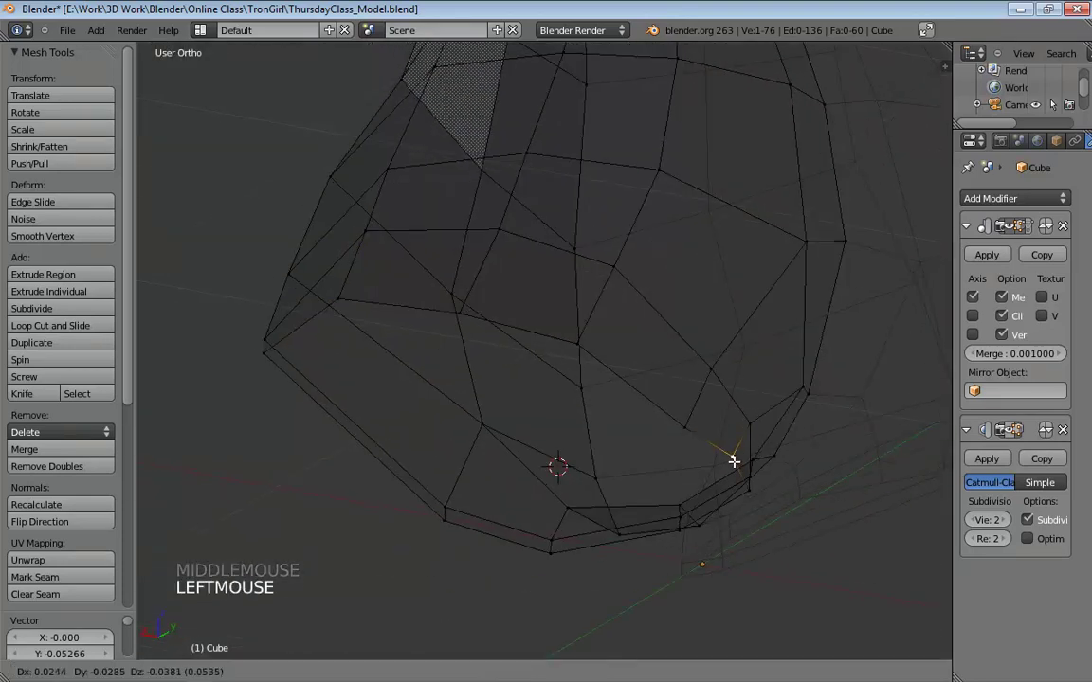
middle_drag(731, 458, 758, 401)
click(776, 440)
Inspect the leg opening in solid shading and select rim vertices.
key(z)
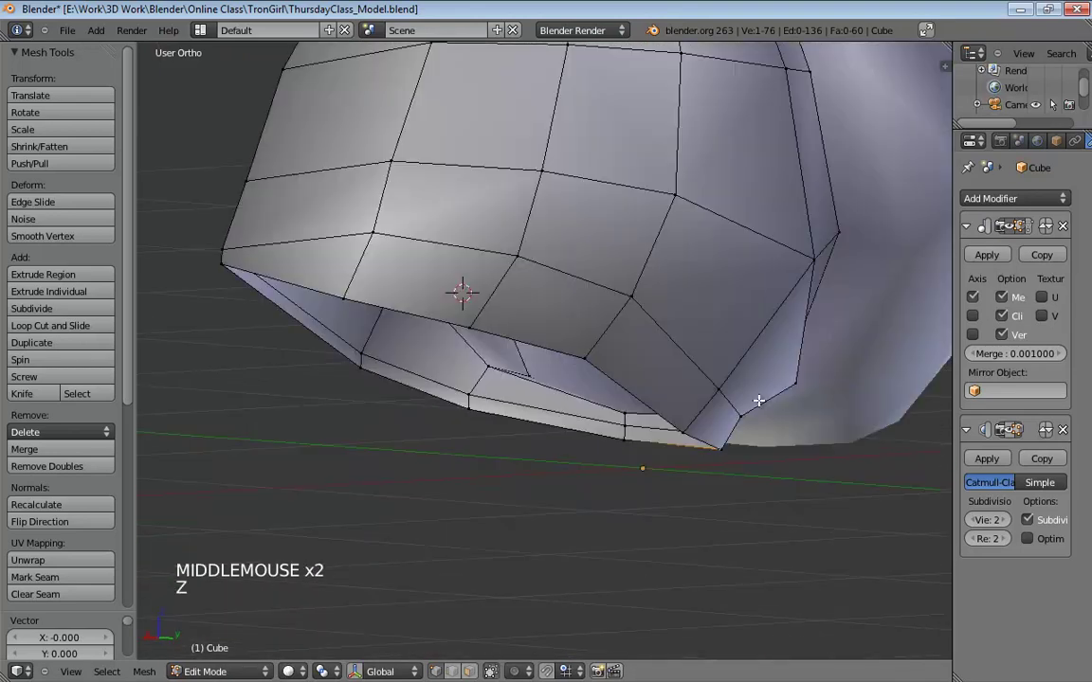
mouse_move(653, 293)
middle_down()
mouse_move(546, 264)
mouse_move(650, 311)
middle_up()
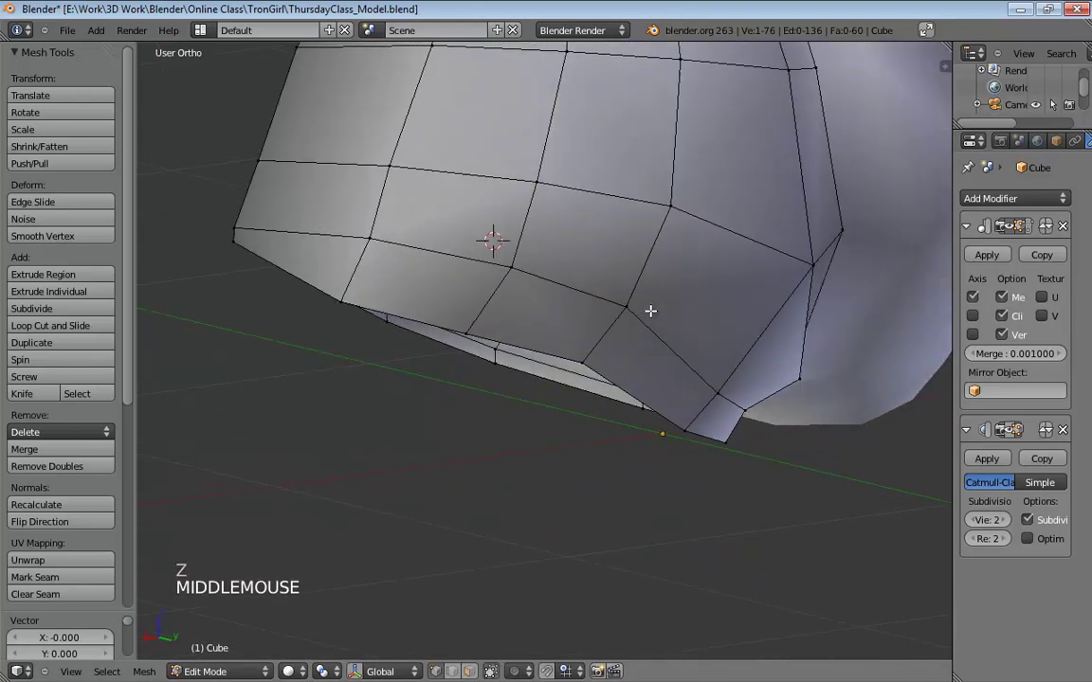
click(759, 420)
middle_drag(700, 387, 643, 272)
click(595, 353)
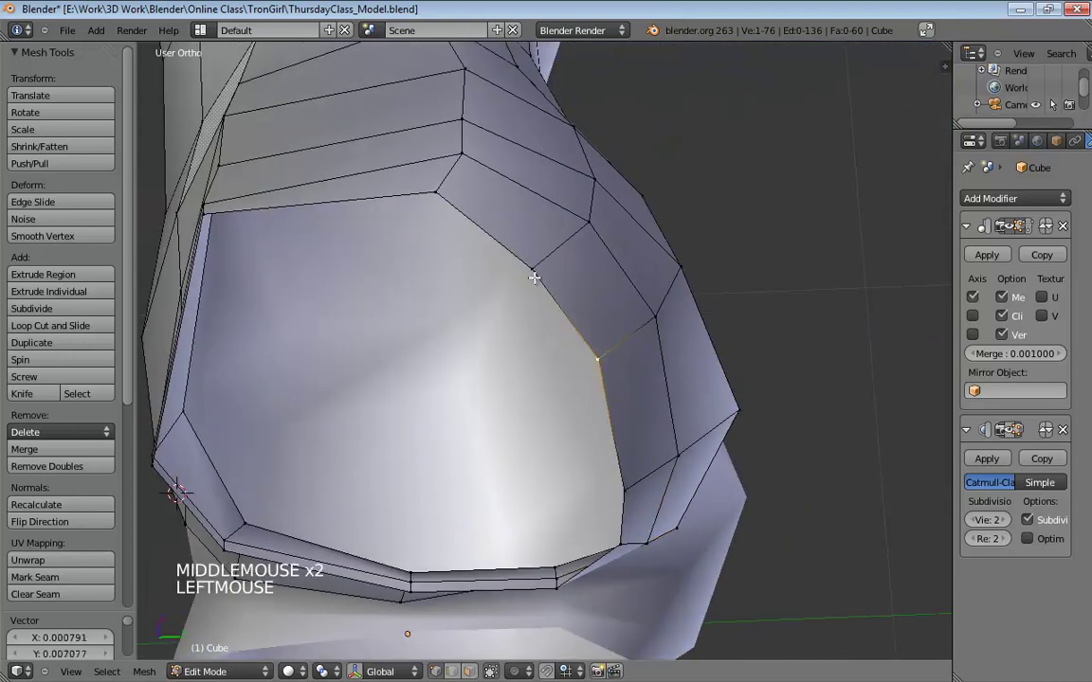
click(538, 269)
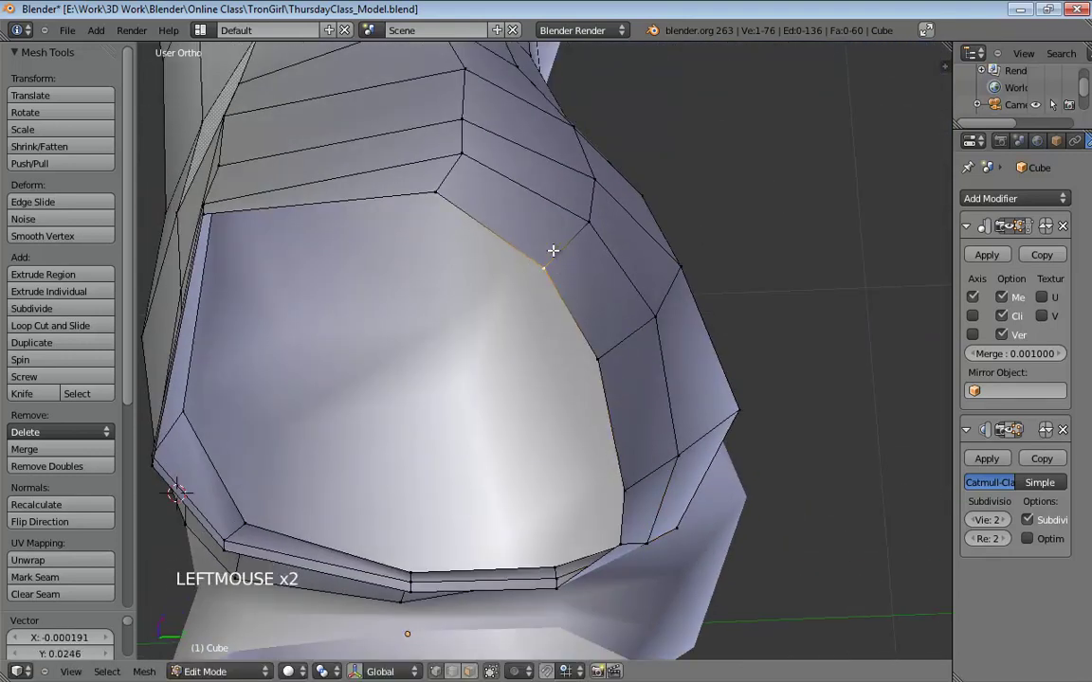
In right wireframe view, pull the lower corner, bottom and rim vertices onto the sketch.
key(KP_1)
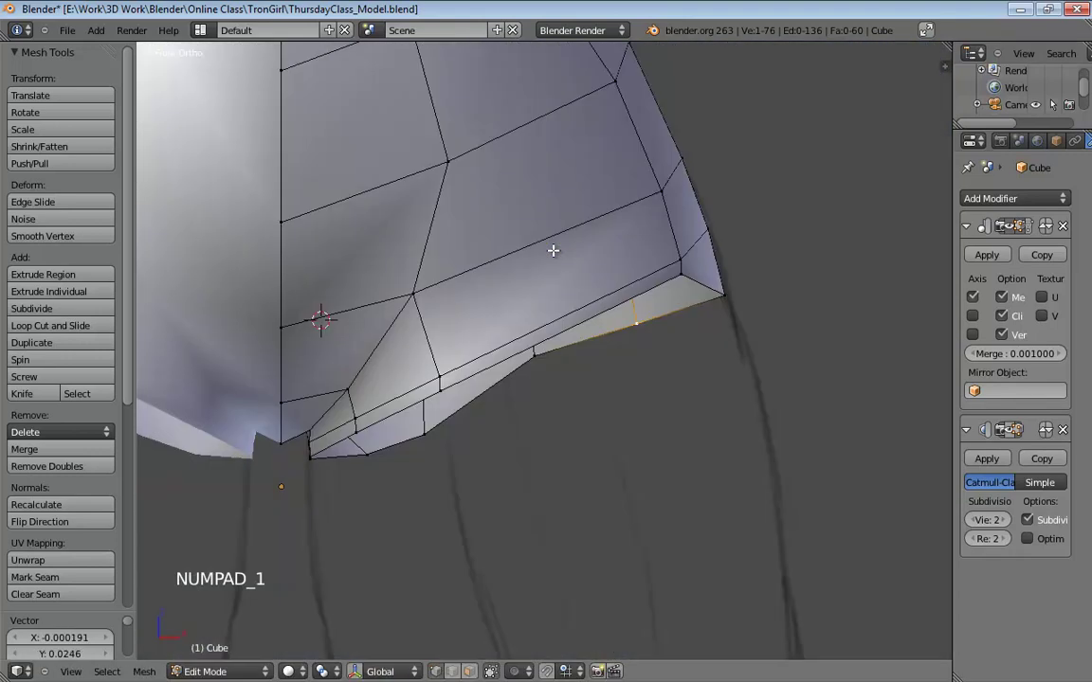
key(KP_3)
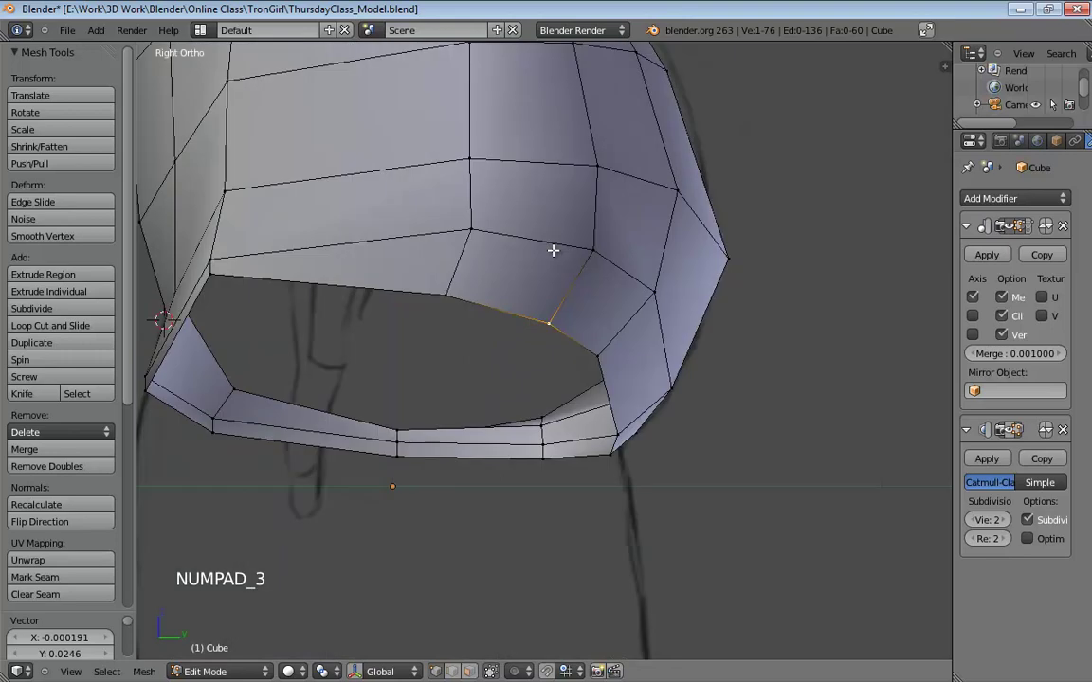
shift+middle_drag(489, 304, 703, 299)
key(z)
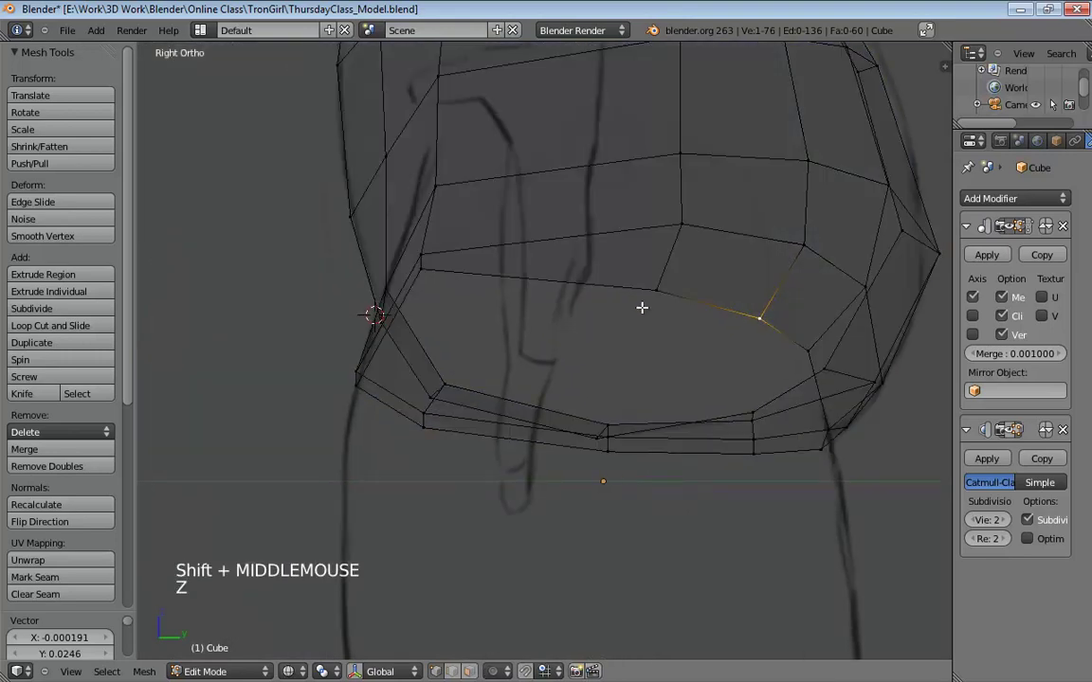
drag(360, 392, 338, 453)
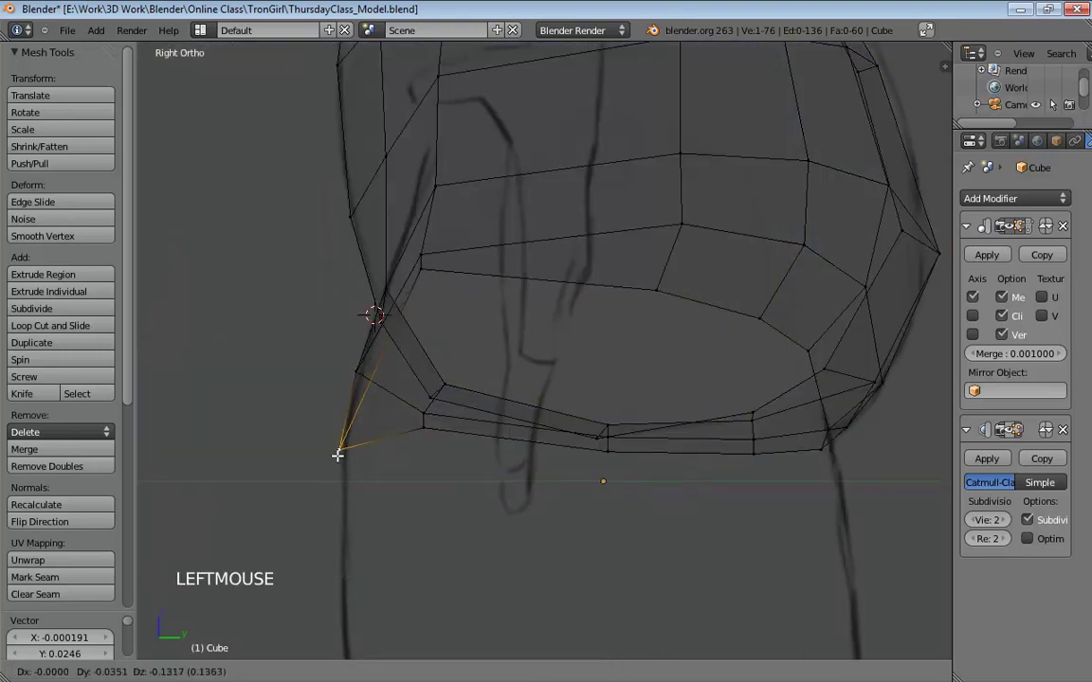
drag(427, 429, 426, 455)
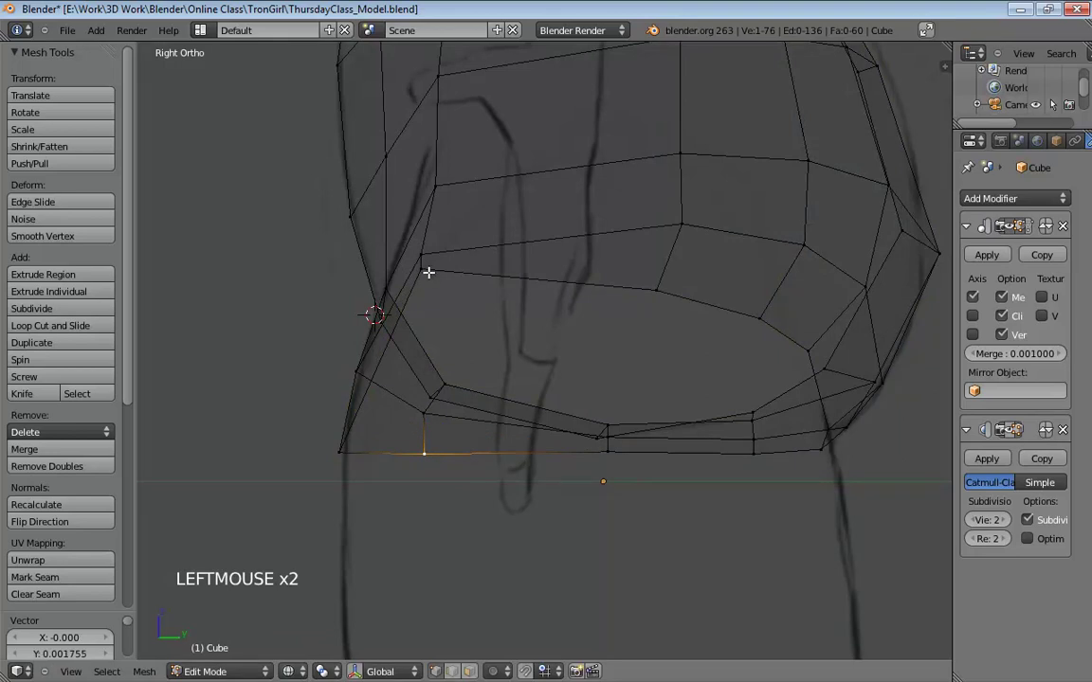
drag(428, 273, 386, 321)
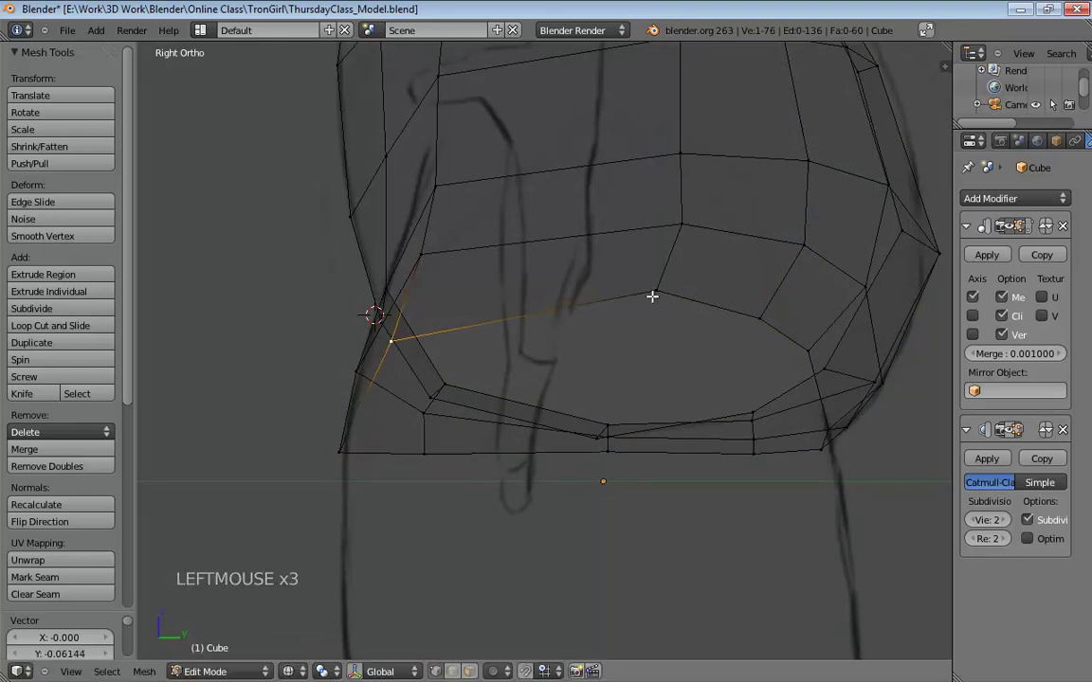
drag(656, 300, 655, 321)
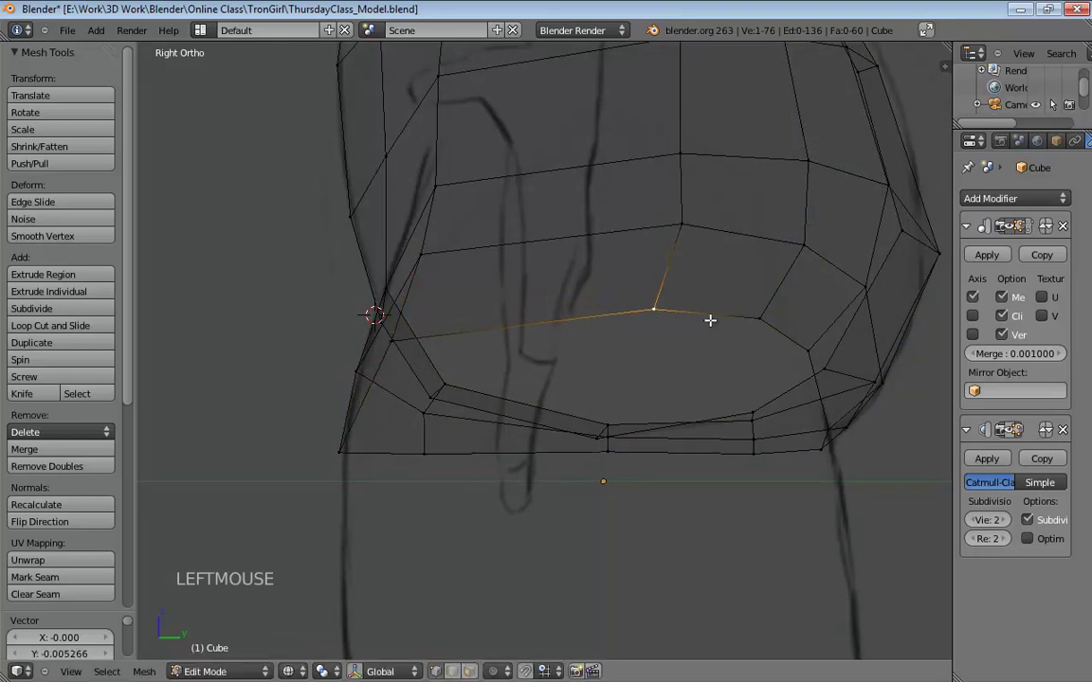
In front view, shift the hip corner, lower and bottom vertices onto the thigh outline.
key(KP_1)
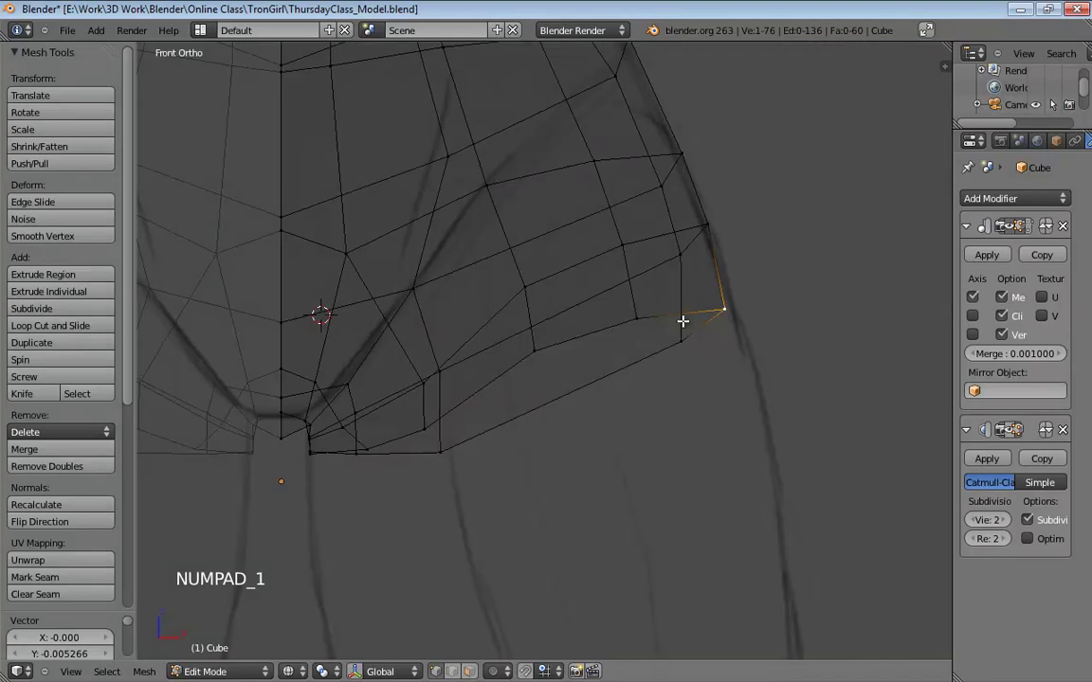
drag(732, 310, 741, 310)
drag(679, 344, 706, 333)
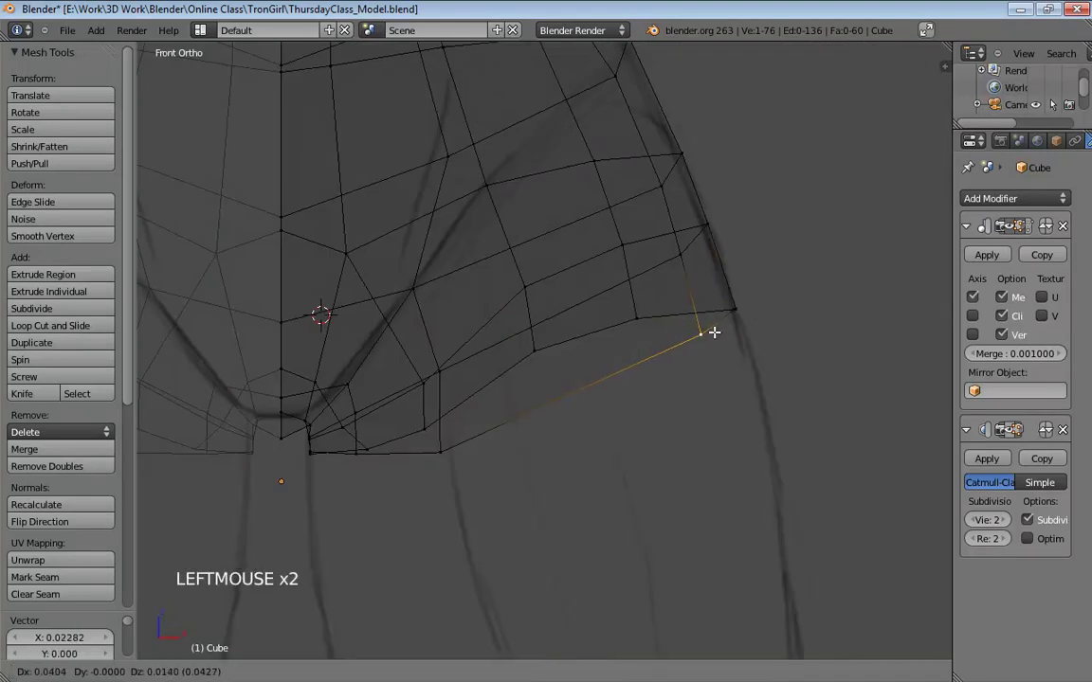
drag(430, 445, 478, 436)
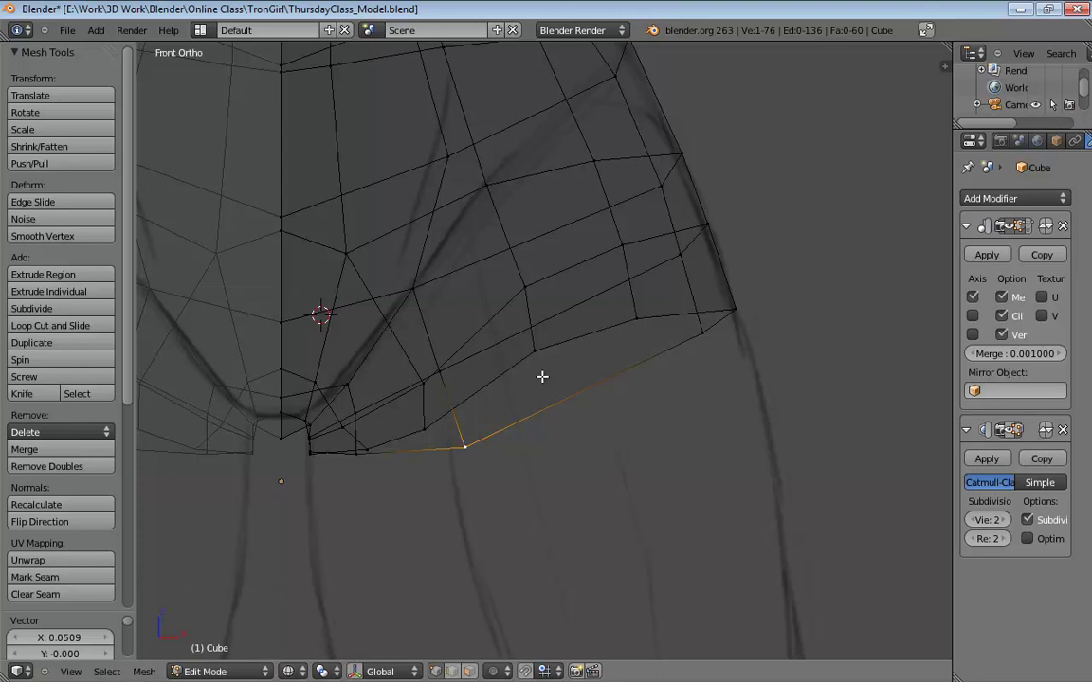
key(z)
mouse_move(542, 376)
middle_down()
mouse_move(598, 378)
mouse_move(526, 316)
mouse_move(414, 332)
mouse_move(670, 319)
mouse_move(756, 349)
middle_up()
Recenter on the hip in right view and move rear vertices onto the buttock curve.
scroll(594, 379, down, 5)
scroll(575, 356, down, 3)
scroll(556, 322, up, 2)
scroll(556, 322, up, 1)
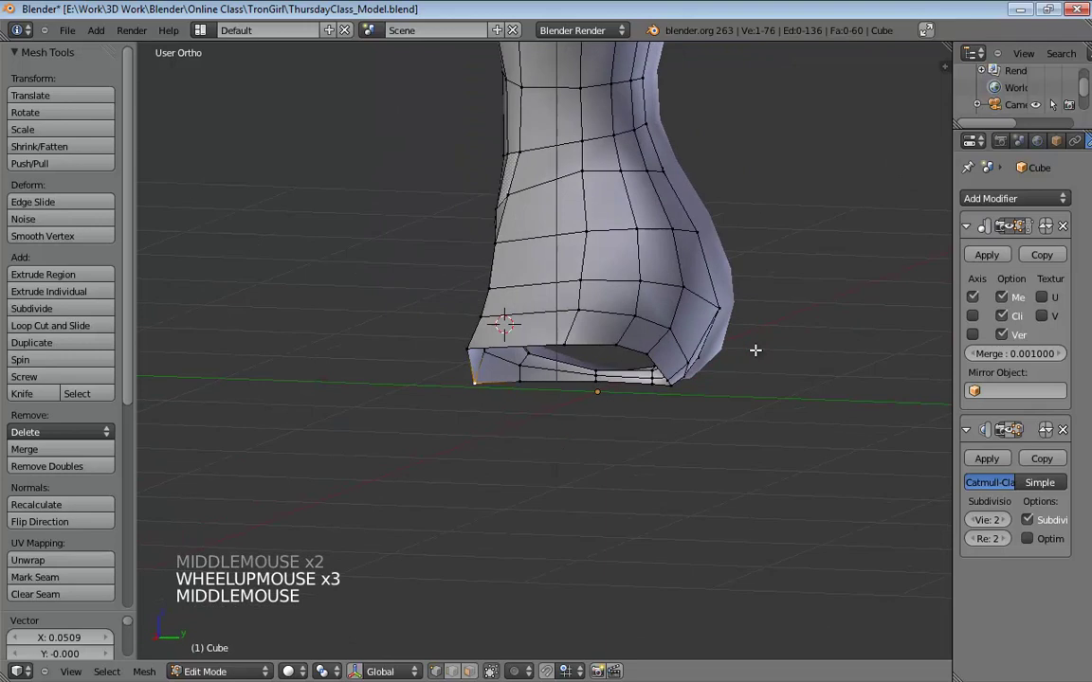
scroll(739, 352, up, 2)
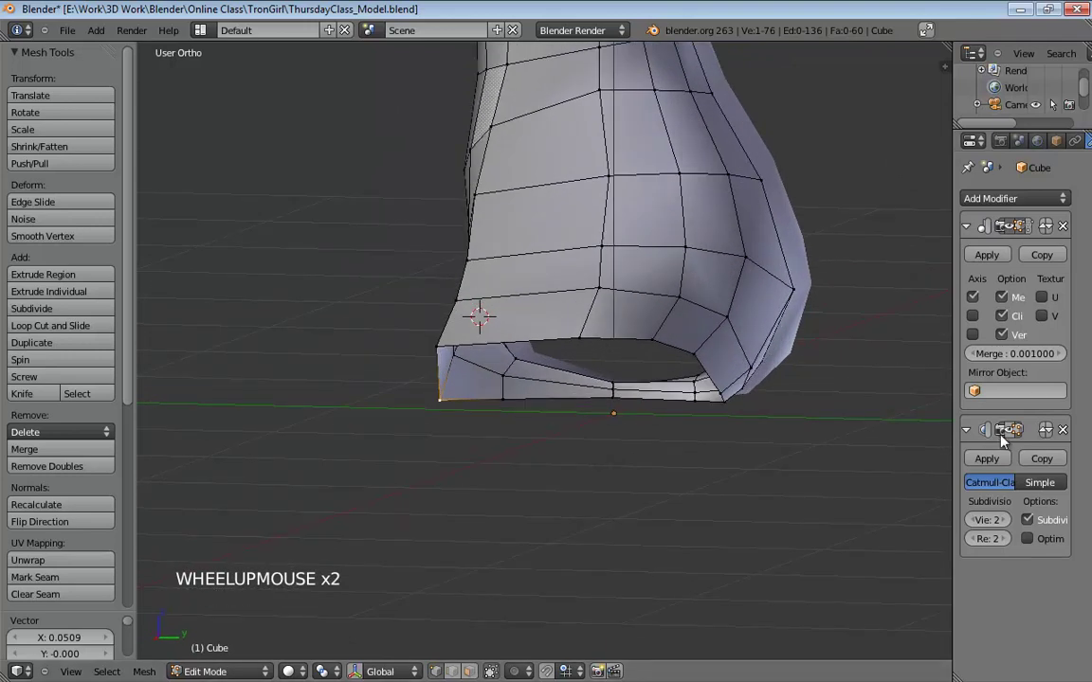
click(888, 386)
shift+middle_drag(889, 386, 673, 373)
scroll(558, 385, down, 3)
scroll(654, 380, up, 3)
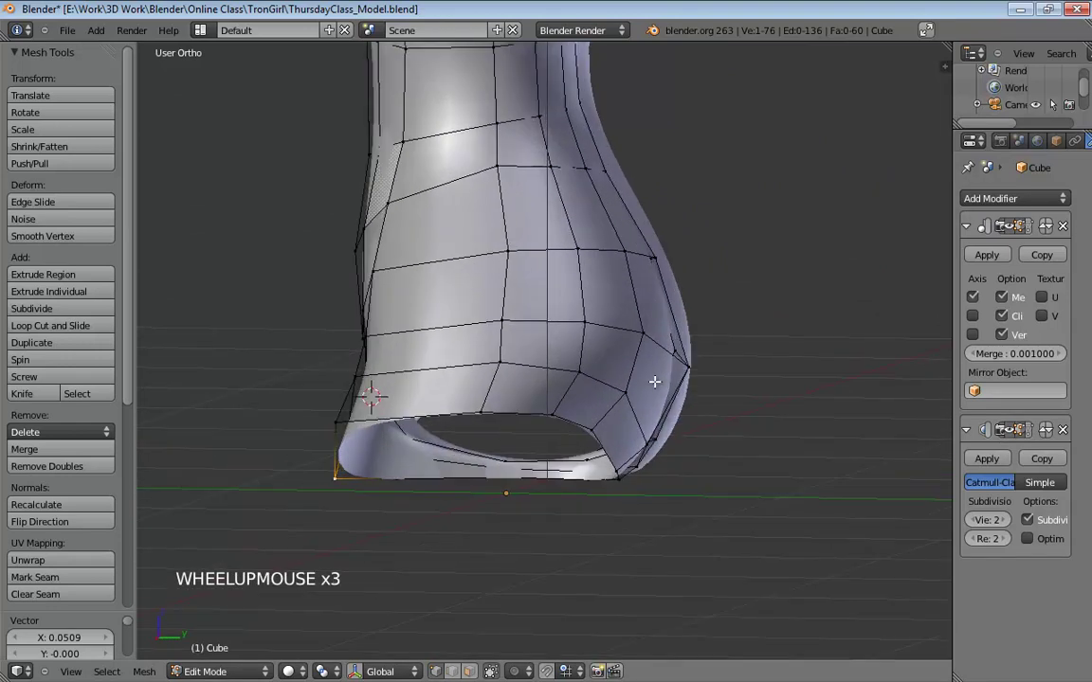
key(KP_1)
key(KP_3)
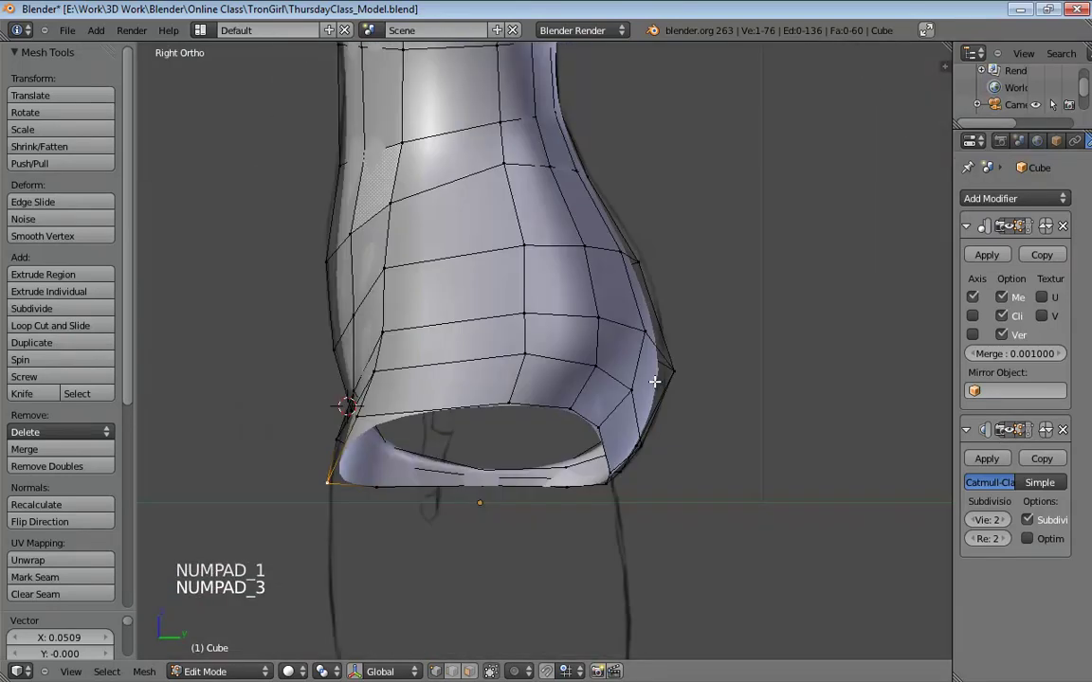
drag(634, 409, 638, 402)
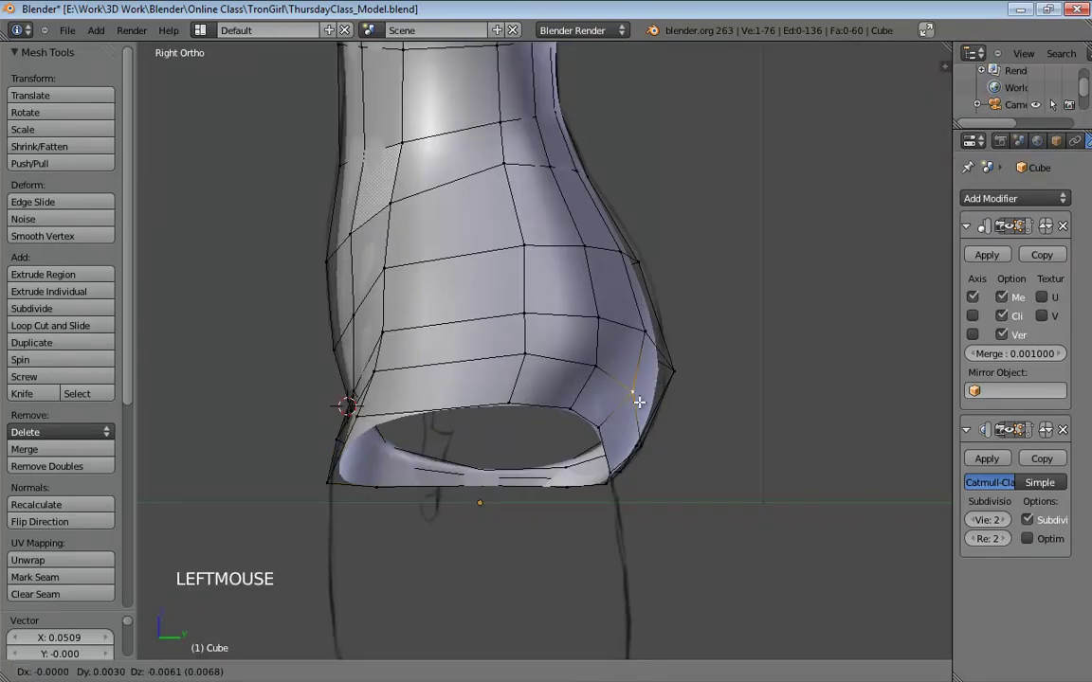
click(672, 355)
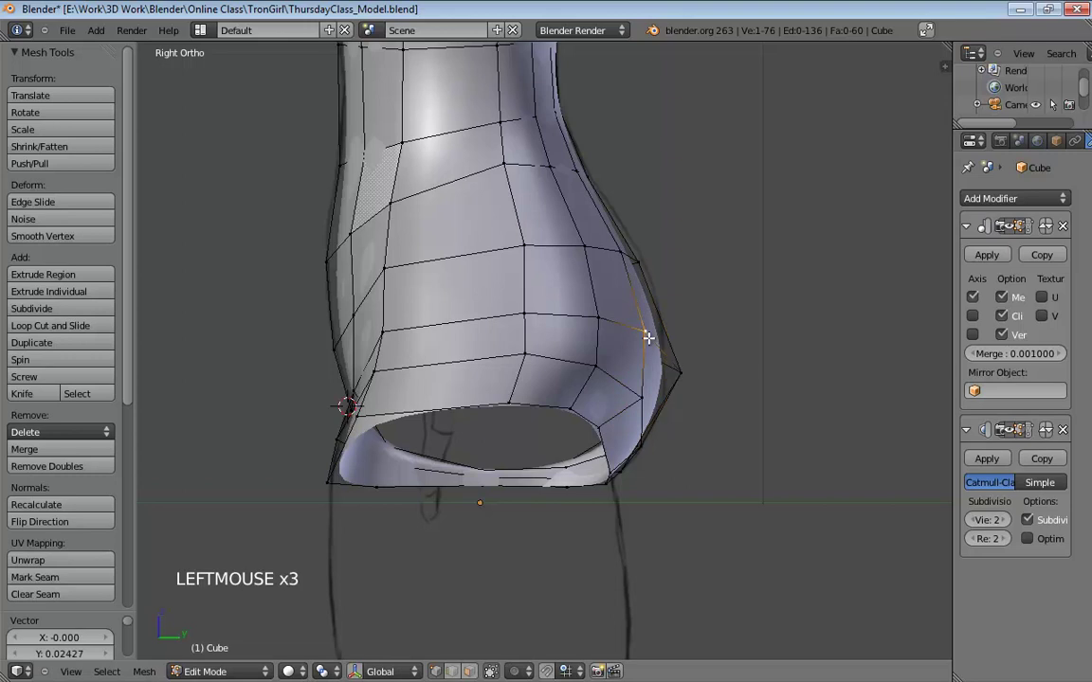
mouse_move(639, 261)
mouse_down()
mouse_move(650, 258)
mouse_move(626, 252)
mouse_up()
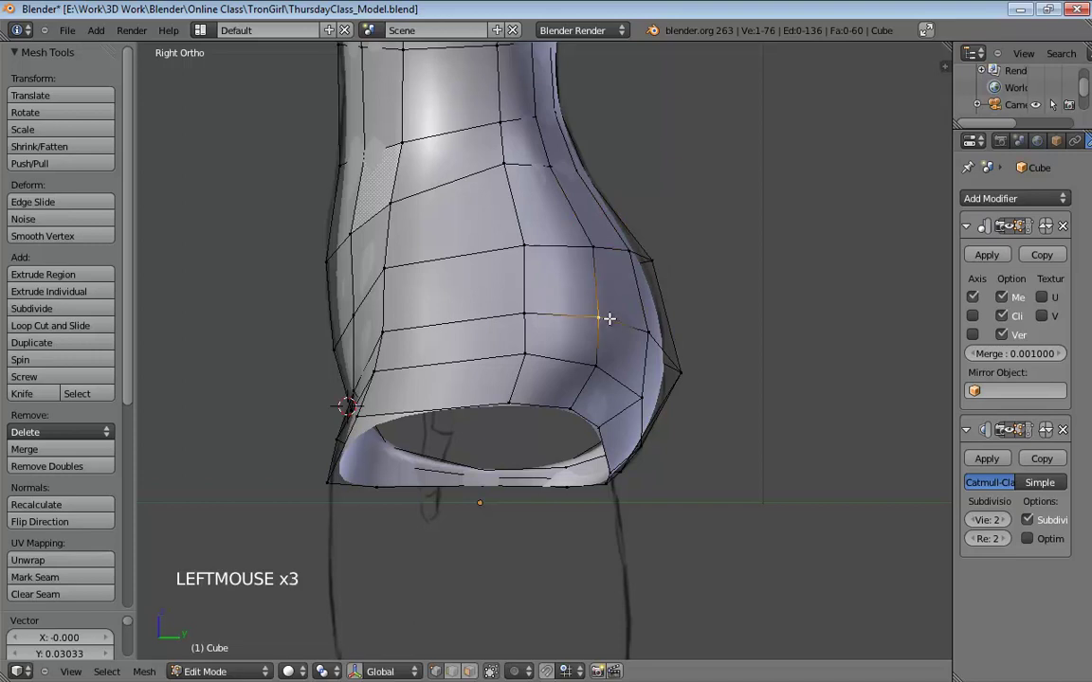
Move the lower rear rim vertices toward the sketch, then orbit to check the torso.
click(592, 365)
drag(577, 398, 622, 446)
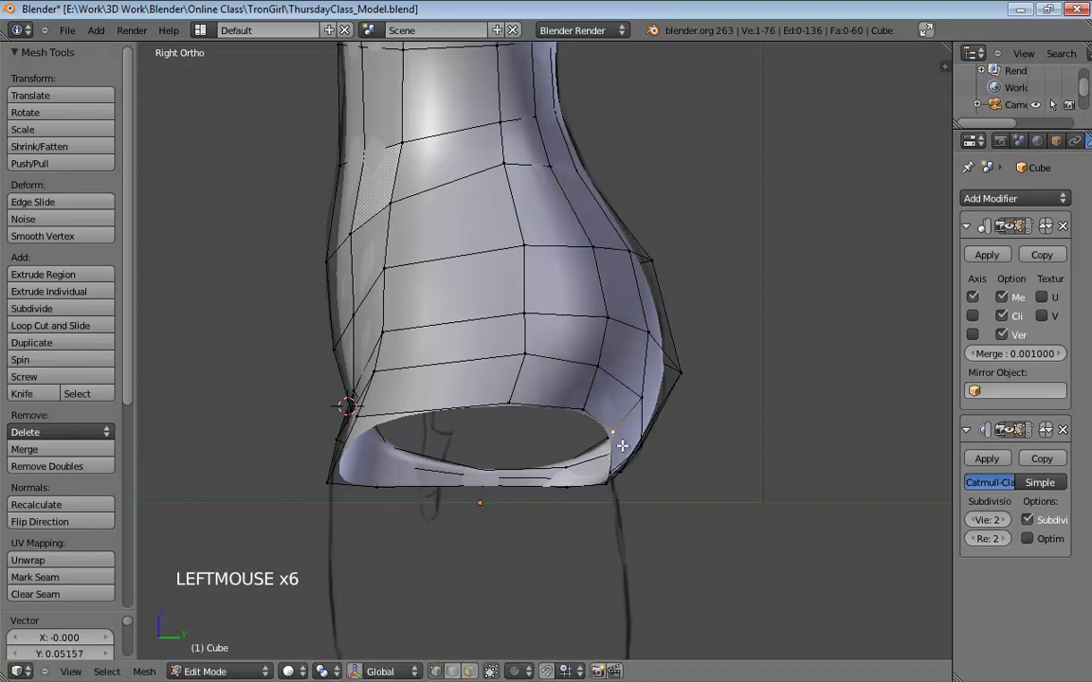
click(608, 473)
click(643, 449)
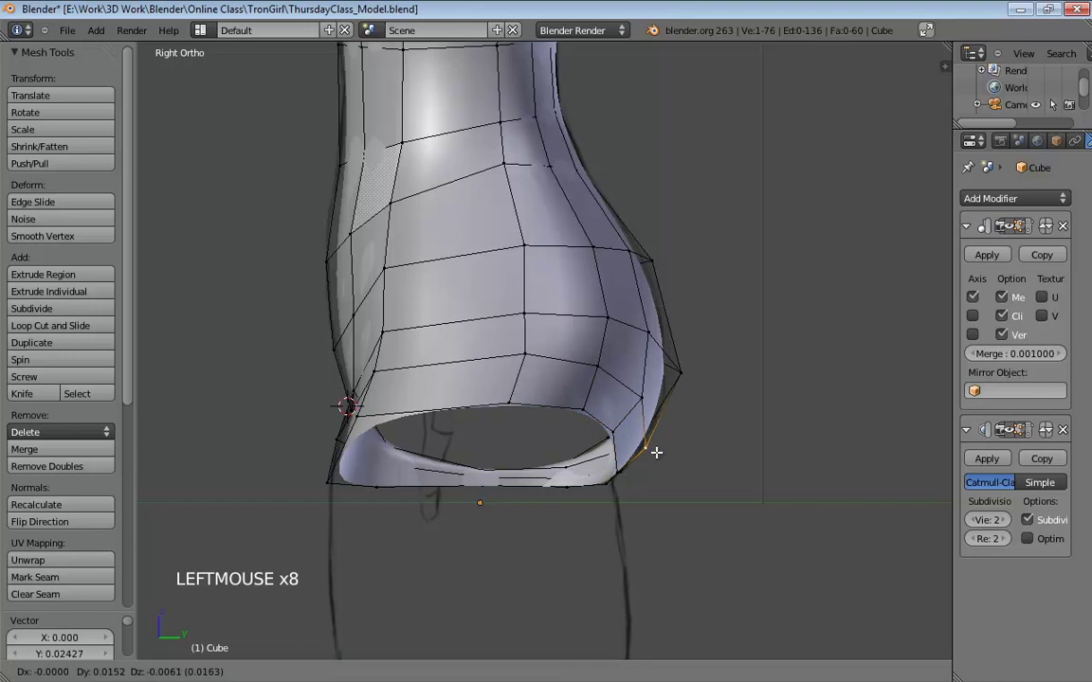
middle_drag(653, 332, 718, 421)
click(646, 343)
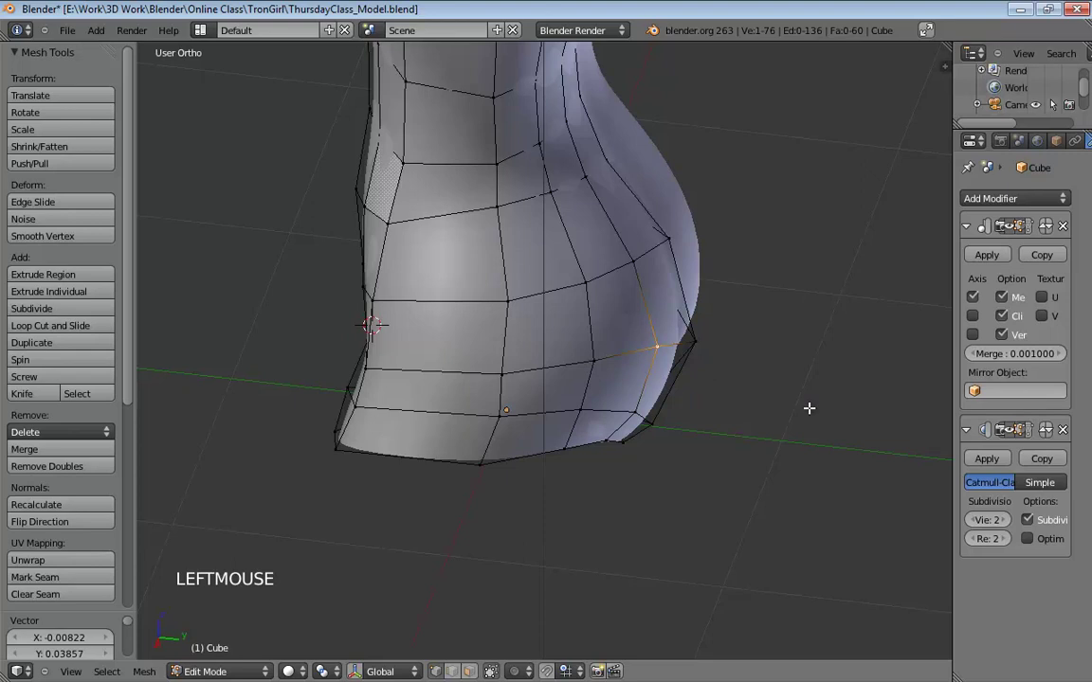
middle_drag(809, 407, 580, 299)
scroll(630, 332, down, 2)
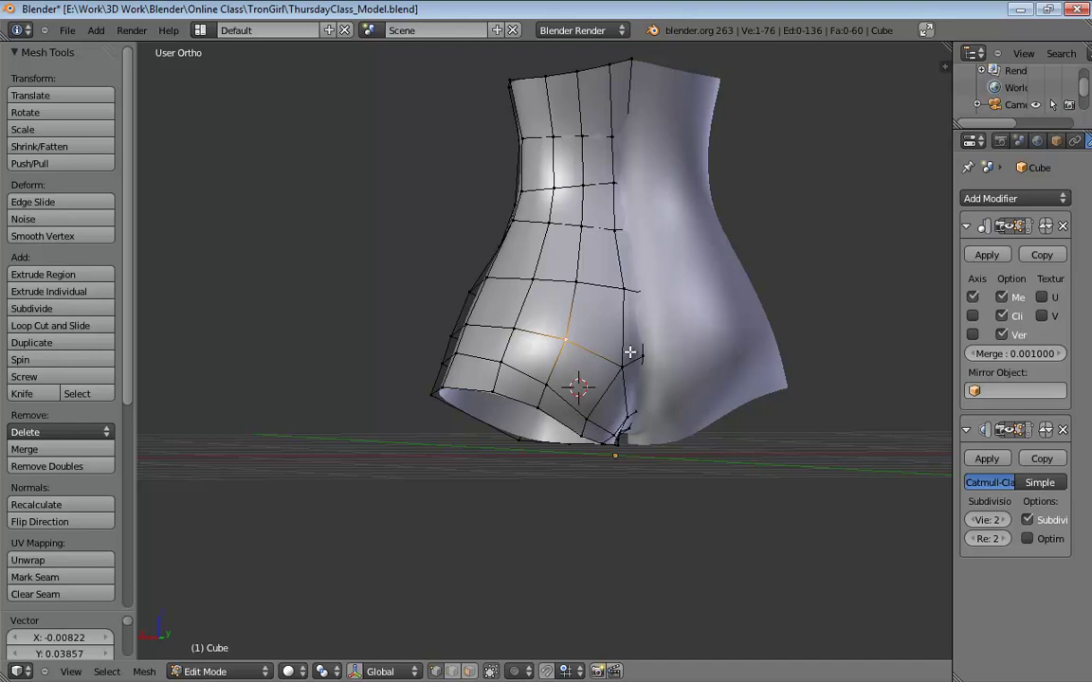
View the mirrored torso in perspective and save over ThursdayClass_Model.blend.
middle_drag(623, 338, 545, 360)
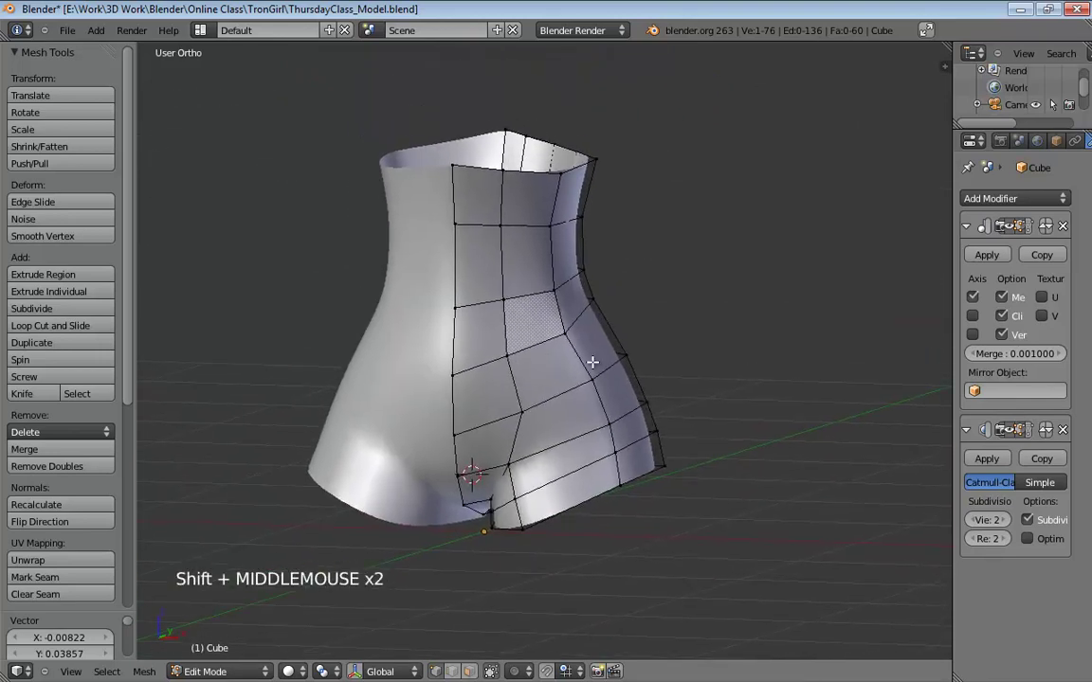
key(KP_5)
scroll(597, 357, down, 2)
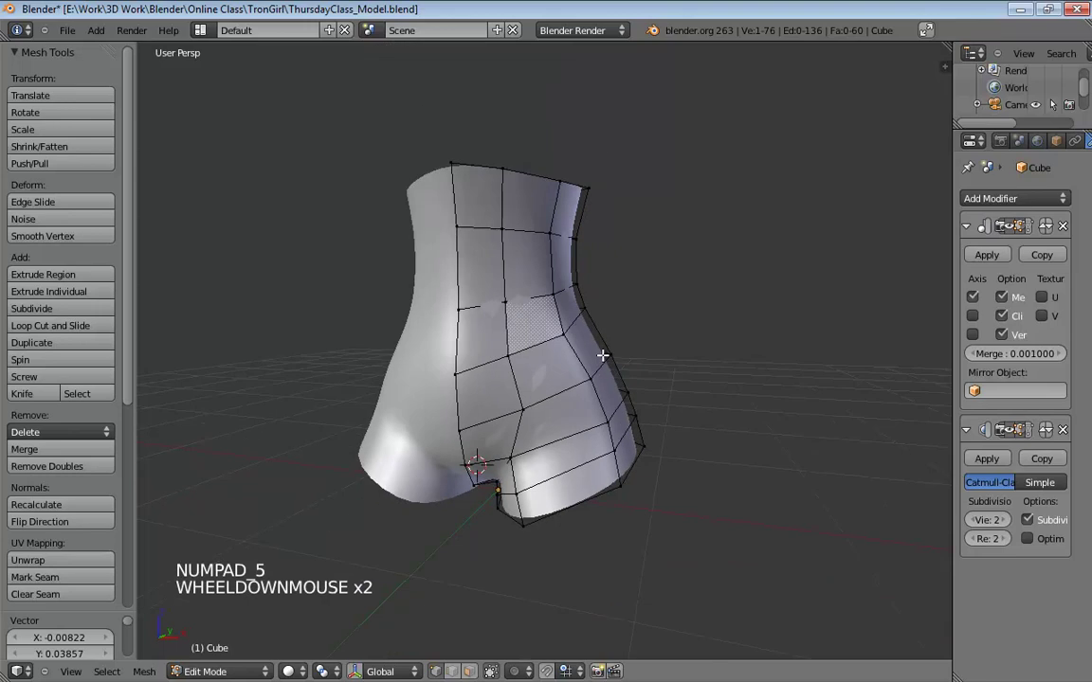
middle_drag(600, 358, 639, 341)
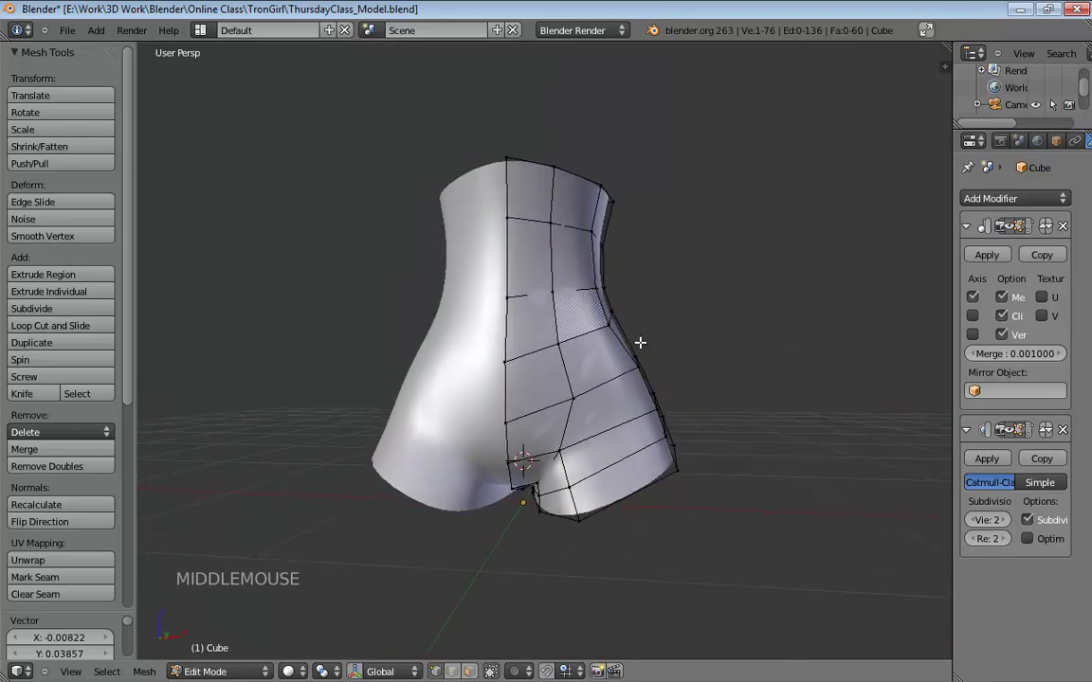
key(ctrl+s)
click(638, 348)
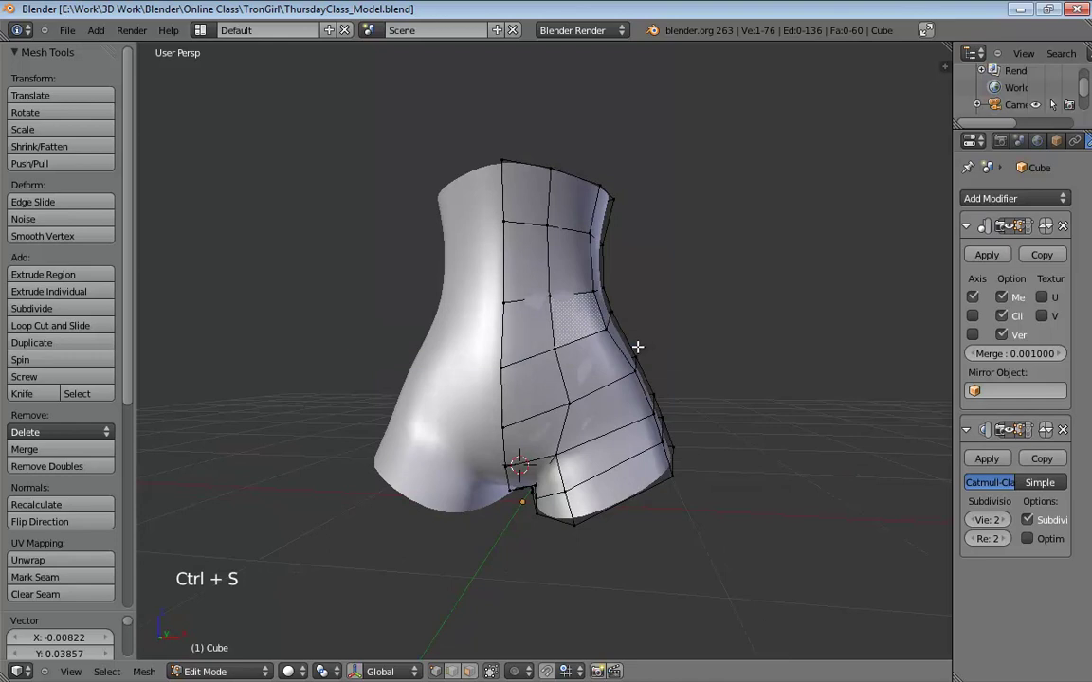
middle_drag(691, 335, 641, 332)
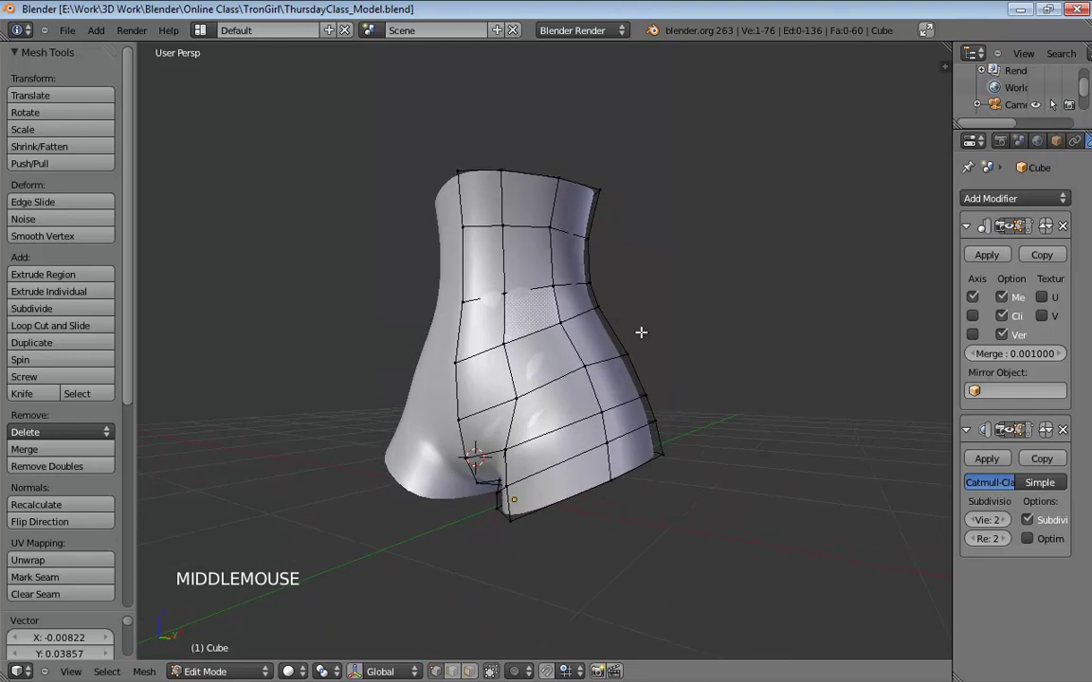